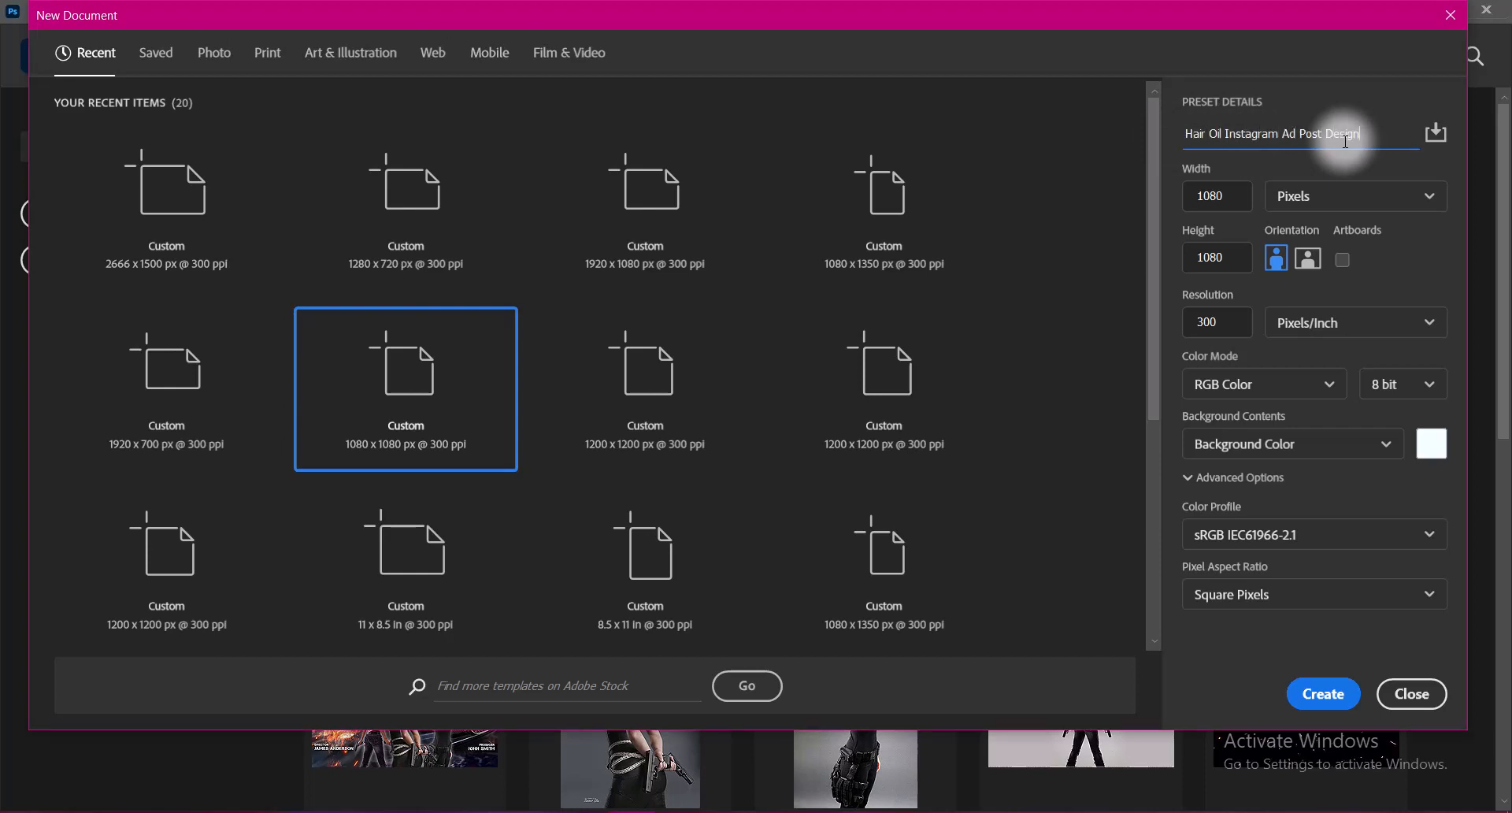
Create a 1080 × 1080 px document at 300 pixels/inch in RGB Color with the working sRGB IEC61966-2.1 profile.
{"action": "left_click", "coordinate": [1232, 196]}
{"action": "left_click", "coordinate": [1236, 254]}
{"action": "left_click", "coordinate": [1243, 260]}
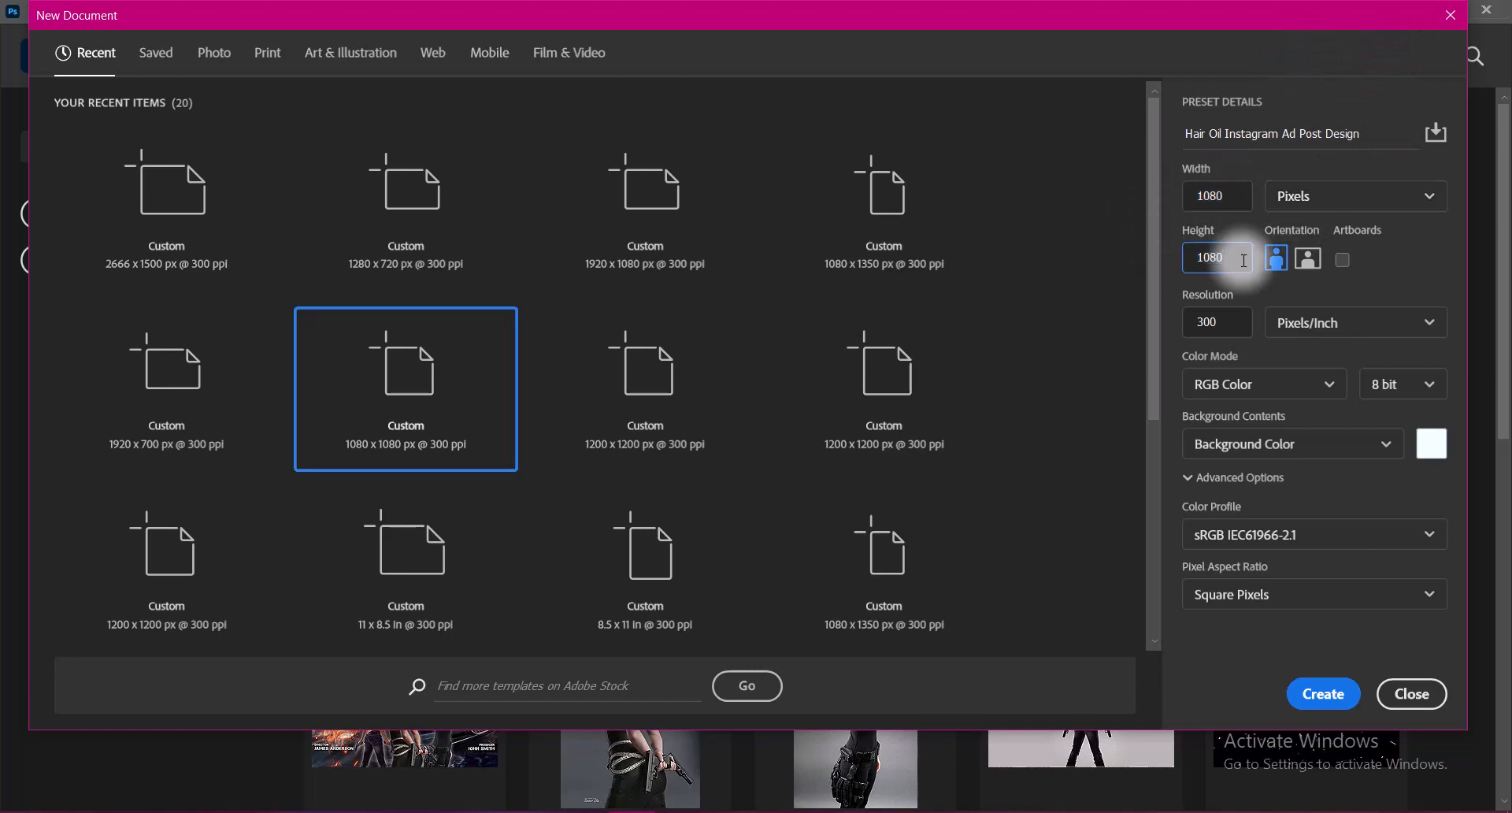
{"action": "left_click", "coordinate": [1303, 196]}
{"action": "left_click", "coordinate": [1339, 233]}
{"action": "left_click", "coordinate": [1248, 386]}
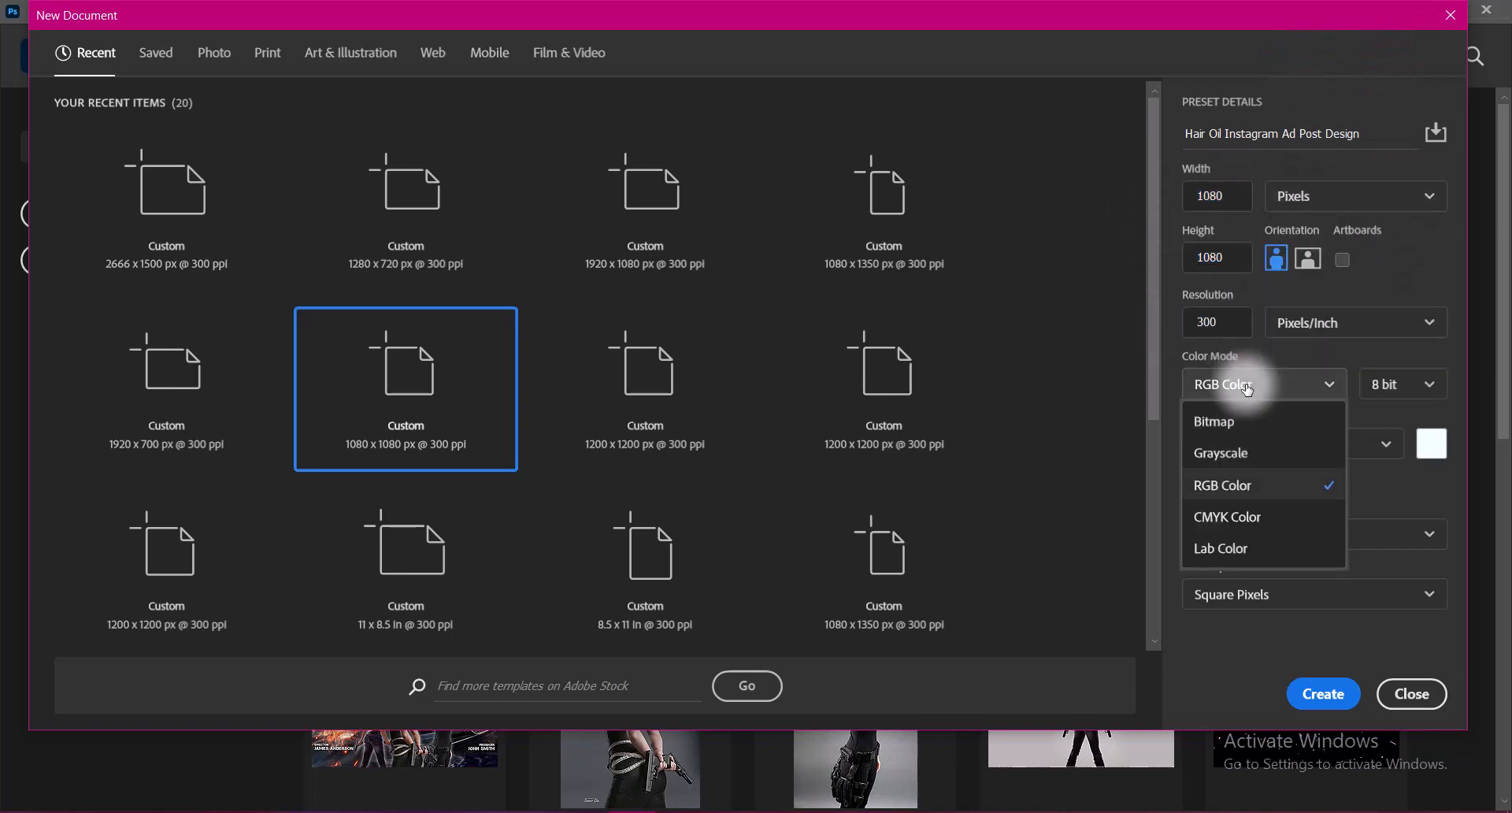
{"action": "left_click", "coordinate": [1231, 484]}
{"action": "left_click", "coordinate": [1265, 534]}
{"action": "left_click", "coordinate": [1281, 327]}
{"action": "left_click", "coordinate": [1319, 697]}
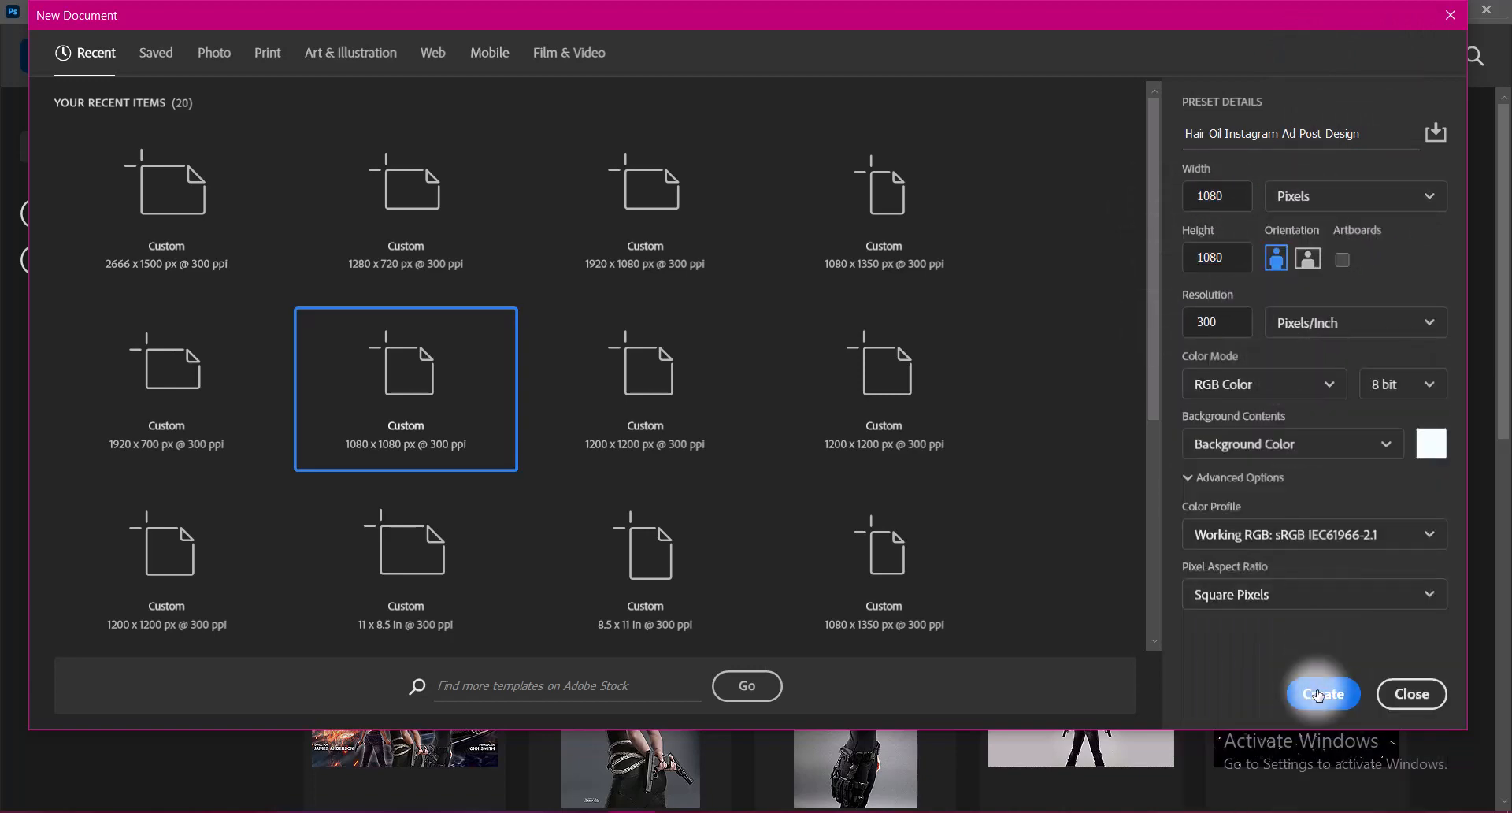
Draw a white rectangle about 1129 × 1116 px covering the whole canvas and centre it over the artboard.
{"action": "left_click", "coordinate": [19, 560]}
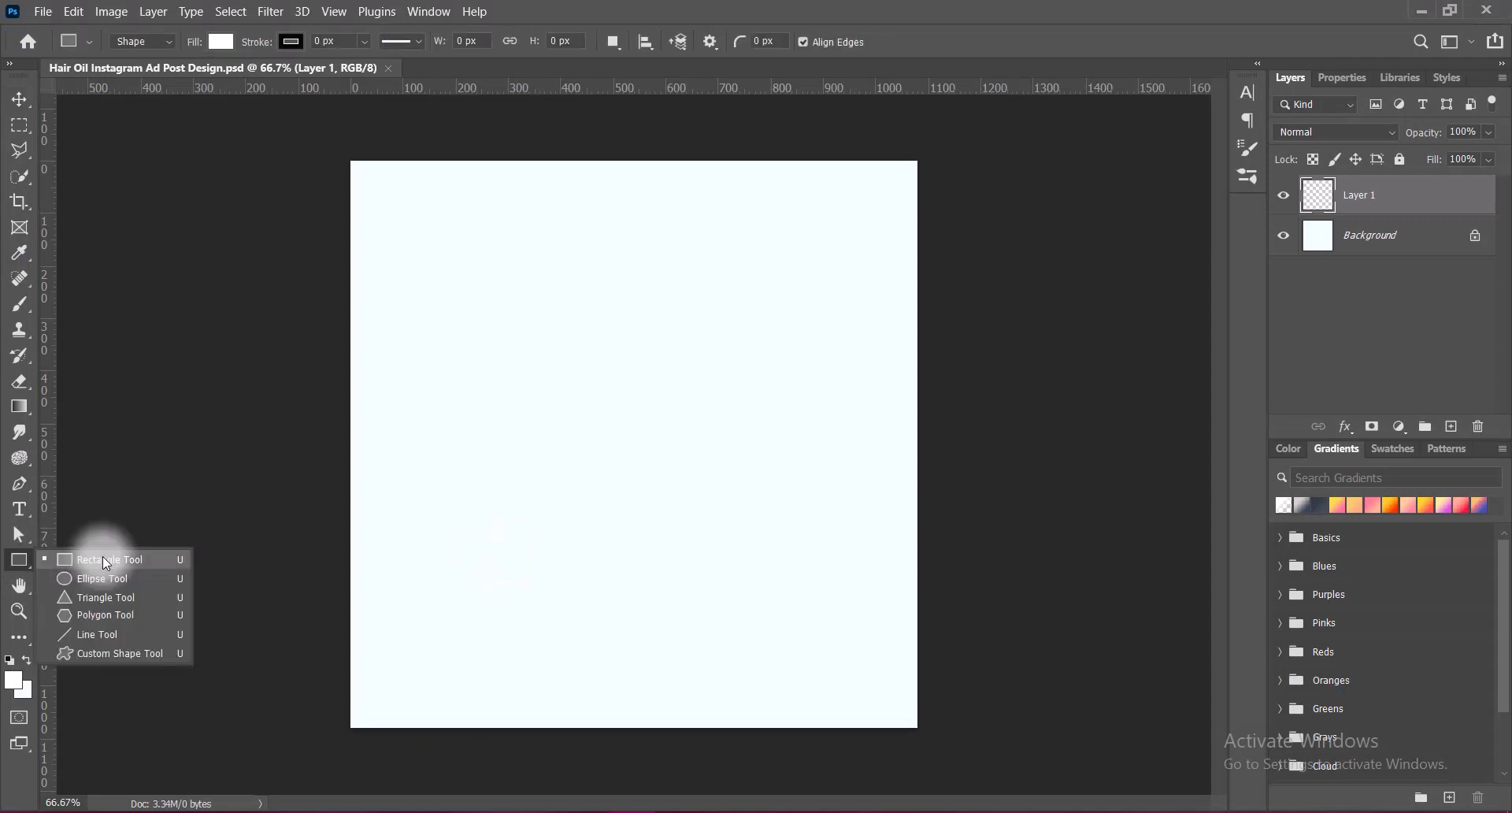
{"action": "left_click", "coordinate": [102, 560]}
{"action": "left_click_drag", "start_coordinate": [331, 149], "coordinate": [925, 736]}
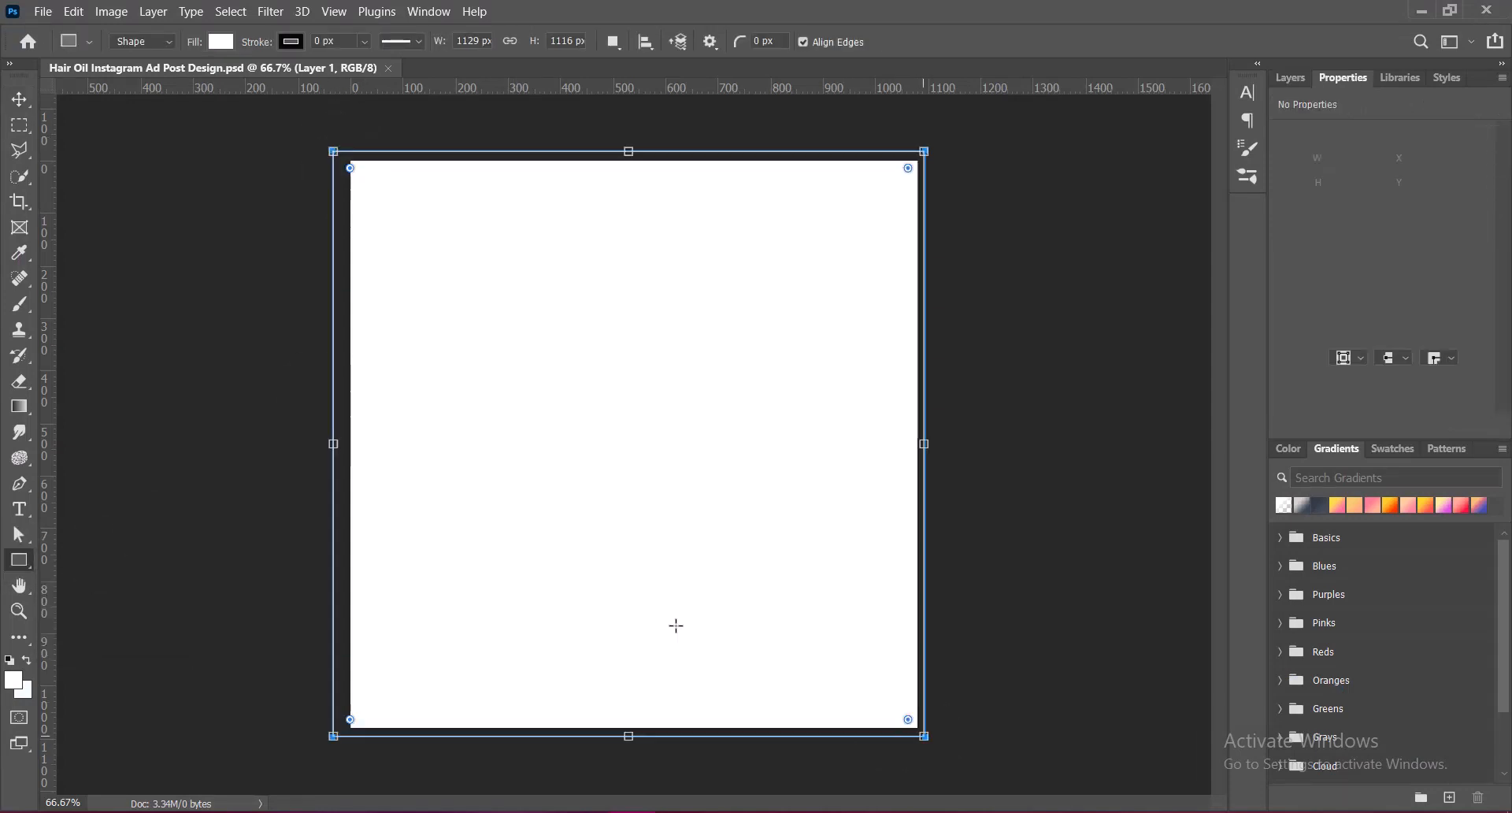
{"action": "key", "text": "v"}
{"action": "key", "text": "ctrl+t"}
{"action": "left_click_drag", "start_coordinate": [571, 489], "coordinate": [579, 488]}
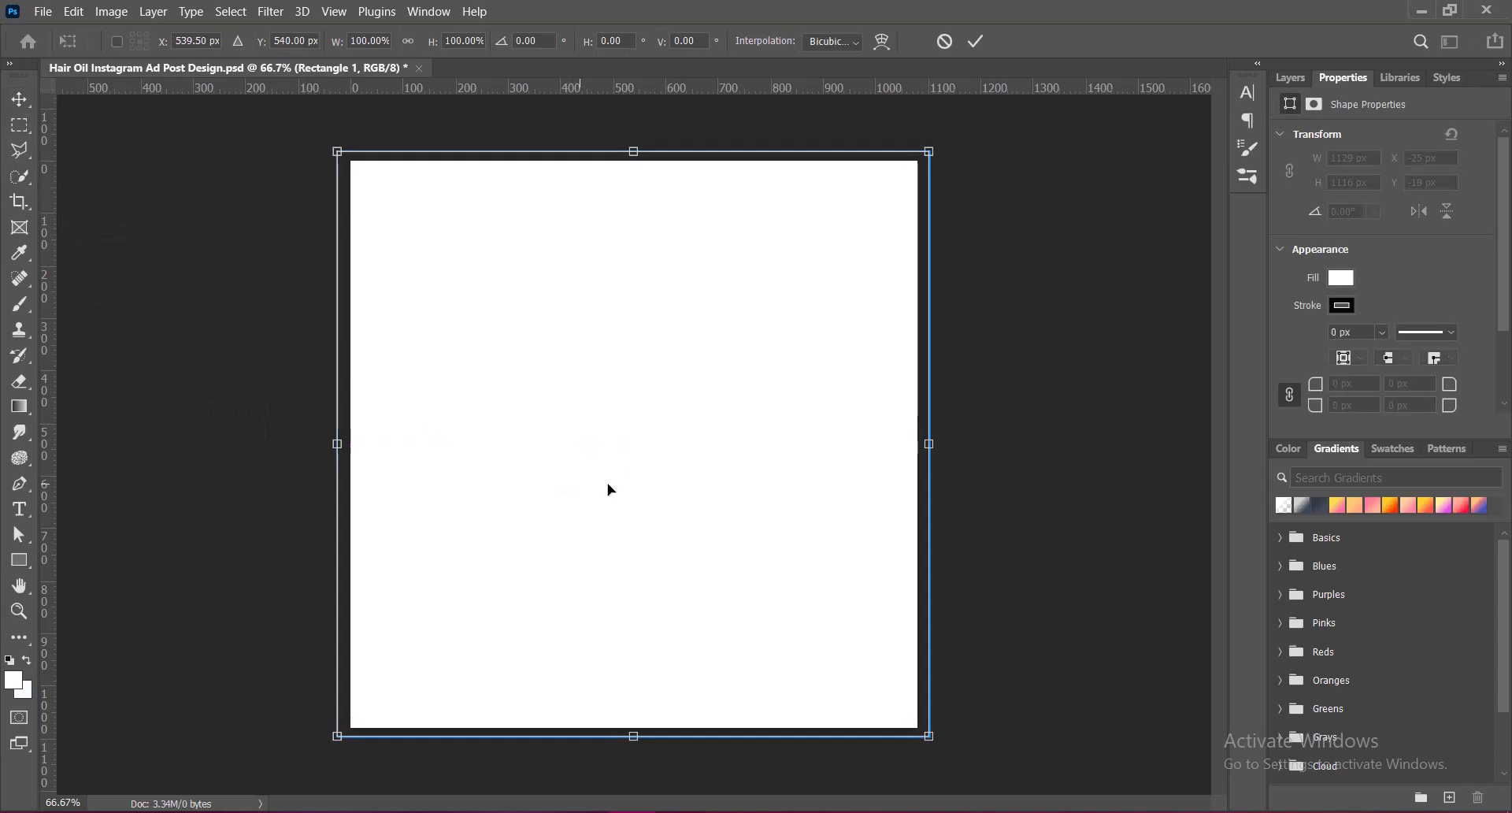
{"action": "key", "text": "Return"}
{"action": "key", "text": "ctrl+0"}
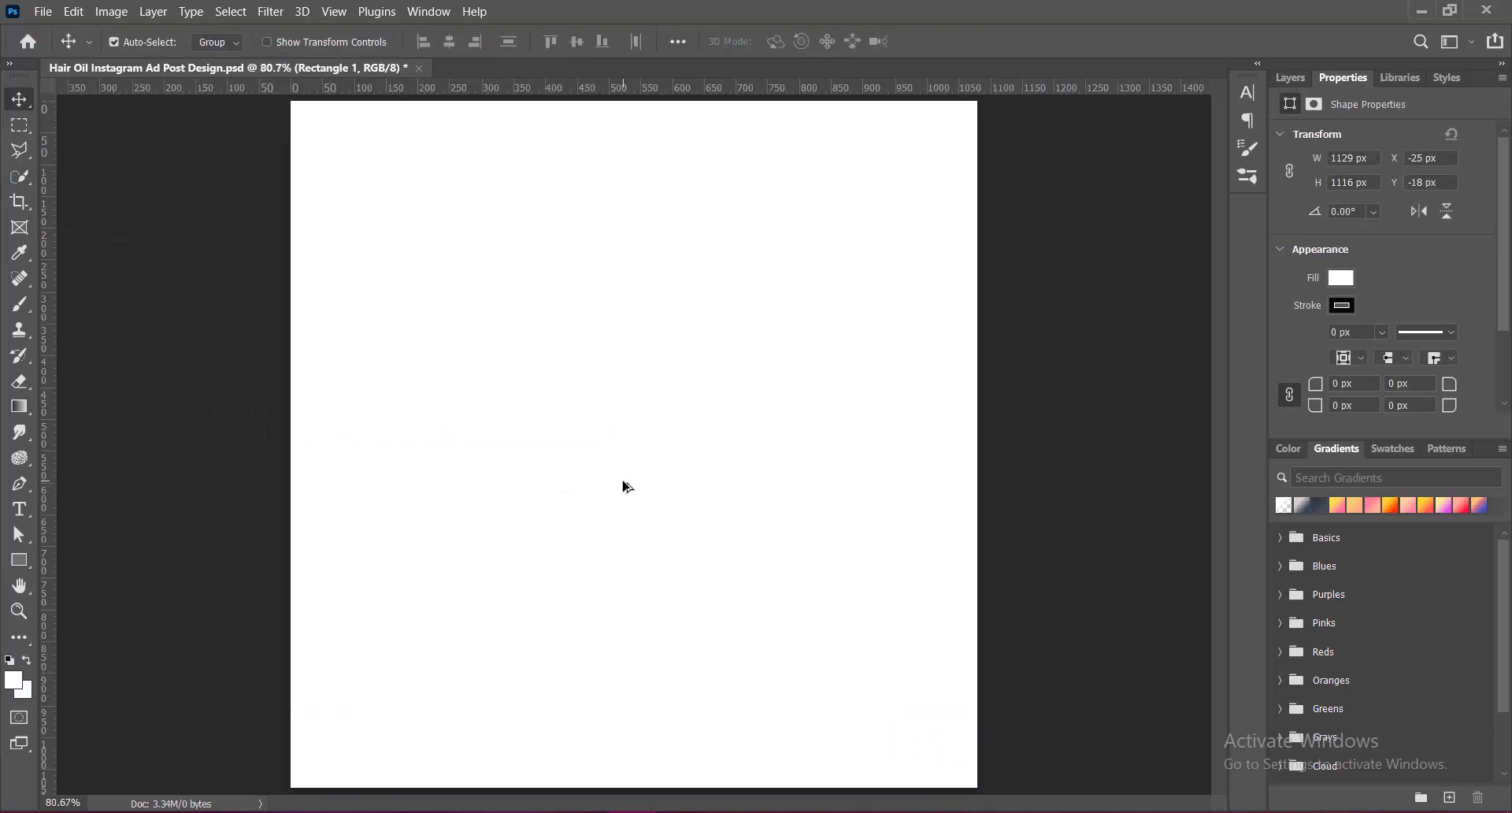
Add a Gradient Overlay layer style to the rectangle and open the Greens group of gradient presets.
{"action": "left_click", "coordinate": [1292, 78]}
{"action": "right_click", "coordinate": [1301, 191]}
{"action": "left_click", "coordinate": [1311, 196]}
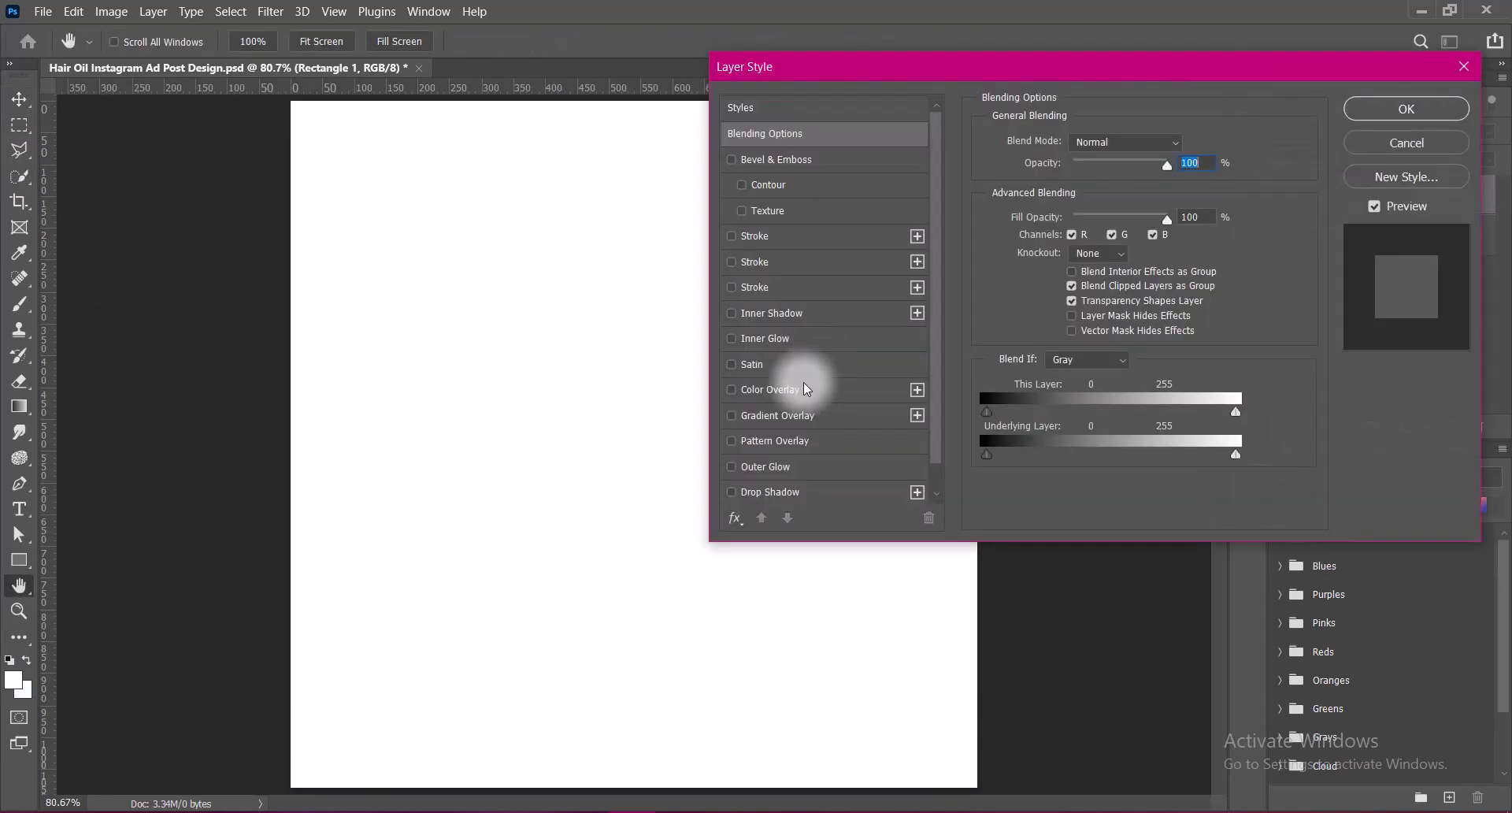
{"action": "left_click", "coordinate": [732, 415]}
{"action": "left_click", "coordinate": [766, 415]}
{"action": "left_click", "coordinate": [1164, 187]}
{"action": "scroll", "coordinate": [1030, 287], "scroll_direction": "down", "scroll_amount": 3}
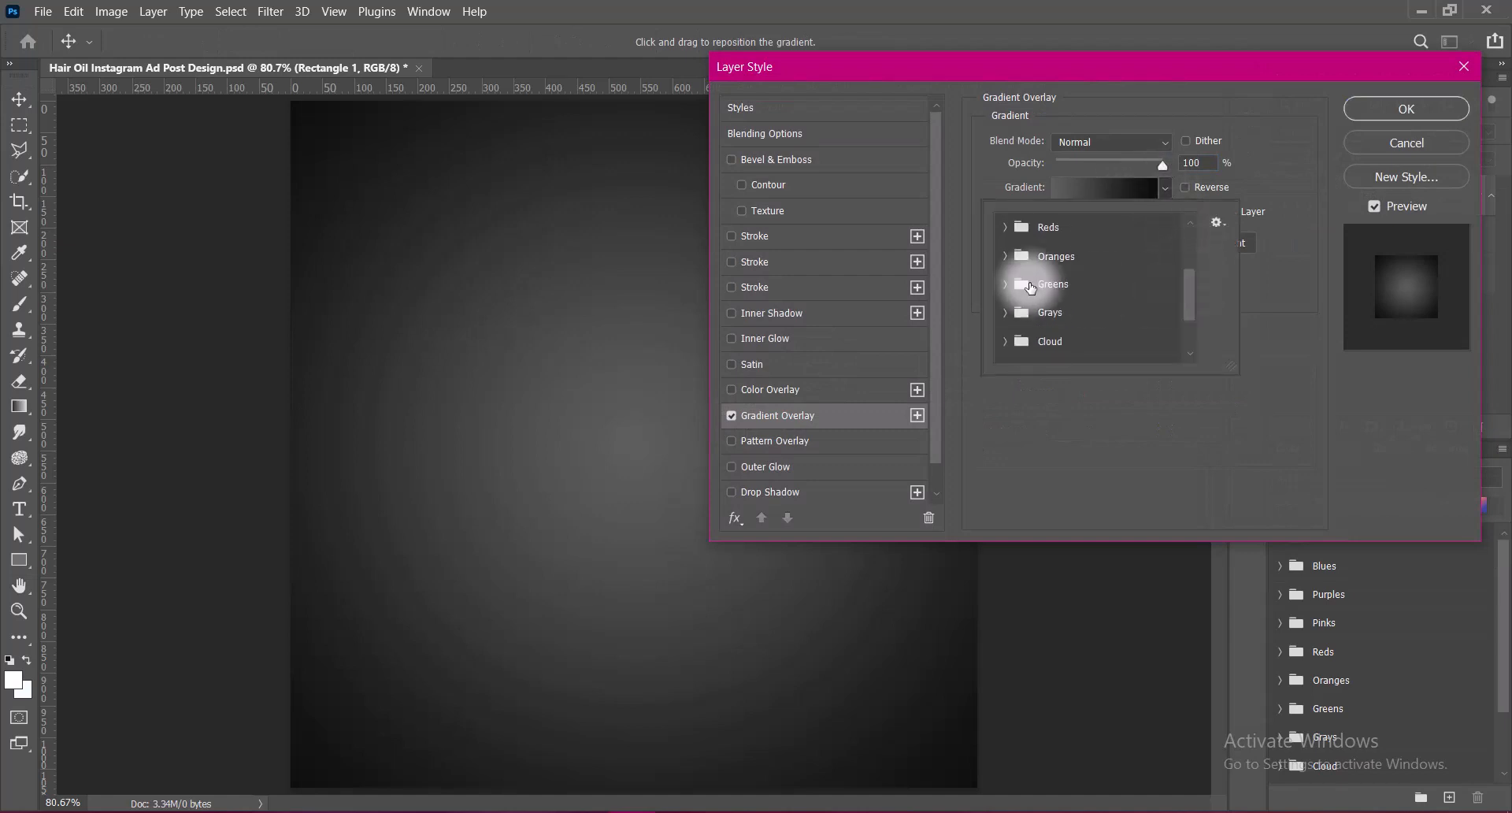
{"action": "left_click", "coordinate": [1030, 287]}
{"action": "scroll", "coordinate": [1181, 292], "scroll_direction": "down", "scroll_amount": 3}
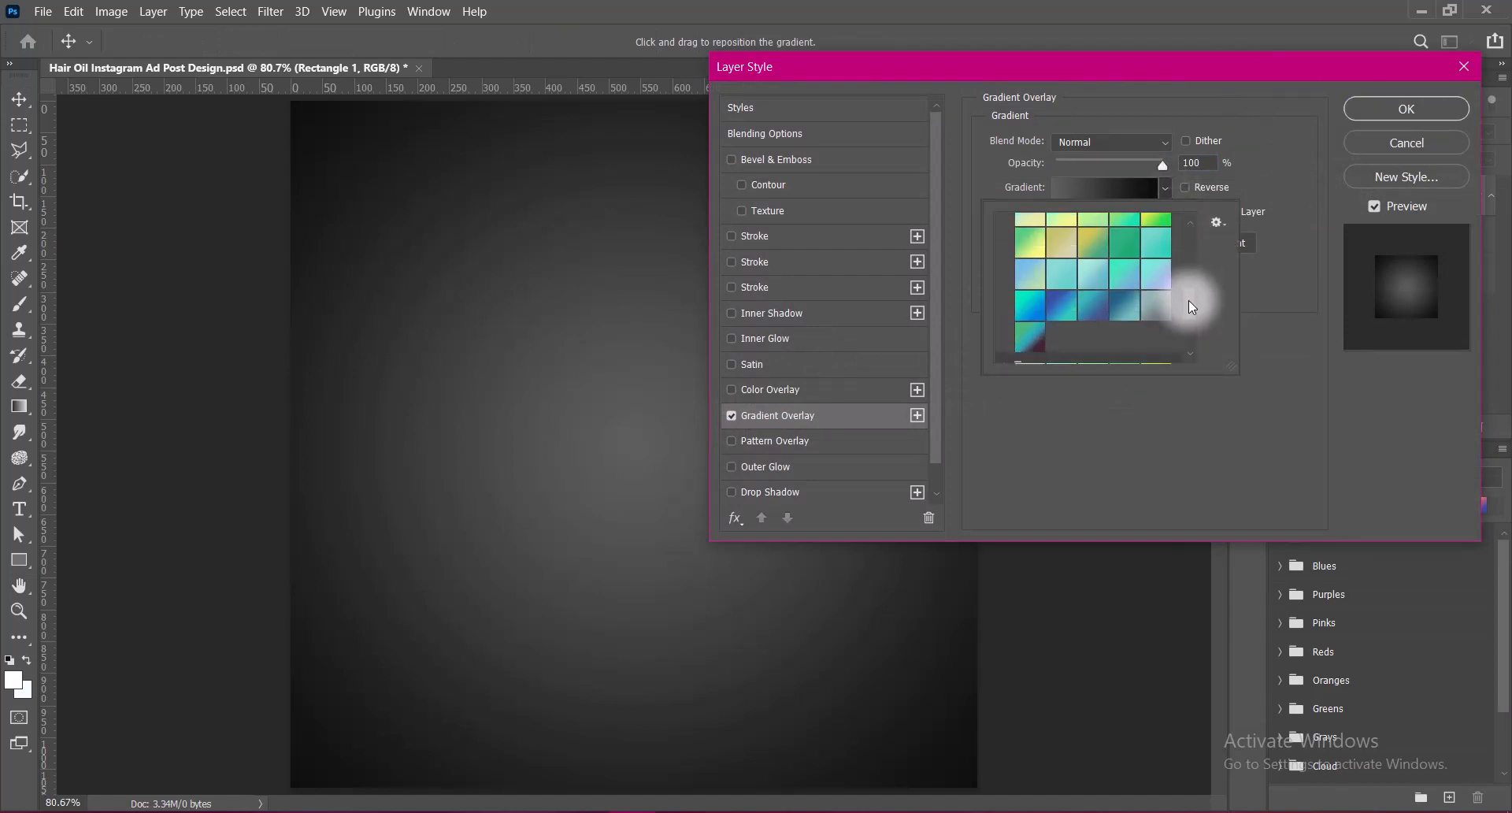
Try several blue and green gradient presets from the Greens group on the rectangle's overlay, including Green_20.
{"action": "left_click", "coordinate": [1090, 274]}
{"action": "left_click", "coordinate": [1122, 277]}
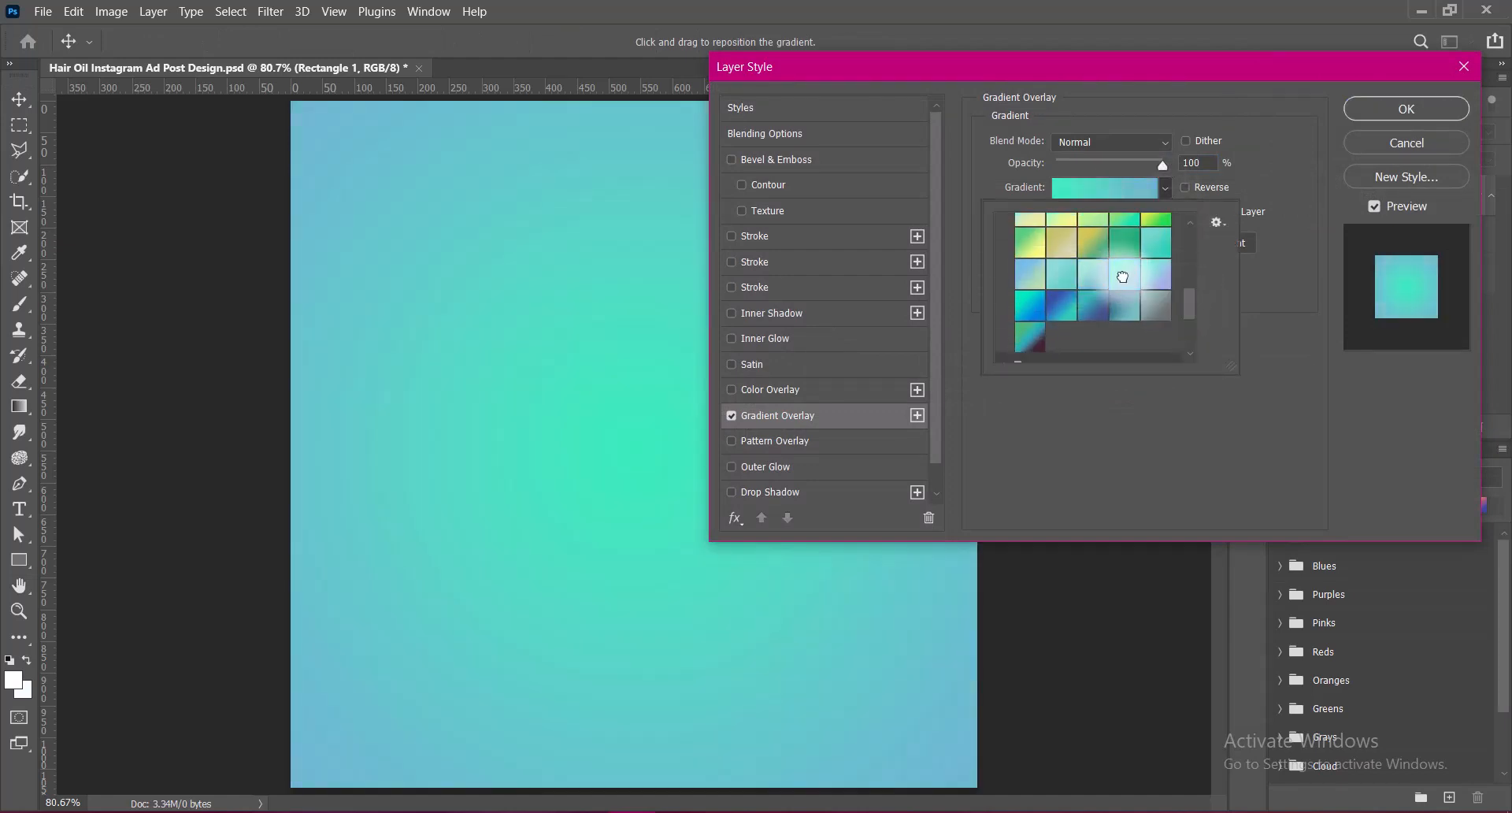
{"action": "left_click", "coordinate": [1158, 273]}
{"action": "left_click", "coordinate": [1125, 274]}
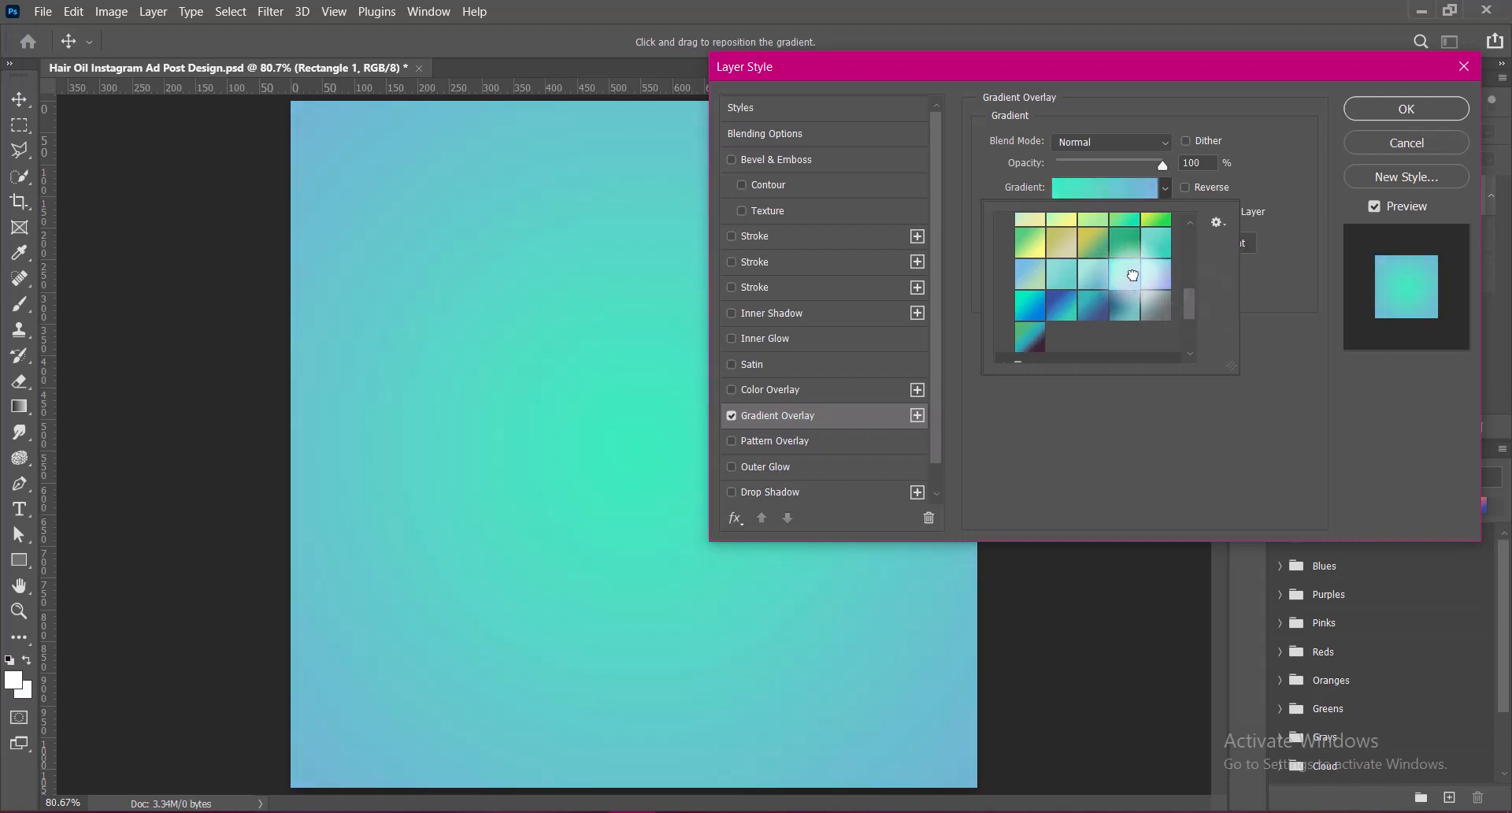
{"action": "left_click", "coordinate": [1164, 272]}
{"action": "left_click", "coordinate": [1124, 274]}
{"action": "left_click", "coordinate": [1026, 267]}
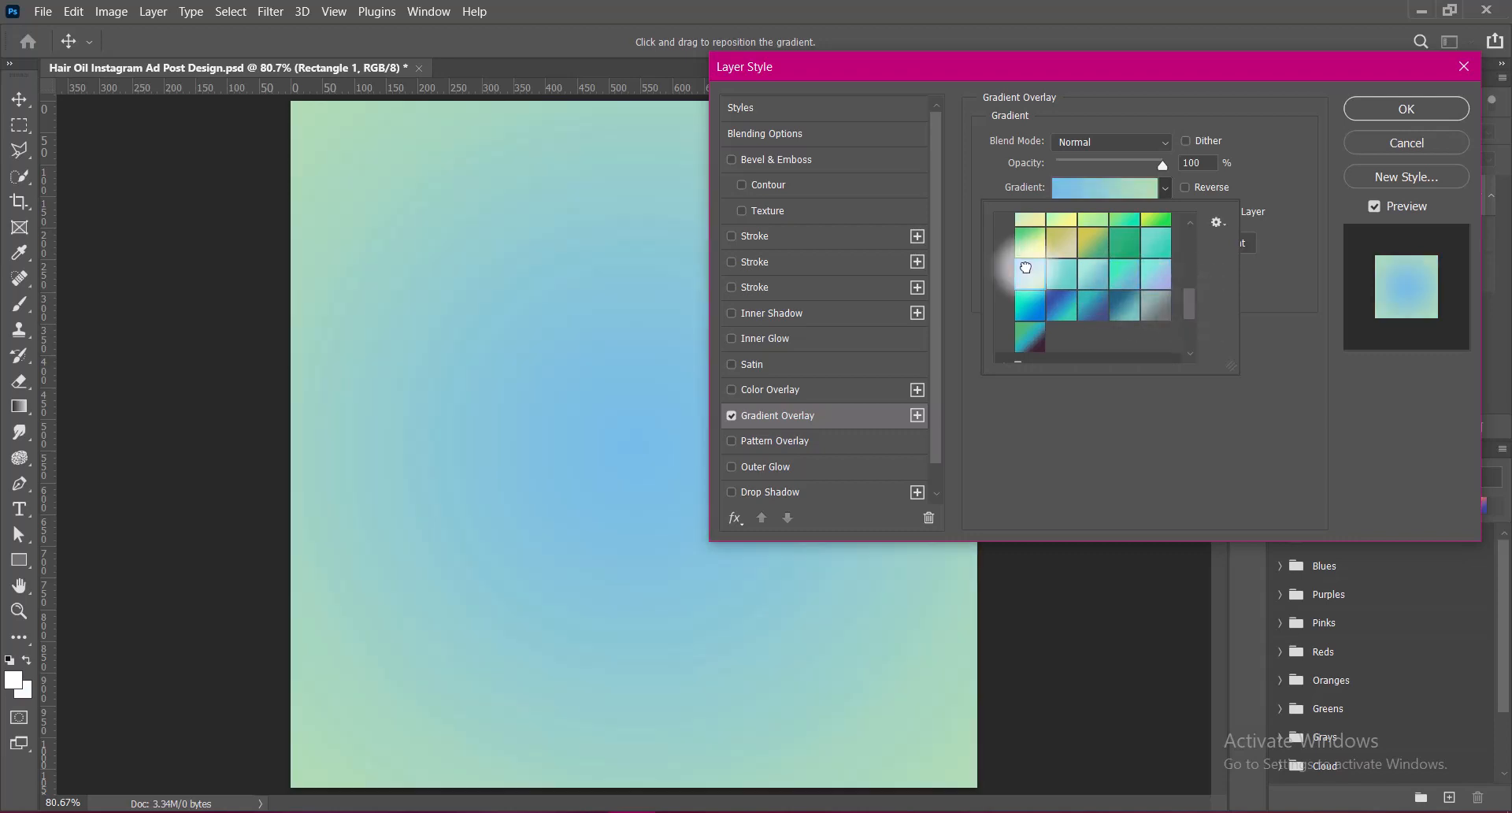
{"action": "left_click", "coordinate": [1144, 242]}
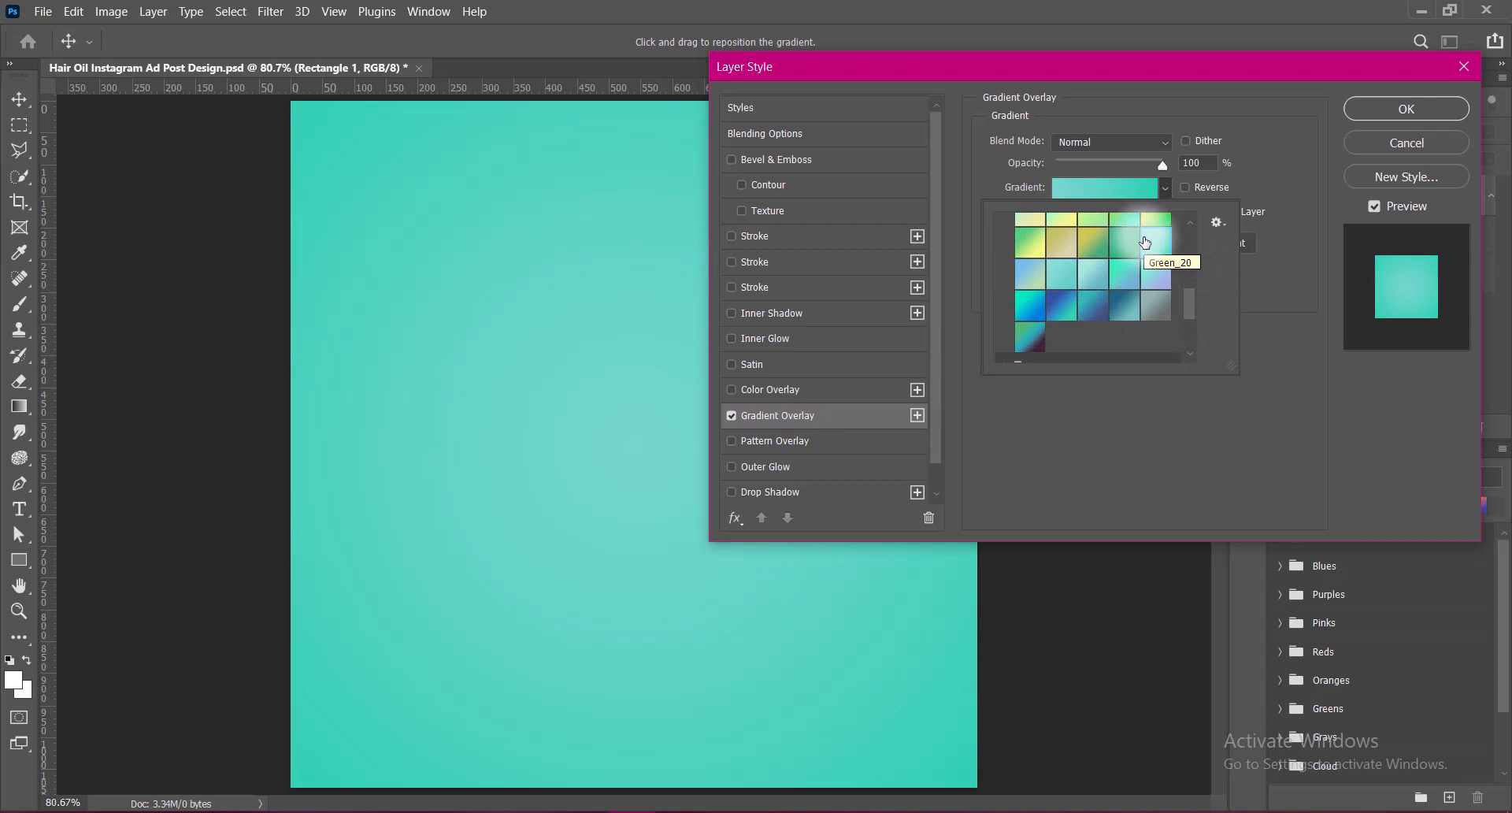
Choose the turquoise-to-lavender gradient preset for the rectangle's overlay and apply the layer style.
{"action": "left_click", "coordinate": [1161, 274]}
{"action": "left_click", "coordinate": [1250, 325]}
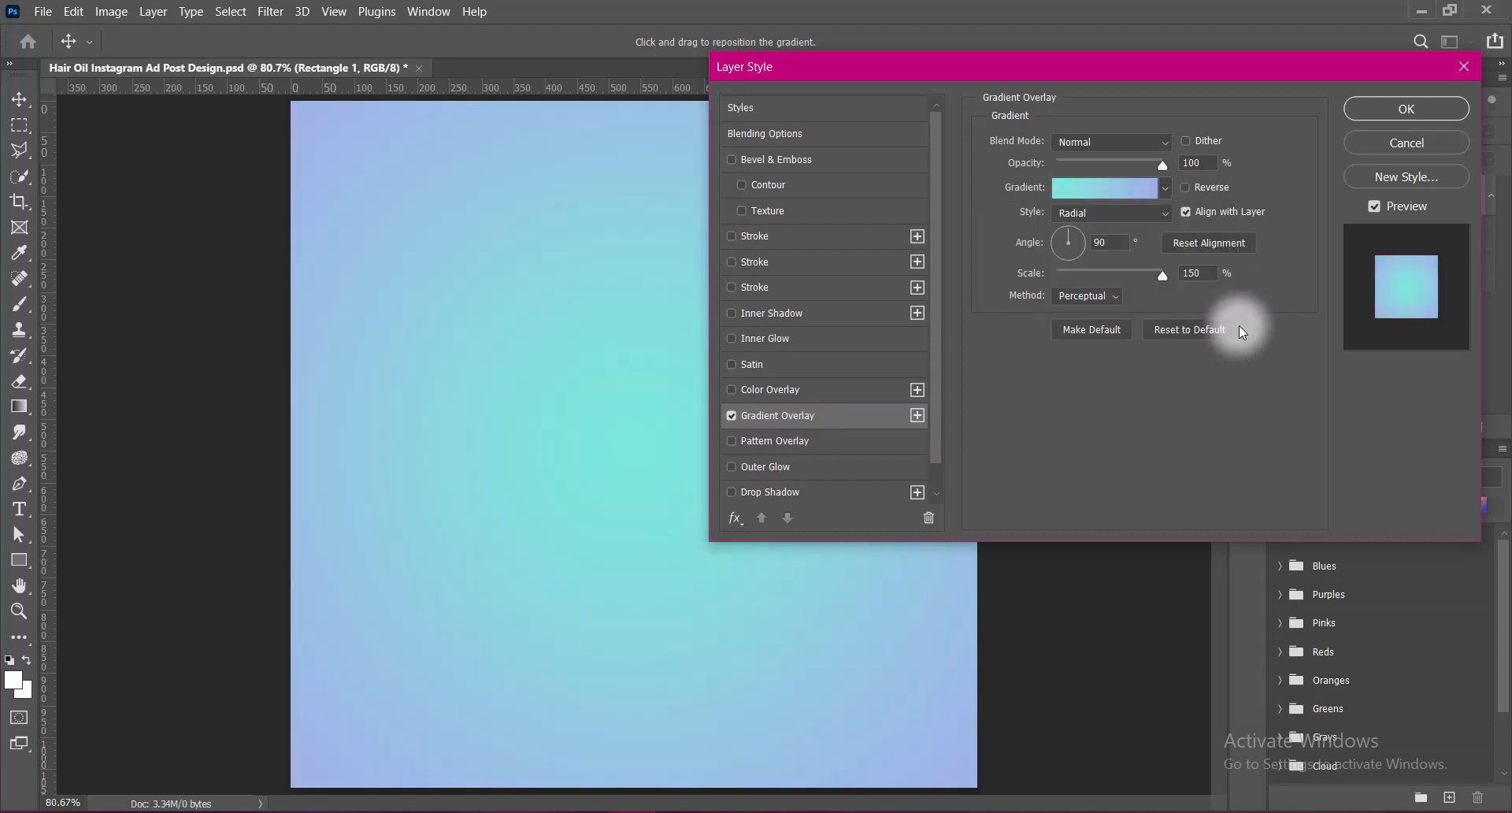
{"action": "left_click", "coordinate": [1186, 189]}
{"action": "left_click", "coordinate": [1268, 384]}
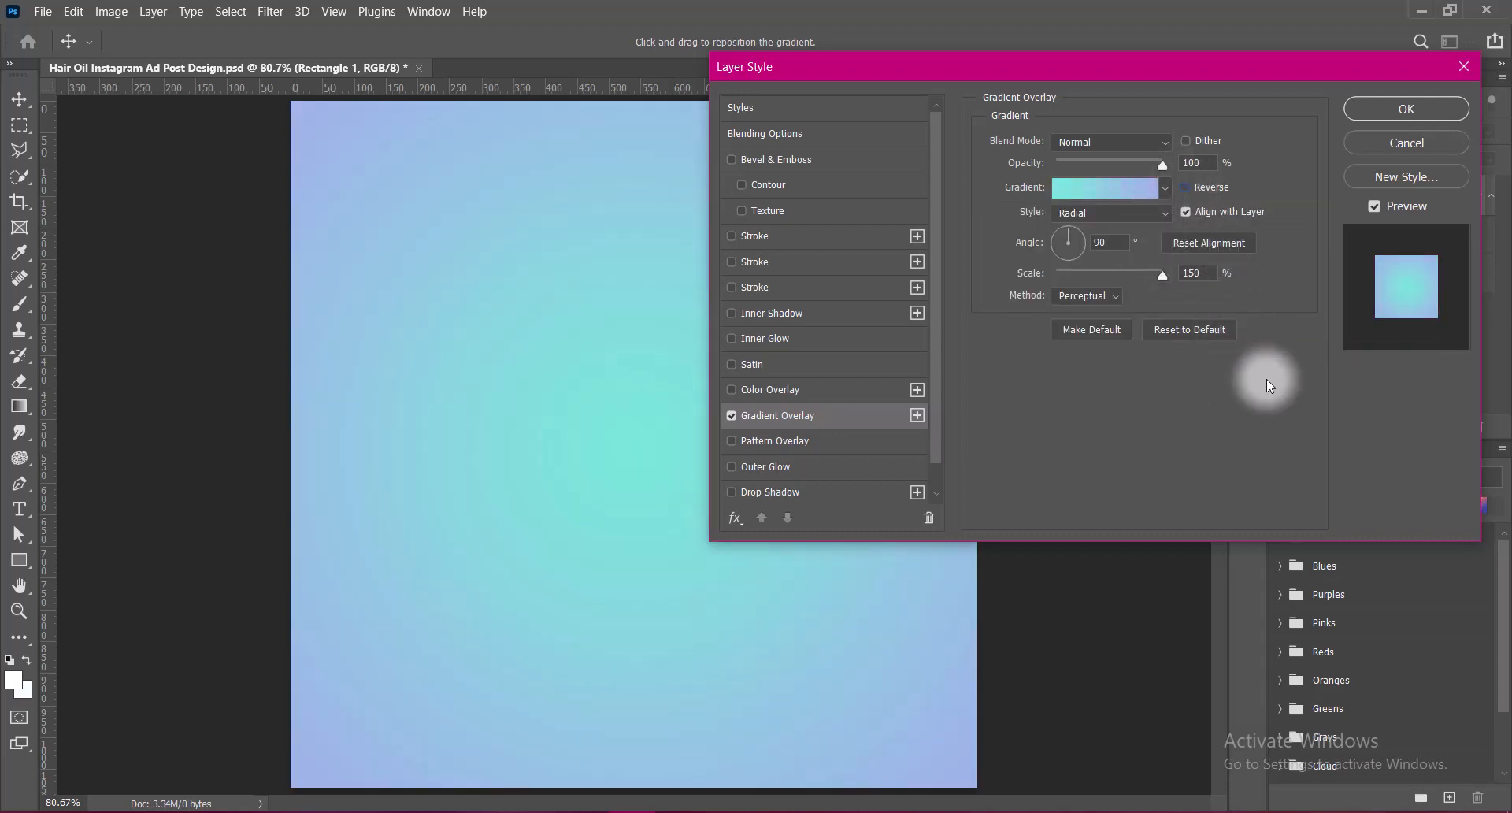
{"action": "left_click", "coordinate": [1364, 111]}
Paste the hair oil bottle image above the gradient background and set its vibrance to +100.
{"action": "left_click", "coordinate": [725, 449]}
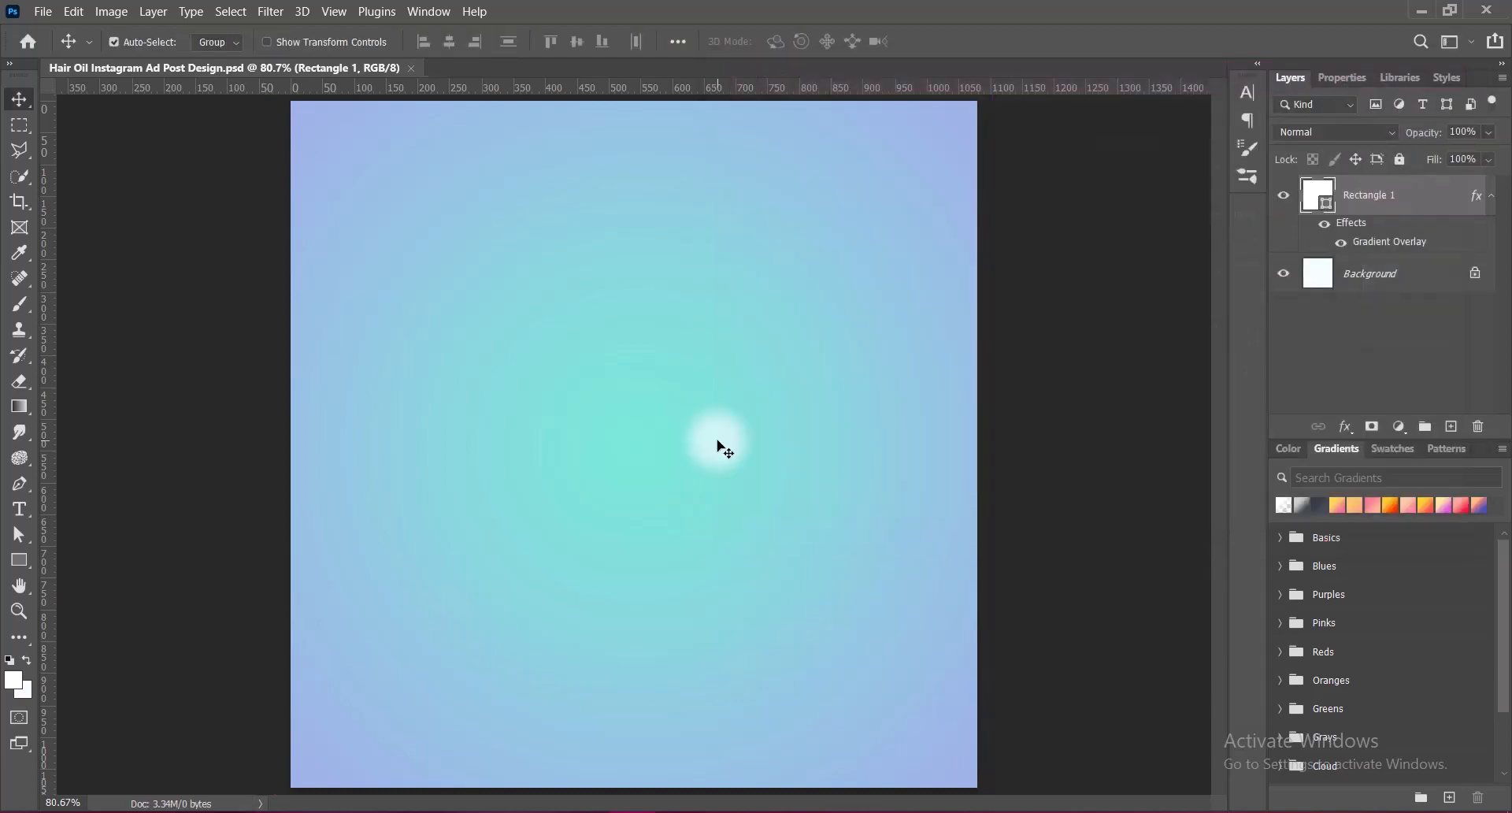
{"action": "key", "text": "ctrl+v"}
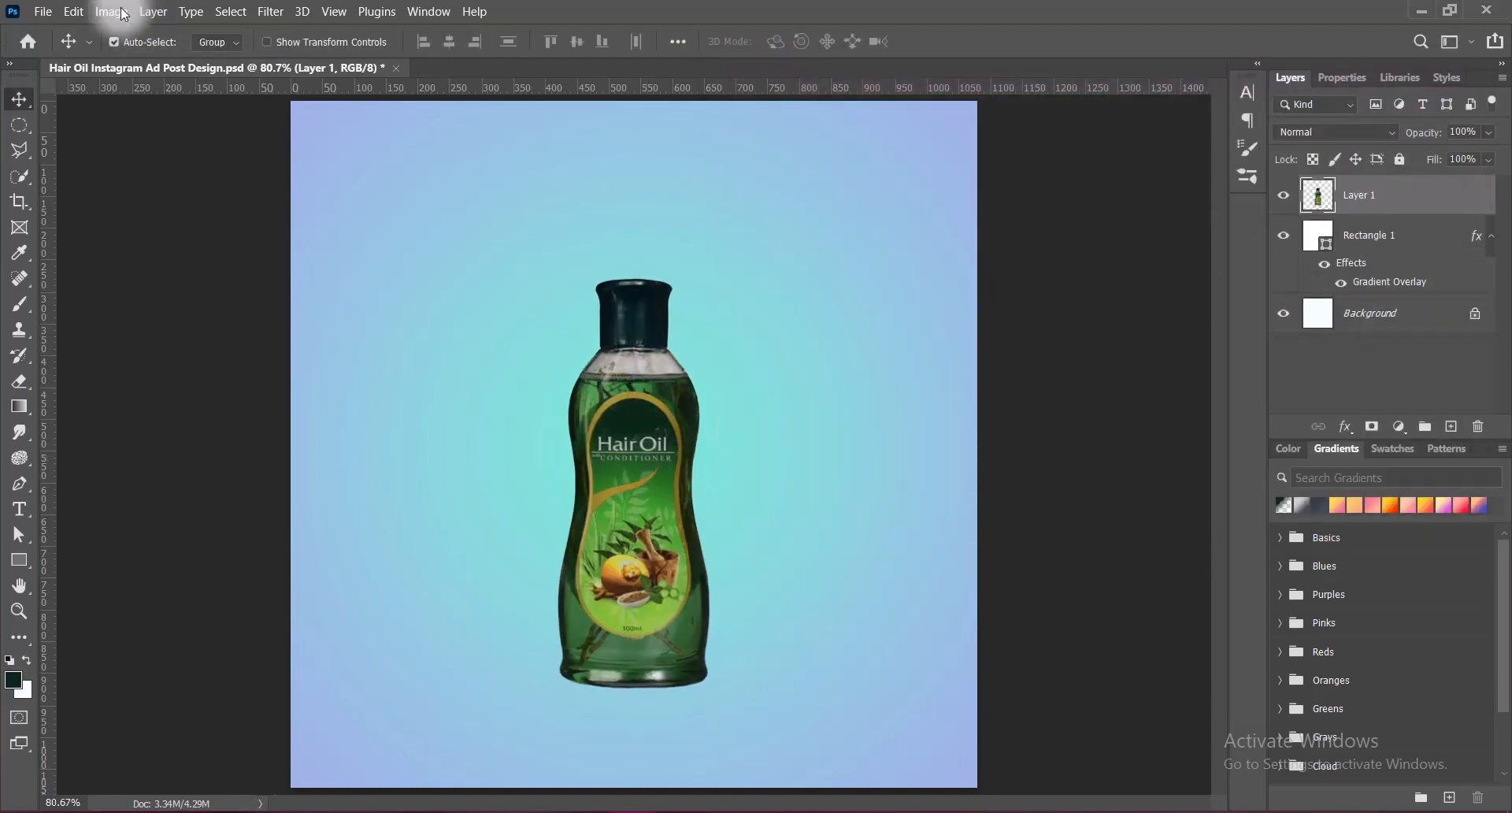
{"action": "left_click", "coordinate": [111, 11]}
{"action": "mouse_move", "coordinate": [197, 58]}
{"action": "left_click", "coordinate": [339, 138]}
{"action": "left_click_drag", "start_coordinate": [1086, 164], "coordinate": [1343, 163]}
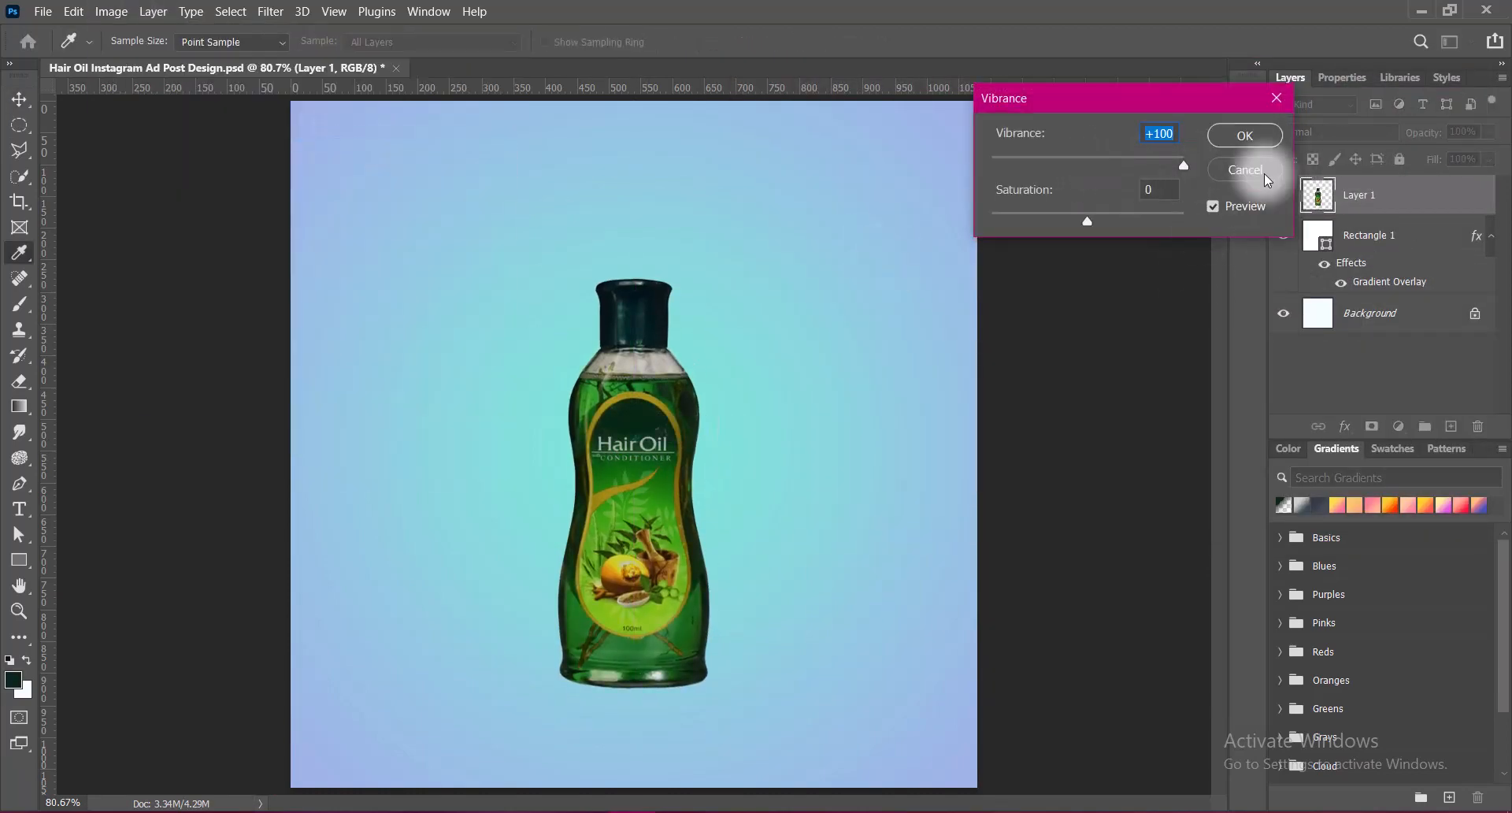
{"action": "left_click", "coordinate": [1243, 135]}
Apply a Hue/Saturation preset to the bottle layer.
{"action": "left_click", "coordinate": [111, 11]}
{"action": "mouse_move", "coordinate": [142, 54]}
{"action": "left_click", "coordinate": [338, 155]}
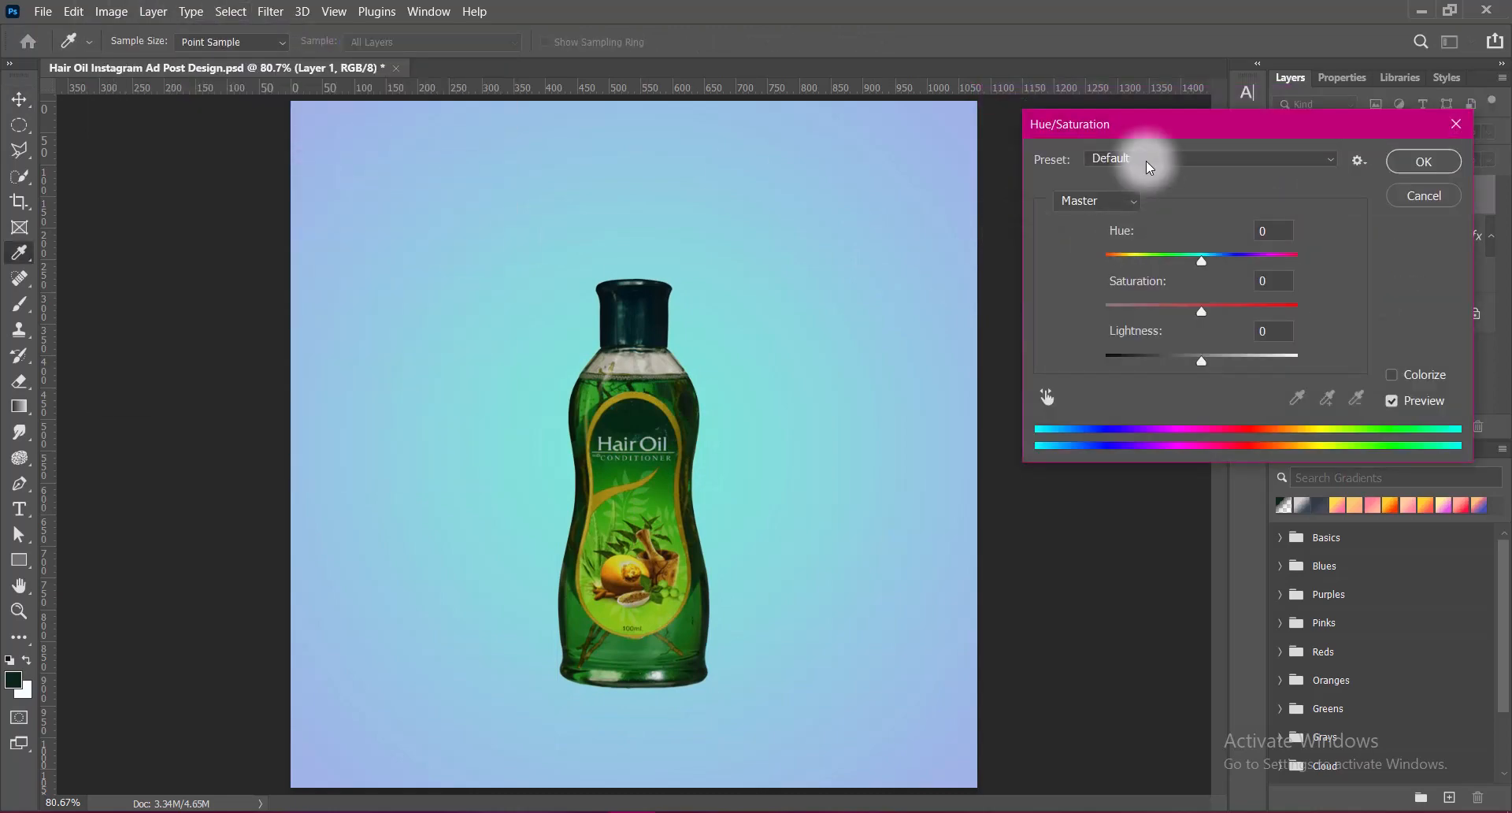
{"action": "left_click", "coordinate": [1146, 159]}
{"action": "left_click", "coordinate": [1127, 284]}
{"action": "left_click", "coordinate": [1424, 161]}
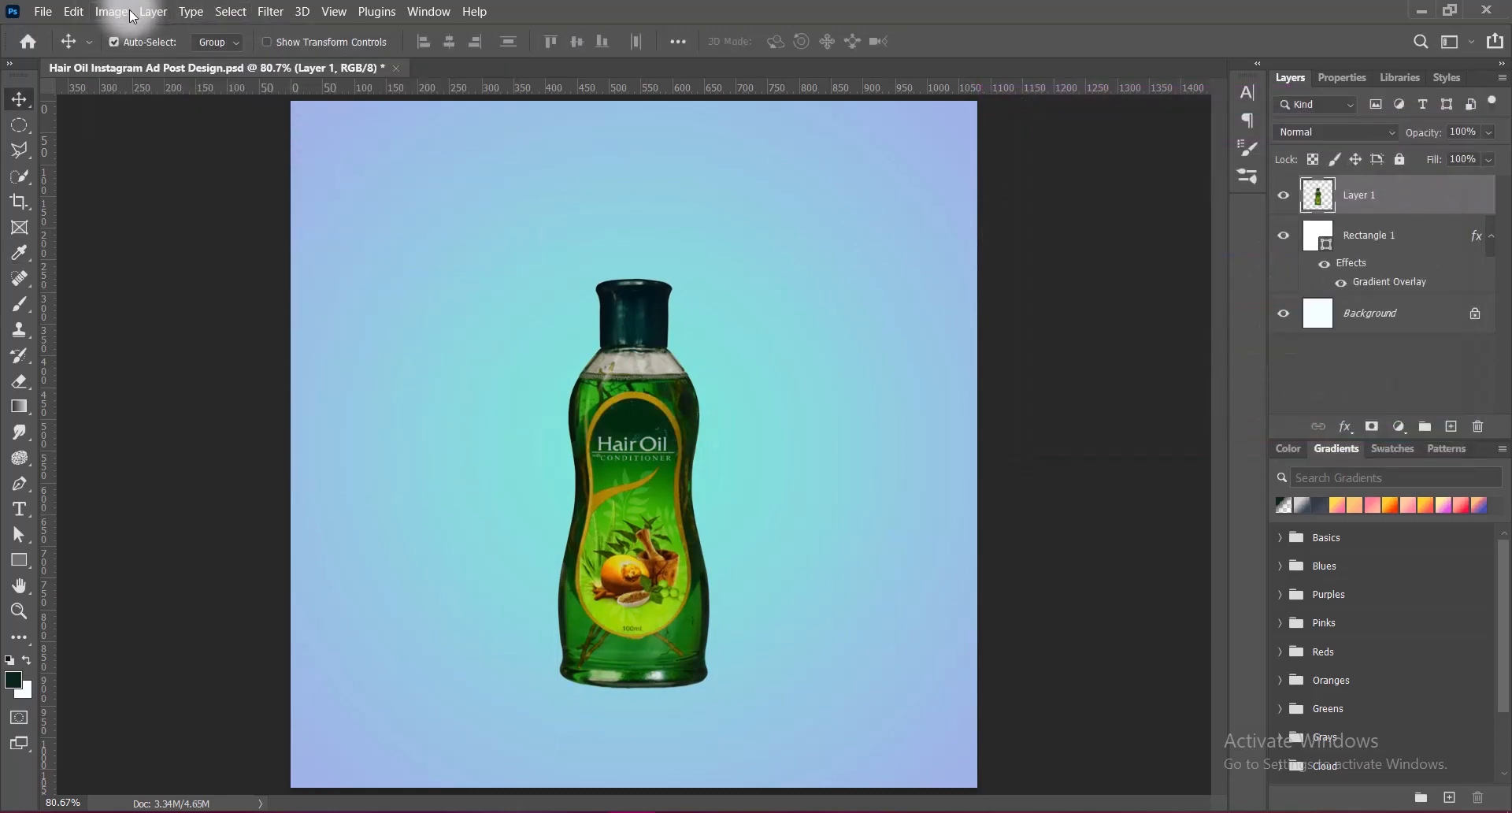
Apply the Increase Saturation preset of Hue/Saturation, with saturation +10, to the bottle layer.
{"action": "left_click", "coordinate": [111, 11]}
{"action": "mouse_move", "coordinate": [142, 58]}
{"action": "left_click", "coordinate": [356, 157]}
{"action": "left_click", "coordinate": [1117, 158]}
{"action": "left_click", "coordinate": [1122, 252]}
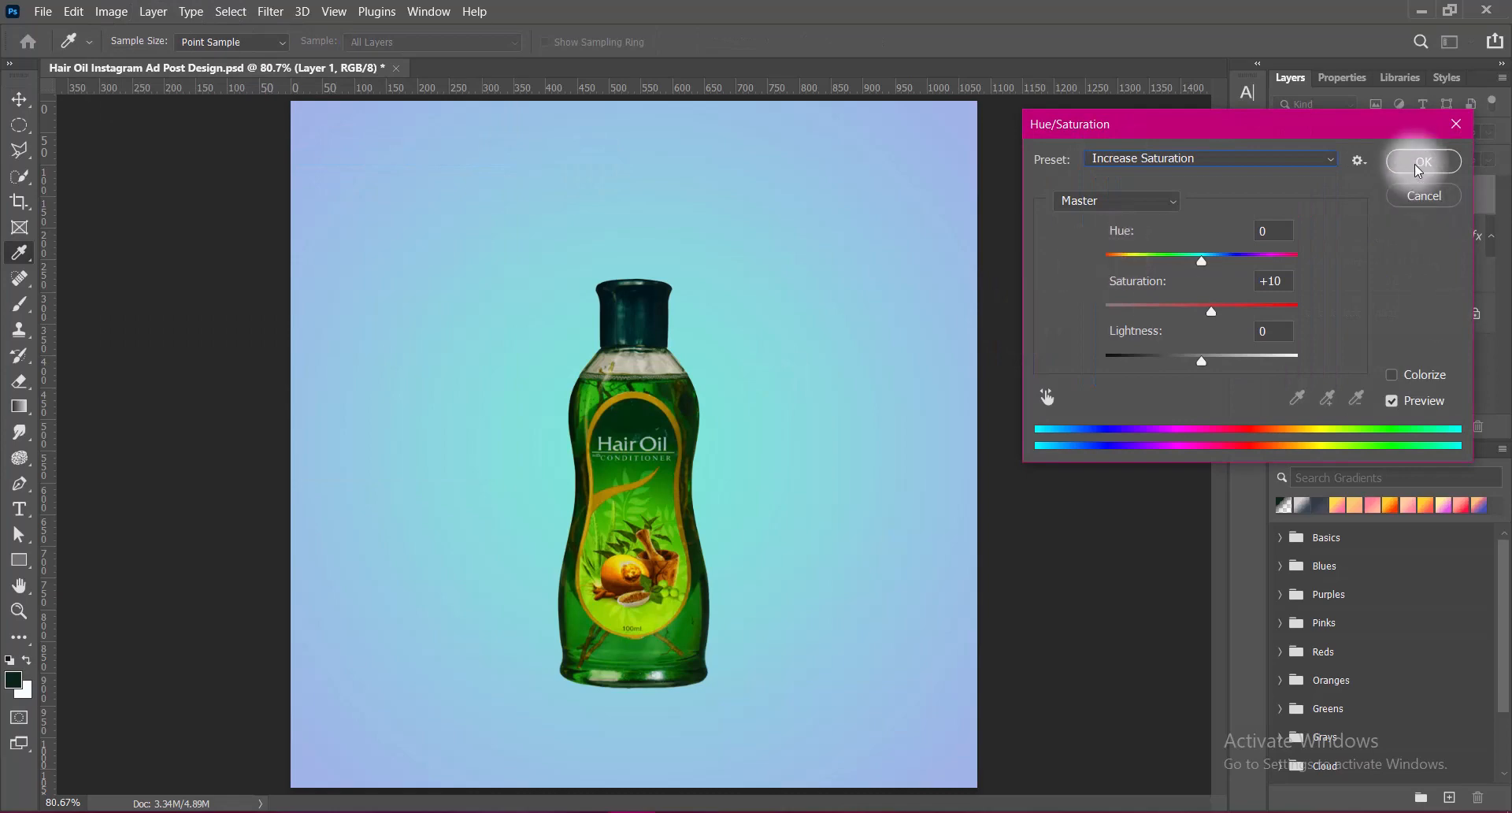
{"action": "left_click", "coordinate": [1424, 161]}
Brighten the bottle with a three-point RGB Curves adjustment, mapping the midtone input 128 to output 138.
{"action": "left_click", "coordinate": [111, 11]}
{"action": "left_click", "coordinate": [338, 95]}
{"action": "left_click_drag", "start_coordinate": [778, 106], "coordinate": [1234, 113]}
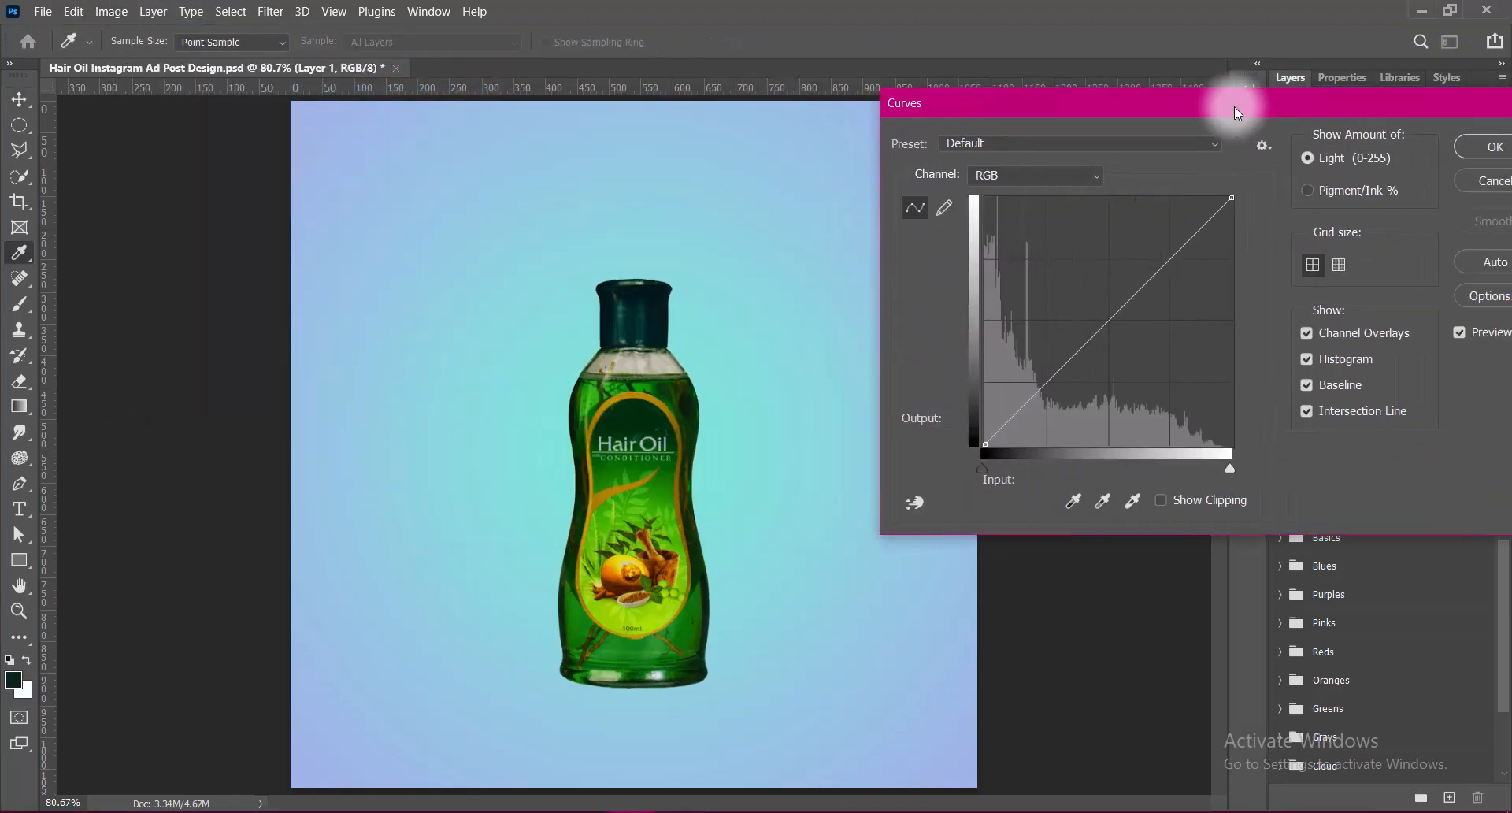
{"action": "left_click_drag", "start_coordinate": [1103, 311], "coordinate": [1109, 299]}
{"action": "left_click_drag", "start_coordinate": [1054, 381], "coordinate": [1047, 374]}
{"action": "mouse_move", "coordinate": [1172, 250]}
{"action": "left_mouse_down"}
{"action": "mouse_move", "coordinate": [1160, 222]}
{"action": "mouse_move", "coordinate": [1170, 257]}
{"action": "left_mouse_up"}
{"action": "left_click_drag", "start_coordinate": [1107, 300], "coordinate": [1109, 309]}
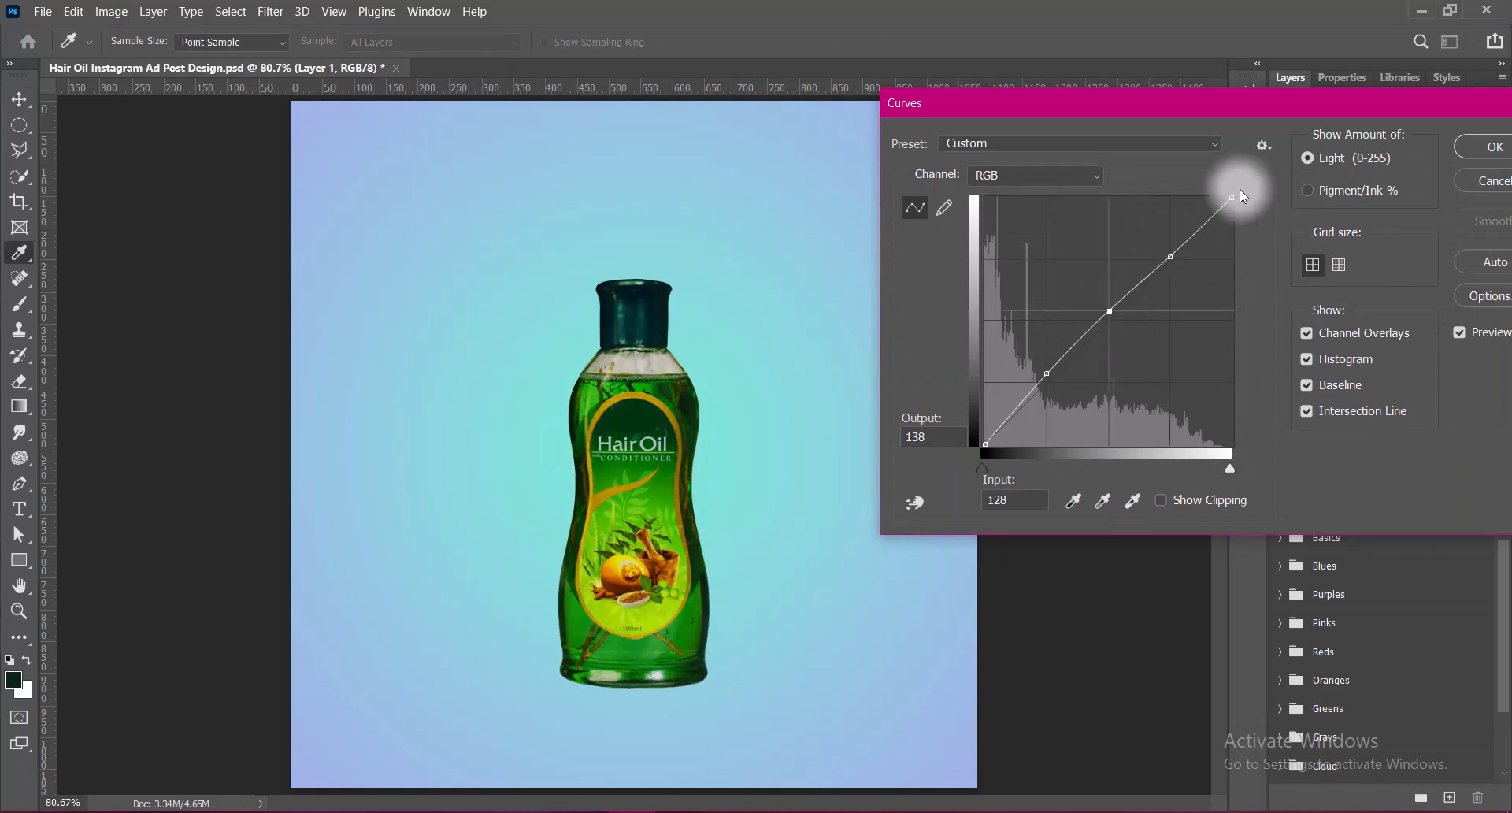
{"action": "left_click", "coordinate": [1480, 146]}
Set the bottle's contrast to 60 with Brightness/Contrast and save the document.
{"action": "left_click", "coordinate": [111, 11]}
{"action": "mouse_move", "coordinate": [197, 57]}
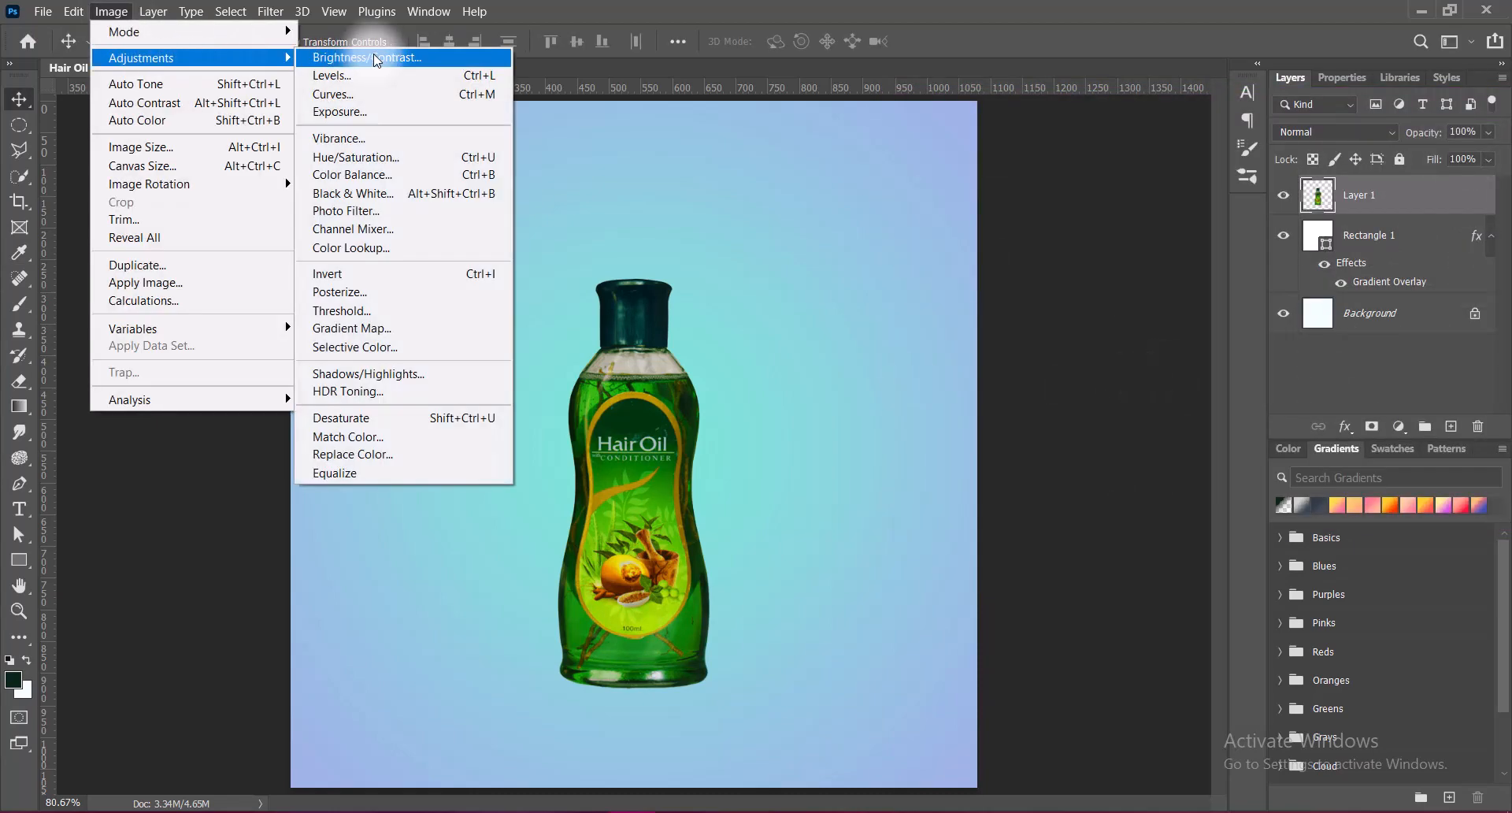
{"action": "left_click", "coordinate": [367, 57]}
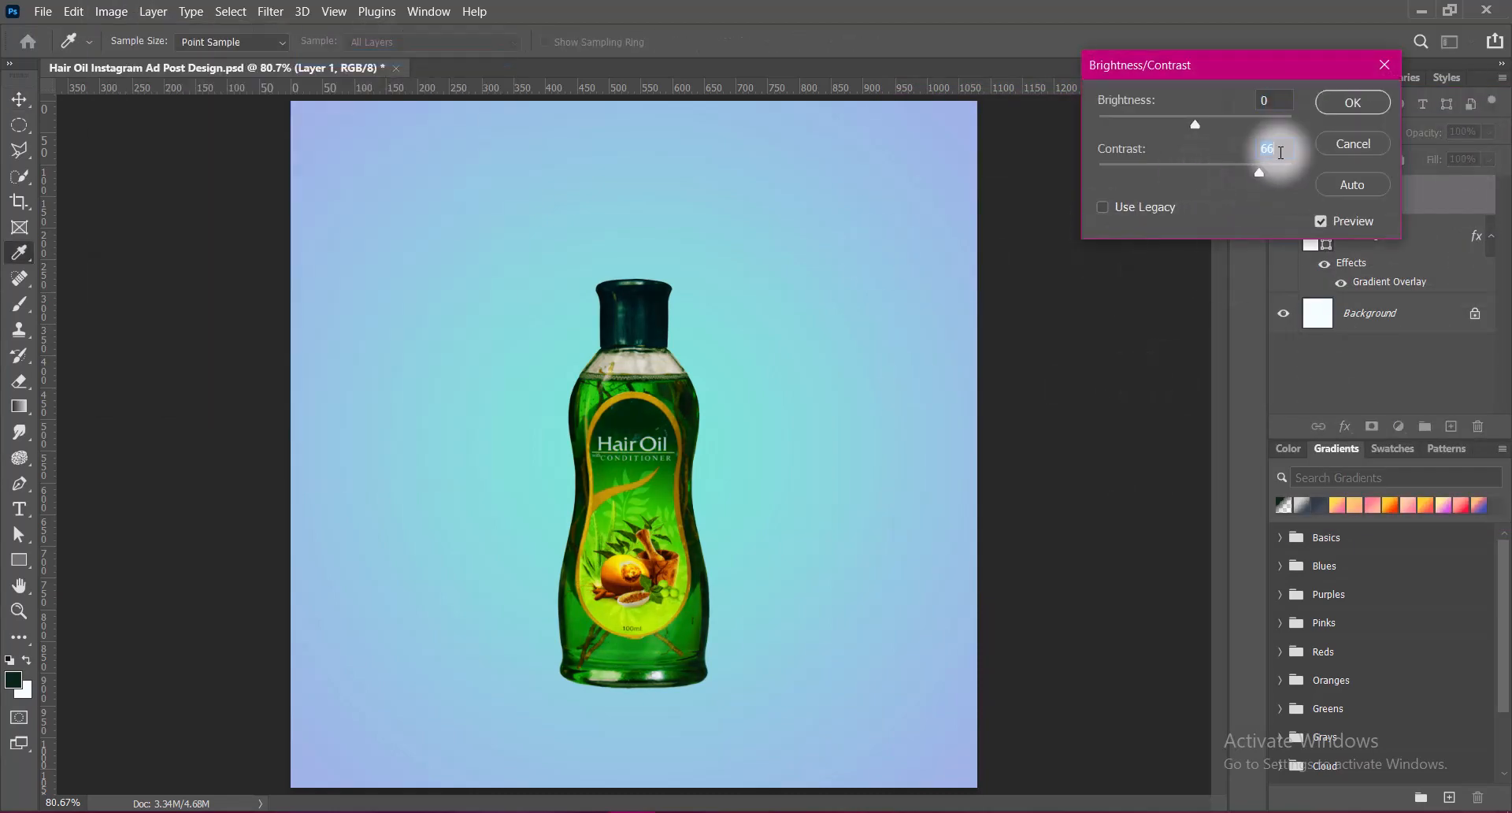
{"action": "left_click_drag", "start_coordinate": [1279, 149], "coordinate": [1252, 149]}
{"action": "type", "text": "60"}
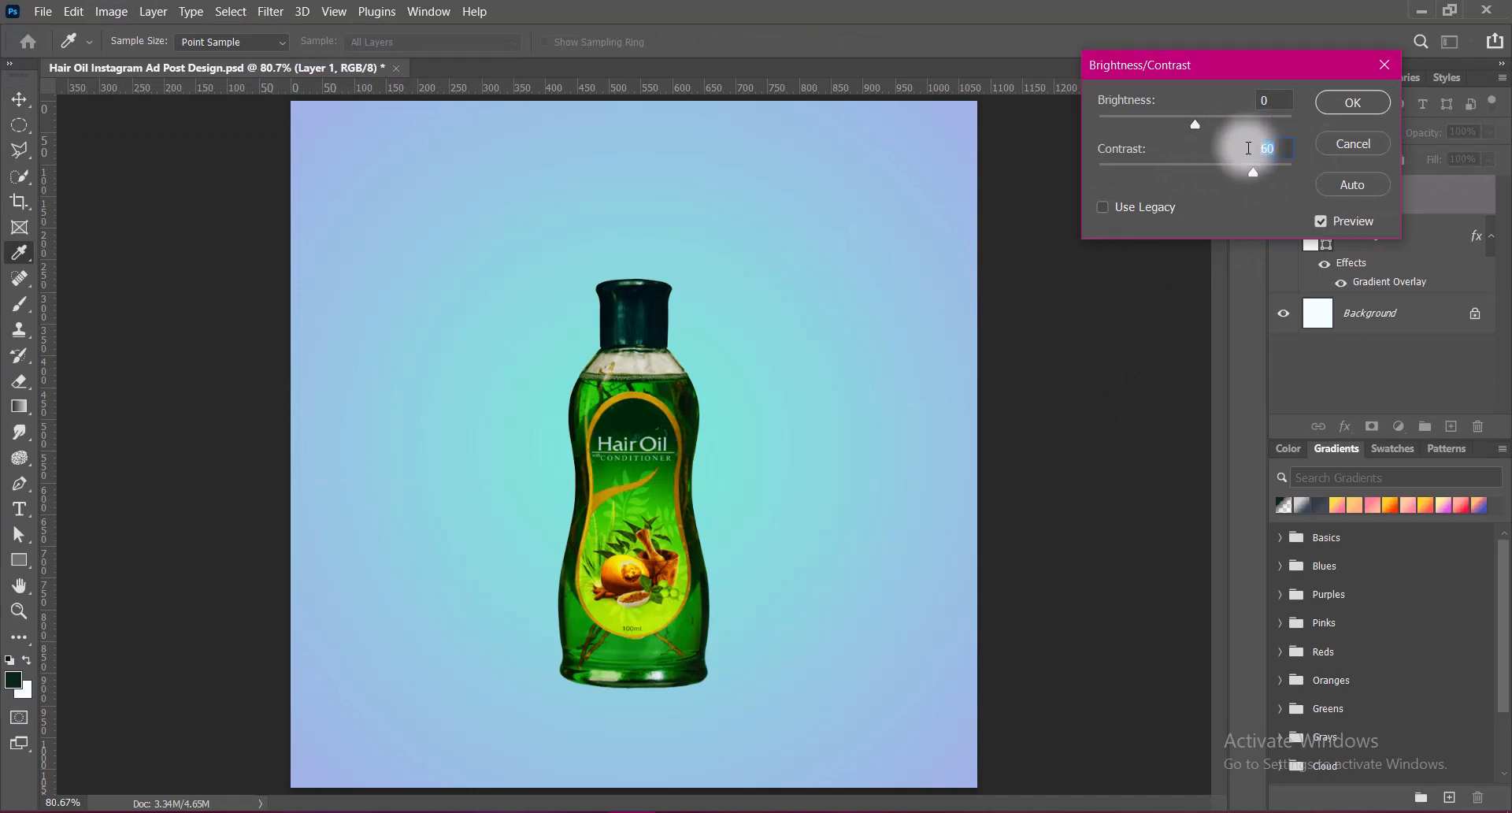
{"action": "left_click", "coordinate": [1352, 103]}
{"action": "key", "text": "ctrl+s"}
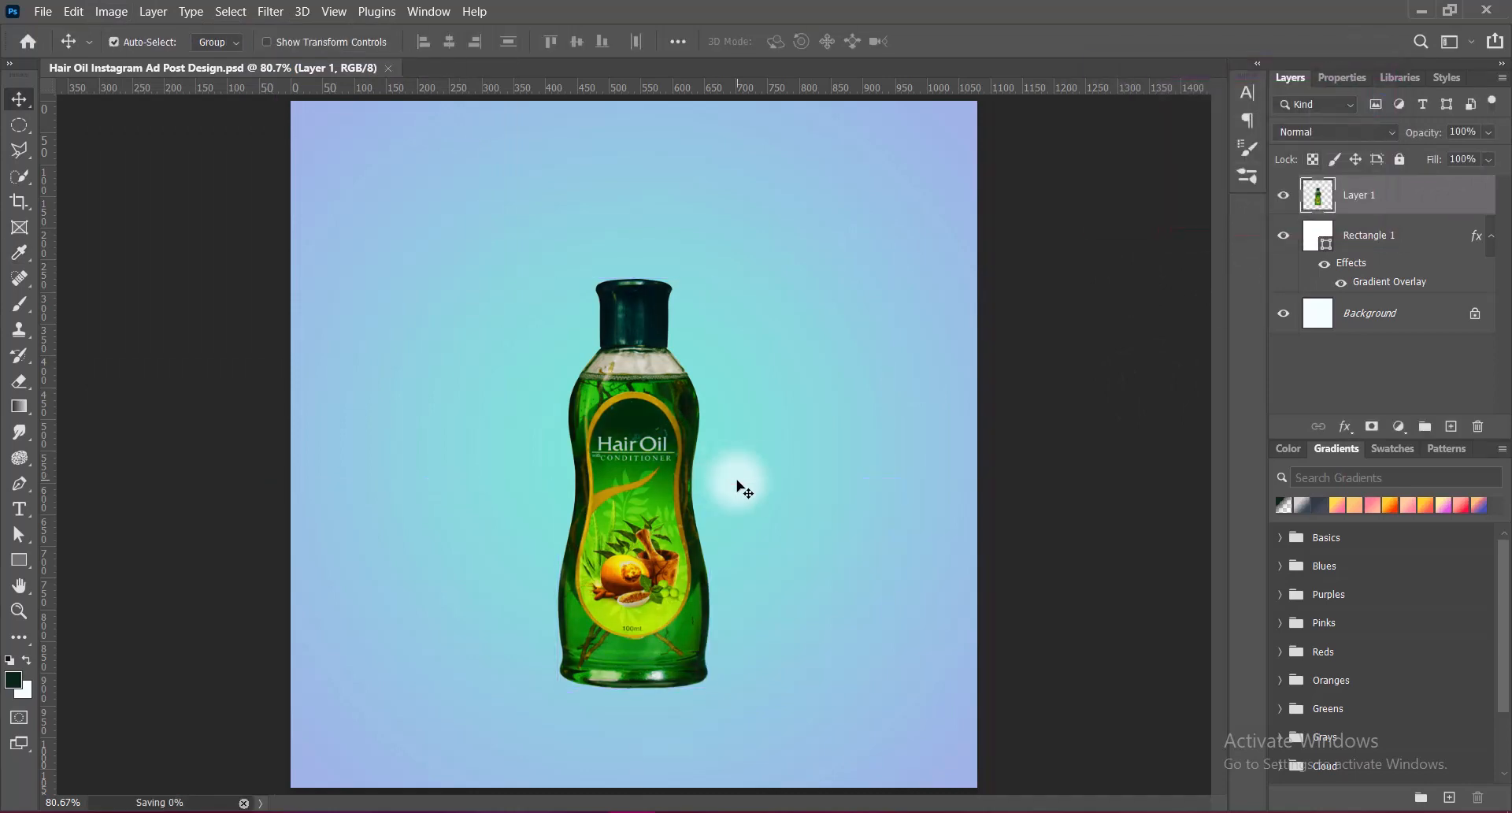
Duplicate the bottle, scale the copy down, and place it behind the original at its right side.
{"action": "left_click_drag", "start_coordinate": [638, 470], "coordinate": [800, 470], "text": "alt"}
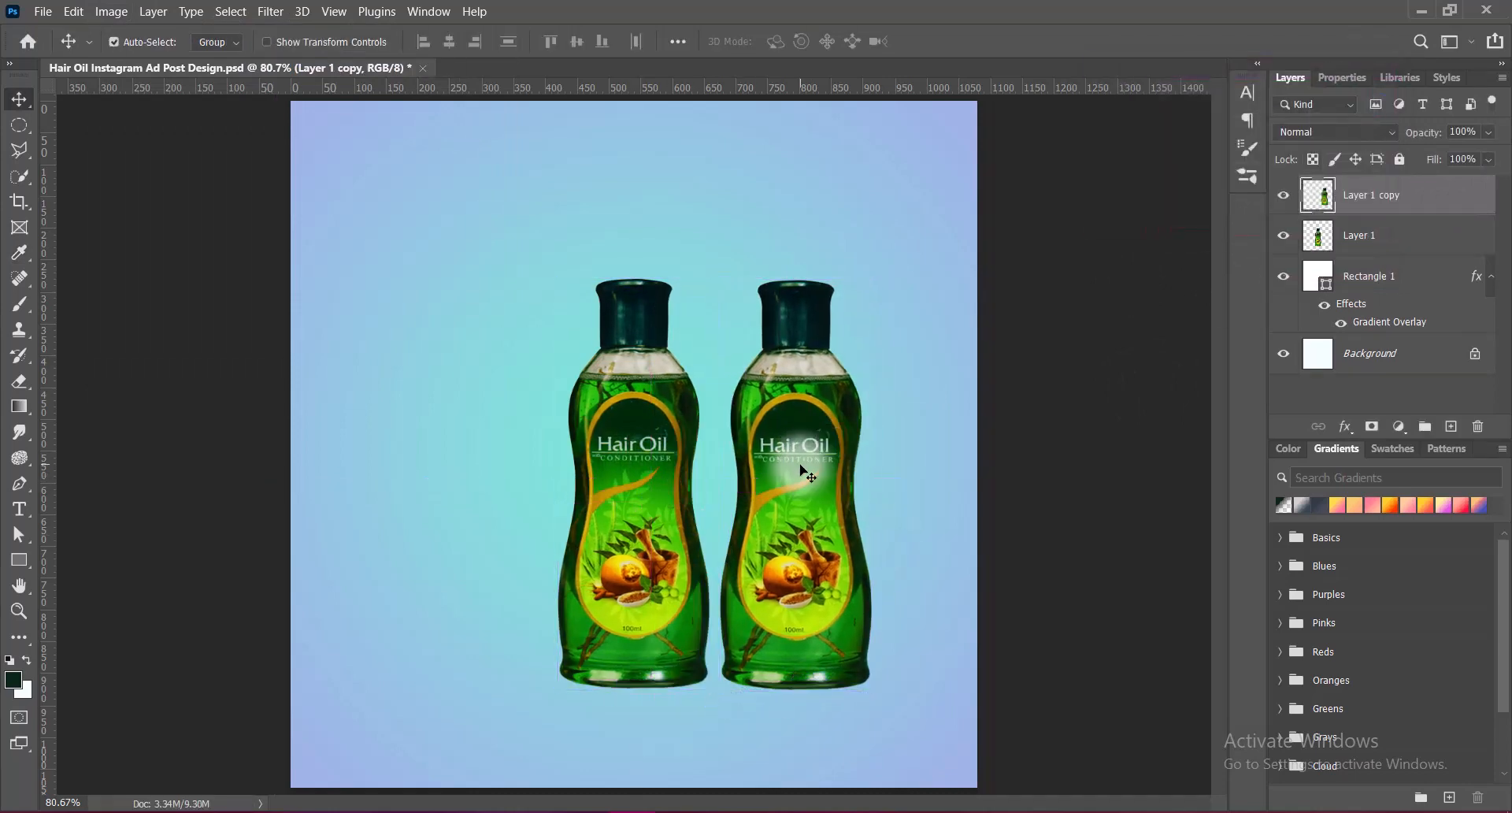
{"action": "key", "text": "ctrl+t"}
{"action": "left_click_drag", "start_coordinate": [797, 279], "coordinate": [787, 382]}
{"action": "left_click_drag", "start_coordinate": [804, 555], "coordinate": [764, 543]}
{"action": "key", "text": "Return"}
{"action": "left_click_drag", "start_coordinate": [1349, 206], "coordinate": [1358, 259]}
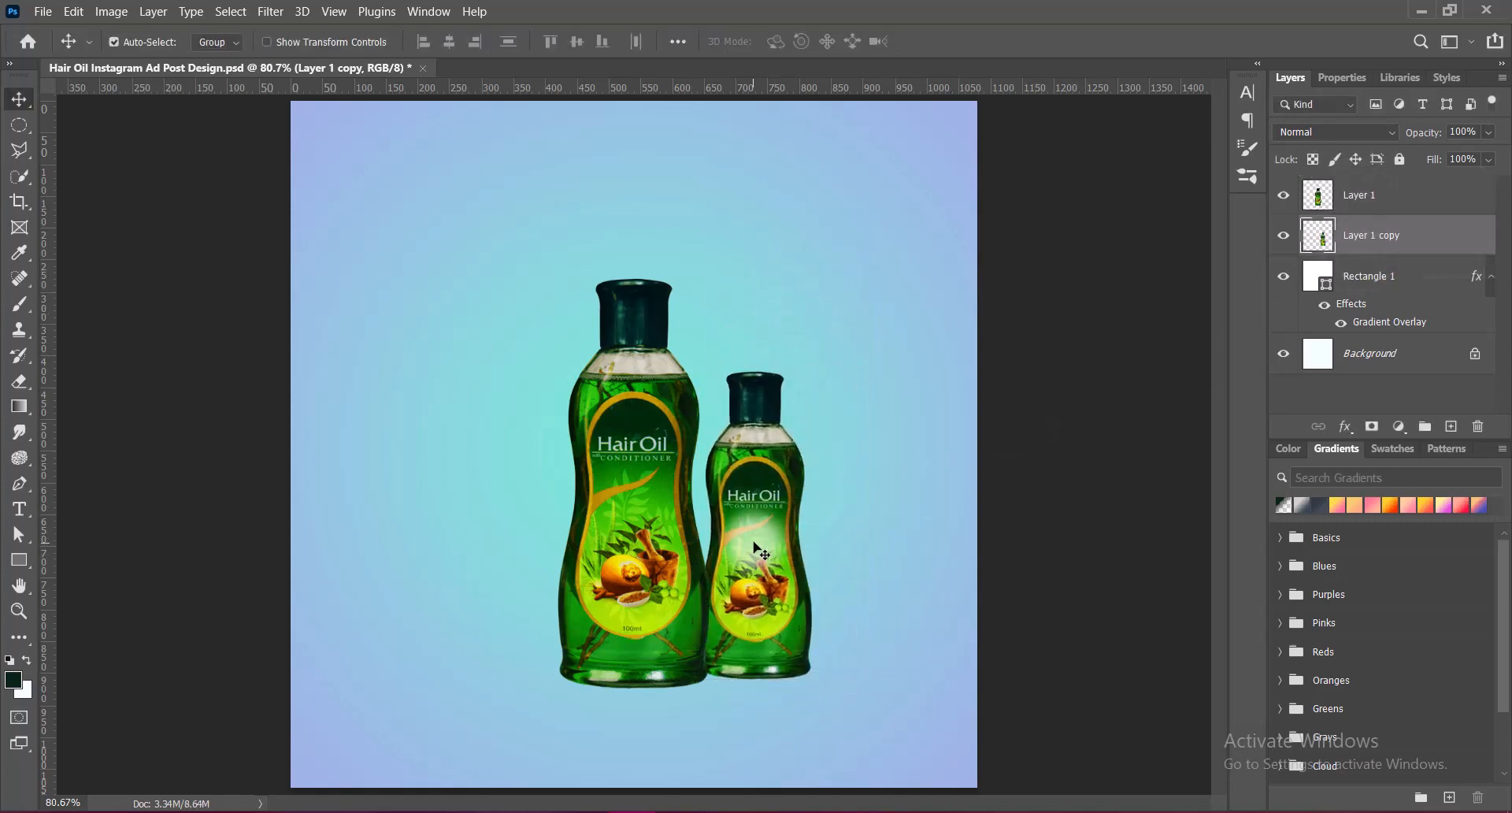
Copy the small bottle to the large bottle's left side and group the three bottle layers.
{"action": "left_click_drag", "start_coordinate": [756, 549], "coordinate": [518, 515], "text": "alt"}
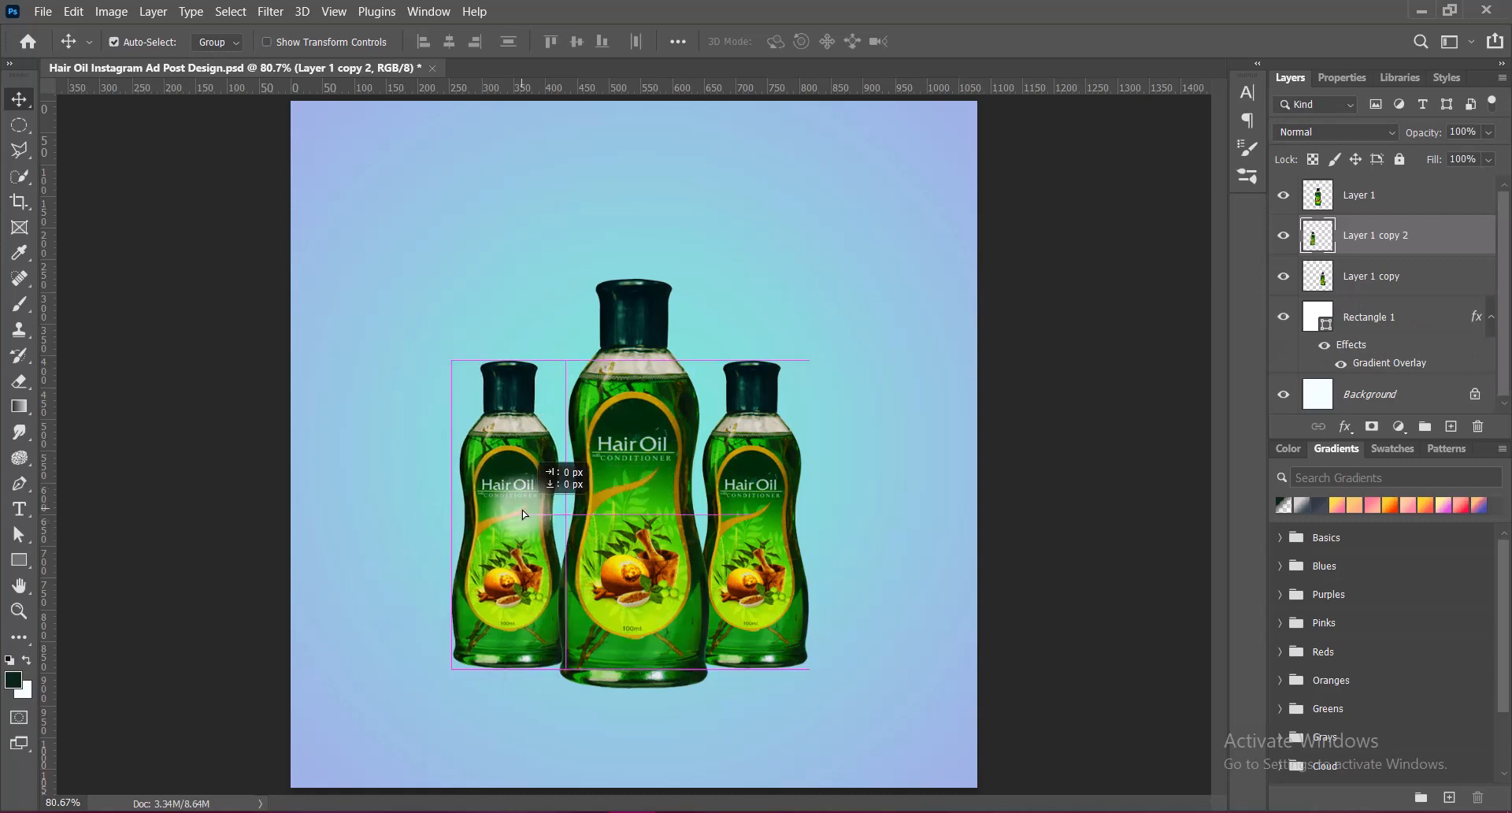
{"action": "left_click", "coordinate": [1135, 545]}
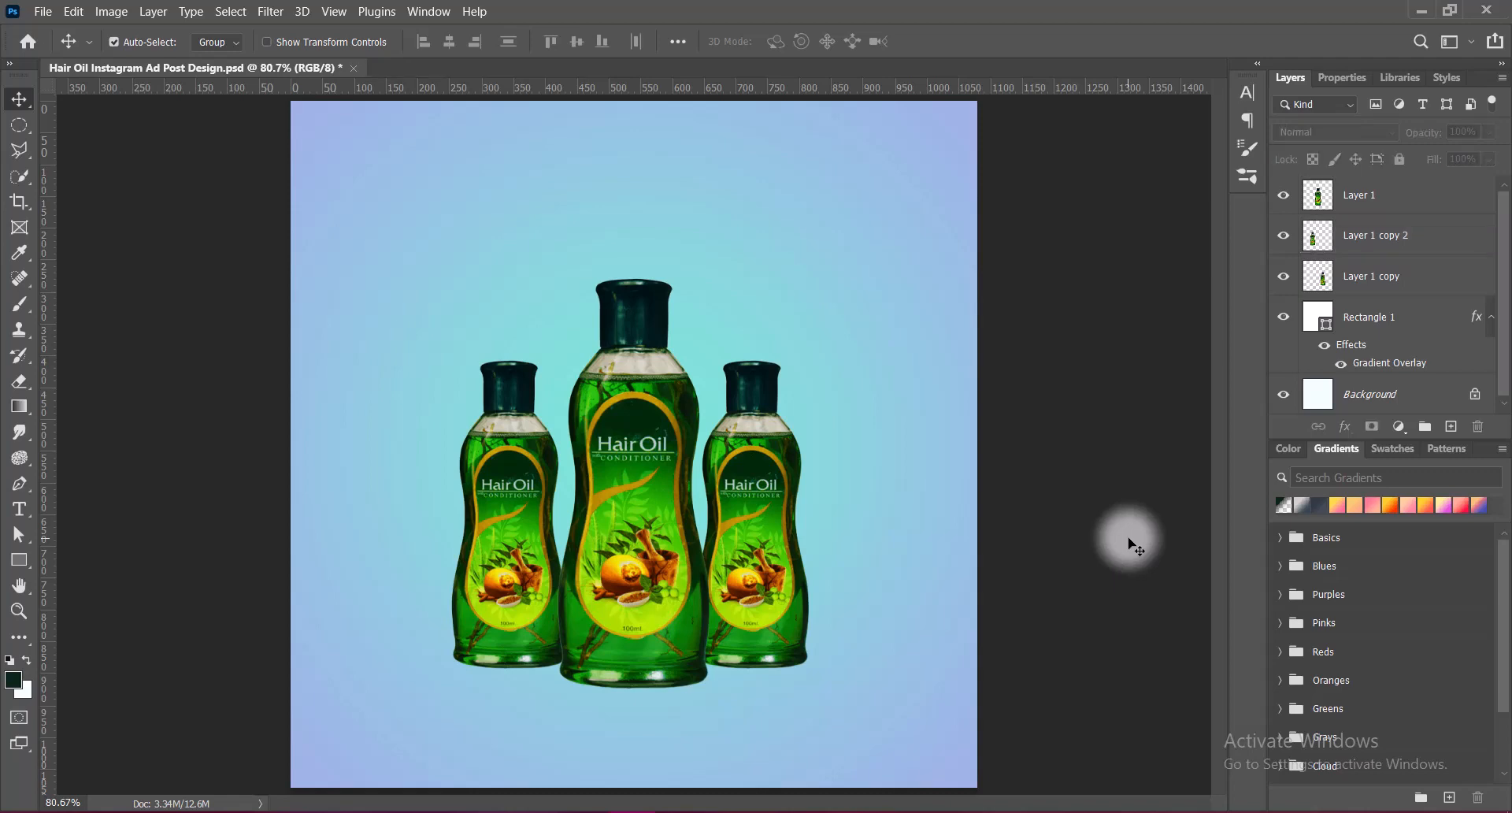
{"action": "left_click", "coordinate": [1417, 195]}
{"action": "left_click", "coordinate": [1409, 276], "text": "shift"}
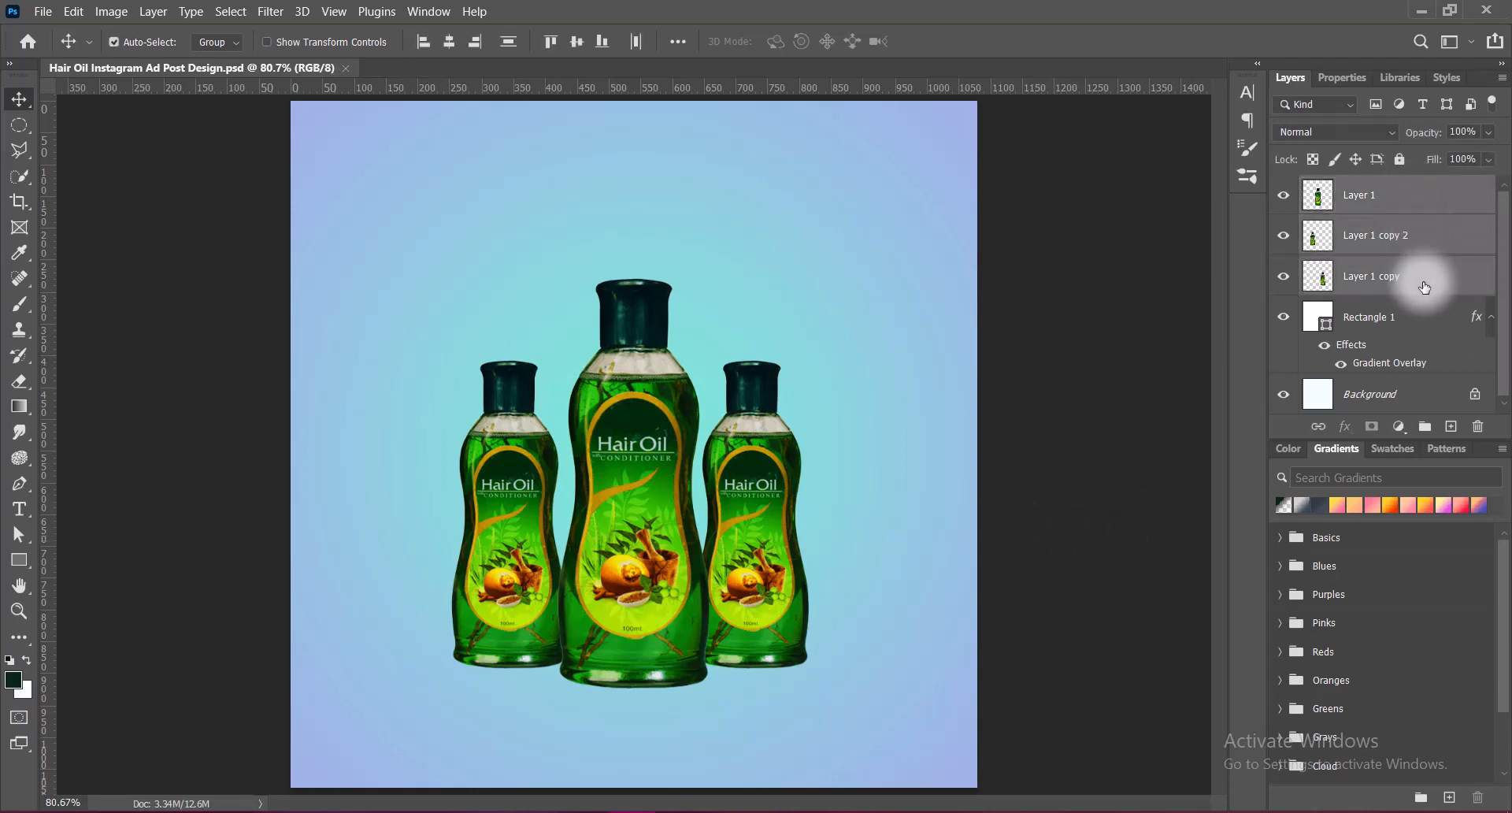
{"action": "key", "text": "ctrl+g"}
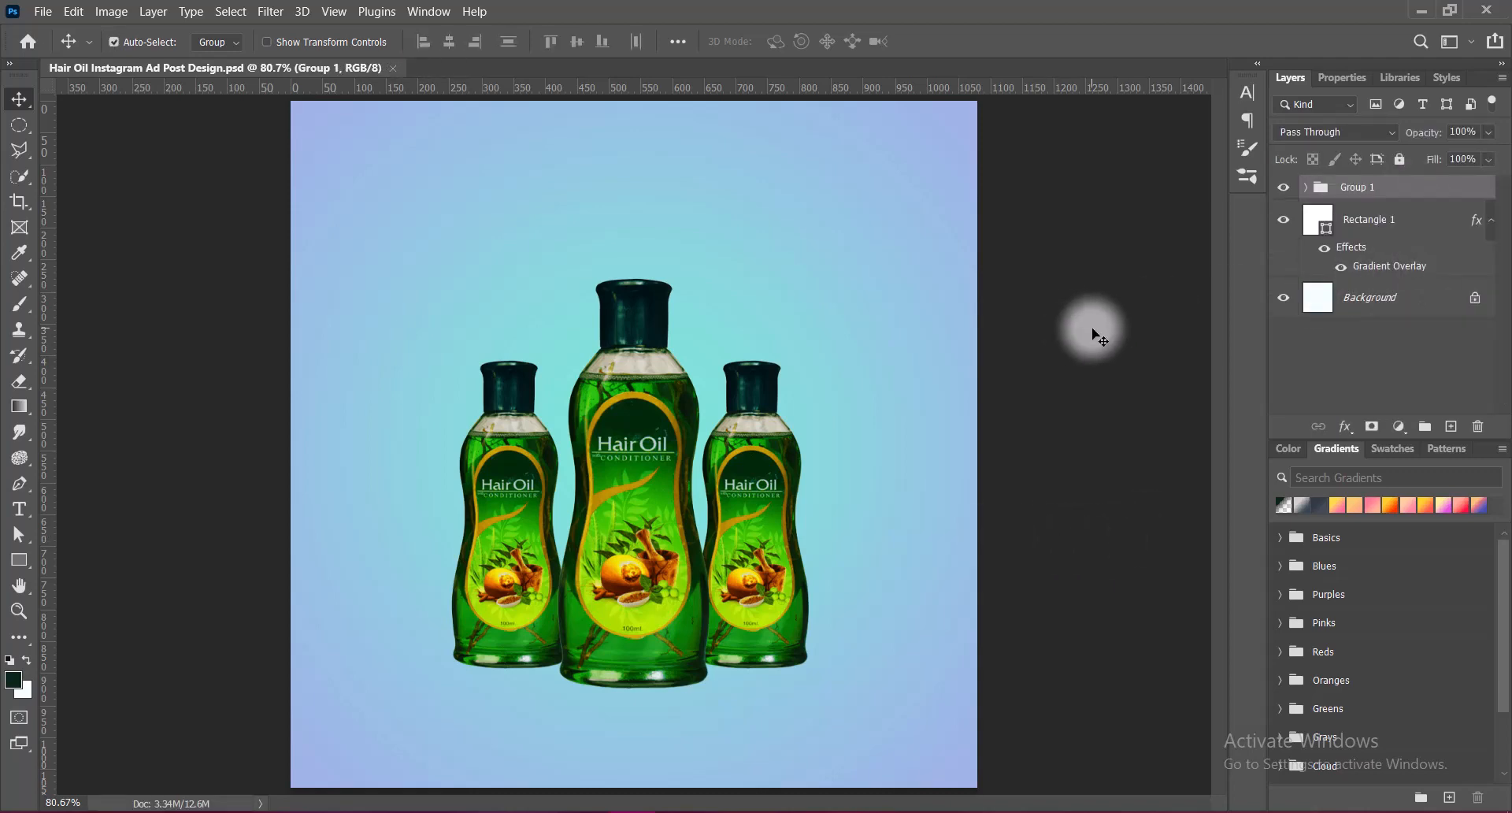
{"action": "left_click", "coordinate": [893, 192]}
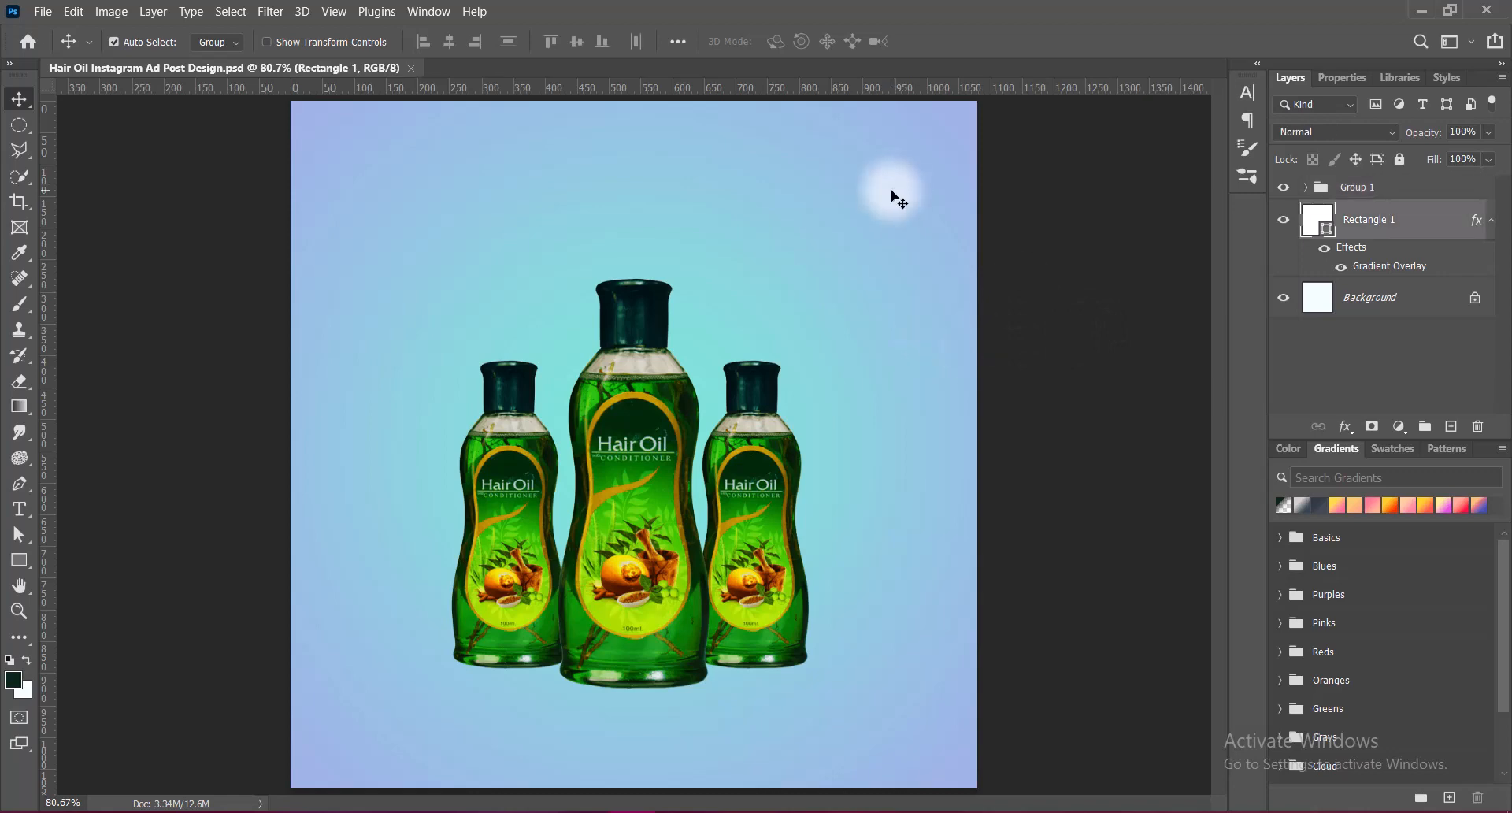
Change the background rectangle's Gradient Overlay to the Green_02 preset from the Greens set and reverse it.
{"action": "right_click", "coordinate": [1316, 215]}
{"action": "left_click", "coordinate": [1315, 225]}
{"action": "left_click", "coordinate": [788, 417]}
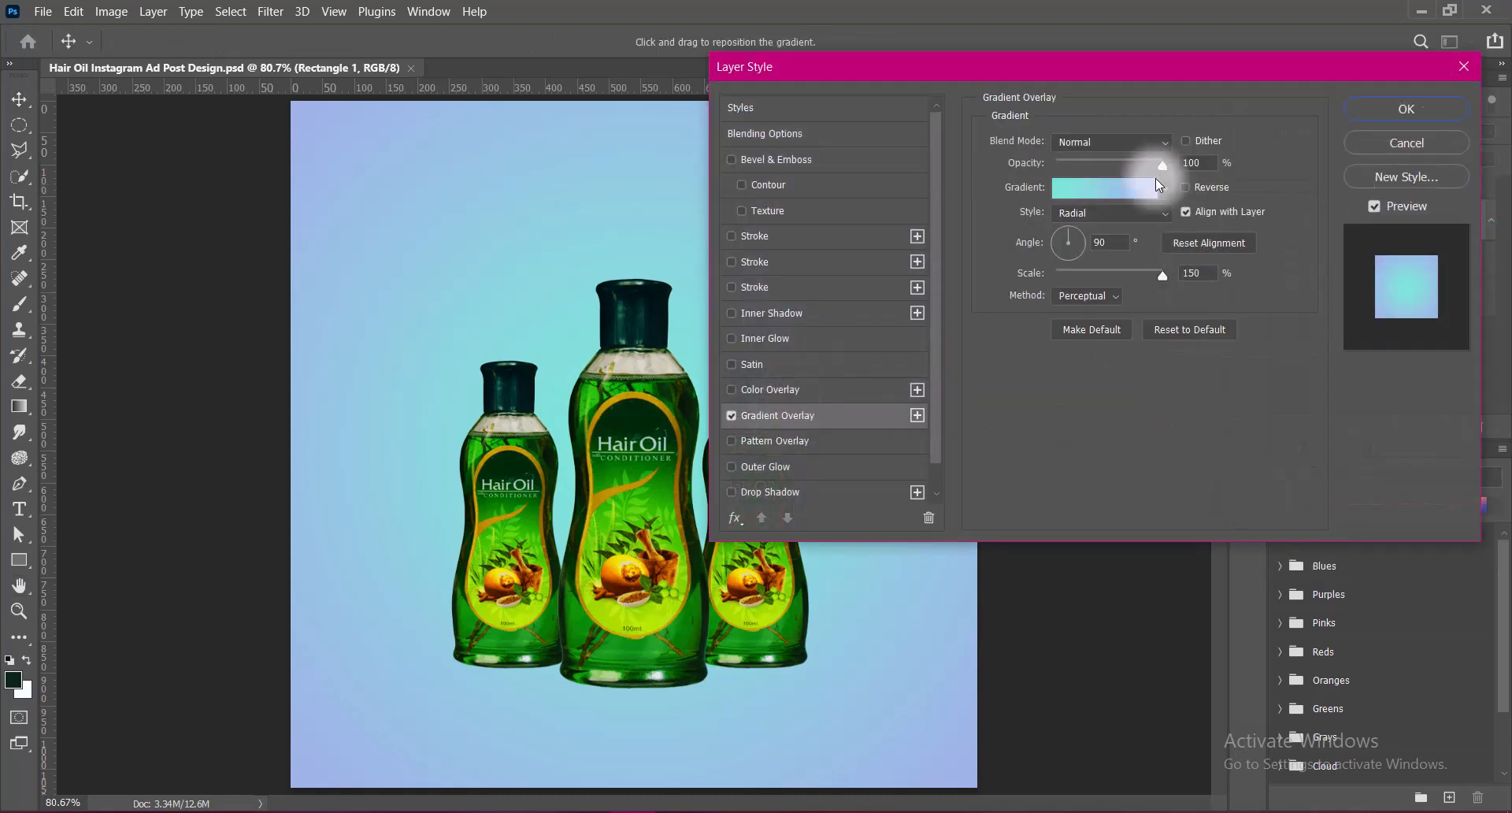
{"action": "left_click", "coordinate": [1164, 186]}
{"action": "left_click_drag", "start_coordinate": [1189, 295], "coordinate": [1193, 280]}
{"action": "left_click", "coordinate": [1064, 283]}
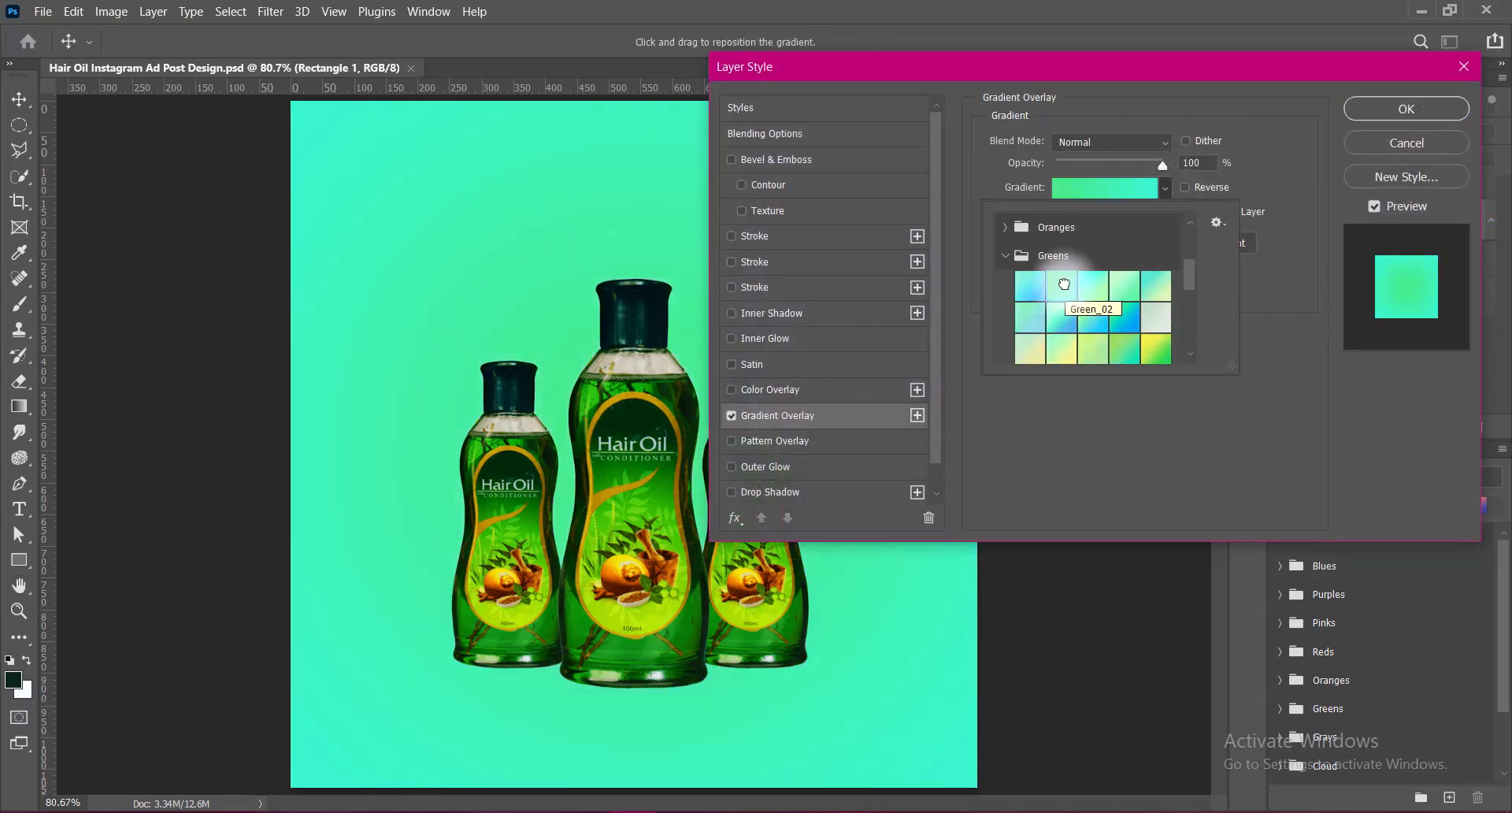
{"action": "left_click", "coordinate": [1057, 320]}
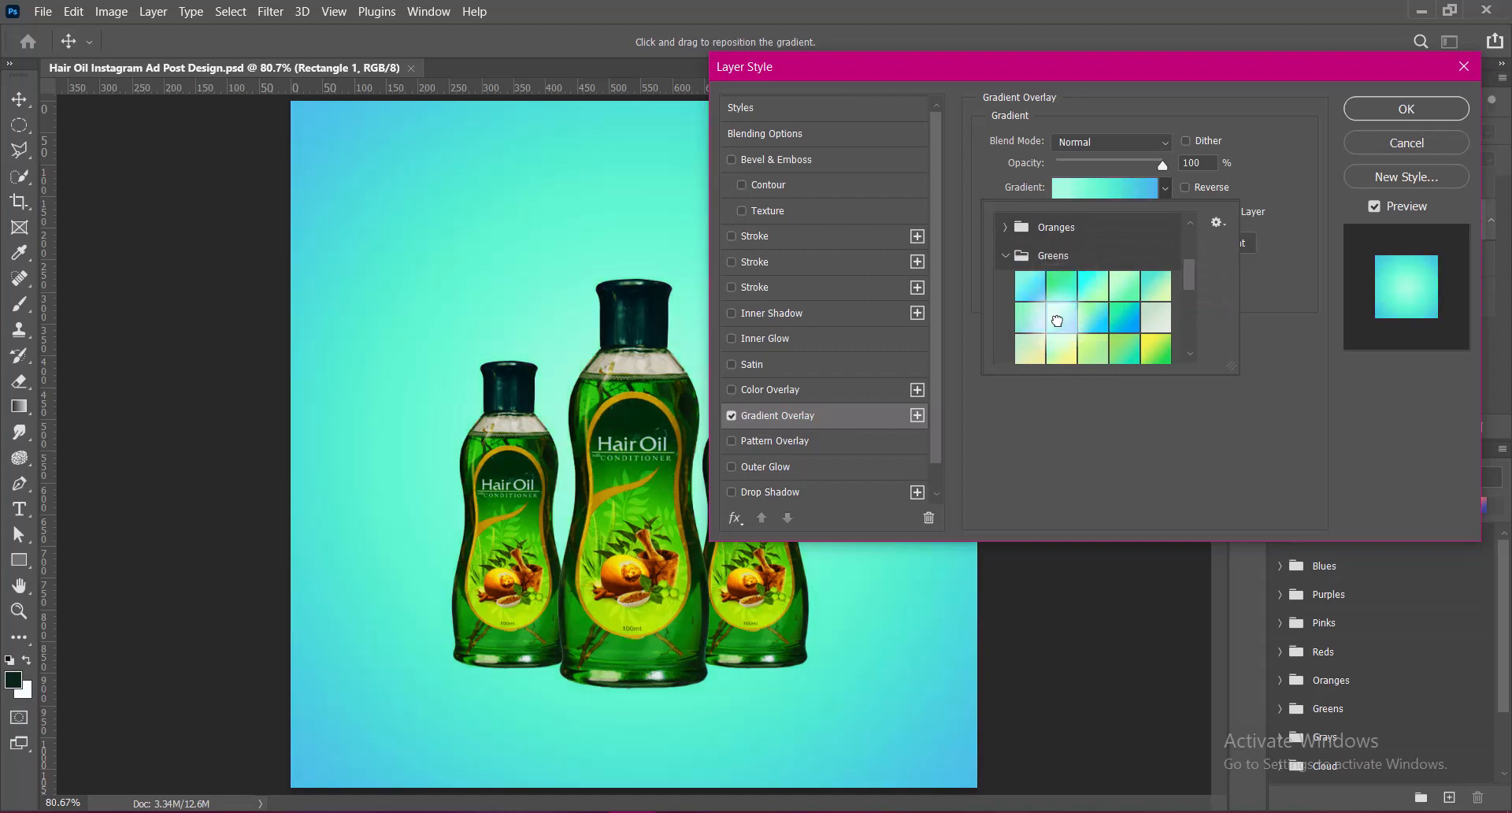
{"action": "left_click", "coordinate": [1031, 317]}
{"action": "left_click", "coordinate": [1034, 288]}
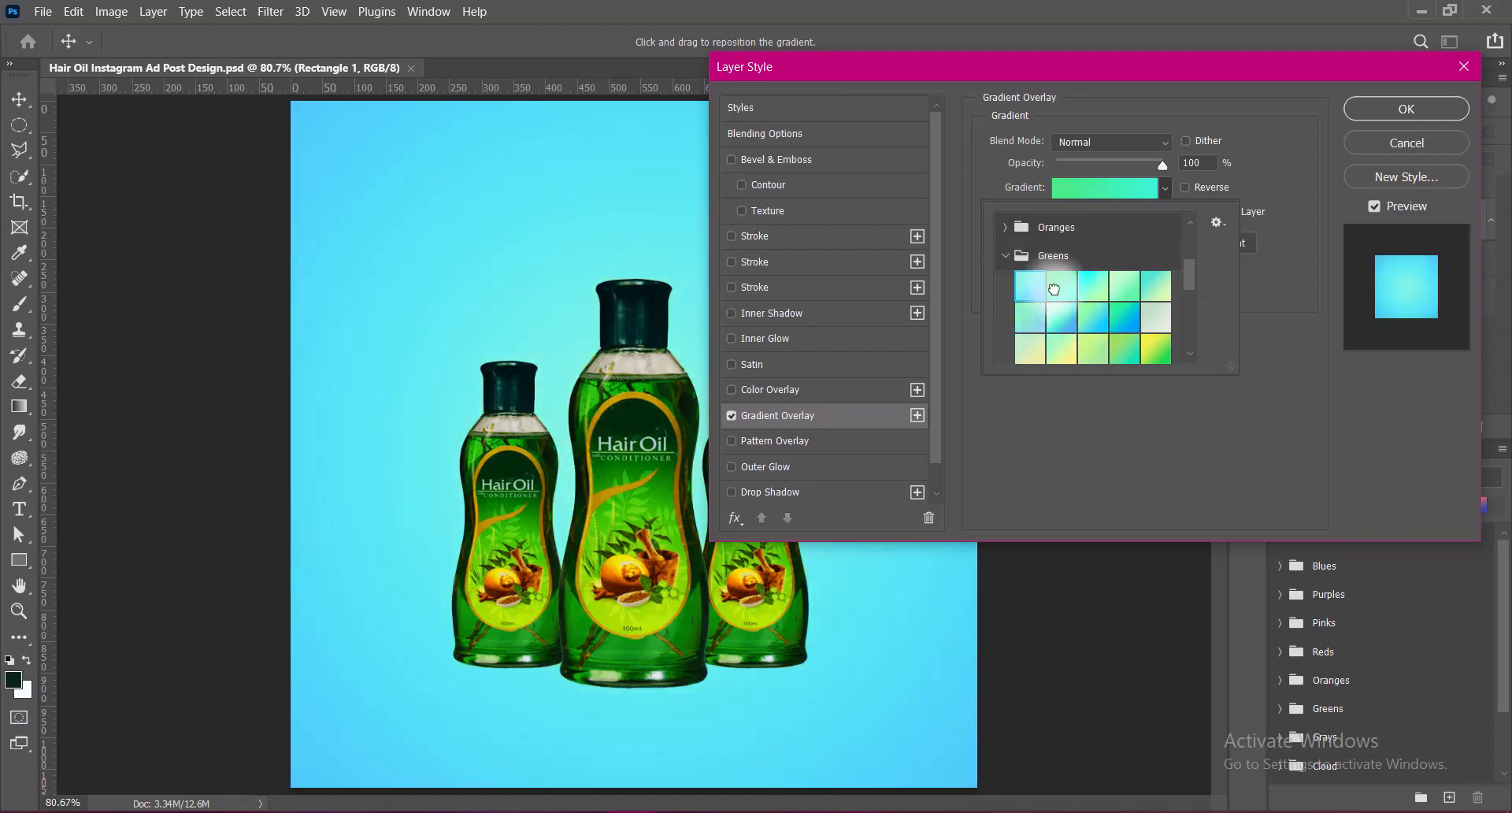
{"action": "left_click", "coordinate": [1056, 289]}
{"action": "left_click", "coordinate": [1165, 187]}
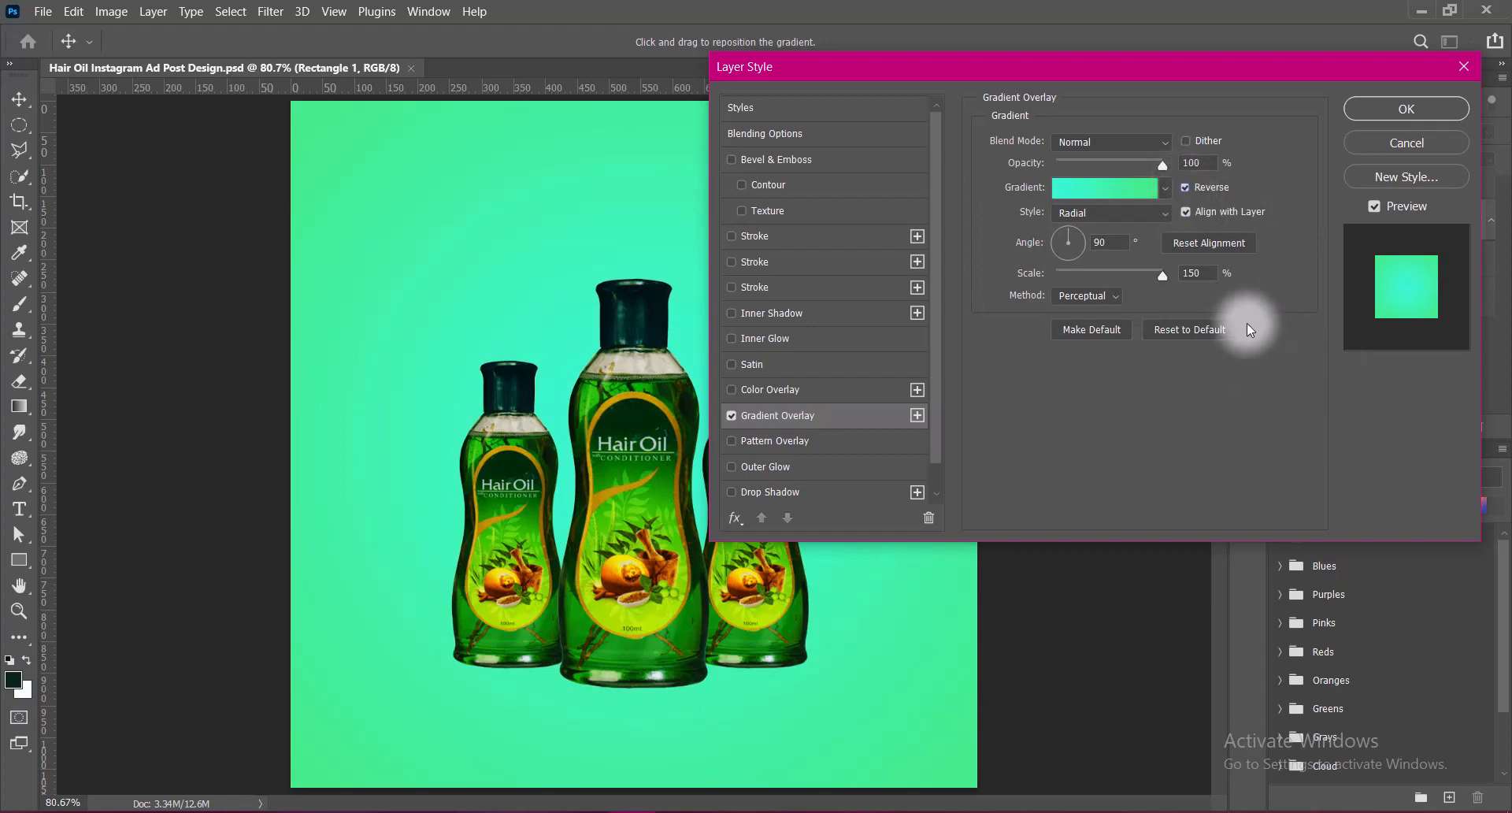
Recolor the gradient's green stop to dark green 003806 sampled from the large bottle's label and apply the layer style.
{"action": "left_click", "coordinate": [1128, 192]}
{"action": "double_click", "coordinate": [1071, 545]}
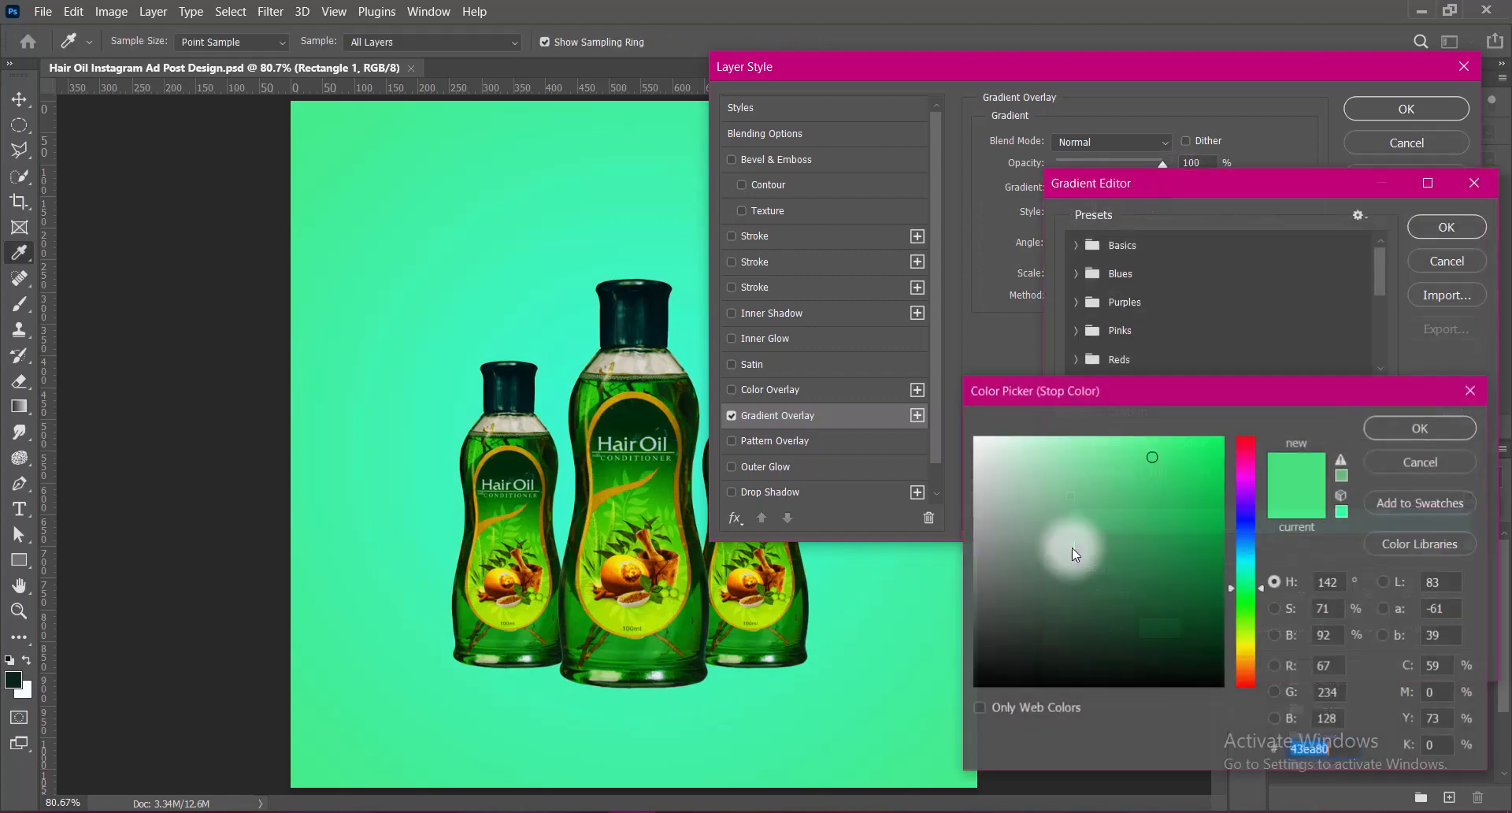
{"action": "left_click", "coordinate": [666, 488]}
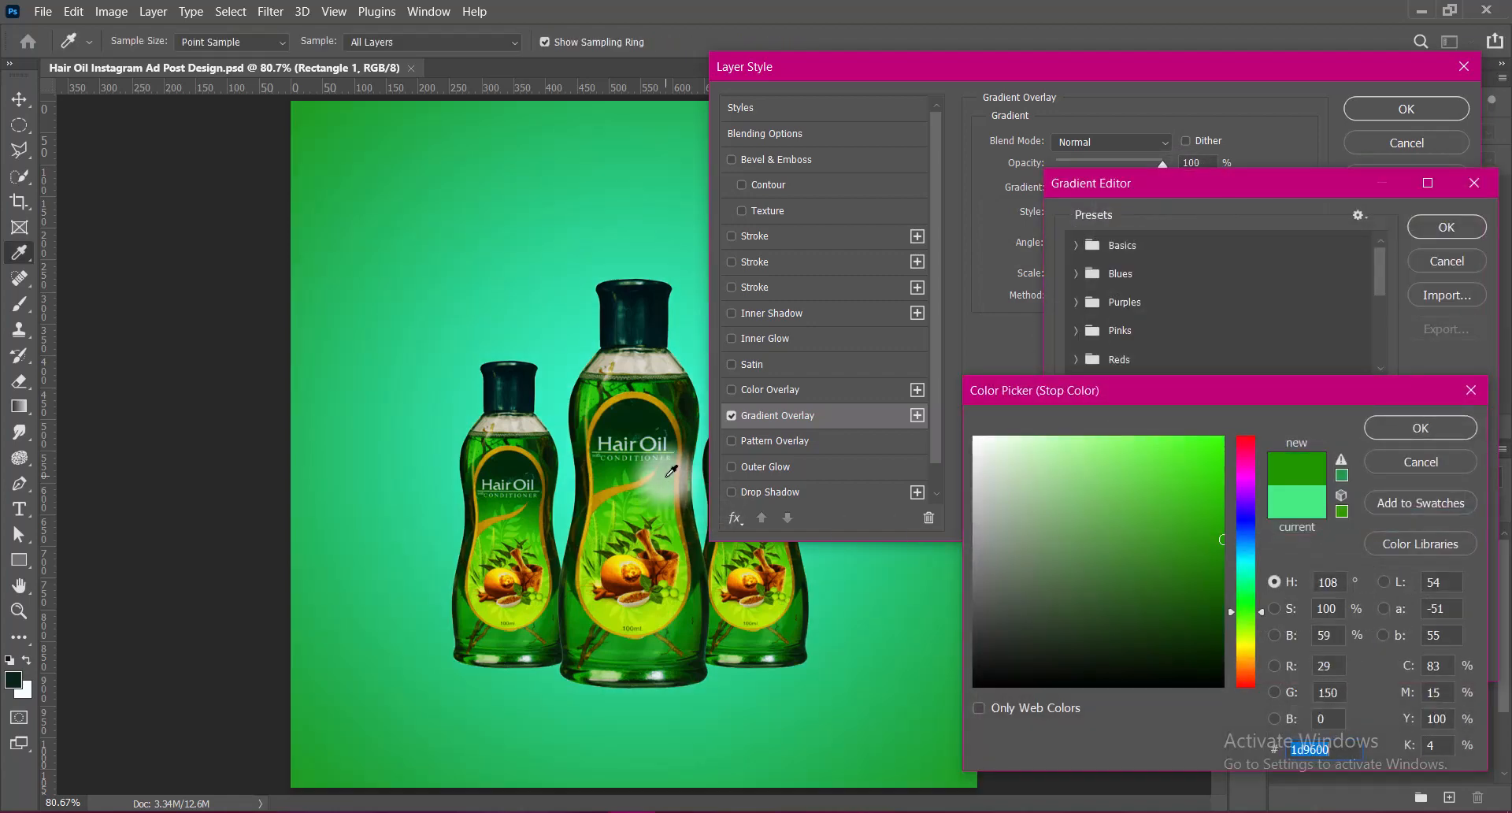
{"action": "left_click", "coordinate": [672, 471]}
{"action": "left_click", "coordinate": [678, 429]}
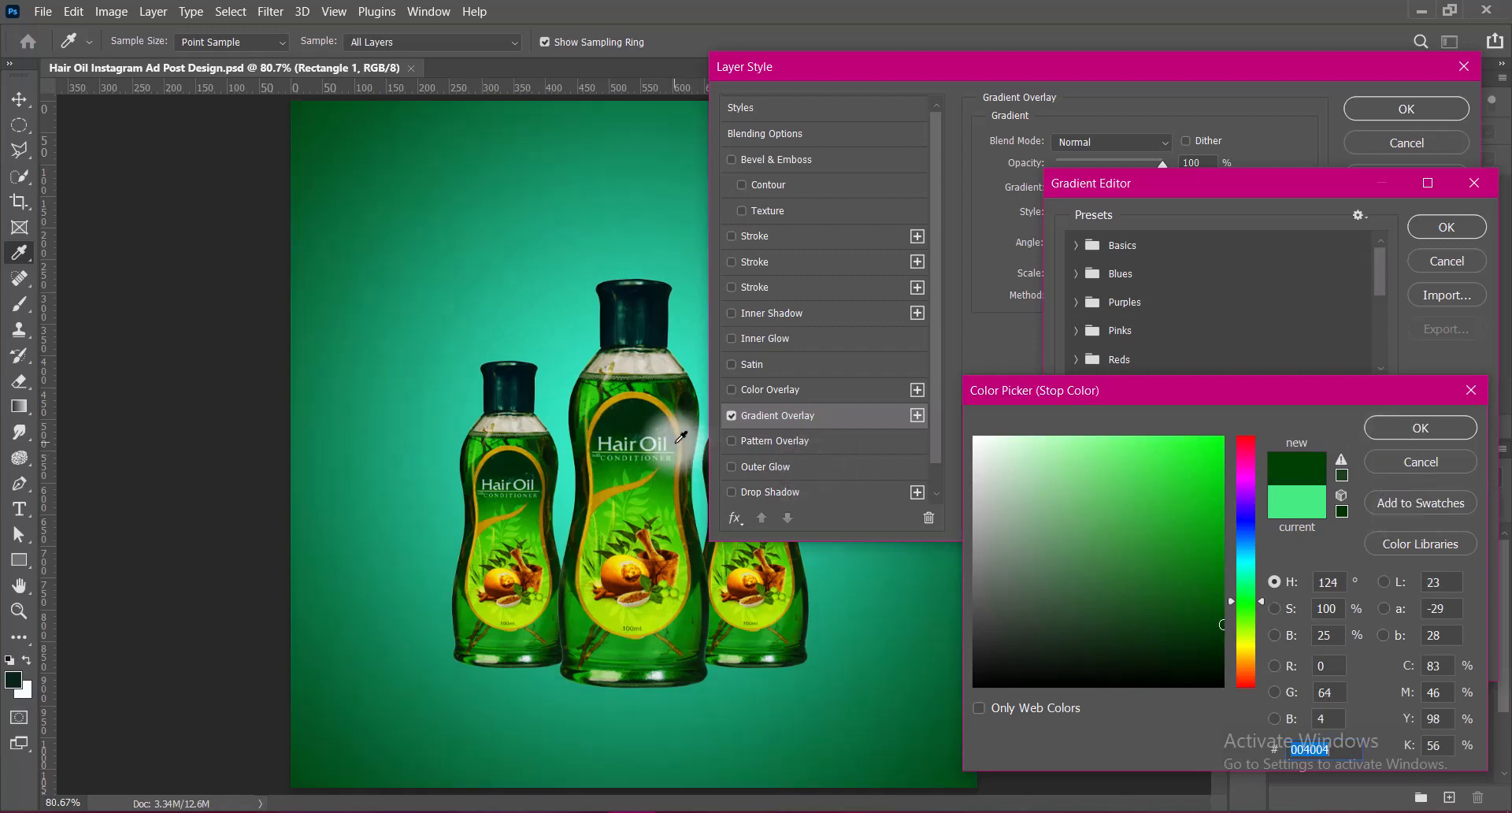
{"action": "left_click", "coordinate": [682, 438]}
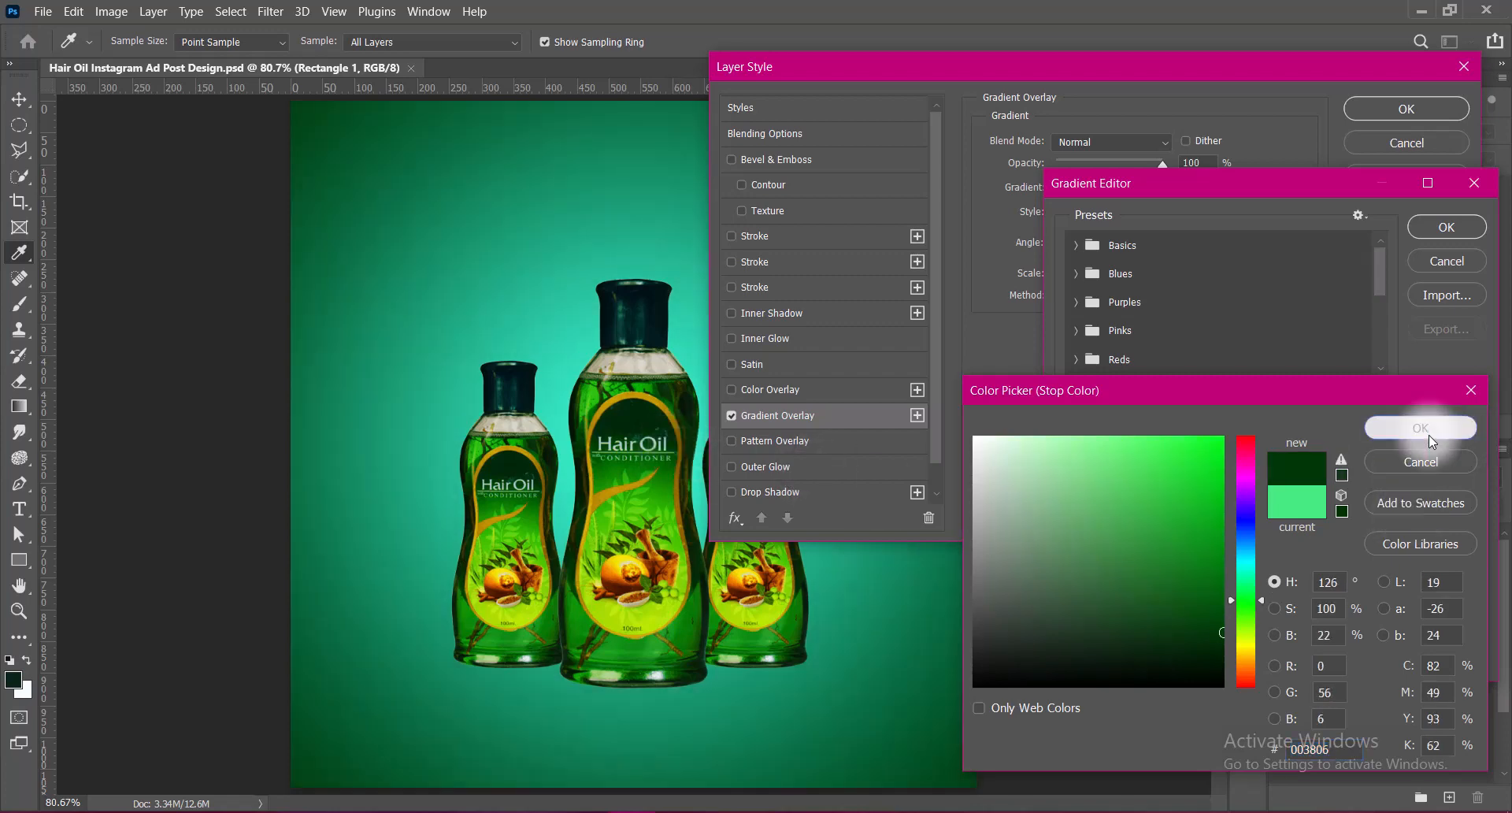
{"action": "left_click", "coordinate": [1422, 431]}
{"action": "left_click", "coordinate": [1449, 234]}
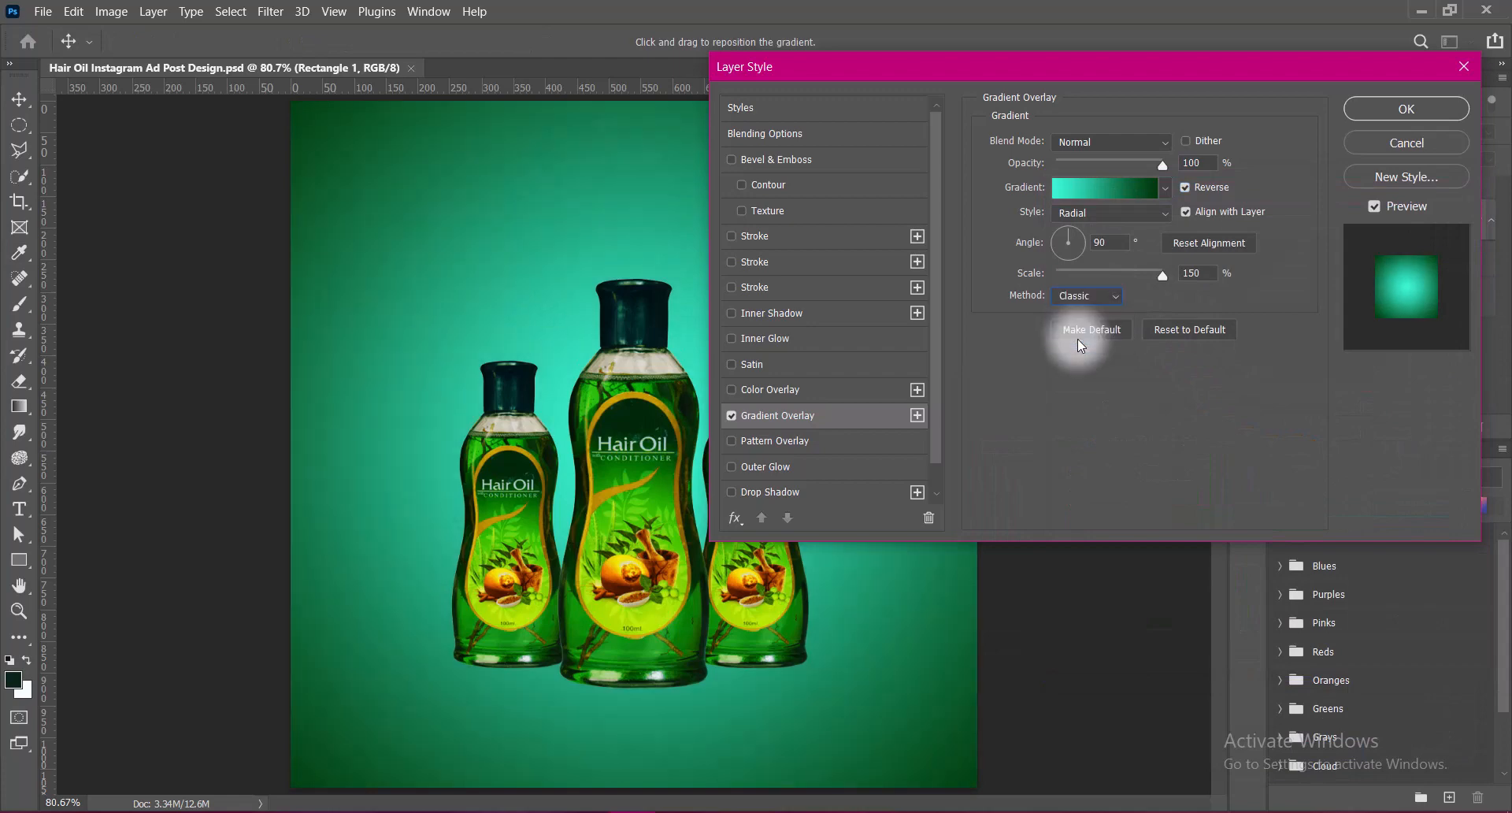
{"action": "left_click", "coordinate": [1407, 108]}
Add a new layer above the background rectangle and draw a rectangle about 1110 × 1113 px covering the whole canvas.
{"action": "left_click", "coordinate": [642, 532]}
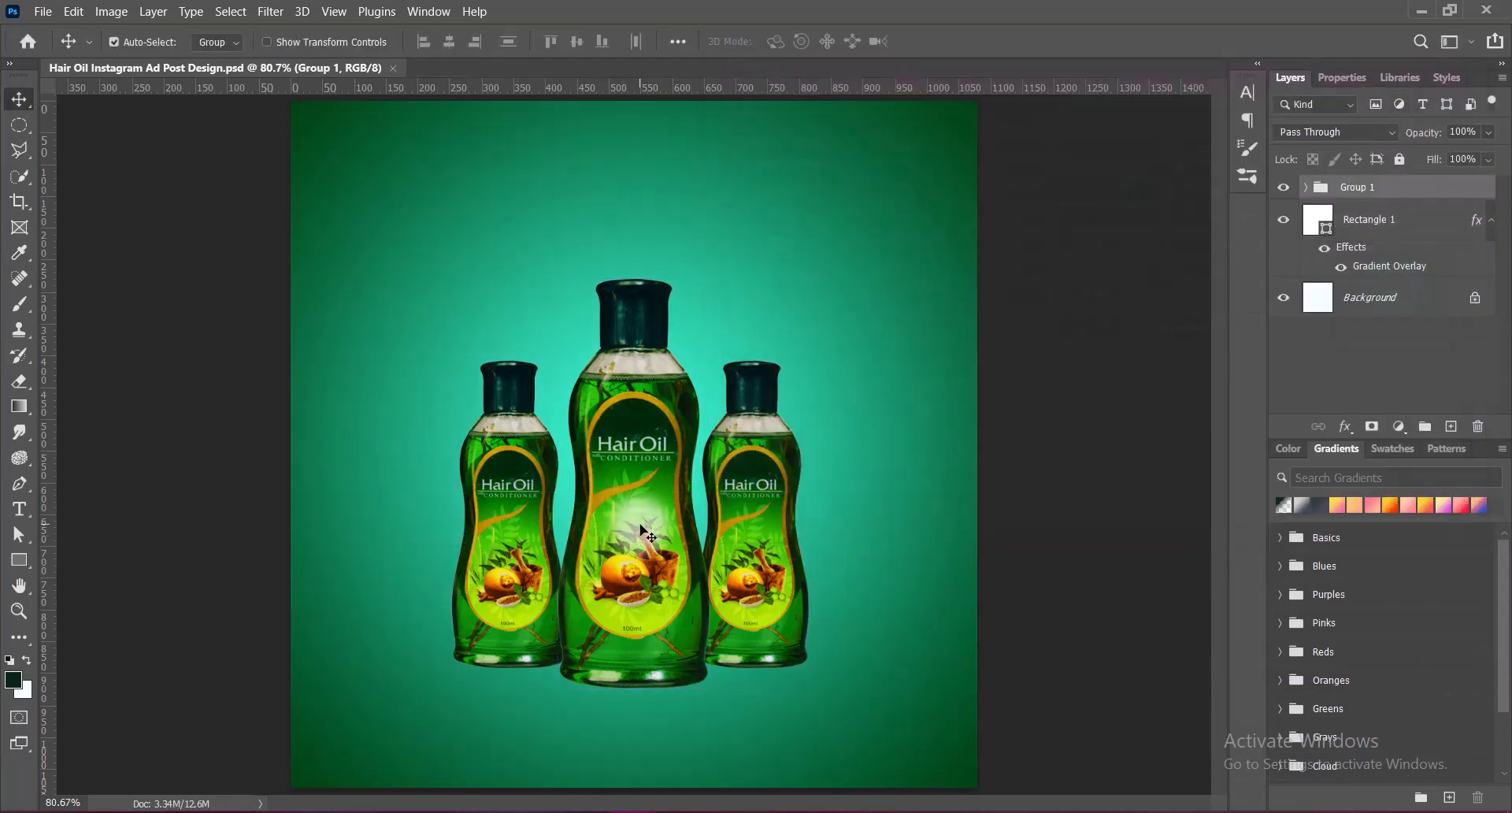
{"action": "left_click", "coordinate": [1367, 218]}
{"action": "left_click", "coordinate": [1452, 426]}
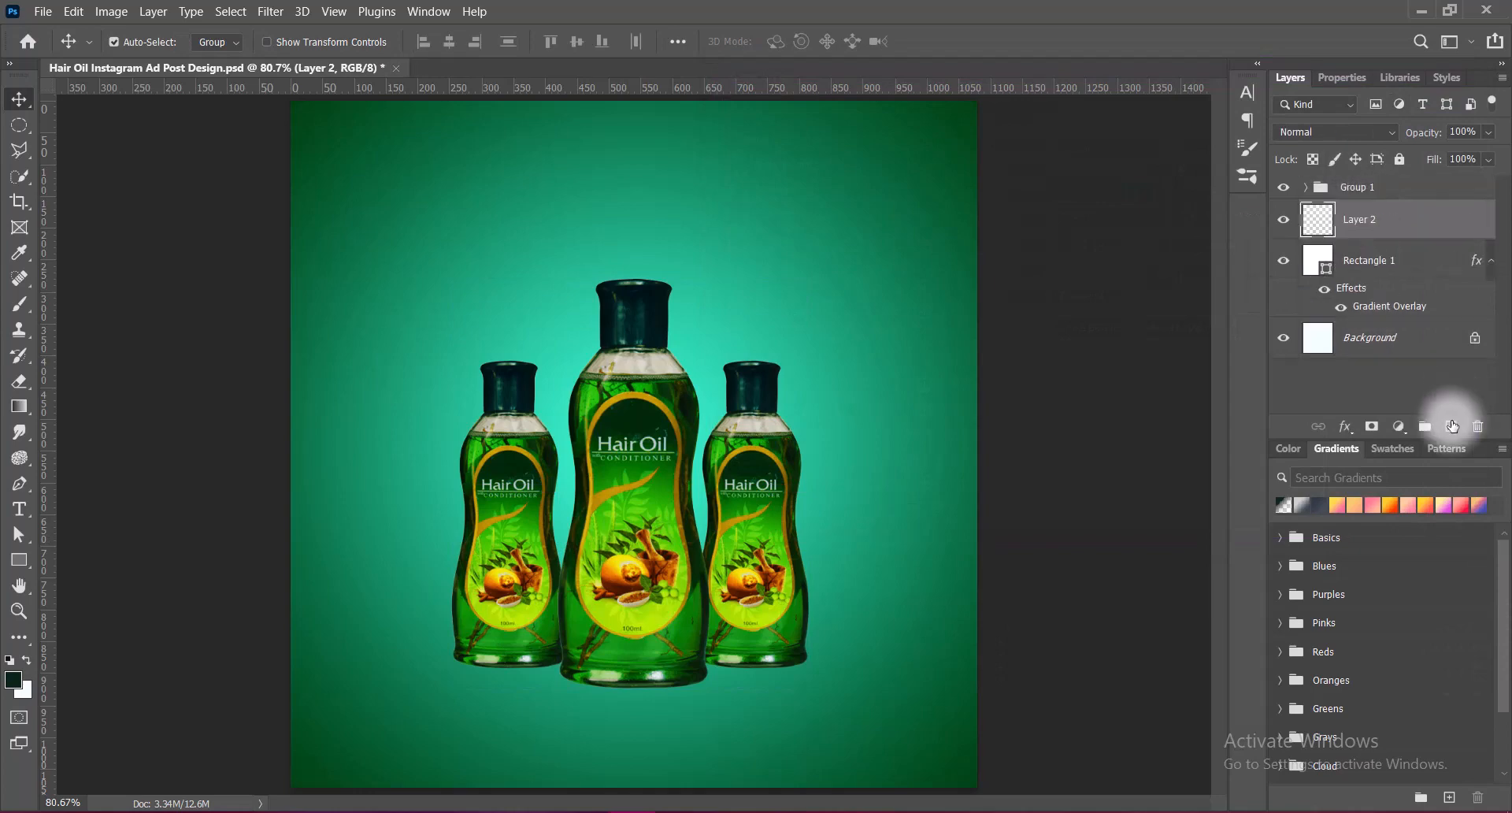
{"action": "left_click", "coordinate": [19, 561]}
{"action": "scroll", "coordinate": [389, 263], "scroll_direction": "down", "scroll_amount": 1}
{"action": "left_click_drag", "start_coordinate": [311, 121], "coordinate": [950, 763]}
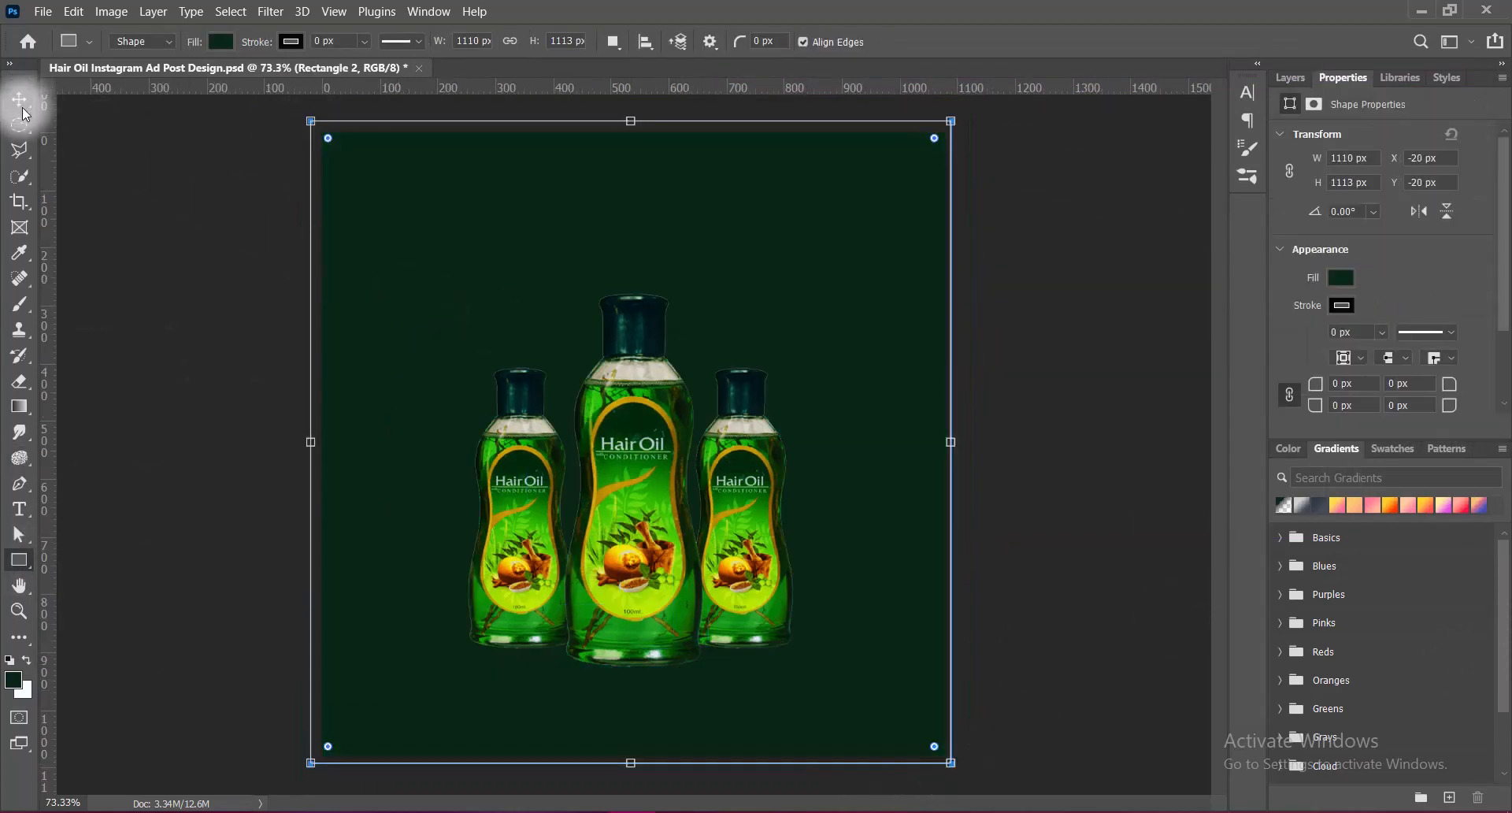
{"action": "left_click", "coordinate": [22, 108]}
Give the new rectangle a Gradient Overlay of type Noise with Restrict Colors and Add Transparency enabled.
{"action": "left_click", "coordinate": [1295, 78]}
{"action": "right_click", "coordinate": [1354, 216]}
{"action": "left_click", "coordinate": [1316, 225]}
{"action": "left_click", "coordinate": [731, 416]}
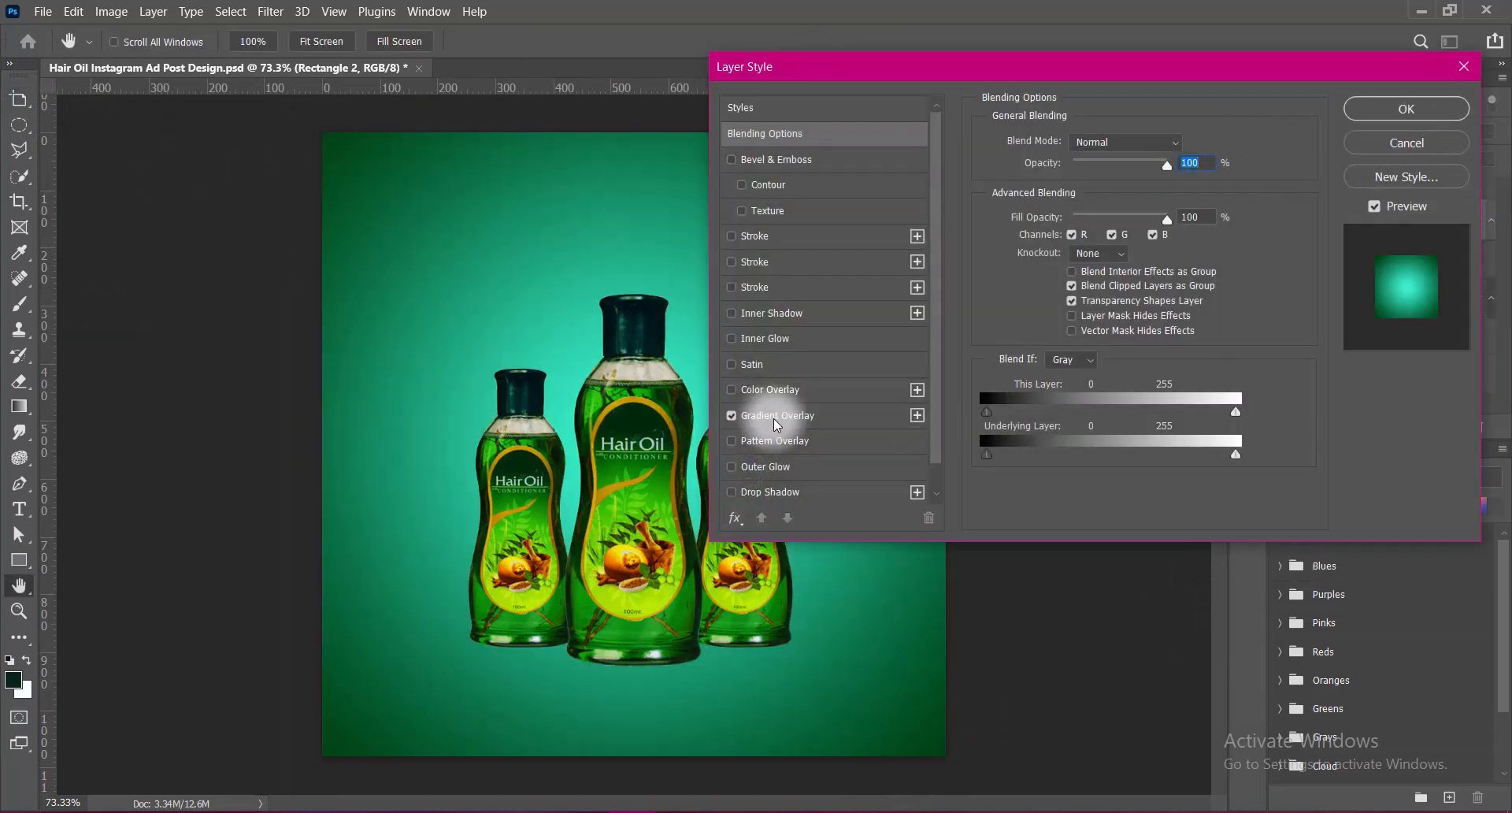
{"action": "left_click", "coordinate": [776, 418]}
{"action": "left_click", "coordinate": [1111, 191]}
{"action": "left_click", "coordinate": [1213, 441]}
{"action": "left_click", "coordinate": [1201, 453]}
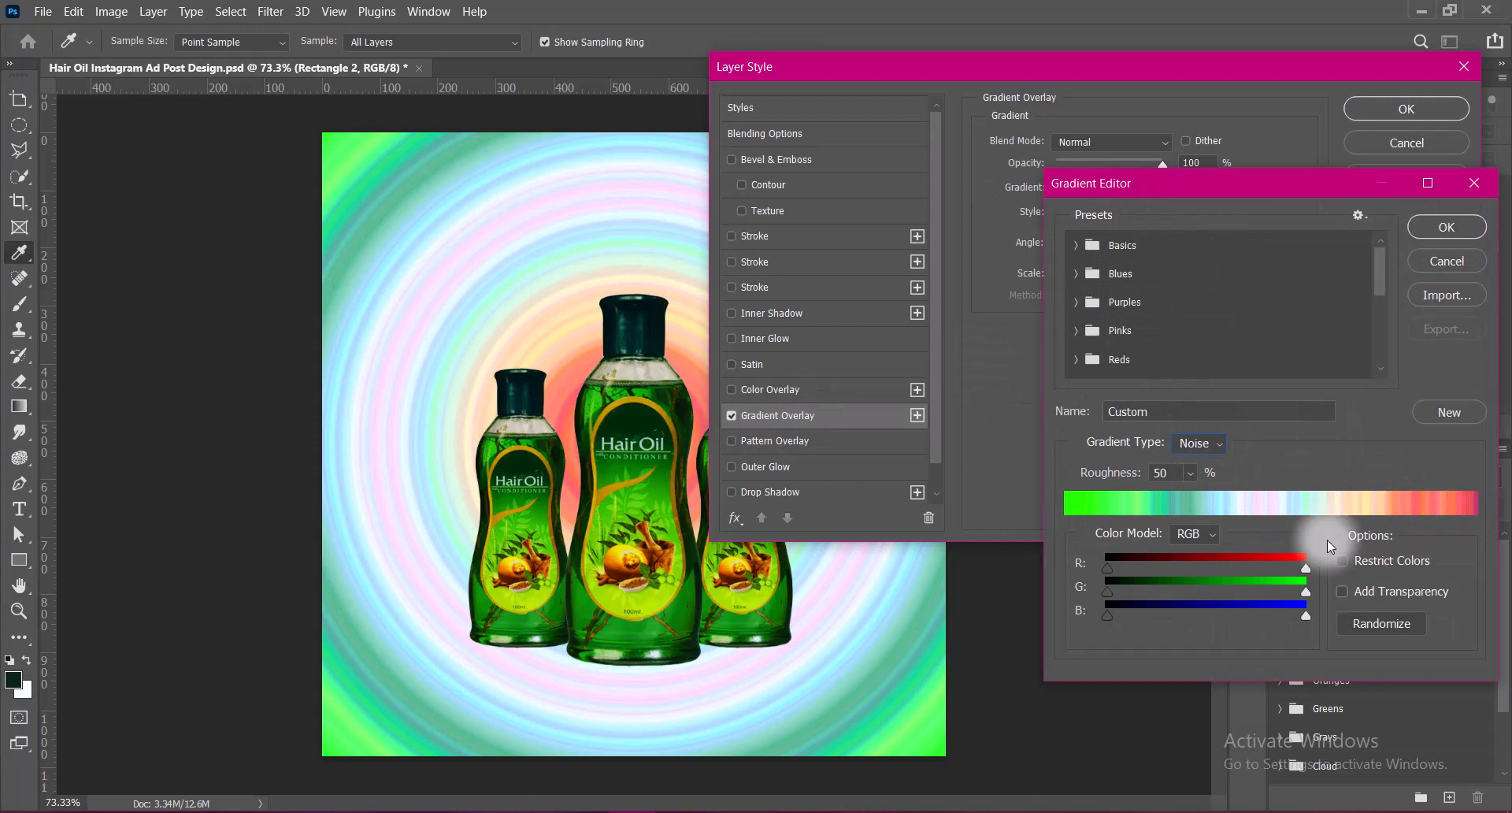
{"action": "left_click", "coordinate": [1342, 592]}
{"action": "left_click", "coordinate": [1343, 560]}
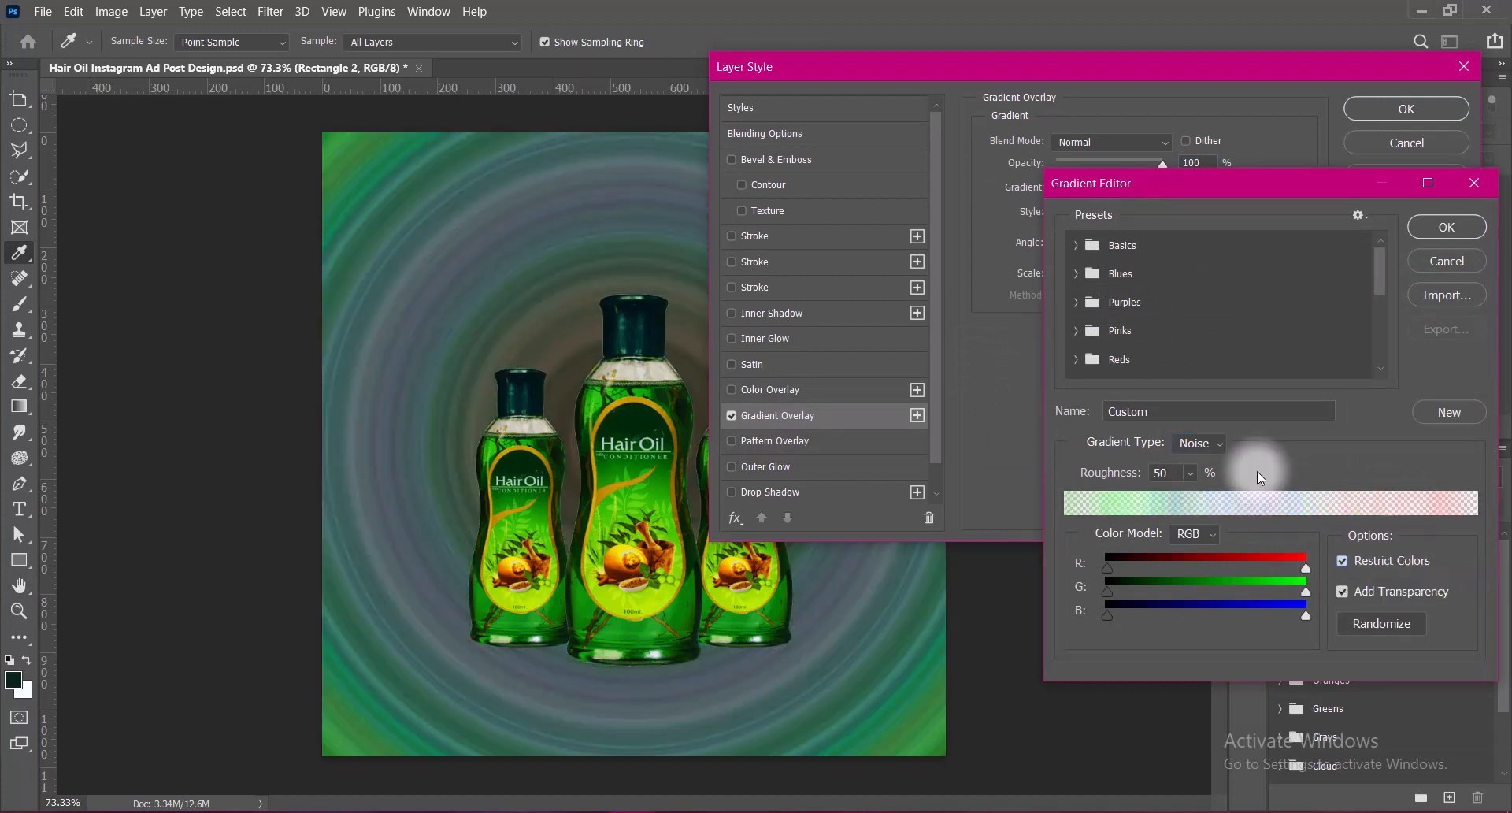
Randomize the noise gradient's colors repeatedly until it has muted green and brown tones, and accept the gradient.
{"action": "left_click", "coordinate": [1383, 623]}
{"action": "left_click", "coordinate": [1386, 624]}
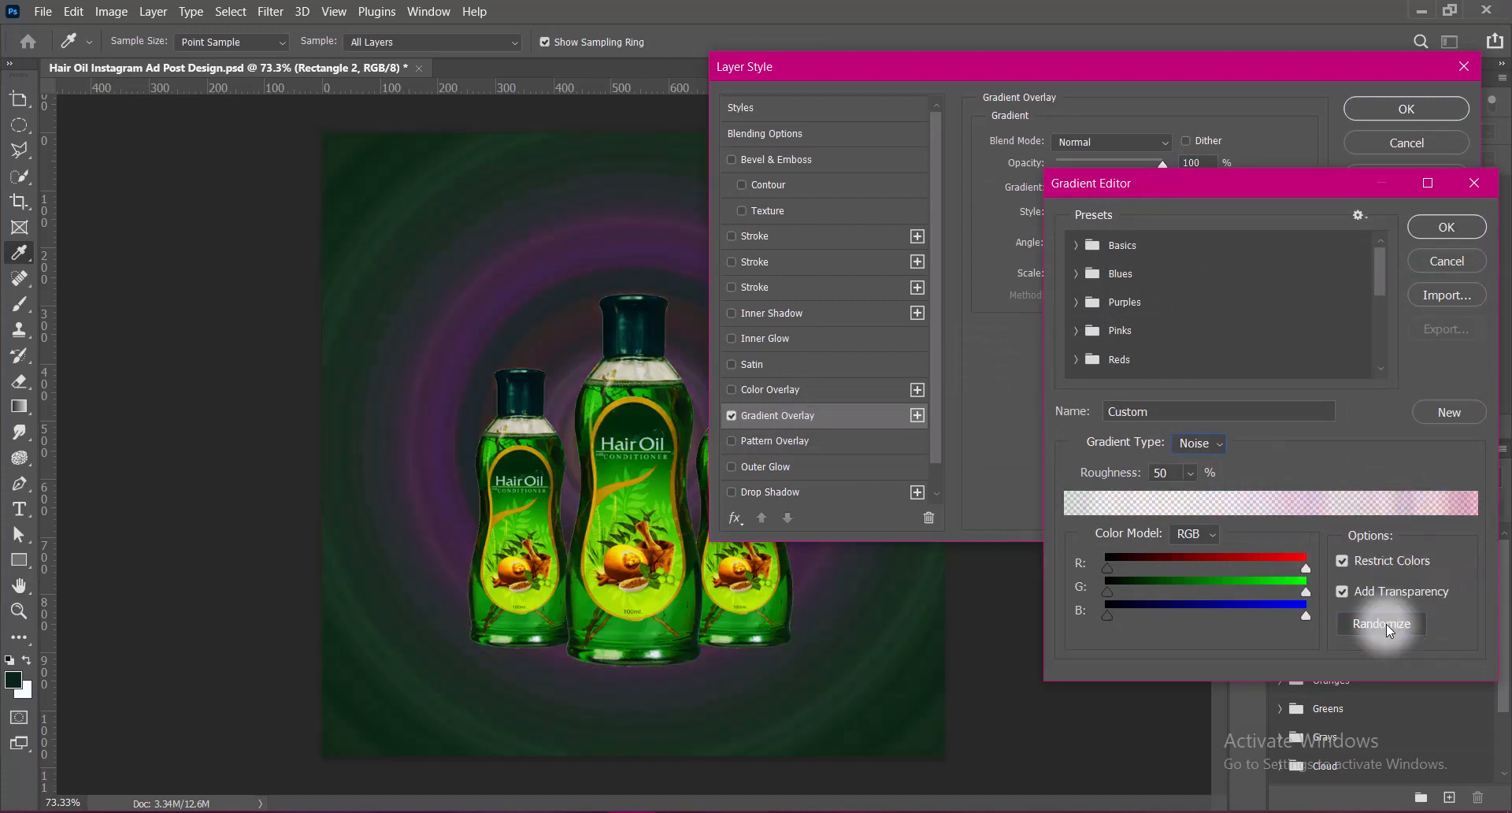
{"action": "left_click", "coordinate": [1386, 624]}
{"action": "left_click", "coordinate": [1386, 623]}
{"action": "left_click", "coordinate": [1386, 624]}
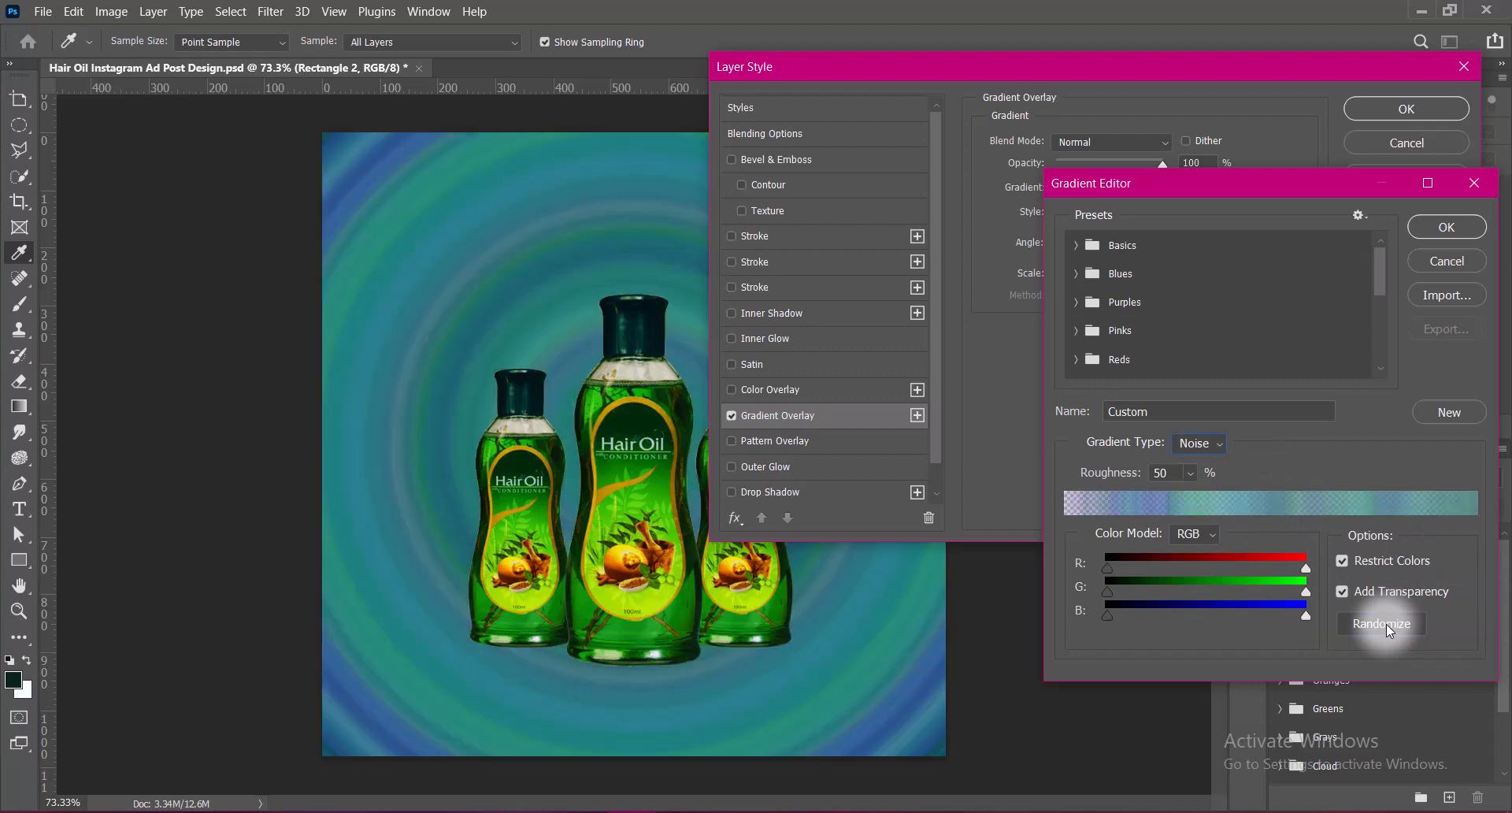
{"action": "left_click", "coordinate": [1386, 624]}
{"action": "left_click", "coordinate": [1386, 624]}
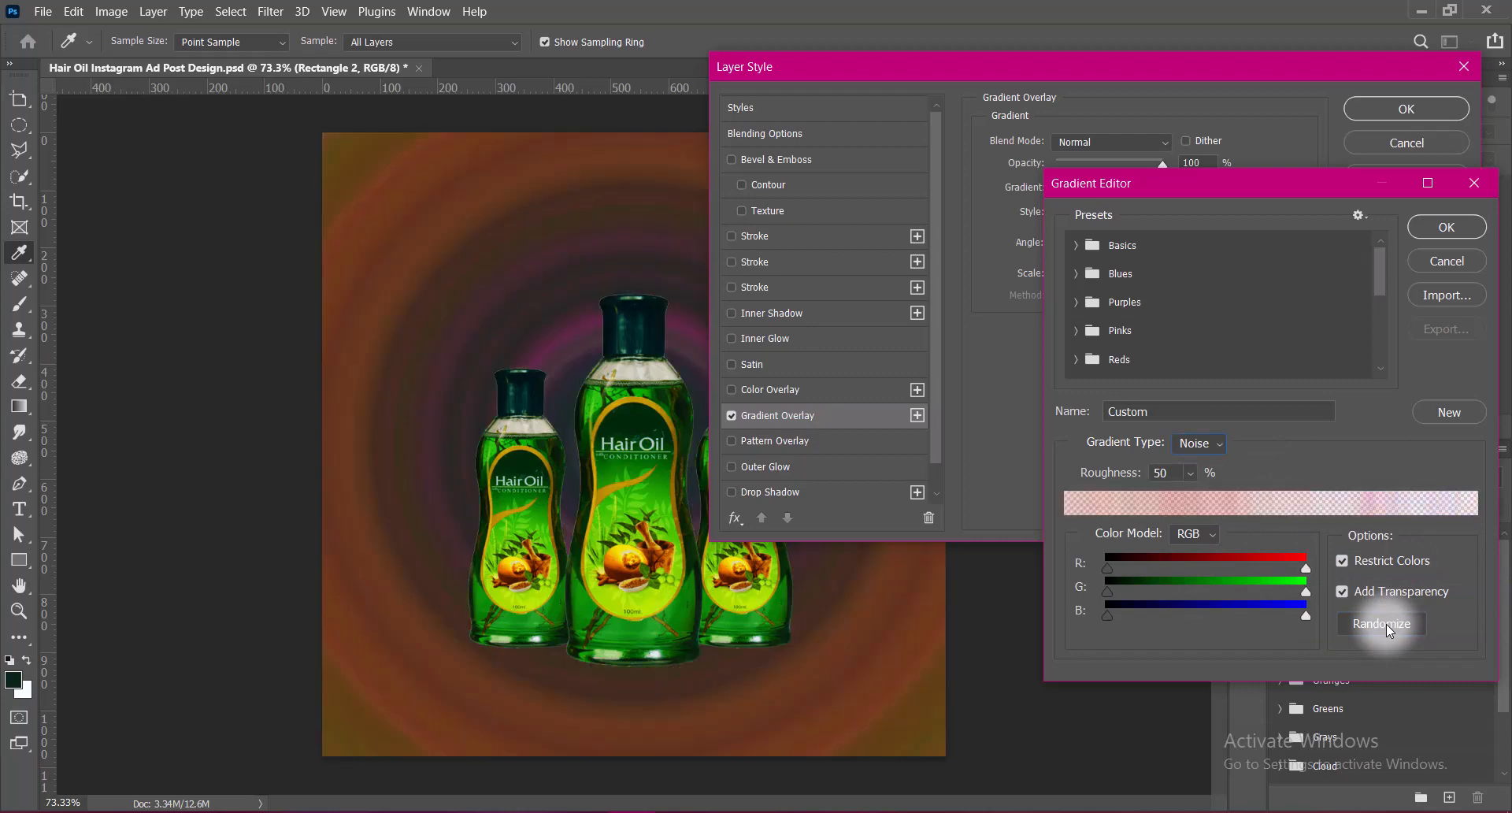
{"action": "left_click", "coordinate": [1386, 624]}
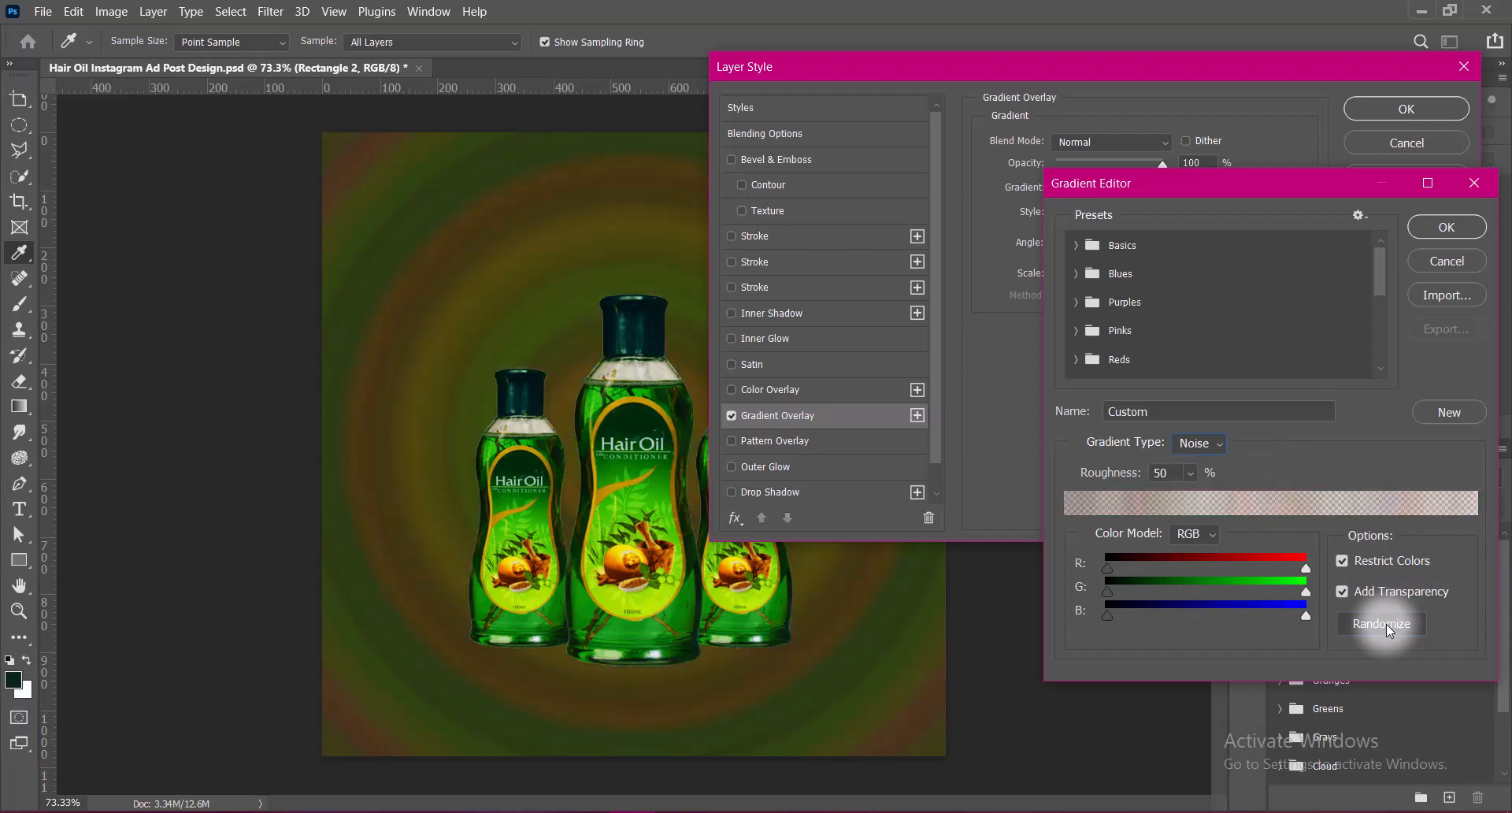
{"action": "left_click", "coordinate": [1446, 227]}
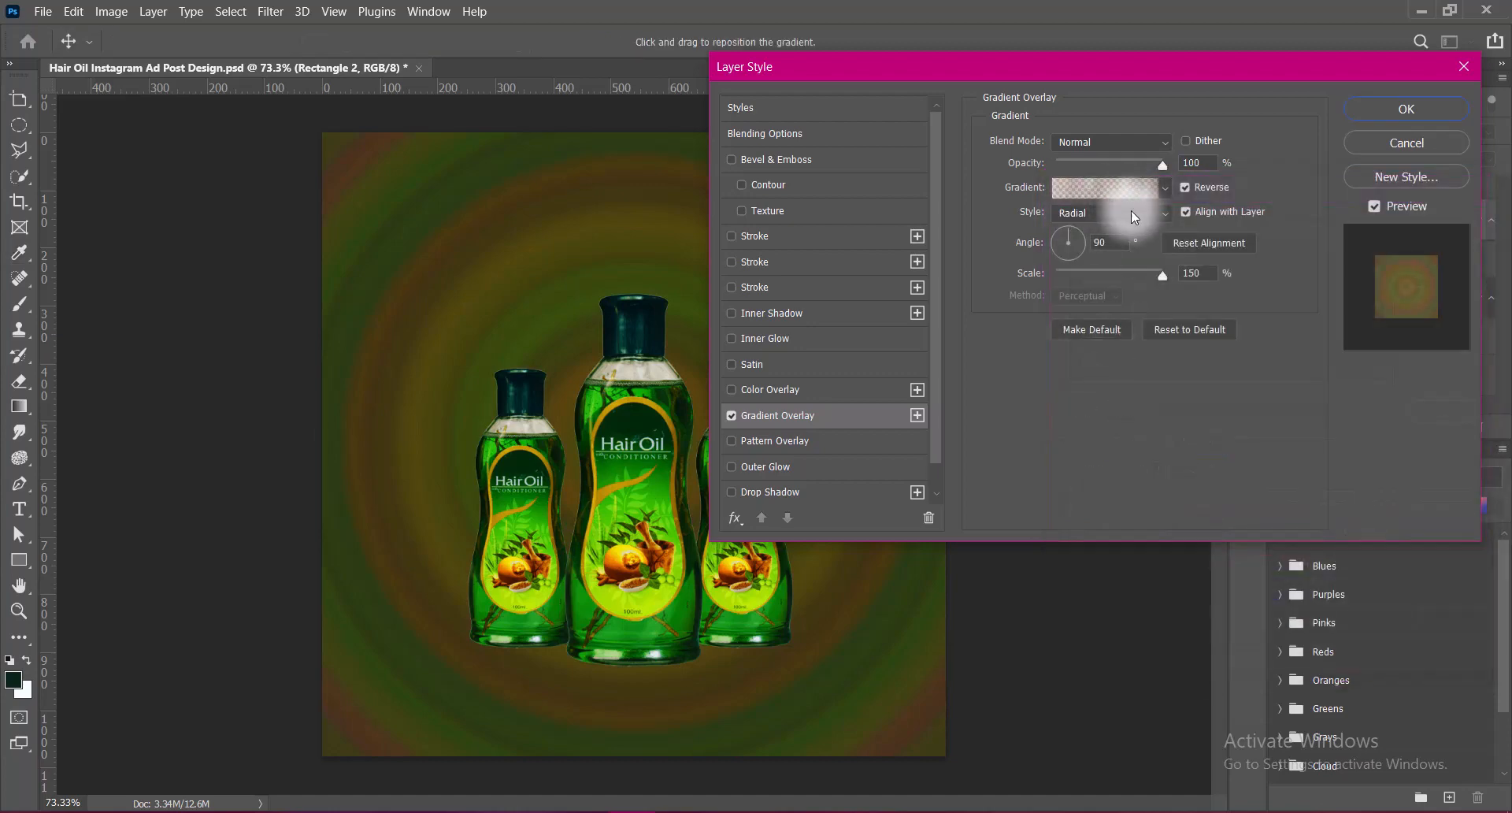
Try the Diamond style, set the gradient angle to 60°, switch the style to Angle, and turn off Reverse.
{"action": "left_click", "coordinate": [1131, 212]}
{"action": "left_click", "coordinate": [1073, 288]}
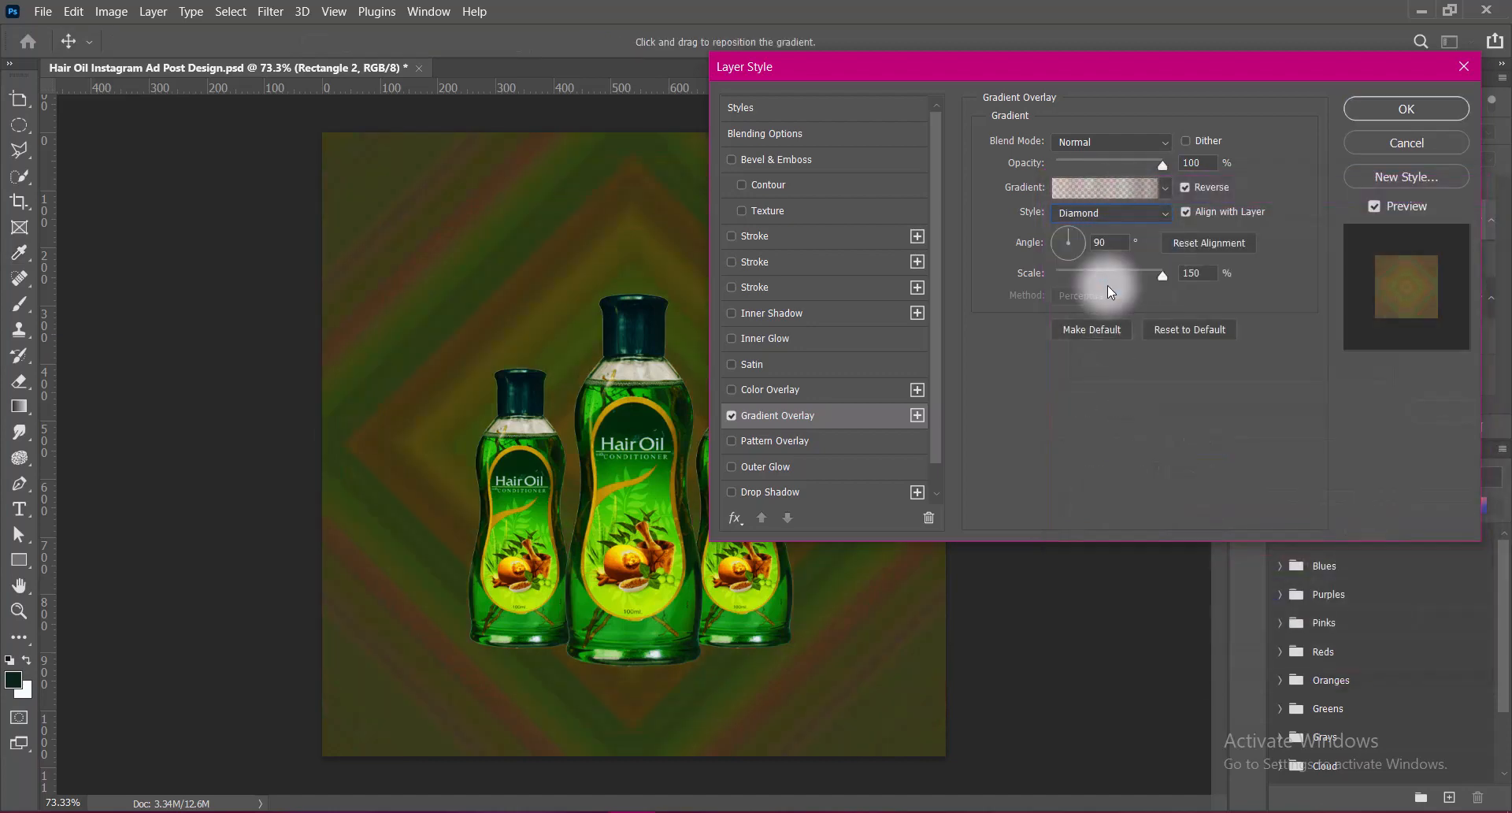
{"action": "left_click", "coordinate": [1099, 242]}
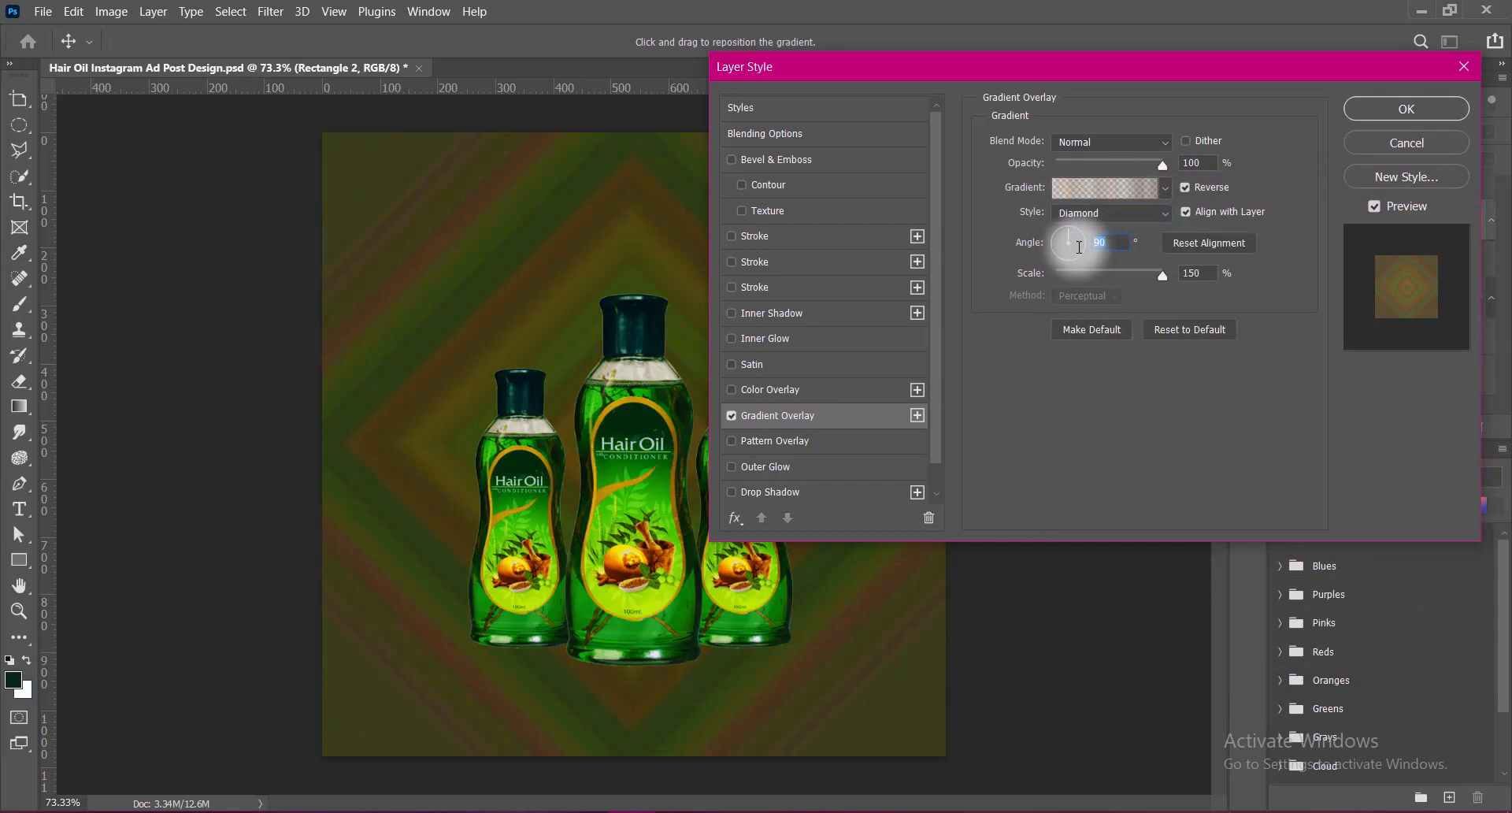
{"action": "type", "text": "60"}
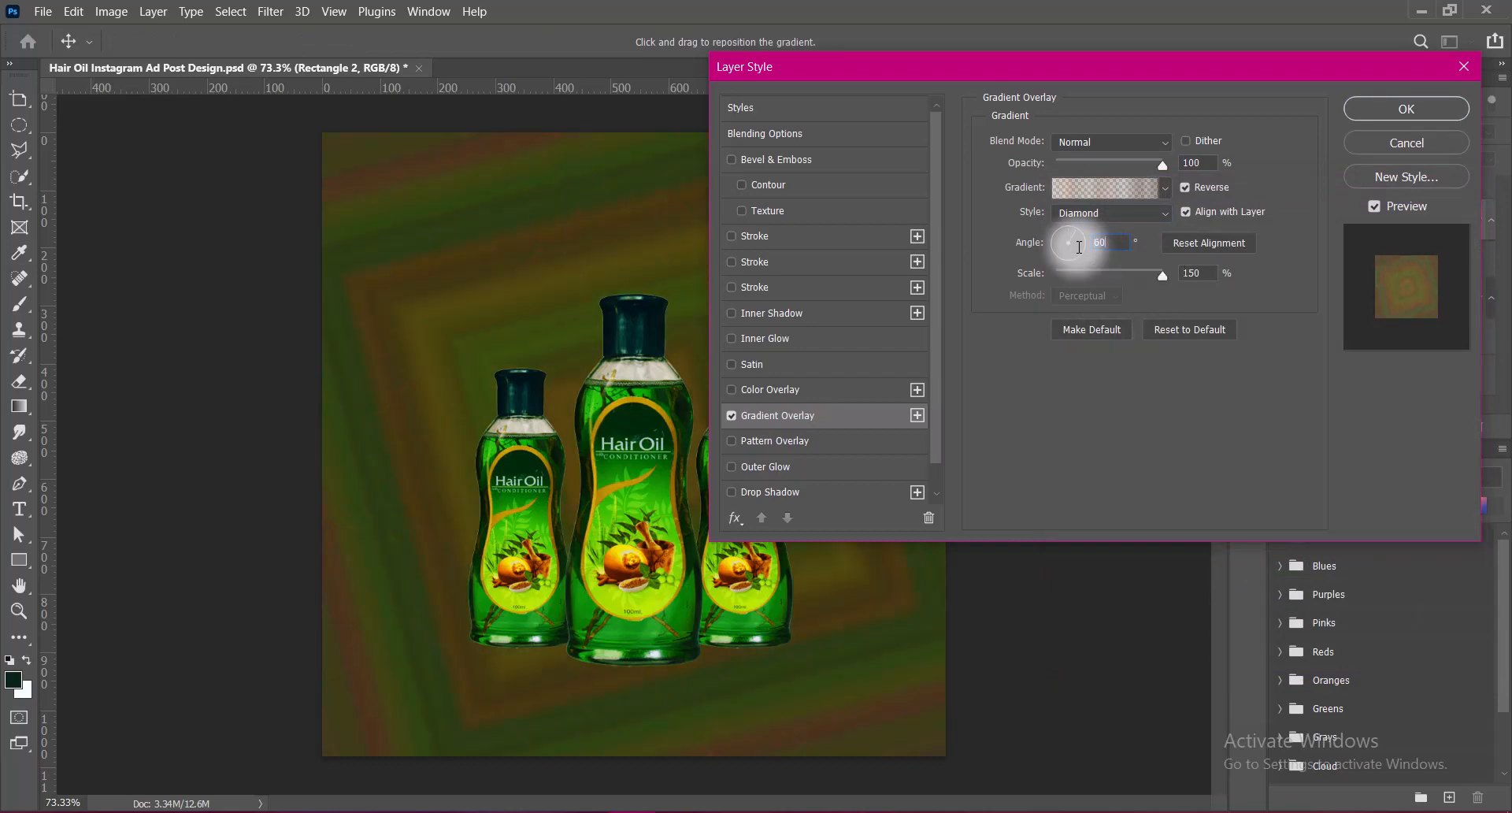
{"action": "left_click", "coordinate": [1090, 212]}
{"action": "left_click", "coordinate": [1085, 261]}
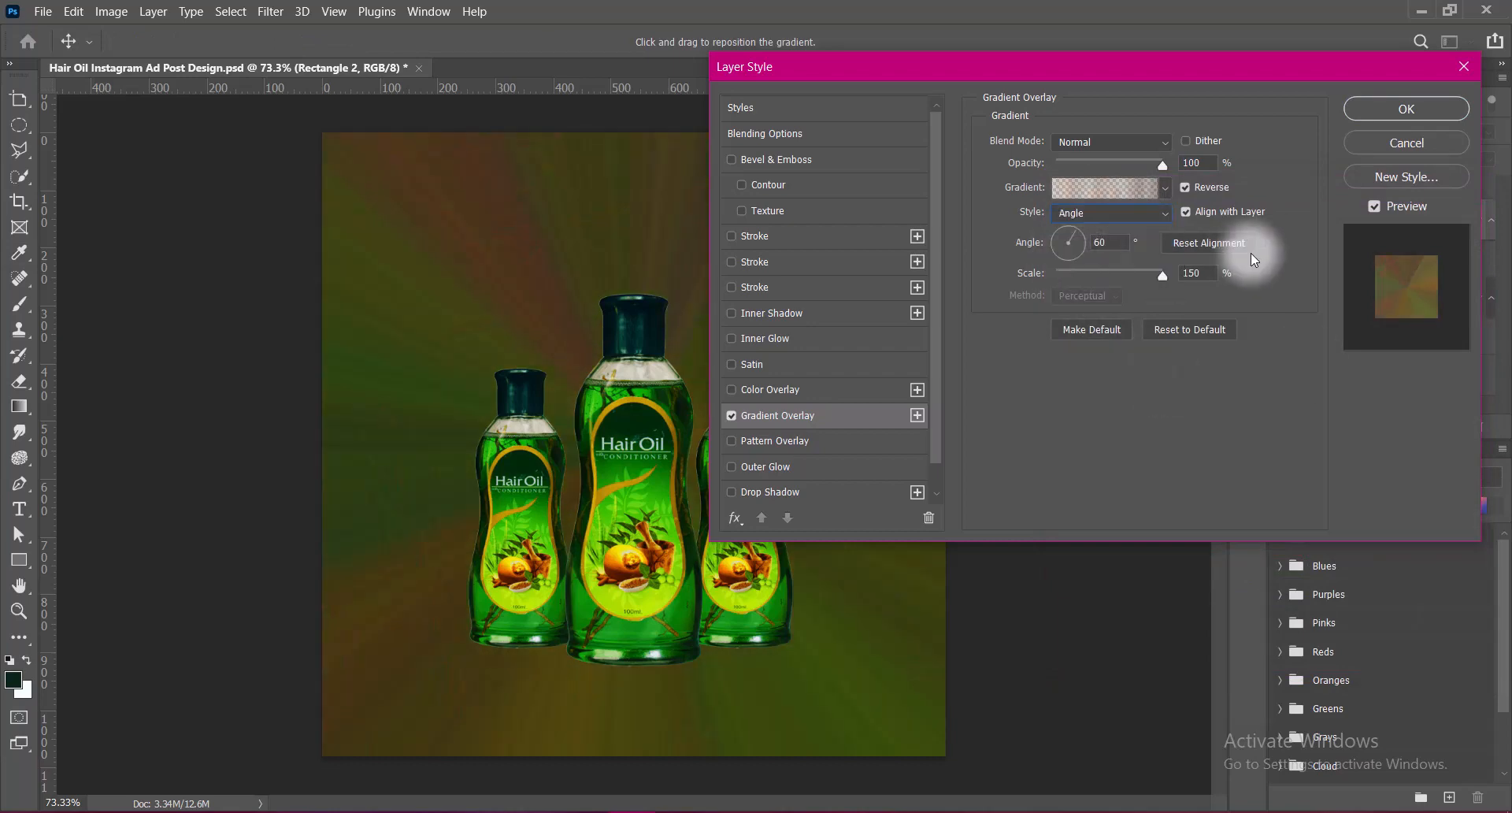
{"action": "left_click", "coordinate": [1185, 186]}
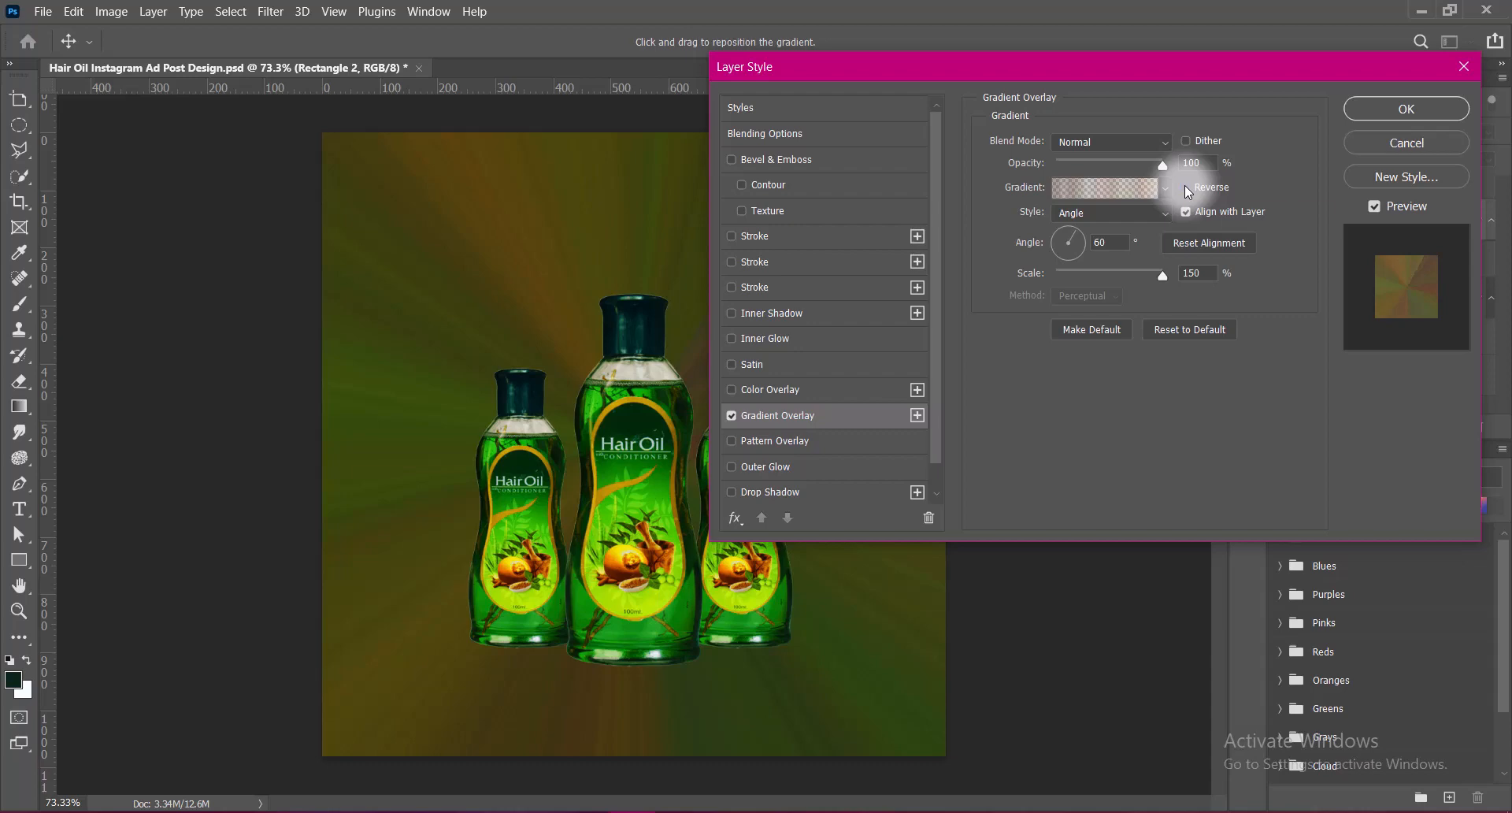
Randomize the noise gradient into blue-green tones, set its roughness to 60%, and accept it.
{"action": "left_click", "coordinate": [1108, 189]}
{"action": "left_click", "coordinate": [1342, 560]}
{"action": "left_click", "coordinate": [1342, 561]}
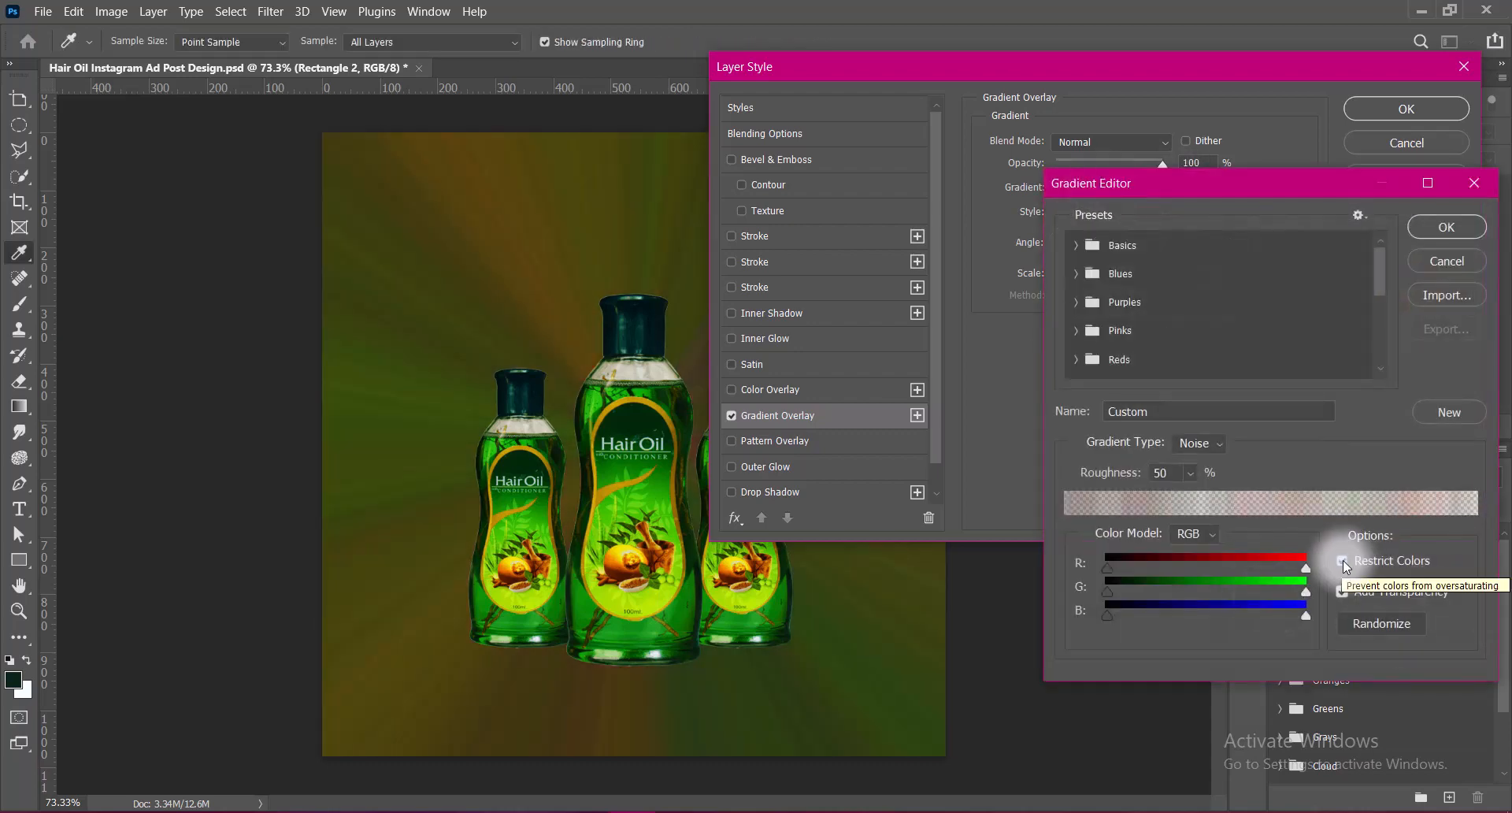
{"action": "left_click", "coordinate": [1374, 627]}
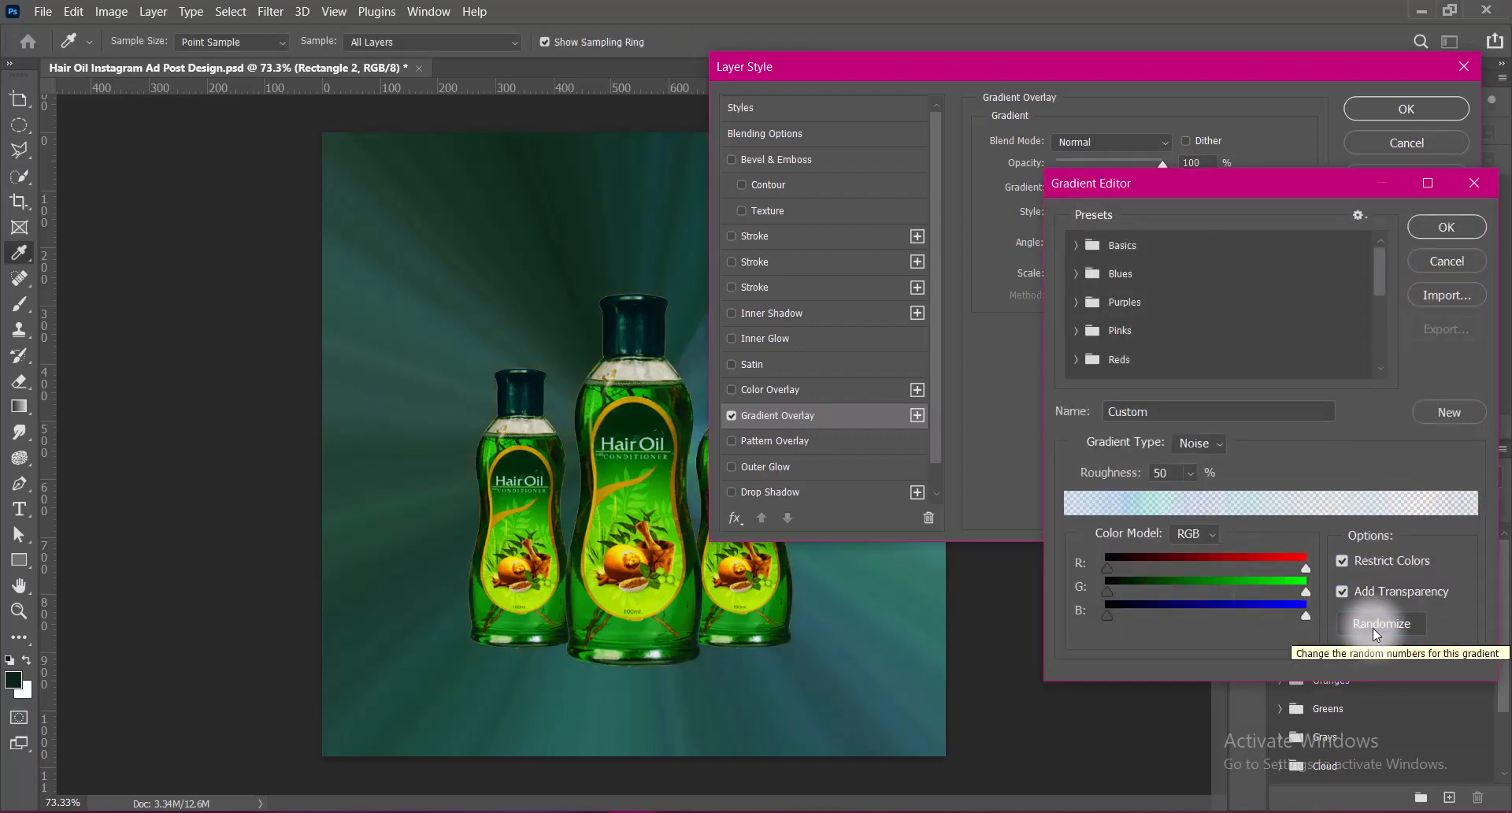
{"action": "left_click_drag", "start_coordinate": [1168, 474], "coordinate": [1150, 474]}
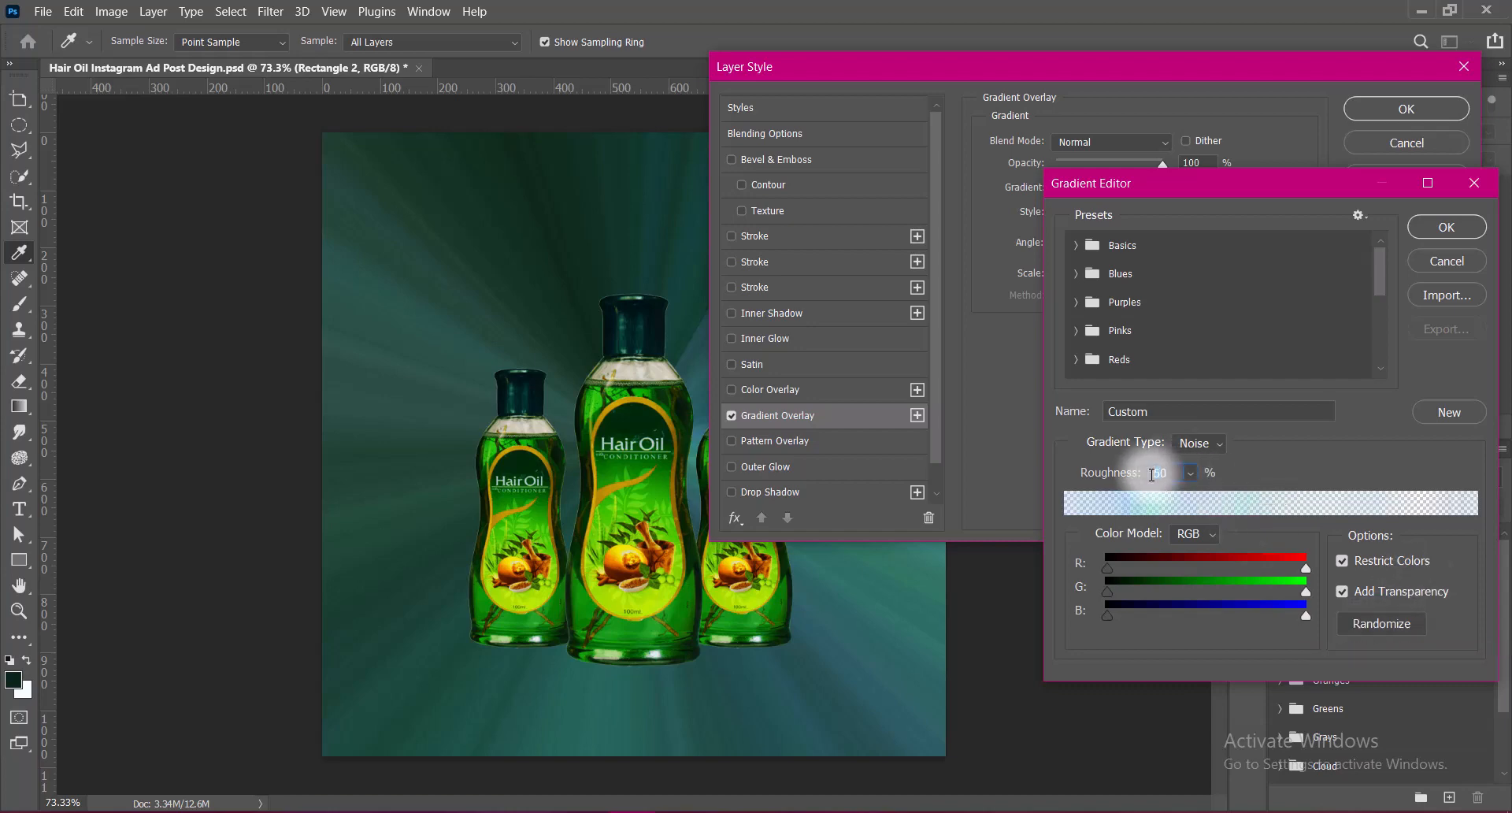
{"action": "type", "text": "60"}
{"action": "left_click", "coordinate": [1446, 228]}
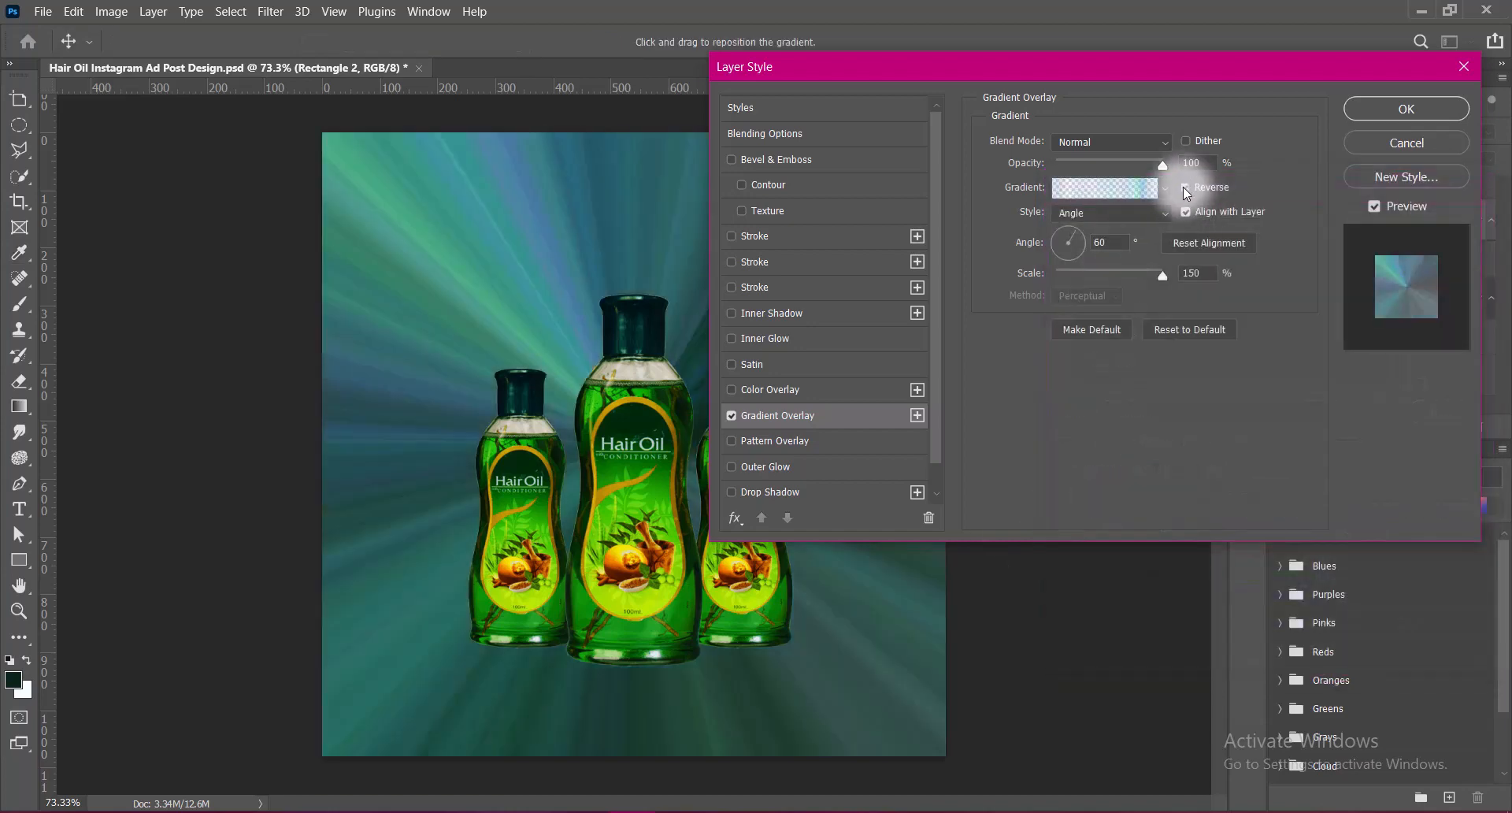
Keep the gradient unreversed, set its angle to 6°, and apply the layer style to the ray rectangle.
{"action": "left_click", "coordinate": [1183, 188]}
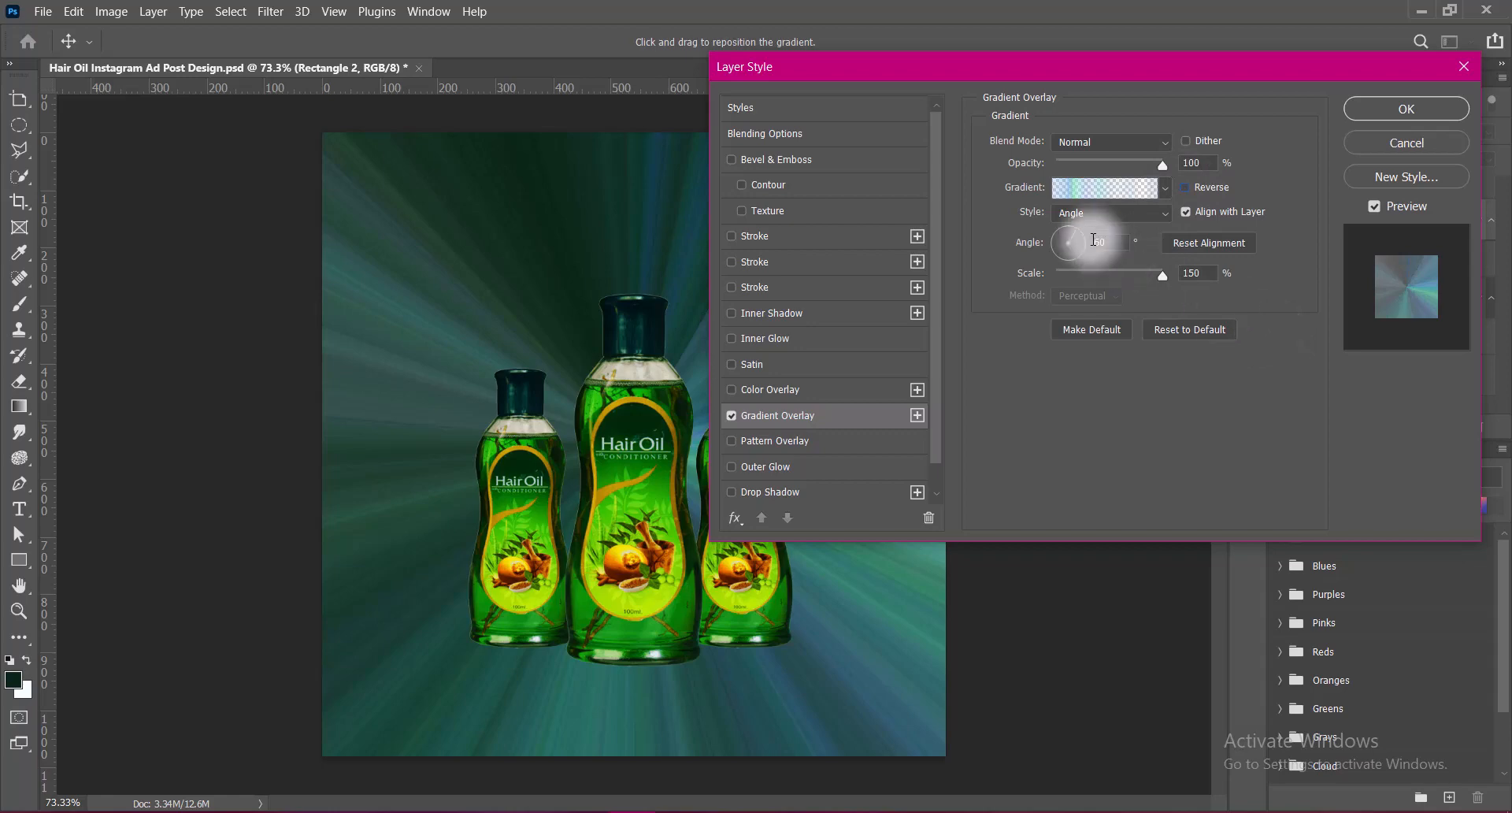
{"action": "left_click_drag", "start_coordinate": [1093, 240], "coordinate": [1171, 276]}
{"action": "type", "text": "60"}
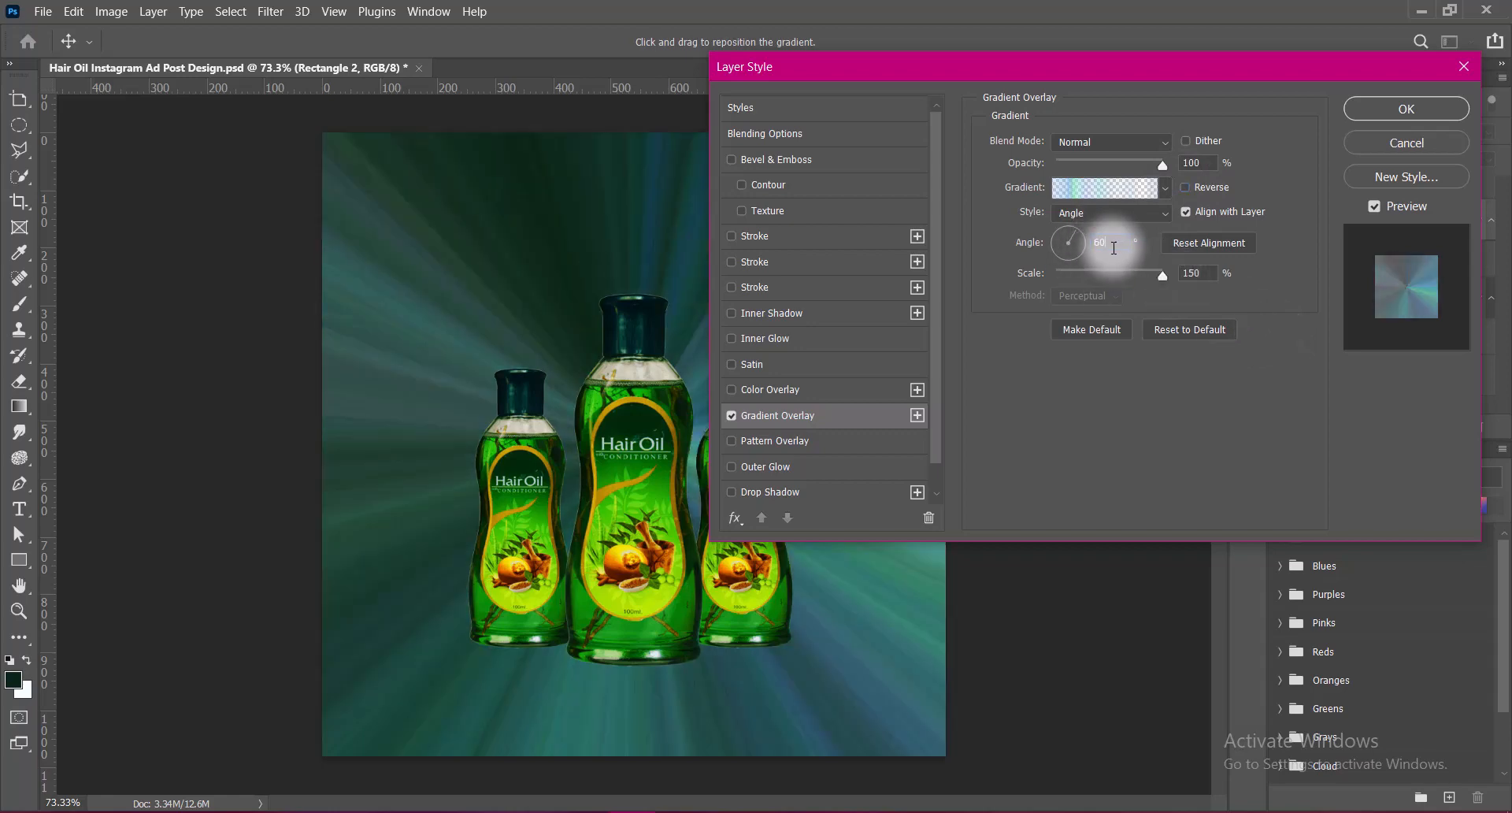
{"action": "key", "text": "BackSpace"}
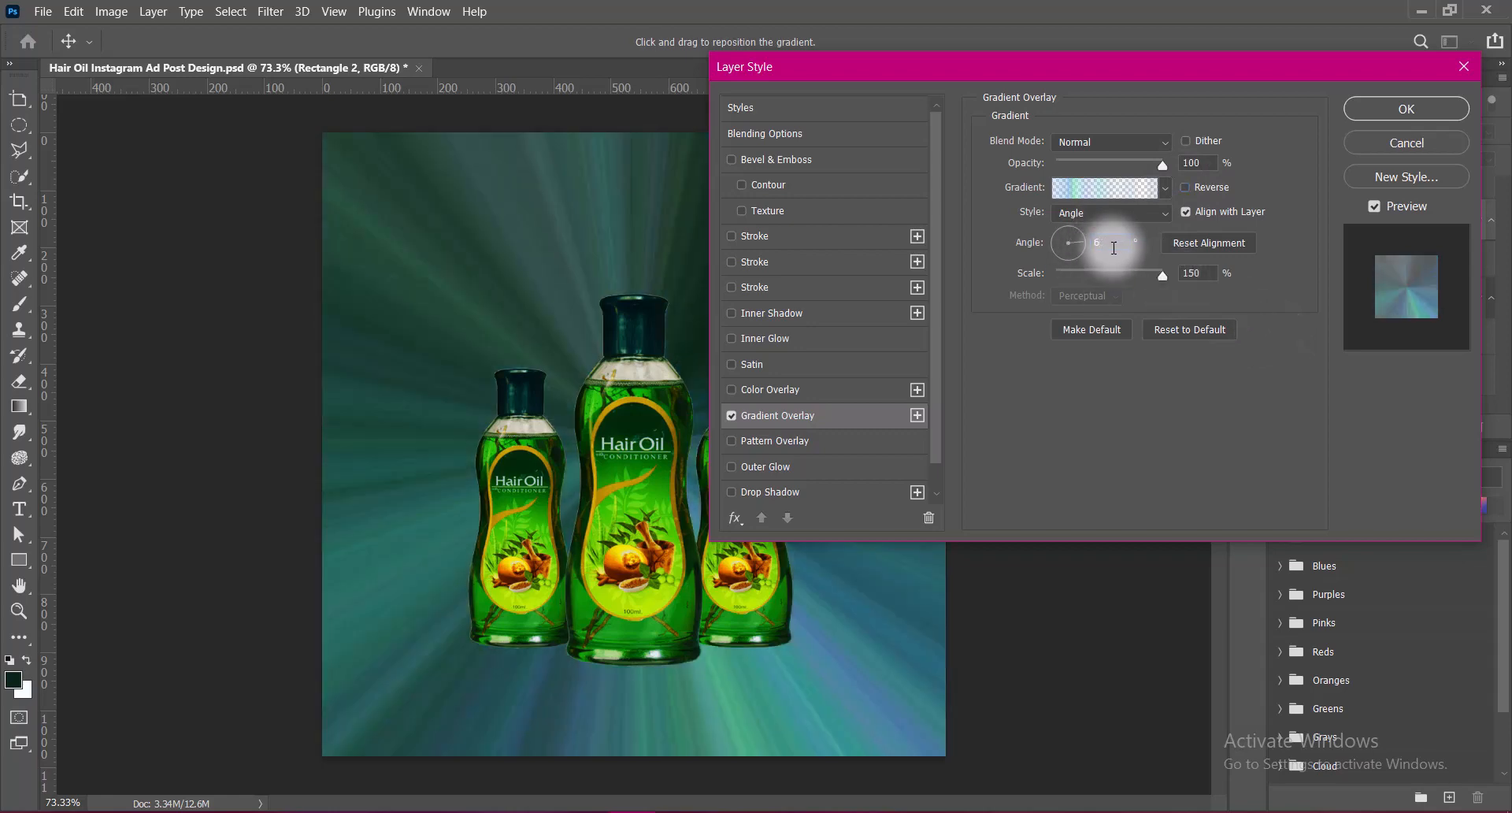
{"action": "left_click", "coordinate": [1371, 111]}
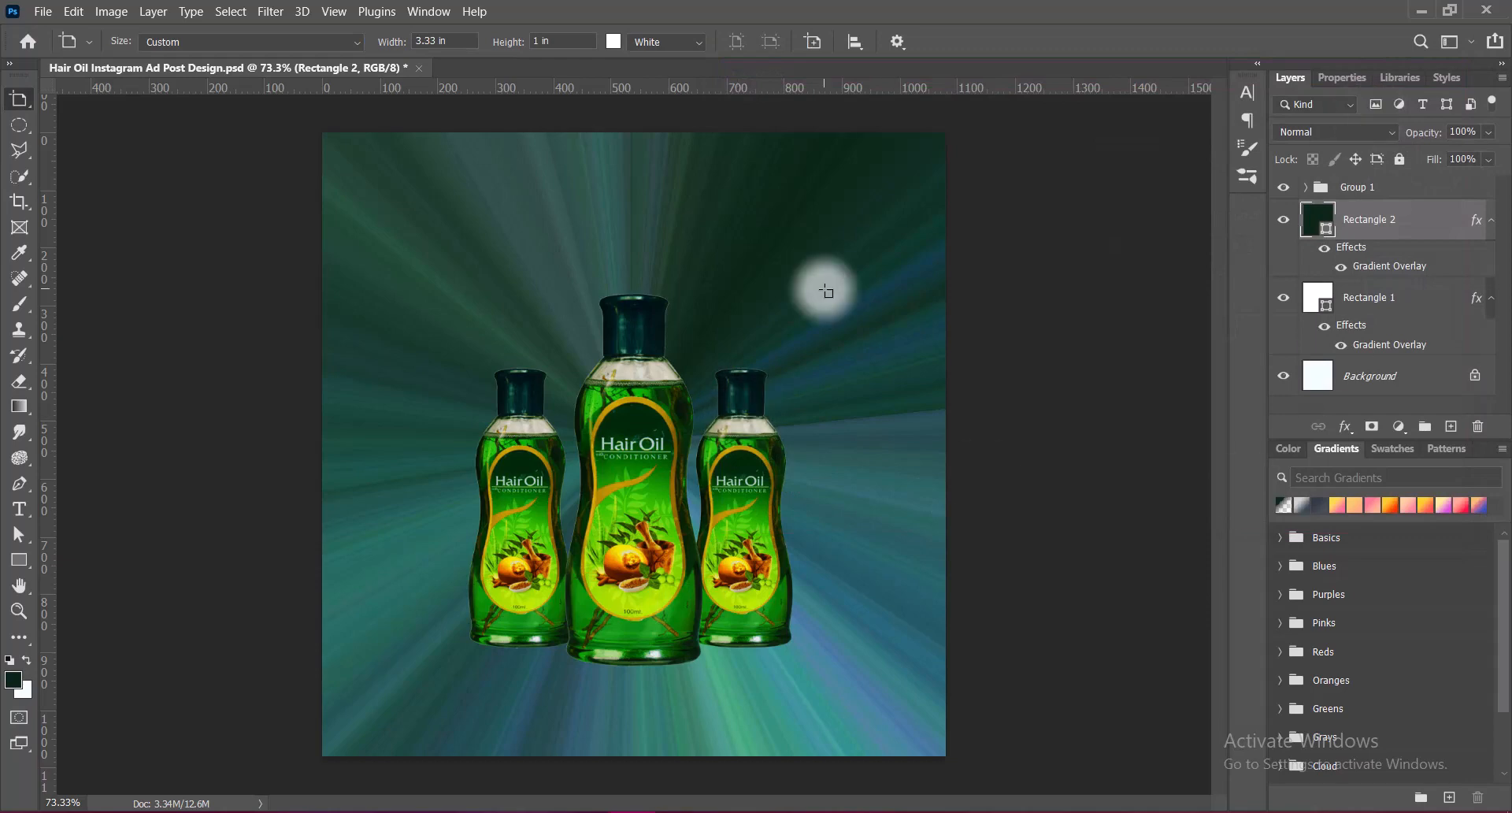
Save the document and switch to the Move tool.
{"action": "key", "text": "ctrl+s"}
{"action": "right_click", "coordinate": [19, 99]}
{"action": "left_click", "coordinate": [79, 89]}
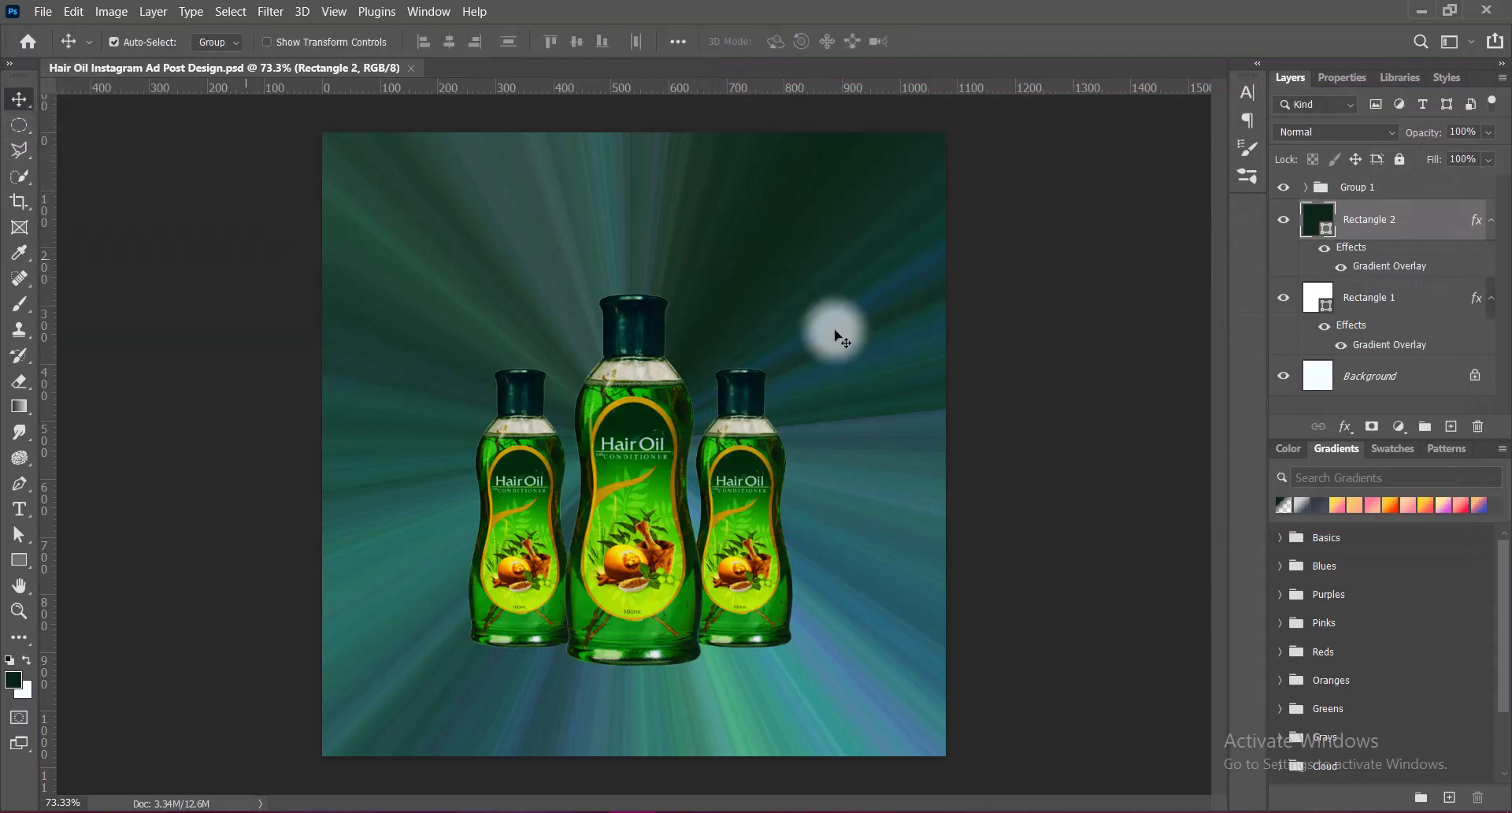
Convert the light-ray rectangle layer, Rectangle 2, to a smart object.
{"action": "right_click", "coordinate": [1419, 219]}
{"action": "left_click", "coordinate": [1276, 279]}
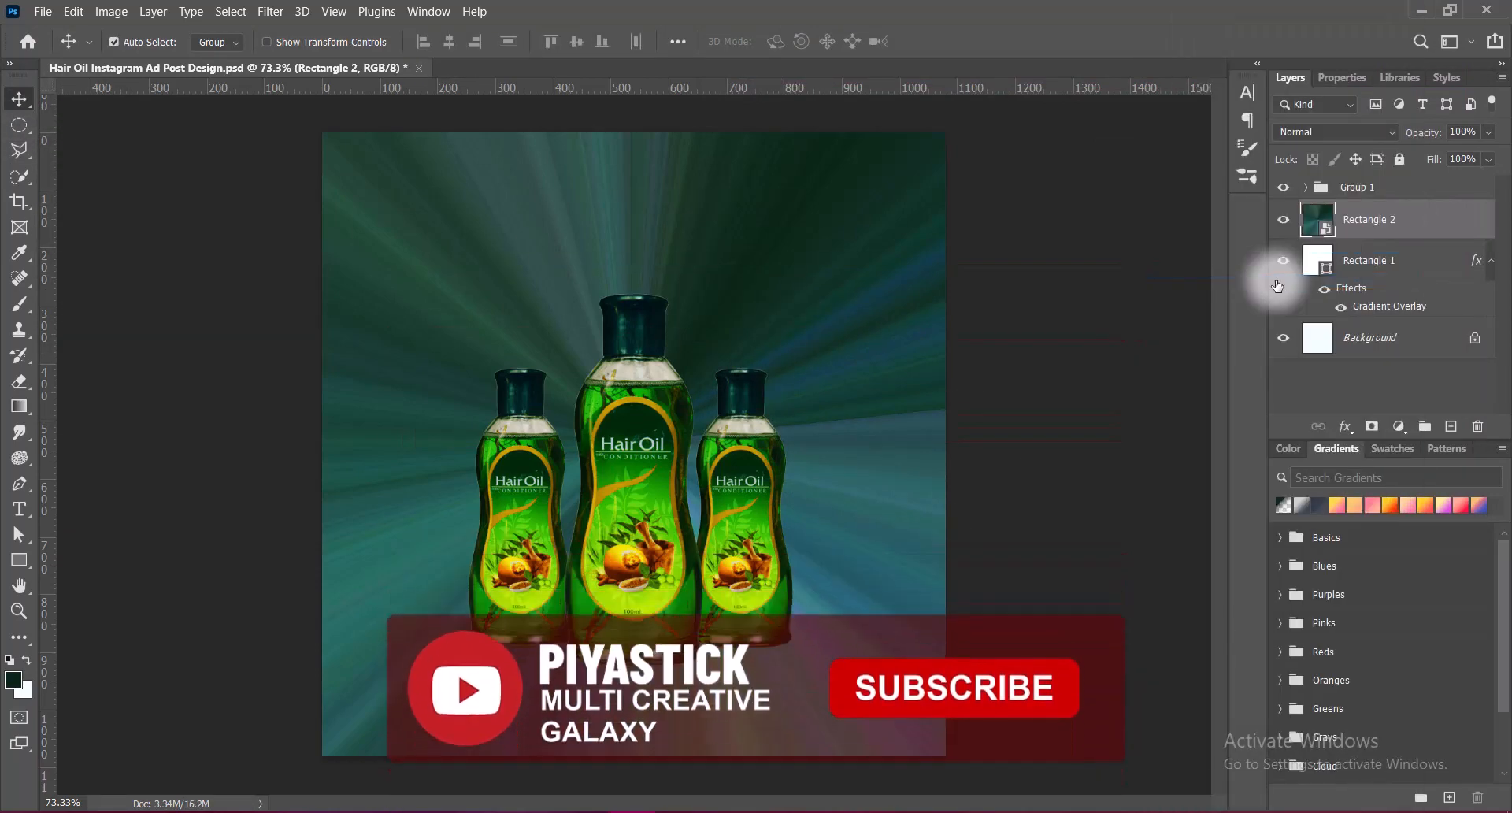
Try a Radial Blur with amount 39, Spin method and Best quality on the ray layer, and undo it.
{"action": "left_click", "coordinate": [270, 11]}
{"action": "mouse_move", "coordinate": [508, 249]}
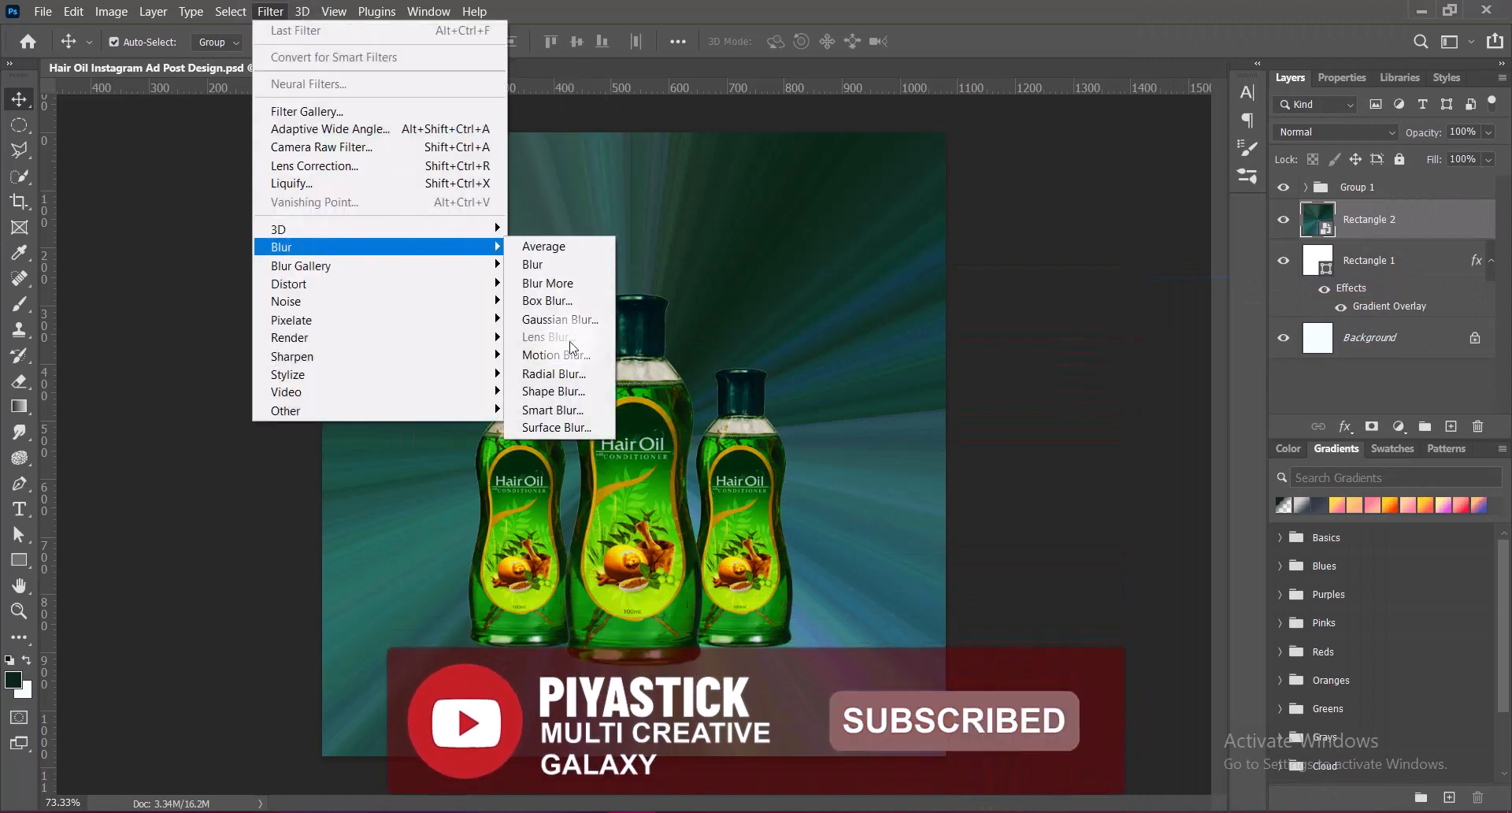
{"action": "left_click", "coordinate": [559, 373]}
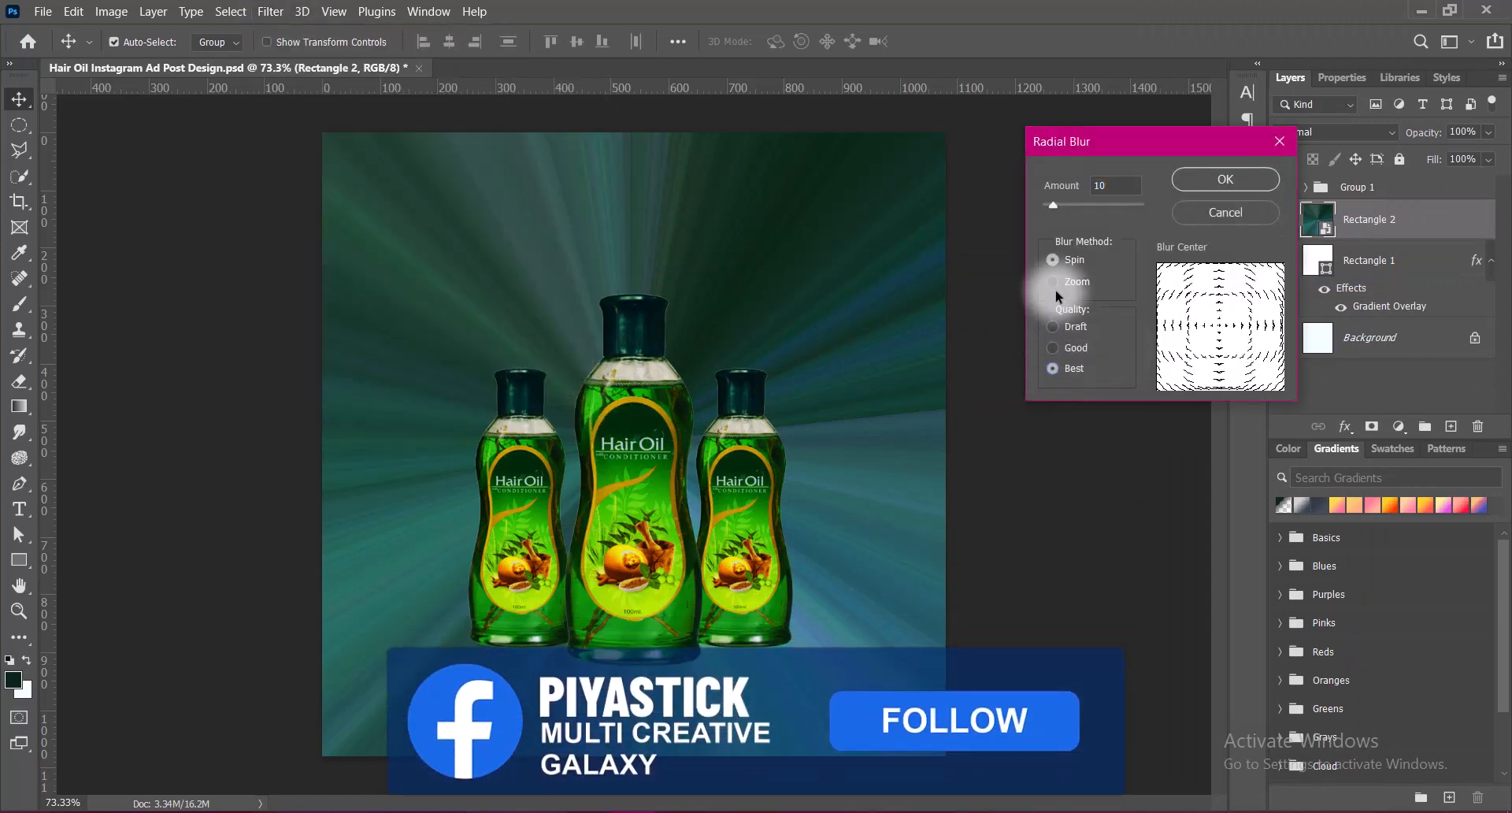
{"action": "left_click_drag", "start_coordinate": [1111, 185], "coordinate": [1056, 192]}
{"action": "type", "text": "1"}
{"action": "key", "text": "Return"}
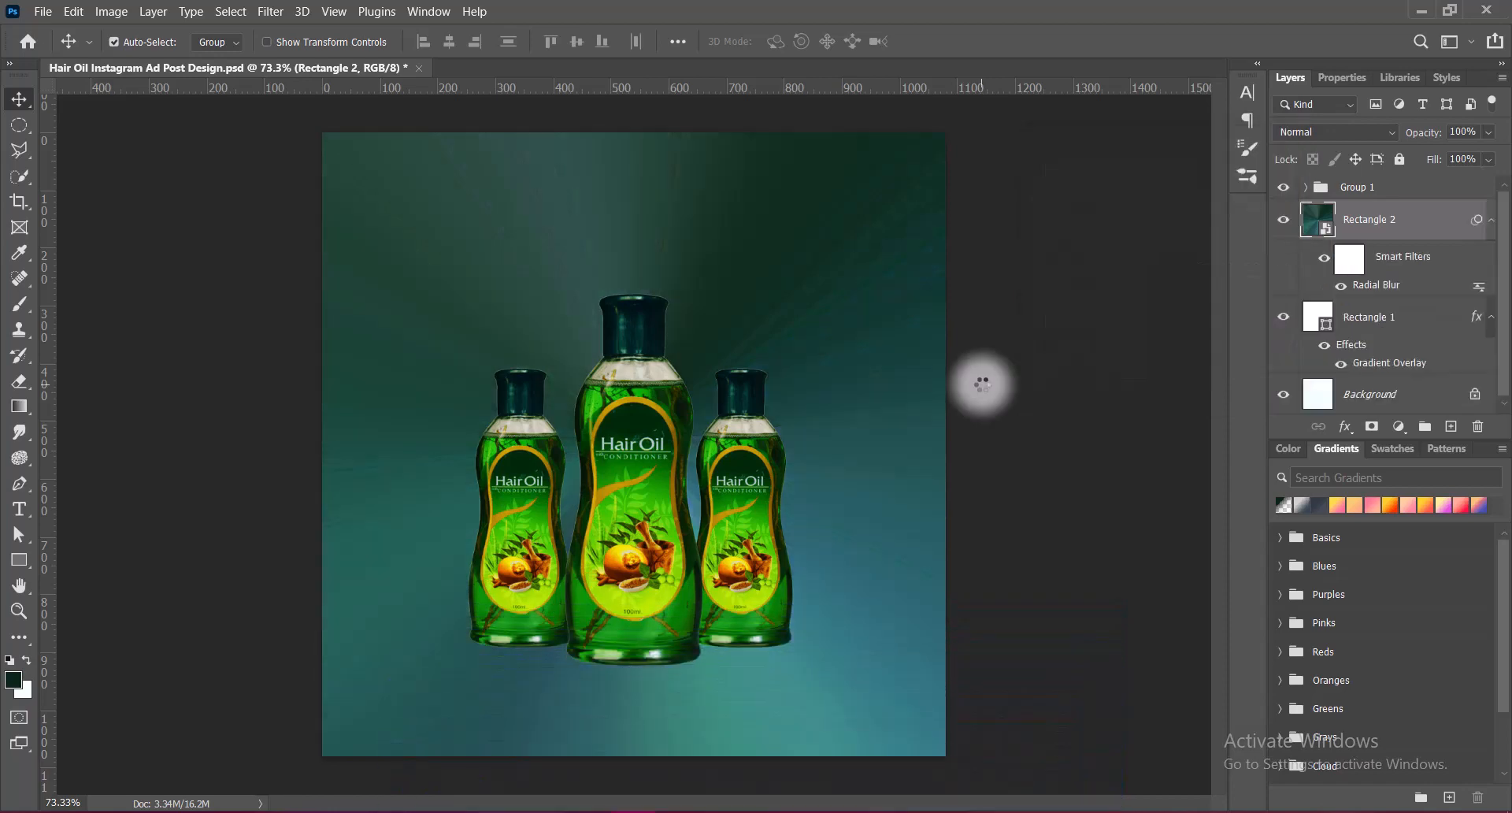
{"action": "key", "text": "ctrl+z"}
Try a second, weaker Spin Radial Blur on the ray layer and undo it.
{"action": "left_click", "coordinate": [270, 11]}
{"action": "mouse_move", "coordinate": [338, 247]}
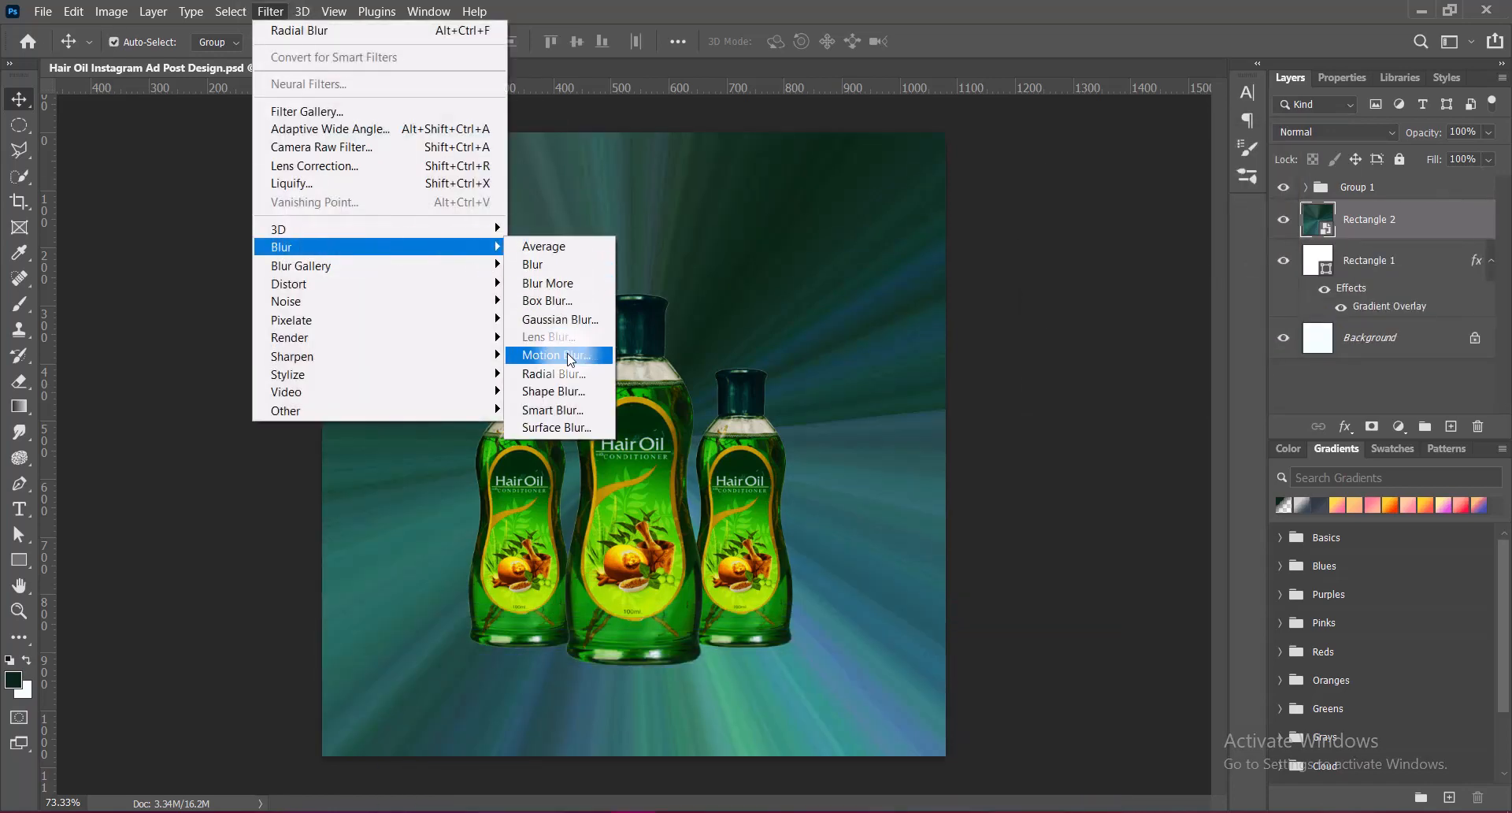
{"action": "left_click", "coordinate": [559, 372]}
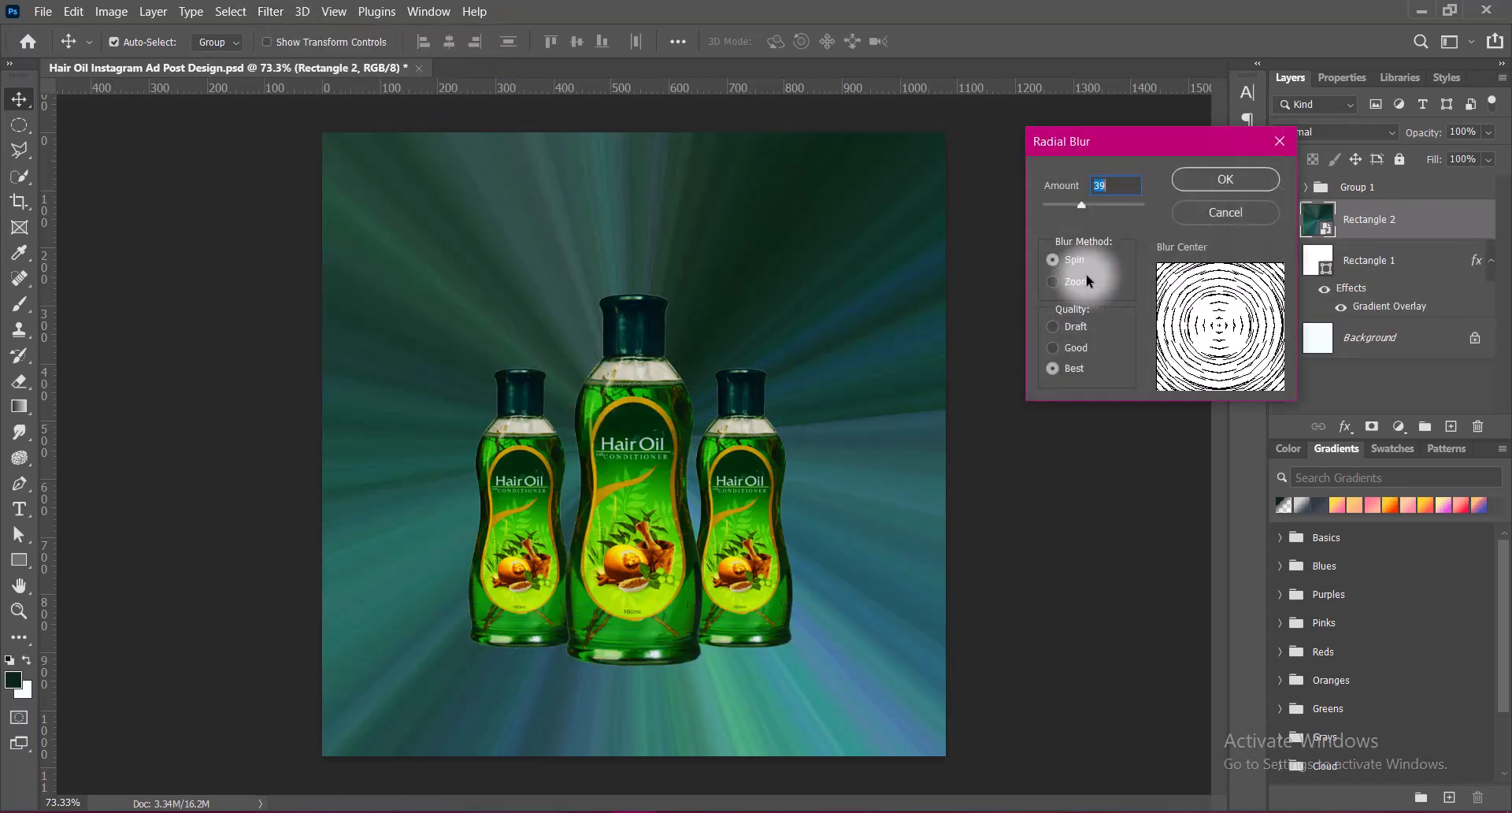
{"action": "left_click", "coordinate": [1229, 183]}
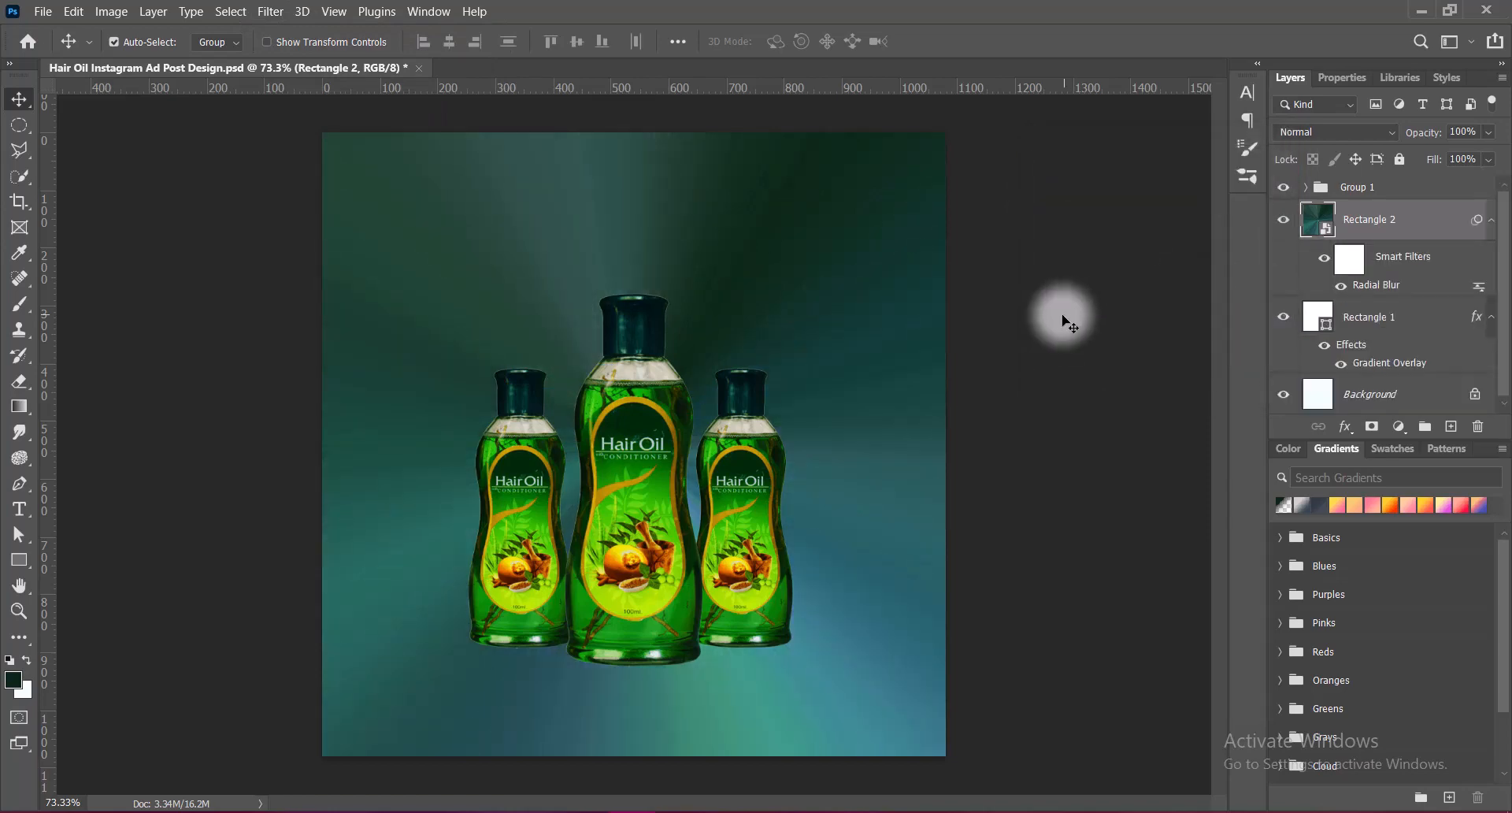
{"action": "key", "text": "ctrl+z"}
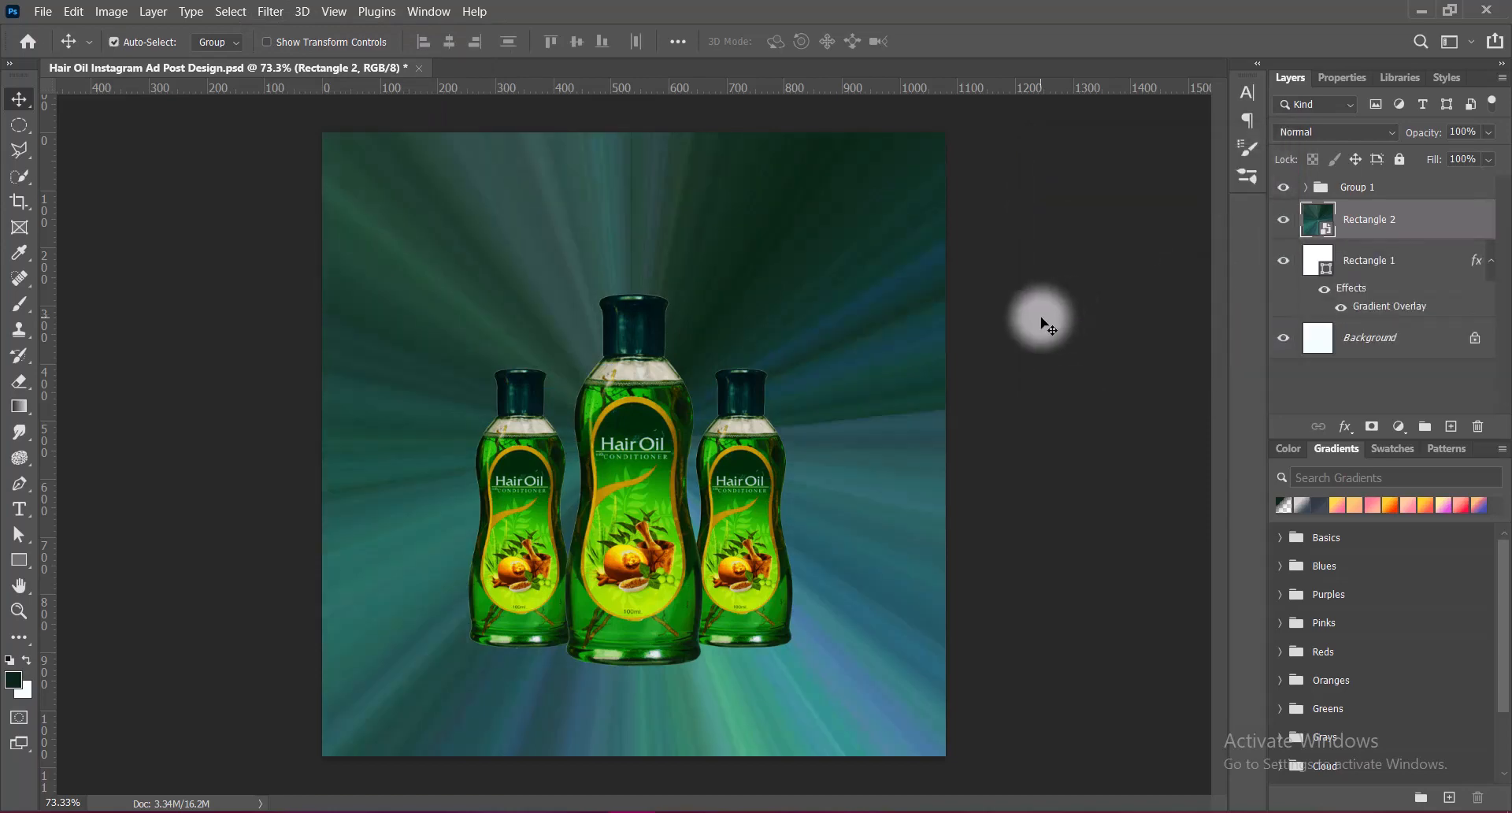
Soften the rays with a light Radial Blur using the Spin method at Best quality.
{"action": "left_click", "coordinate": [270, 11]}
{"action": "mouse_move", "coordinate": [362, 255]}
{"action": "left_click", "coordinate": [554, 373]}
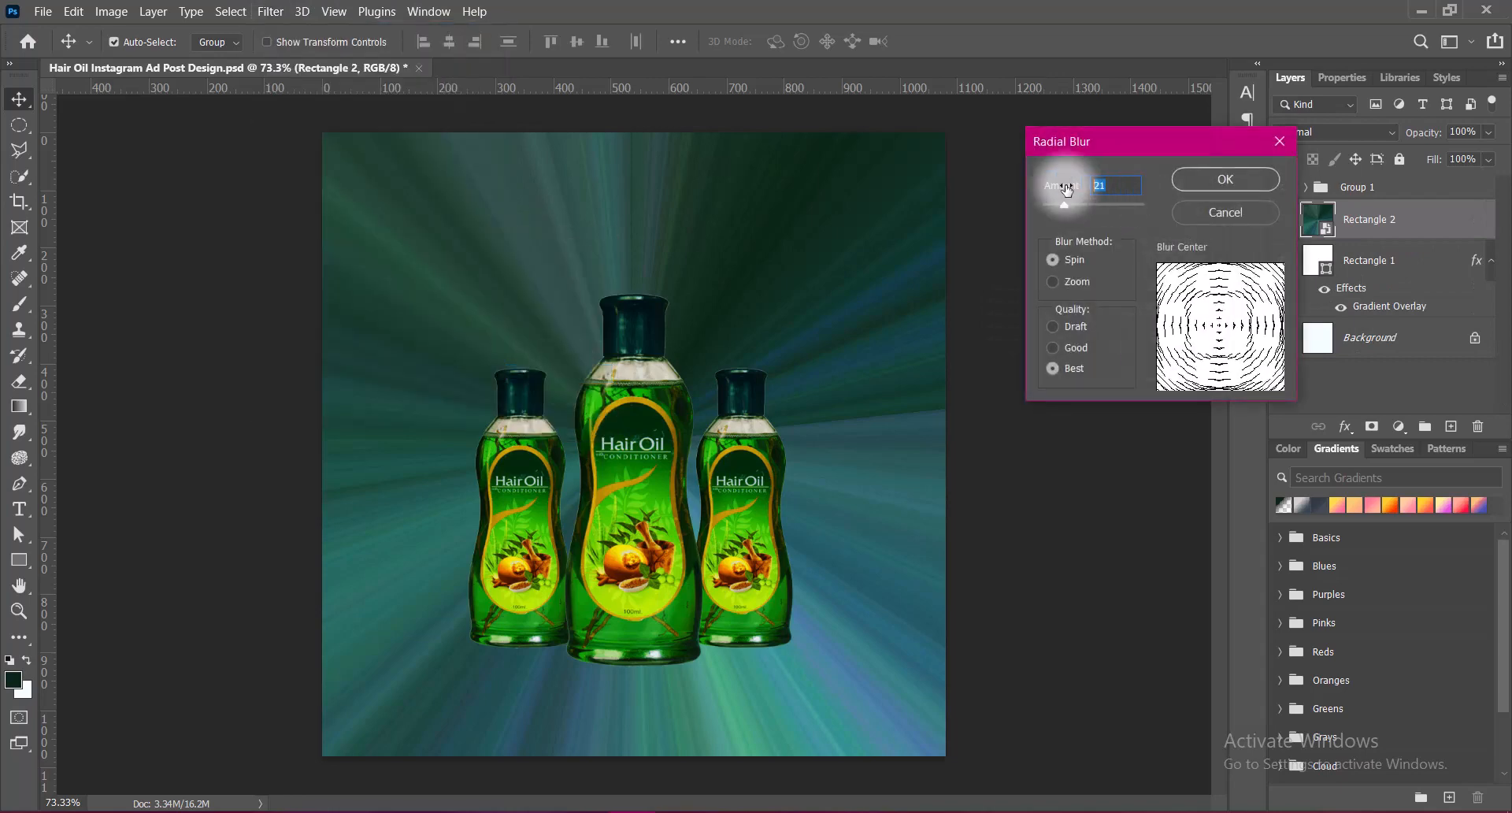
{"action": "left_click", "coordinate": [1226, 179]}
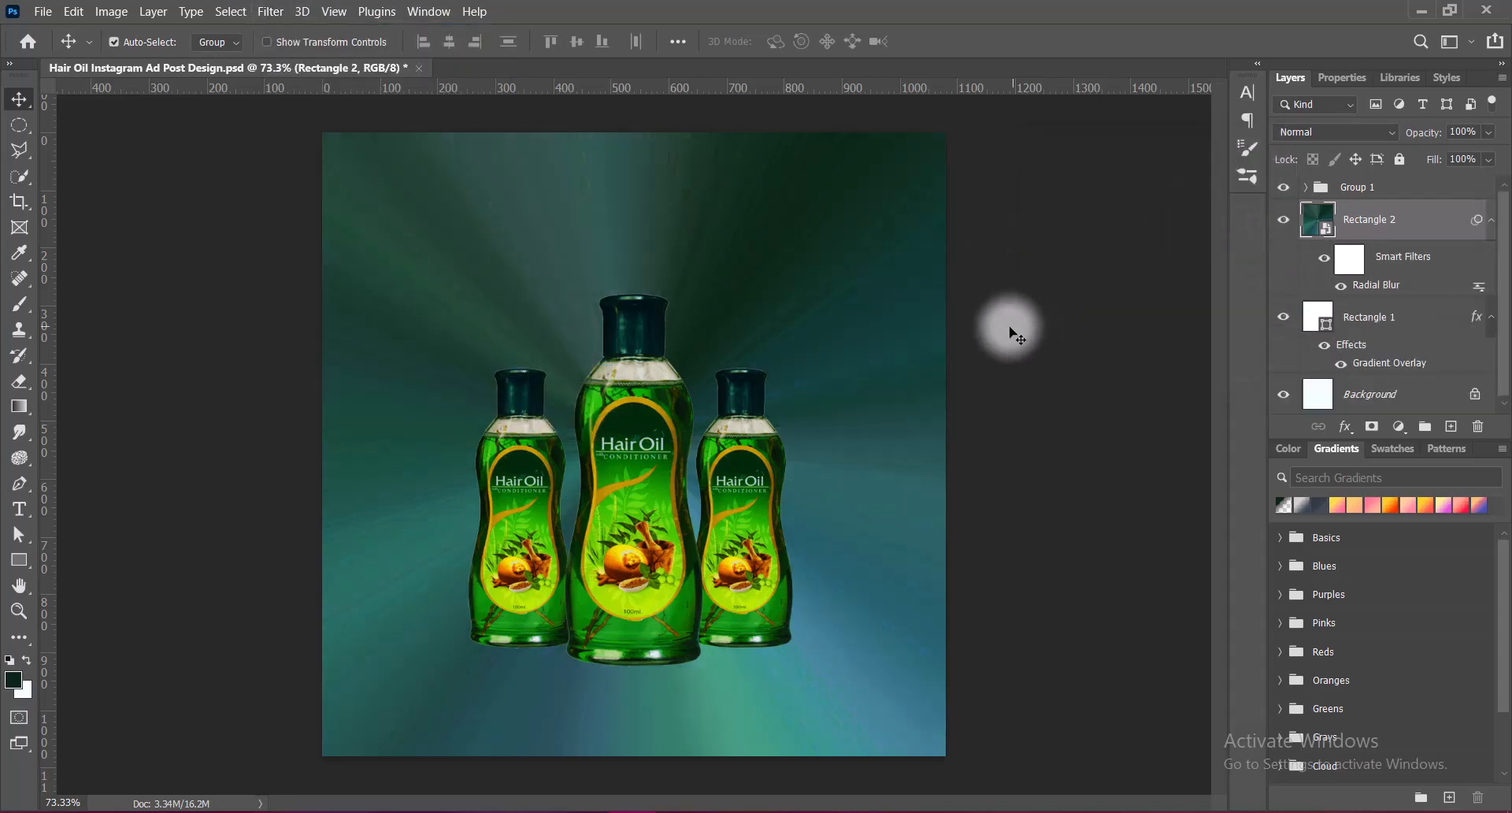
Increase the contrast of the blurred ray layer with a Brightness/Contrast adjustment.
{"action": "left_click", "coordinate": [111, 11]}
{"action": "mouse_move", "coordinate": [136, 54]}
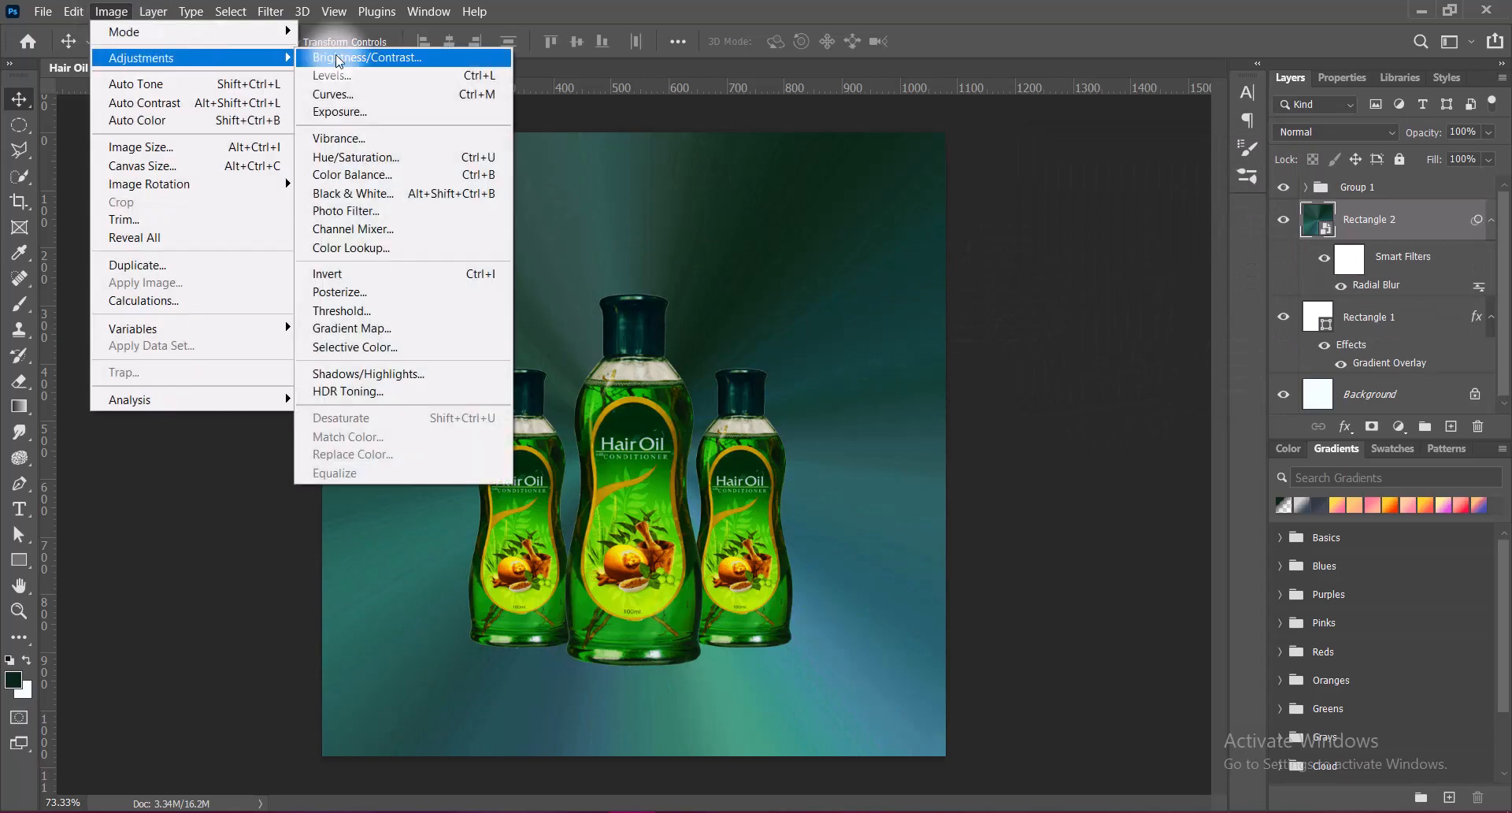
{"action": "left_click", "coordinate": [391, 53]}
{"action": "left_click_drag", "start_coordinate": [695, 287], "coordinate": [874, 295]}
{"action": "left_click", "coordinate": [863, 230]}
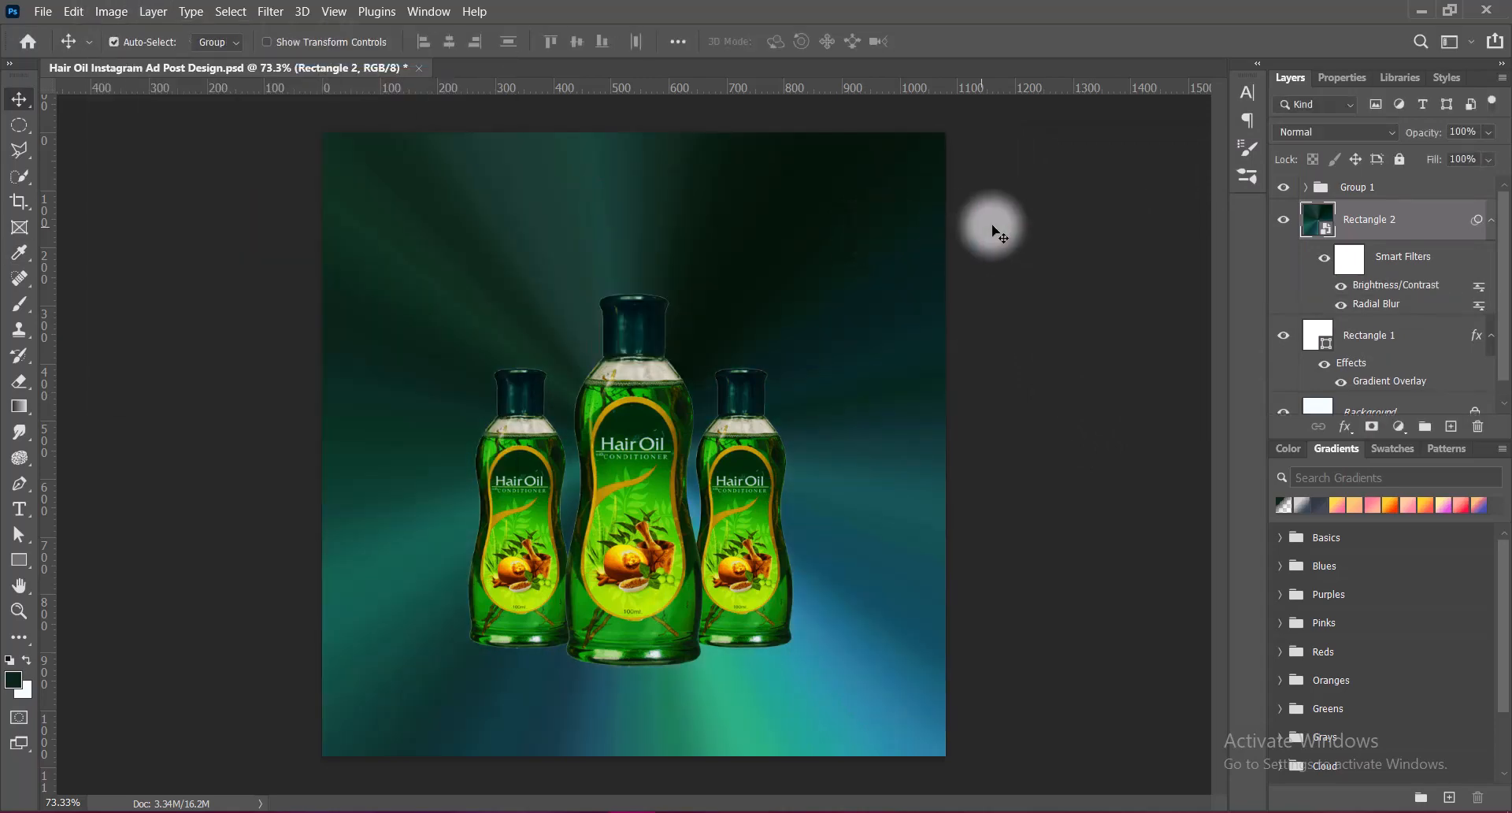
Intensify the ray layer's blue-green colors with a Vibrance adjustment.
{"action": "left_click", "coordinate": [111, 11]}
{"action": "mouse_move", "coordinate": [224, 63]}
{"action": "left_click", "coordinate": [370, 132]}
{"action": "left_click_drag", "start_coordinate": [703, 267], "coordinate": [797, 267]}
{"action": "left_click", "coordinate": [863, 235]}
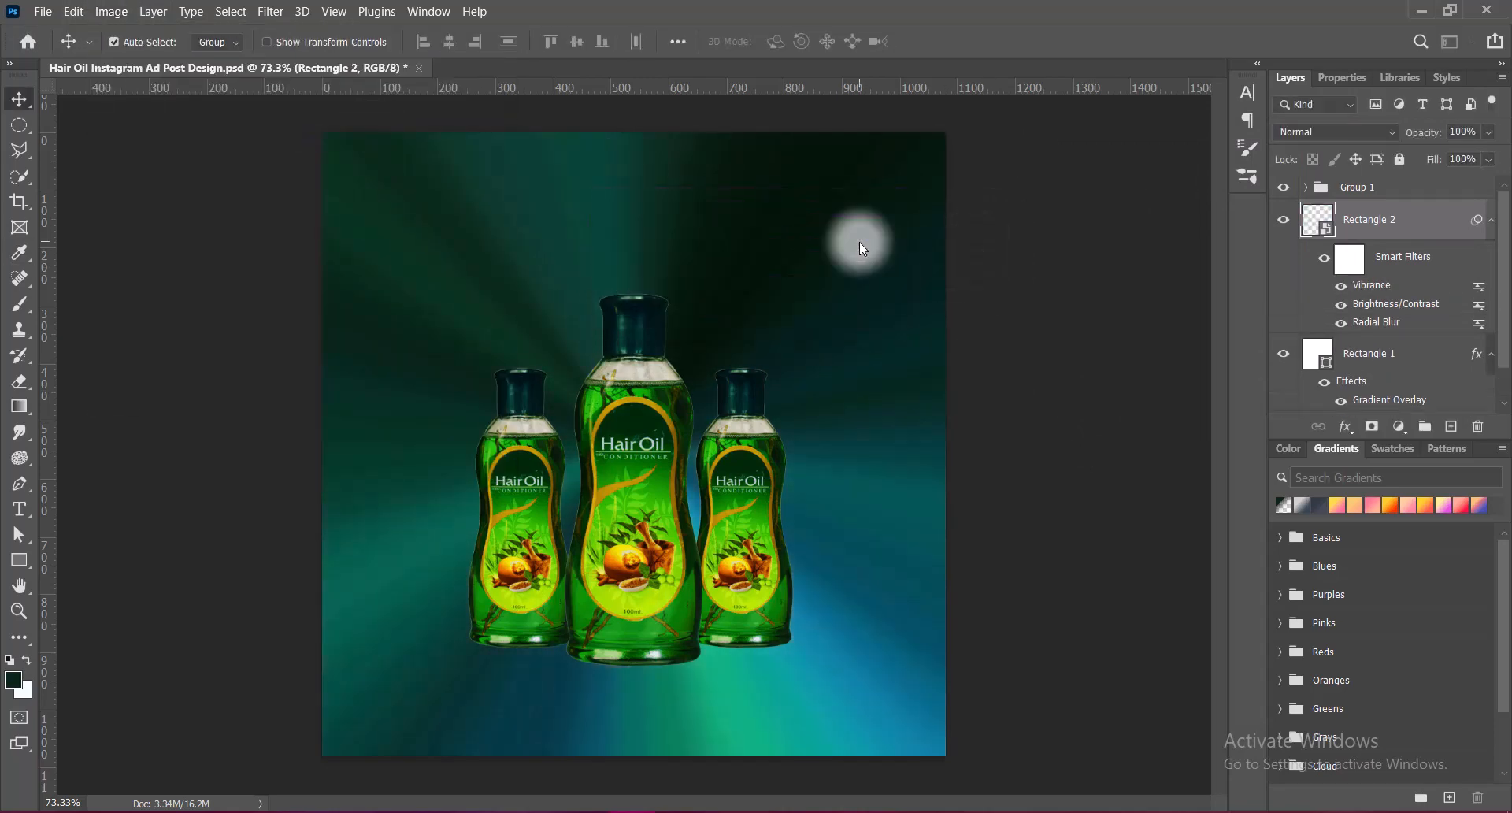
Set the ray layer's blend mode to Hard Light and its opacity to 75%.
{"action": "left_click", "coordinate": [1374, 130]}
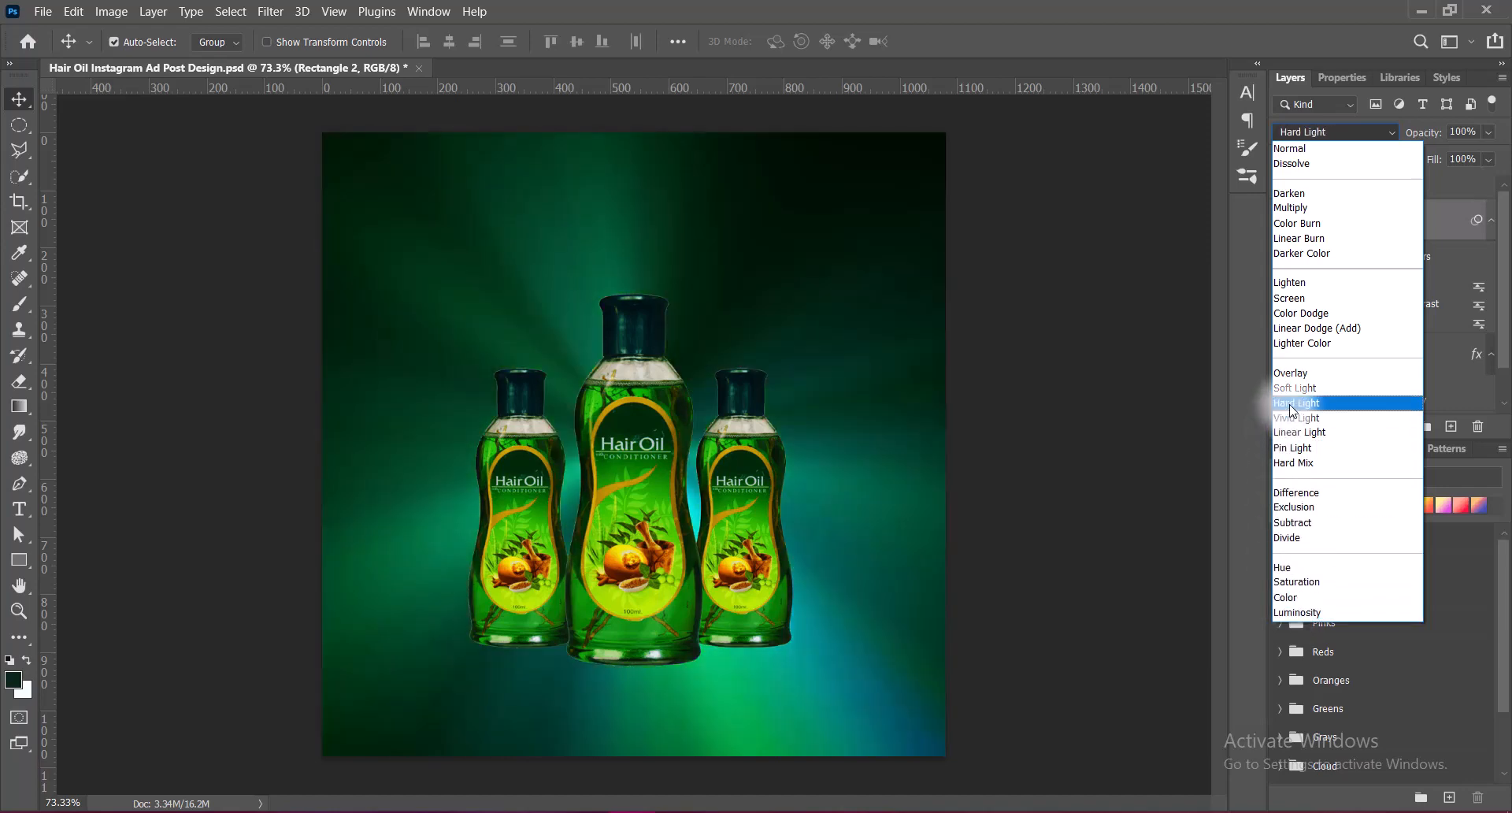
{"action": "left_click", "coordinate": [1292, 404]}
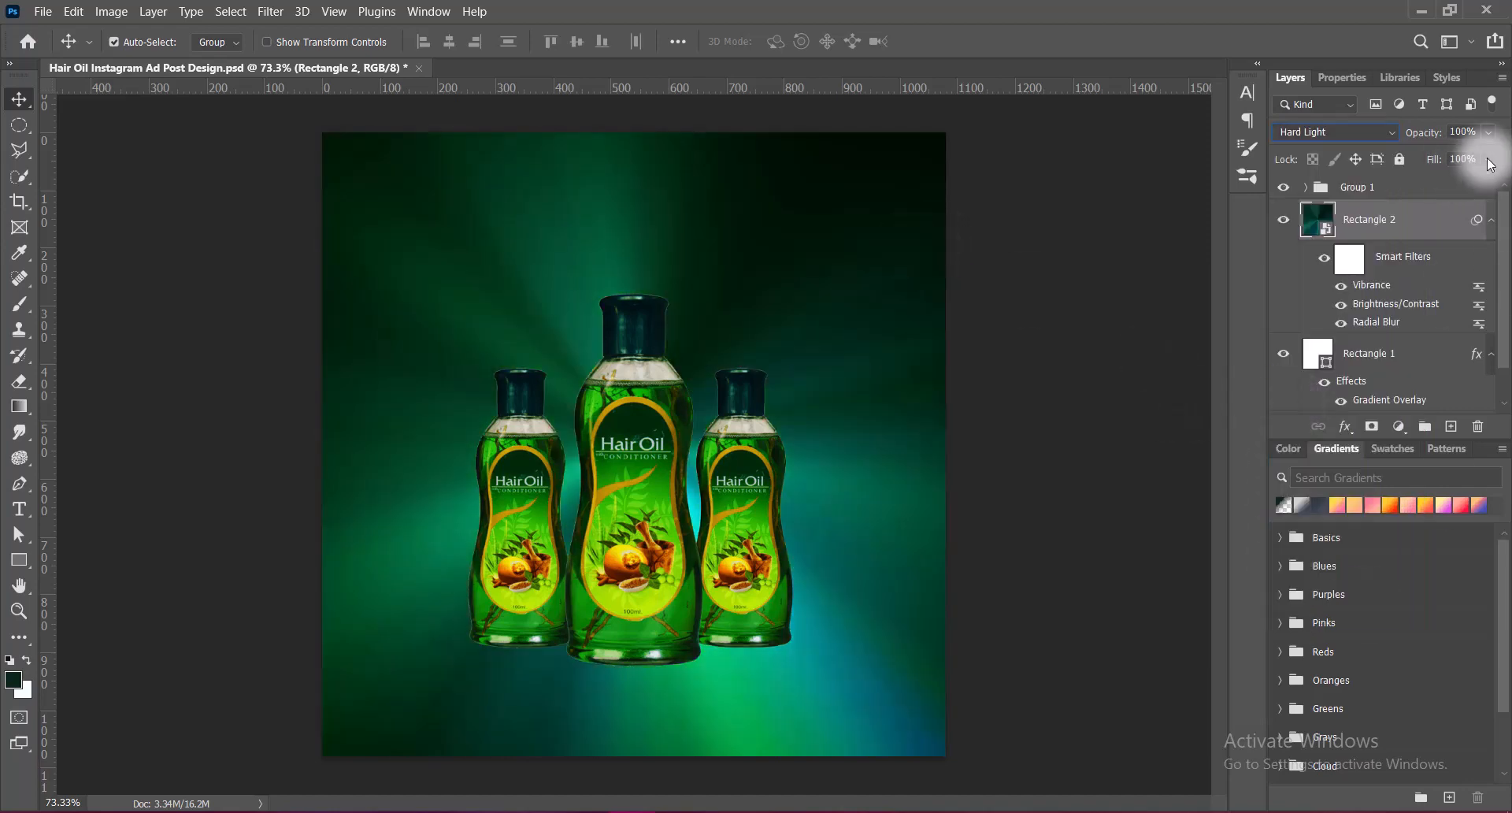
{"action": "left_click_drag", "start_coordinate": [1469, 131], "coordinate": [1424, 134]}
{"action": "type", "text": "60"}
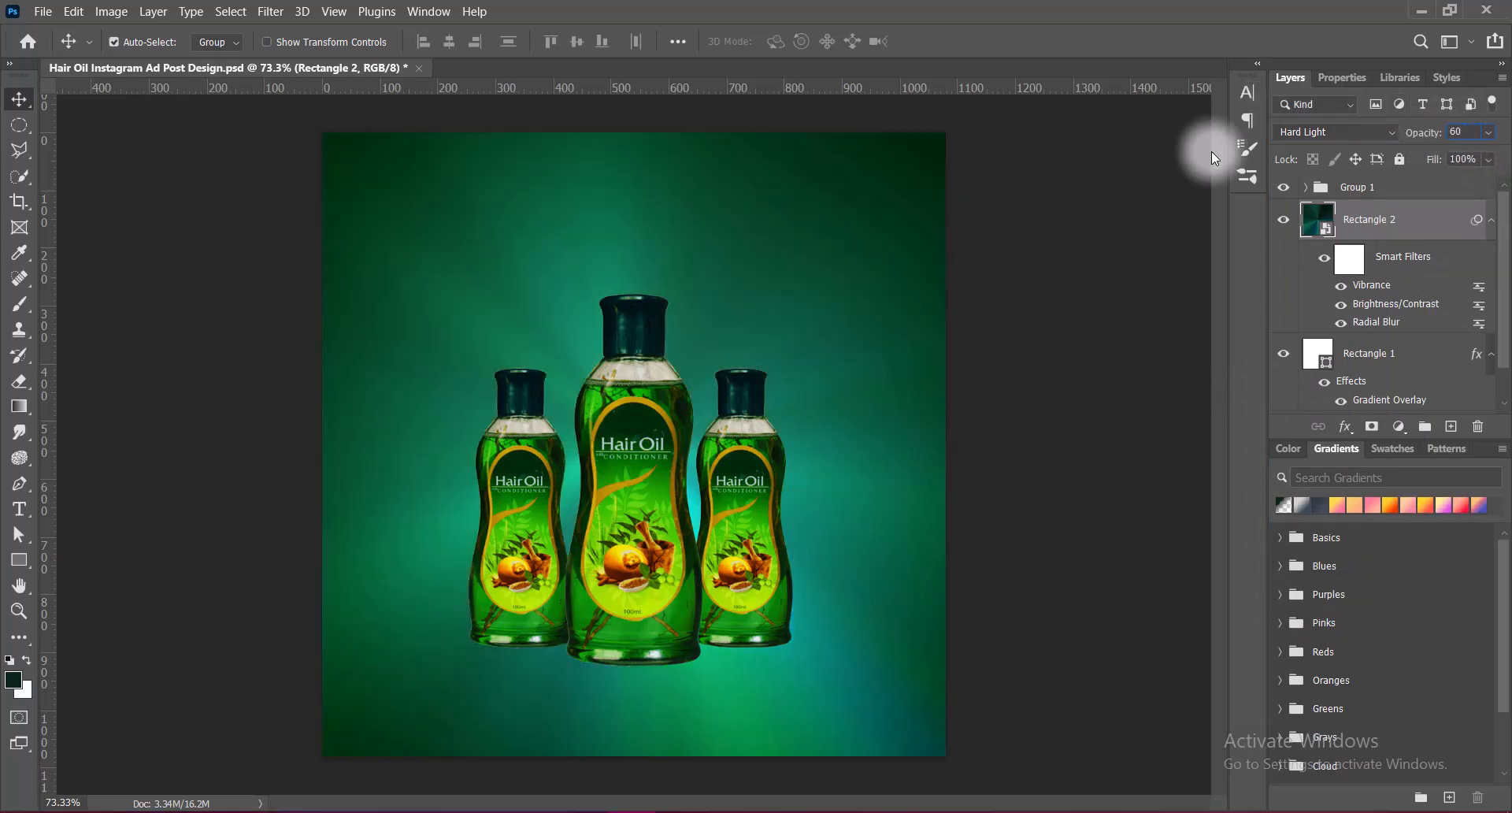
{"action": "type", "text": "75"}
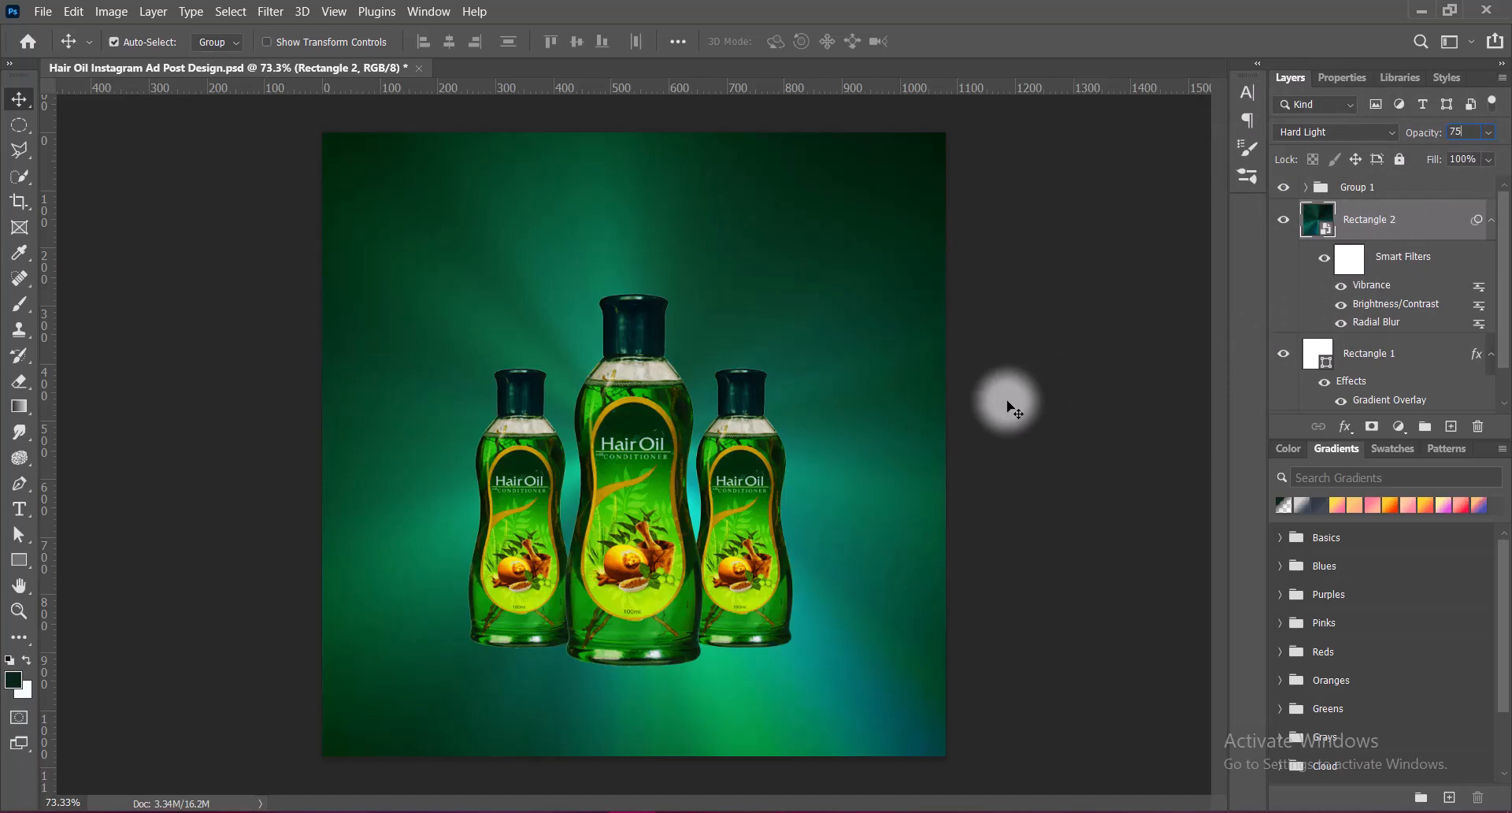
Brighten the ray layer's midtones with Curves, raising RGB input 128 to output 142.
{"action": "left_click", "coordinate": [111, 11]}
{"action": "mouse_move", "coordinate": [157, 58]}
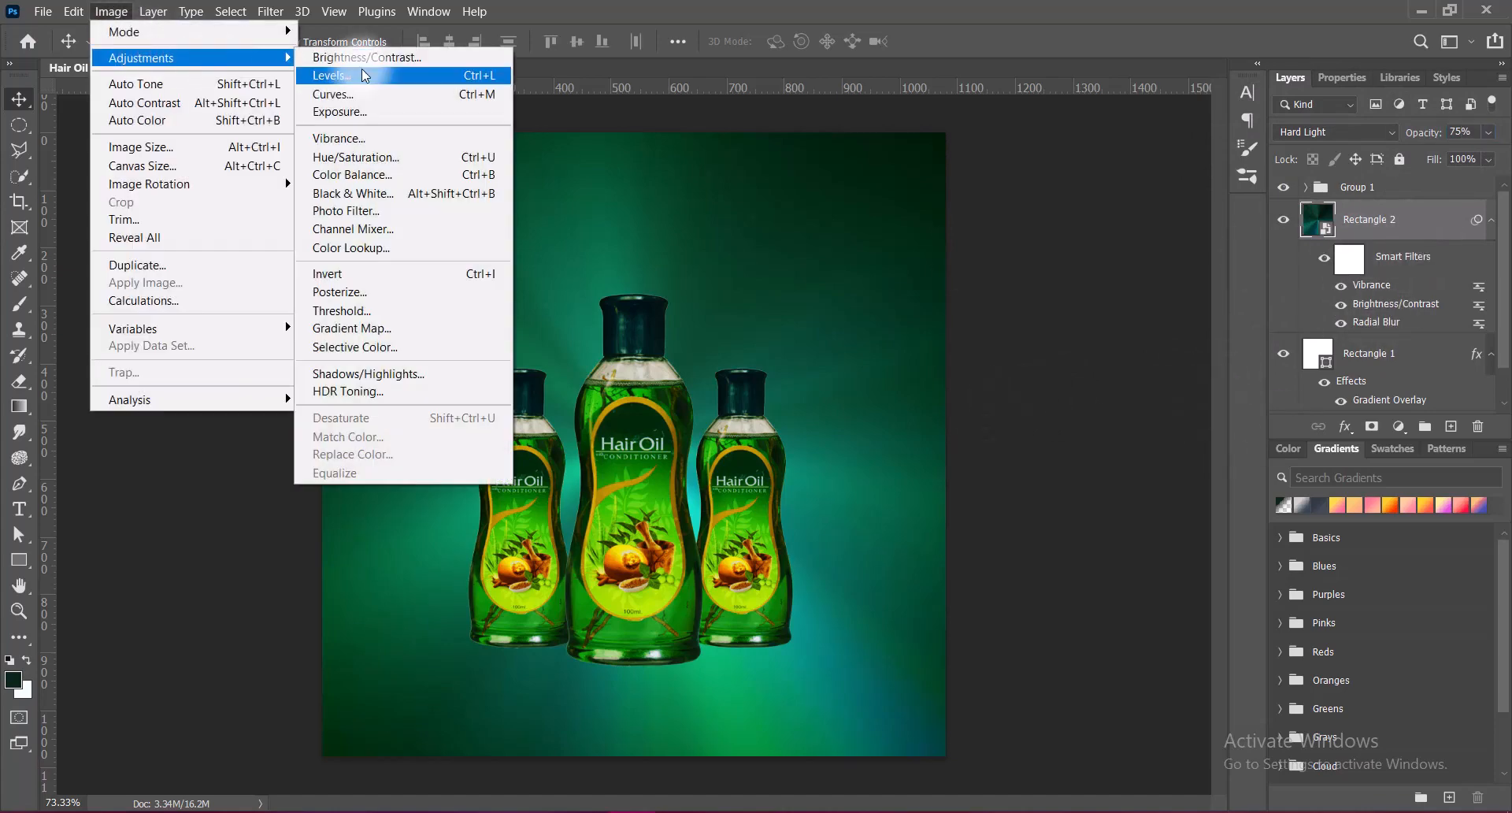
{"action": "left_click", "coordinate": [361, 93]}
{"action": "left_click_drag", "start_coordinate": [788, 107], "coordinate": [1320, 89]}
{"action": "mouse_move", "coordinate": [1173, 307]}
{"action": "left_mouse_down"}
{"action": "mouse_move", "coordinate": [1172, 286]}
{"action": "mouse_move", "coordinate": [1168, 338]}
{"action": "mouse_move", "coordinate": [1175, 293]}
{"action": "left_mouse_up"}
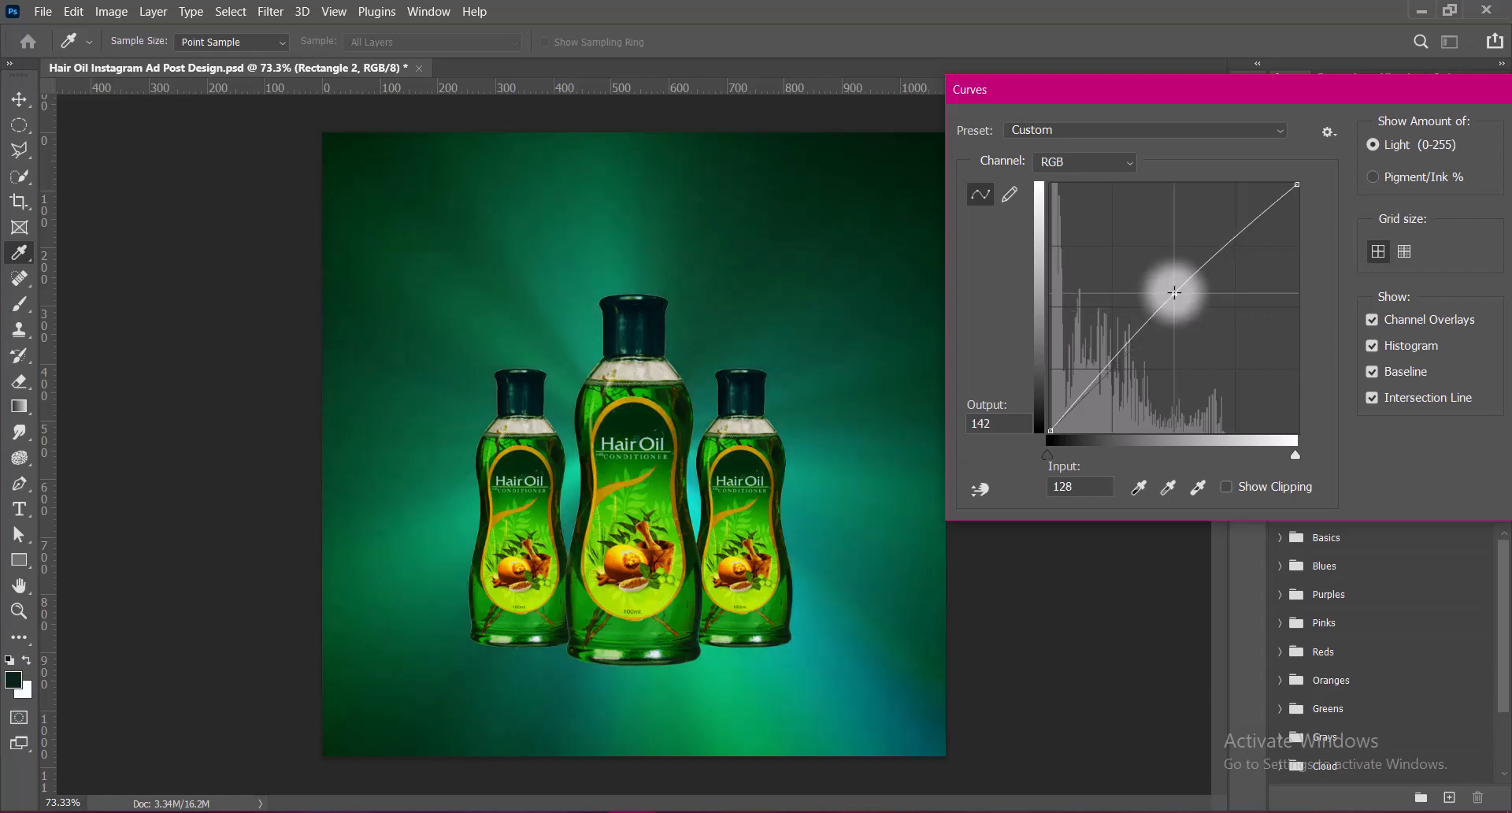
{"action": "left_click_drag", "start_coordinate": [1277, 92], "coordinate": [1091, 91]}
{"action": "left_click", "coordinate": [1377, 144]}
Paste the cut-out of the long-haired woman behind the bottles and place it along the canvas's lower left.
{"action": "key", "text": "v"}
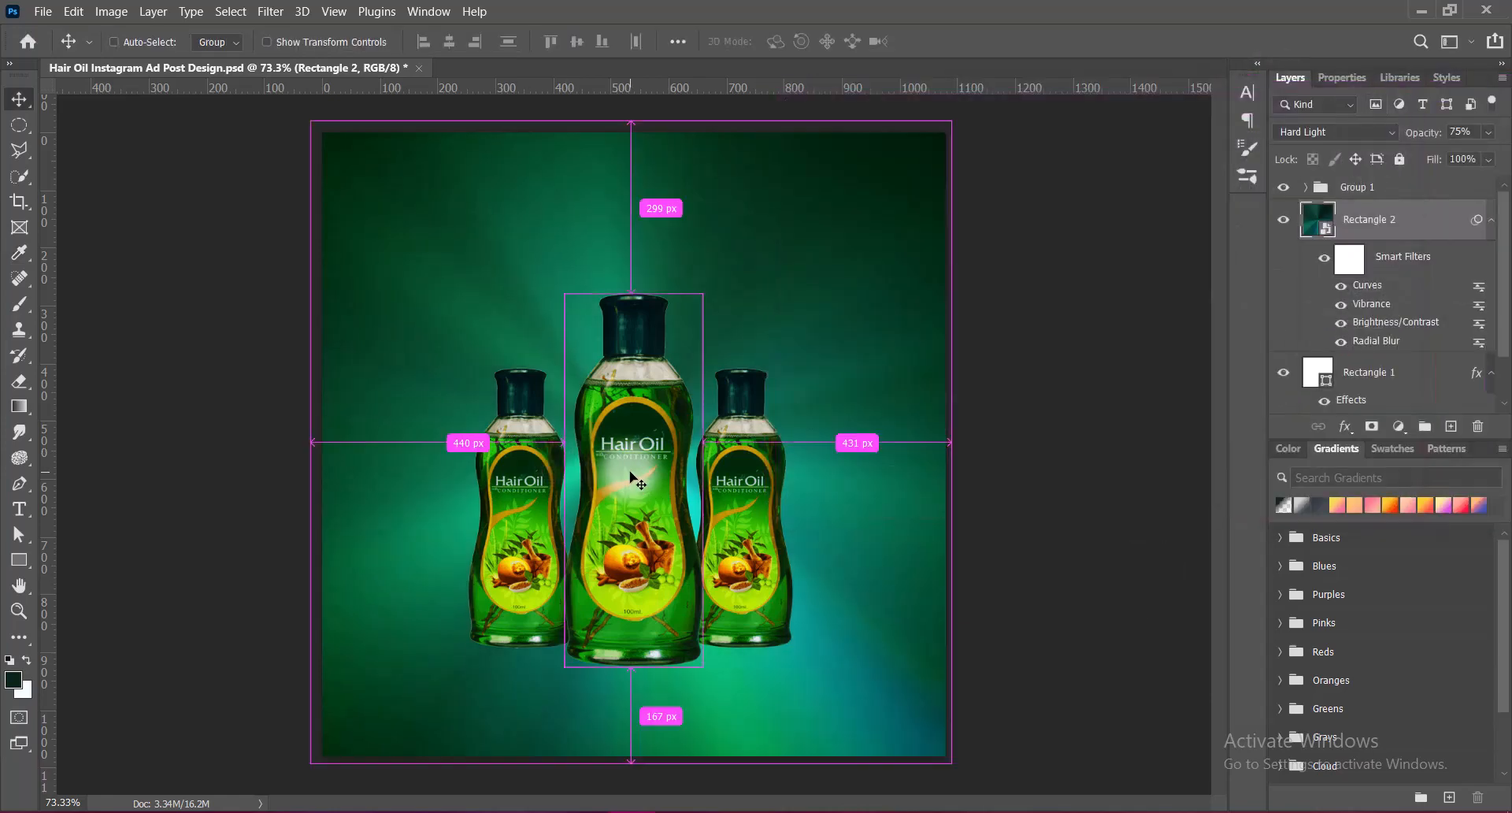
{"action": "key", "text": "ctrl+v"}
{"action": "left_click_drag", "start_coordinate": [443, 354], "coordinate": [463, 405]}
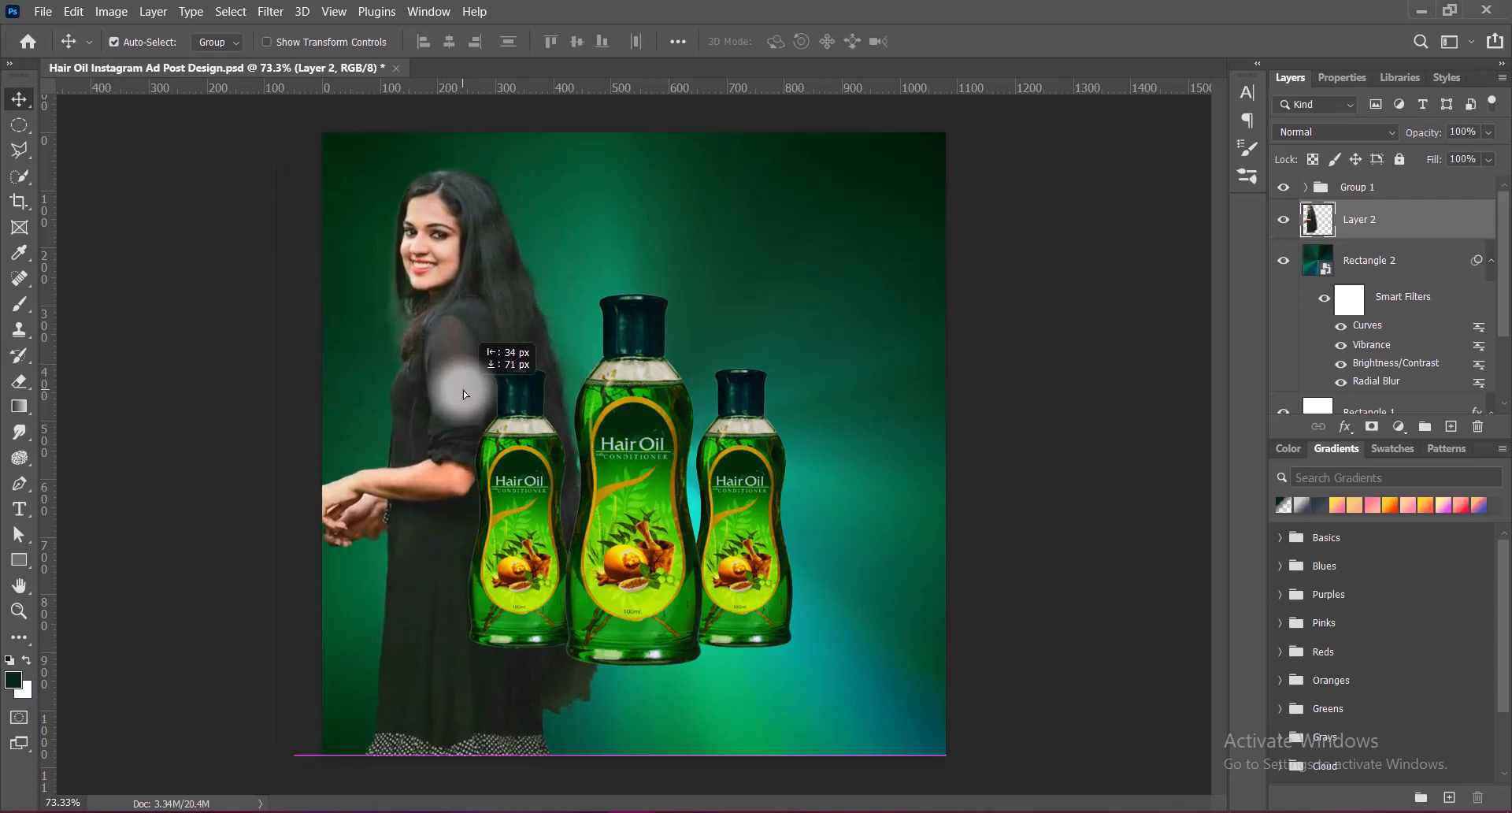
Boost the colors of the woman's layer with a Vibrance adjustment.
{"action": "left_click", "coordinate": [111, 11]}
{"action": "mouse_move", "coordinate": [134, 49]}
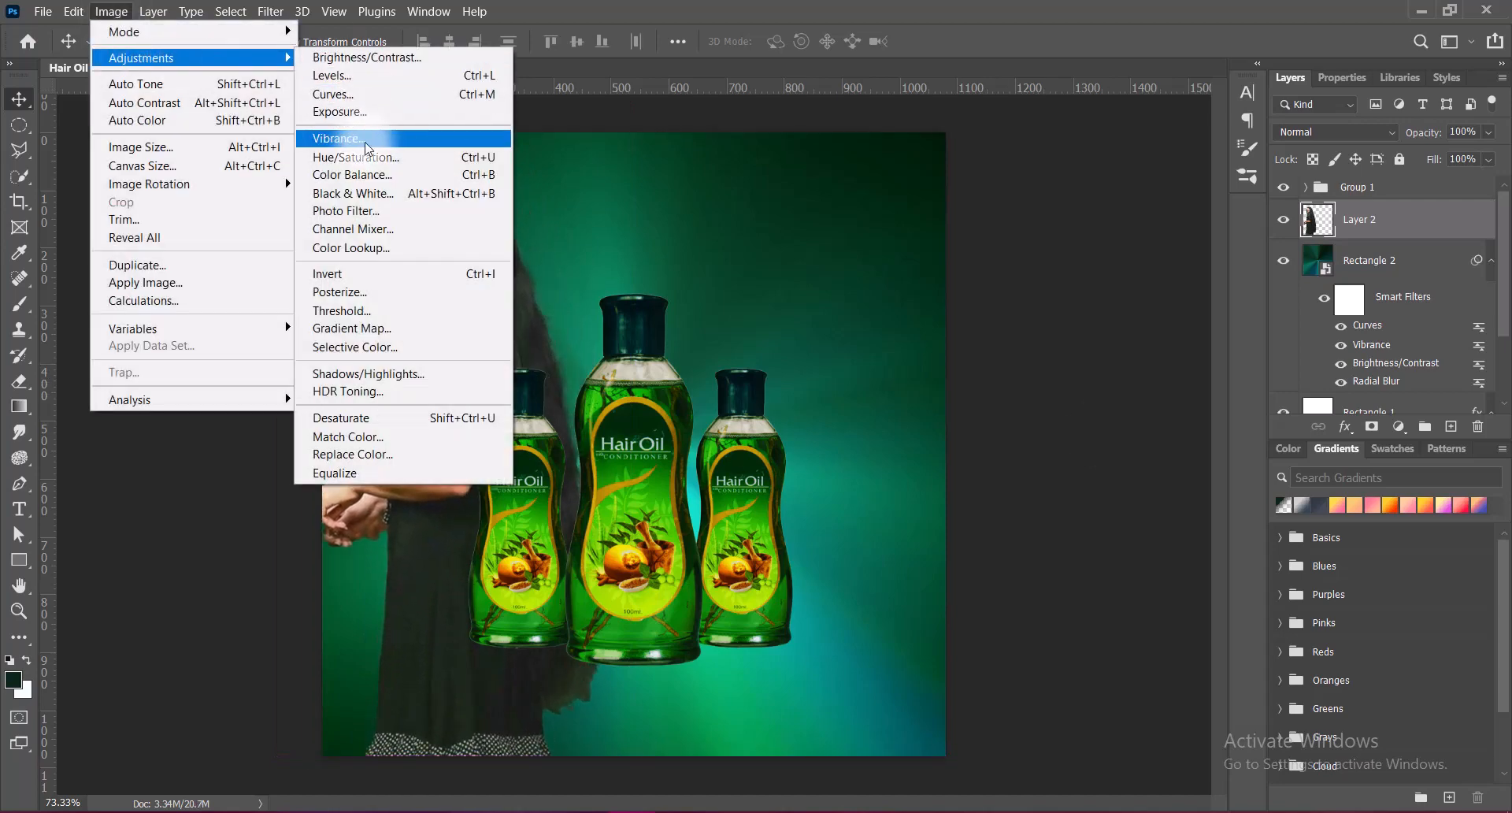
{"action": "left_click", "coordinate": [347, 139]}
{"action": "left_click", "coordinate": [1260, 135]}
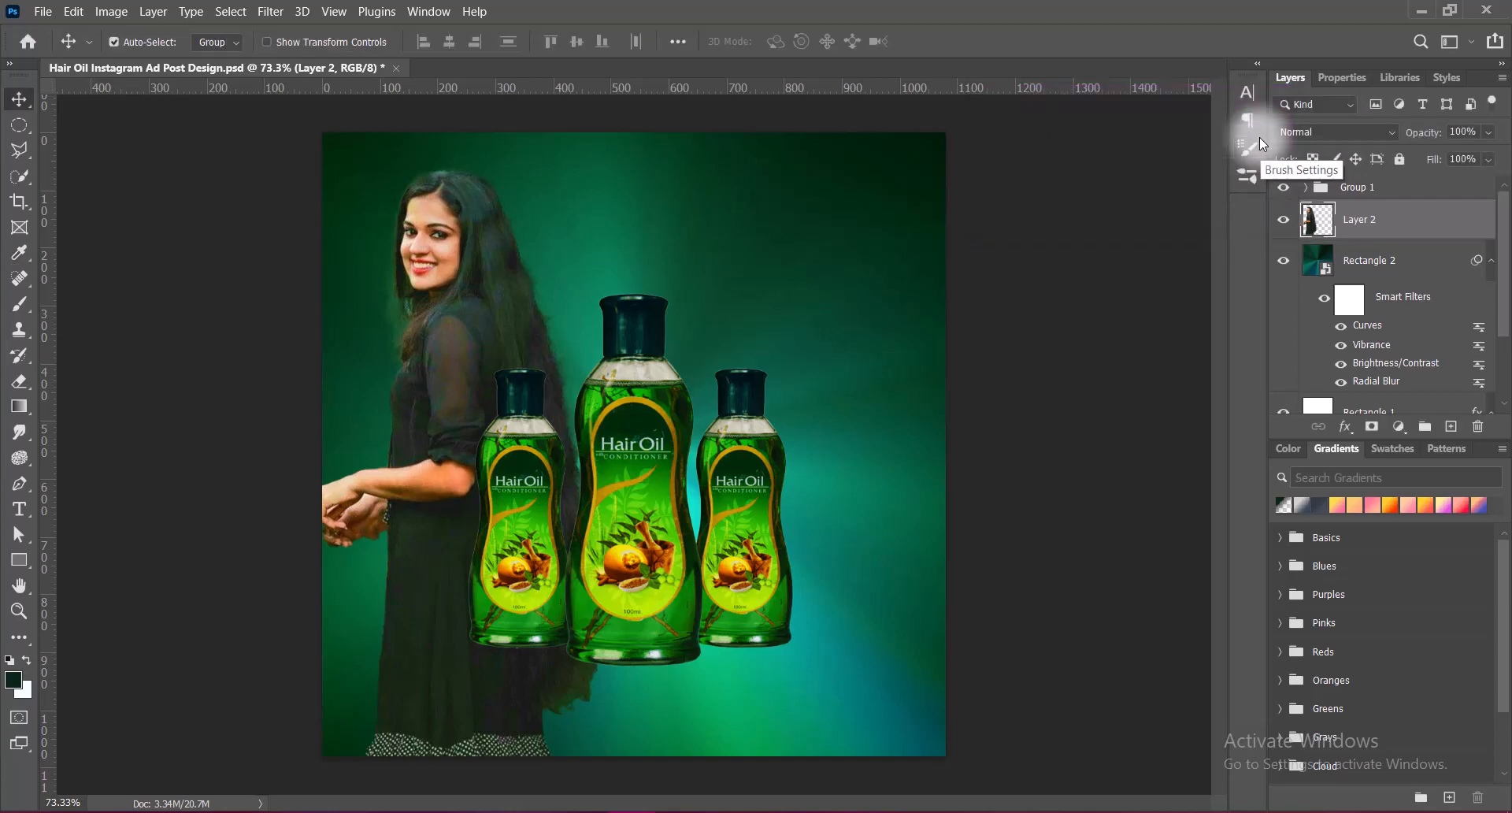
Apply the Increase Saturation preset (+10) of Hue/Saturation to the woman's layer.
{"action": "left_click", "coordinate": [111, 11]}
{"action": "mouse_move", "coordinate": [283, 61]}
{"action": "left_click", "coordinate": [356, 157]}
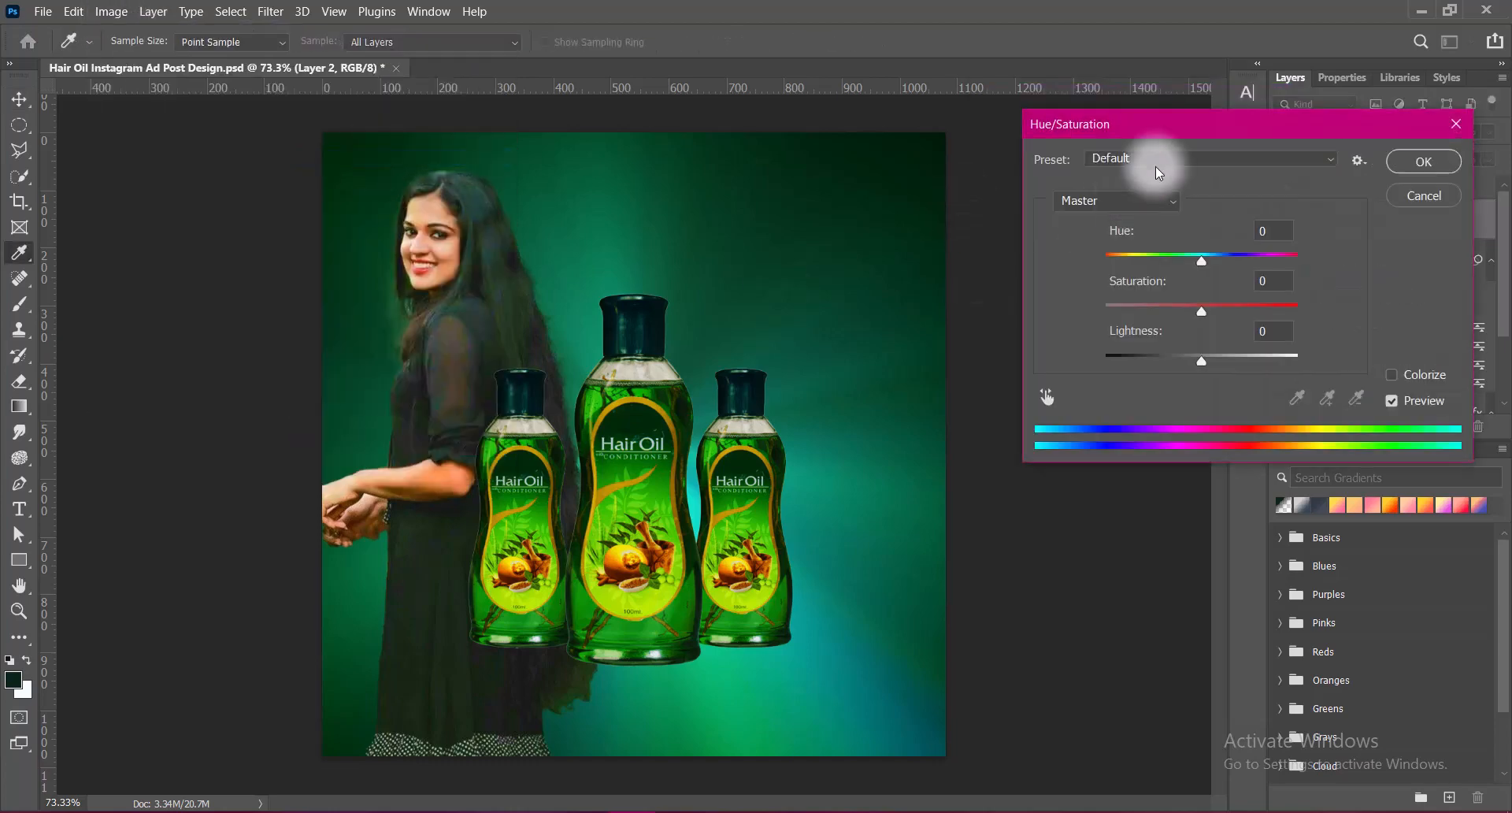
{"action": "left_click", "coordinate": [1158, 160]}
{"action": "left_click", "coordinate": [1126, 284]}
{"action": "left_click", "coordinate": [1142, 159]}
{"action": "left_click", "coordinate": [1146, 250]}
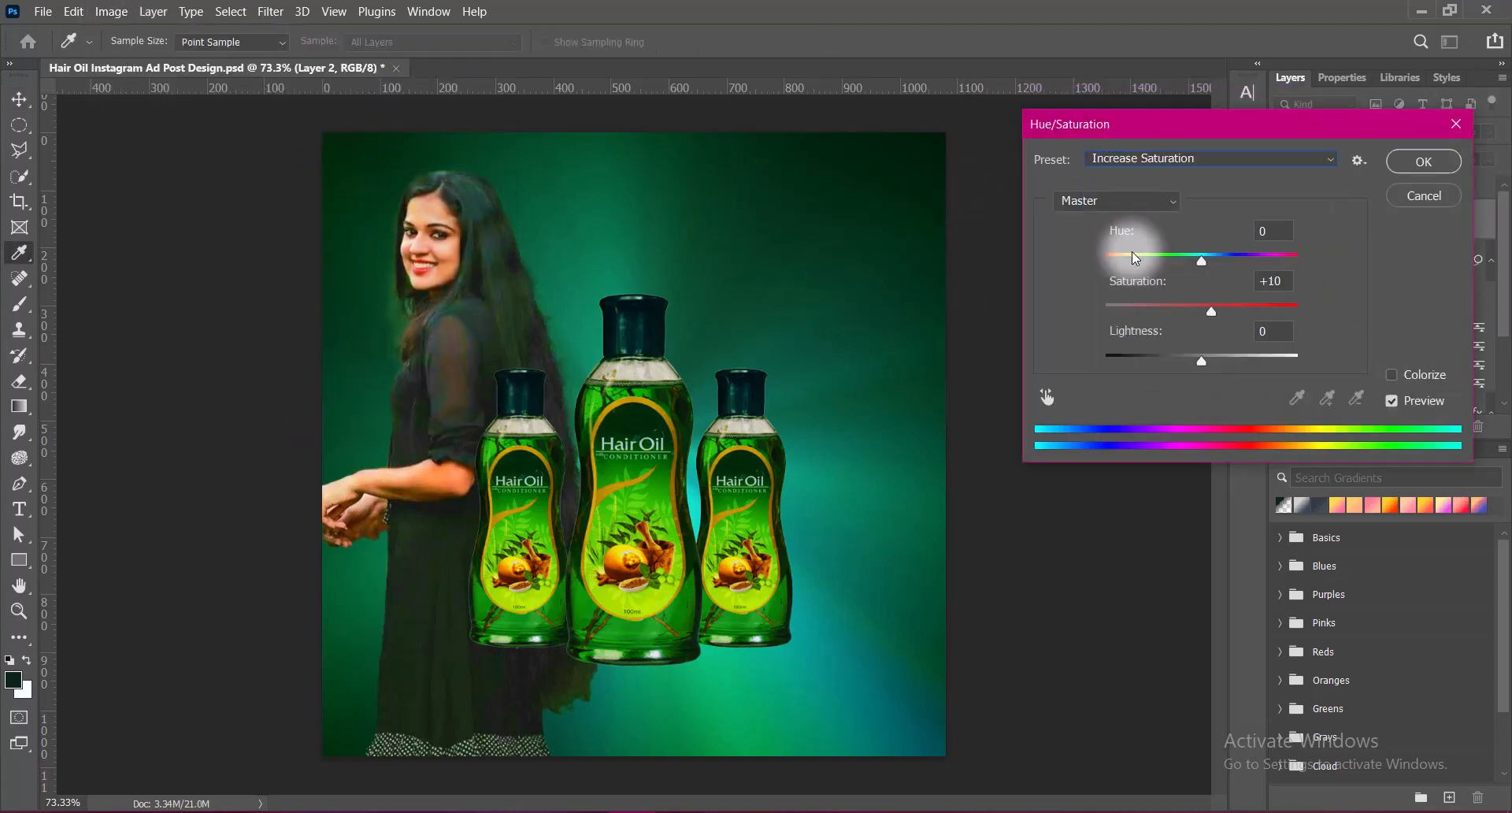
{"action": "left_click", "coordinate": [1427, 161]}
Darken the woman's layer slightly by lowering the midpoint of its RGB curve.
{"action": "left_click", "coordinate": [111, 11]}
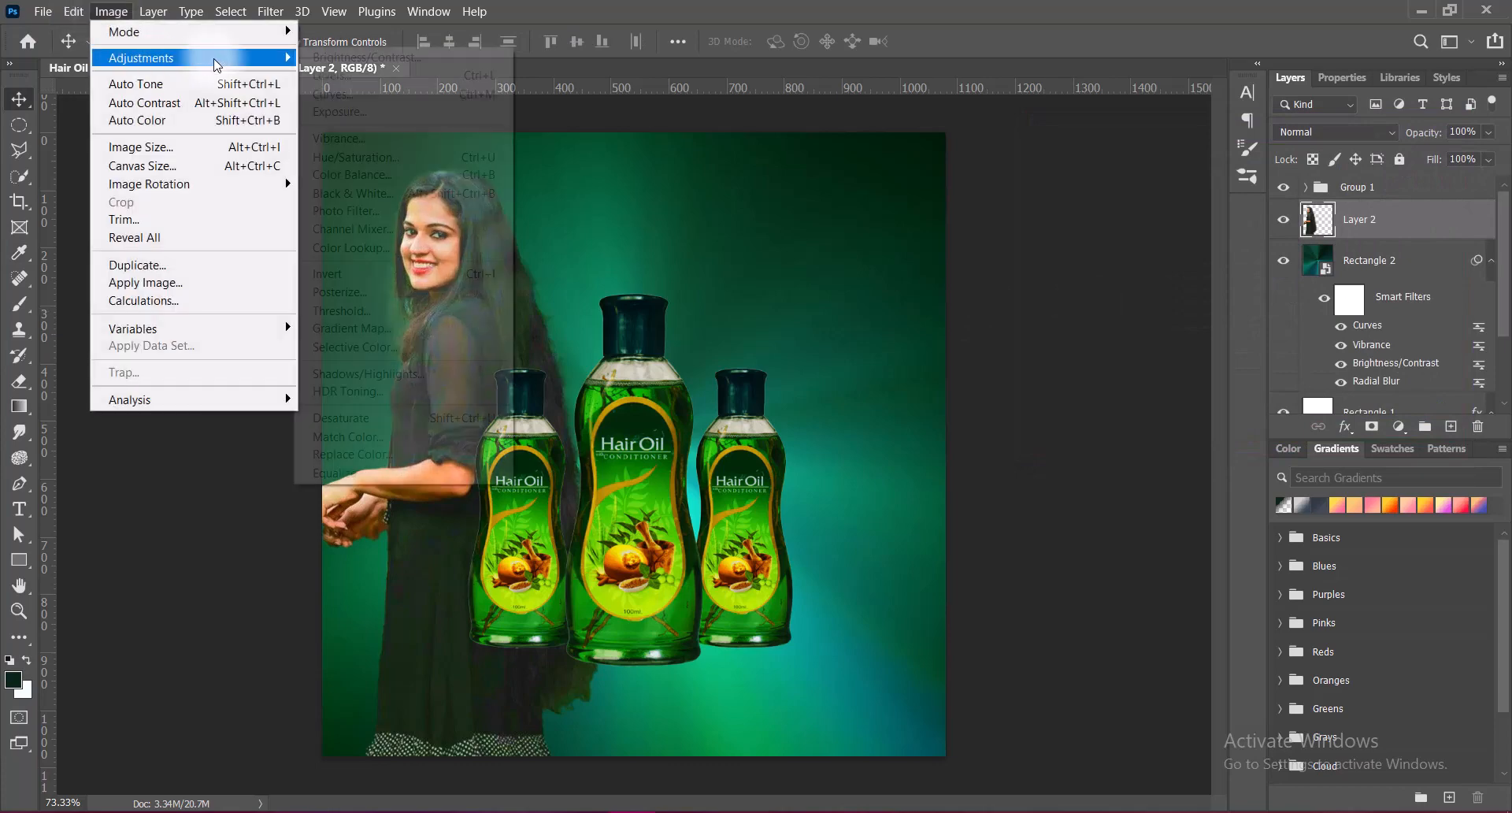
{"action": "mouse_move", "coordinate": [134, 58]}
{"action": "left_click", "coordinate": [346, 71]}
{"action": "left_click_drag", "start_coordinate": [773, 99], "coordinate": [1068, 96]}
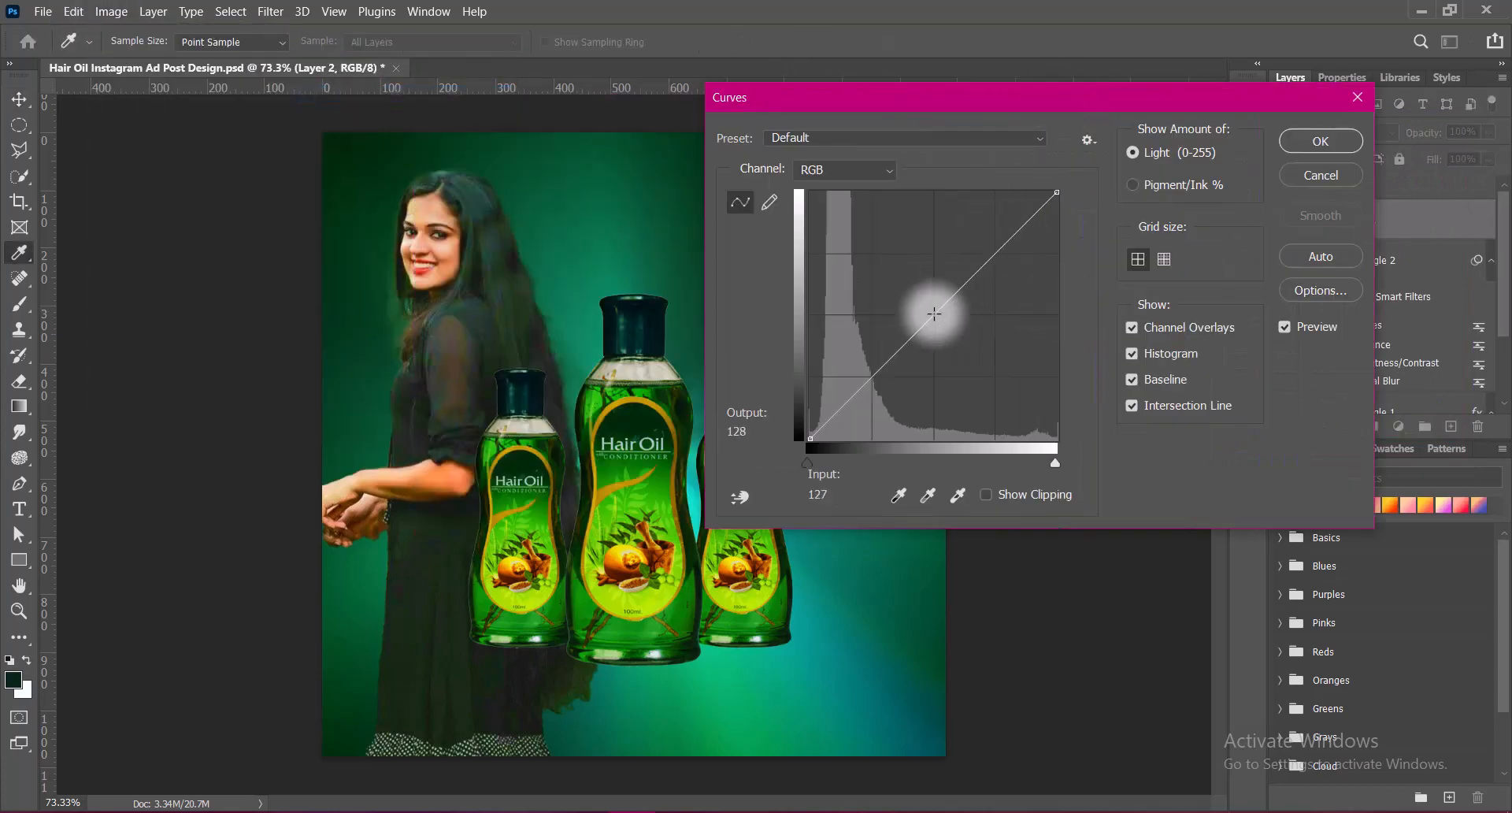
{"action": "mouse_move", "coordinate": [934, 315]}
{"action": "left_mouse_down"}
{"action": "mouse_move", "coordinate": [934, 340]}
{"action": "mouse_move", "coordinate": [934, 325]}
{"action": "left_mouse_up"}
{"action": "left_click", "coordinate": [1340, 141]}
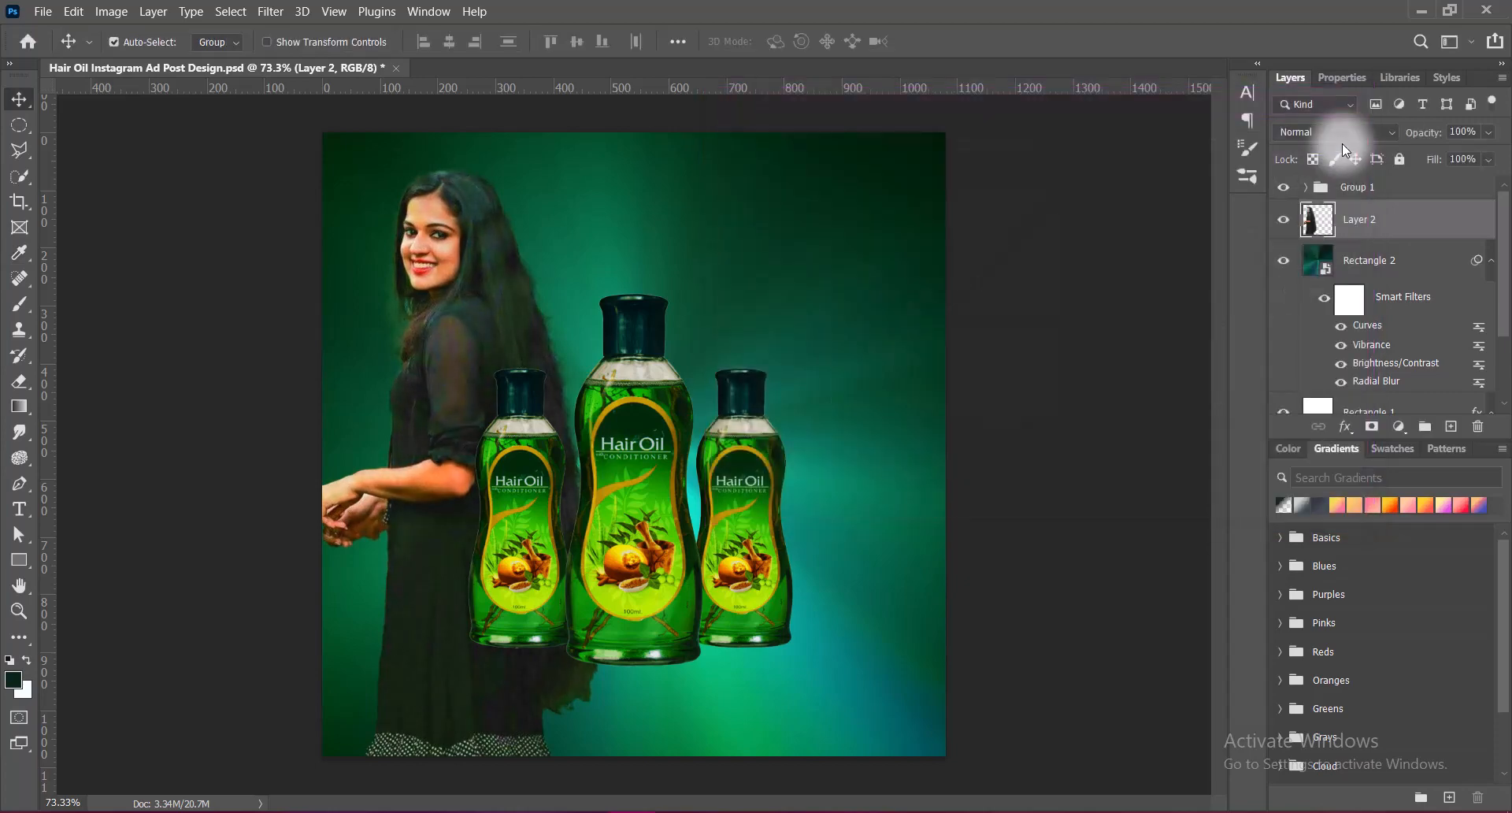
Move the bottle group to the canvas's right edge and shift the woman slightly left.
{"action": "left_click", "coordinate": [25, 382]}
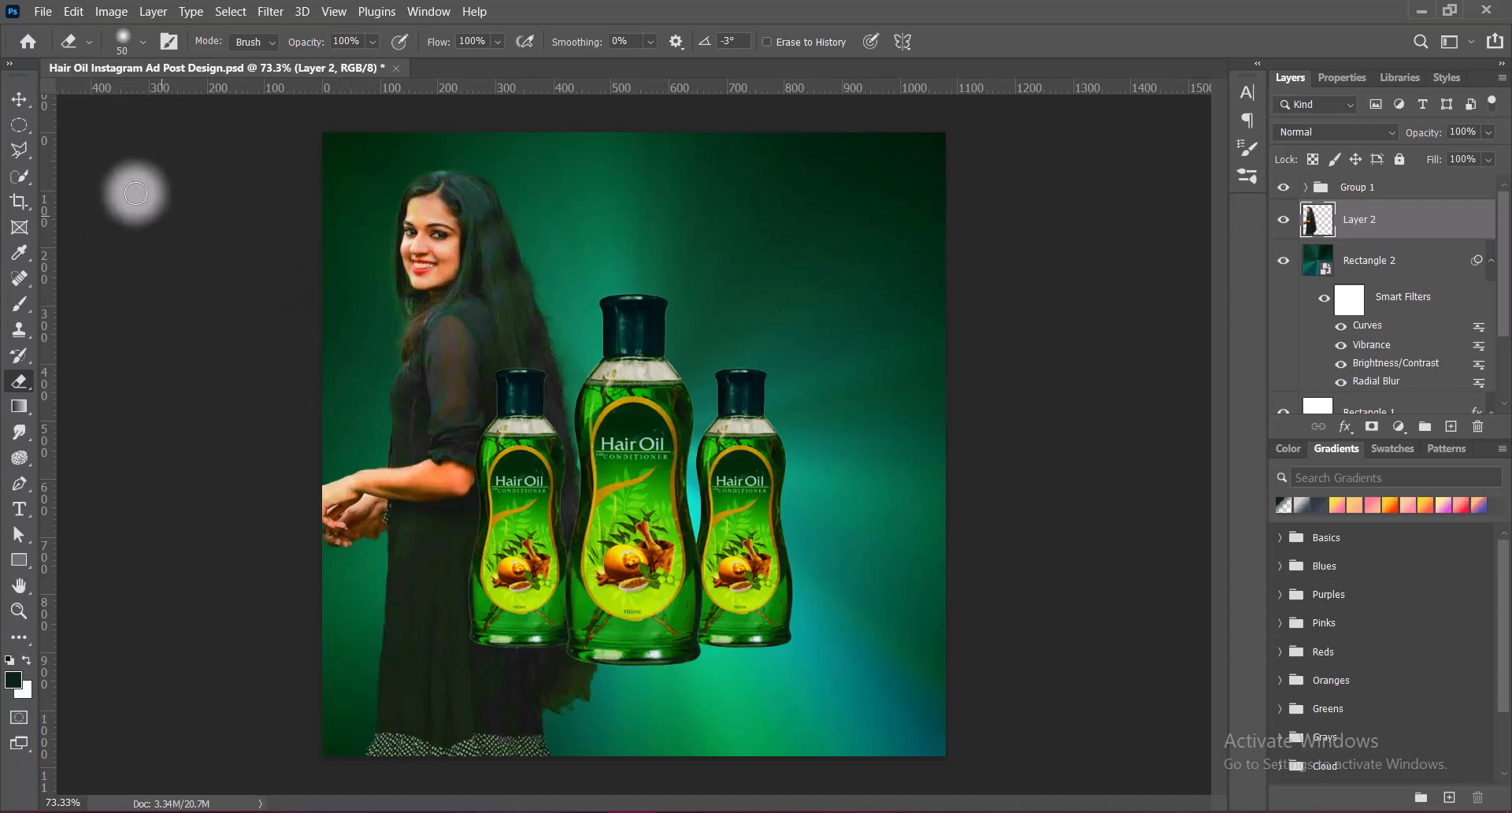
{"action": "left_click", "coordinate": [19, 99]}
{"action": "left_click_drag", "start_coordinate": [632, 504], "coordinate": [791, 506]}
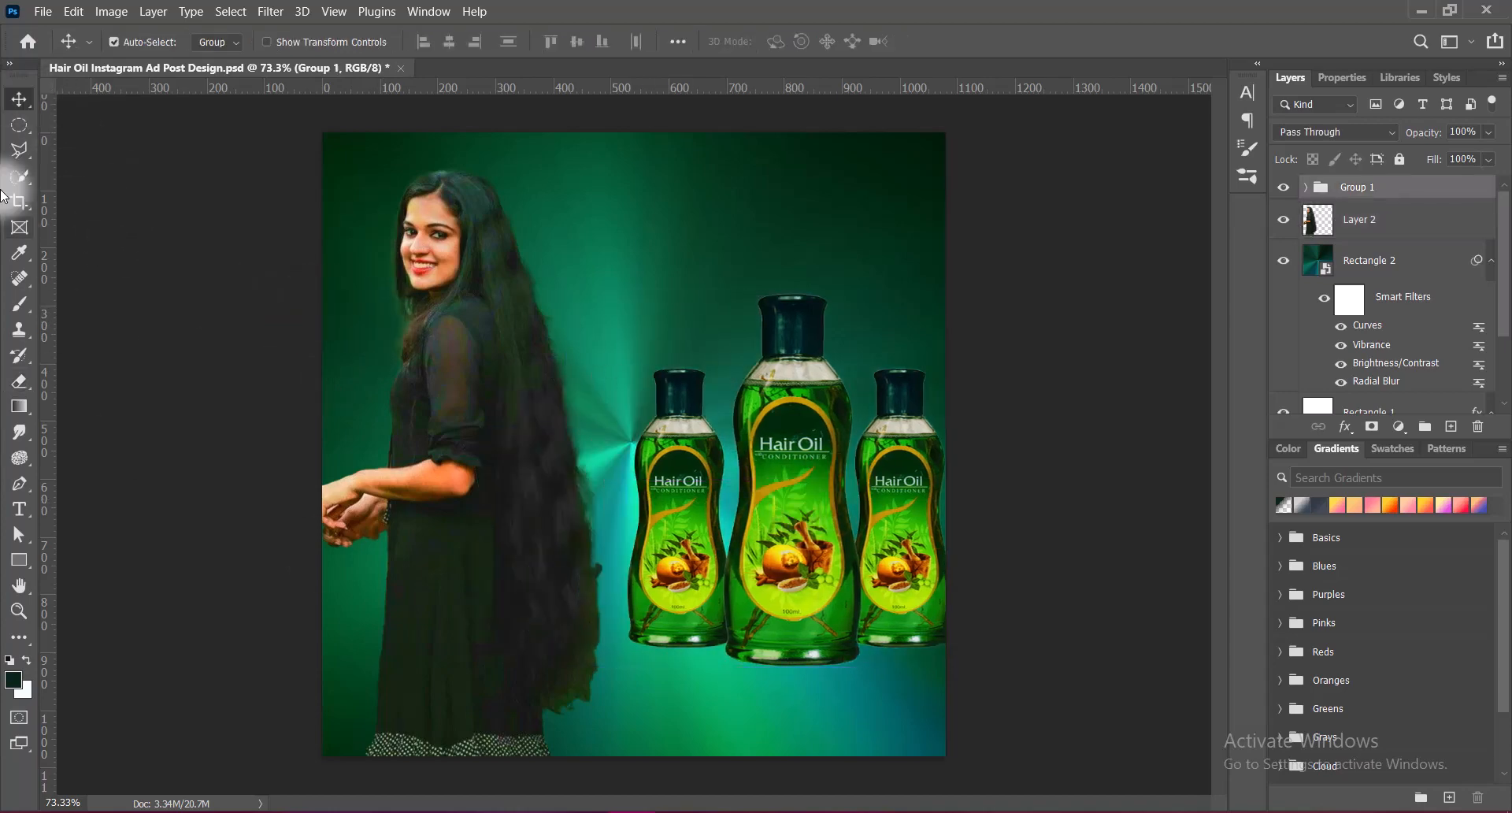
{"action": "left_click_drag", "start_coordinate": [517, 542], "coordinate": [450, 581]}
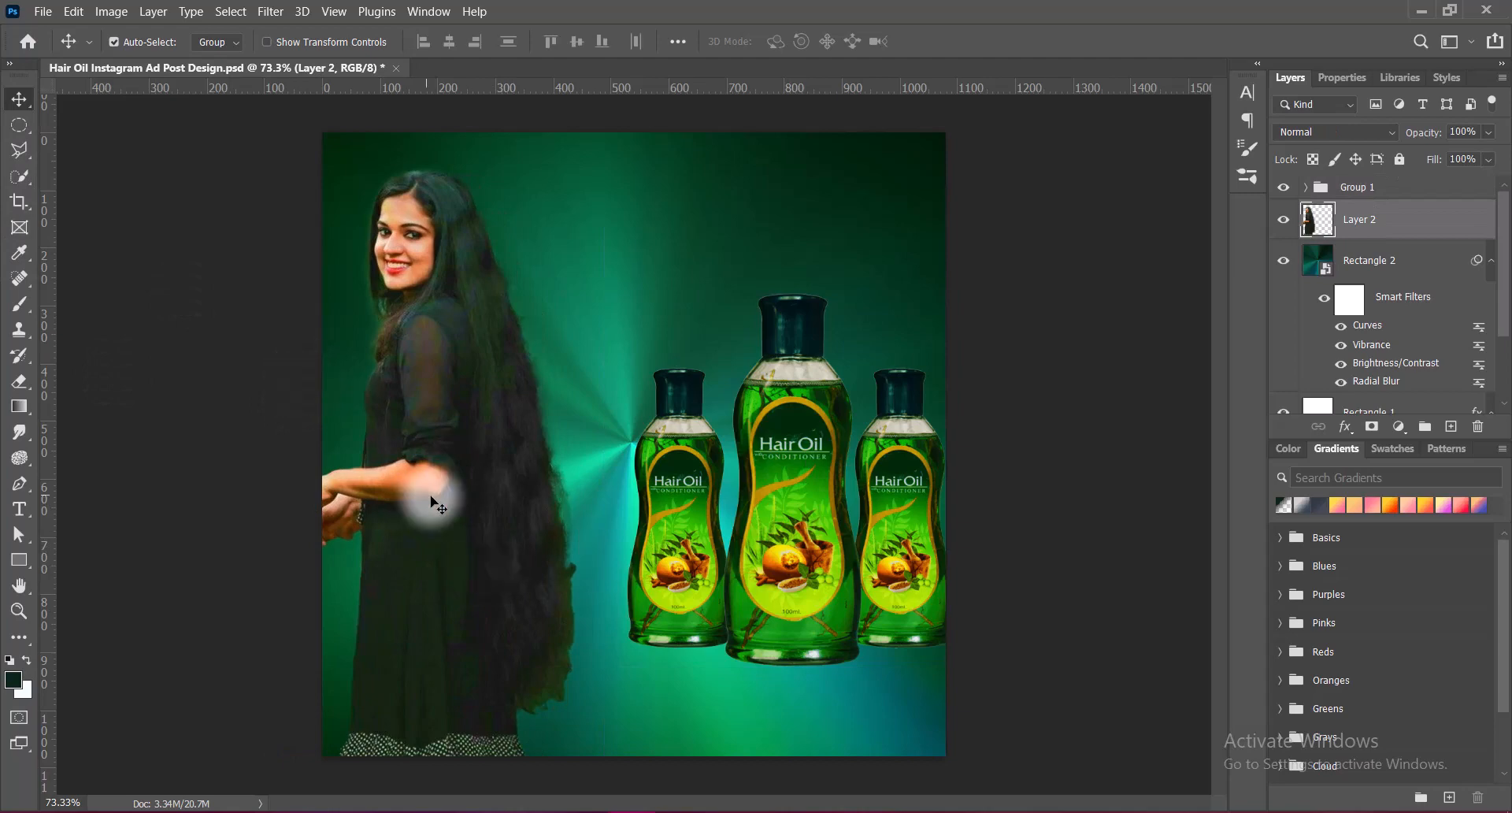
Erase the uneven lower edge of the woman's hair with a soft 50 px eraser and save the document.
{"action": "left_click", "coordinate": [17, 382]}
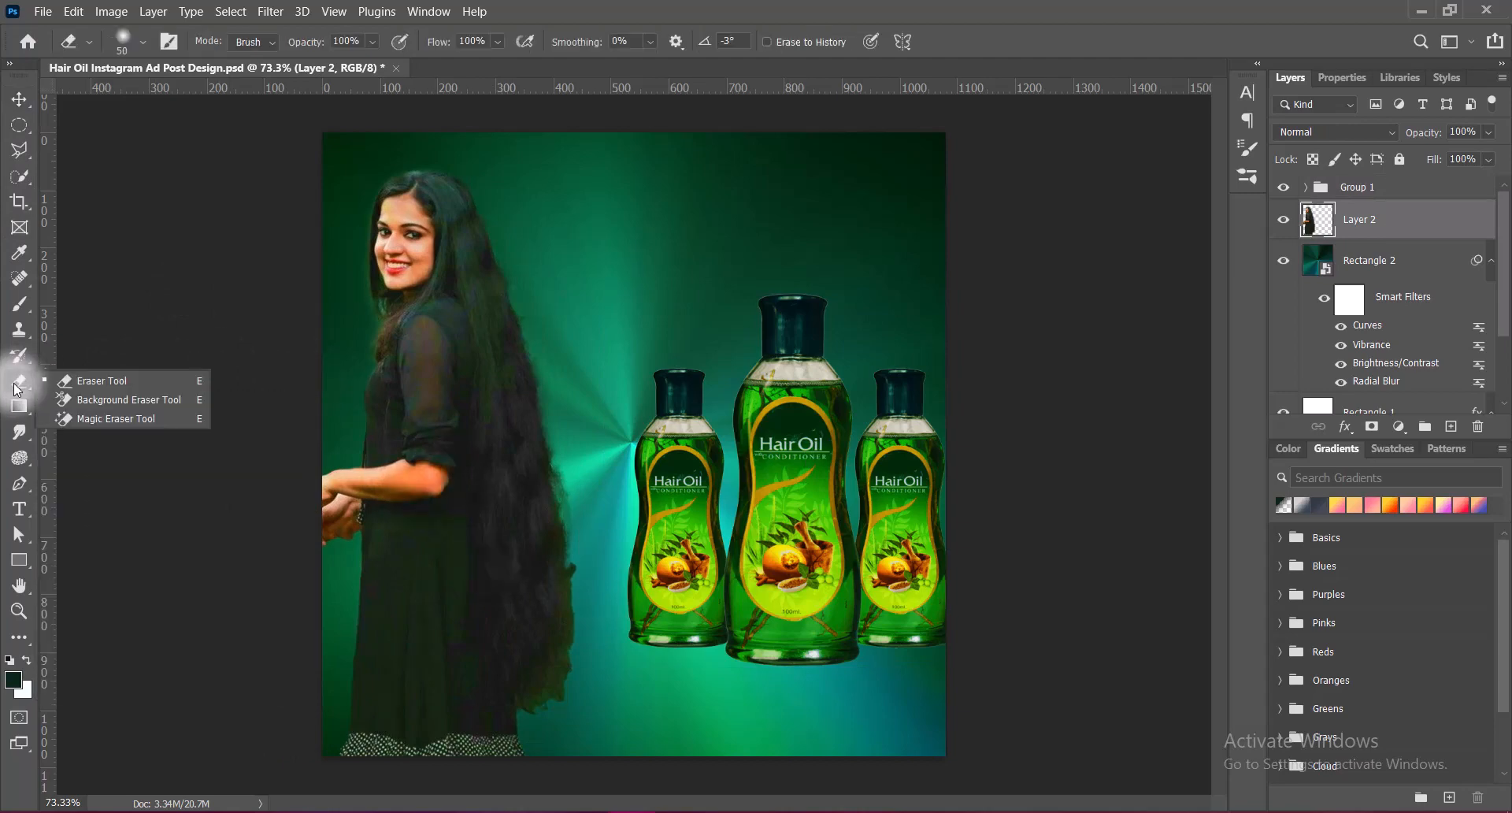
{"action": "left_click", "coordinate": [126, 380]}
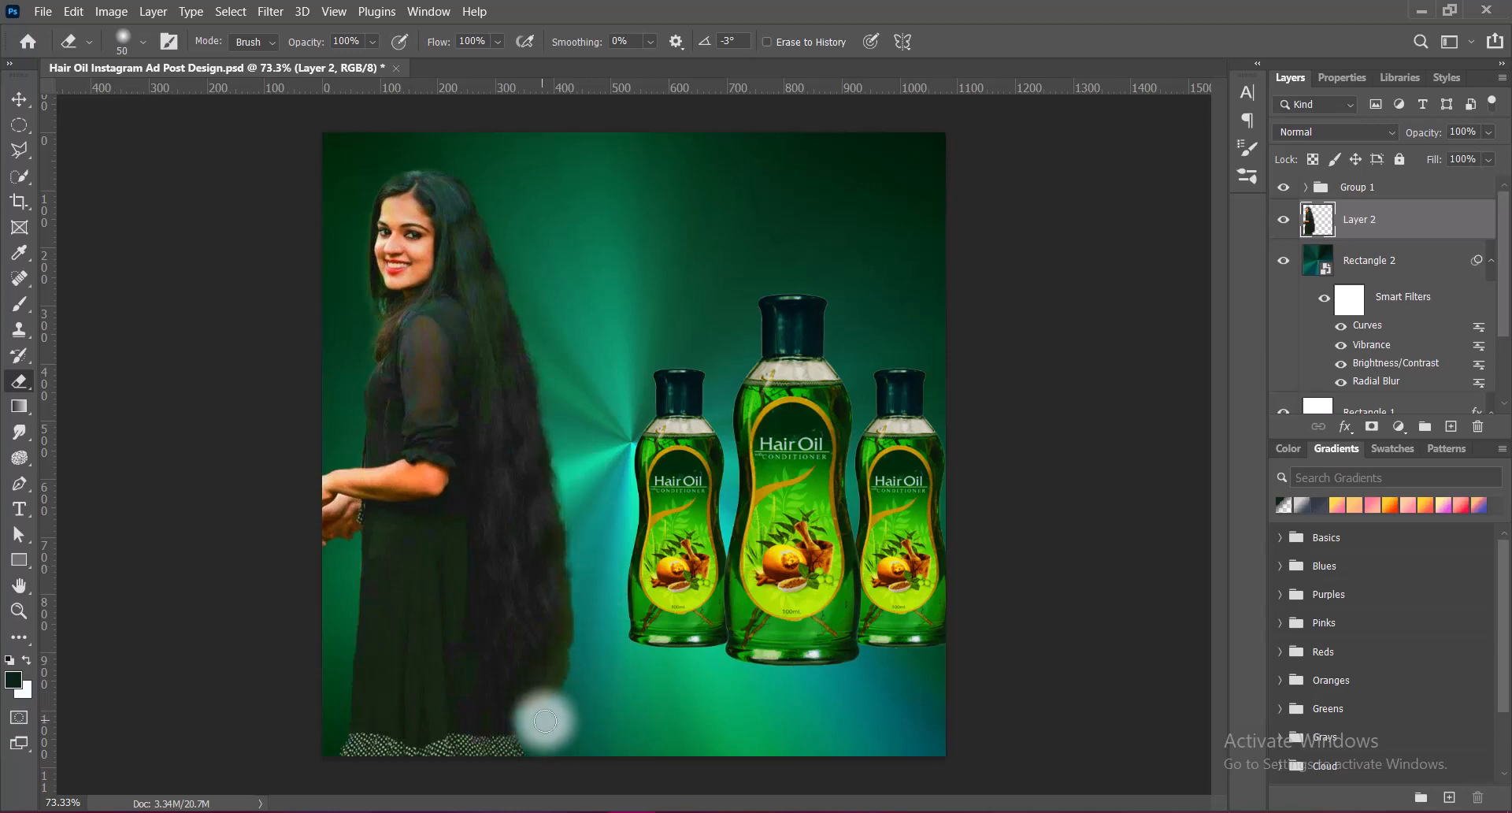
{"action": "left_click", "coordinate": [19, 98]}
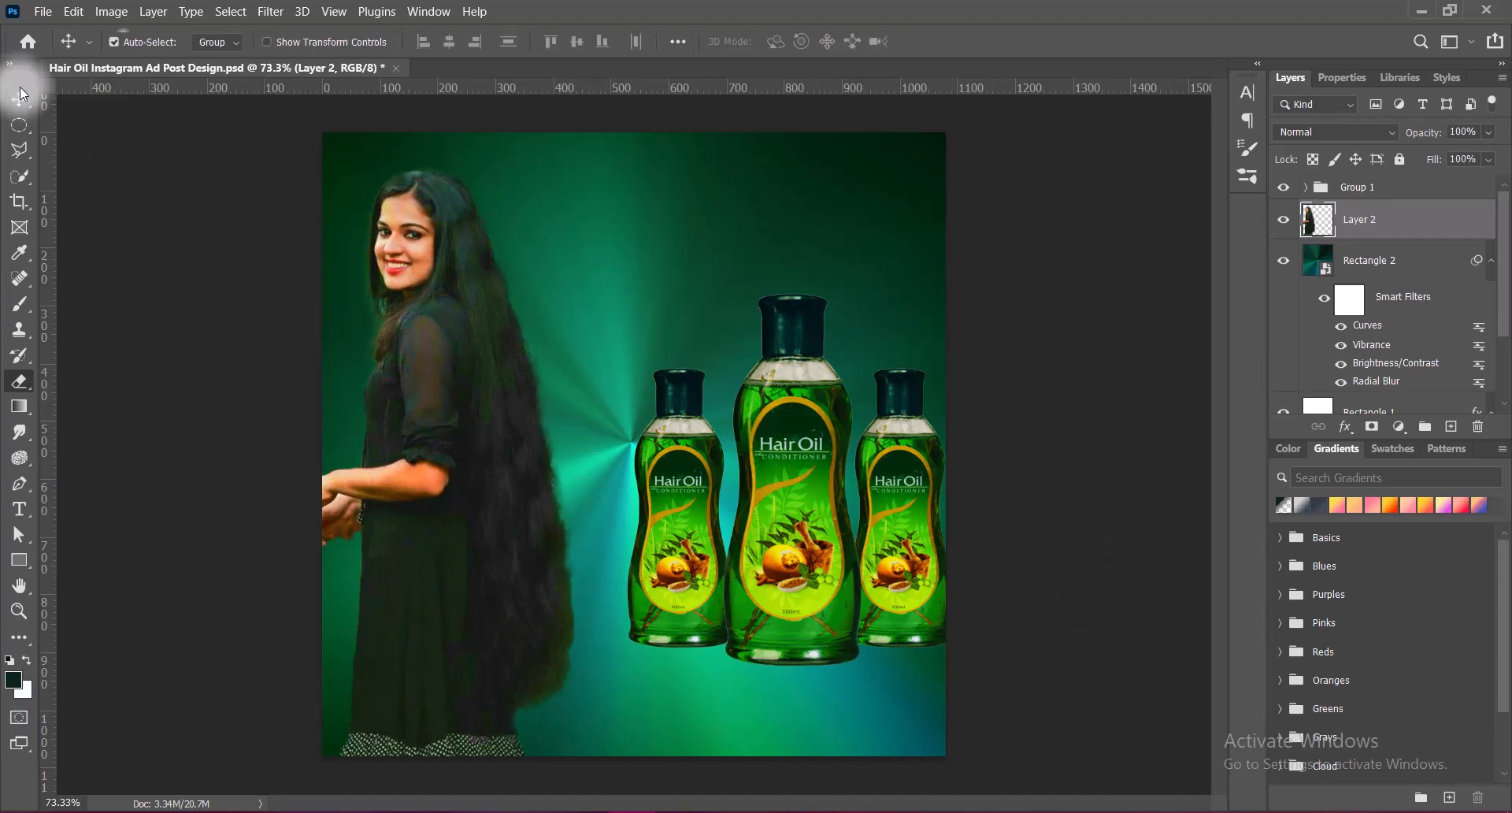
{"action": "key", "text": "ctrl+s"}
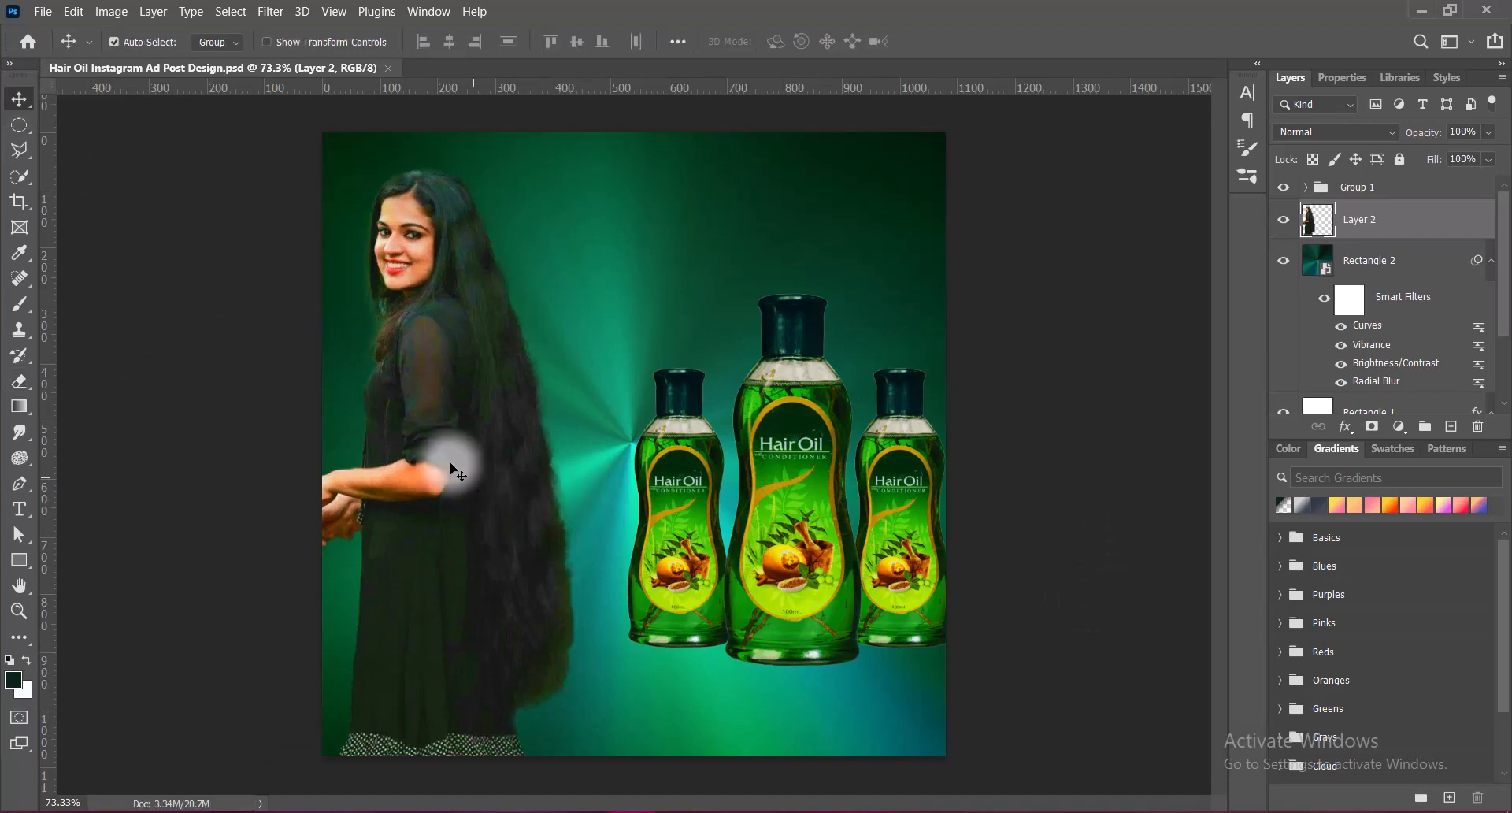
Shift the woman slightly right on the canvas and add an Outer Glow effect to her layer.
{"action": "left_click_drag", "start_coordinate": [430, 415], "coordinate": [443, 417]}
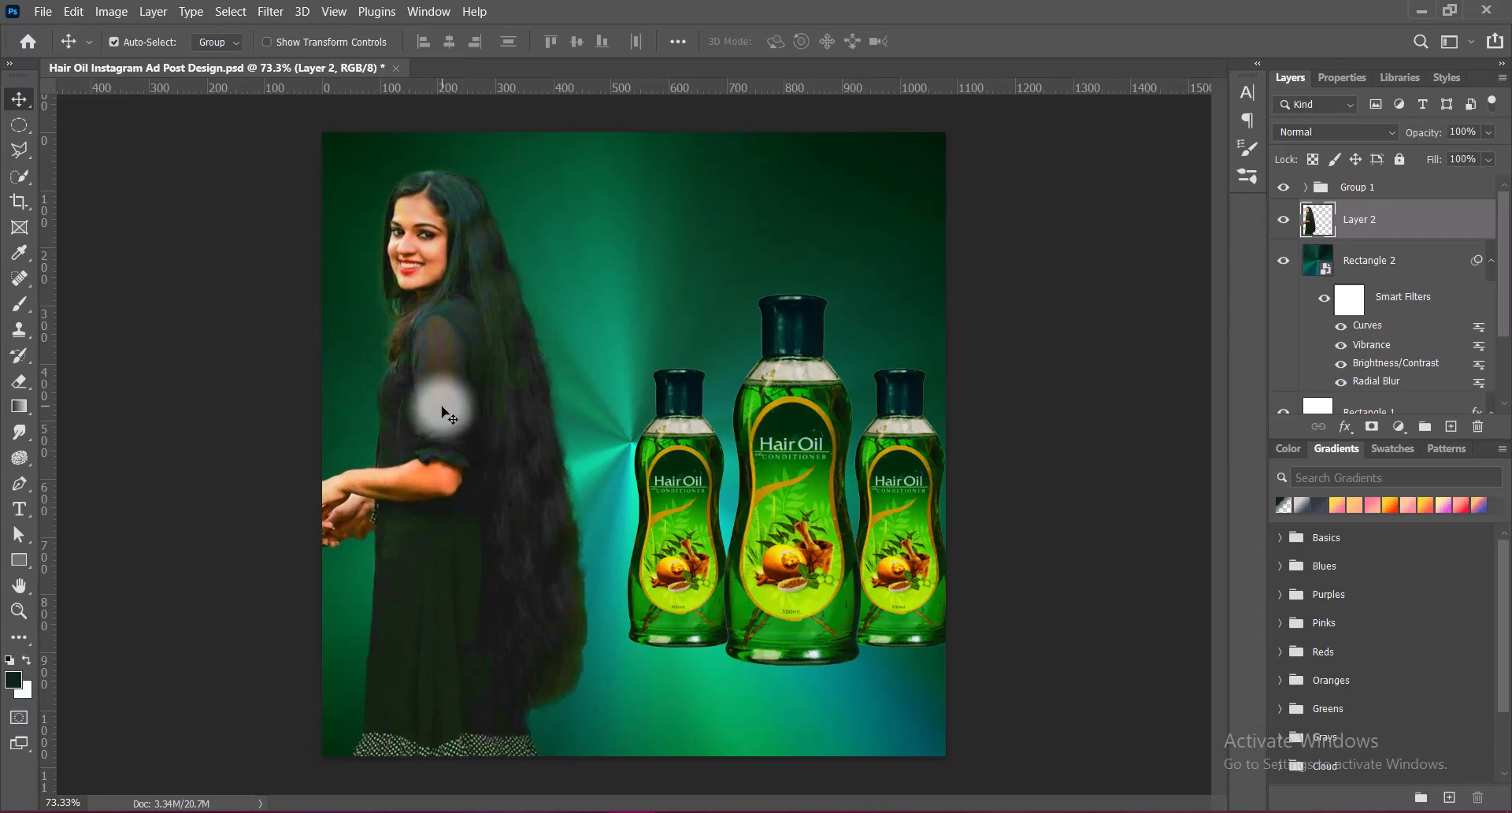
{"action": "left_click", "coordinate": [483, 475]}
{"action": "left_click", "coordinate": [1311, 211]}
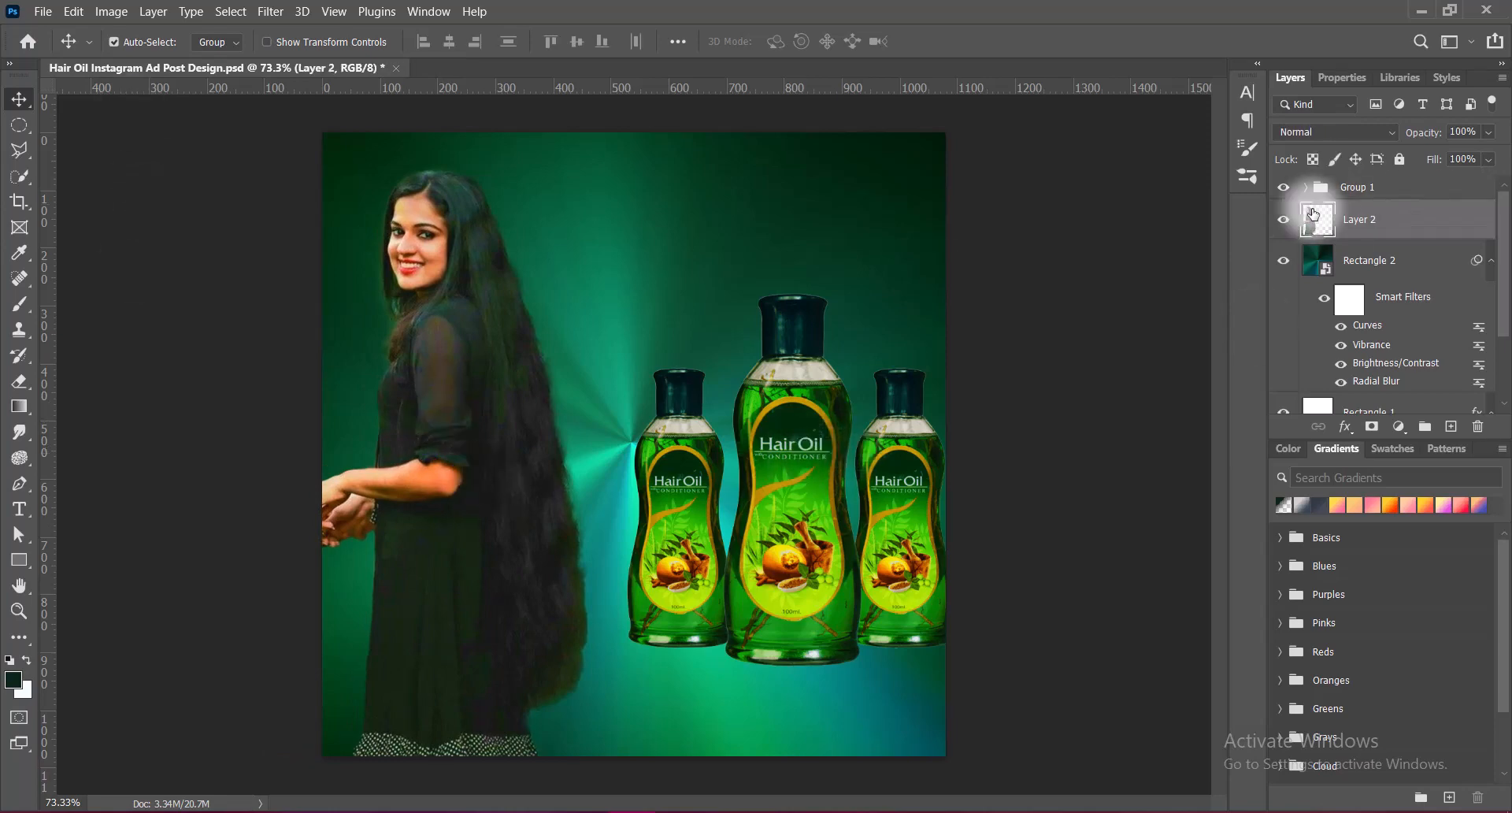
{"action": "right_click", "coordinate": [1309, 230]}
{"action": "left_click", "coordinate": [1306, 239]}
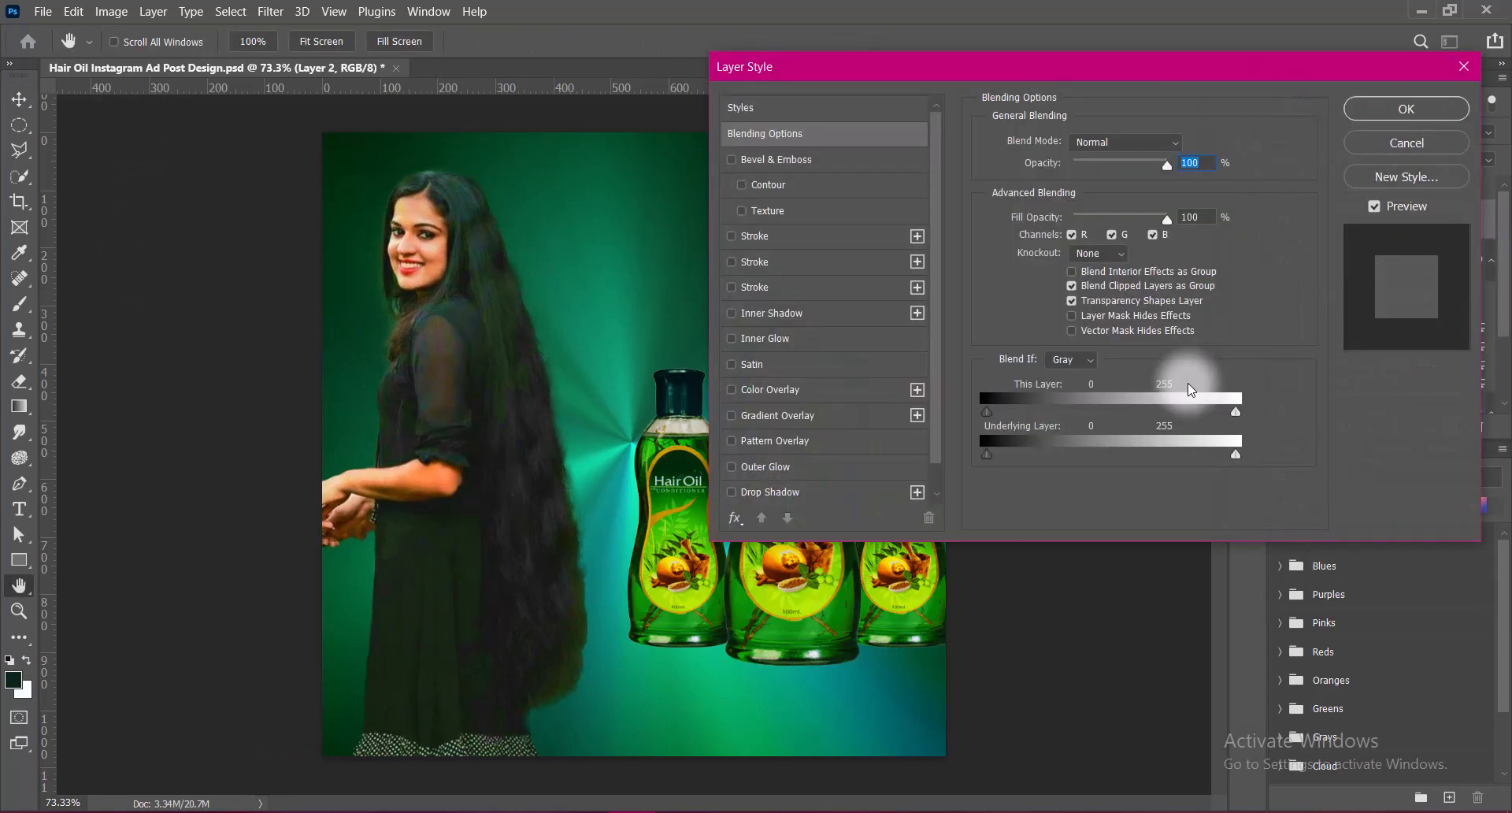
{"action": "left_click", "coordinate": [731, 466]}
{"action": "left_click", "coordinate": [756, 467]}
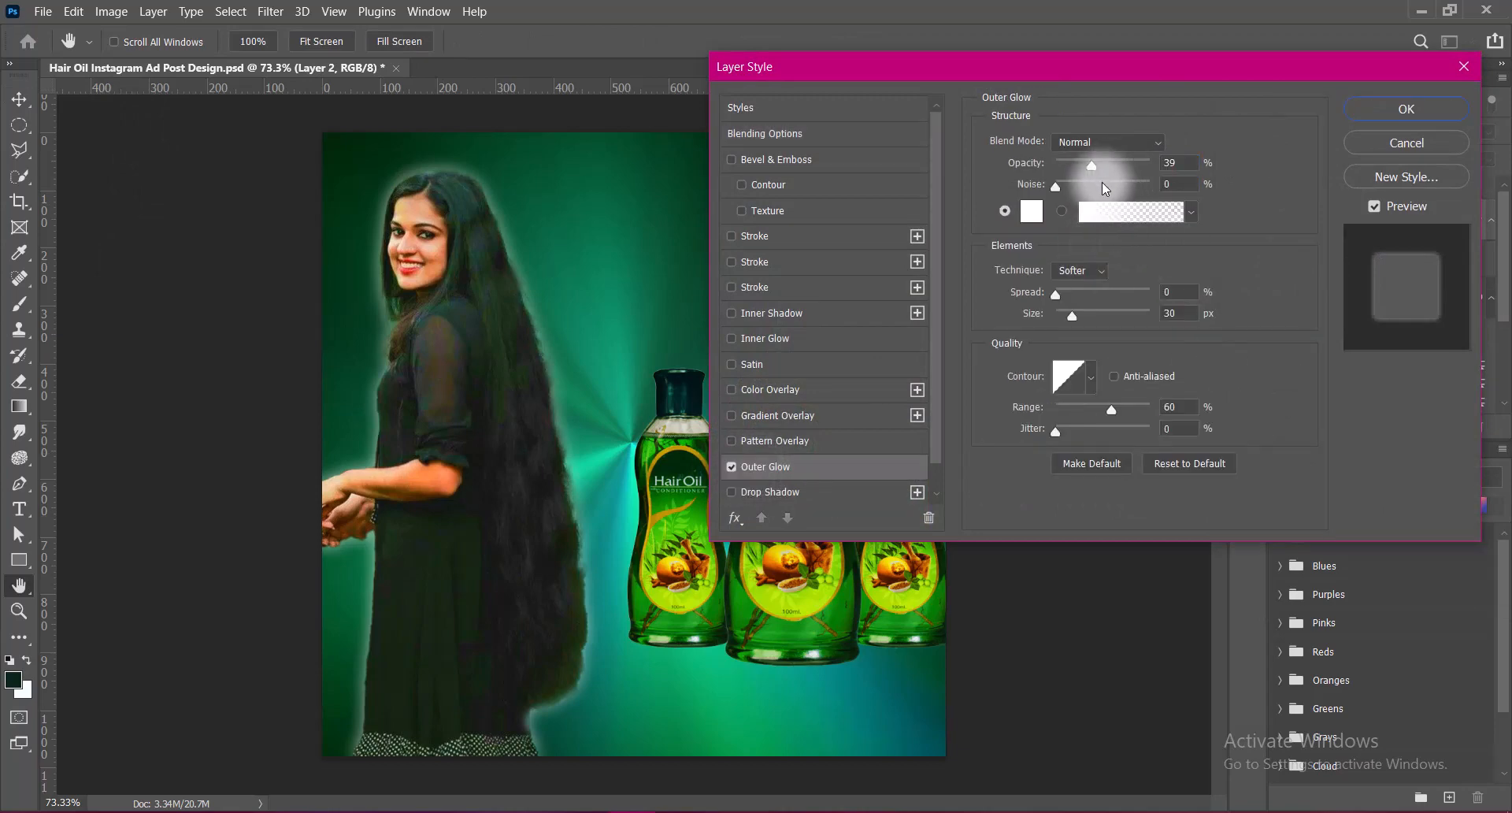
Set the white outer glow's blend mode to Hard Mix and increase its size.
{"action": "left_click", "coordinate": [1031, 210]}
{"action": "left_click", "coordinate": [1445, 428]}
{"action": "left_click", "coordinate": [1106, 141]}
{"action": "left_click", "coordinate": [1079, 471]}
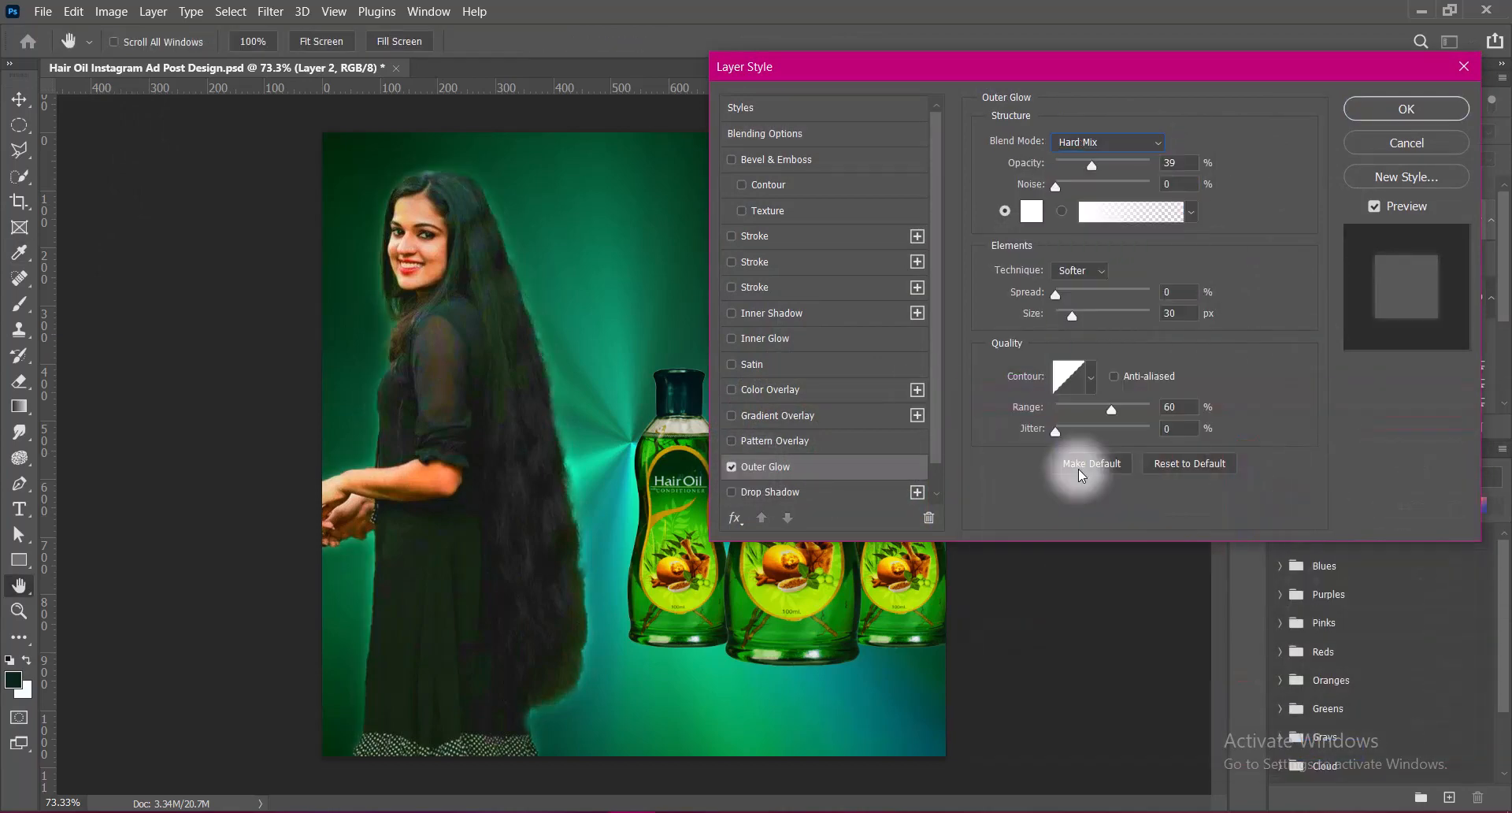
{"action": "left_click_drag", "start_coordinate": [1073, 318], "coordinate": [1085, 319]}
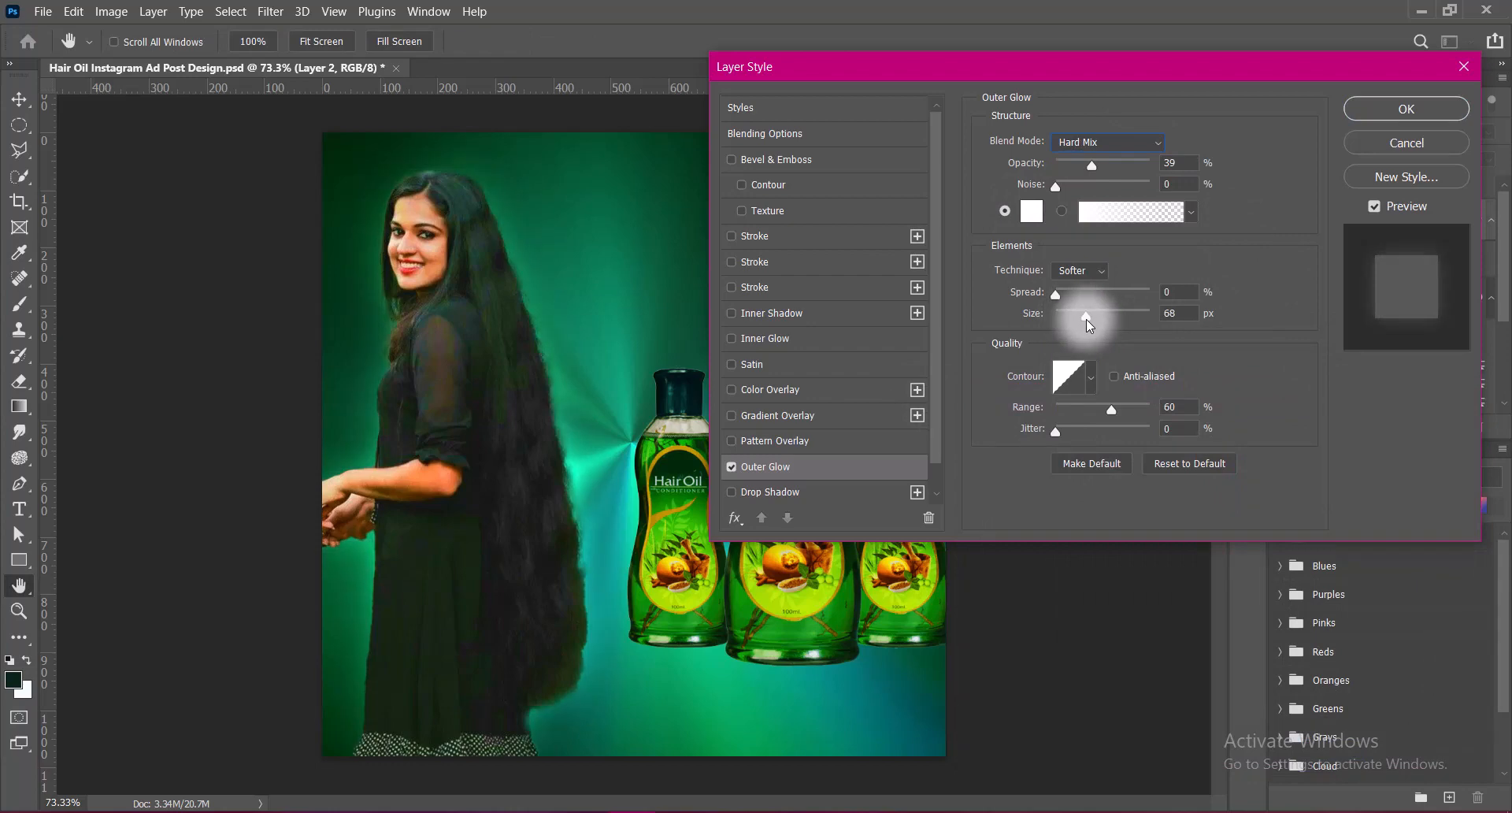
{"action": "double_click", "coordinate": [1178, 315]}
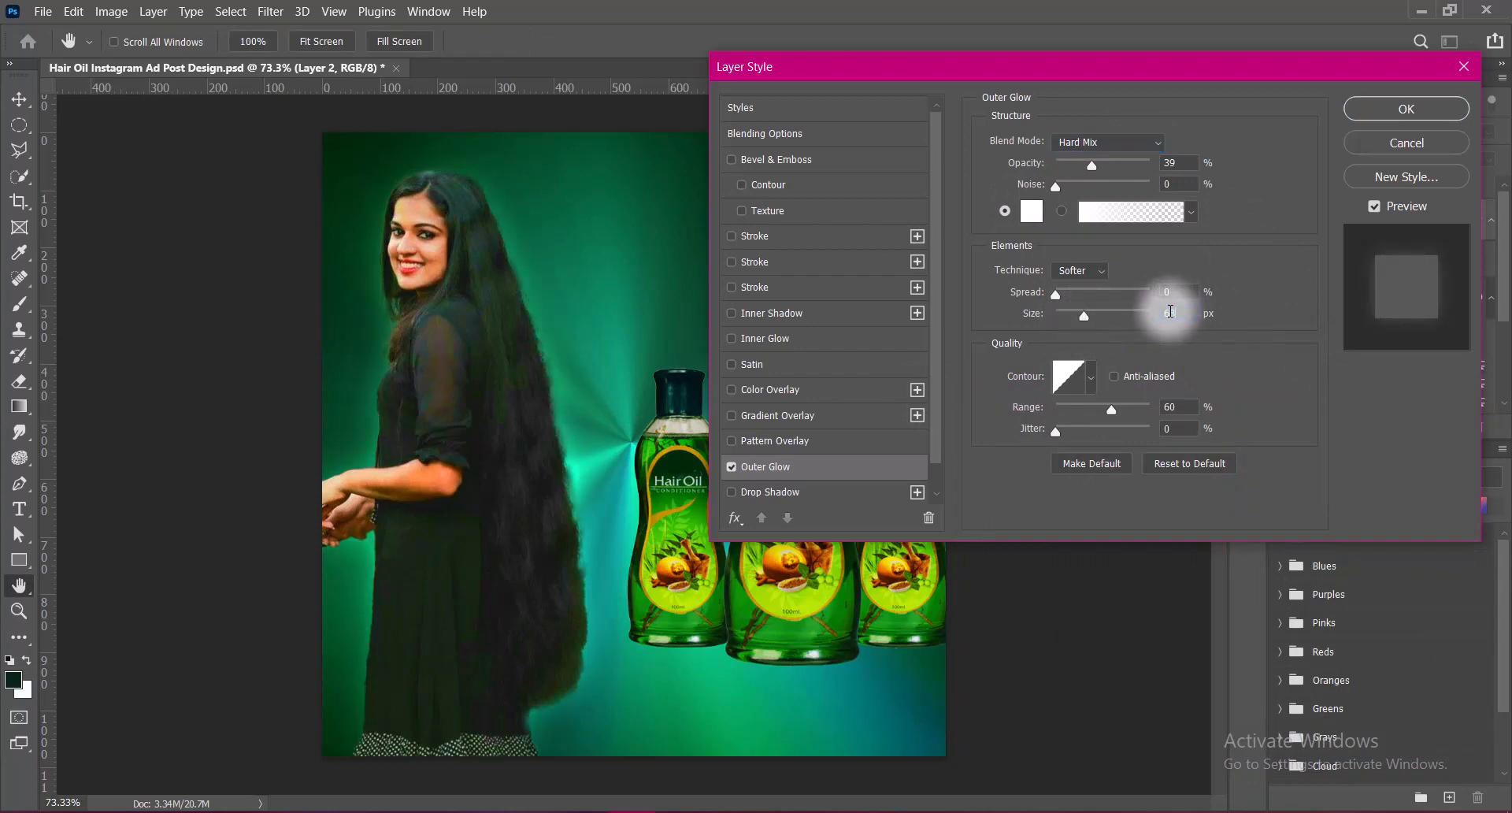
{"action": "left_click", "coordinate": [1373, 110]}
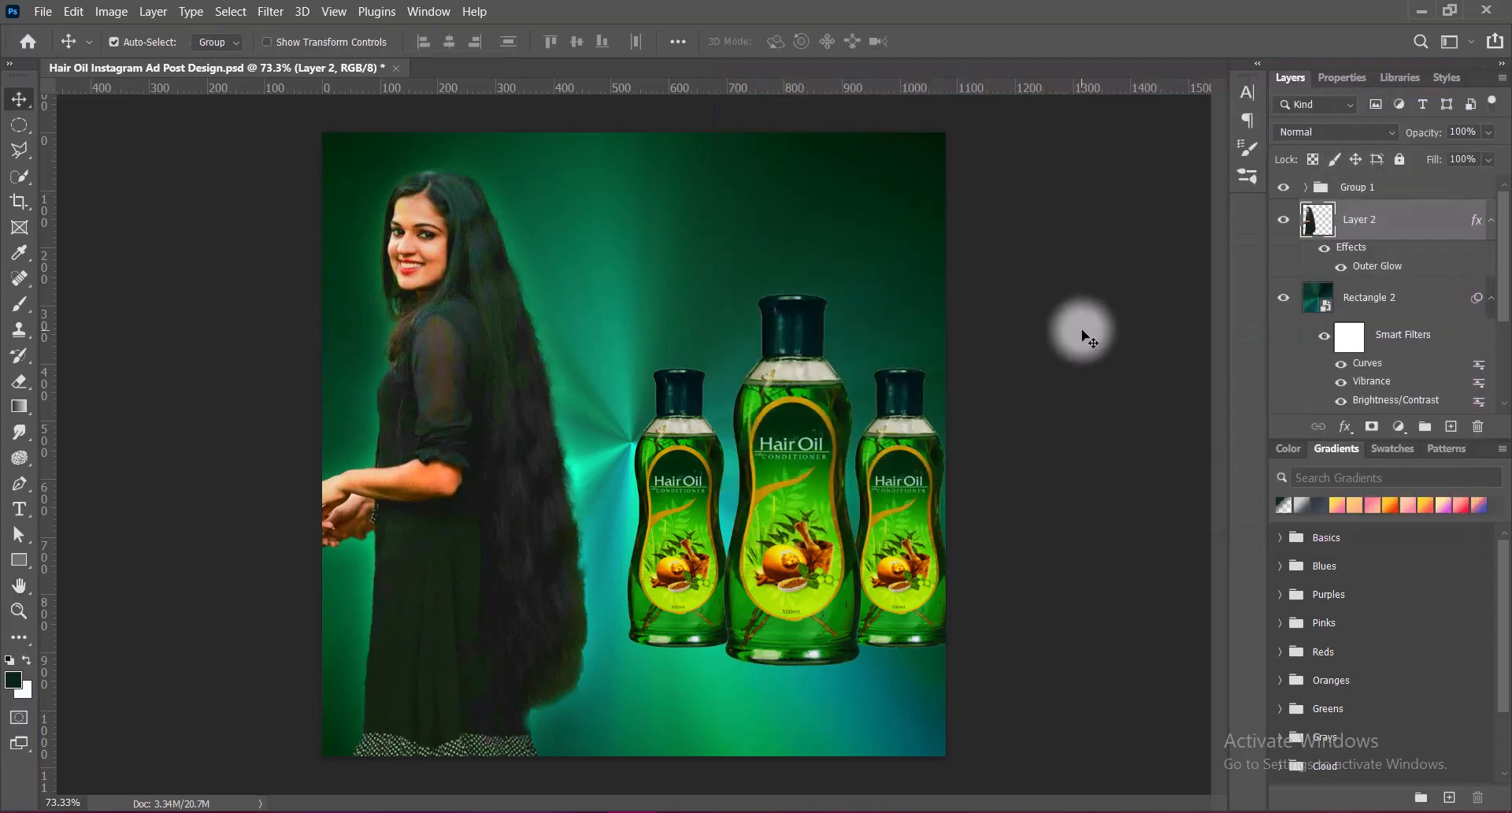
Move the bottle group slightly inward from the canvas's right edge and scale it to about 85%.
{"action": "left_click_drag", "start_coordinate": [806, 500], "coordinate": [776, 492]}
{"action": "key", "text": "ctrl+t"}
{"action": "left_click_drag", "start_coordinate": [767, 306], "coordinate": [767, 361]}
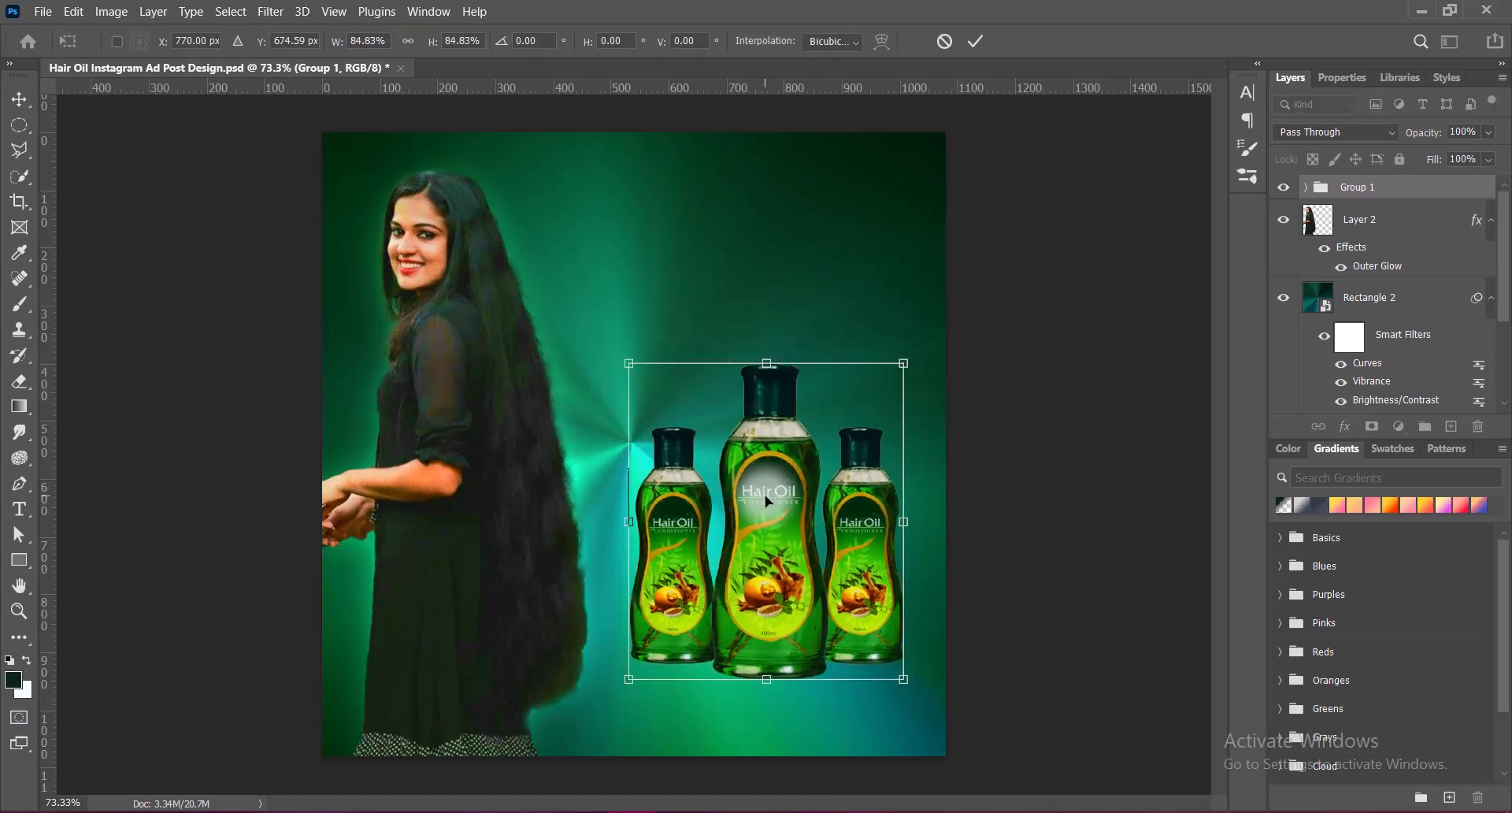
{"action": "key", "text": "Return"}
Place the silver two-tier podium behind the bottles, scale it down and position it at the canvas's lower right.
{"action": "left_click_drag", "start_coordinate": [770, 540], "coordinate": [770, 540]}
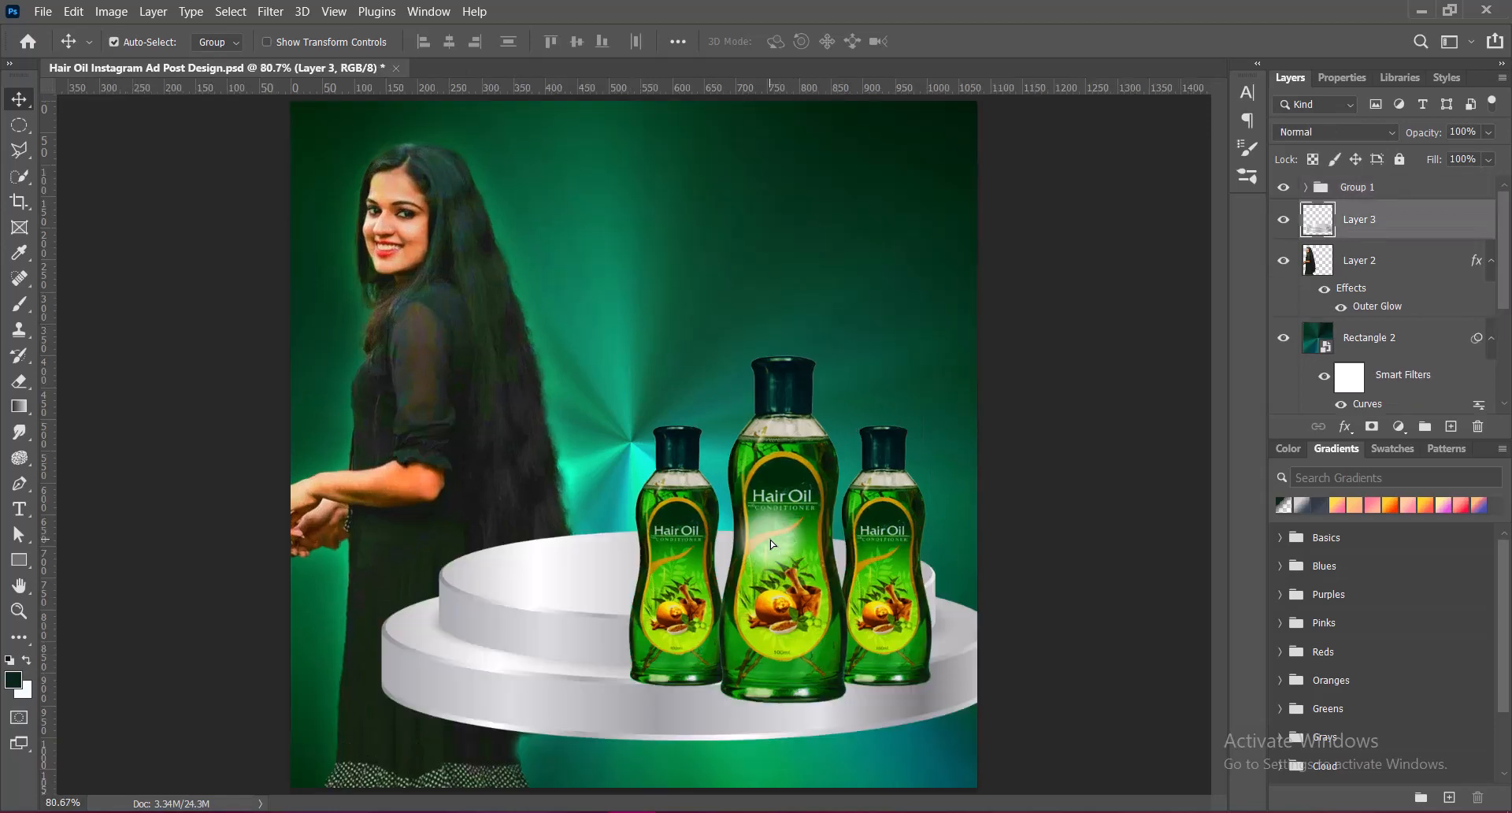
{"action": "left_click_drag", "start_coordinate": [554, 614], "coordinate": [612, 664]}
{"action": "key", "text": "ctrl+t"}
{"action": "left_click_drag", "start_coordinate": [746, 794], "coordinate": [794, 750]}
{"action": "key", "text": "Return"}
Stand the bottle group centred on the podium's upper tier and fit the podium inside the canvas's right edge.
{"action": "left_click_drag", "start_coordinate": [788, 627], "coordinate": [762, 587]}
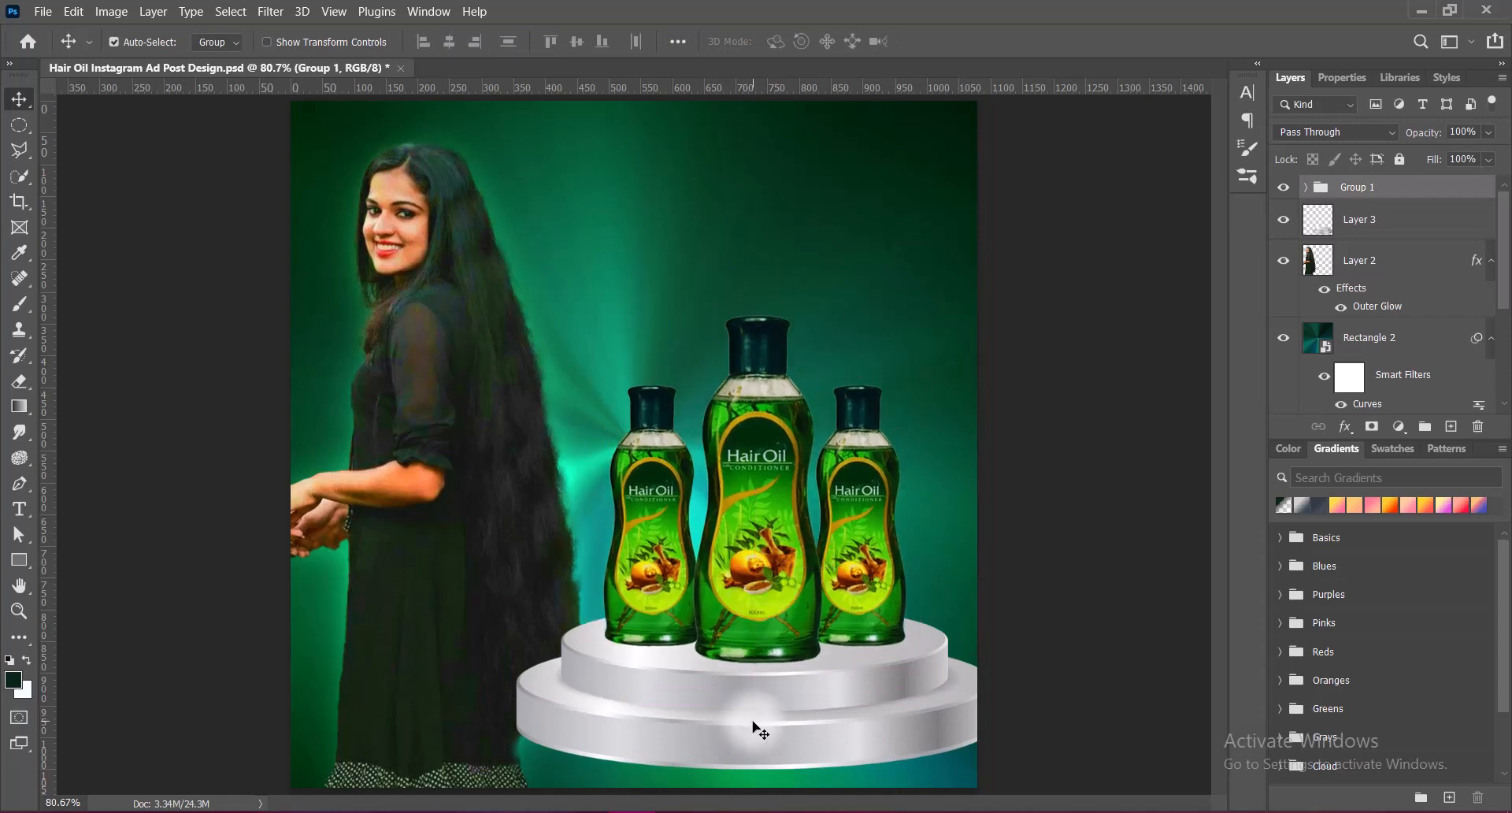
{"action": "left_click_drag", "start_coordinate": [823, 743], "coordinate": [816, 751]}
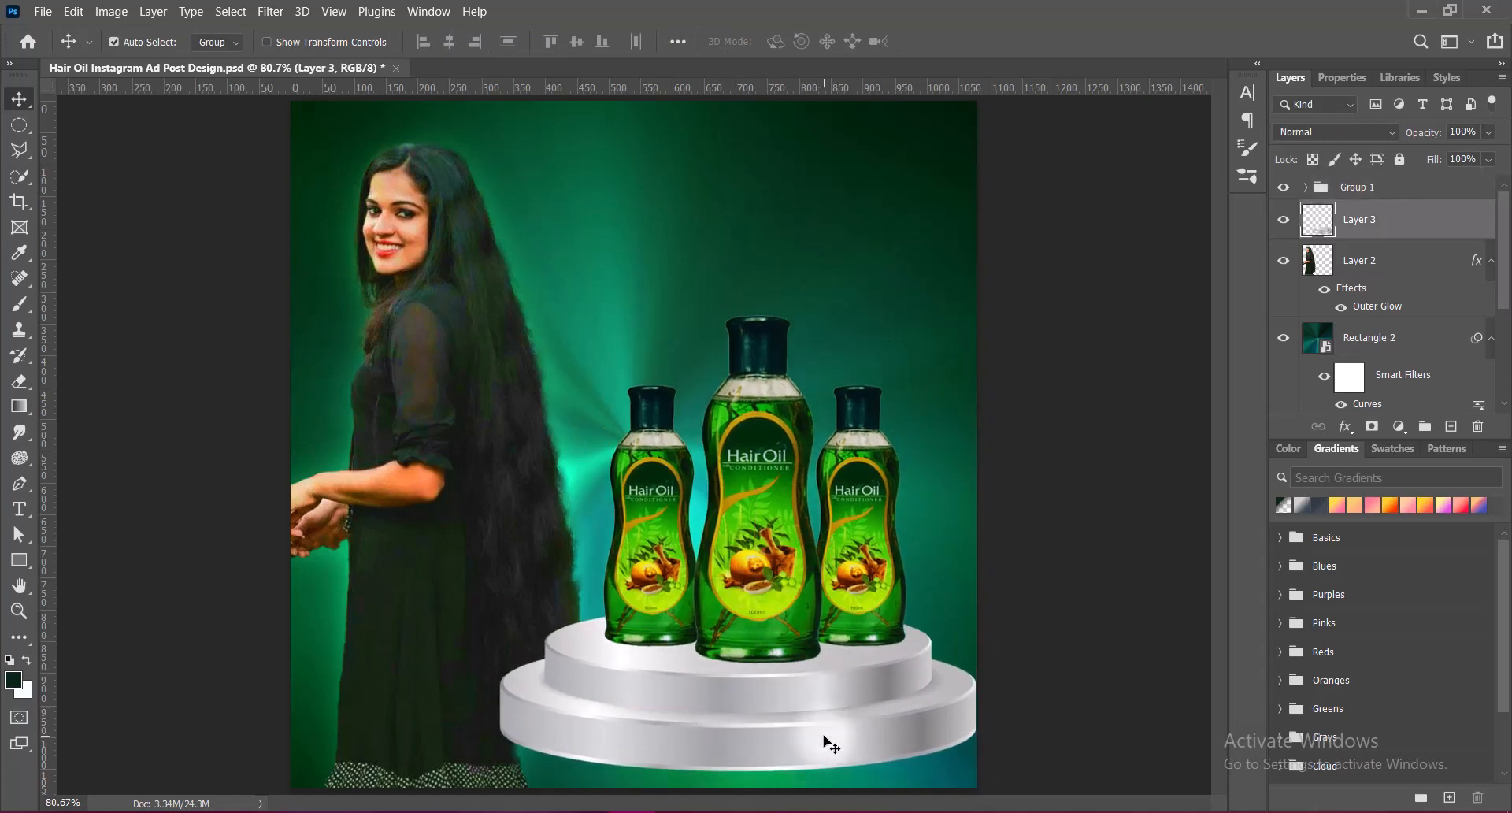
{"action": "left_click_drag", "start_coordinate": [772, 593], "coordinate": [754, 592]}
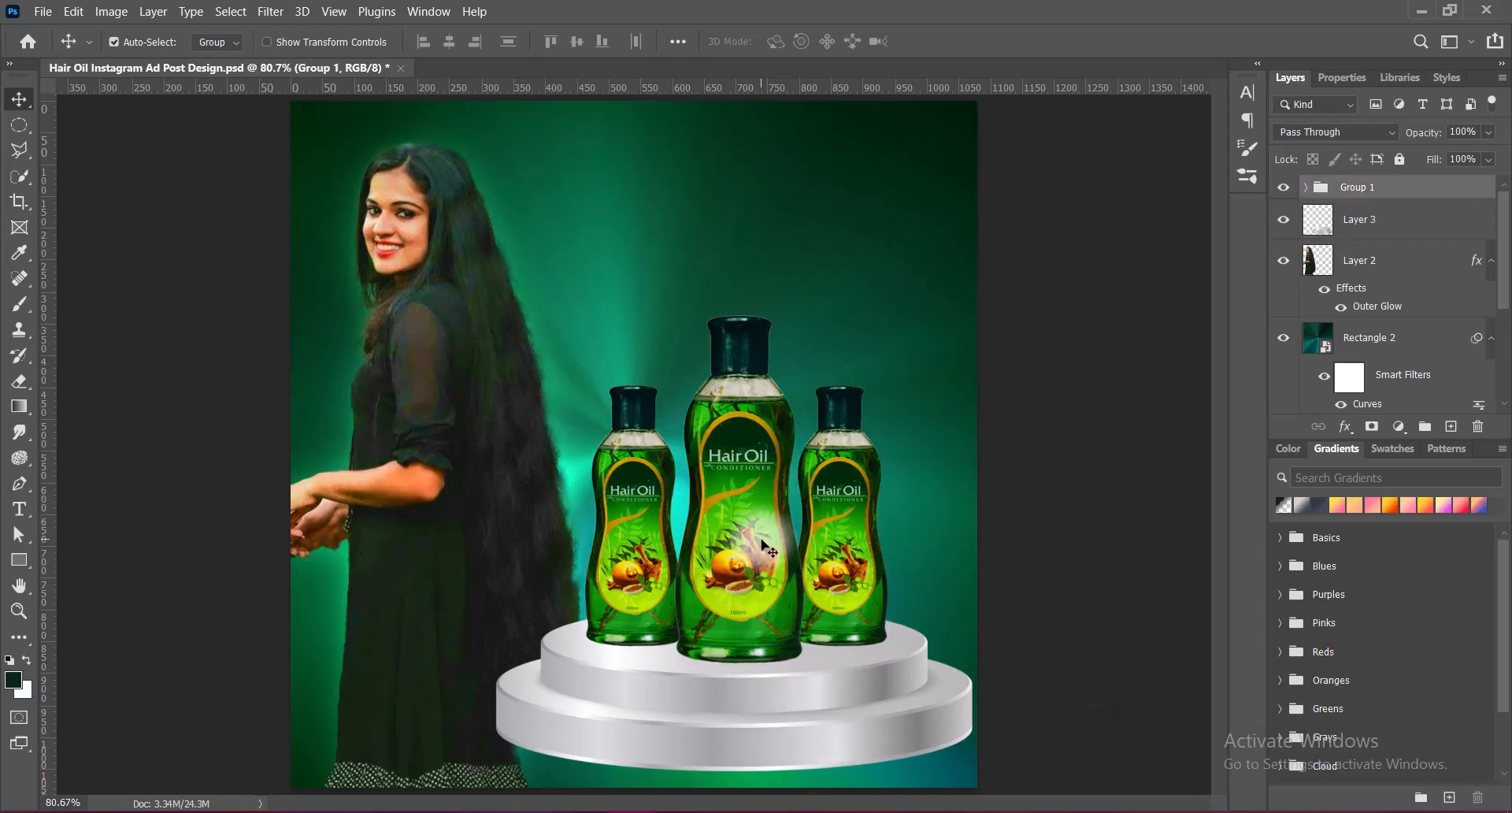
Try the woman slightly farther left and return her to her original position.
{"action": "left_click", "coordinate": [434, 431]}
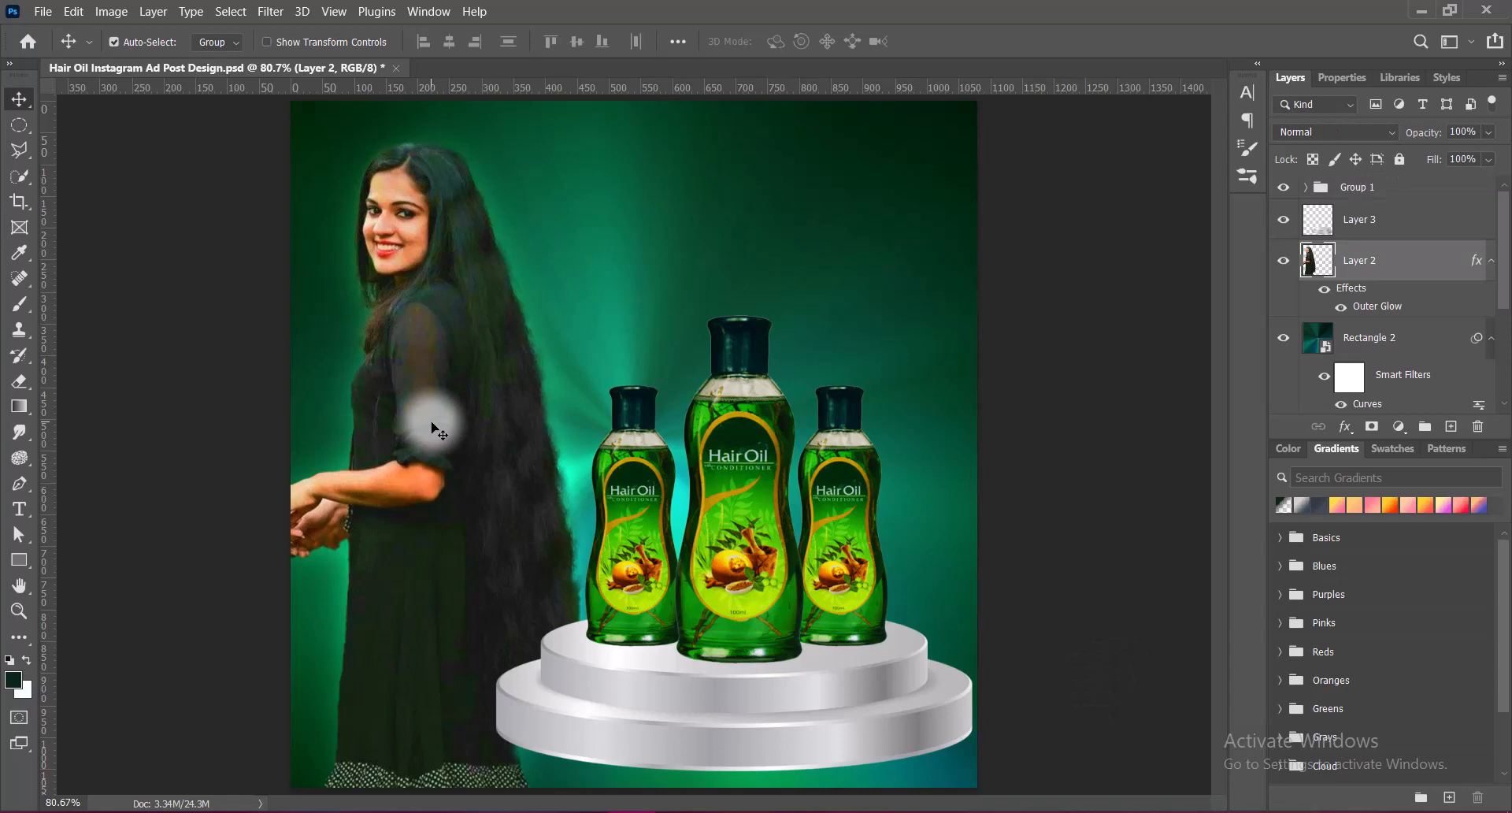
{"action": "key", "text": "shift+Left"}
{"action": "key", "text": "shift+Left"}
{"action": "key", "text": "shift+Left"}
{"action": "key", "text": "shift+Left"}
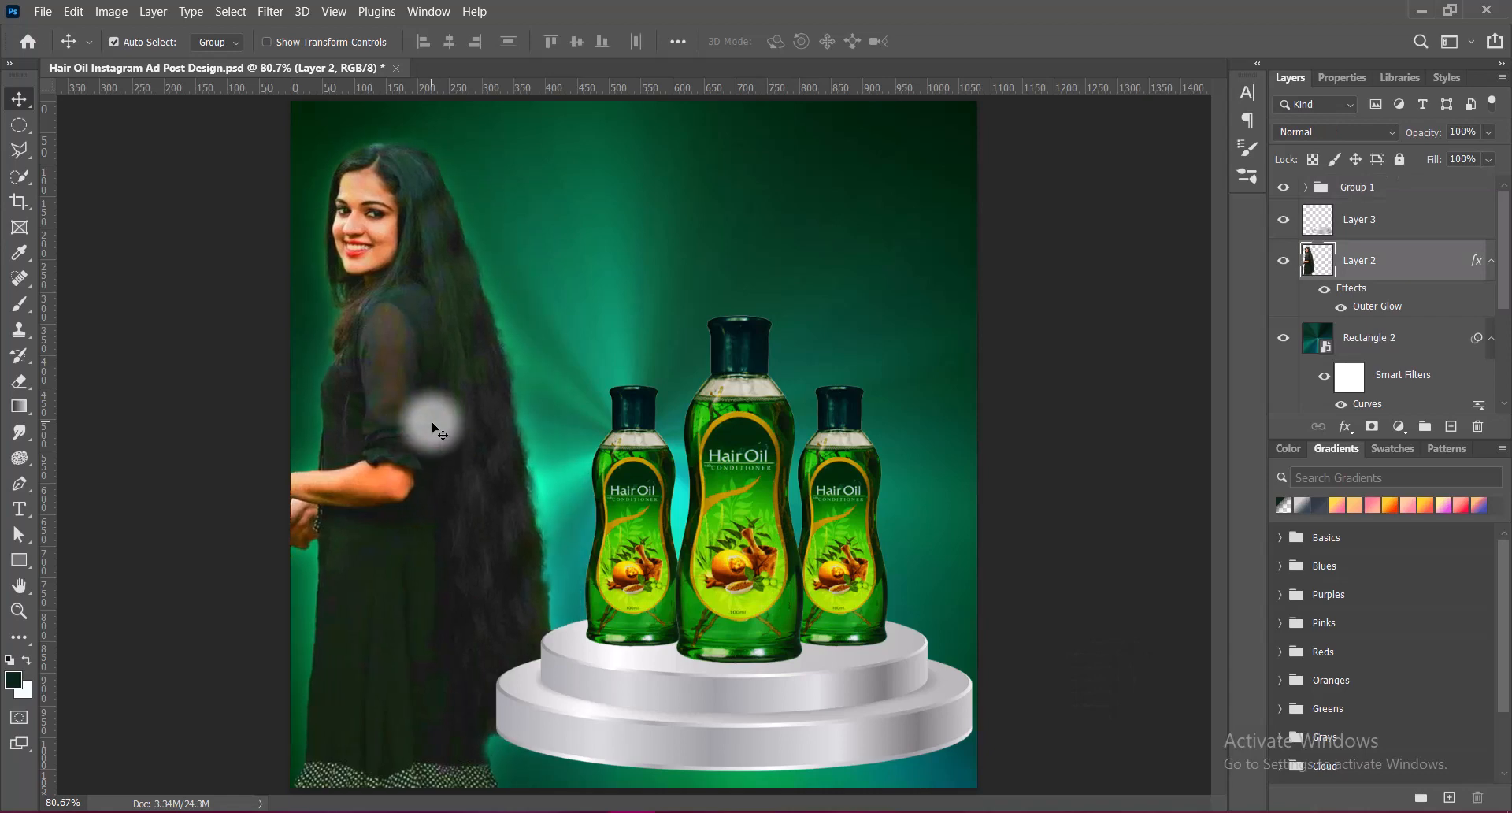
{"action": "key", "text": "shift+Right"}
{"action": "key", "text": "shift+Right"}
{"action": "key", "text": "shift+Right"}
{"action": "key", "text": "shift+Right"}
{"action": "key", "text": "shift+Left"}
{"action": "key", "text": "shift+Left"}
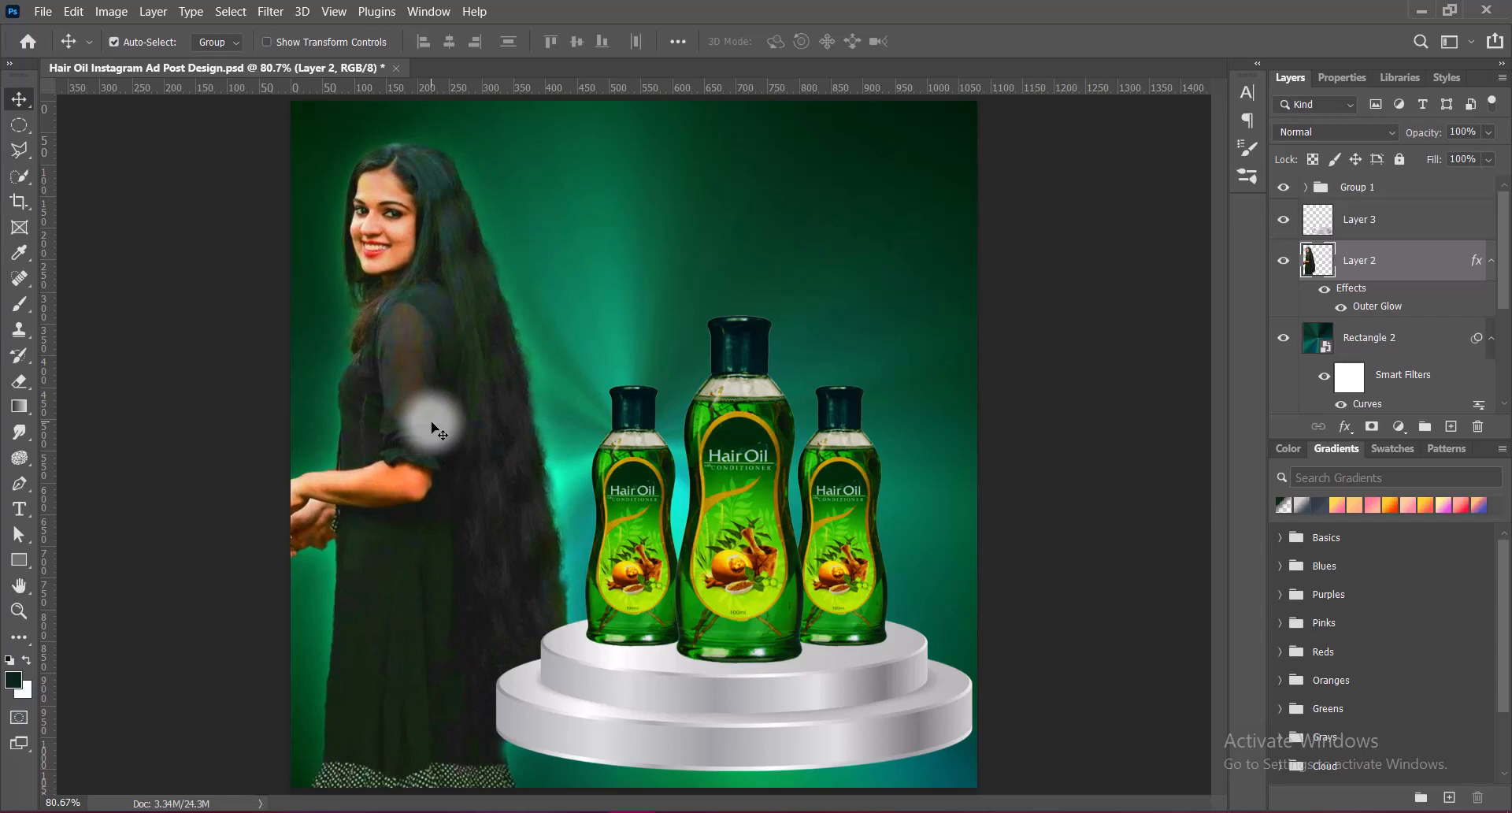
{"action": "key", "text": "shift+Right"}
{"action": "key", "text": "shift+Right"}
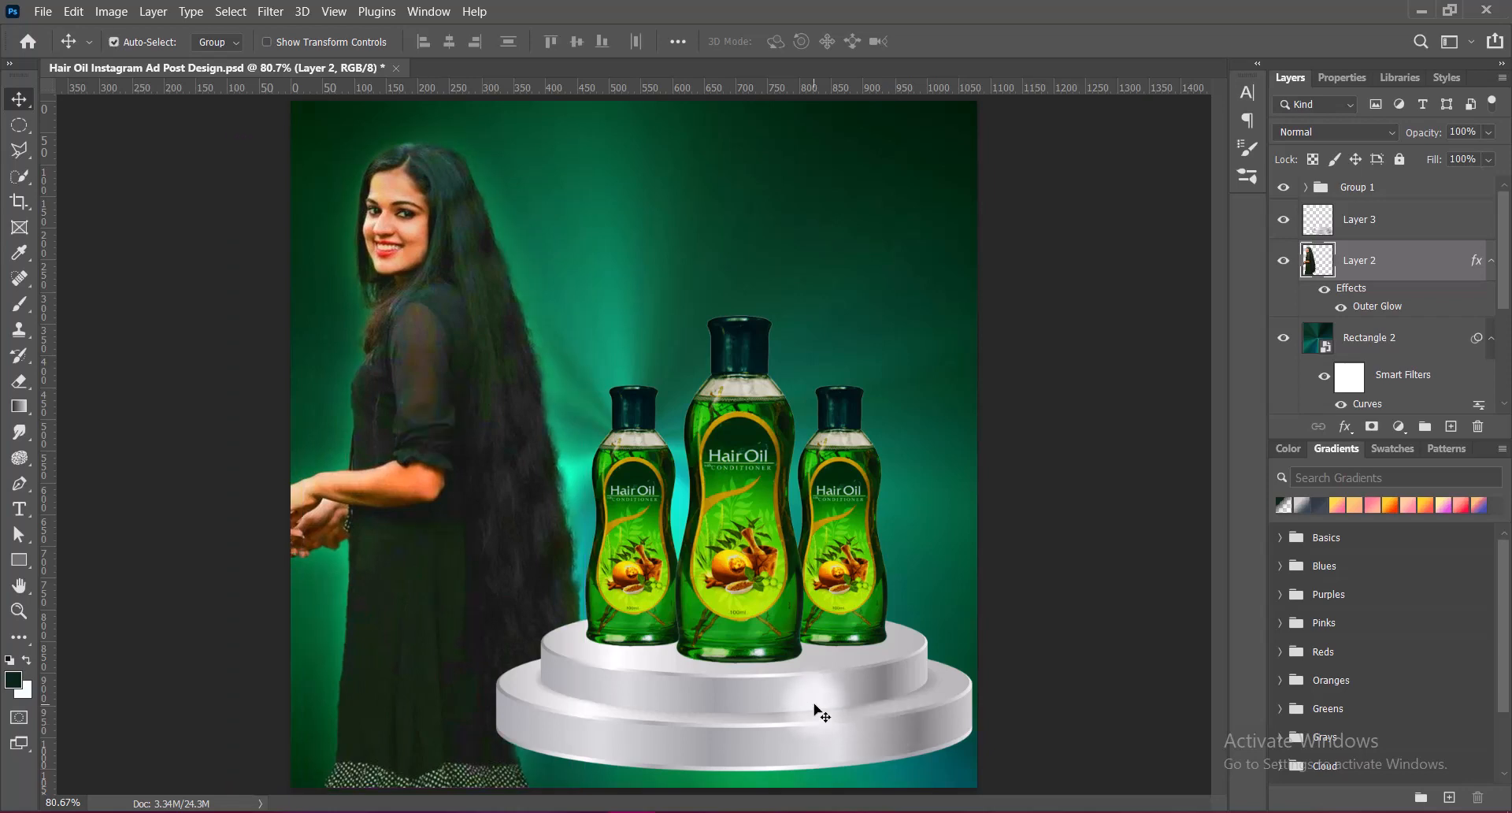
Nudge the podium and bottle group together slightly down and right.
{"action": "left_click", "coordinate": [816, 709]}
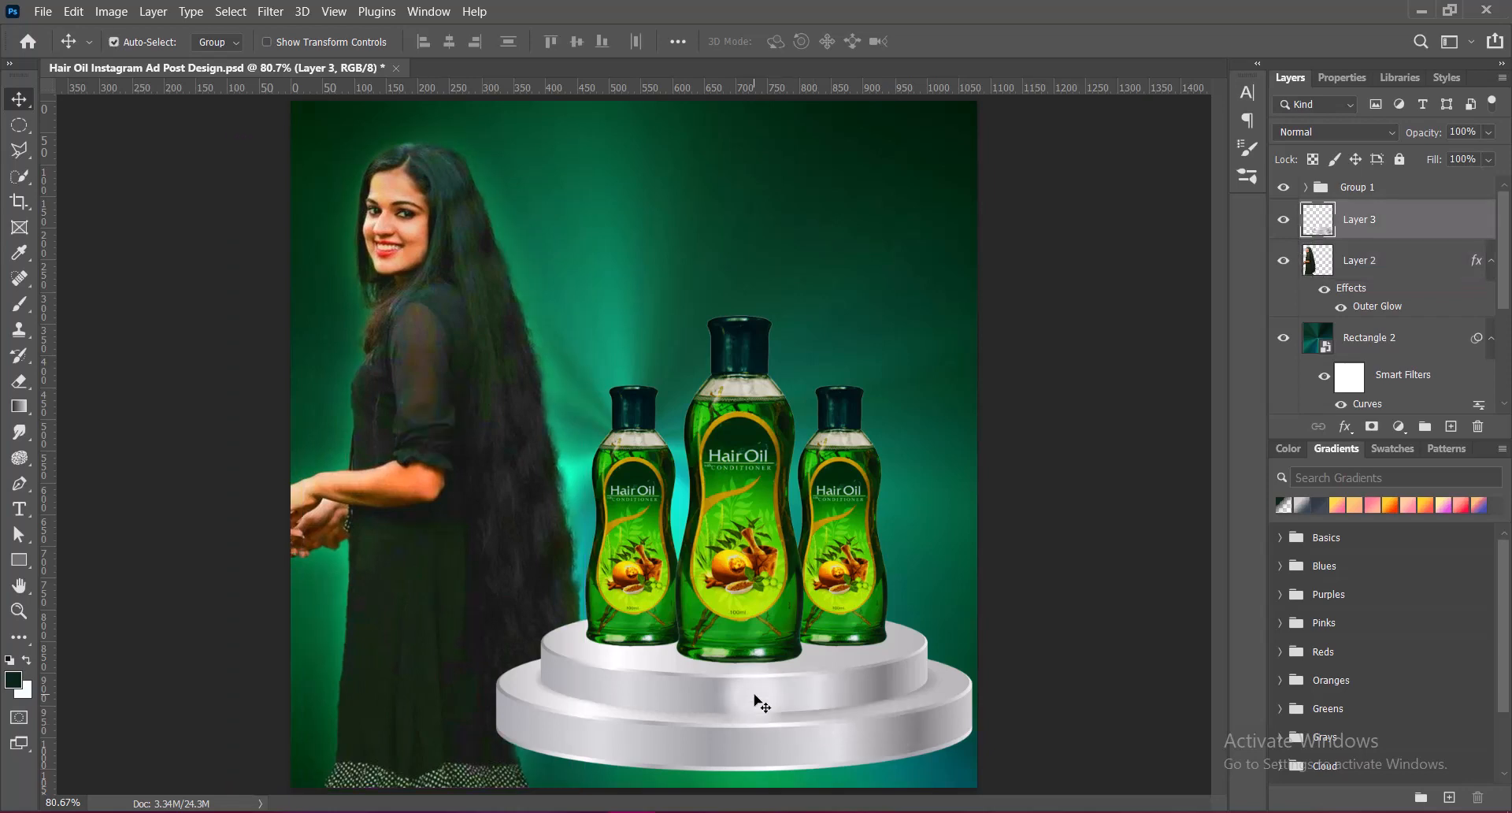
{"action": "left_click", "coordinate": [748, 565], "text": "shift"}
{"action": "key", "text": "Down"}
{"action": "key", "text": "Down"}
{"action": "key", "text": "Down"}
{"action": "key", "text": "Down"}
{"action": "key", "text": "Down"}
{"action": "key", "text": "Down"}
{"action": "key", "text": "Down"}
{"action": "key", "text": "Down"}
{"action": "key", "text": "Down"}
{"action": "key", "text": "Down"}
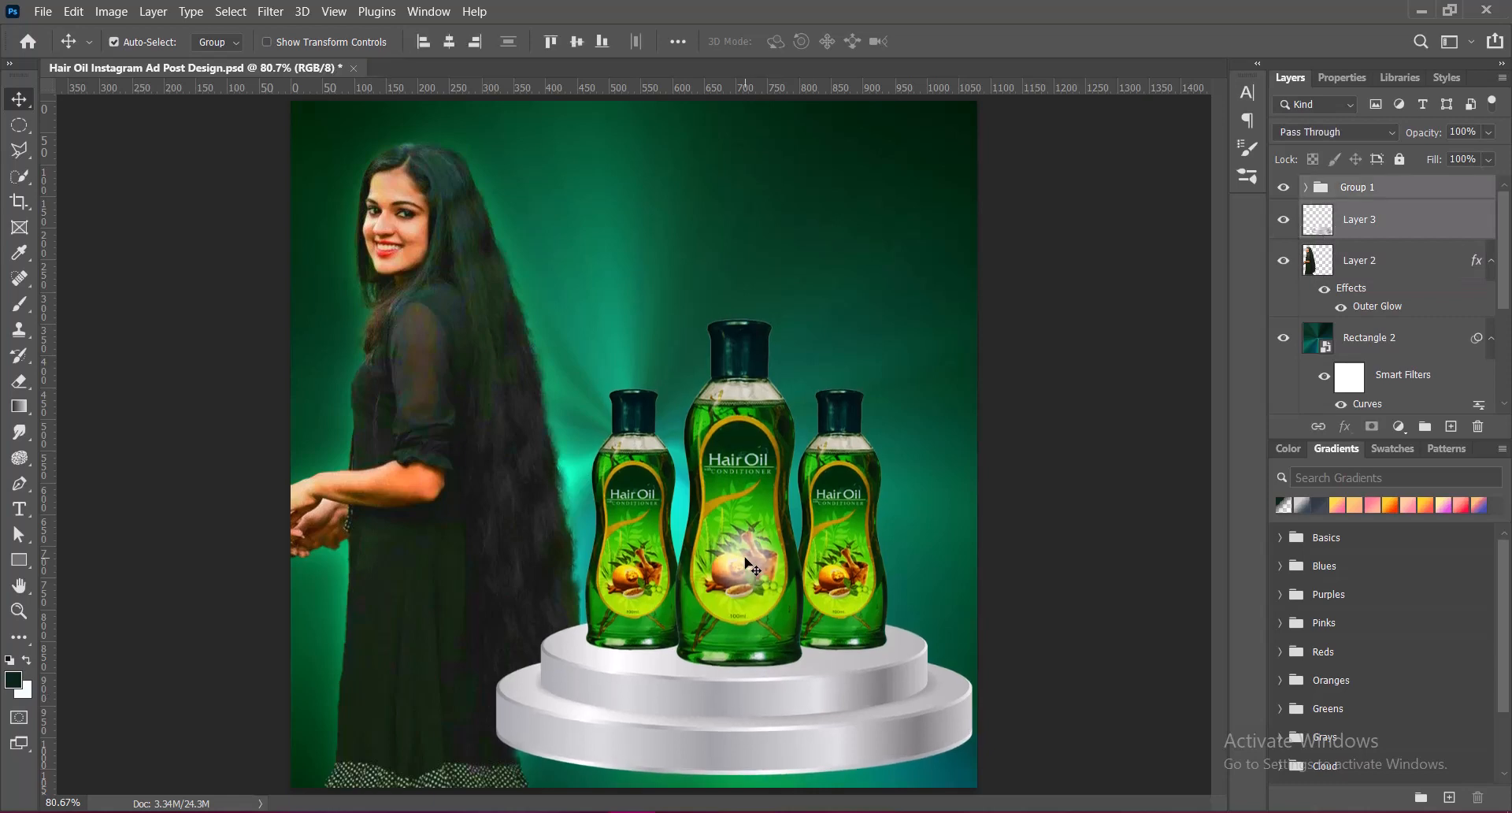
{"action": "key", "text": "Right"}
{"action": "key", "text": "Right"}
{"action": "key", "text": "Right"}
{"action": "key", "text": "Right"}
{"action": "key", "text": "Right"}
{"action": "key", "text": "Right"}
{"action": "key", "text": "Right"}
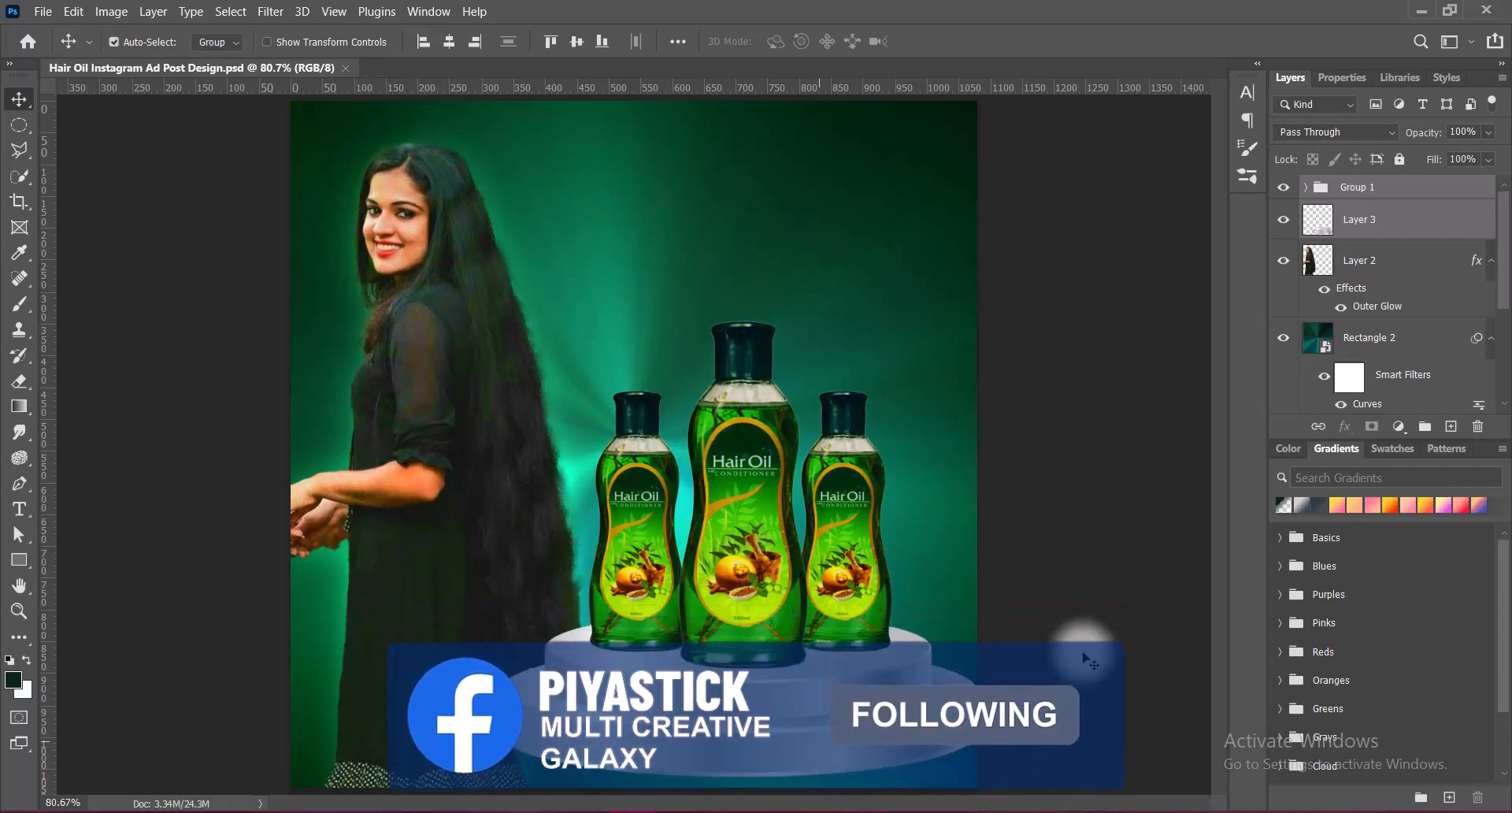
Brighten the podium layer with a Brightness/Contrast adjustment.
{"action": "left_click", "coordinate": [1394, 219]}
{"action": "left_click", "coordinate": [111, 11]}
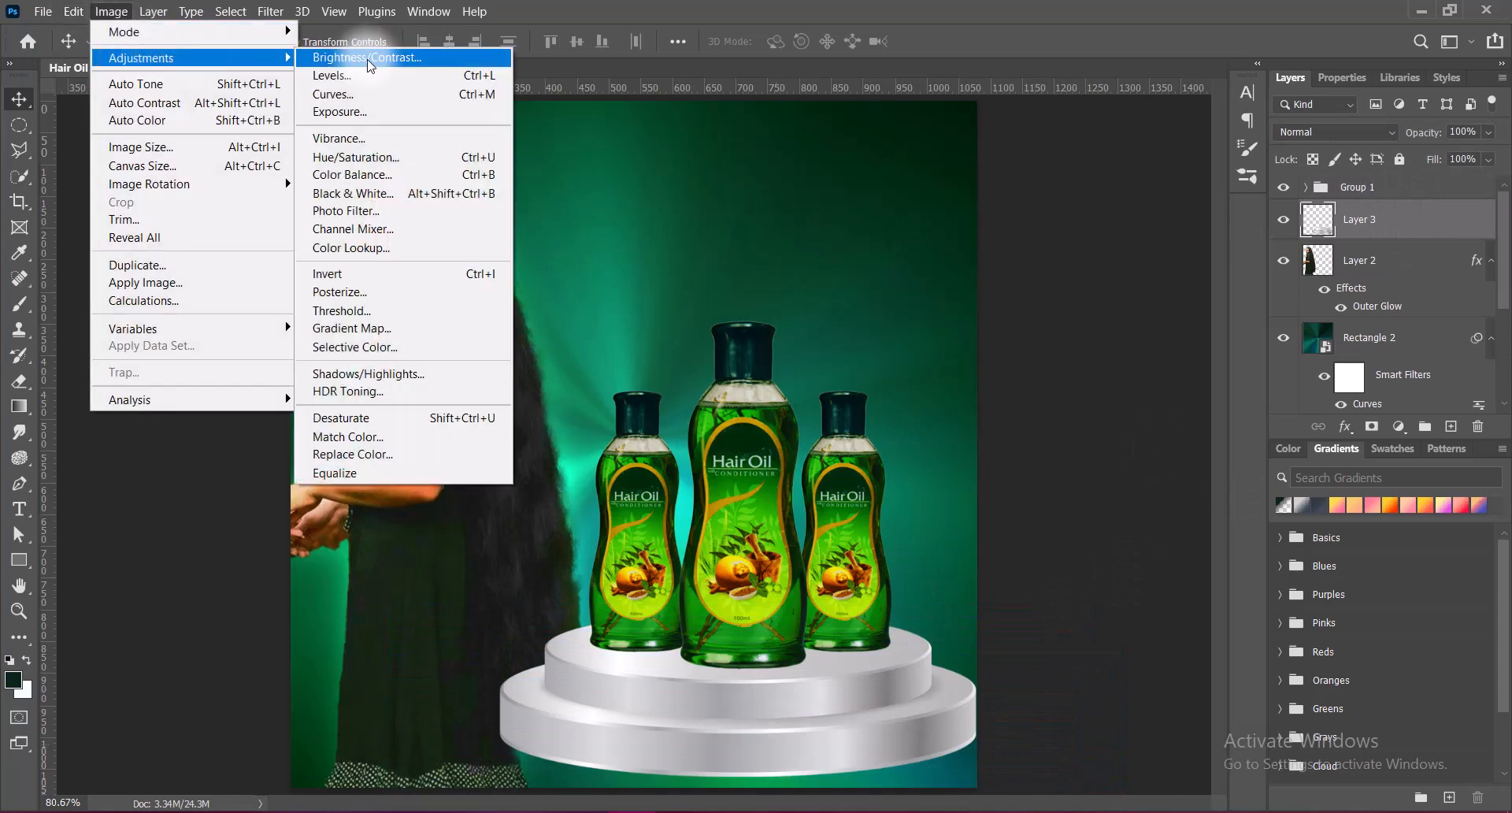
{"action": "left_click", "coordinate": [394, 50]}
{"action": "left_click_drag", "start_coordinate": [1193, 169], "coordinate": [1447, 173]}
{"action": "left_click", "coordinate": [1366, 104]}
Apply a Vibrance adjustment to the podium layer.
{"action": "left_click", "coordinate": [111, 11]}
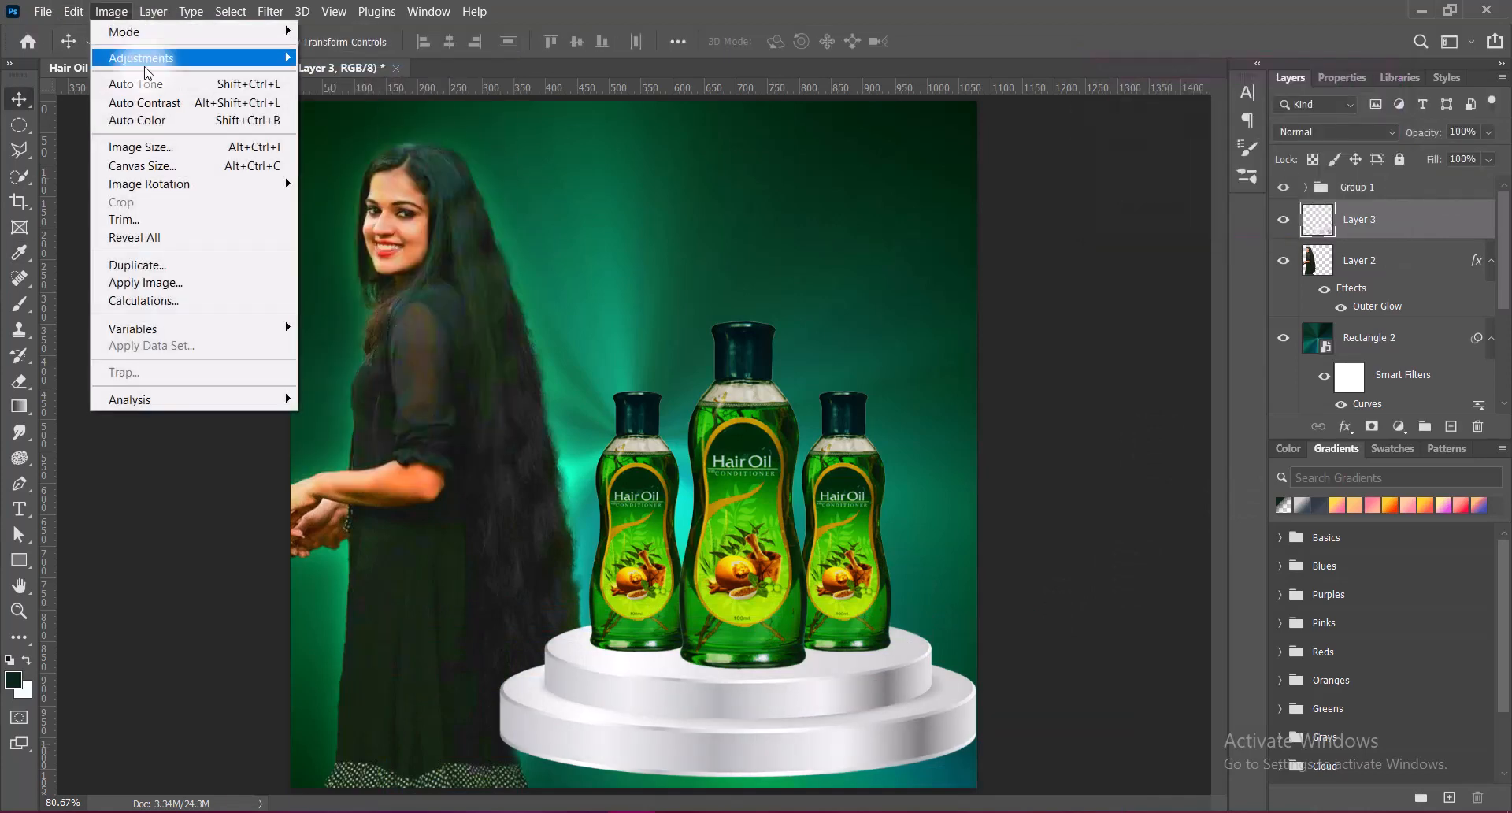
{"action": "mouse_move", "coordinate": [150, 50]}
{"action": "left_click", "coordinate": [368, 135]}
{"action": "left_click_drag", "start_coordinate": [1088, 165], "coordinate": [1090, 164]}
{"action": "left_click", "coordinate": [1245, 136]}
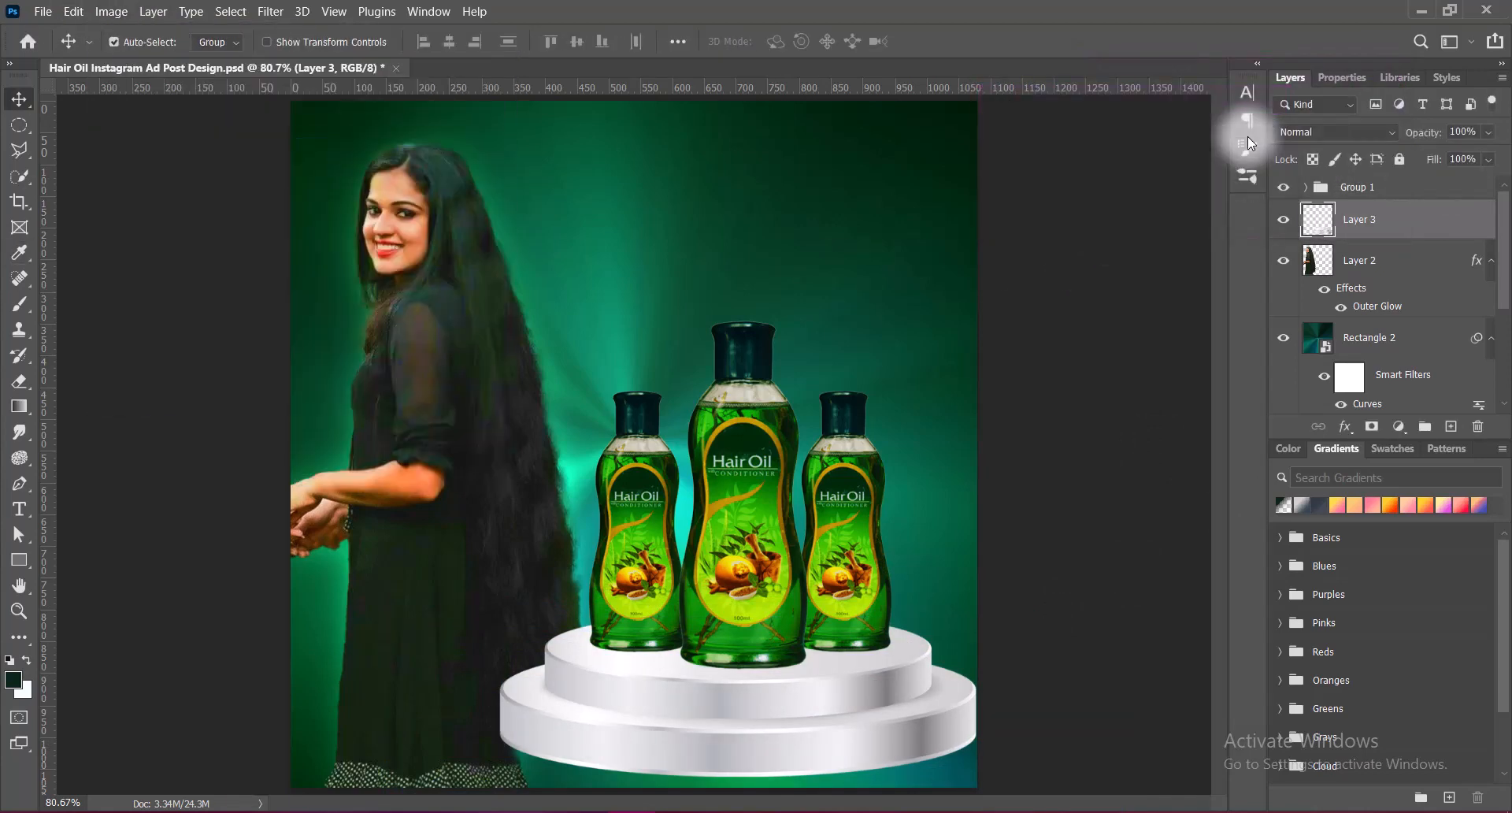
Try a Hue/Saturation adjustment layer with hue -30 above the podium, and delete it.
{"action": "left_click", "coordinate": [1400, 427]}
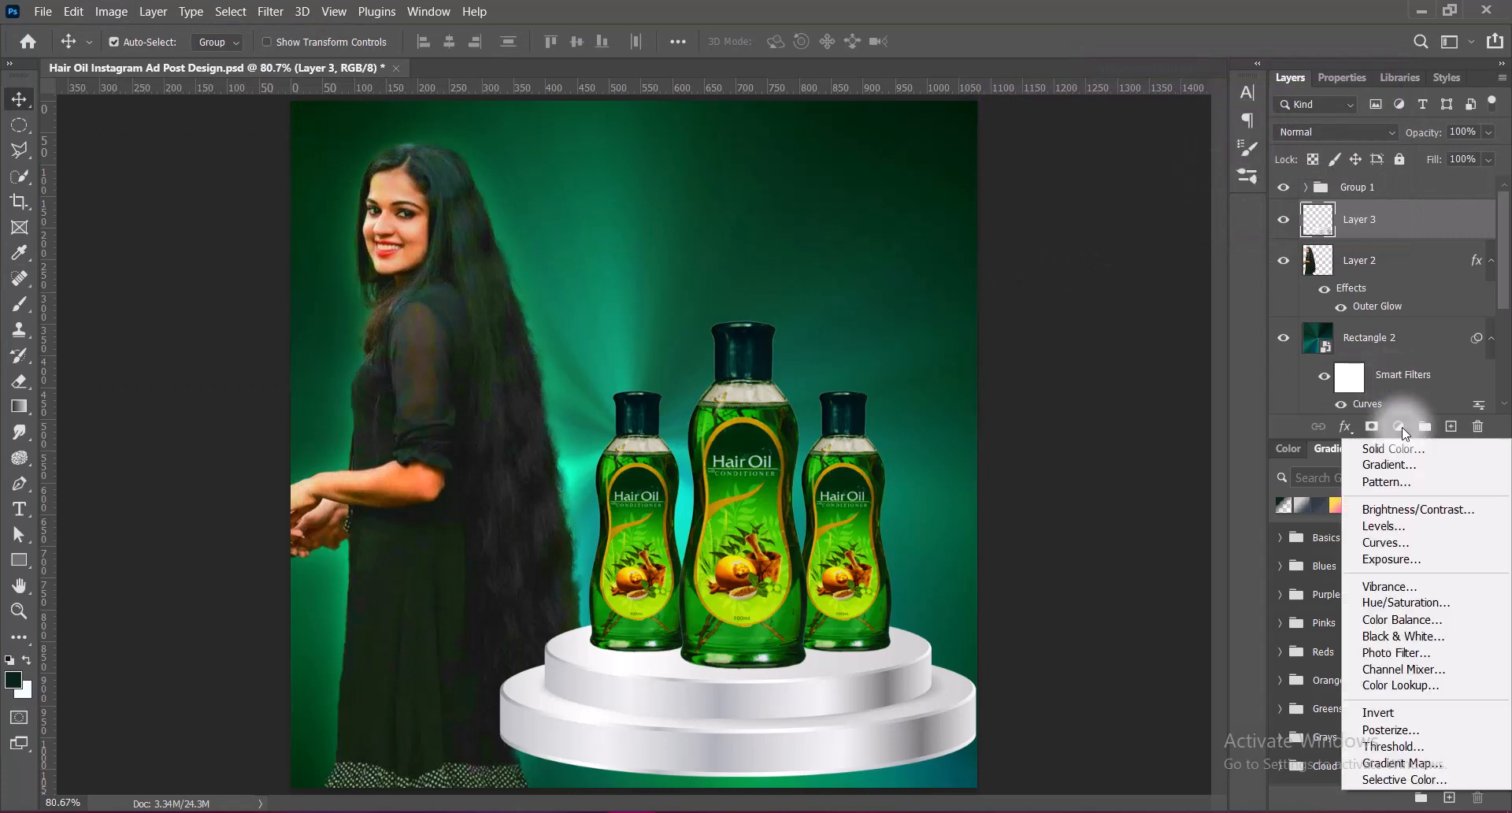
{"action": "left_click", "coordinate": [1392, 603]}
{"action": "left_click_drag", "start_coordinate": [1381, 212], "coordinate": [1352, 211]}
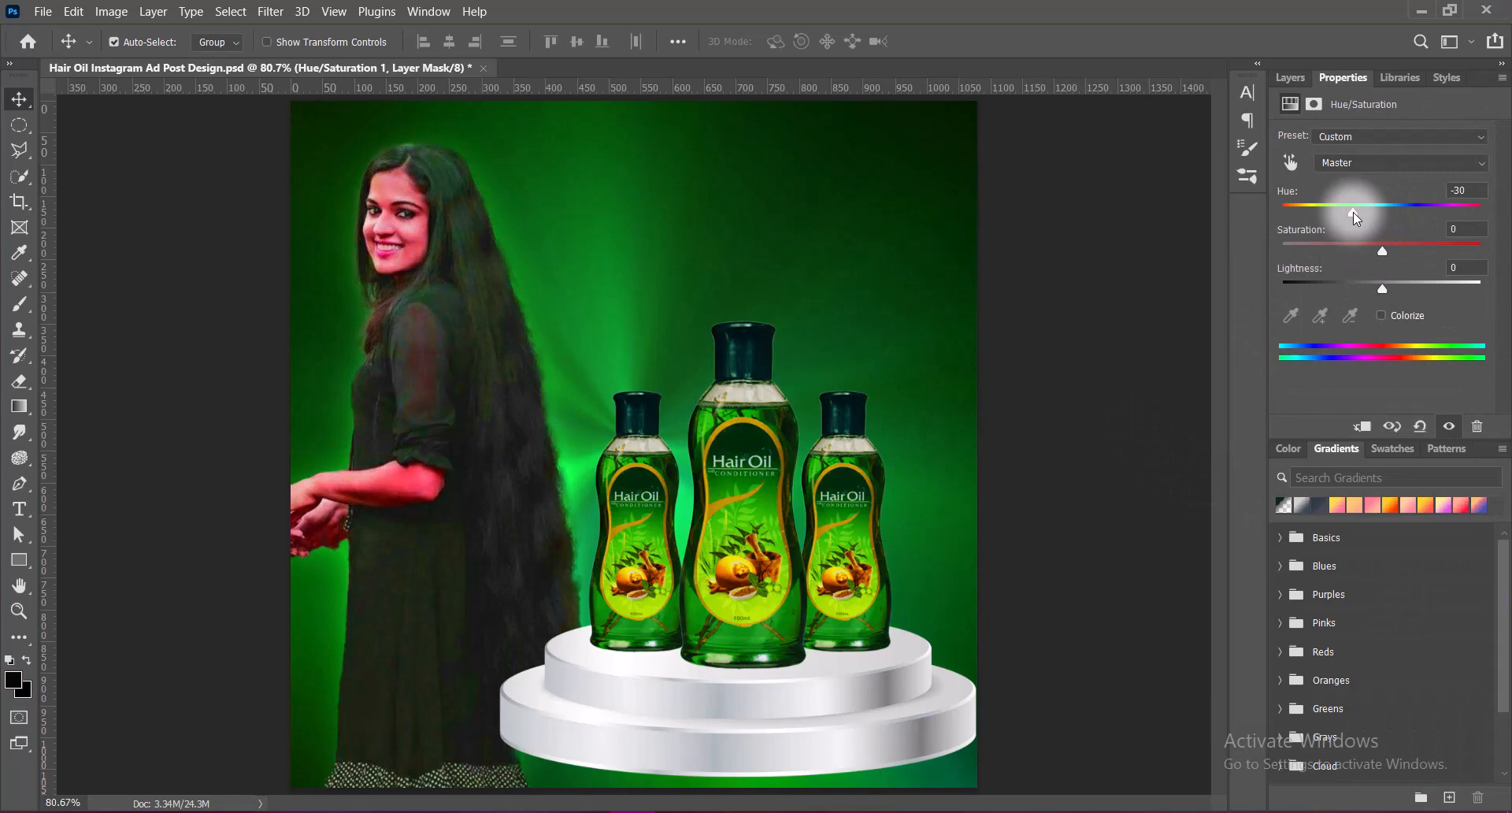
{"action": "key", "text": "ctrl+z"}
{"action": "left_click", "coordinate": [1289, 82]}
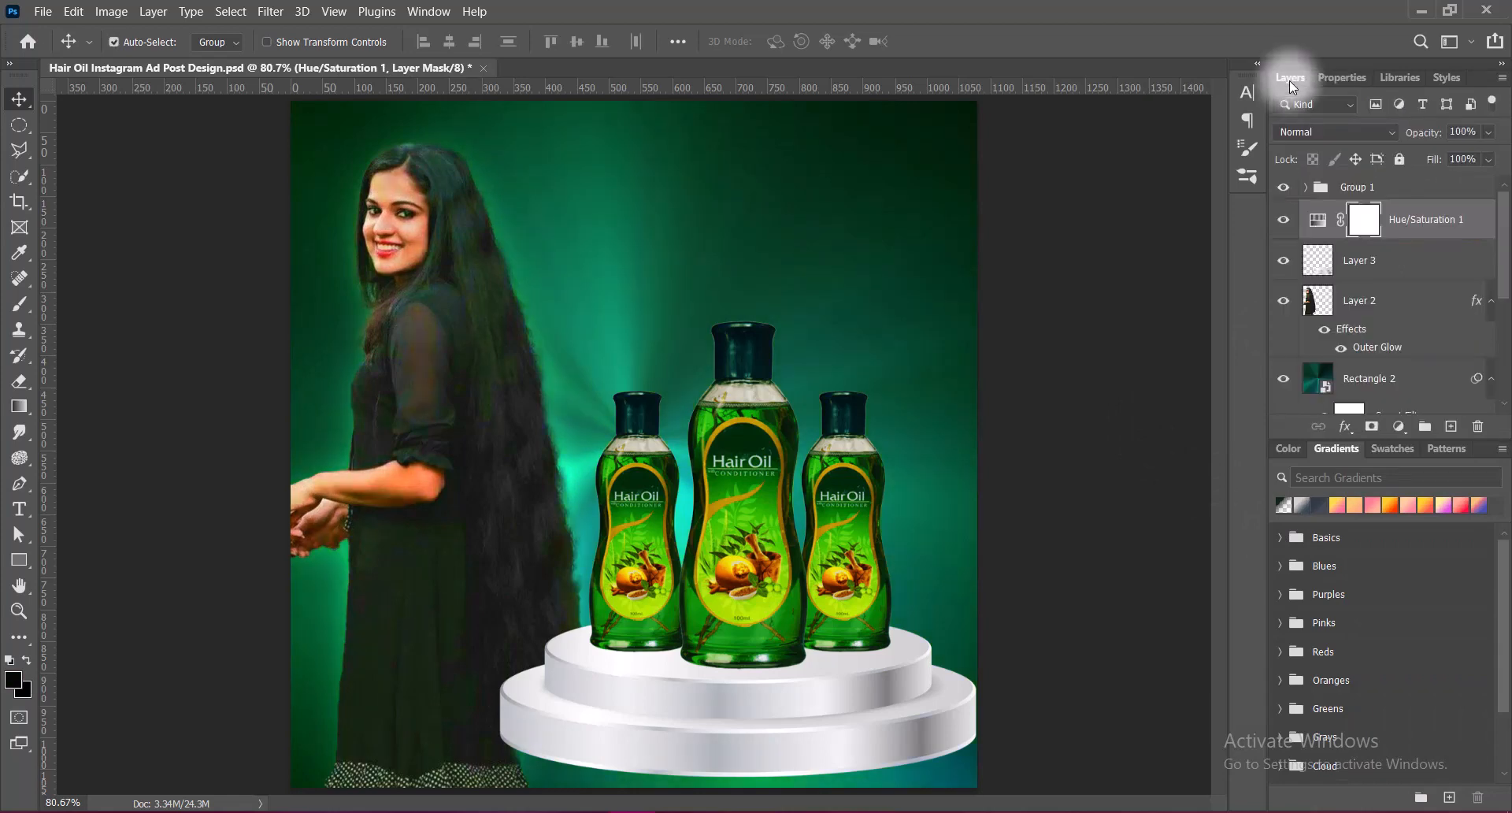
{"action": "left_click", "coordinate": [1418, 225]}
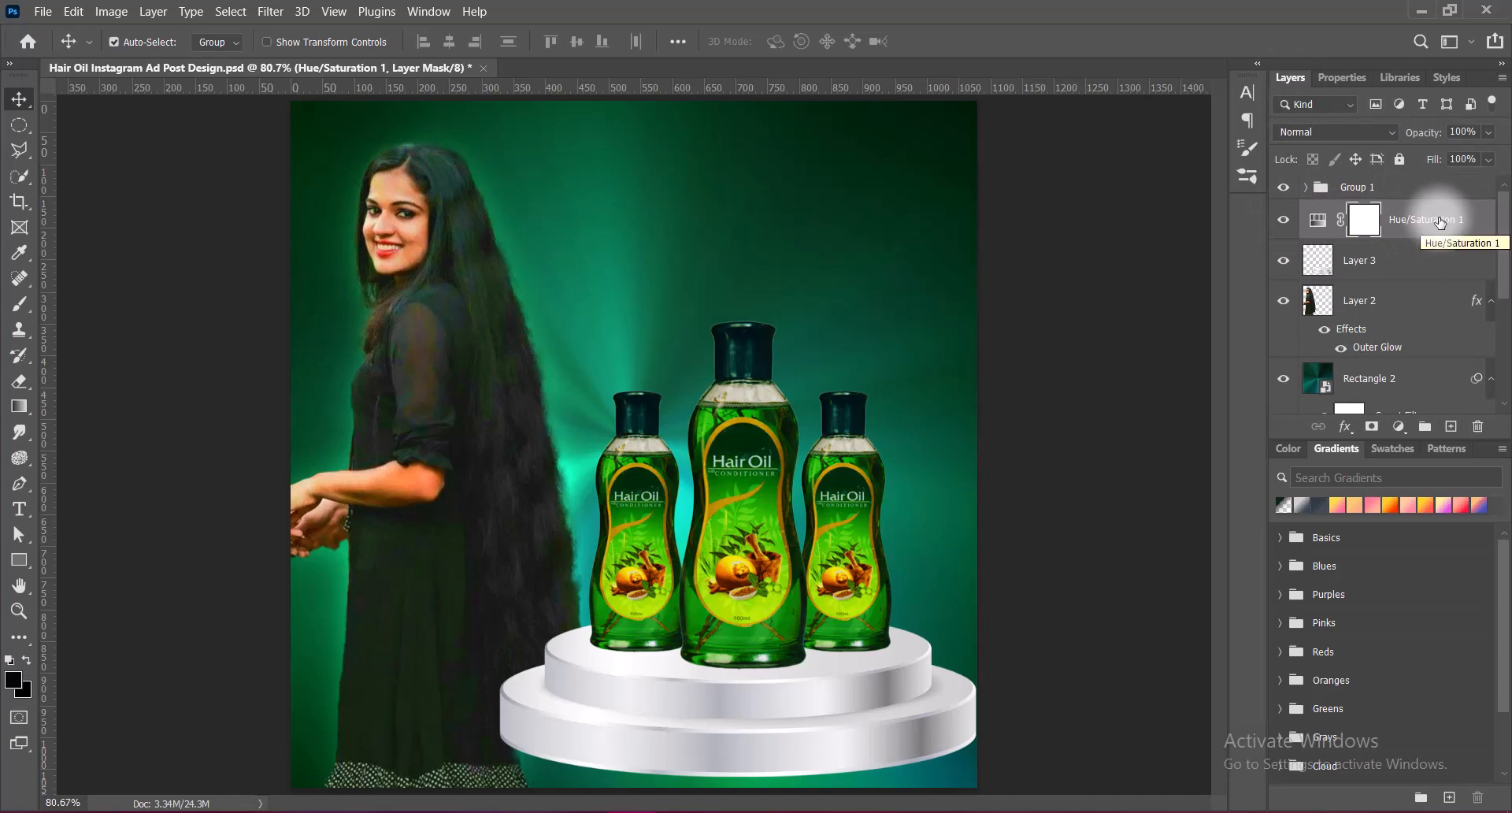
{"action": "key", "text": "Delete"}
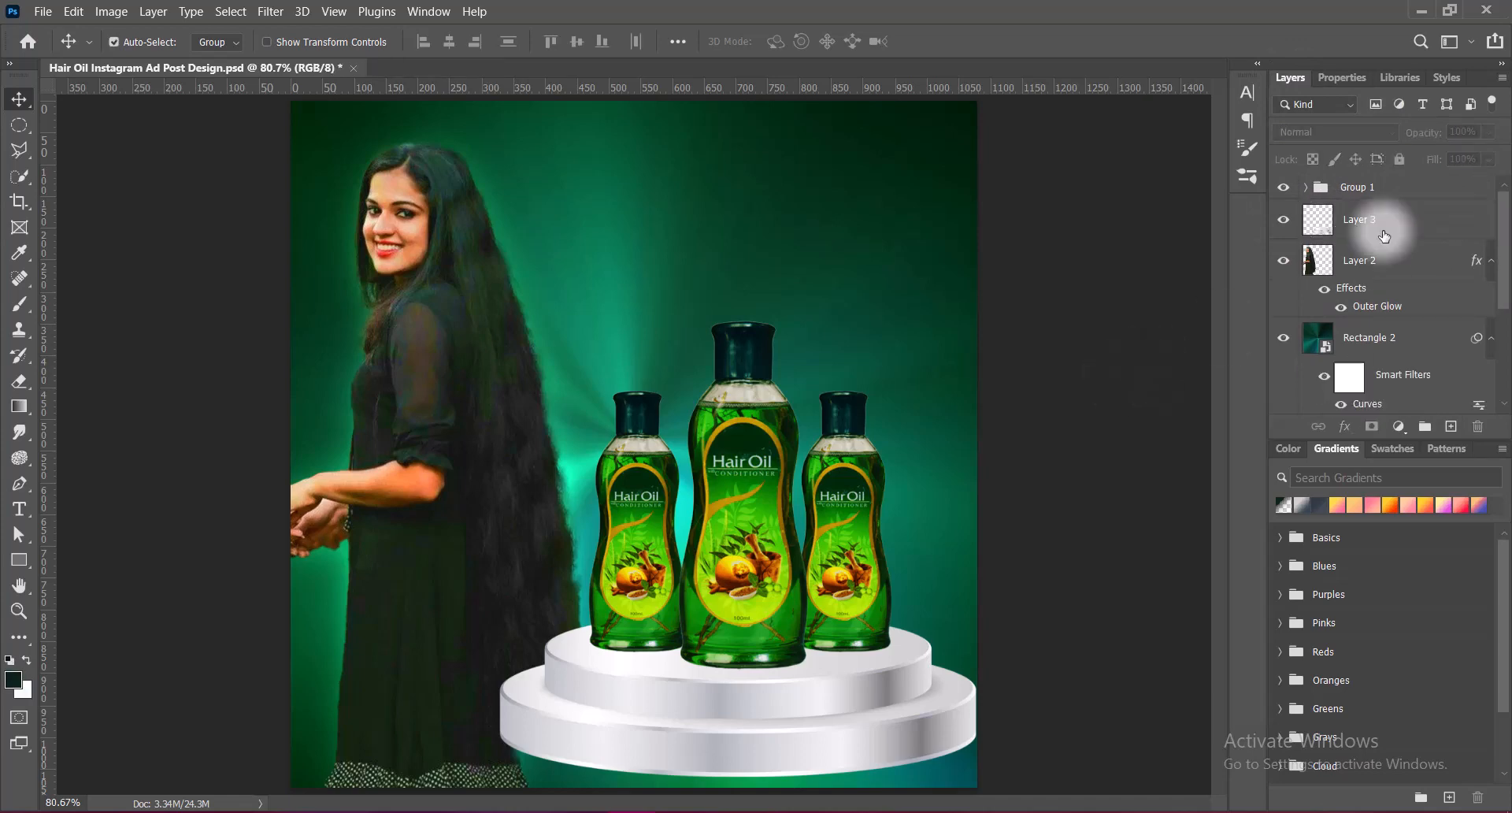
Tint the podium layer green with Color Balance midtone levels of -16, +100 and +19.
{"action": "left_click", "coordinate": [1322, 229]}
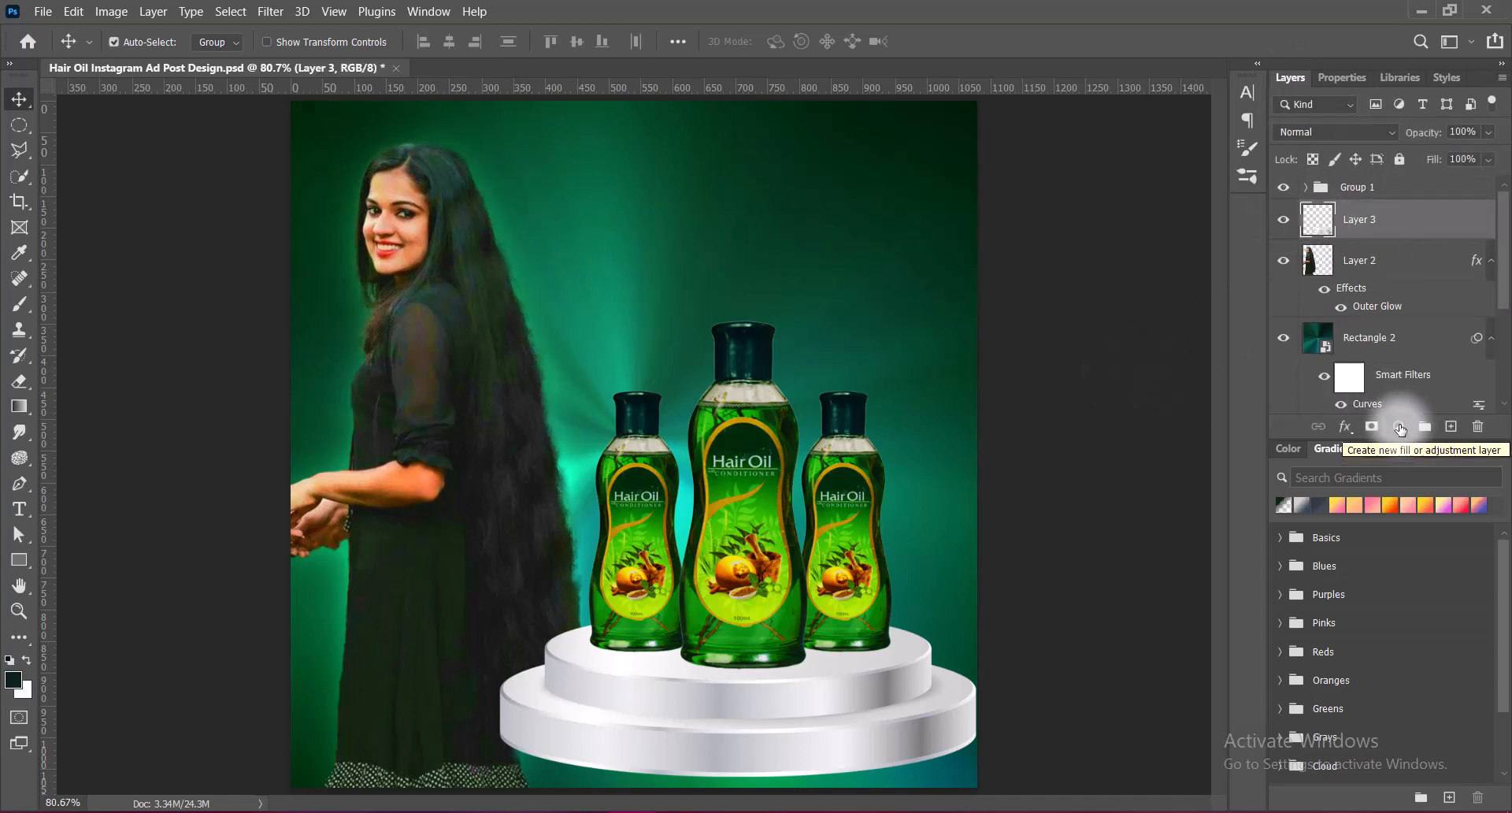
{"action": "left_click", "coordinate": [111, 11]}
{"action": "mouse_move", "coordinate": [134, 54]}
{"action": "left_click", "coordinate": [371, 173]}
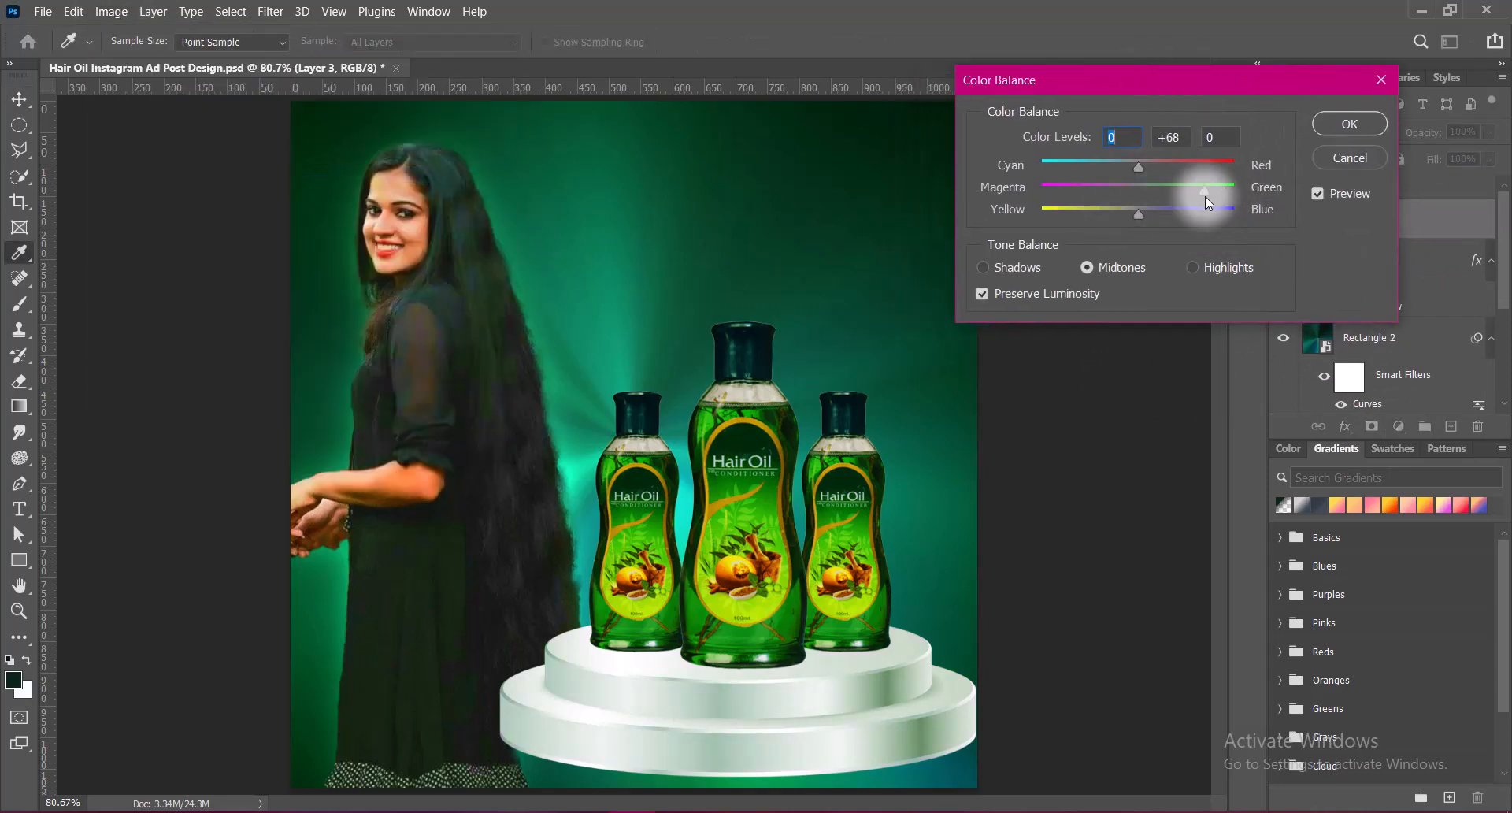
{"action": "left_click_drag", "start_coordinate": [1138, 167], "coordinate": [1081, 172]}
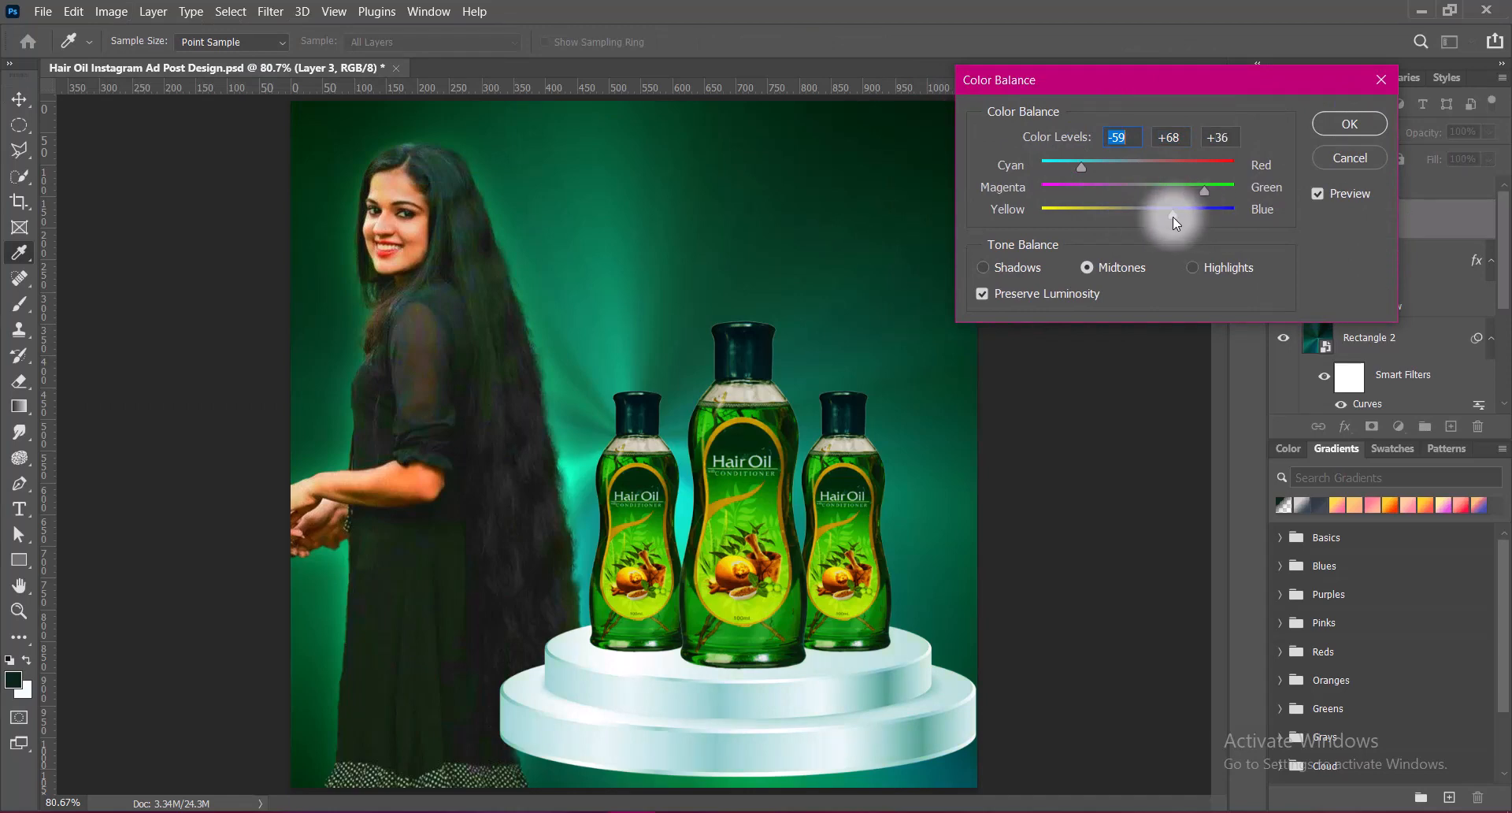
{"action": "left_click", "coordinate": [1204, 191]}
{"action": "left_click_drag", "start_coordinate": [1203, 191], "coordinate": [1297, 193]}
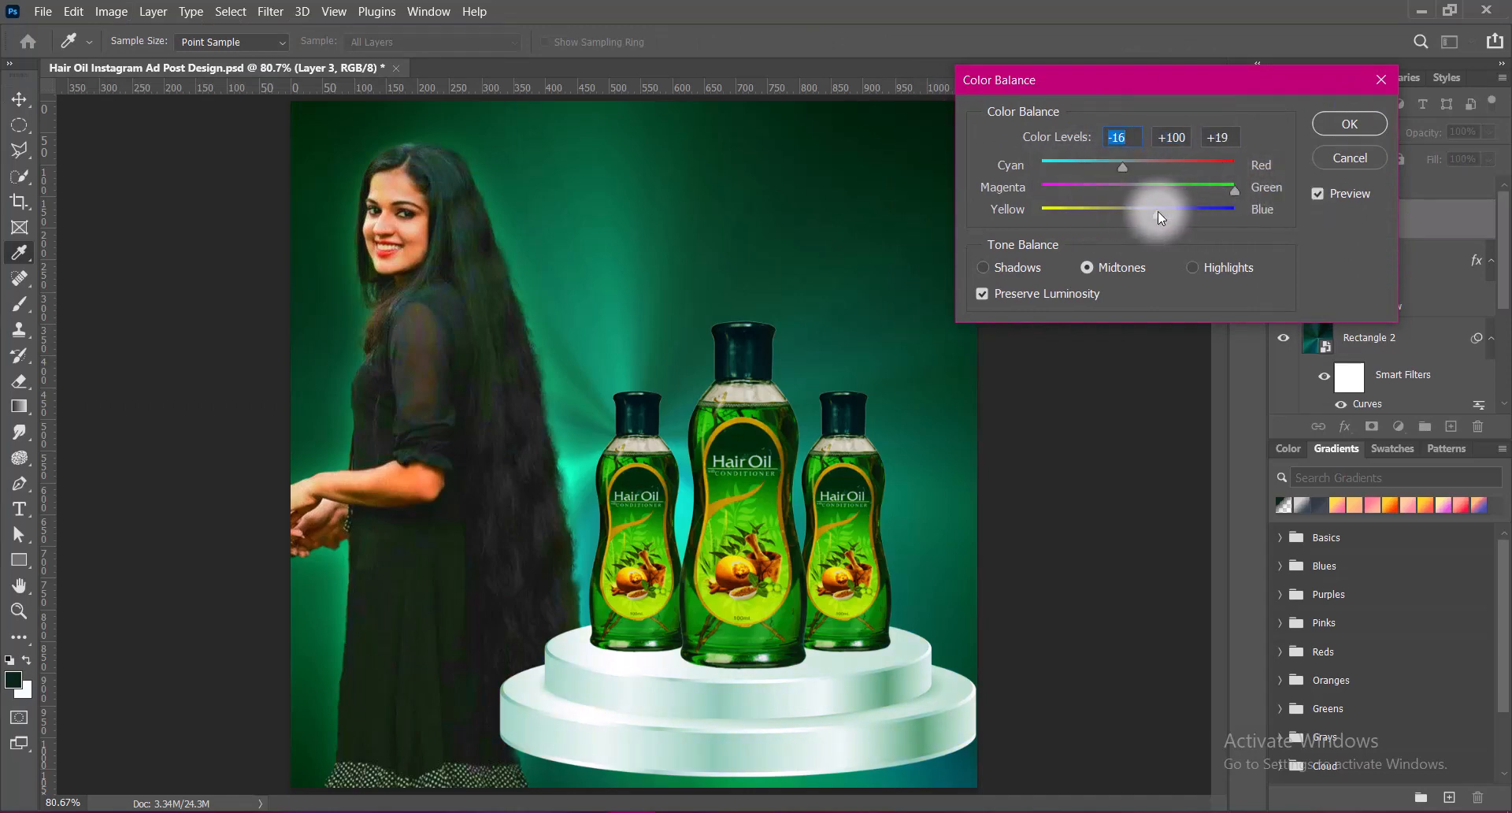
{"action": "left_click", "coordinate": [1348, 123]}
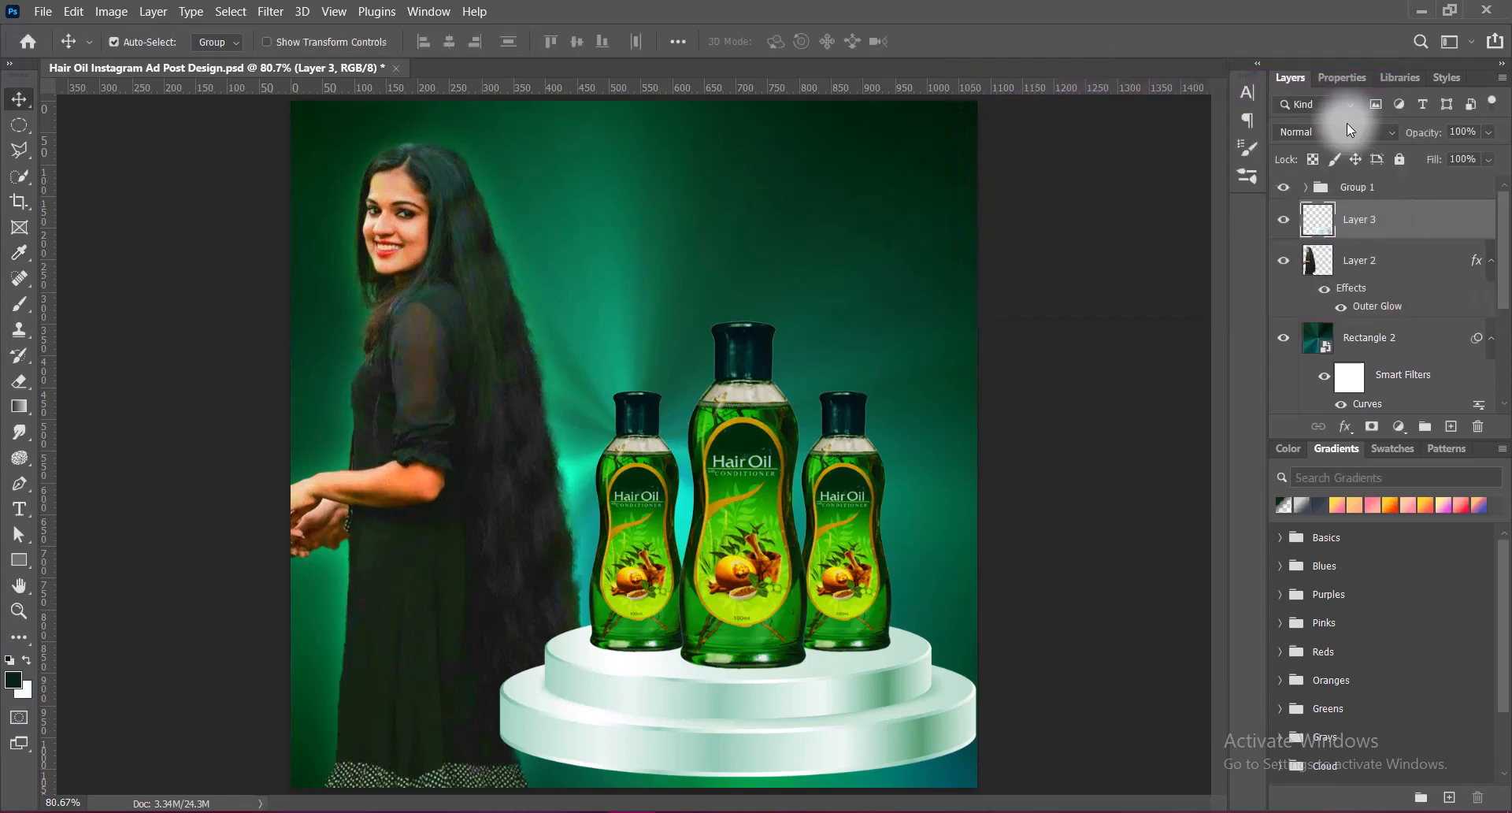
Darken the podium layer by pulling the midpoint of its RGB curve strongly down.
{"action": "left_click", "coordinate": [111, 11]}
{"action": "mouse_move", "coordinate": [146, 58]}
{"action": "left_click", "coordinate": [334, 93]}
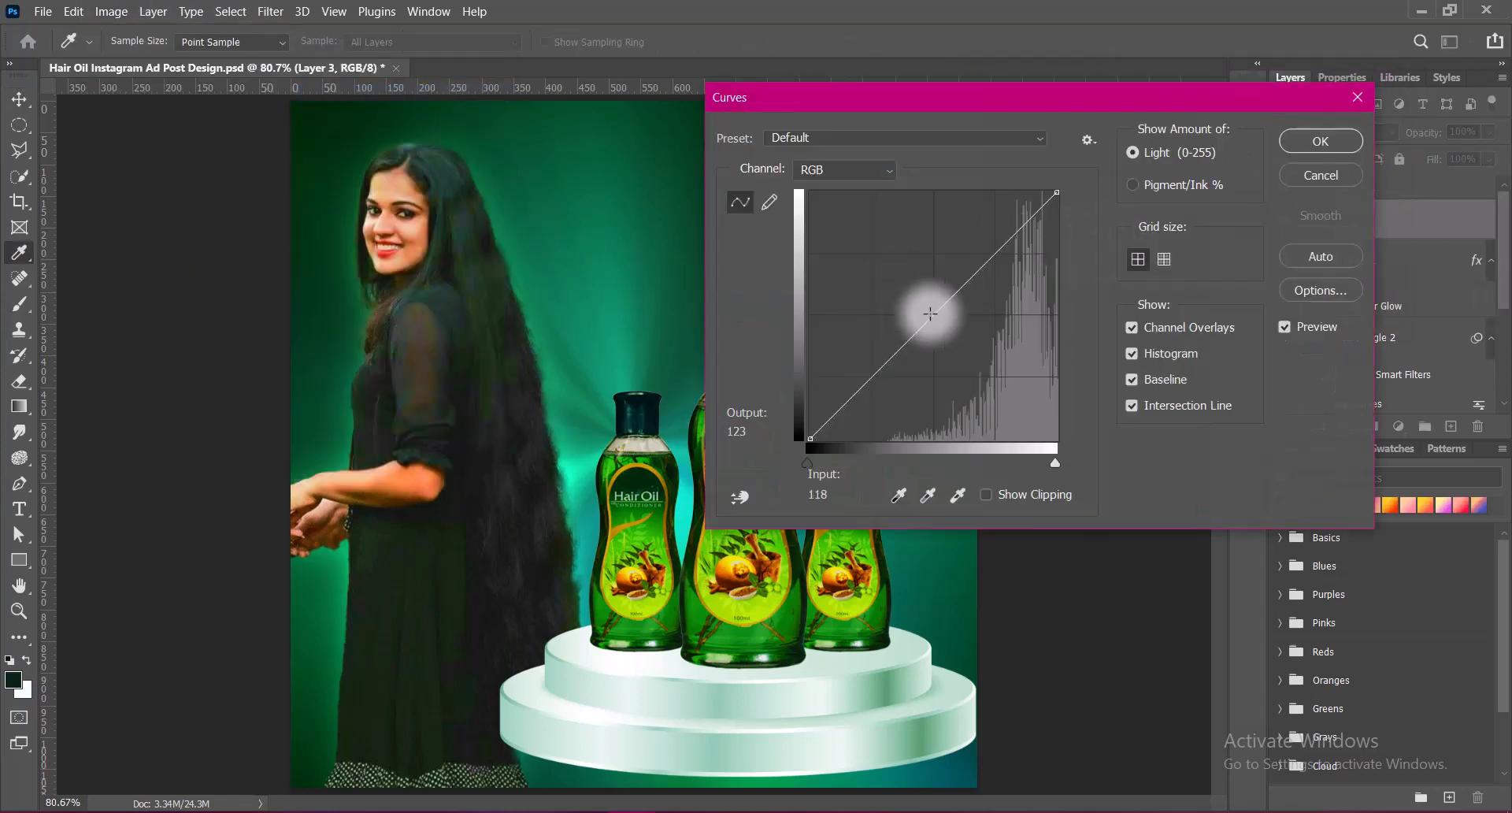
{"action": "left_click_drag", "start_coordinate": [934, 313], "coordinate": [931, 433]}
{"action": "left_click", "coordinate": [1320, 141]}
Apply a Hue/Saturation adjustment to the podium layer with the Red Boost preset and lightness -8, and save the document.
{"action": "left_click", "coordinate": [111, 11]}
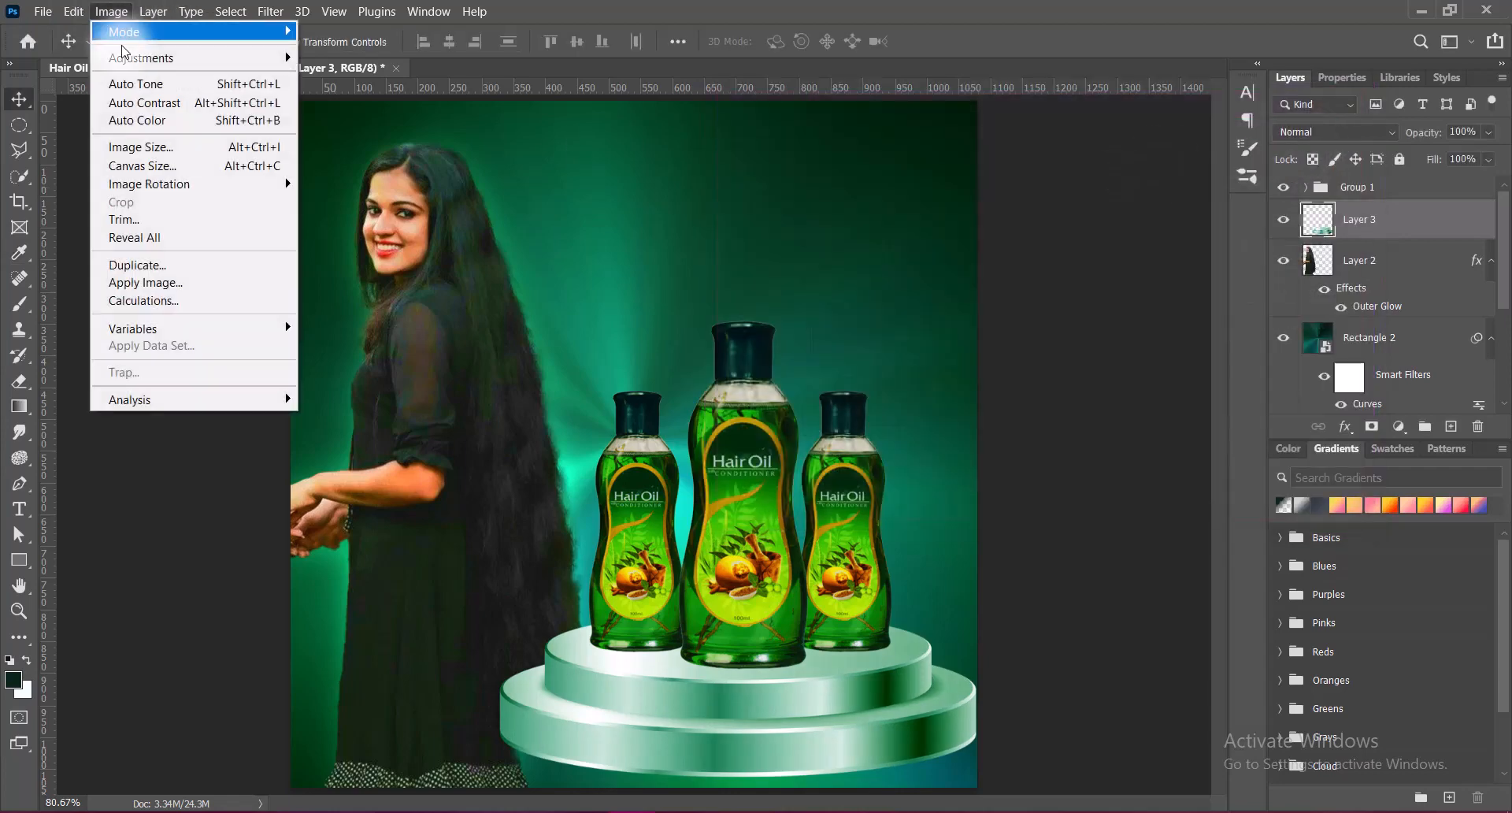
{"action": "mouse_move", "coordinate": [146, 58]}
{"action": "left_click", "coordinate": [338, 149]}
{"action": "left_click", "coordinate": [1153, 164]}
{"action": "left_click", "coordinate": [1137, 321]}
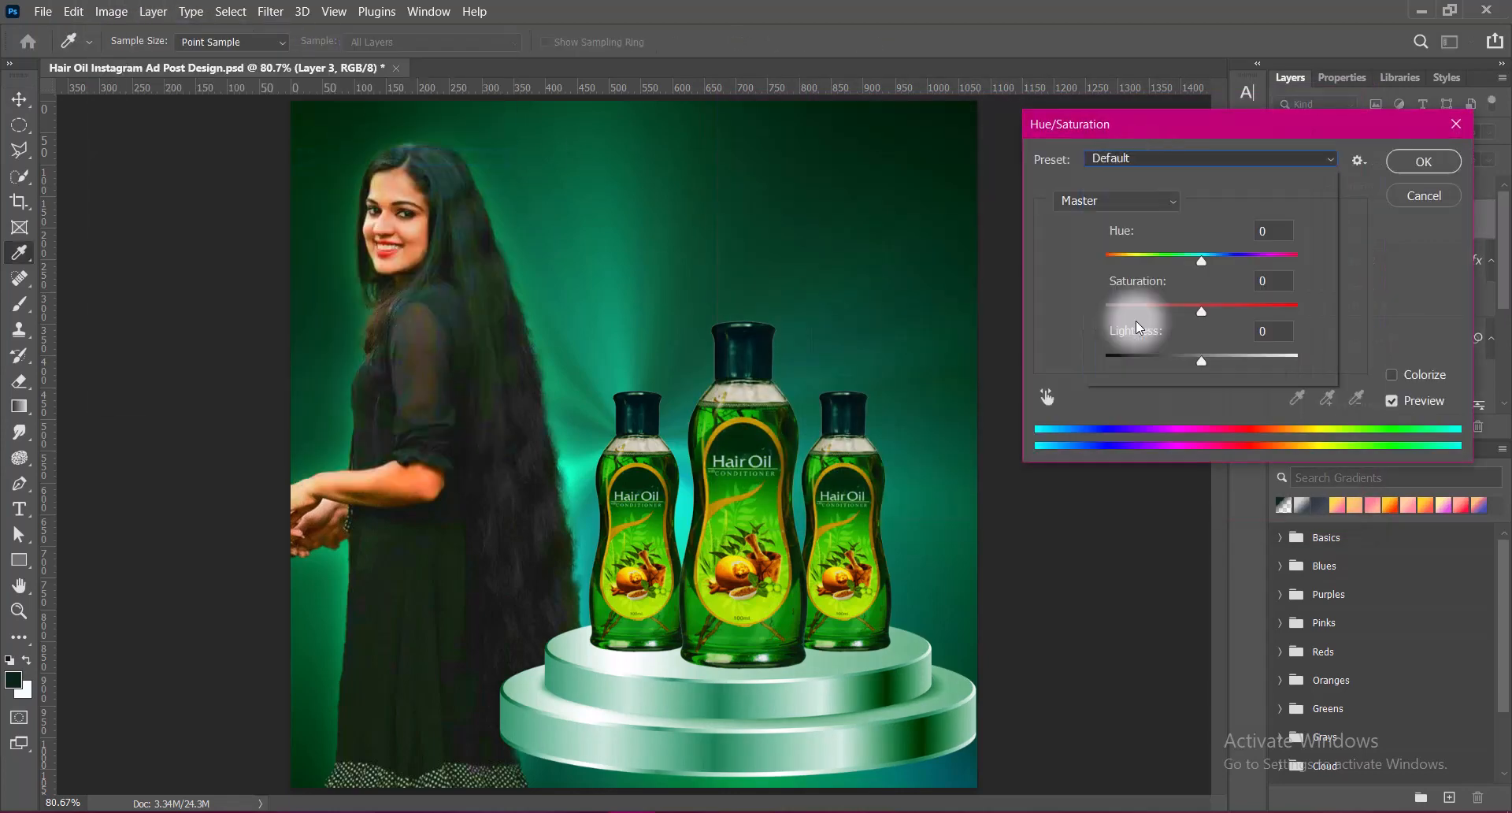
{"action": "left_click", "coordinate": [1142, 158]}
{"action": "left_click", "coordinate": [1129, 283]}
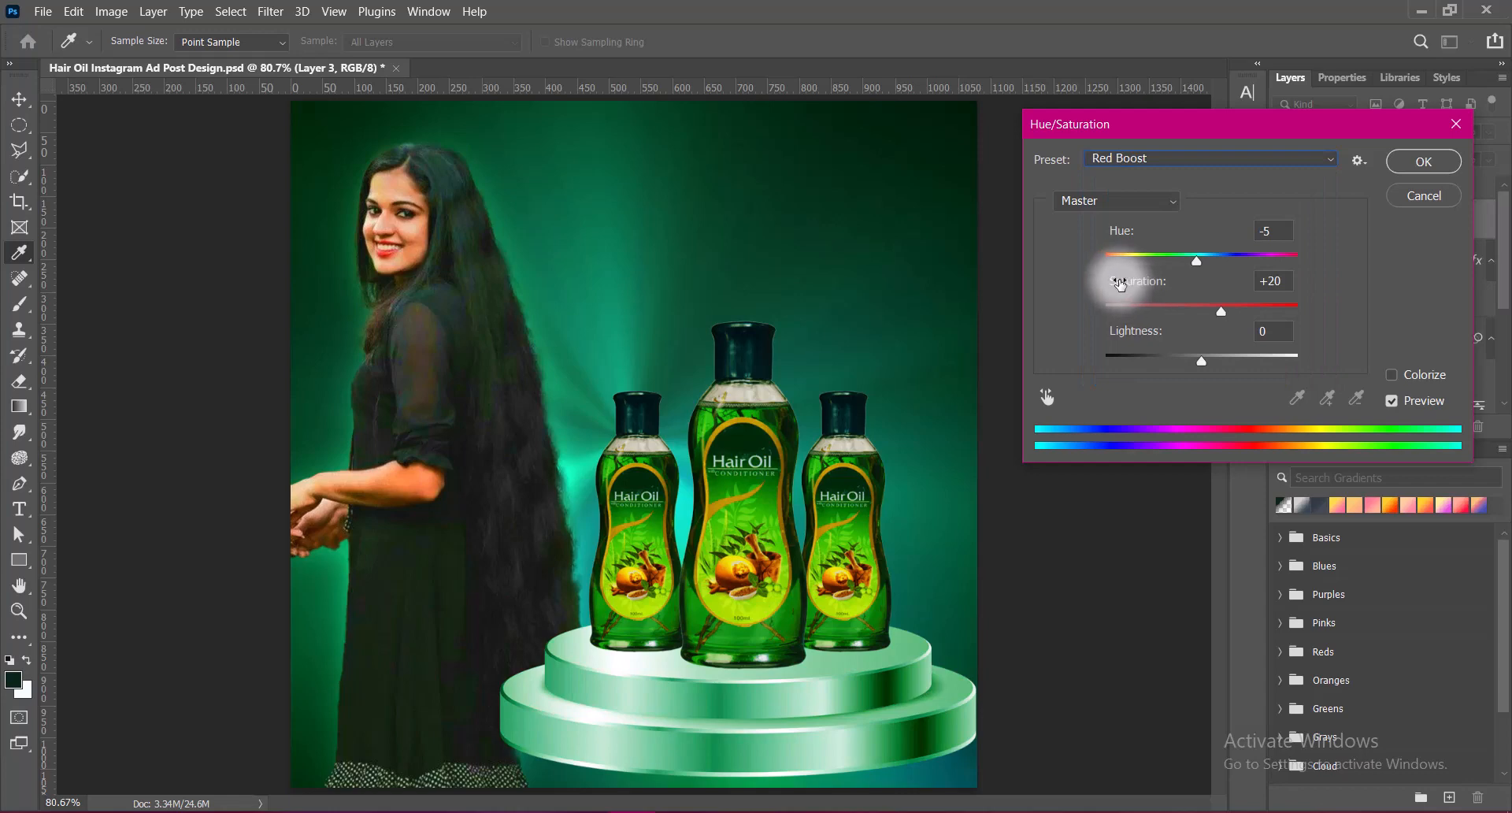
{"action": "left_click_drag", "start_coordinate": [1198, 361], "coordinate": [1194, 360]}
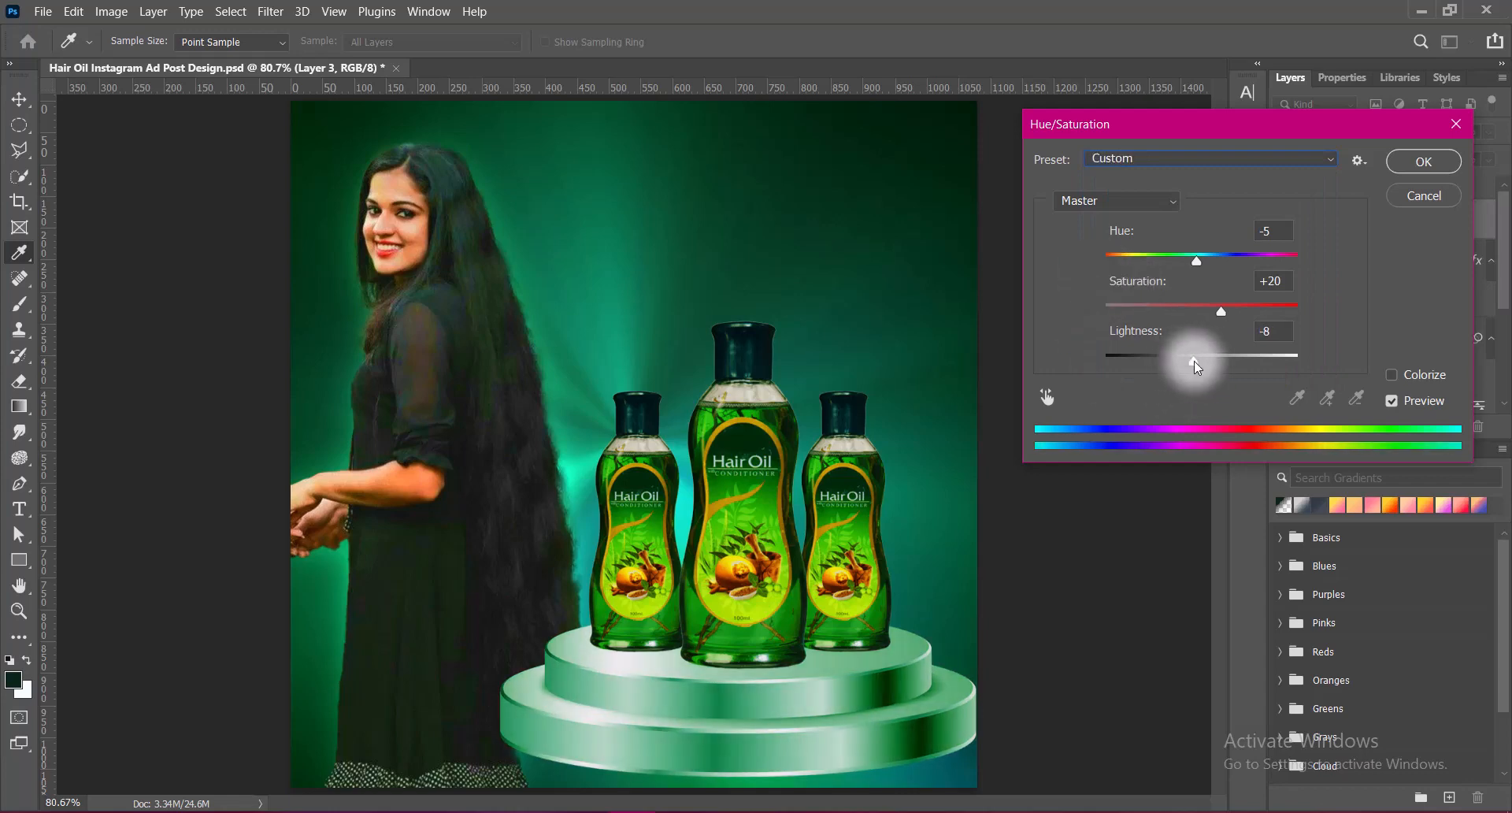
{"action": "left_click", "coordinate": [1426, 160]}
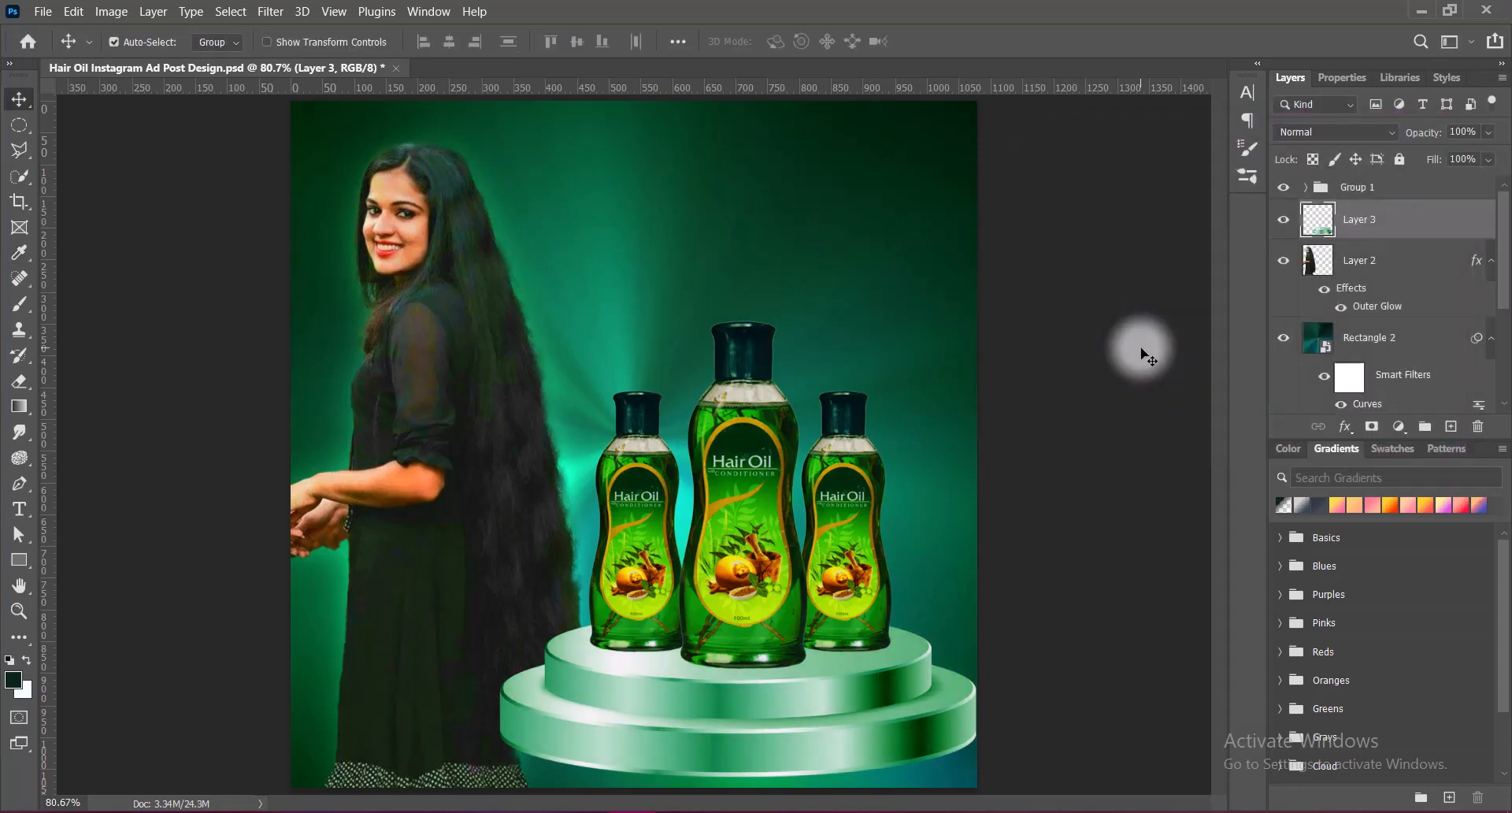
{"action": "key", "text": "ctrl+s"}
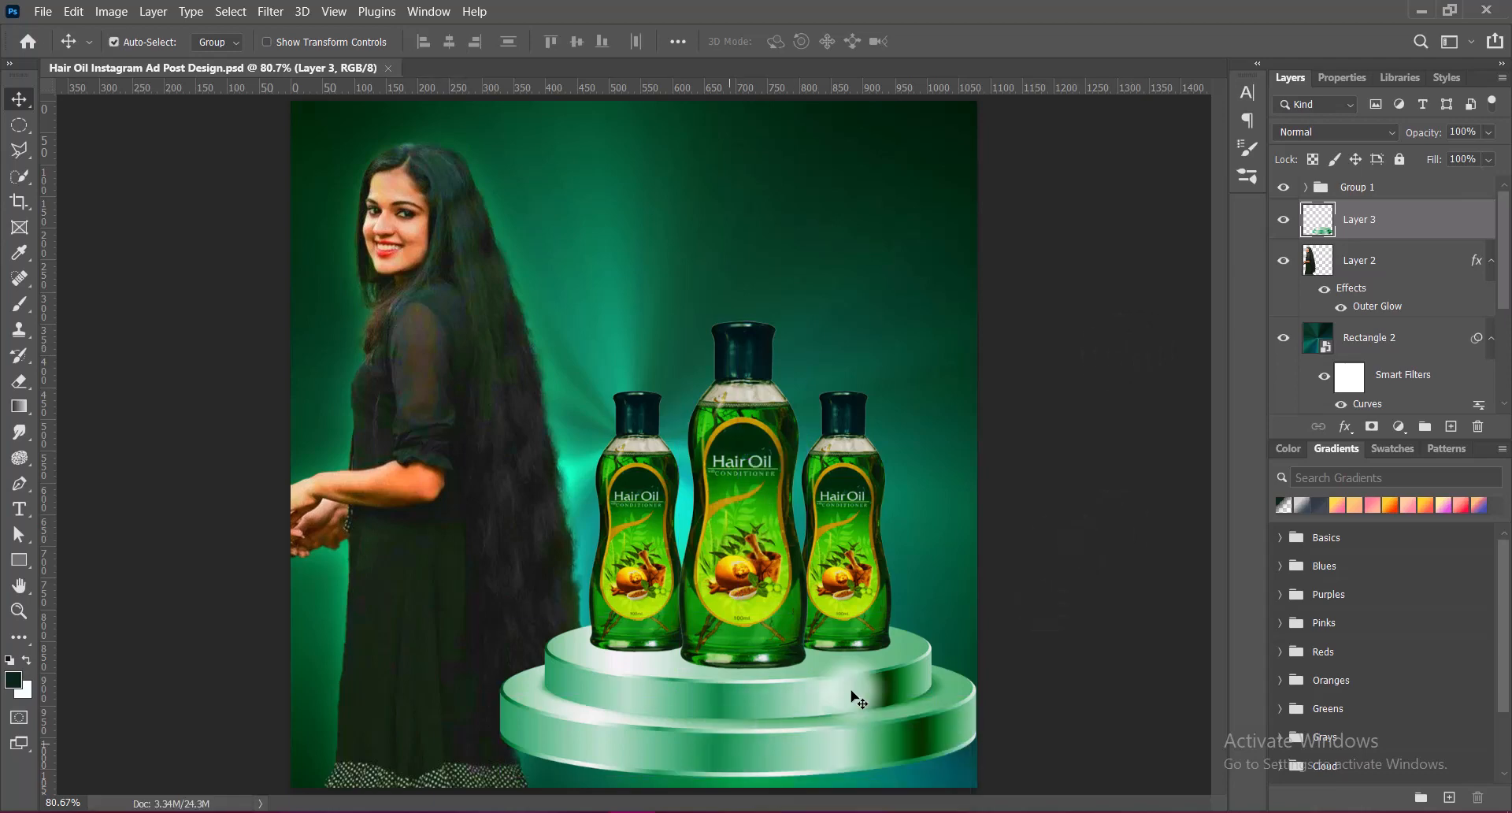
Add a drop shadow to the podium layer with 60% opacity, 21 px distance, 0% spread and size about 30 px, and save.
{"action": "right_click", "coordinate": [1313, 225]}
{"action": "left_click", "coordinate": [1316, 236]}
{"action": "left_click", "coordinate": [761, 492]}
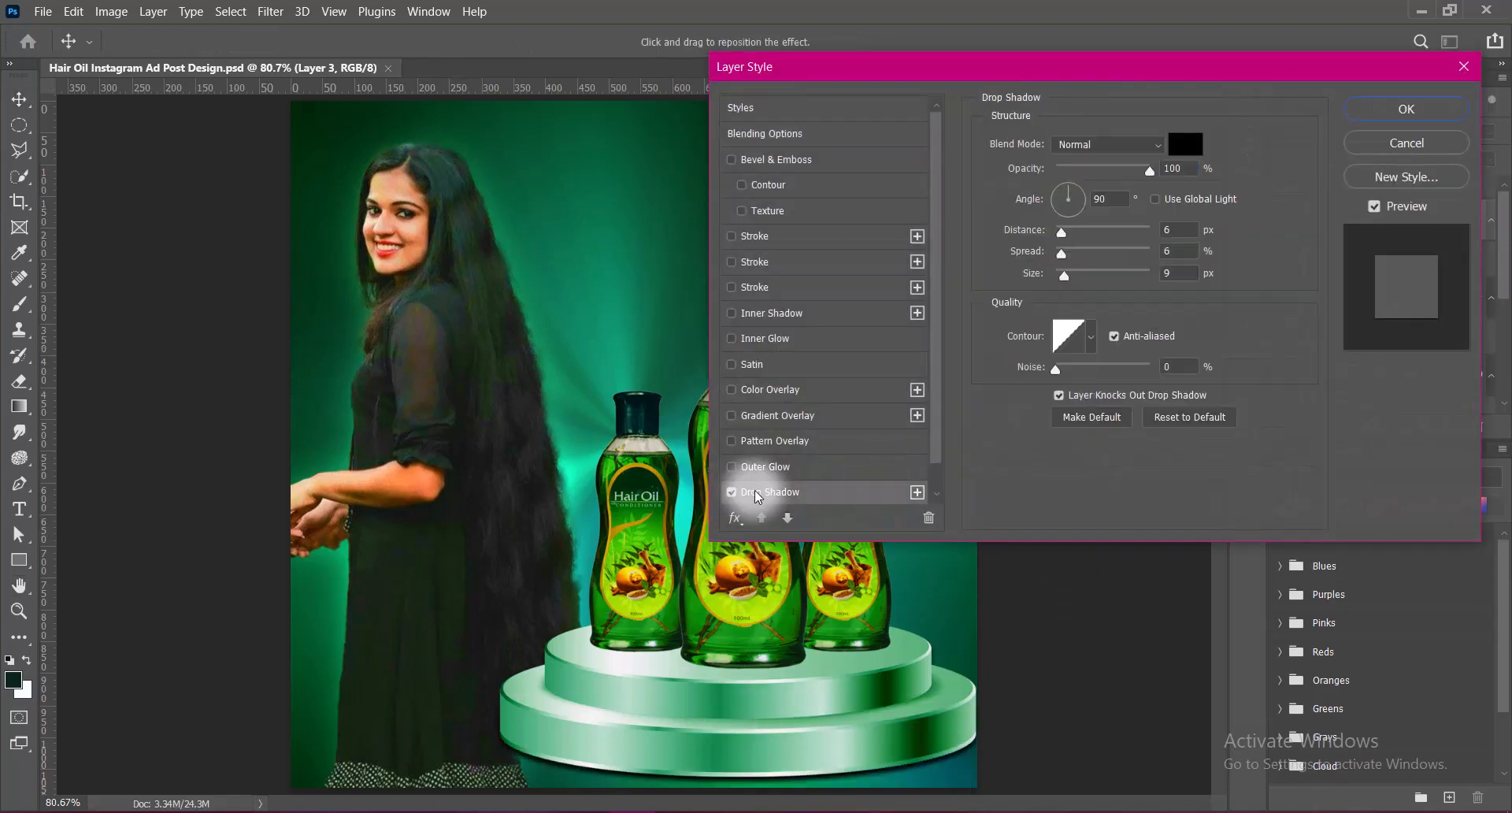
{"action": "double_click", "coordinate": [1177, 168]}
{"action": "left_click_drag", "start_coordinate": [1095, 253], "coordinate": [1072, 275]}
{"action": "type", "text": "60"}
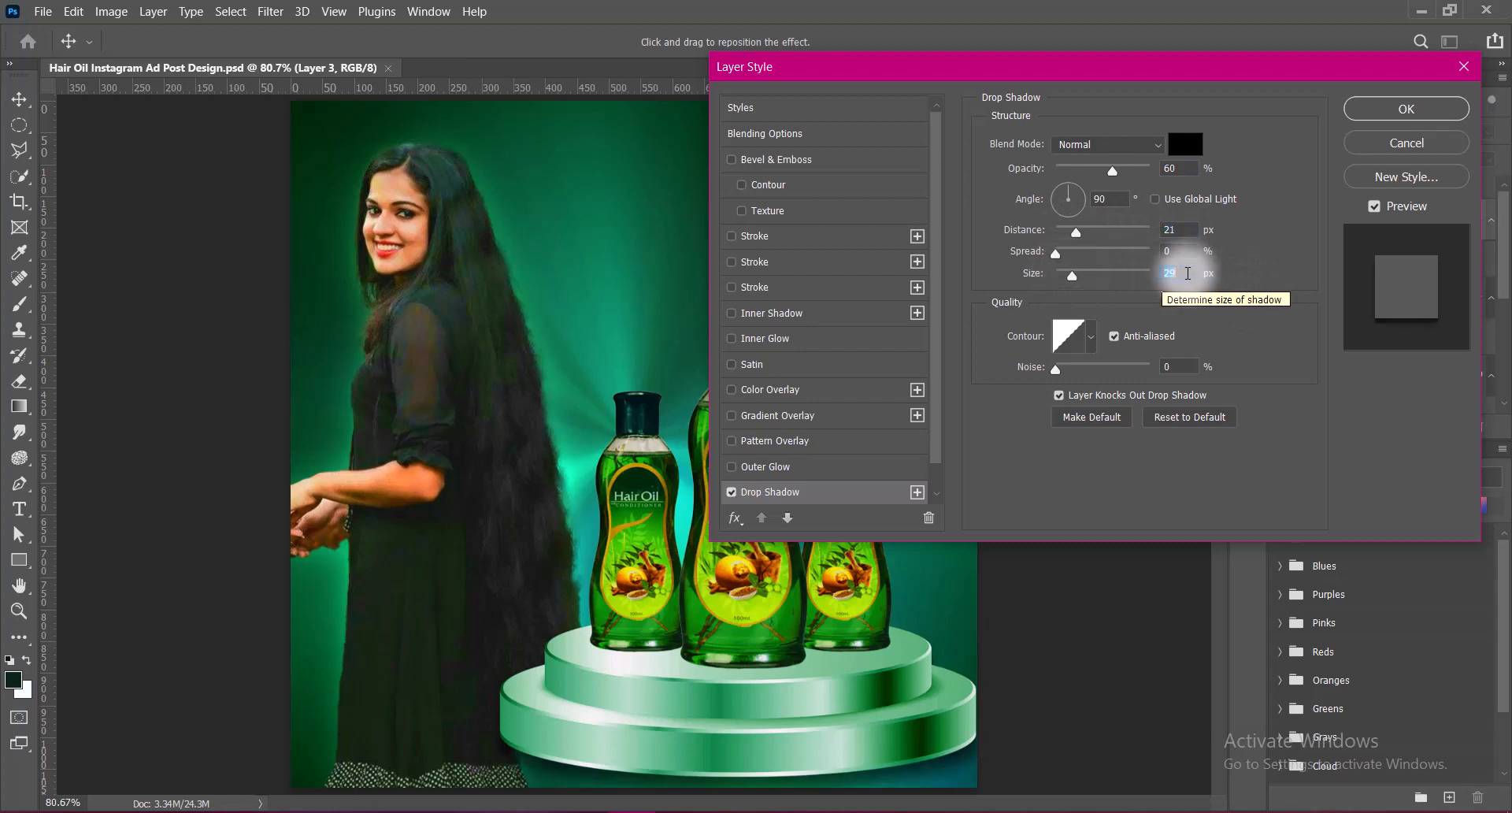
{"action": "type", "text": "33"}
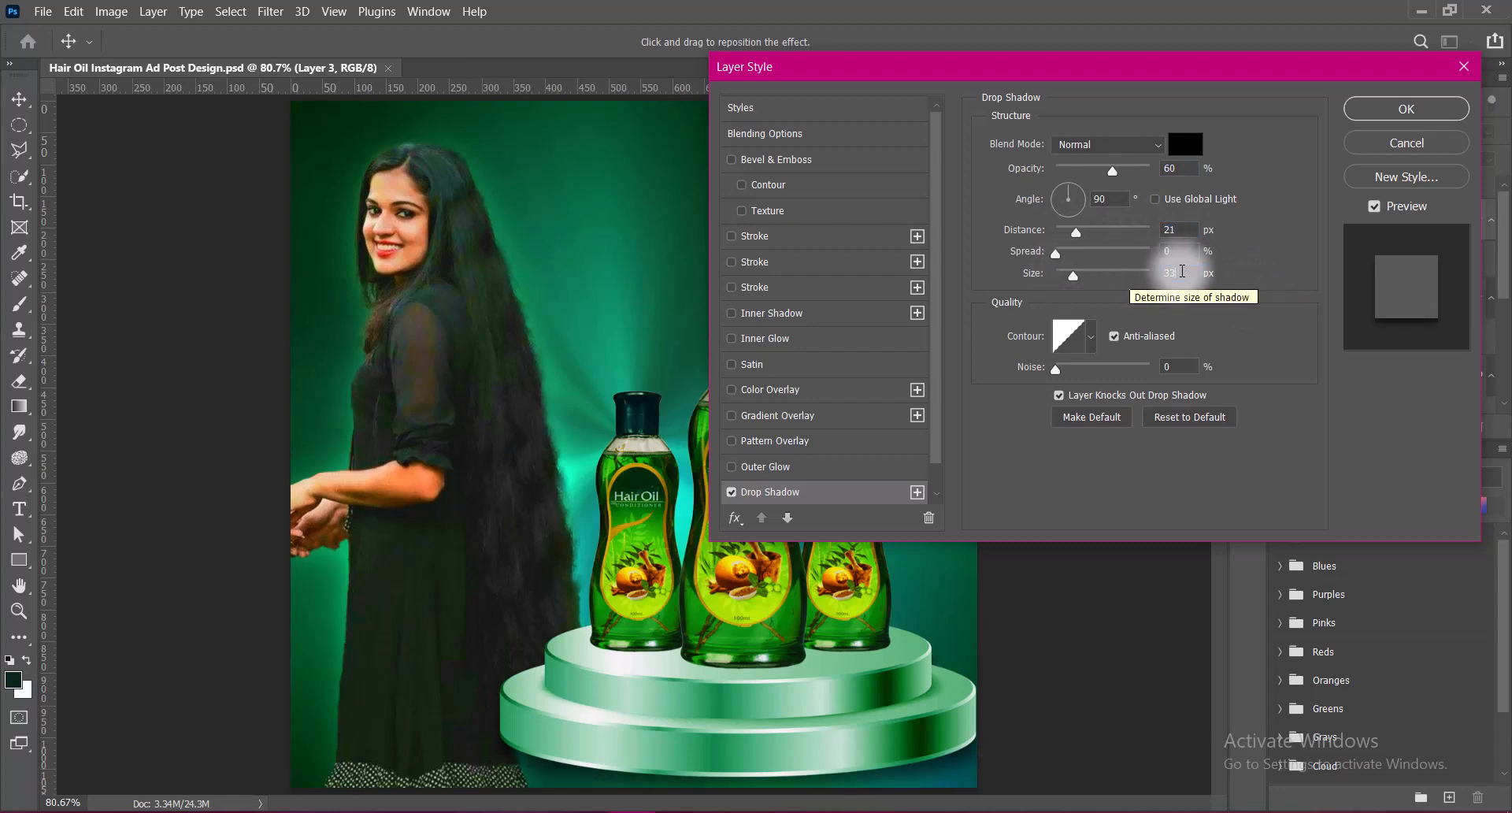
{"action": "left_click", "coordinate": [1403, 109]}
{"action": "key", "text": "ctrl+s"}
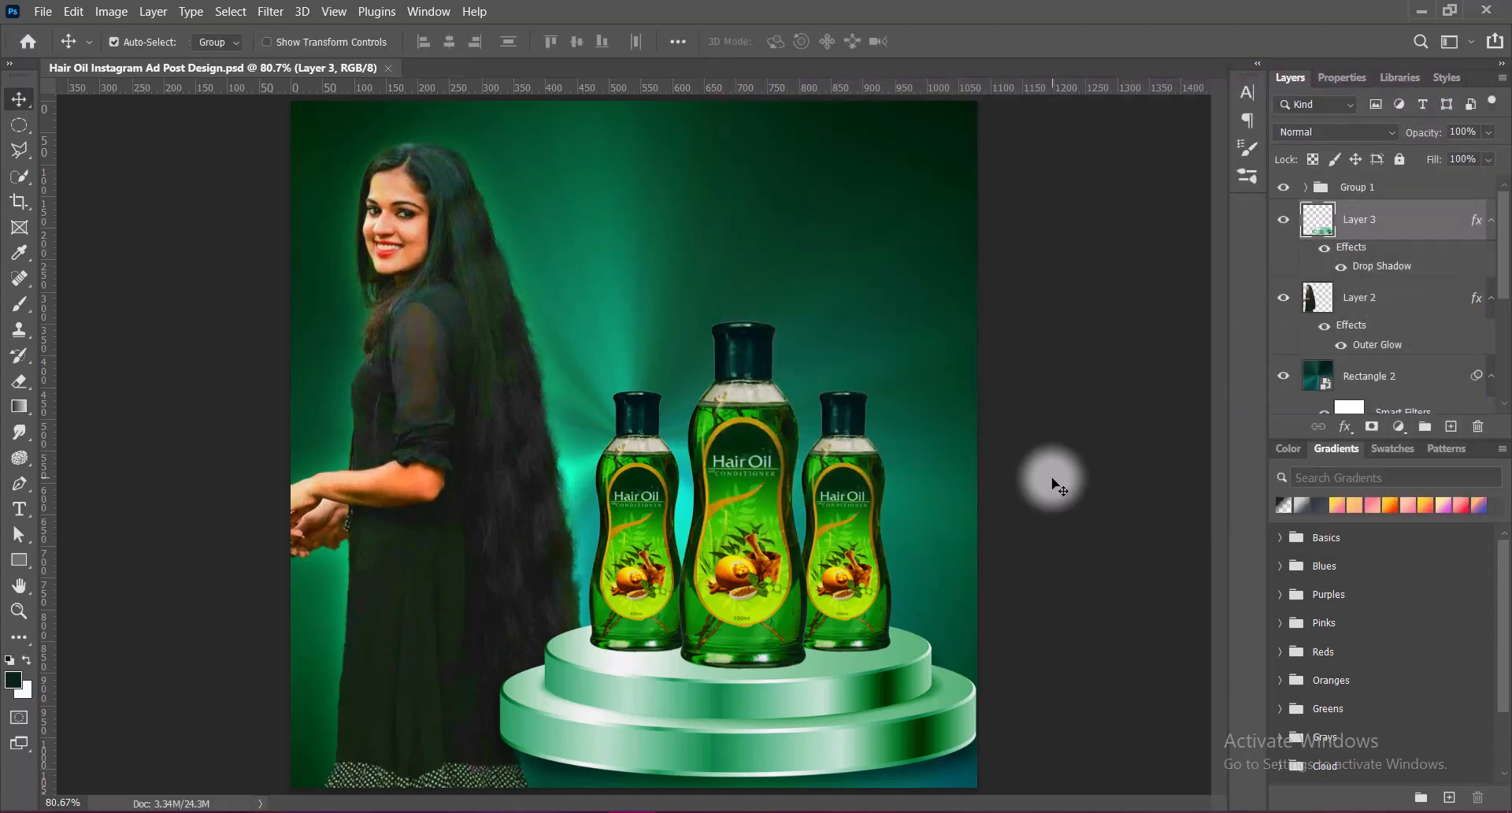
Give the bottle group a black drop shadow at 90° with 66% opacity, 14 px distance, 0% spread and 15 px size.
{"action": "left_click", "coordinate": [763, 506]}
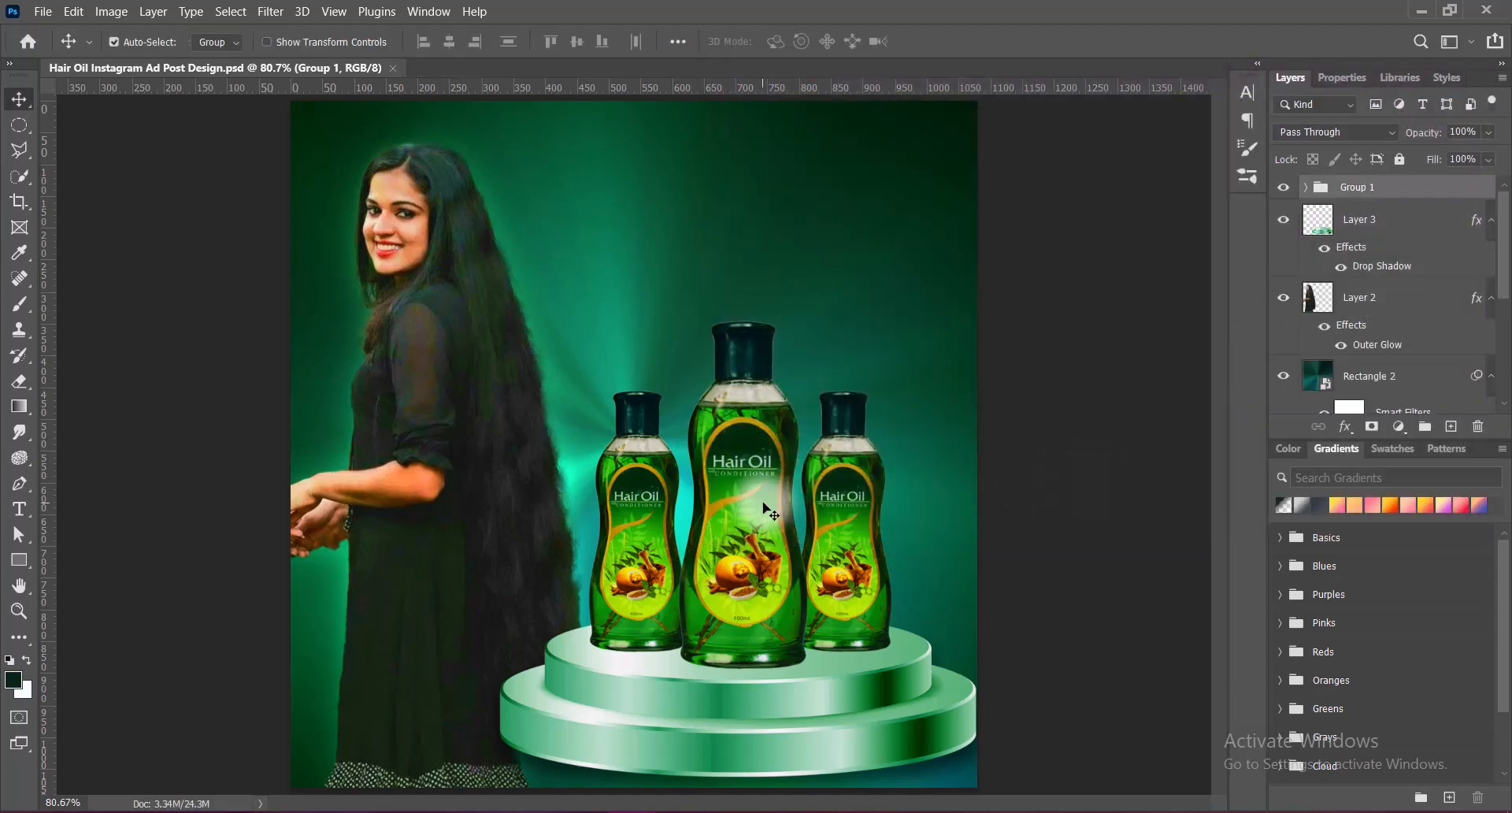
{"action": "double_click", "coordinate": [1323, 186]}
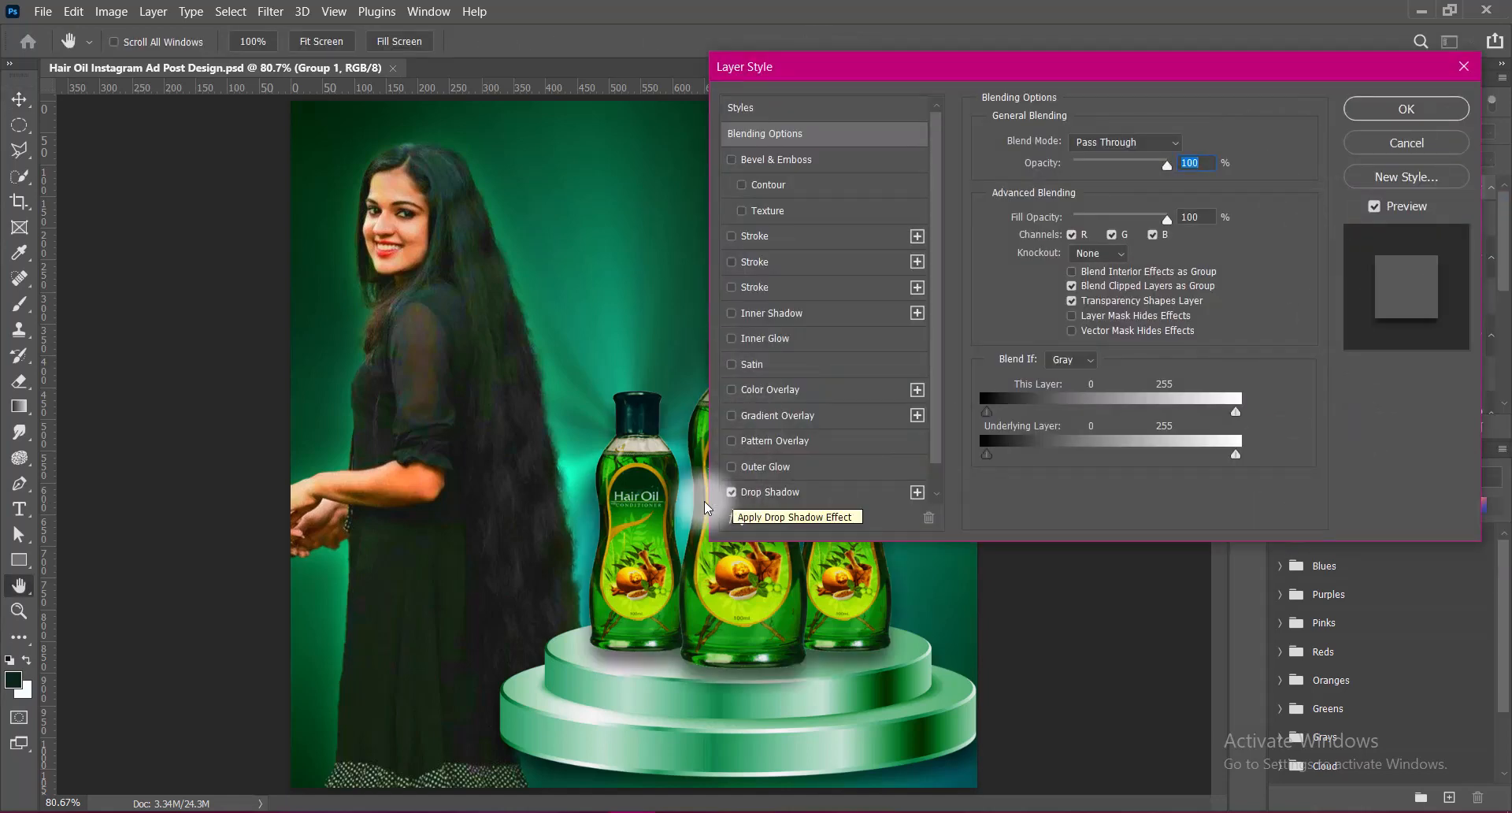
{"action": "left_click", "coordinate": [768, 492]}
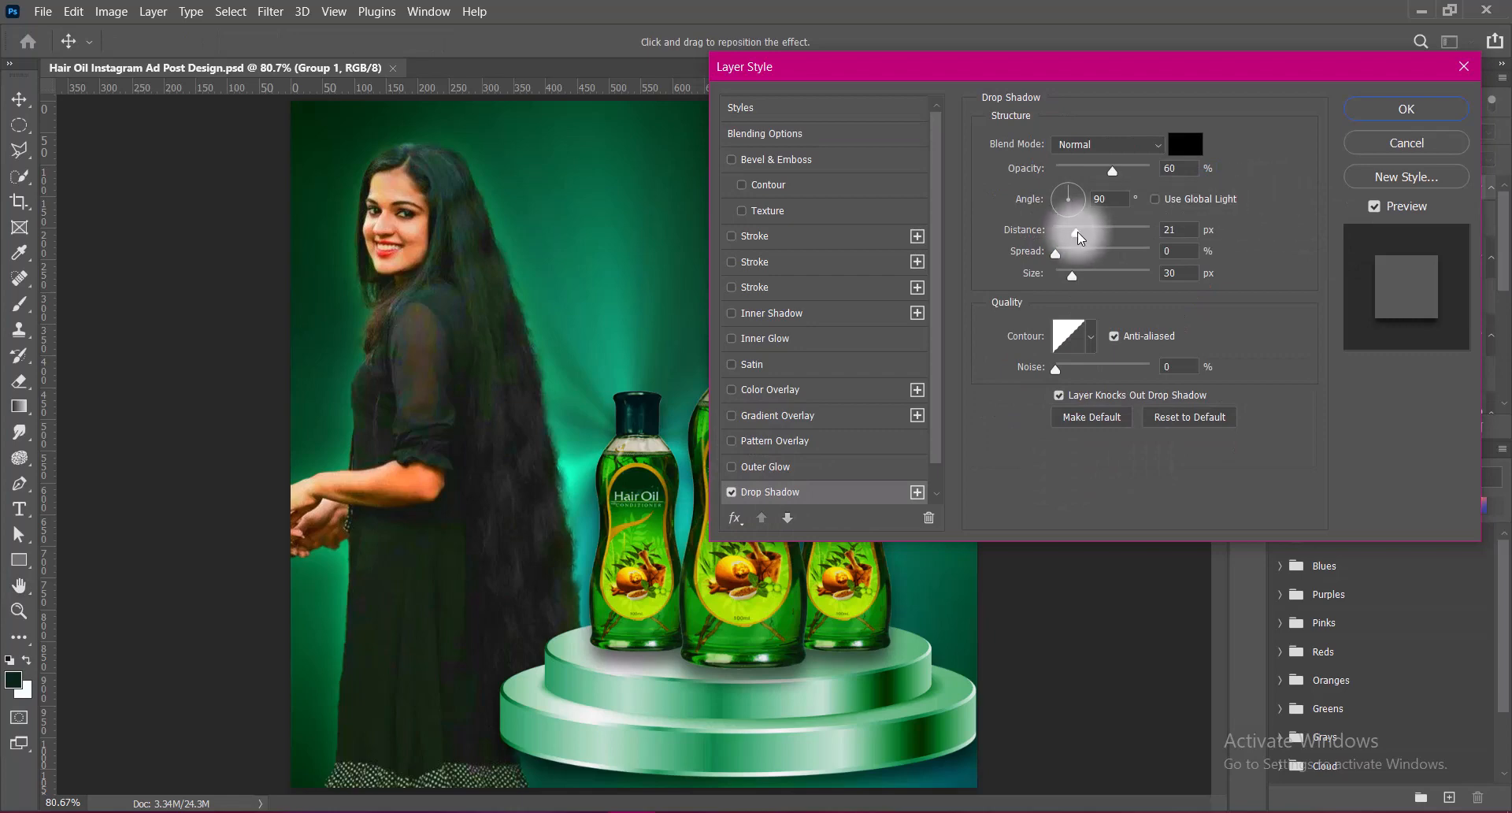
{"action": "left_click_drag", "start_coordinate": [1072, 273], "coordinate": [1067, 277]}
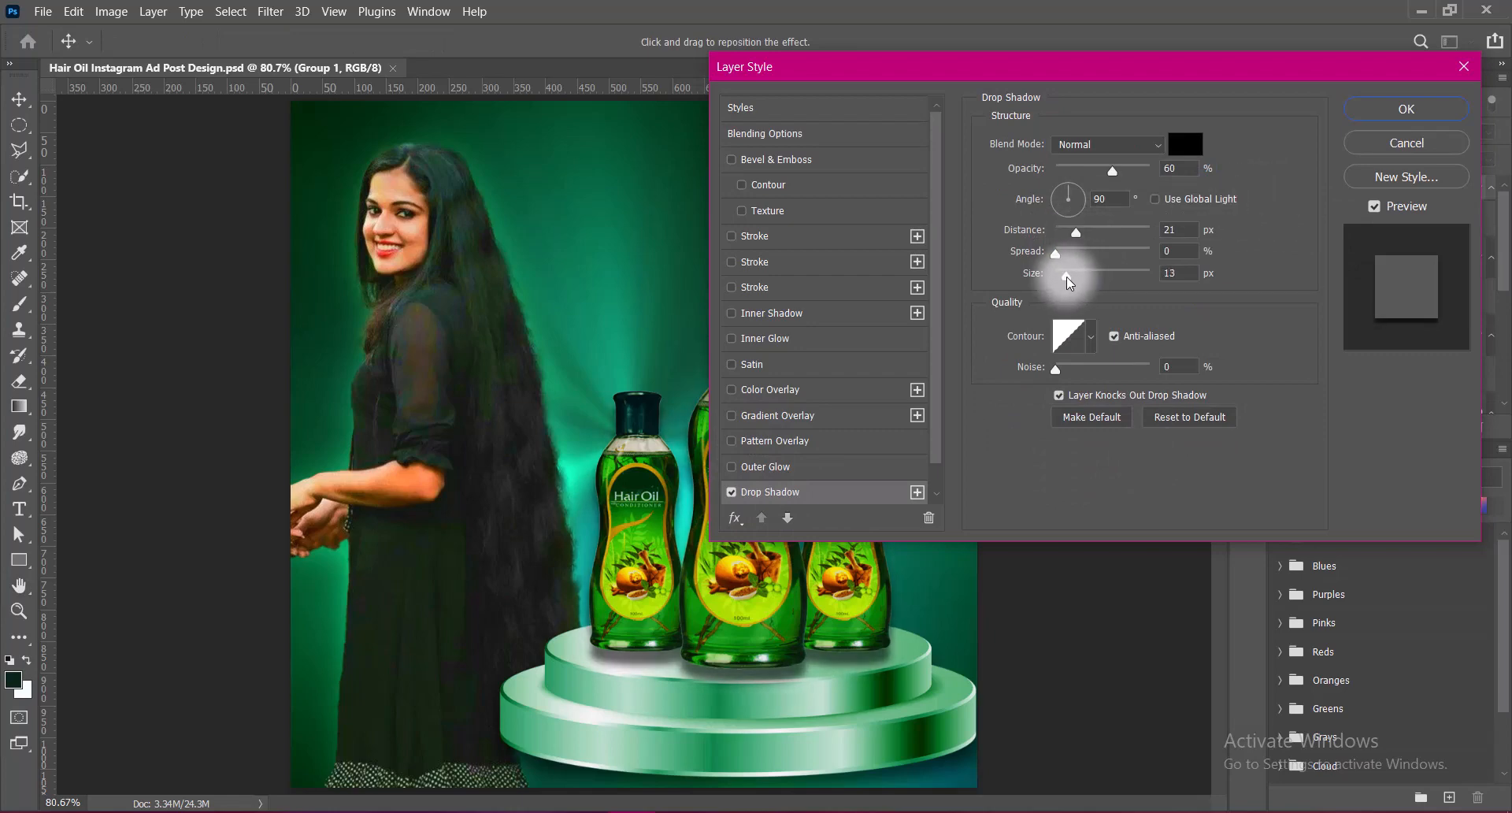
{"action": "left_click", "coordinate": [1171, 276]}
{"action": "type", "text": "15"}
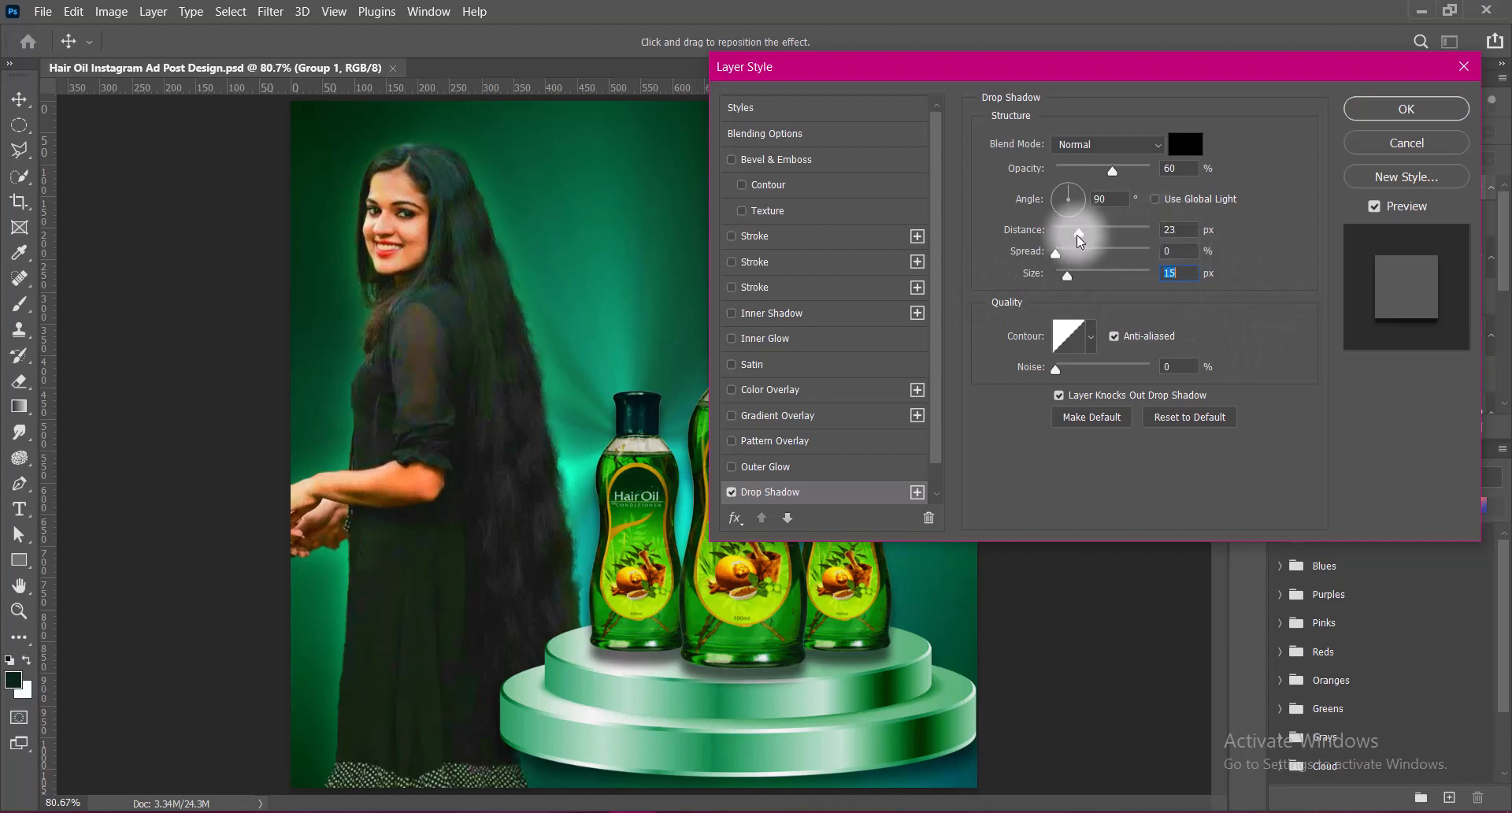
{"action": "left_click_drag", "start_coordinate": [1075, 233], "coordinate": [1071, 241]}
{"action": "left_click", "coordinate": [1173, 230]}
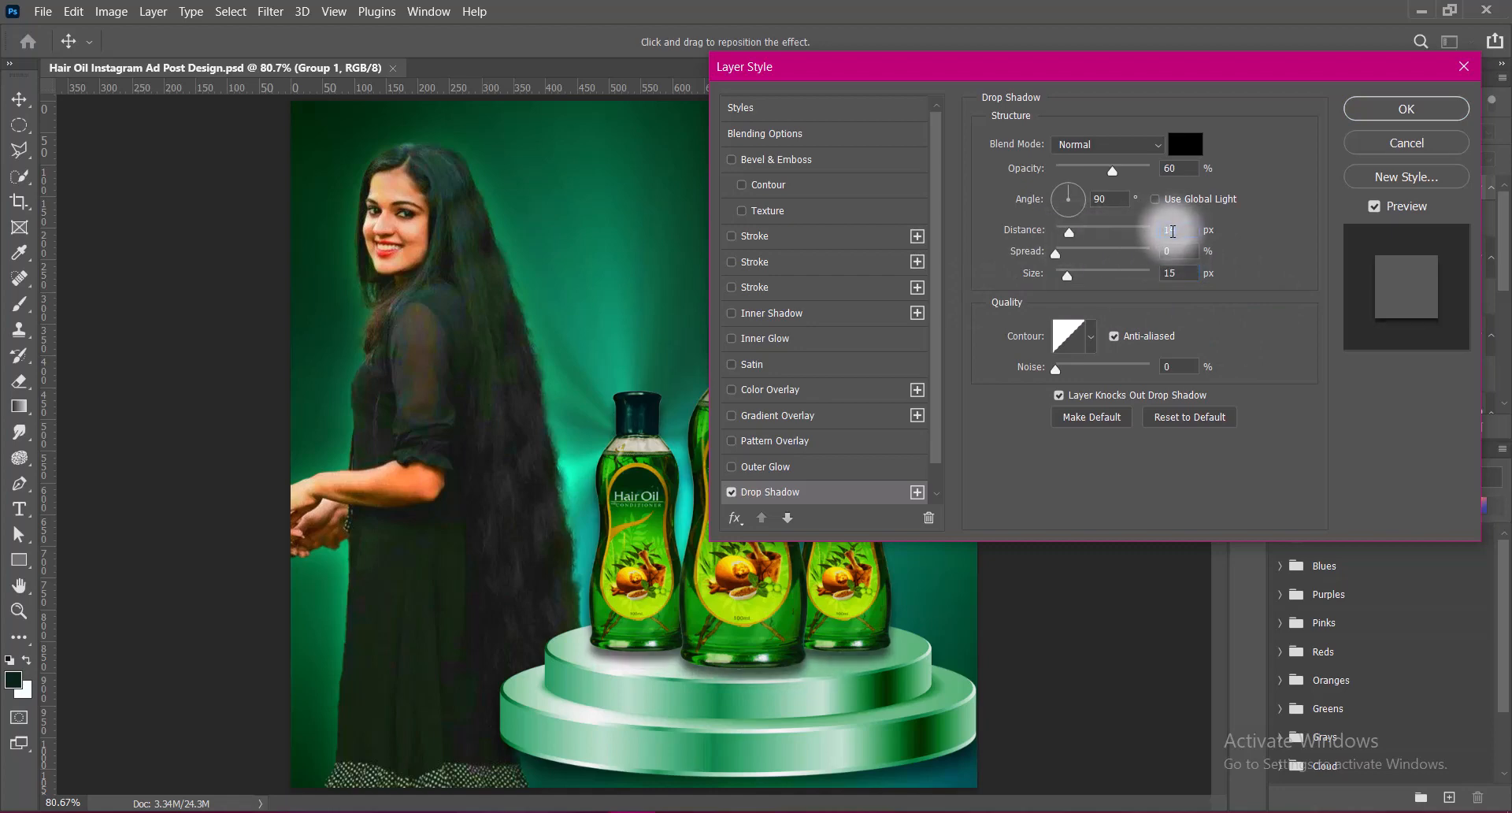
{"action": "left_click_drag", "start_coordinate": [1113, 67], "coordinate": [1221, 44]}
{"action": "key", "text": "Up"}
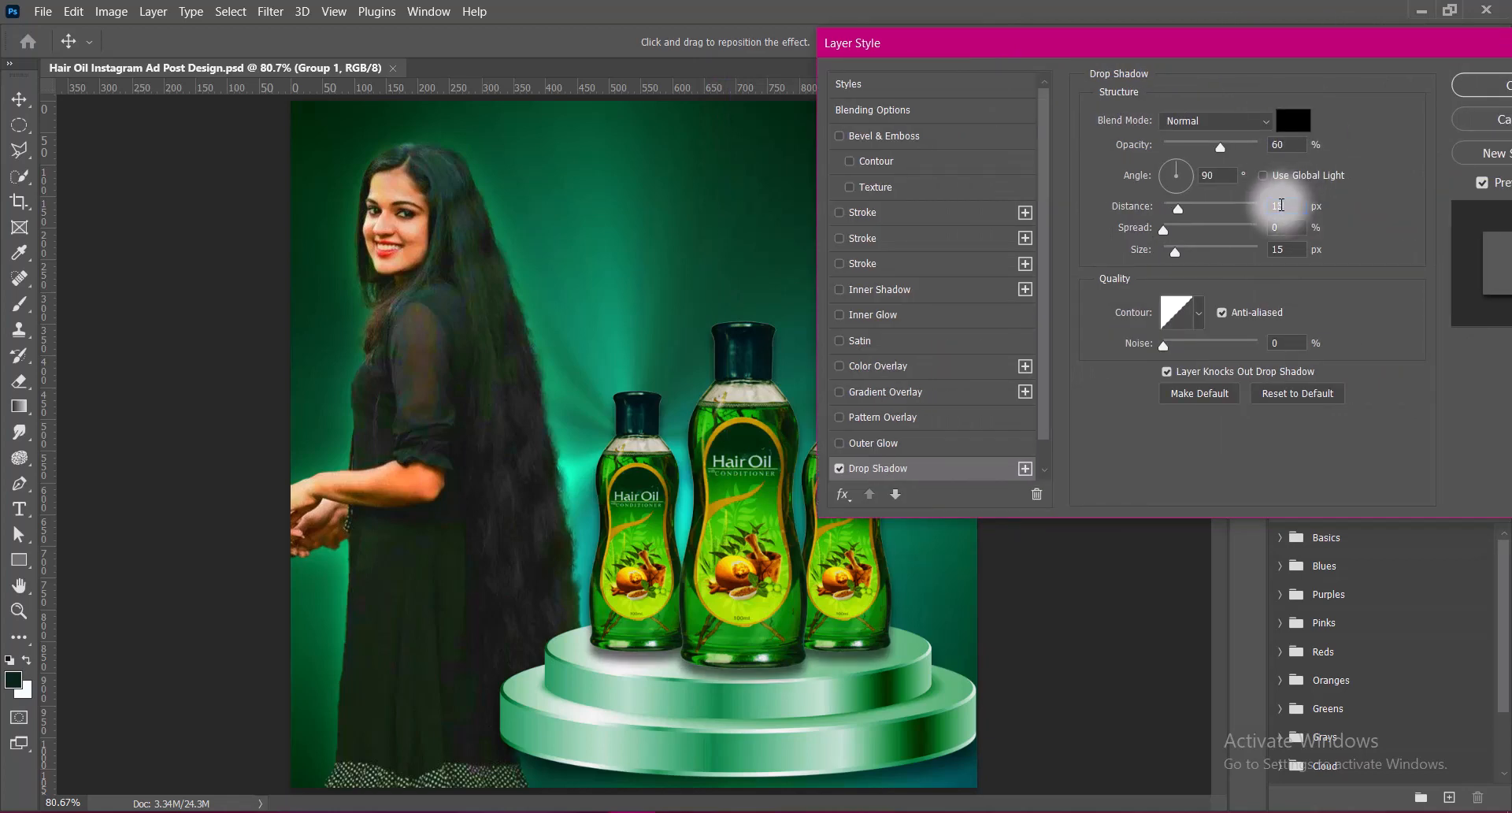
{"action": "key", "text": "Down"}
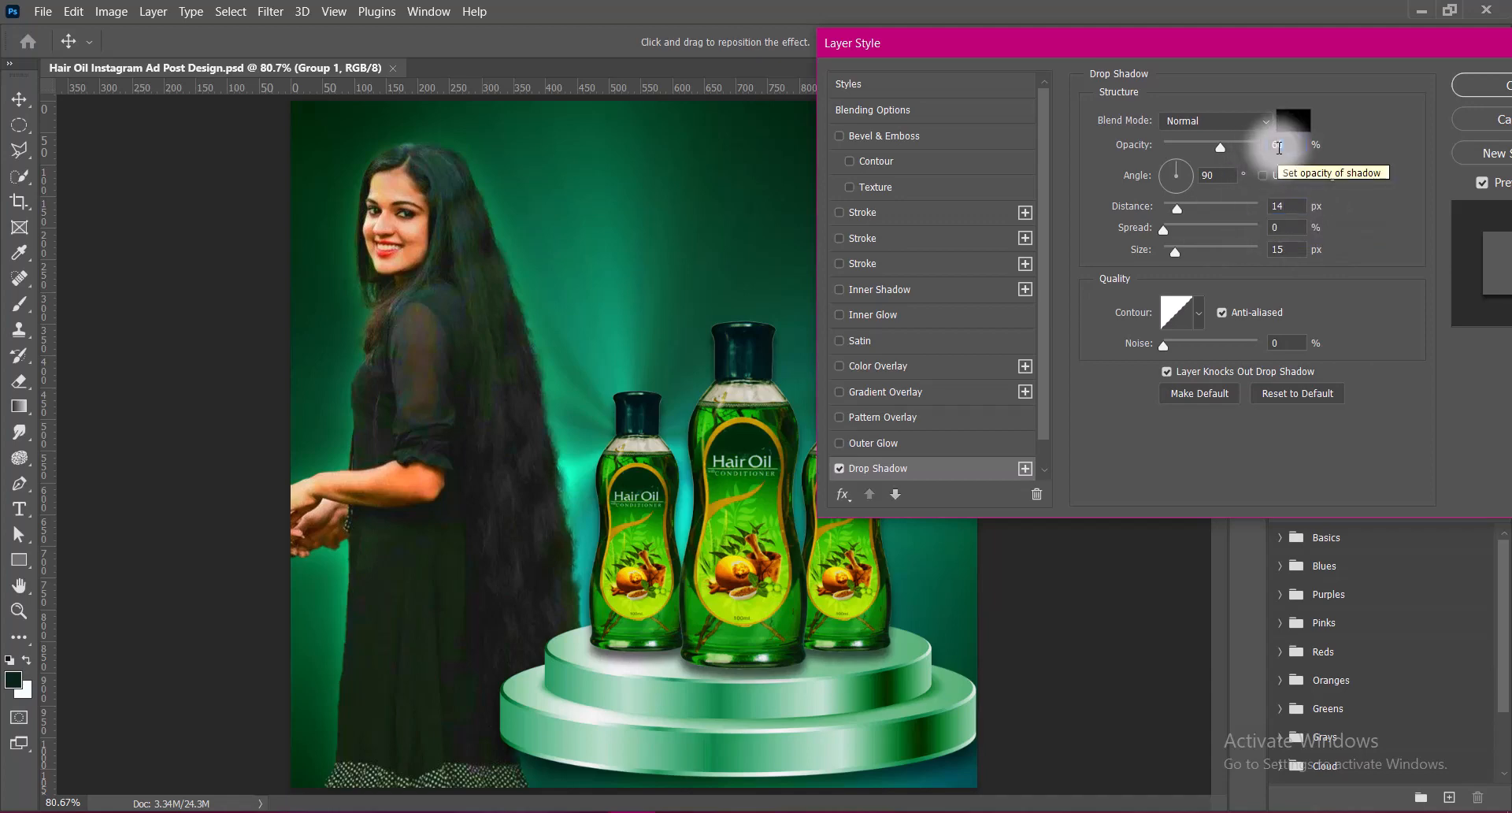
{"action": "scroll", "coordinate": [1279, 147], "scroll_direction": "up", "scroll_amount": 9}
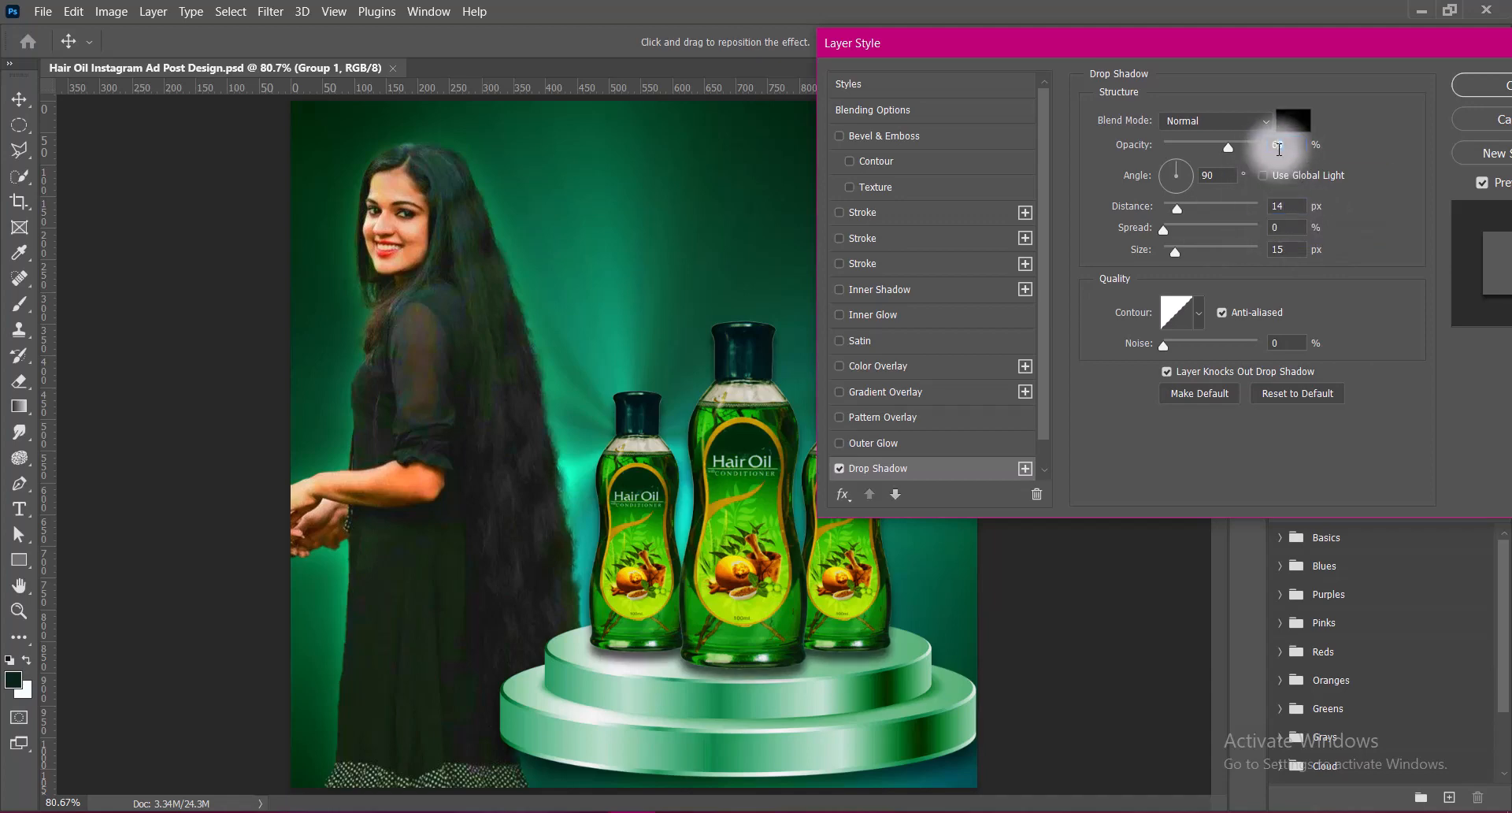
Add a white Hard Mix outer glow to the bottle group with 75 px size and 30% opacity.
{"action": "left_click_drag", "start_coordinate": [1242, 42], "coordinate": [1102, 46]}
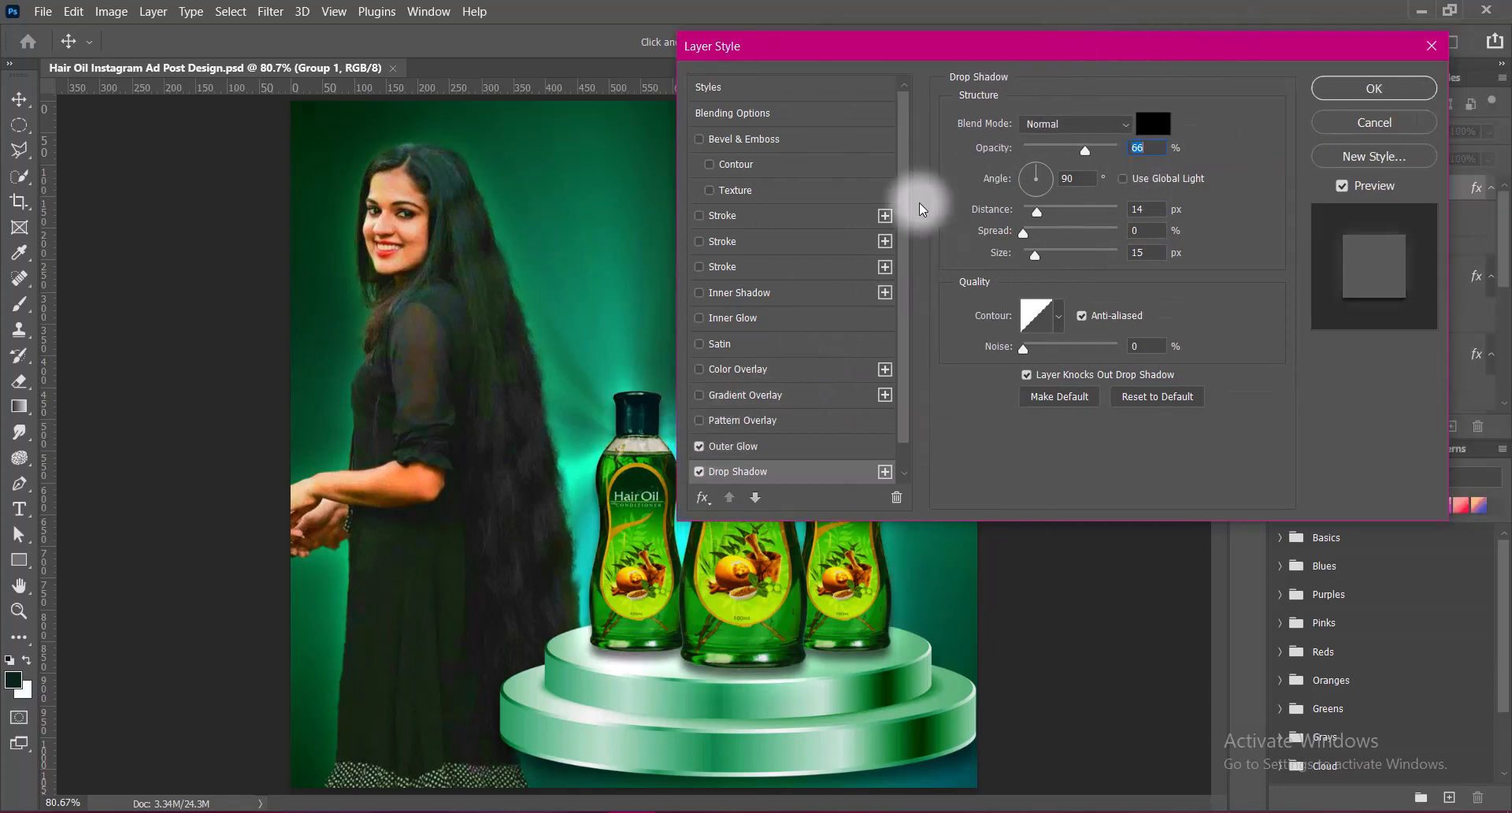
{"action": "left_click_drag", "start_coordinate": [844, 46], "coordinate": [997, 15]}
{"action": "left_click", "coordinate": [906, 414]}
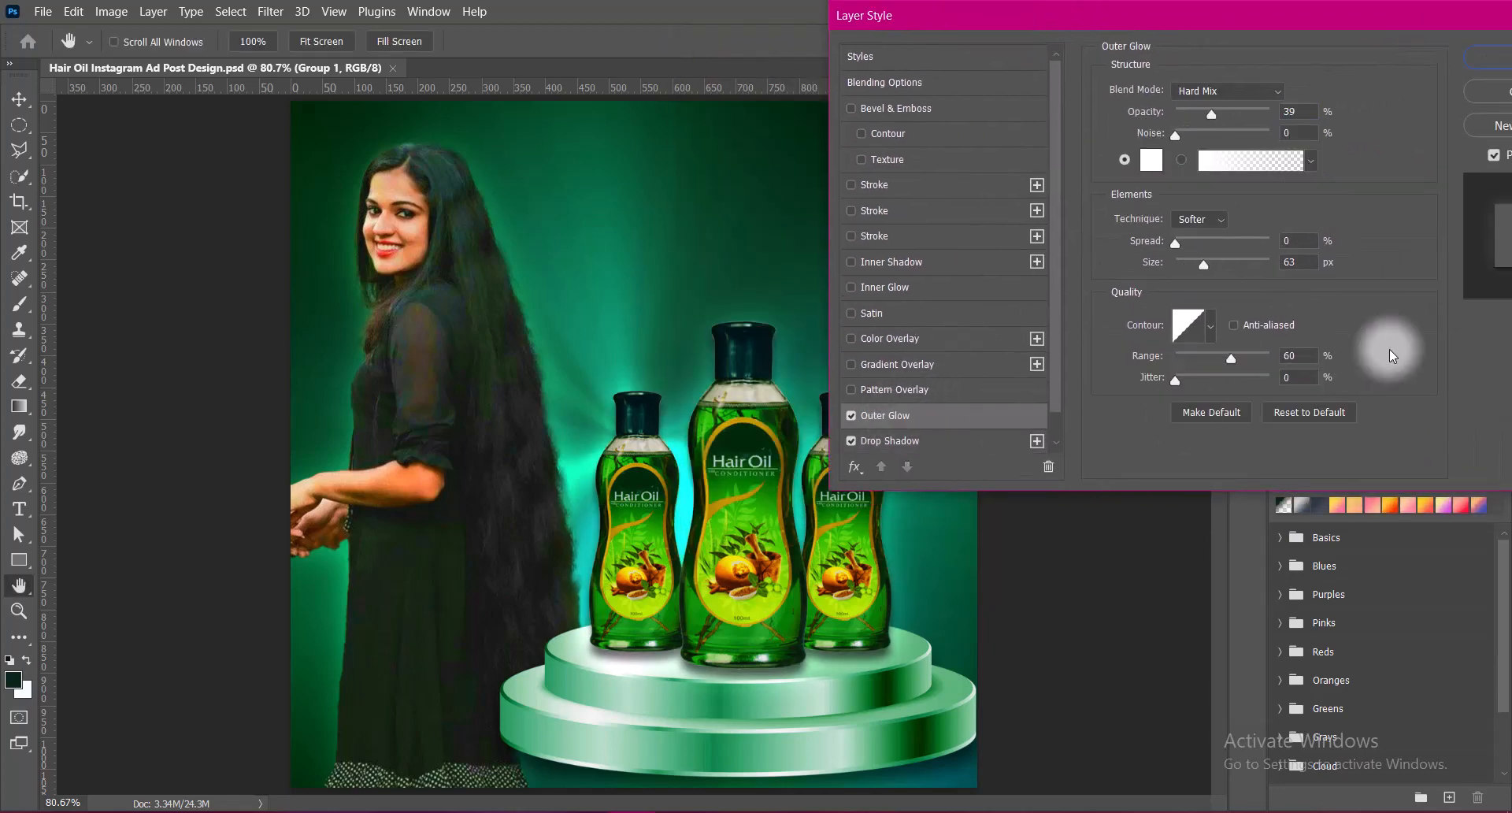
{"action": "left_click_drag", "start_coordinate": [1203, 265], "coordinate": [1218, 268]}
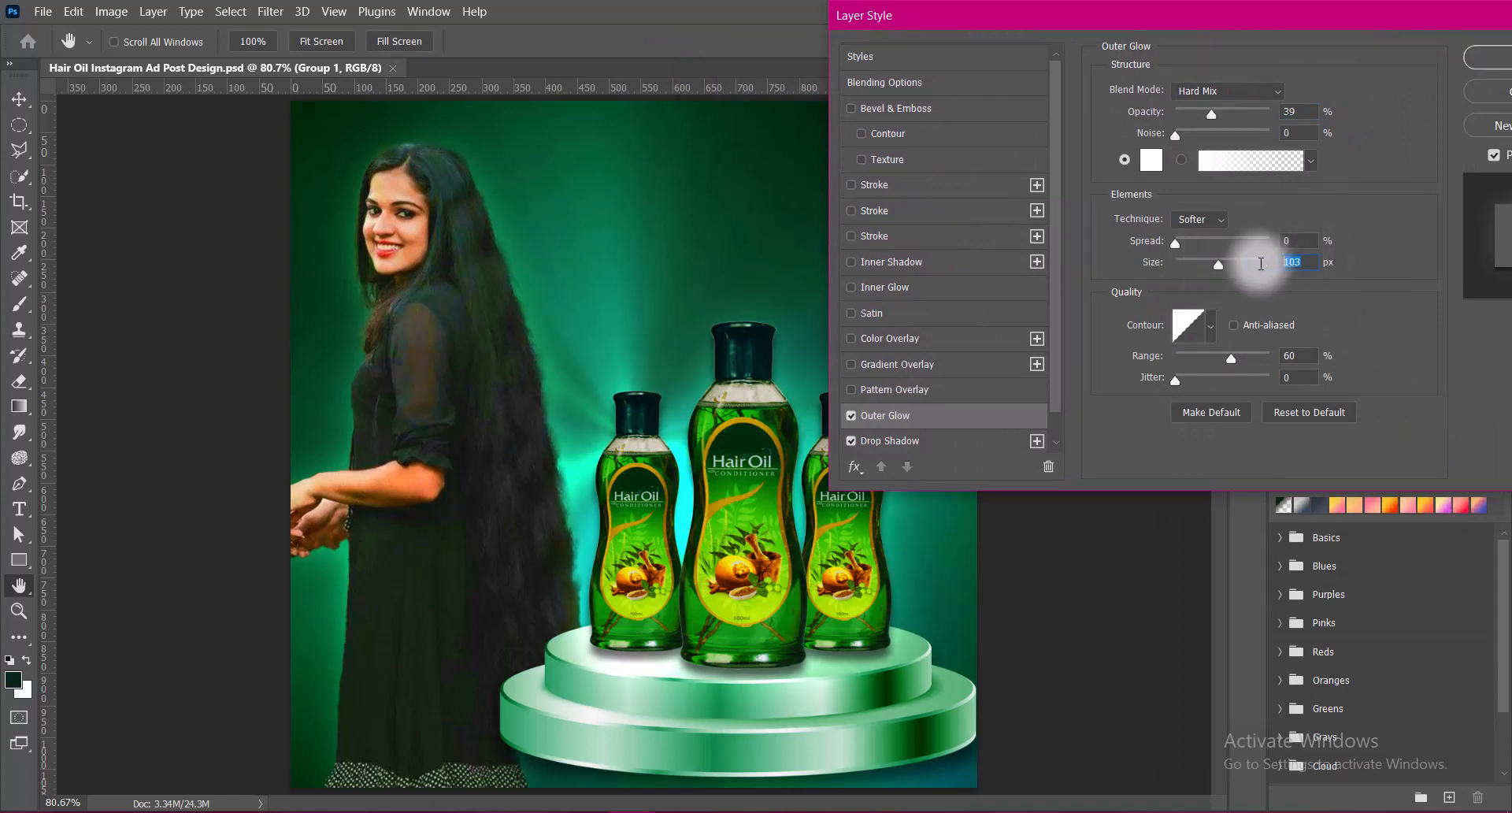
{"action": "type", "text": "75"}
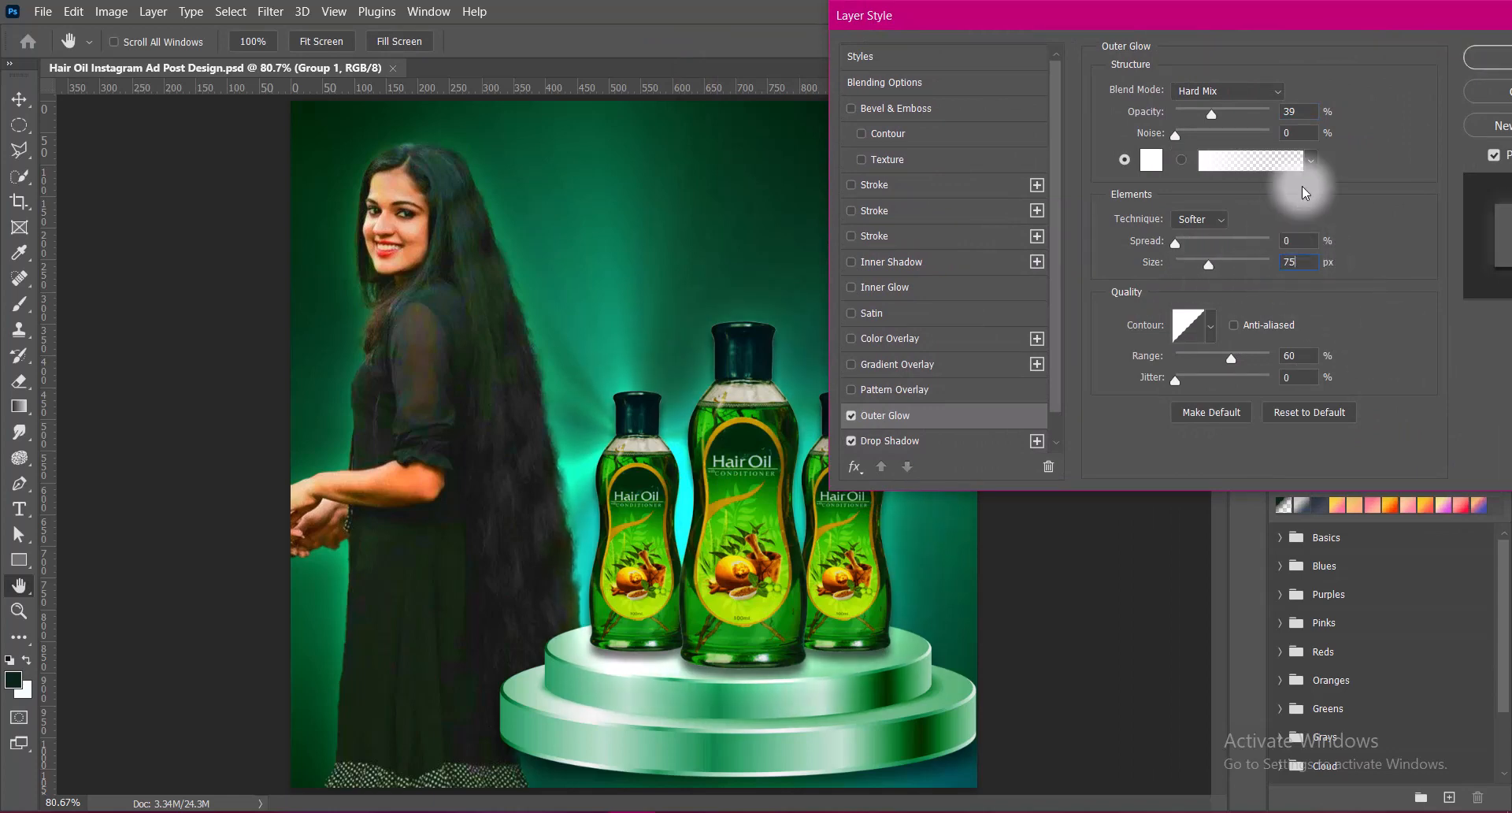
{"action": "double_click", "coordinate": [1292, 112]}
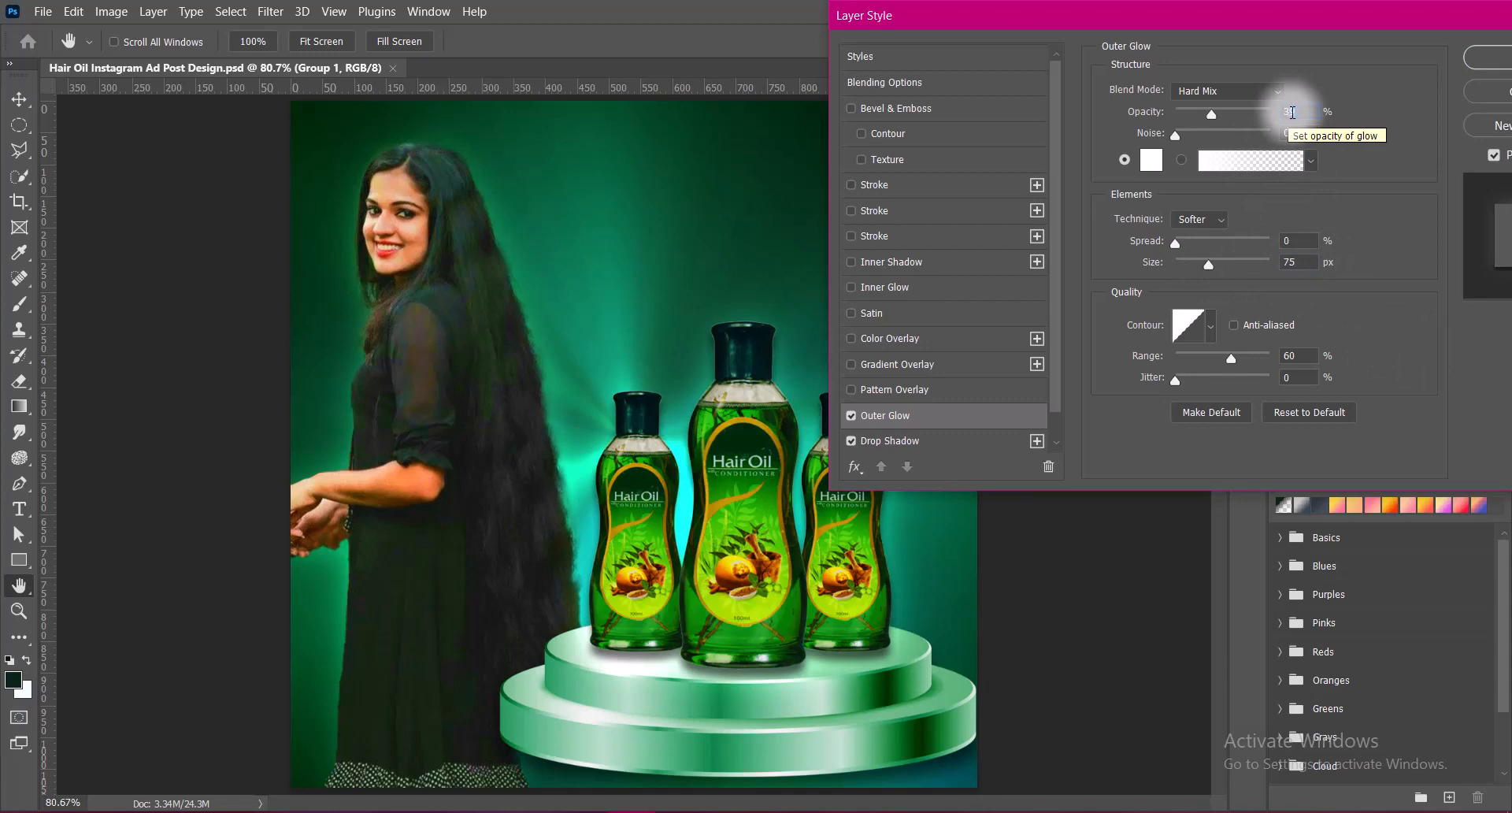
{"action": "type", "text": "30"}
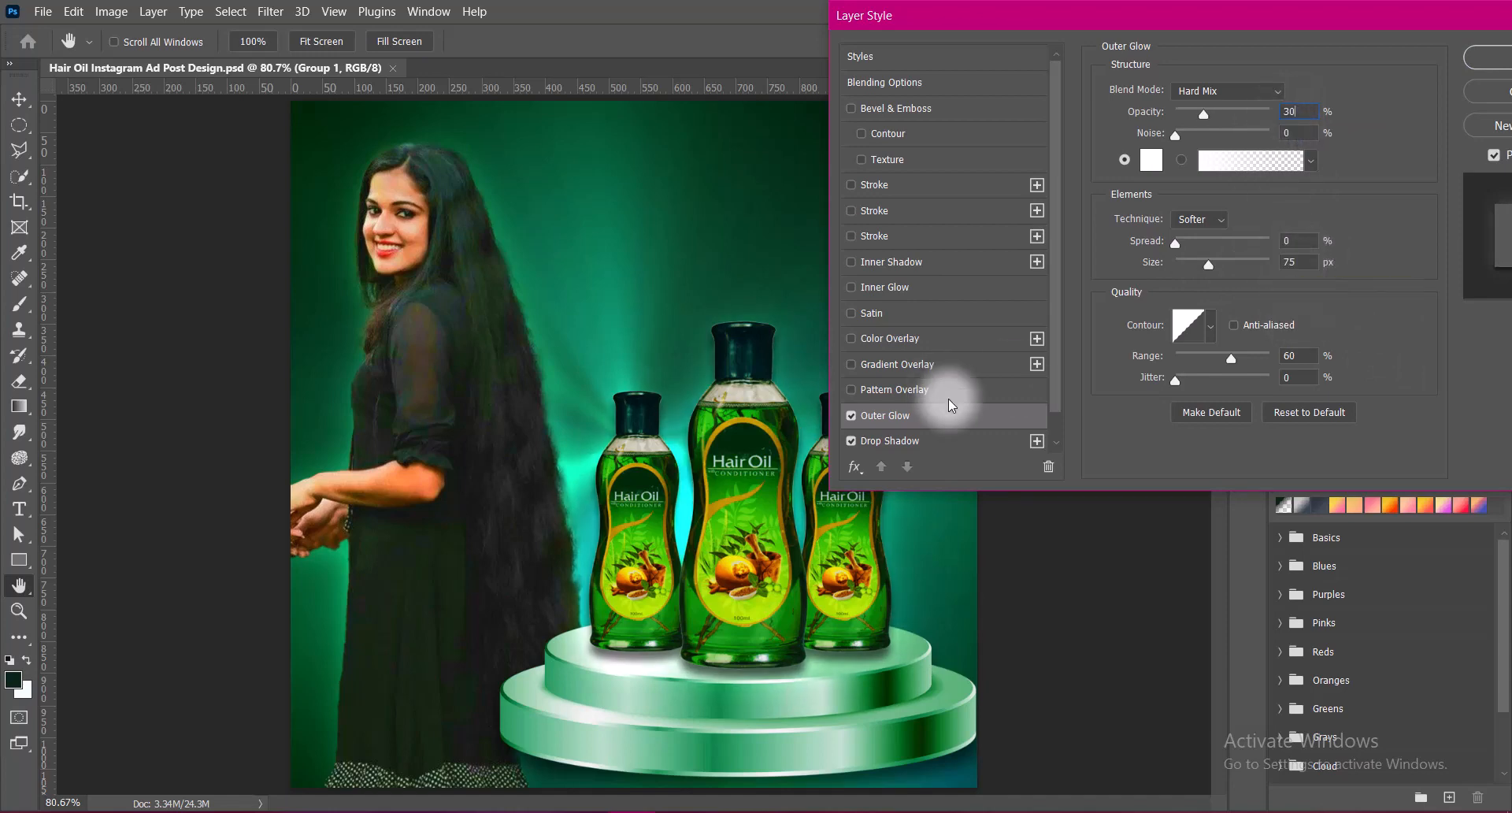
Refine the bottle group's outer glow to 33% opacity, apply the layer style and save the document.
{"action": "left_click", "coordinate": [945, 441]}
{"action": "double_click", "coordinate": [1288, 116]}
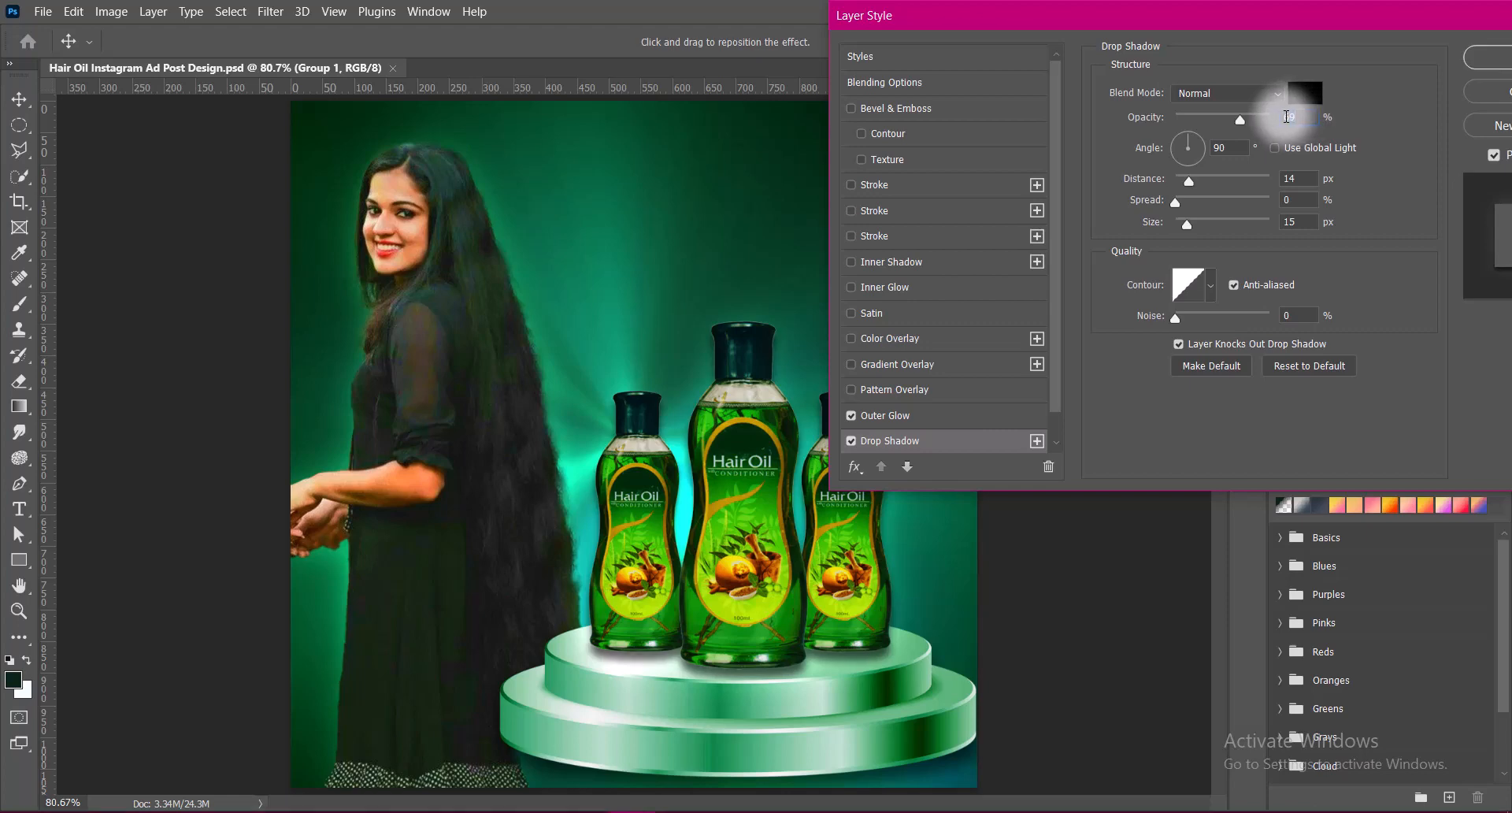
{"action": "left_click", "coordinate": [945, 411]}
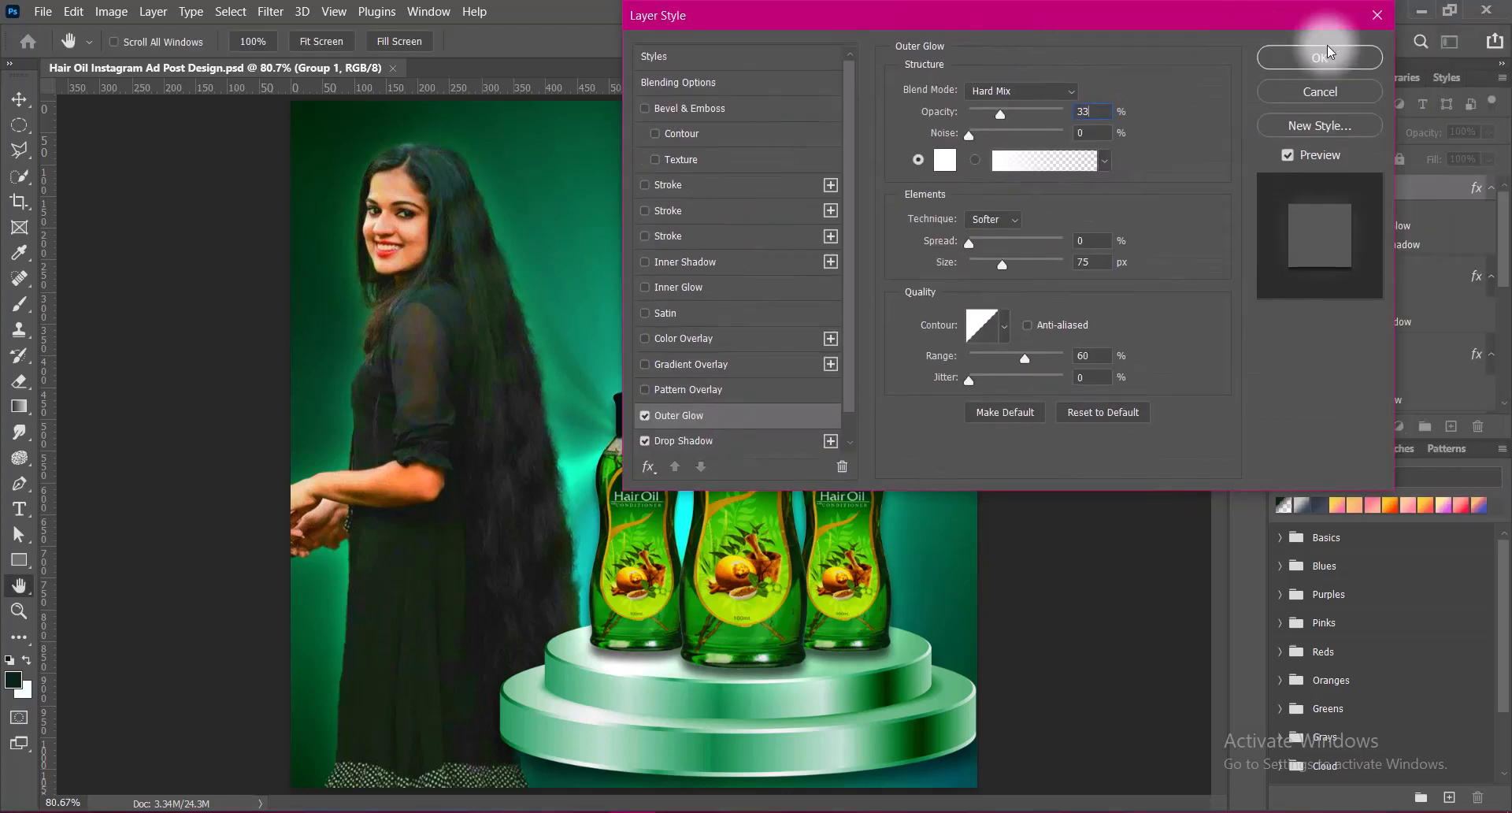
{"action": "left_click", "coordinate": [1326, 47]}
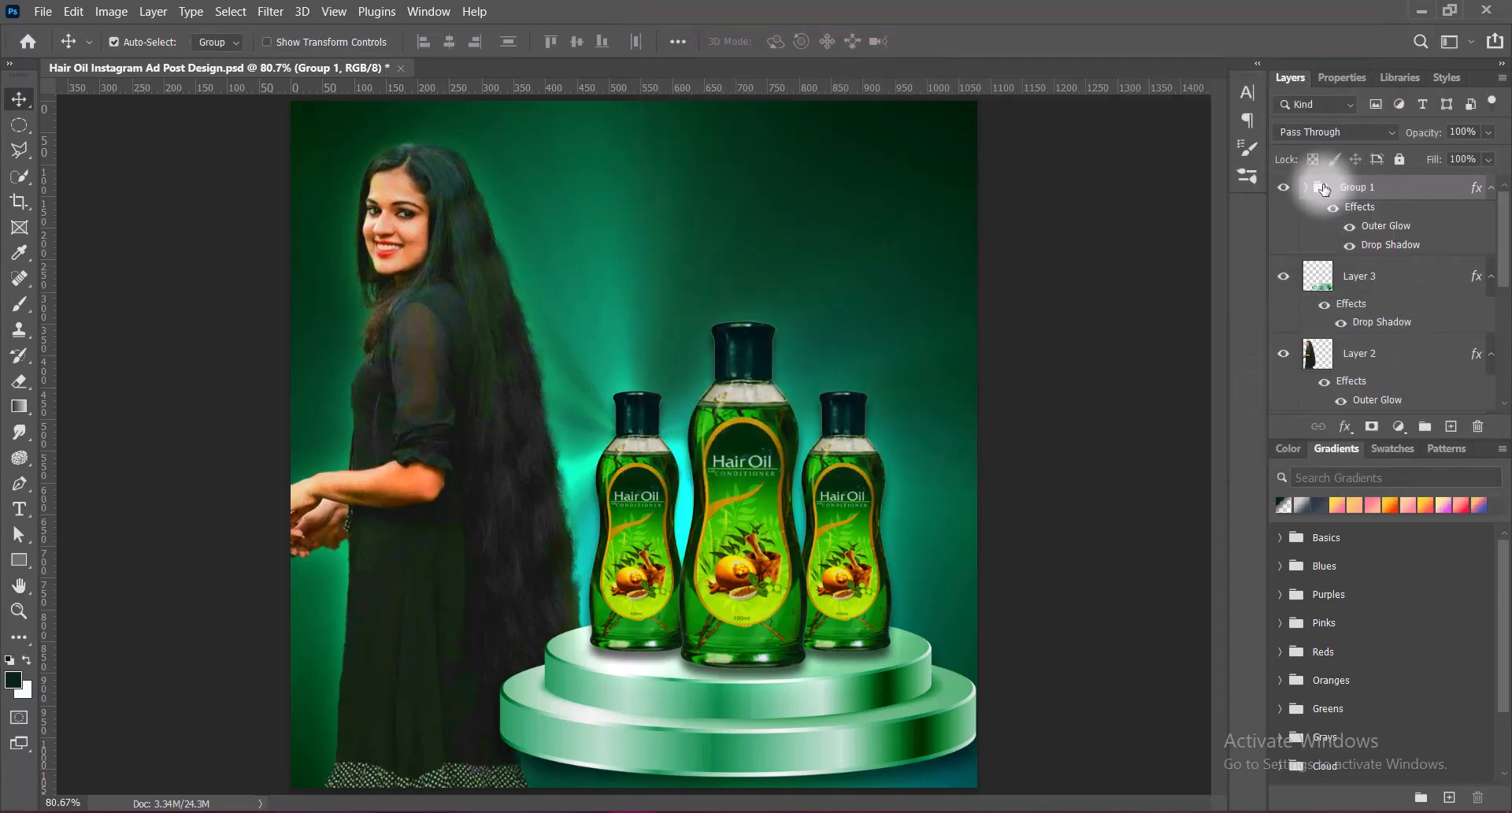
{"action": "left_click", "coordinate": [1323, 197]}
{"action": "left_click", "coordinate": [686, 414]}
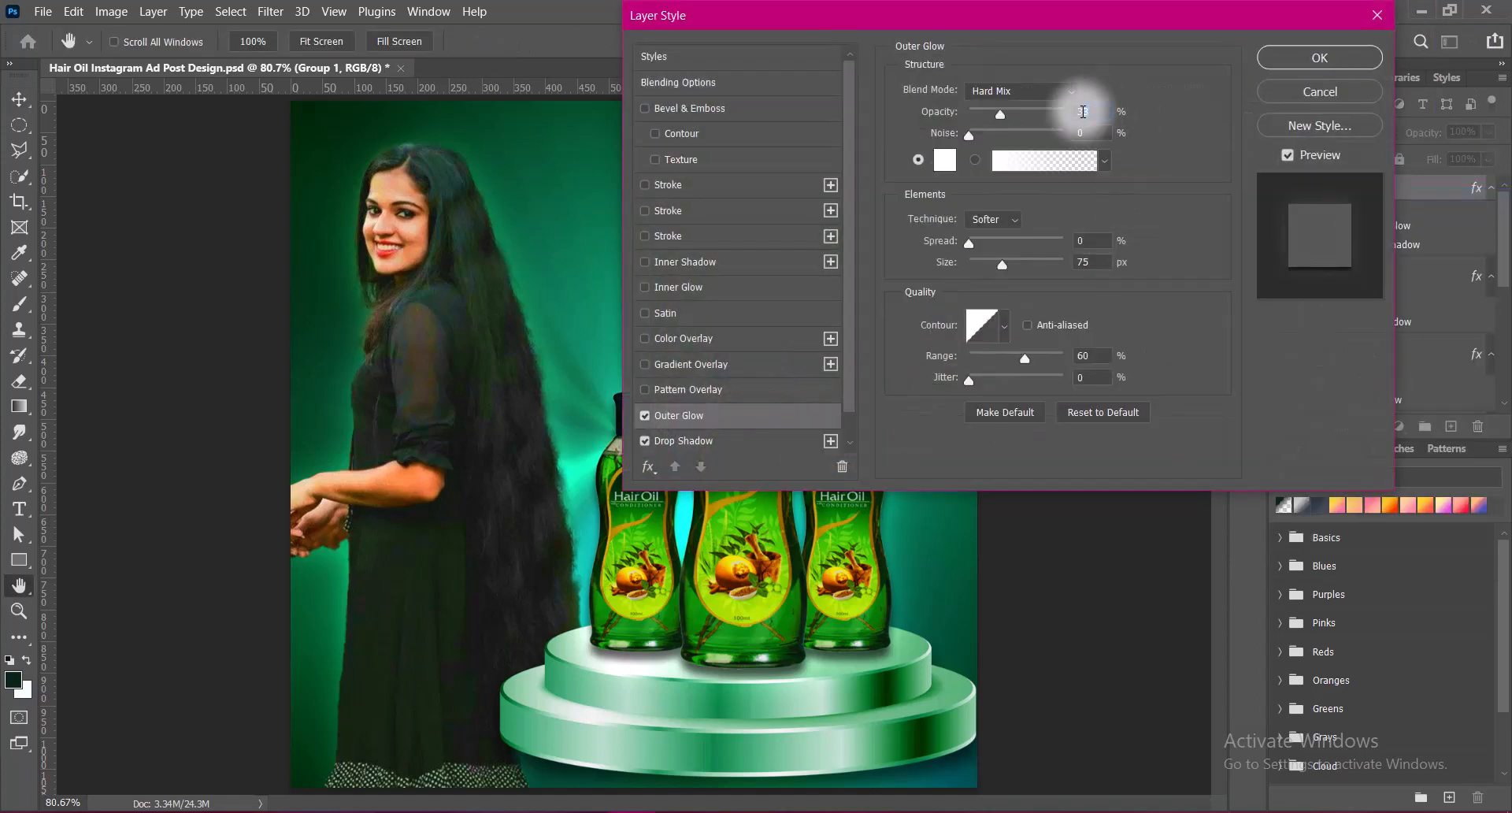
{"action": "left_click", "coordinate": [1315, 58]}
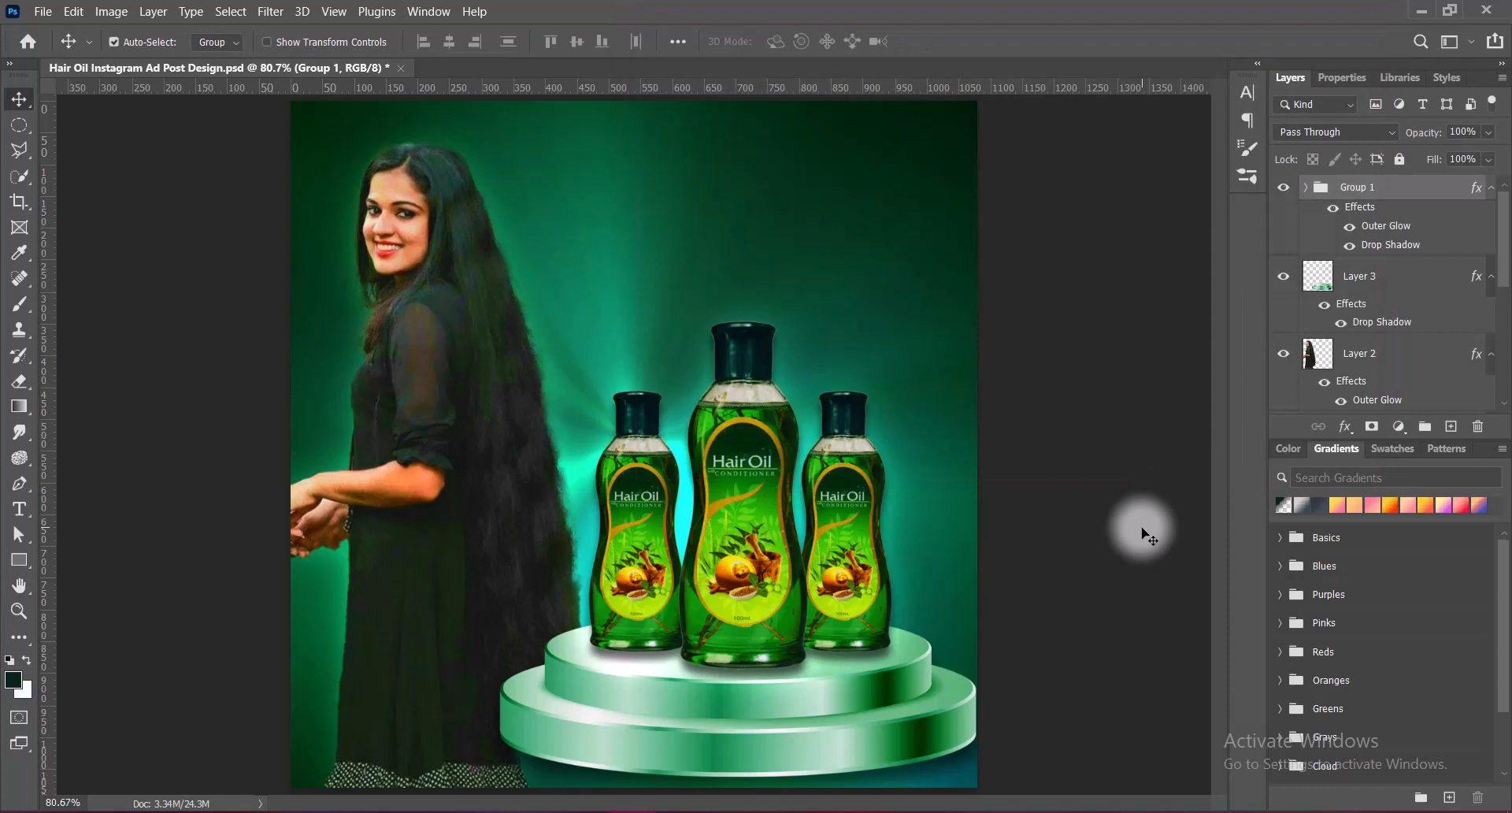
{"action": "key", "text": "ctrl+s"}
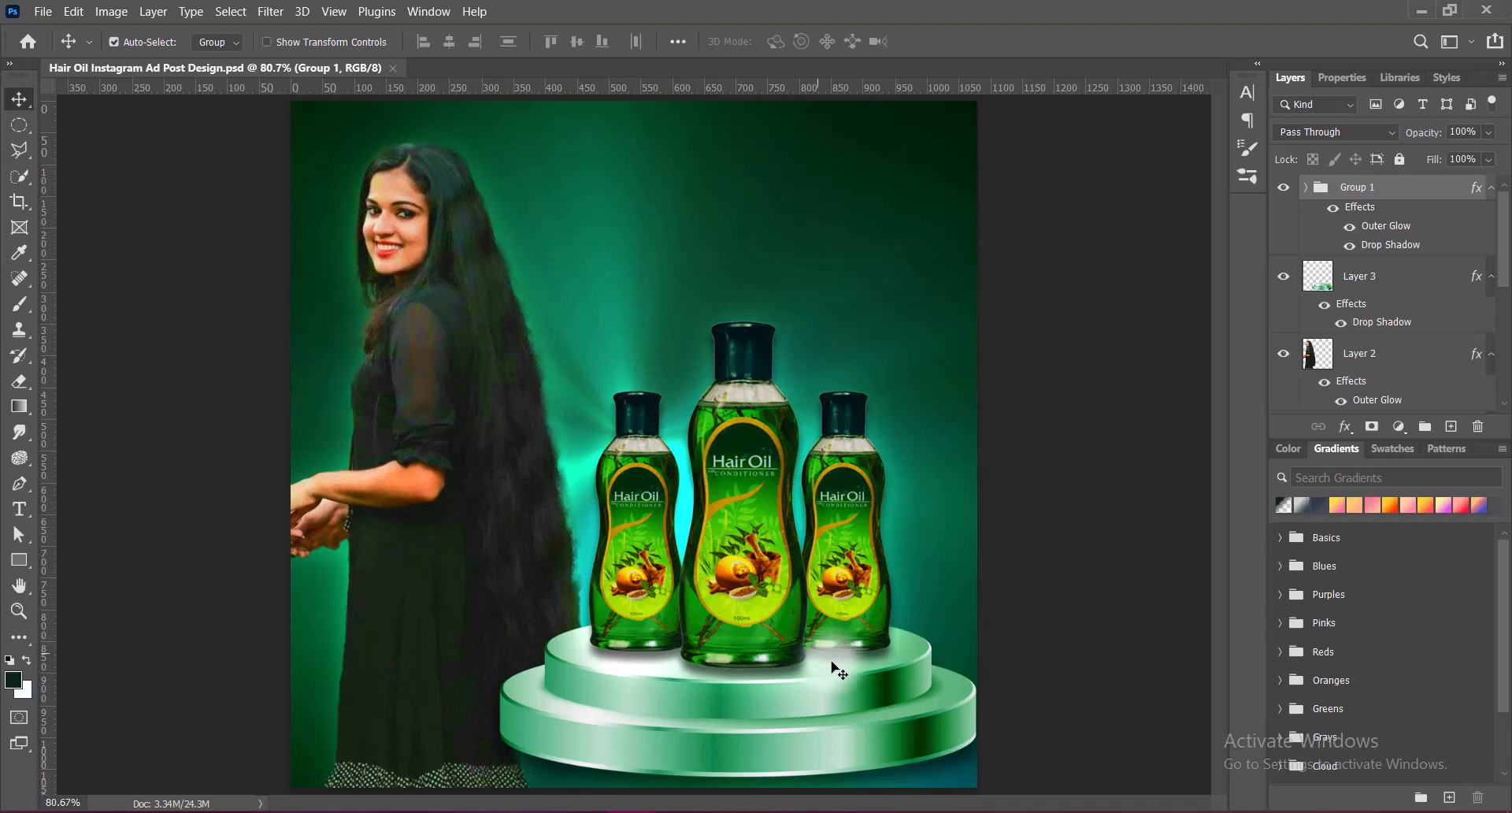
Scale the model layer down and shift her slightly left, so her head sits about 180 px below the canvas top.
{"action": "left_click", "coordinate": [798, 702]}
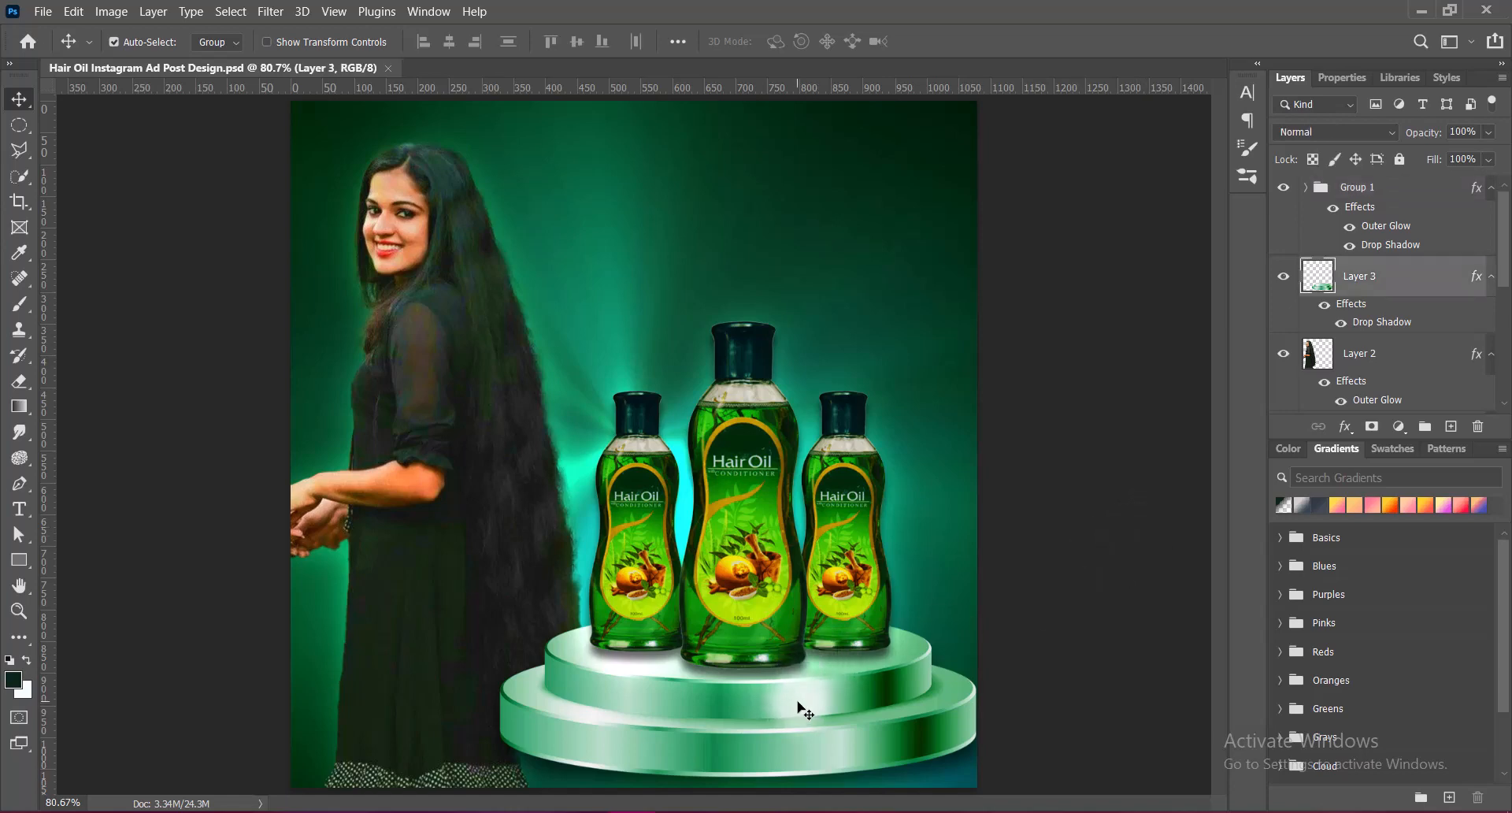
{"action": "left_click", "coordinate": [444, 384]}
{"action": "key", "text": "ctrl+t"}
{"action": "left_click_drag", "start_coordinate": [415, 128], "coordinate": [406, 206]}
{"action": "left_click_drag", "start_coordinate": [443, 511], "coordinate": [422, 518]}
{"action": "key", "text": "Return"}
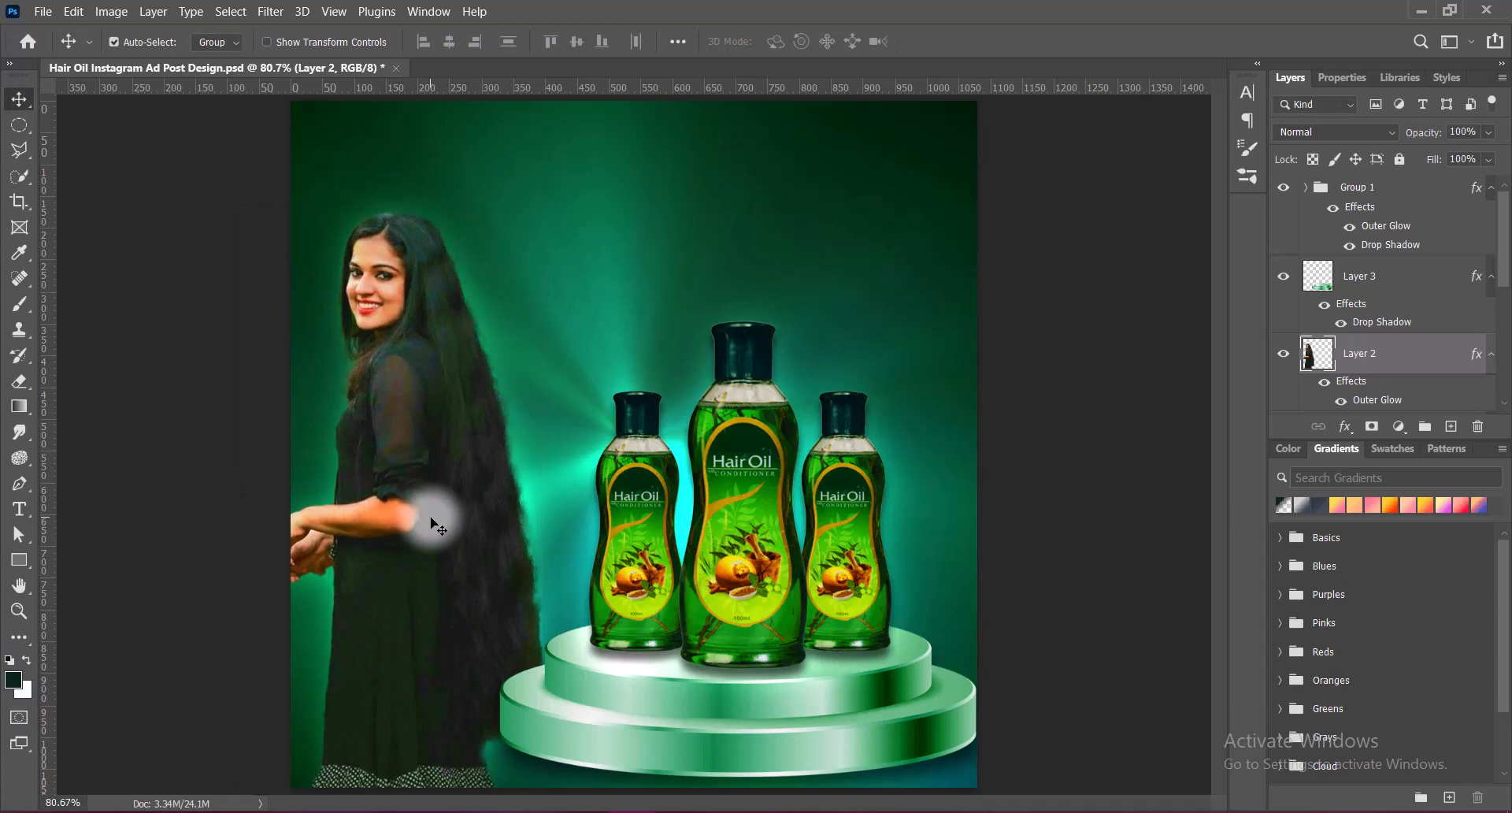
Nudge the model layer horizontally in small increments, ending slightly further left.
{"action": "key", "text": "Right"}
{"action": "key", "text": "Right"}
{"action": "key", "text": "Right"}
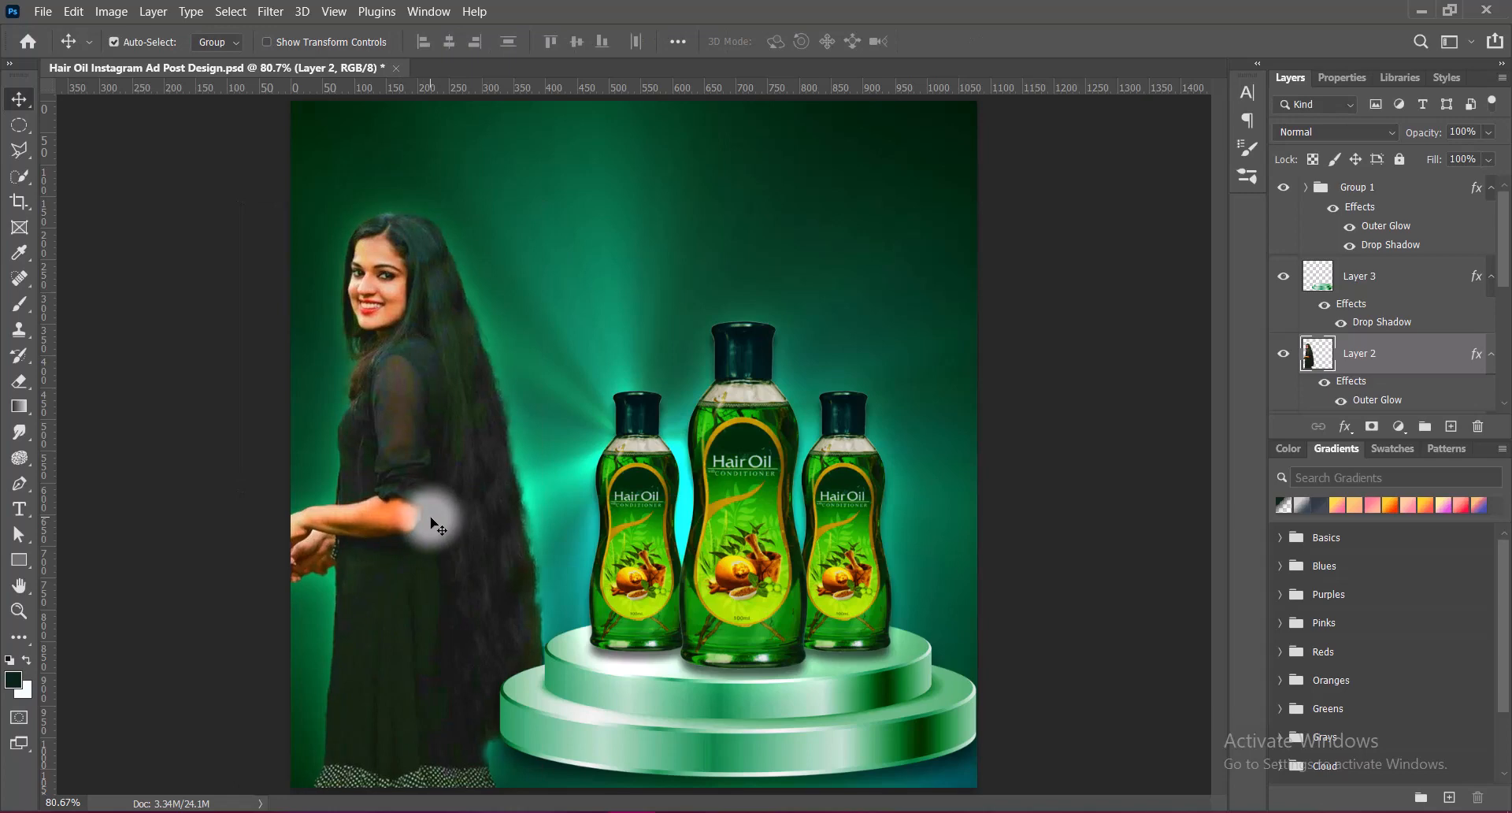
{"action": "key", "text": "Left"}
{"action": "key", "text": "Left"}
{"action": "key", "text": "Left"}
{"action": "key", "text": "Left"}
{"action": "key", "text": "Left"}
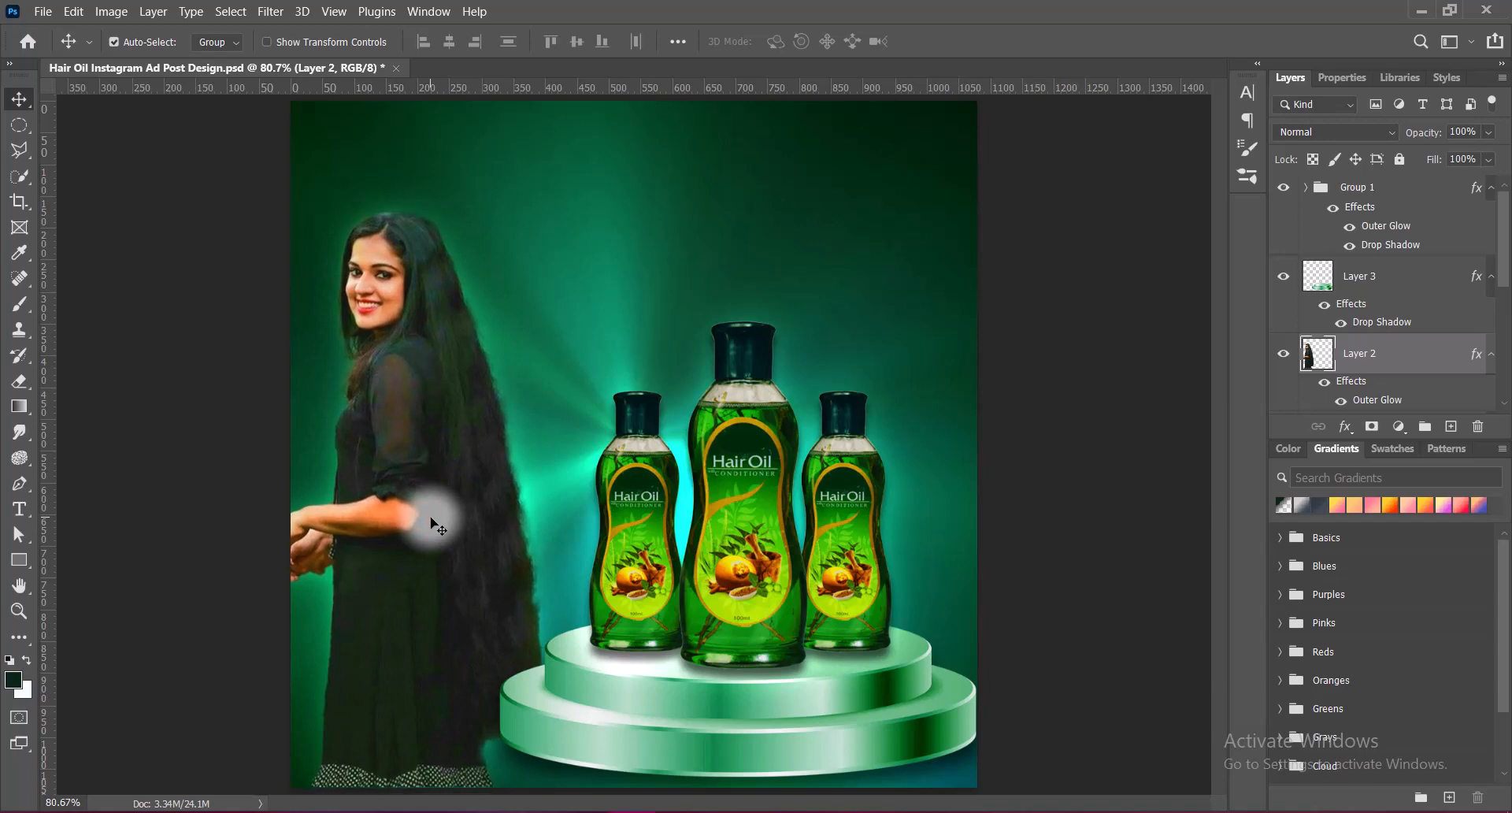
Enlarge the model layer very slightly with Free Transform and save the document.
{"action": "key", "text": "ctrl+t"}
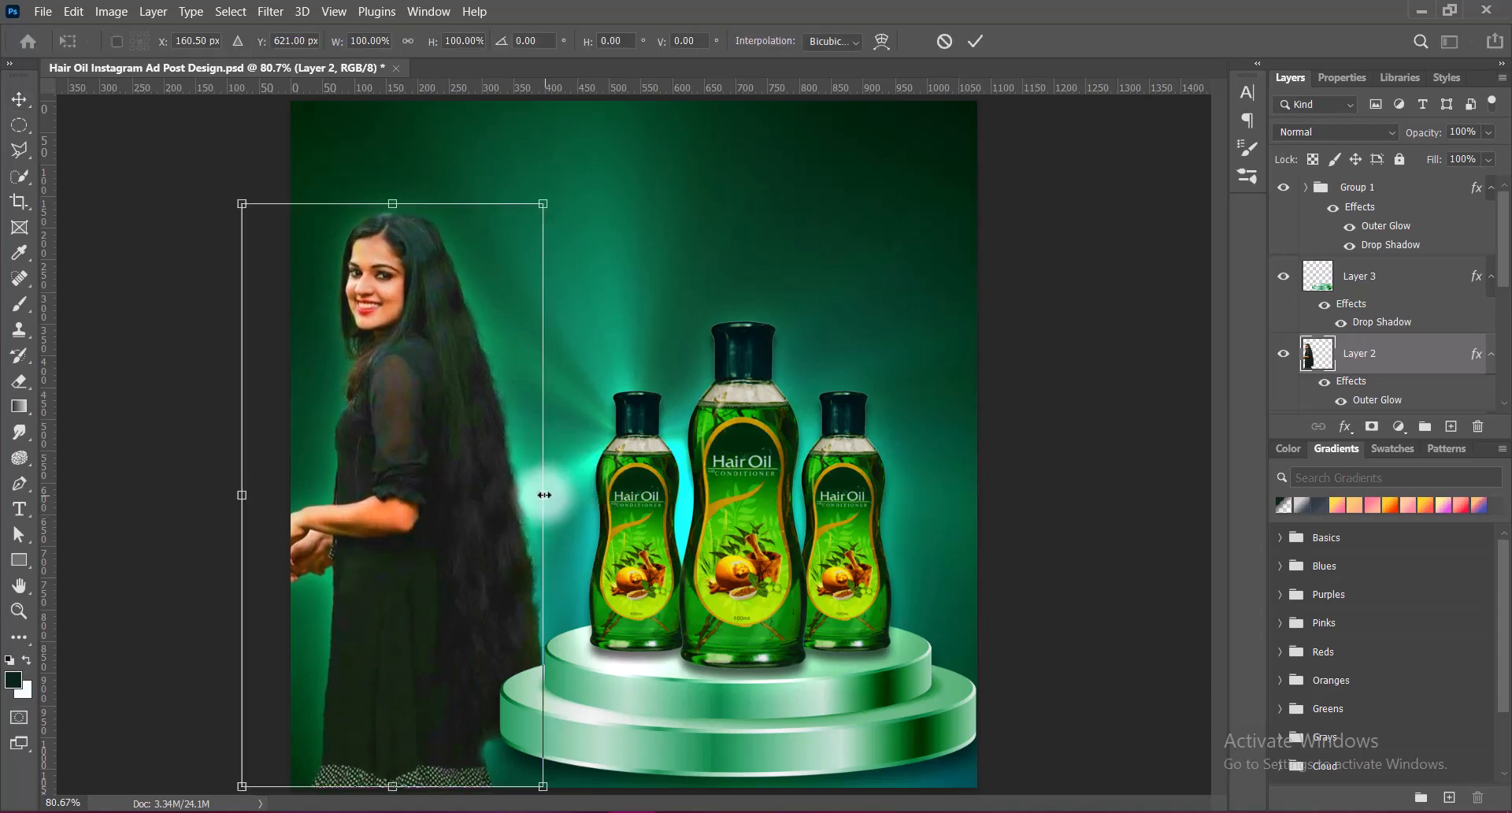
{"action": "left_click_drag", "start_coordinate": [543, 491], "coordinate": [551, 493]}
{"action": "key", "text": "Return"}
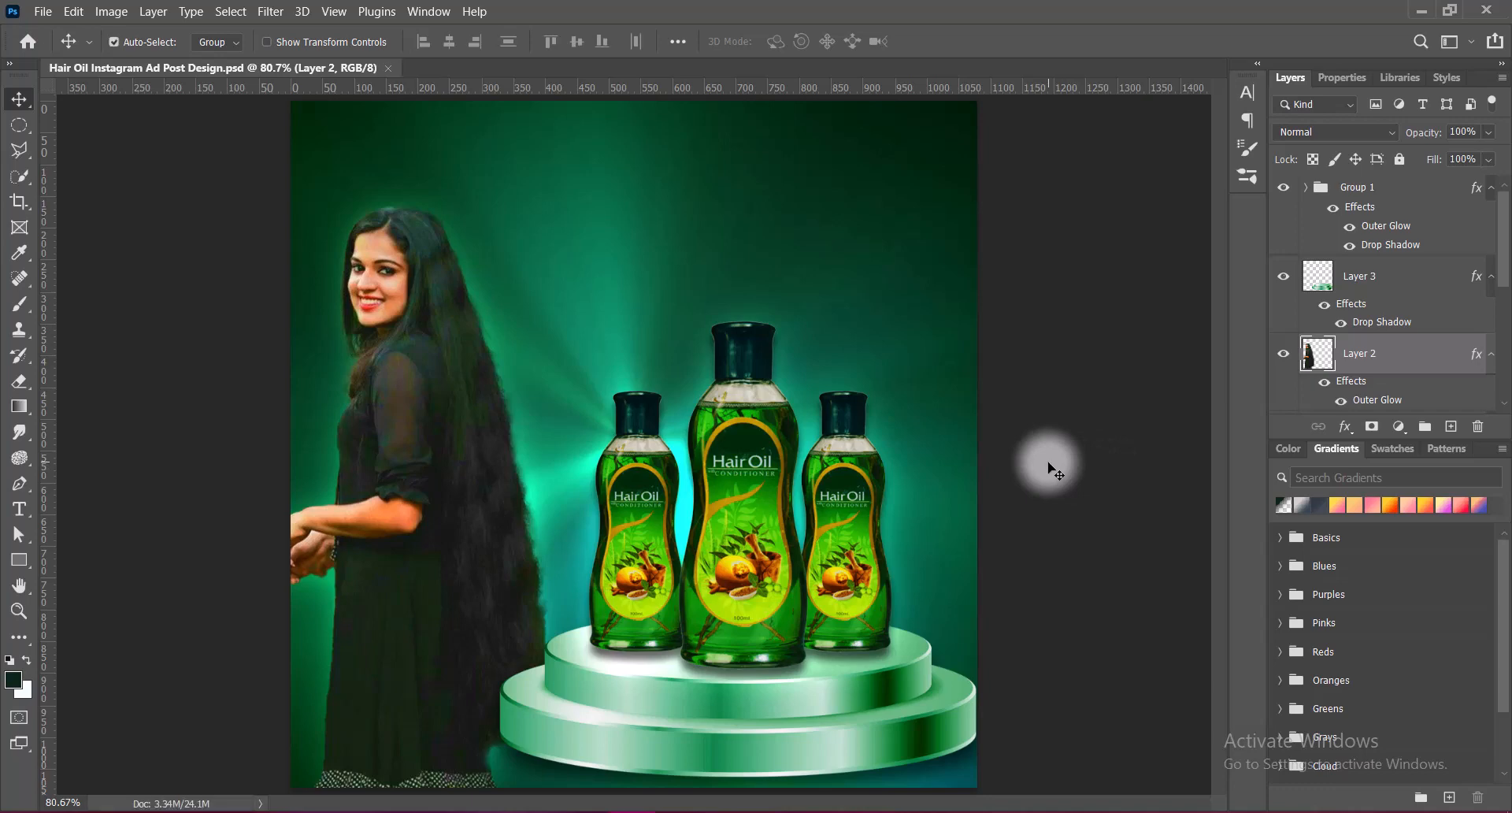
{"action": "left_click", "coordinate": [19, 381]}
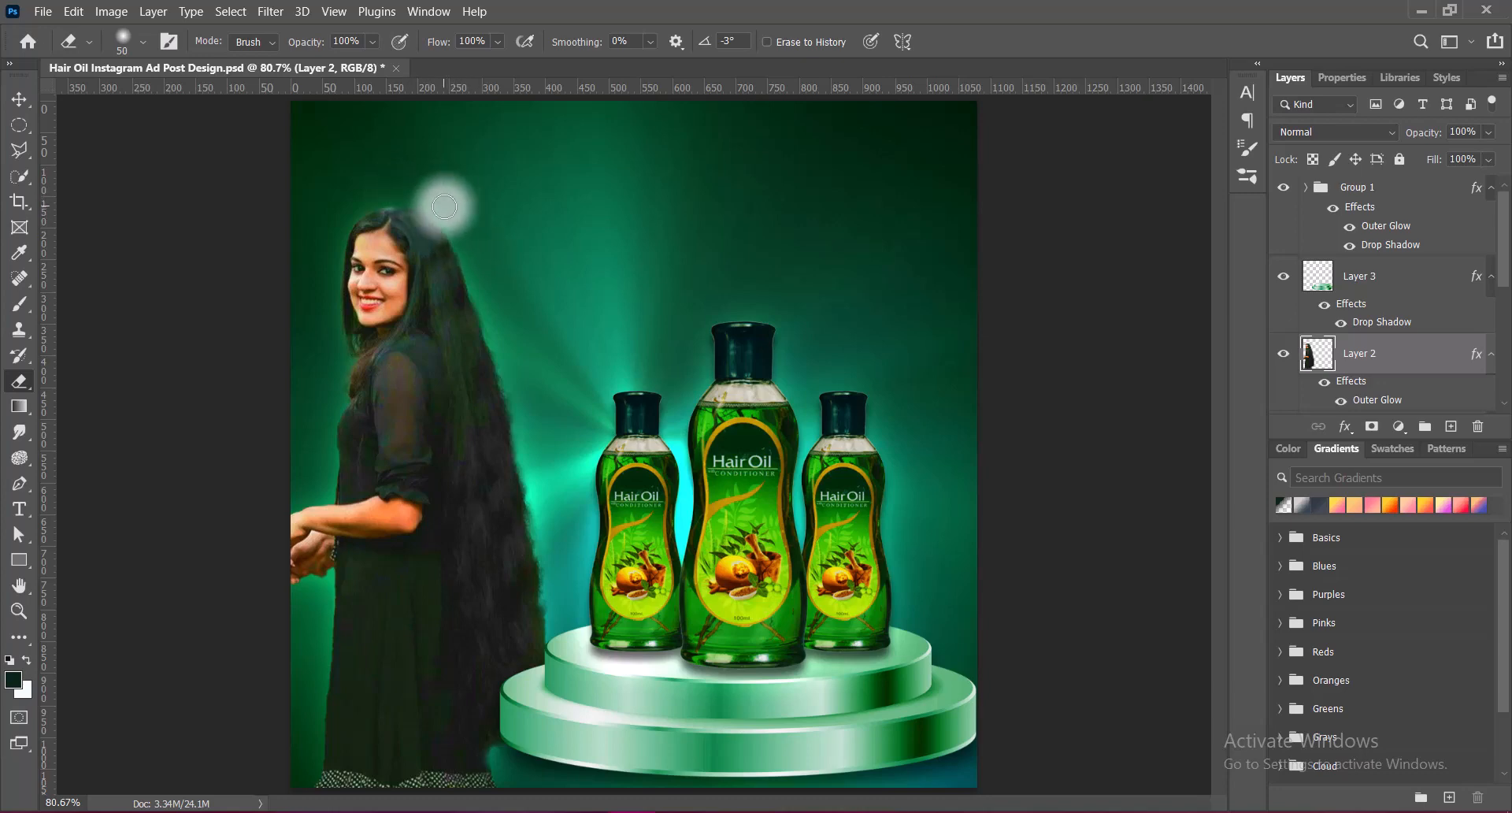
{"action": "left_click", "coordinate": [19, 99]}
{"action": "key", "text": "ctrl+s"}
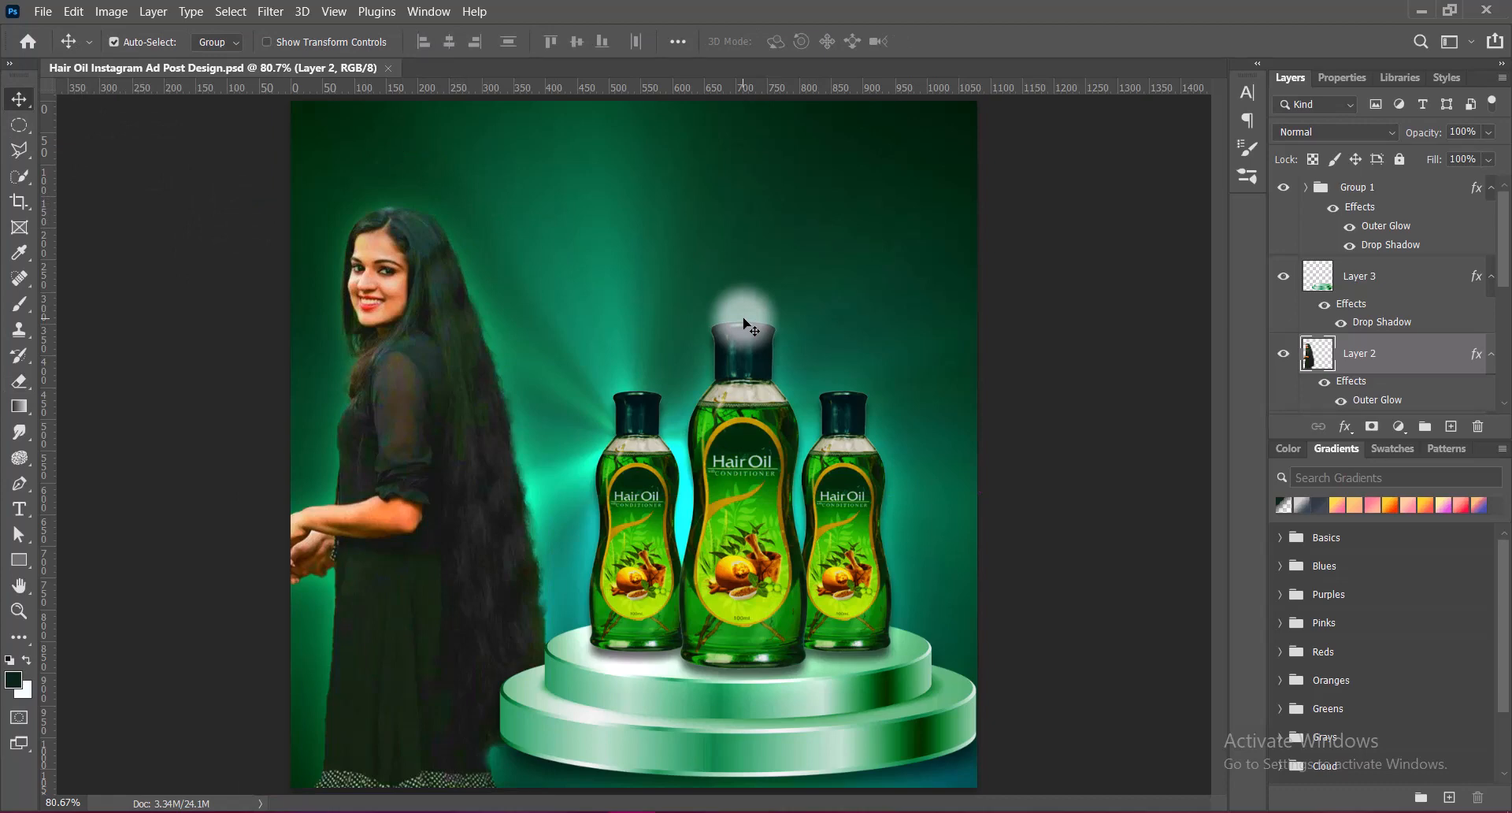
Lighten the model layer's midtones slightly with a Curves adjustment and save the document.
{"action": "left_click", "coordinate": [111, 11]}
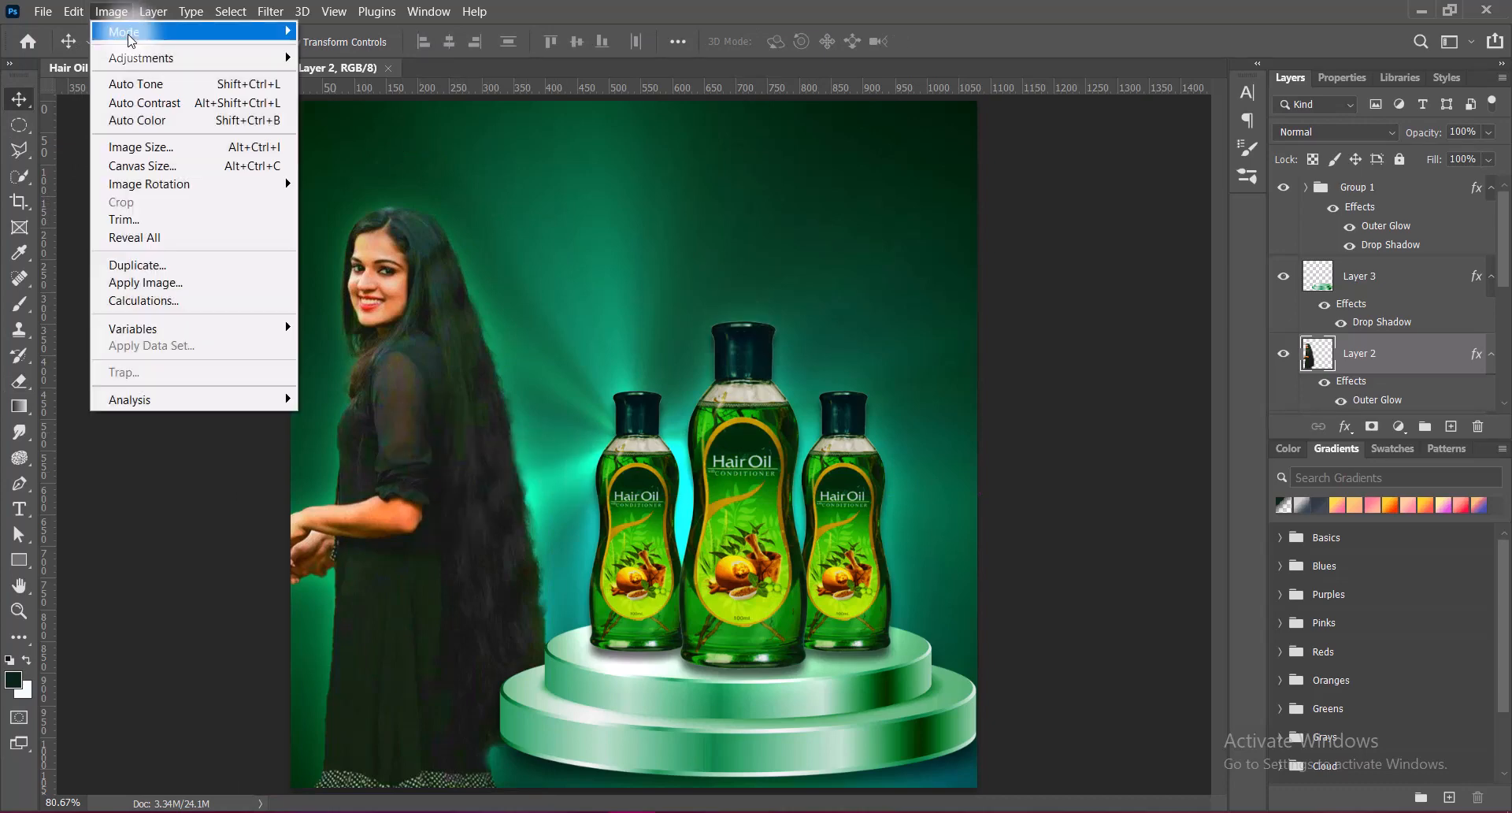
{"action": "mouse_move", "coordinate": [142, 58]}
{"action": "left_click", "coordinate": [339, 89]}
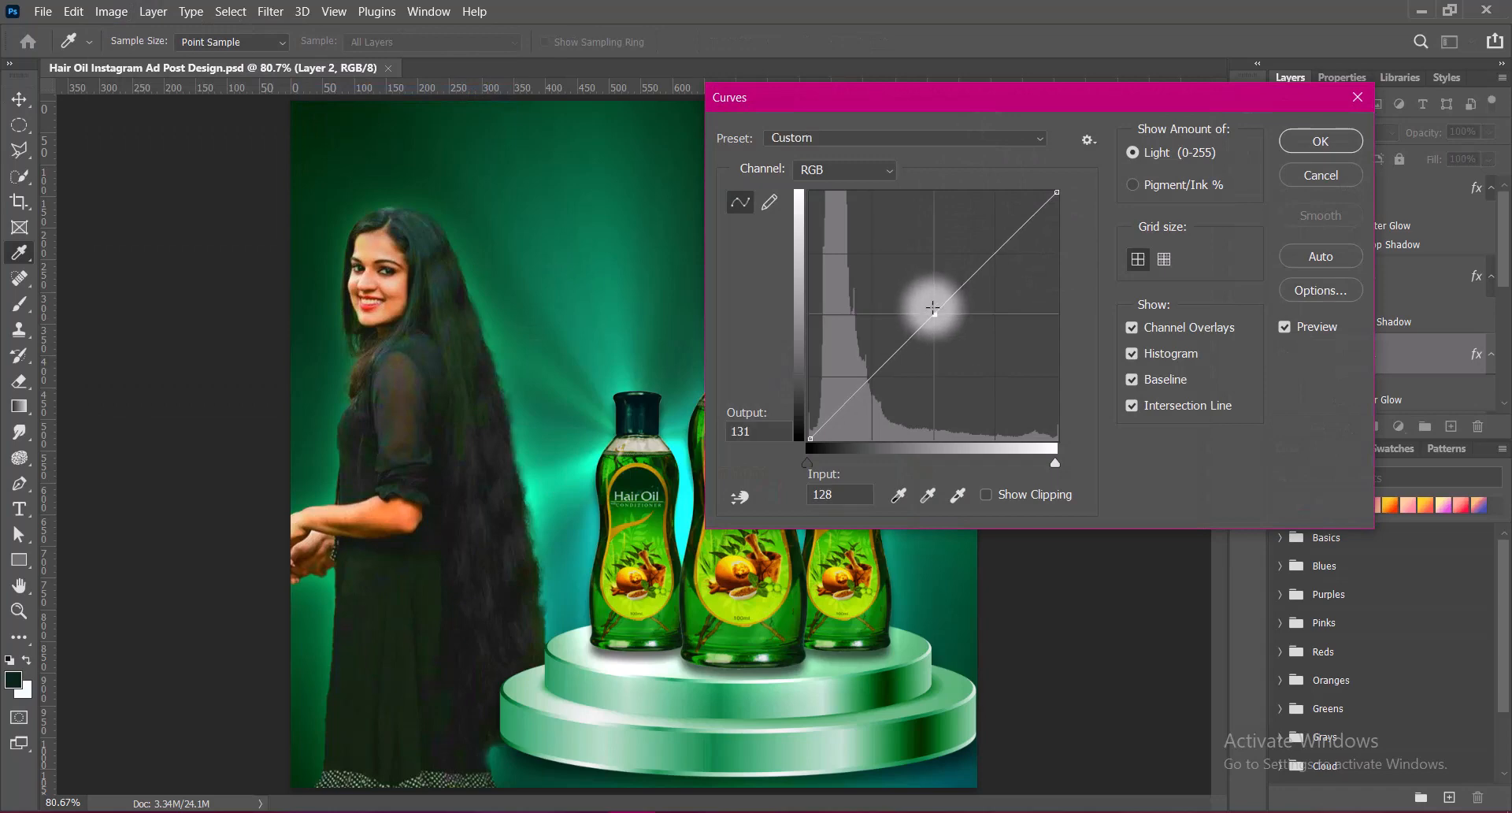
{"action": "left_click_drag", "start_coordinate": [933, 307], "coordinate": [933, 304]}
{"action": "left_click", "coordinate": [1321, 141]}
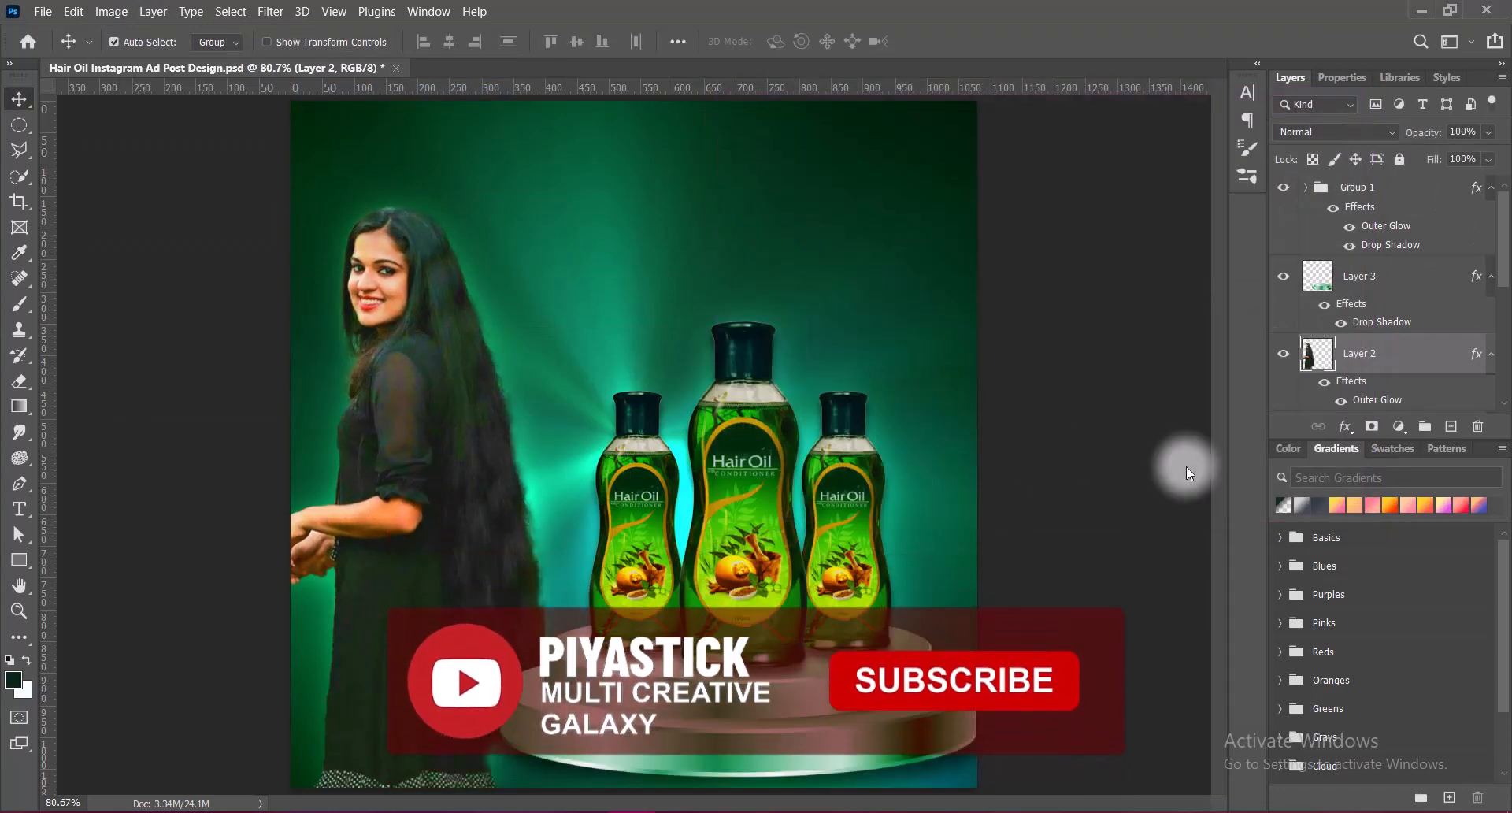
{"action": "key", "text": "v"}
Add an empty layer above the green background and choose a scattered soft-dot brush preset at 35 px.
{"action": "scroll", "coordinate": [1386, 330], "scroll_direction": "down", "scroll_amount": 4}
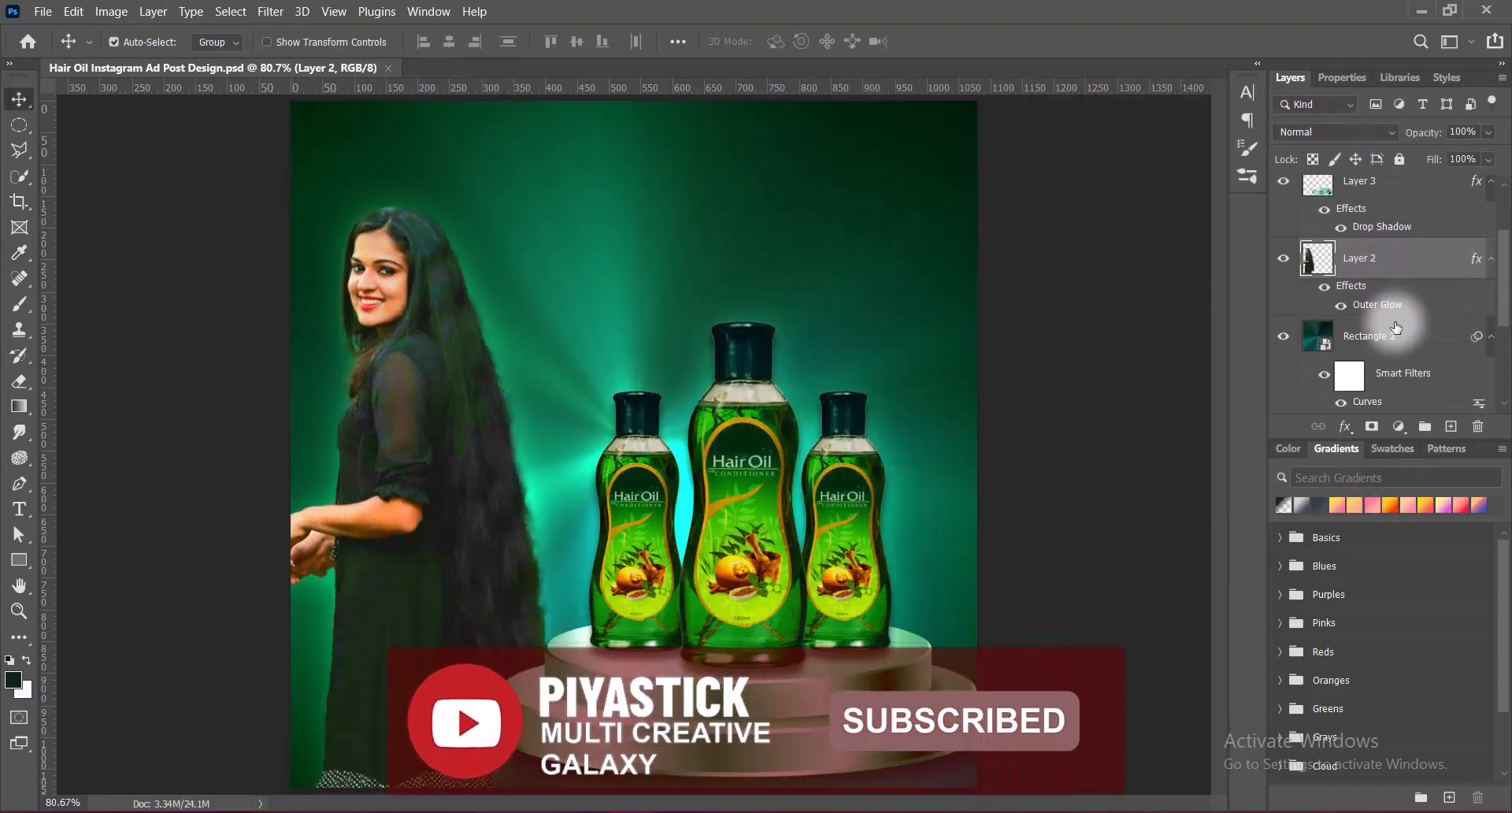
{"action": "left_click", "coordinate": [1398, 358]}
{"action": "left_click", "coordinate": [1451, 426]}
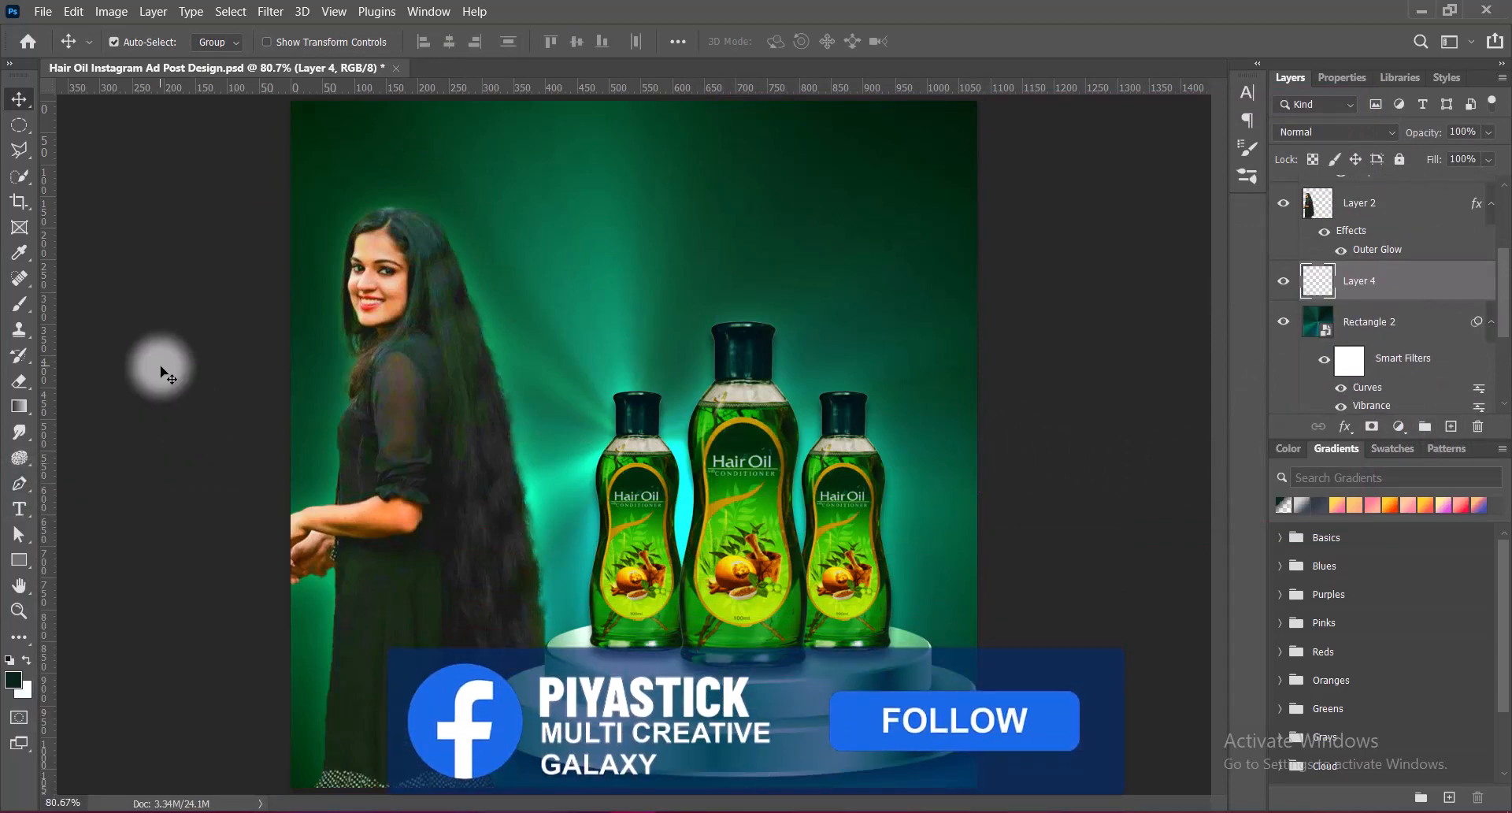
{"action": "left_click", "coordinate": [19, 303]}
{"action": "left_click", "coordinate": [71, 306]}
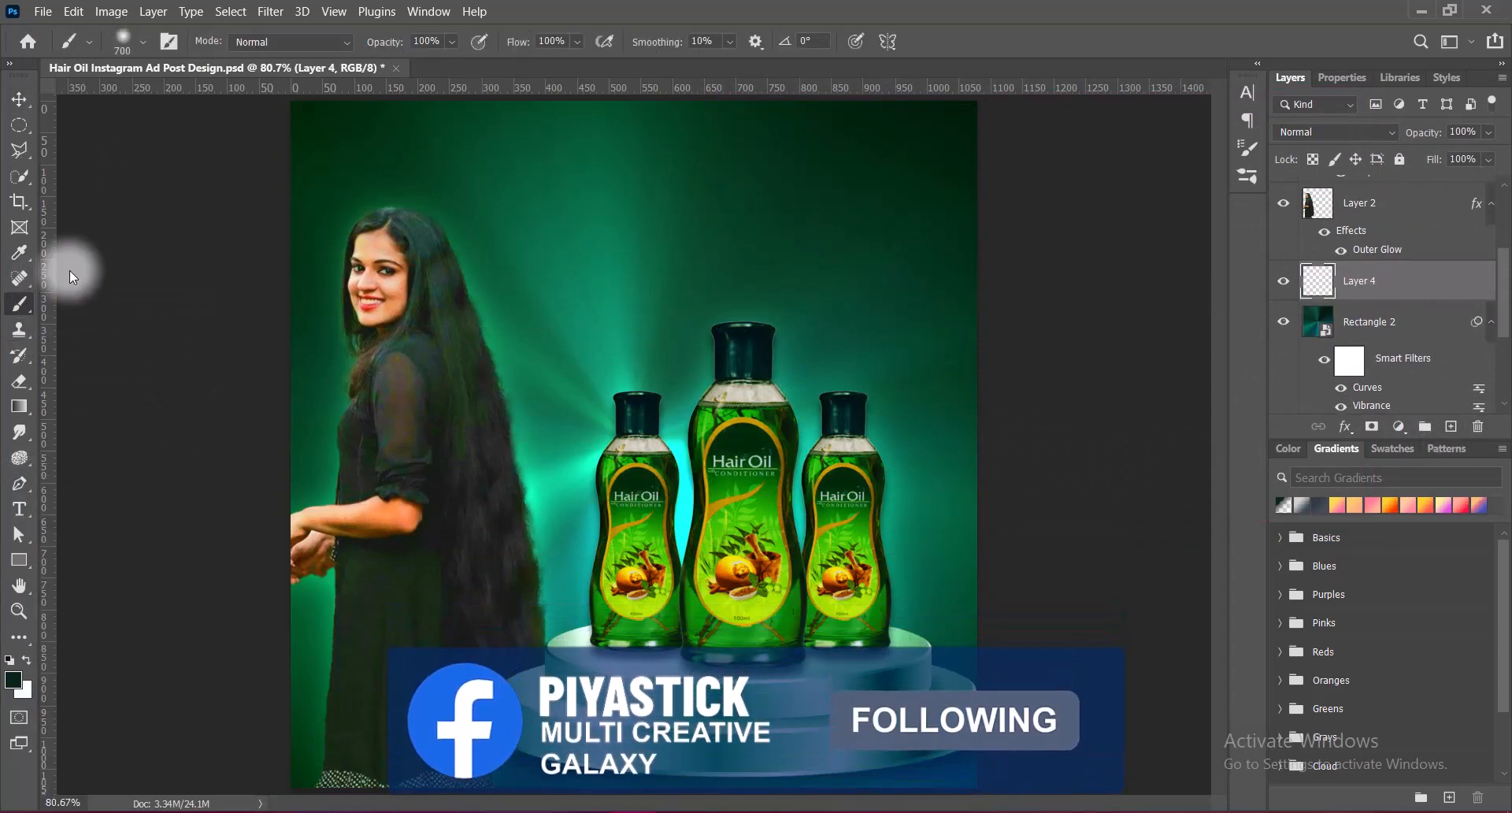
{"action": "left_click", "coordinate": [140, 40]}
{"action": "left_click", "coordinate": [319, 753]}
{"action": "key", "text": "Return"}
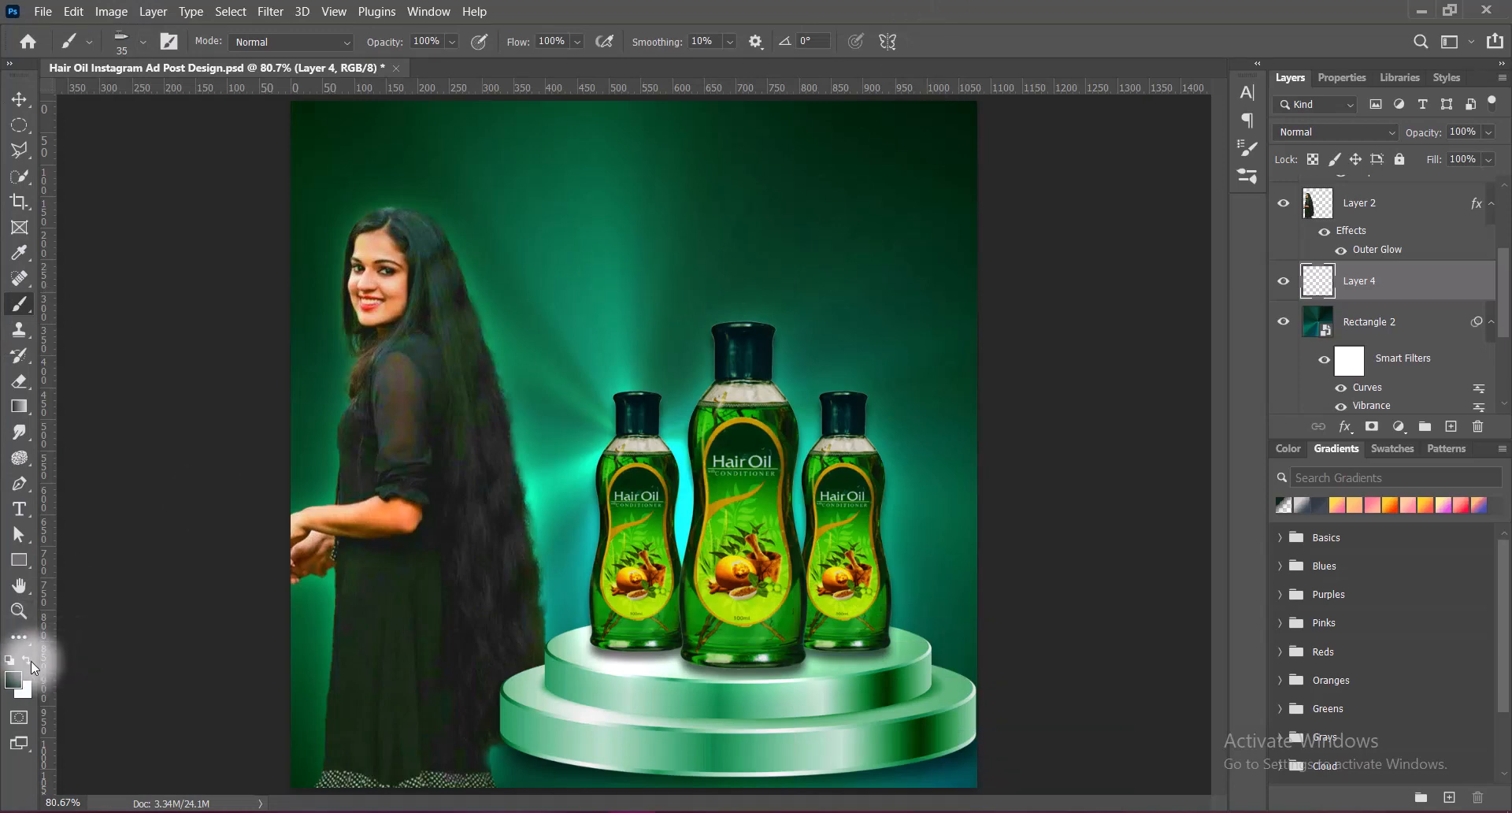
Set the foreground color to pale mint #c9fff0 and return to the Brush tool.
{"action": "left_click", "coordinate": [14, 676]}
{"action": "left_click", "coordinate": [551, 478]}
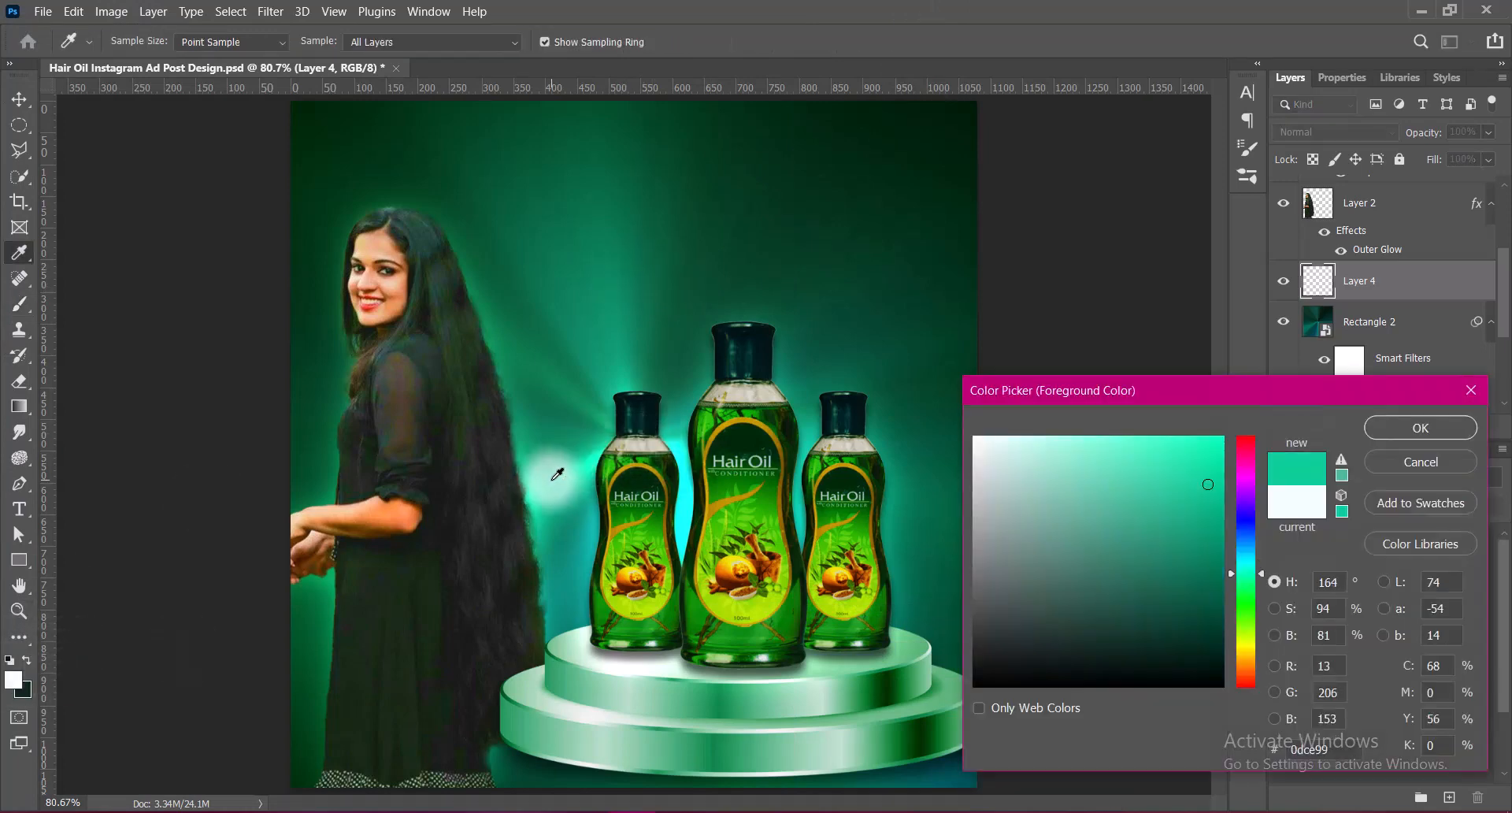
{"action": "left_click_drag", "start_coordinate": [1063, 466], "coordinate": [1028, 429]}
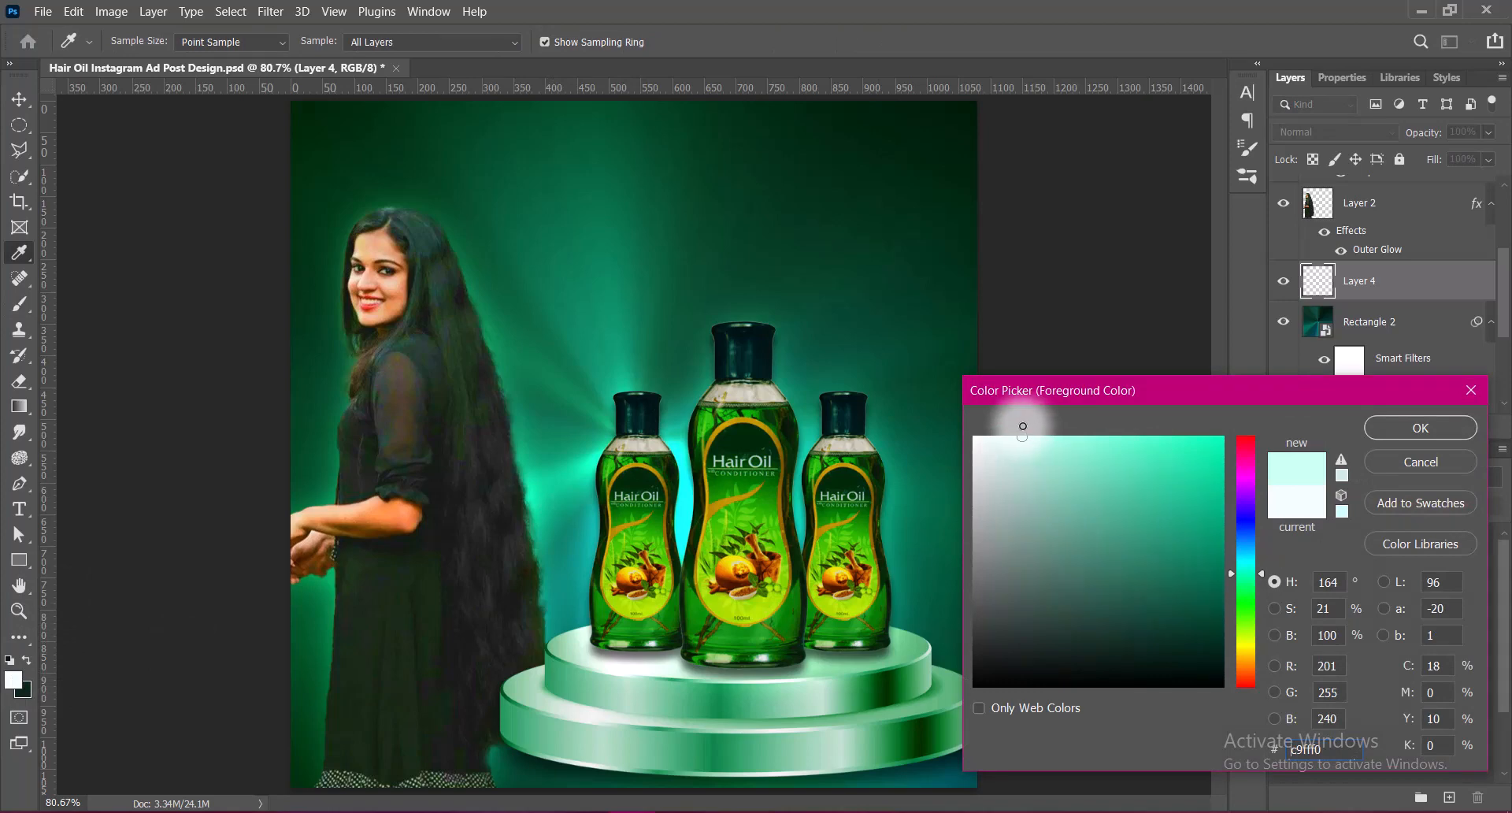
{"action": "left_click", "coordinate": [1382, 435]}
{"action": "key", "text": "b"}
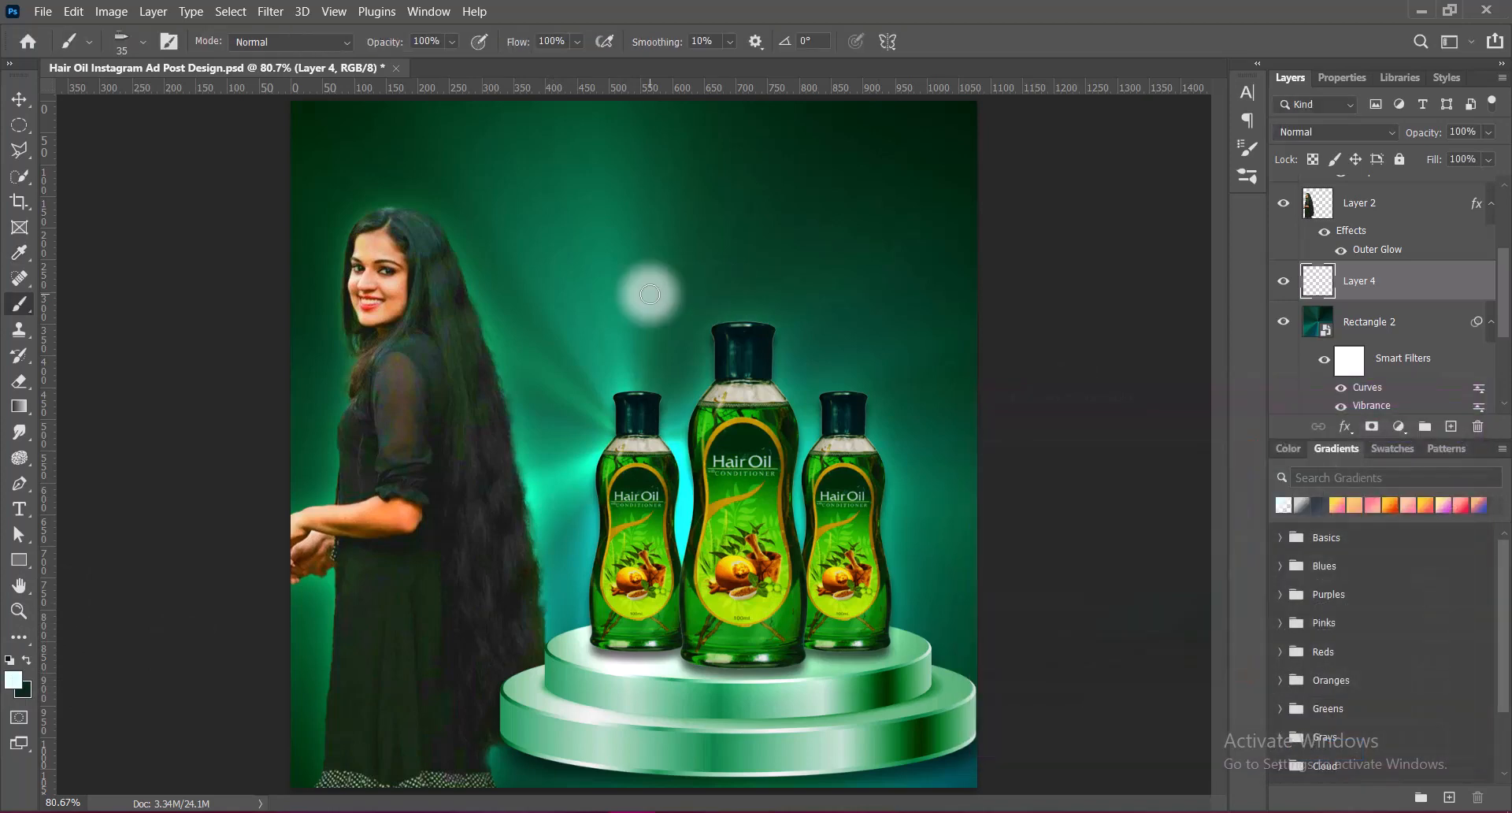
Stamp glowing particles across the upper background, around the model's head and beside the bottles, with brush sizes from 35 to 300 px.
{"action": "left_click", "coordinate": [676, 251]}
{"action": "left_click", "coordinate": [878, 223]}
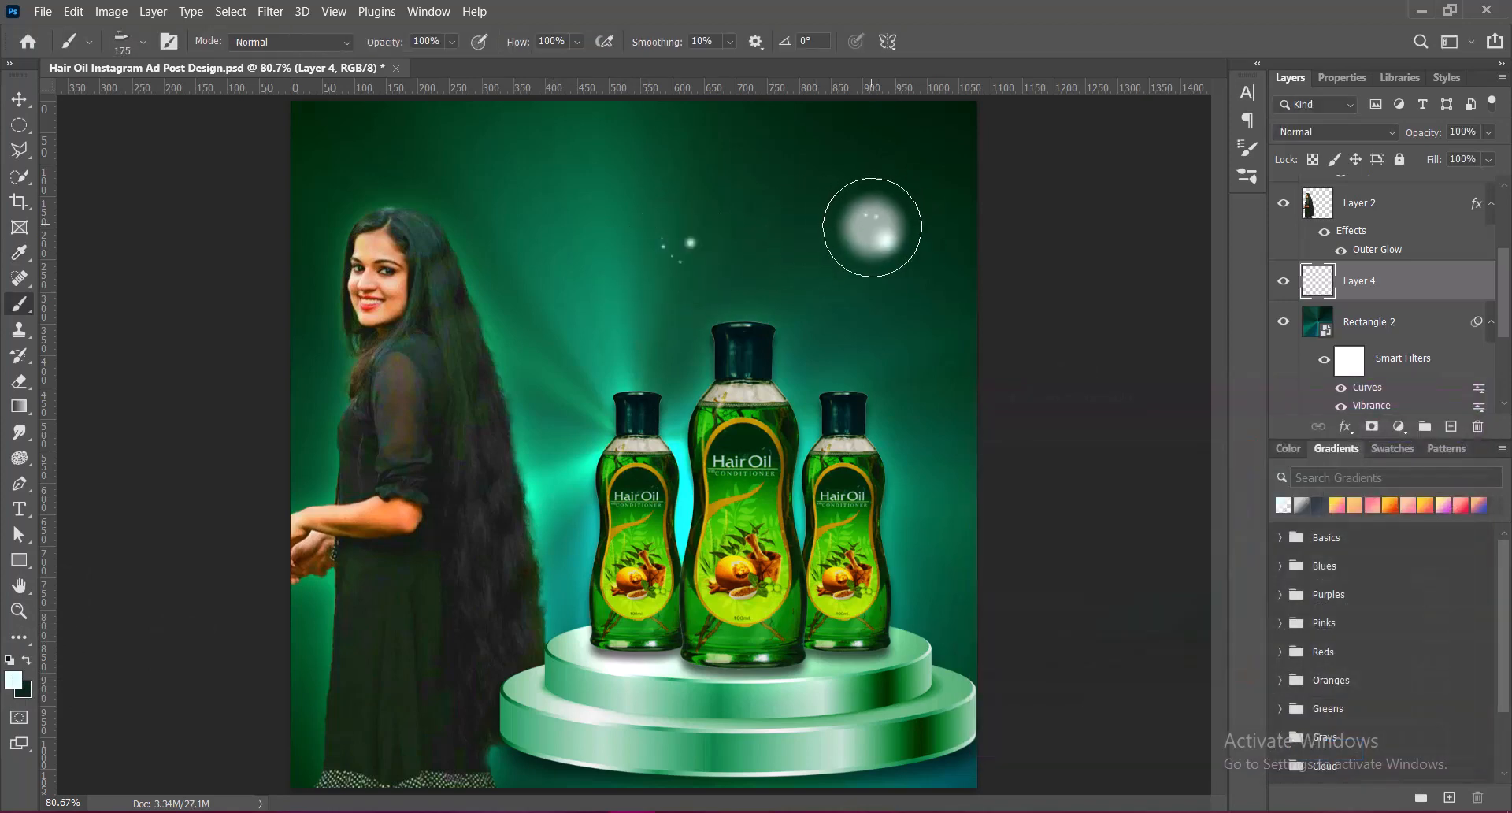
{"action": "left_click", "coordinate": [560, 356]}
{"action": "left_click", "coordinate": [341, 145]}
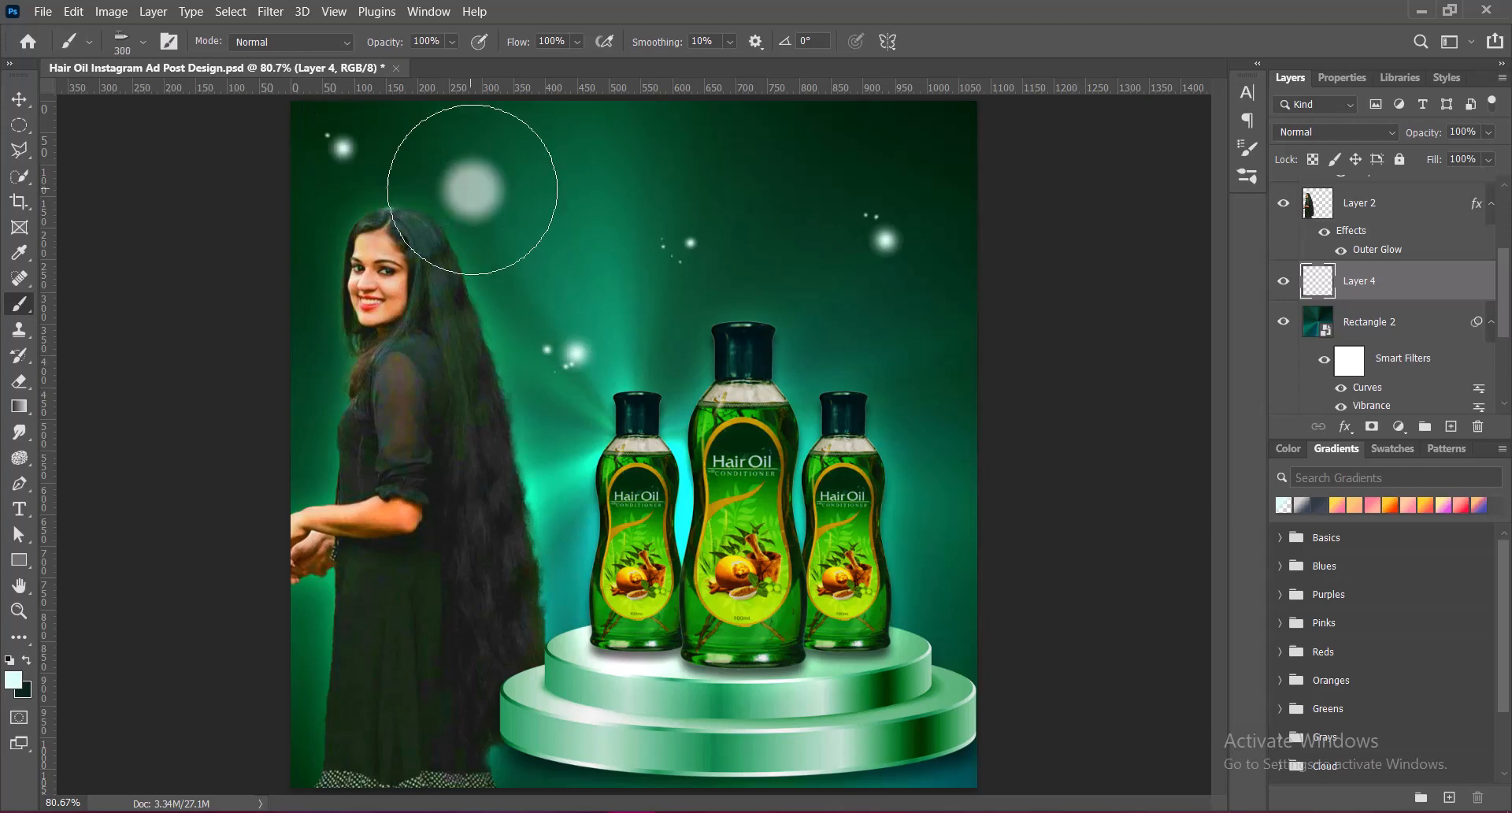
{"action": "left_click", "coordinate": [557, 183]}
{"action": "left_click", "coordinate": [554, 238]}
{"action": "key", "text": "bracketleft"}
{"action": "key", "text": "bracketleft"}
{"action": "key", "text": "bracketleft"}
{"action": "key", "text": "bracketleft"}
{"action": "key", "text": "bracketleft"}
{"action": "left_click", "coordinate": [919, 336]}
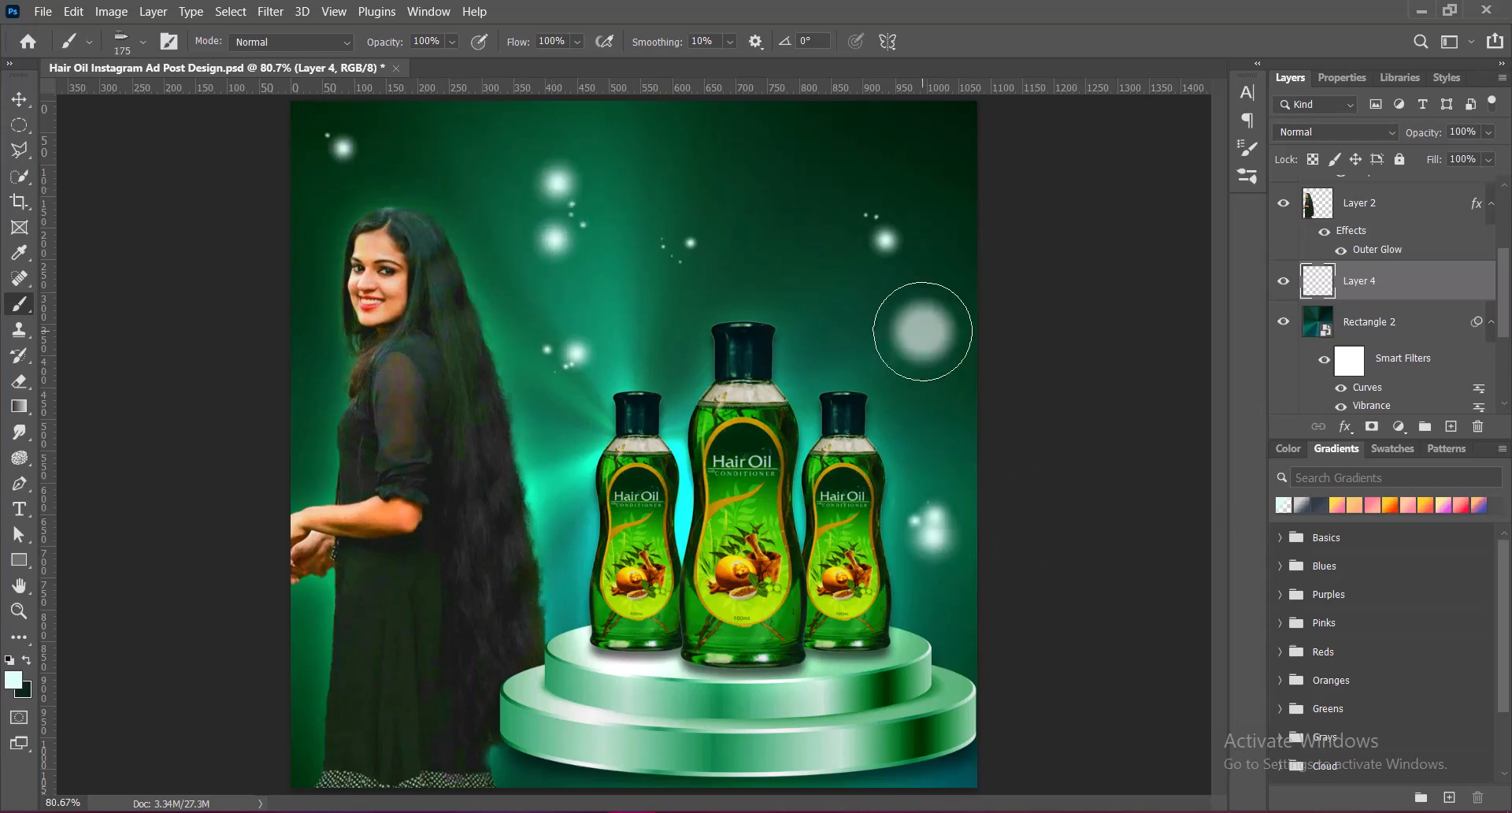
Scatter small single particles across the upper background and around the bottles with the brush reduced to 80 and 50 px.
{"action": "key", "text": "bracketleft"}
{"action": "key", "text": "bracketleft"}
{"action": "key", "text": "bracketleft"}
{"action": "left_click", "coordinate": [678, 153]}
{"action": "left_click", "coordinate": [570, 471]}
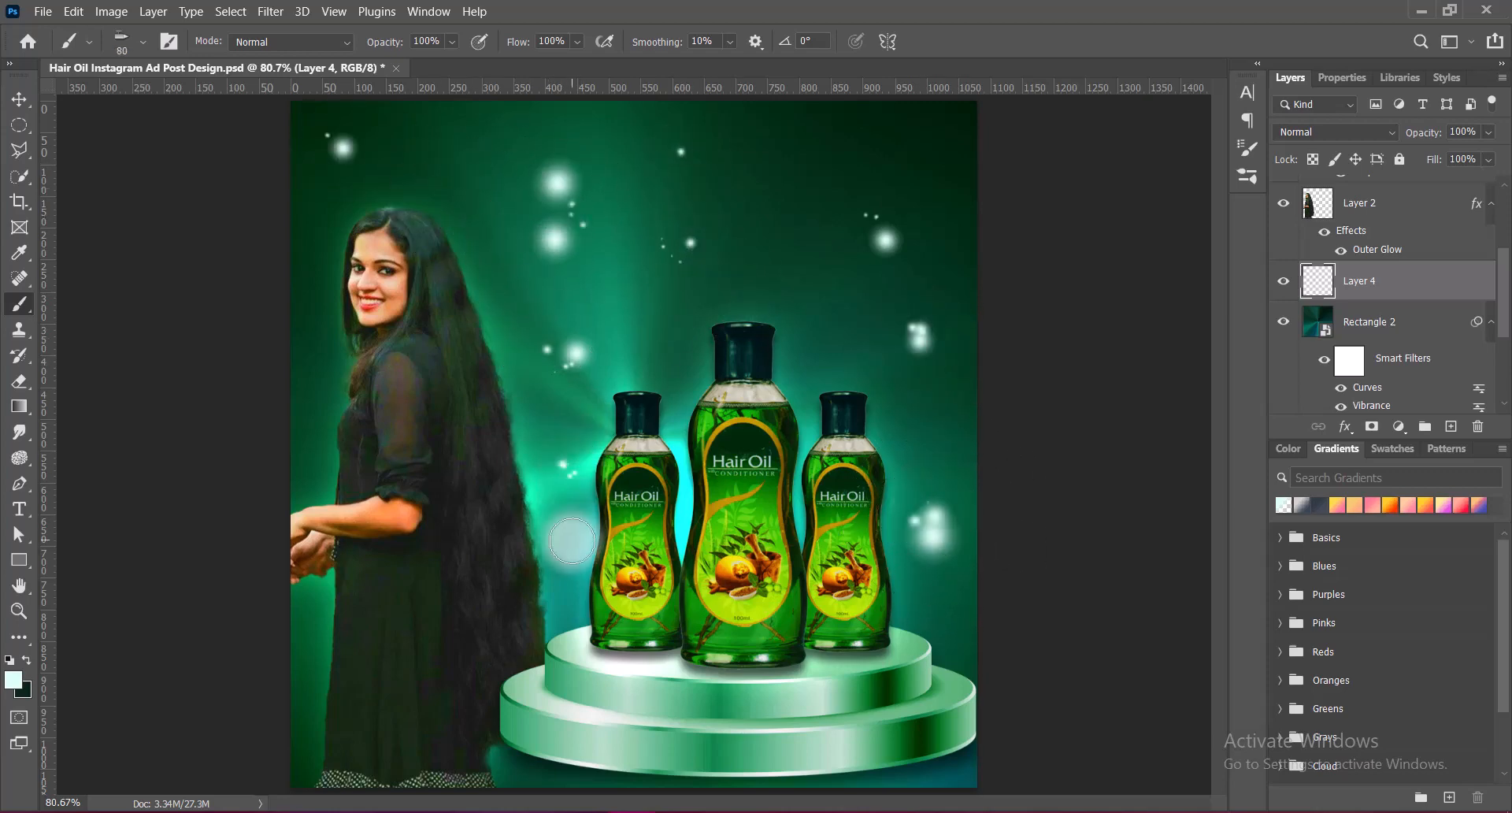
{"action": "left_click", "coordinate": [817, 371]}
{"action": "key", "text": "bracketleft"}
{"action": "key", "text": "bracketleft"}
{"action": "key", "text": "bracketleft"}
{"action": "left_click", "coordinate": [900, 168]}
{"action": "left_click", "coordinate": [743, 204]}
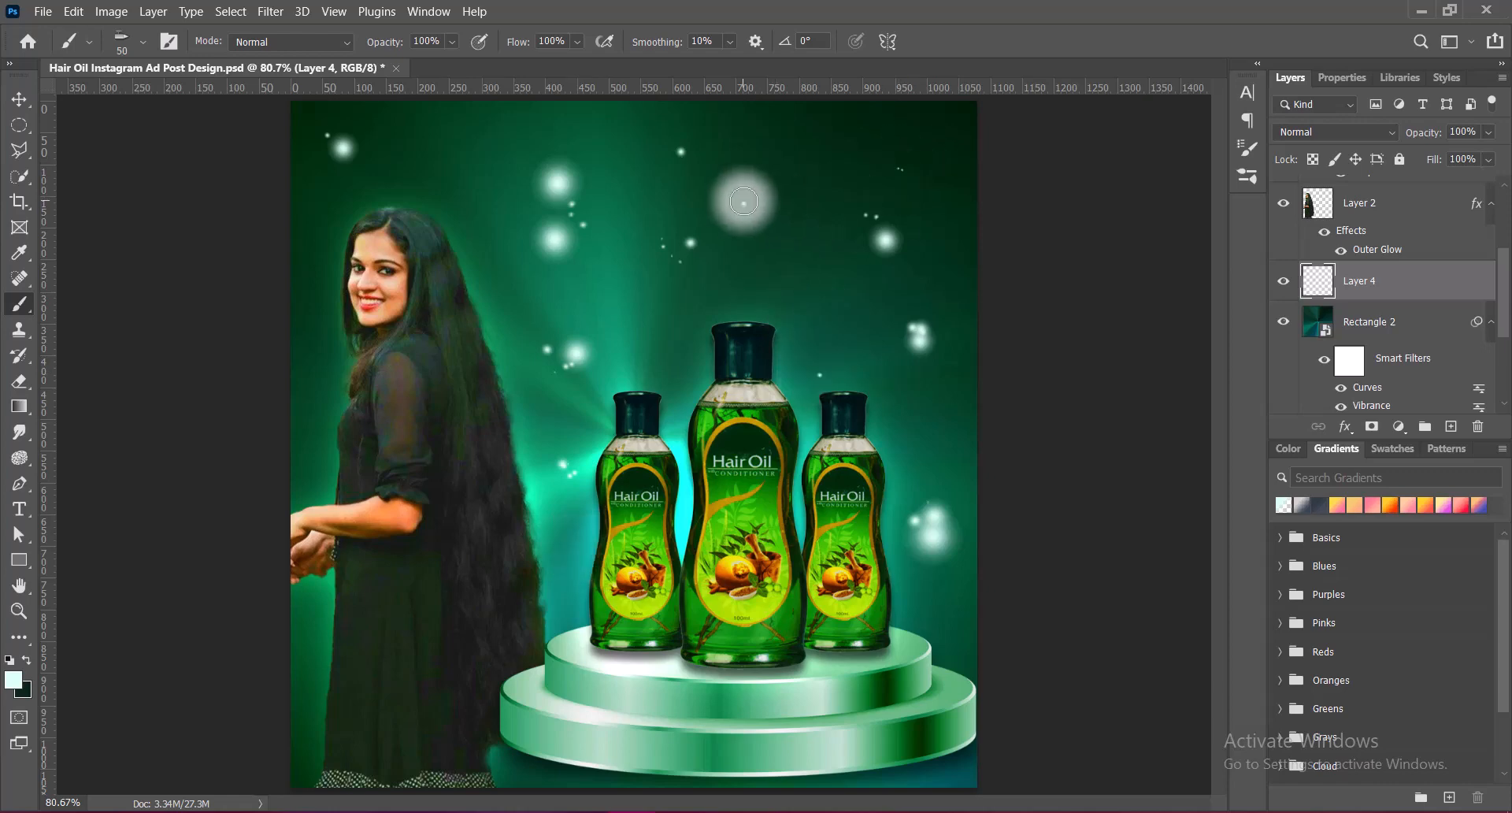
{"action": "left_click", "coordinate": [451, 142]}
{"action": "left_click", "coordinate": [310, 225]}
Stamp medium particle clusters beside the model's back and skirt, near the bottles and above them, with a 125 to 175 px brush.
{"action": "left_click", "coordinate": [307, 376]}
{"action": "key", "text": "bracketright"}
{"action": "key", "text": "bracketright"}
{"action": "key", "text": "bracketright"}
{"action": "key", "text": "bracketright"}
{"action": "key", "text": "bracketright"}
{"action": "key", "text": "bracketright"}
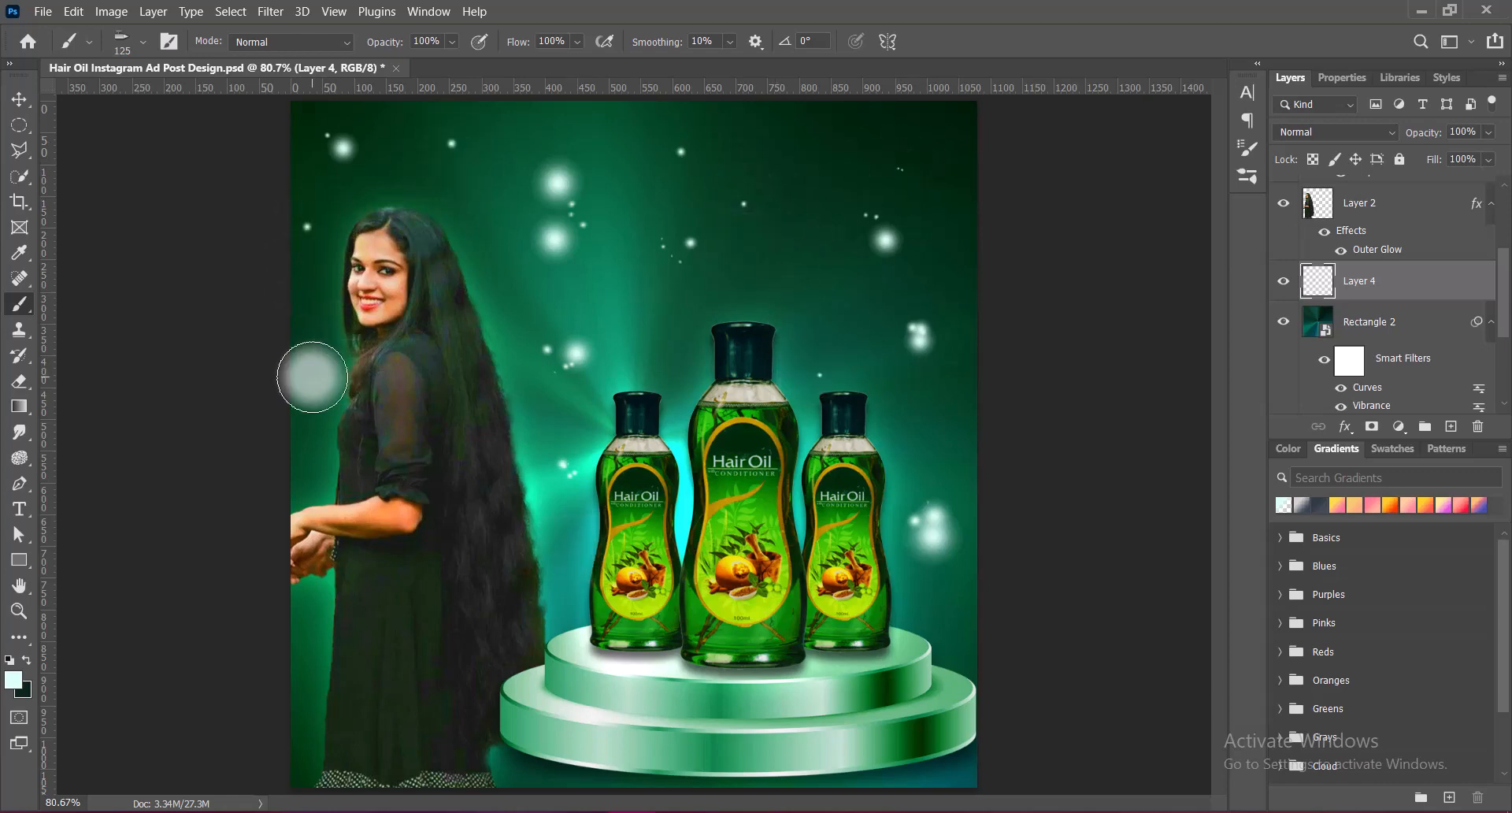
{"action": "left_click", "coordinate": [563, 555]}
{"action": "left_click", "coordinate": [316, 642]}
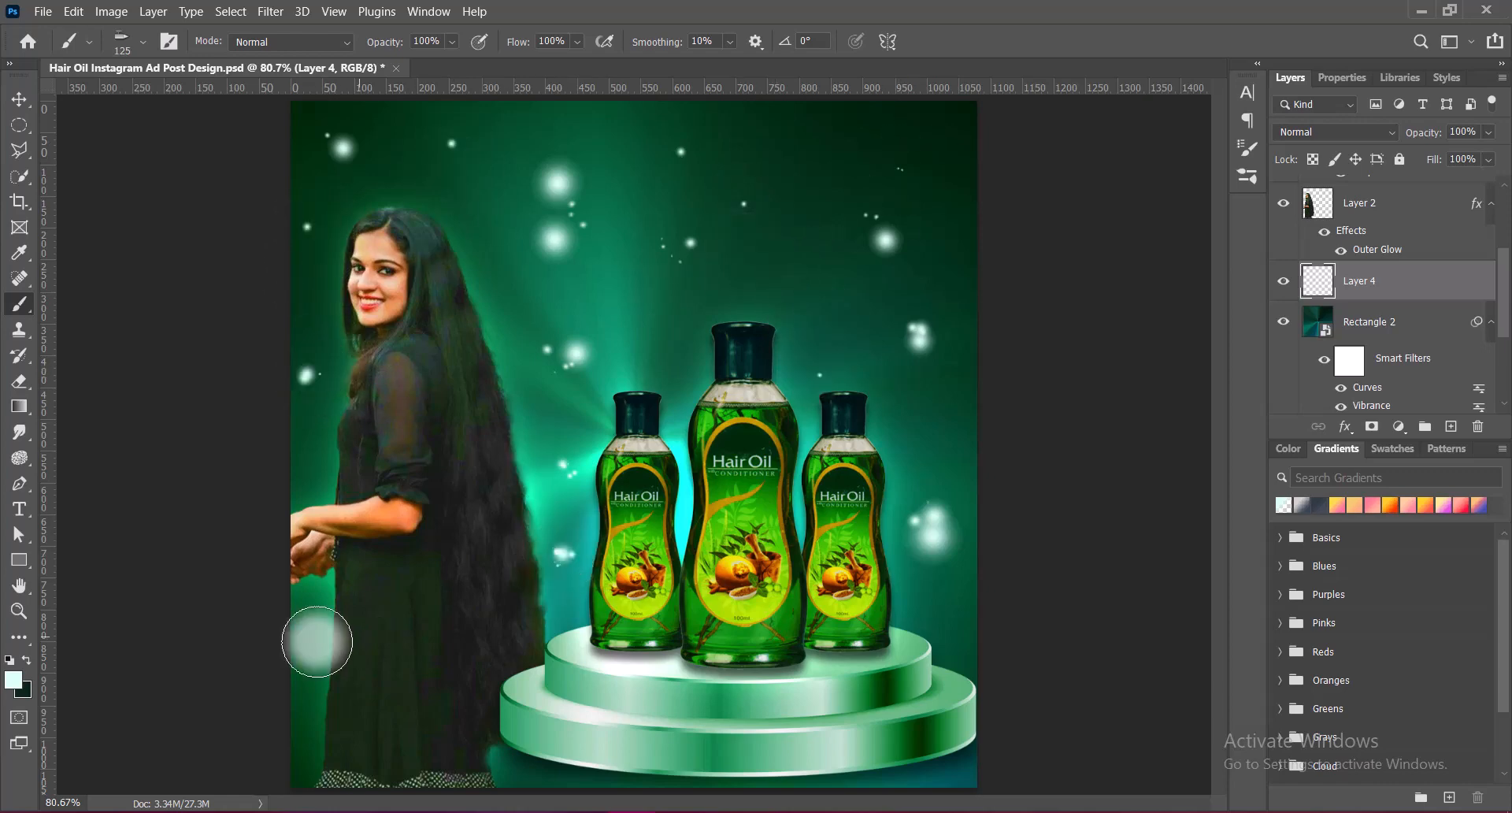
{"action": "left_click", "coordinate": [675, 358]}
{"action": "left_click", "coordinate": [794, 216]}
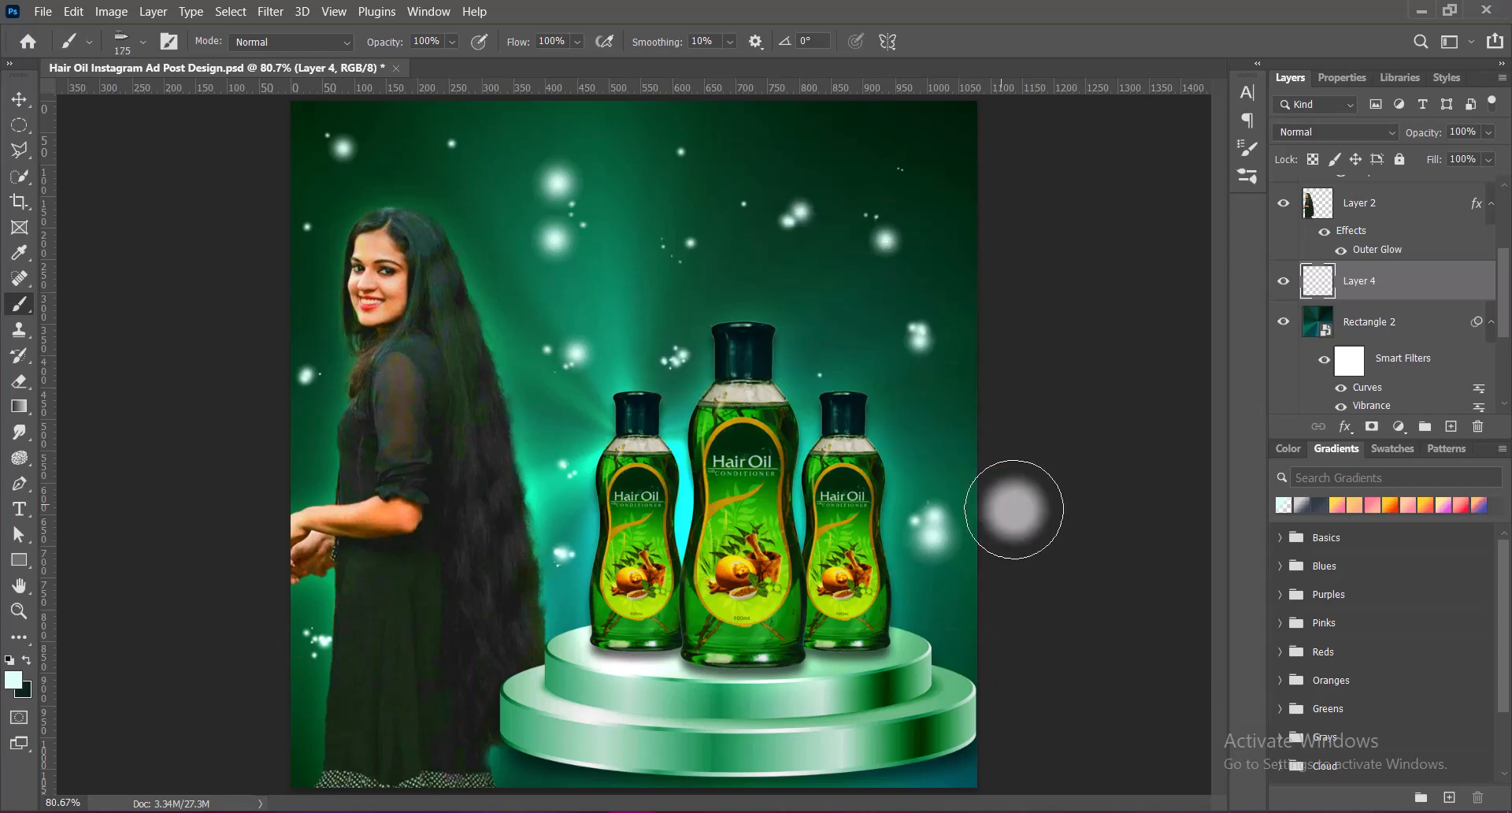
Add more particle clusters along the top of the background and one above the podium's right side, and save the document.
{"action": "key", "text": "bracketright"}
{"action": "key", "text": "bracketright"}
{"action": "left_click", "coordinate": [765, 148]}
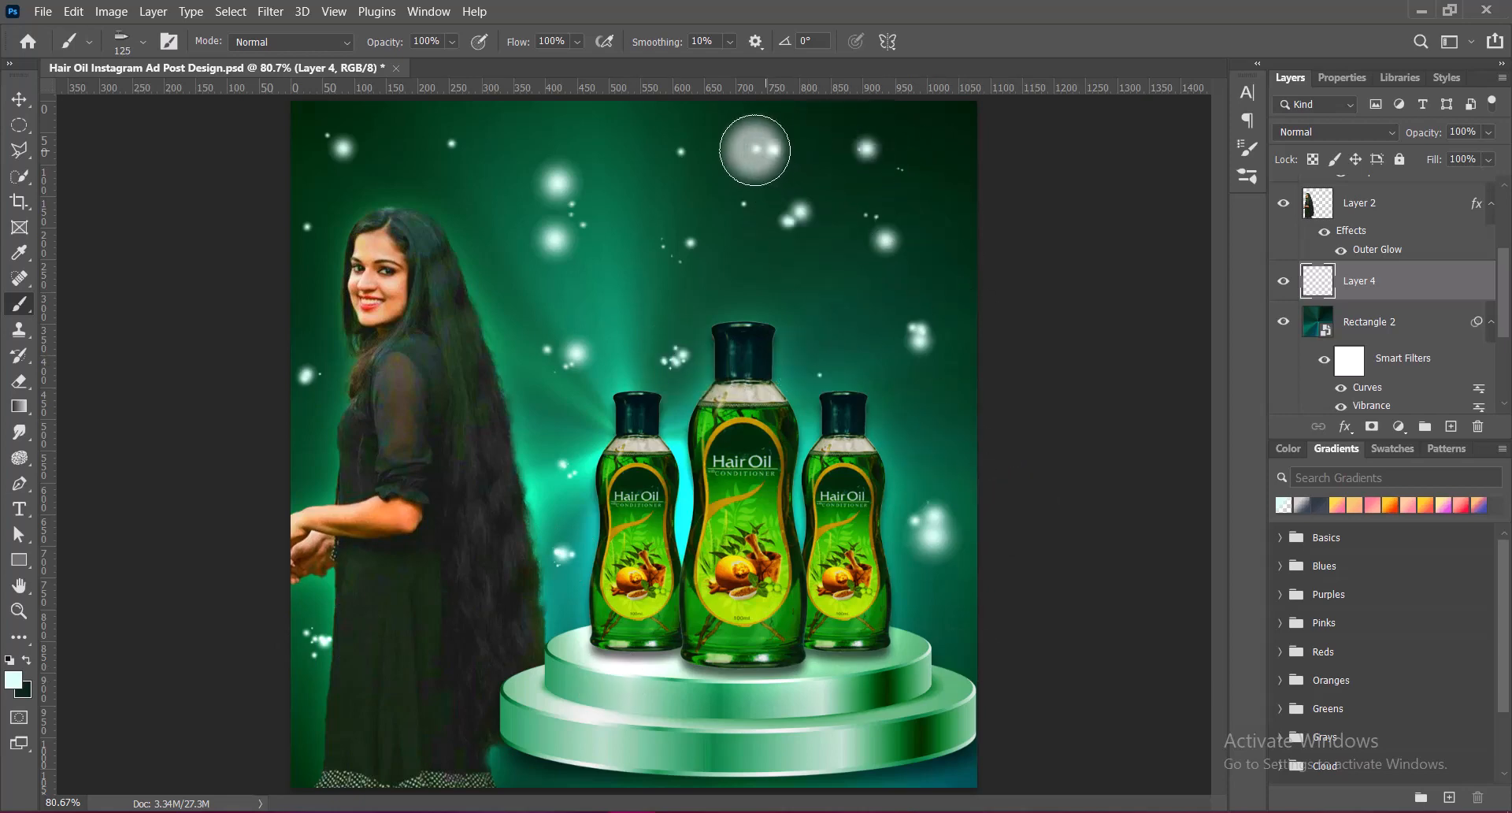
{"action": "key", "text": "bracketright"}
{"action": "key", "text": "bracketright"}
{"action": "key", "text": "bracketright"}
{"action": "left_click", "coordinate": [652, 184]}
{"action": "key", "text": "bracketleft"}
{"action": "key", "text": "bracketleft"}
{"action": "key", "text": "bracketleft"}
{"action": "key", "text": "bracketleft"}
{"action": "key", "text": "bracketleft"}
{"action": "key", "text": "bracketleft"}
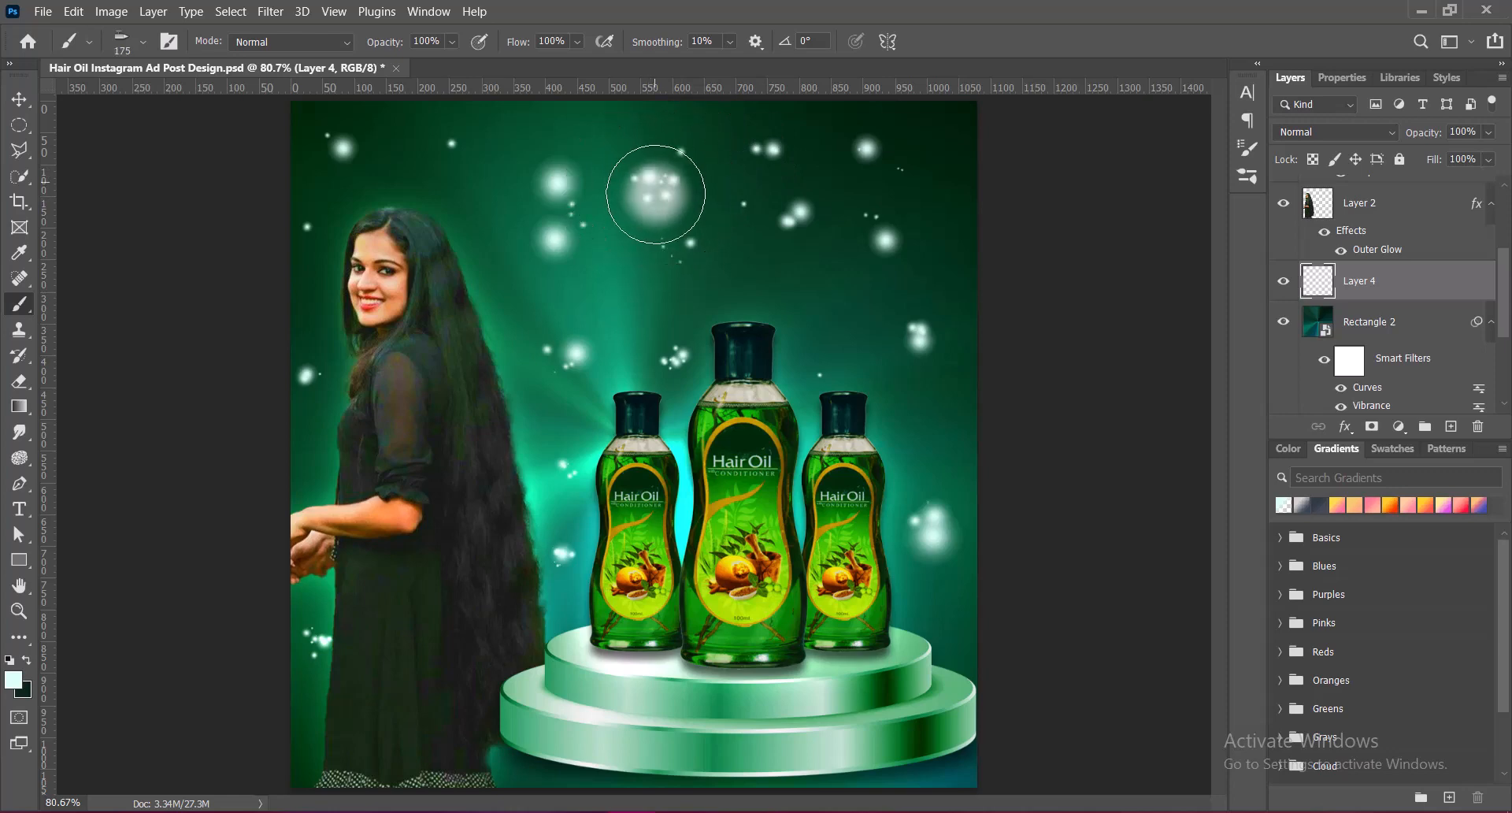
{"action": "left_click", "coordinate": [18, 99]}
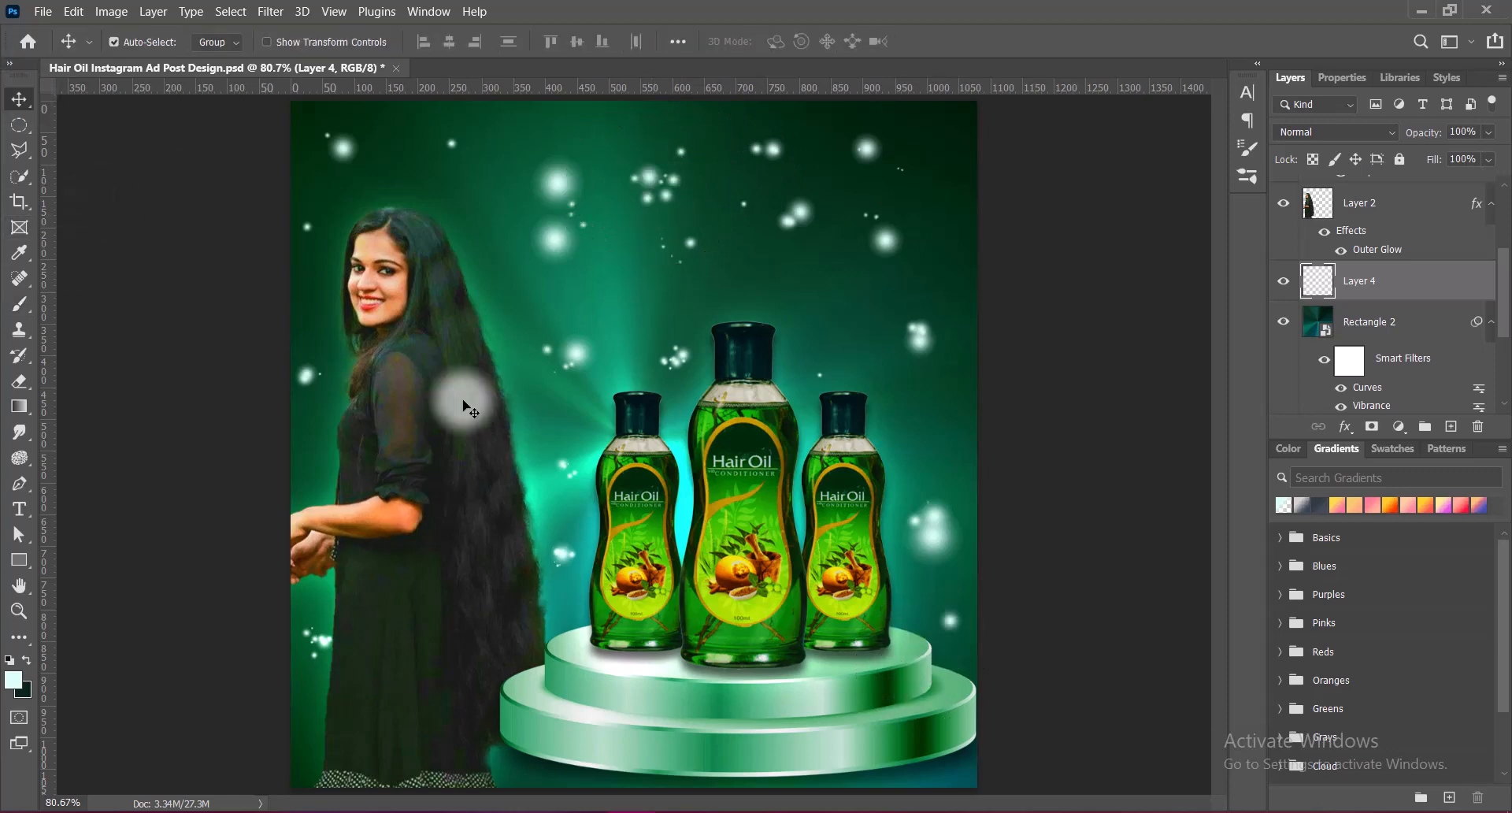
{"action": "key", "text": "ctrl+s"}
Raise the particle layer's vibrance to +100.
{"action": "left_click", "coordinate": [111, 11]}
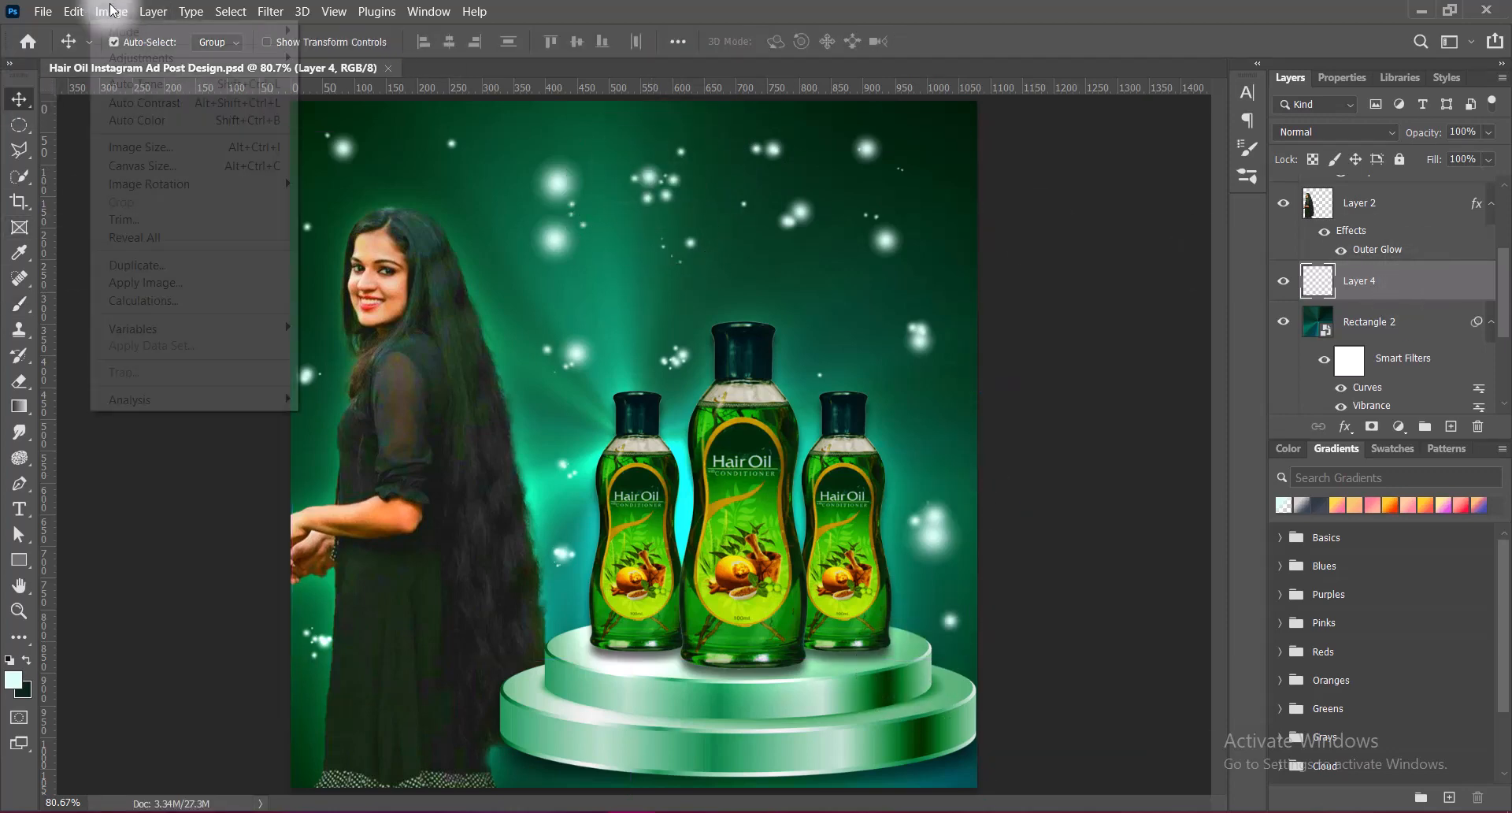
{"action": "mouse_move", "coordinate": [216, 55]}
{"action": "left_click", "coordinate": [347, 135]}
{"action": "left_click_drag", "start_coordinate": [1099, 164], "coordinate": [1096, 164]}
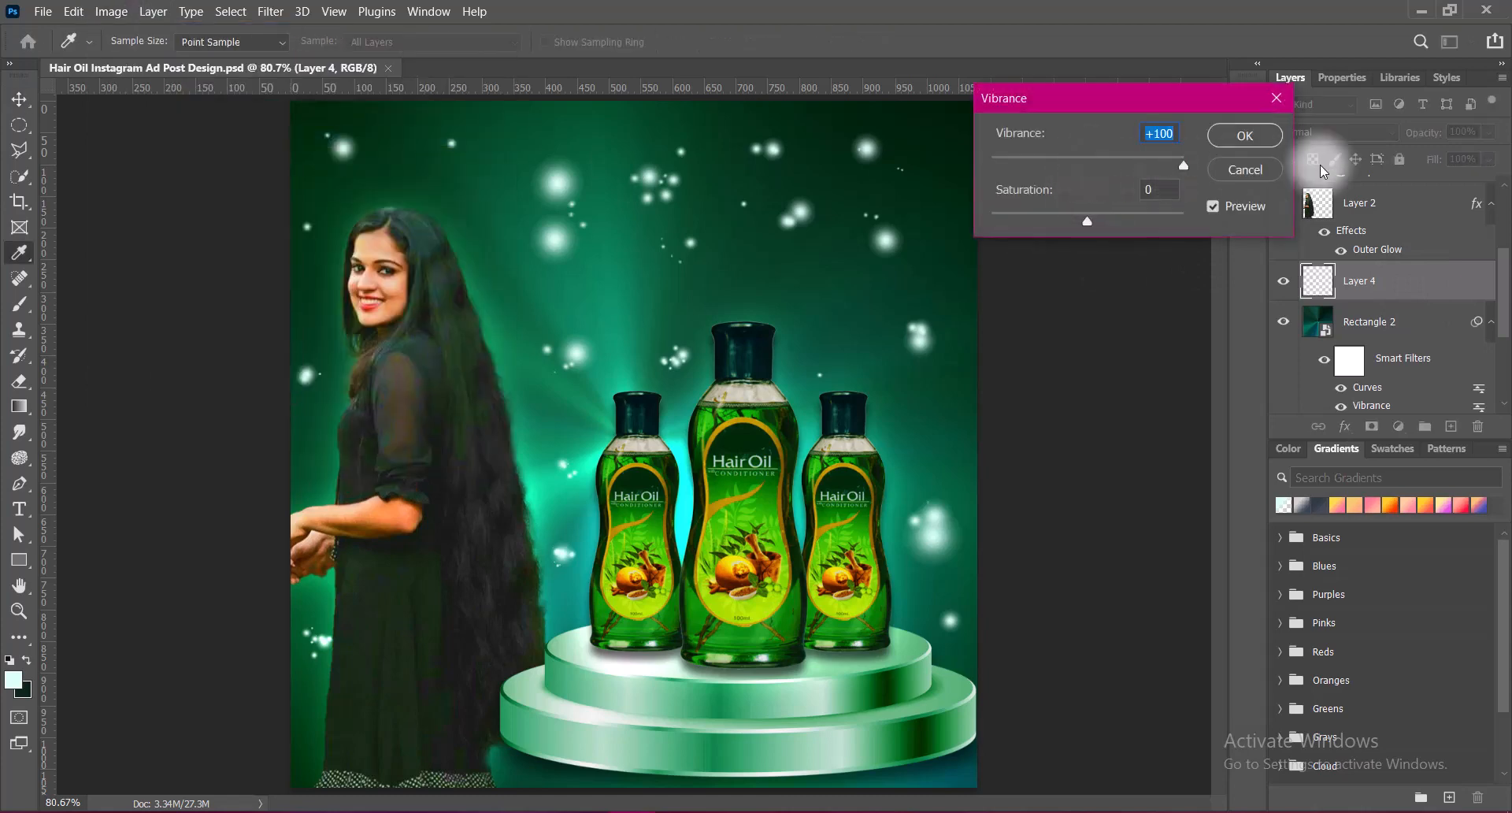
{"action": "left_click", "coordinate": [1244, 135]}
Apply a Brightness/Contrast adjustment with changed brightness to the particle layer.
{"action": "left_click", "coordinate": [111, 11]}
{"action": "mouse_move", "coordinate": [202, 63]}
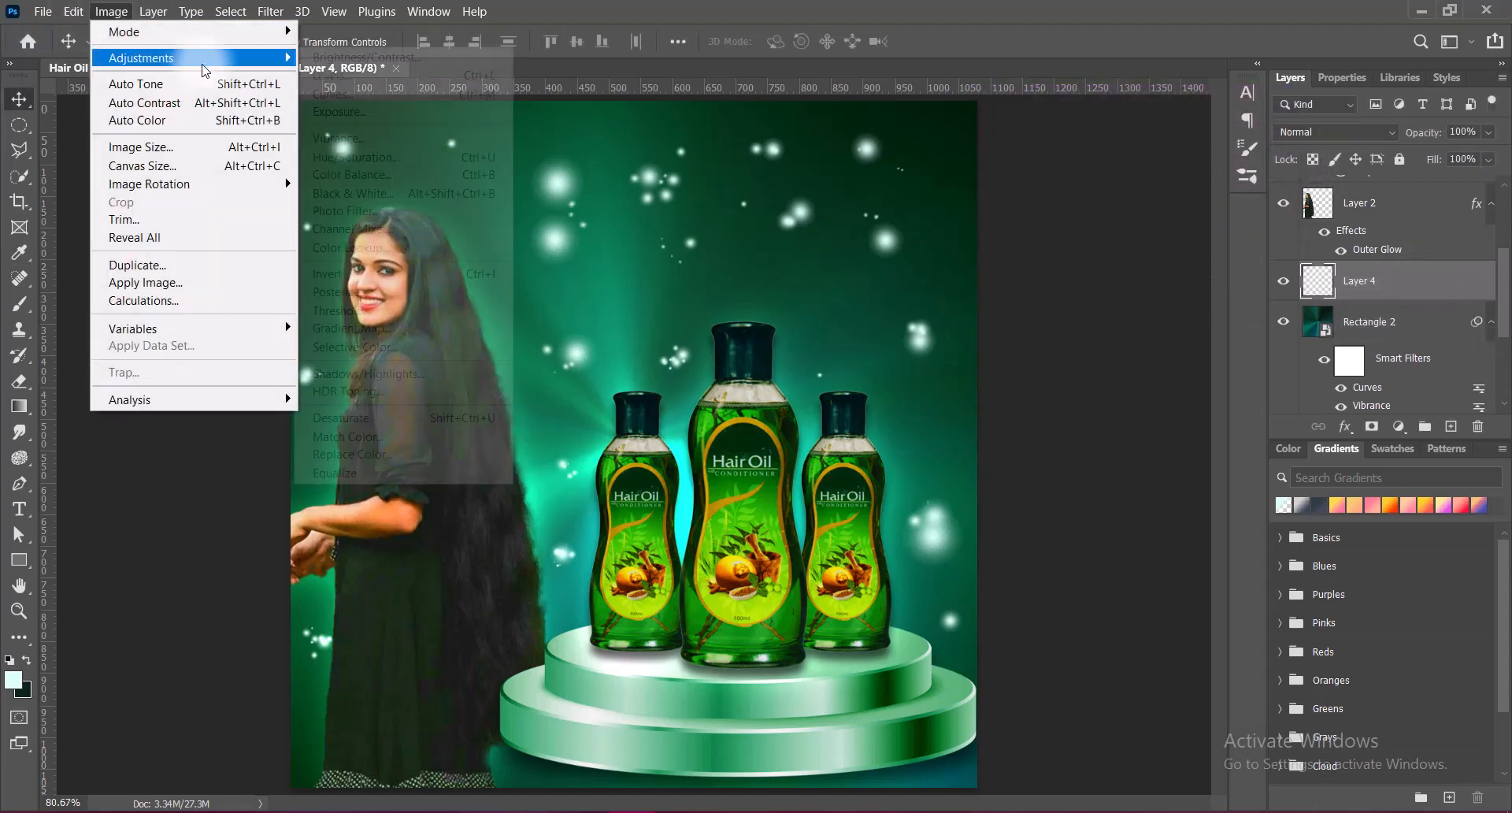
{"action": "left_click", "coordinate": [366, 57]}
{"action": "left_click_drag", "start_coordinate": [1188, 165], "coordinate": [1192, 169]}
{"action": "left_click", "coordinate": [1348, 104]}
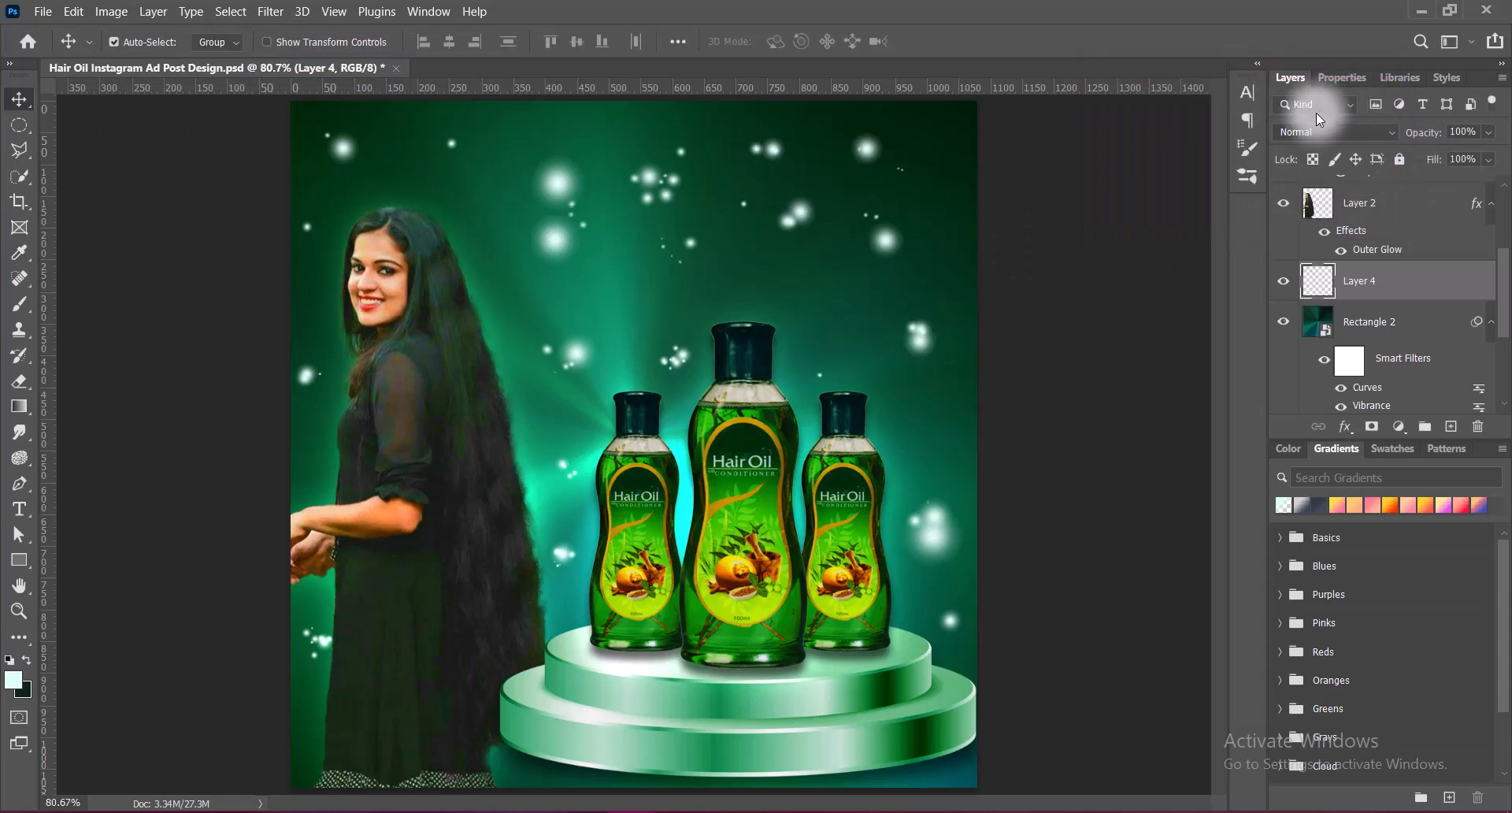
Compare blend modes for the particle layer, set it to Overlay, and save the document.
{"action": "left_click", "coordinate": [1369, 131]}
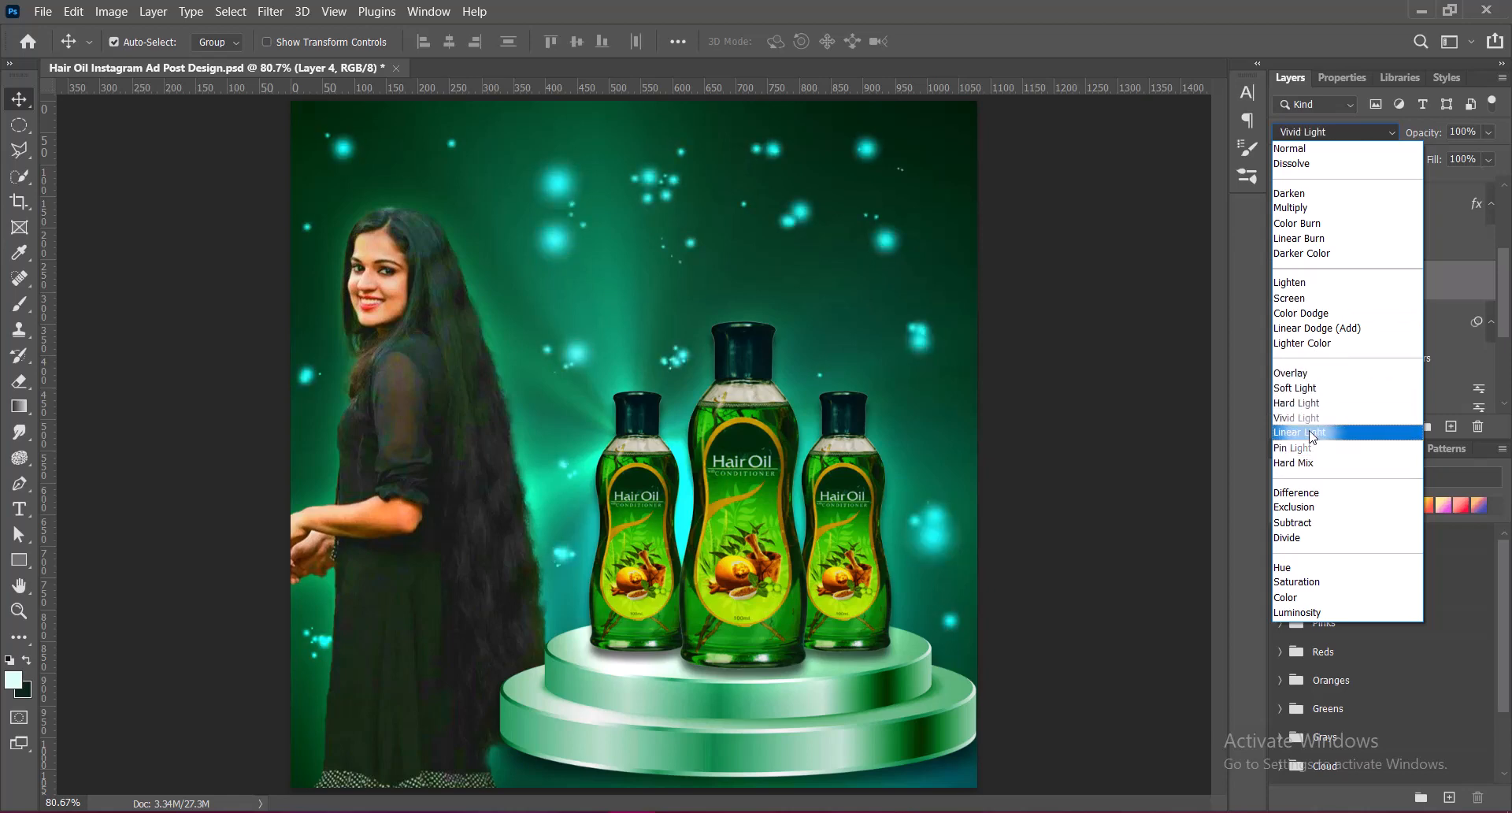
{"action": "left_click", "coordinate": [1292, 373]}
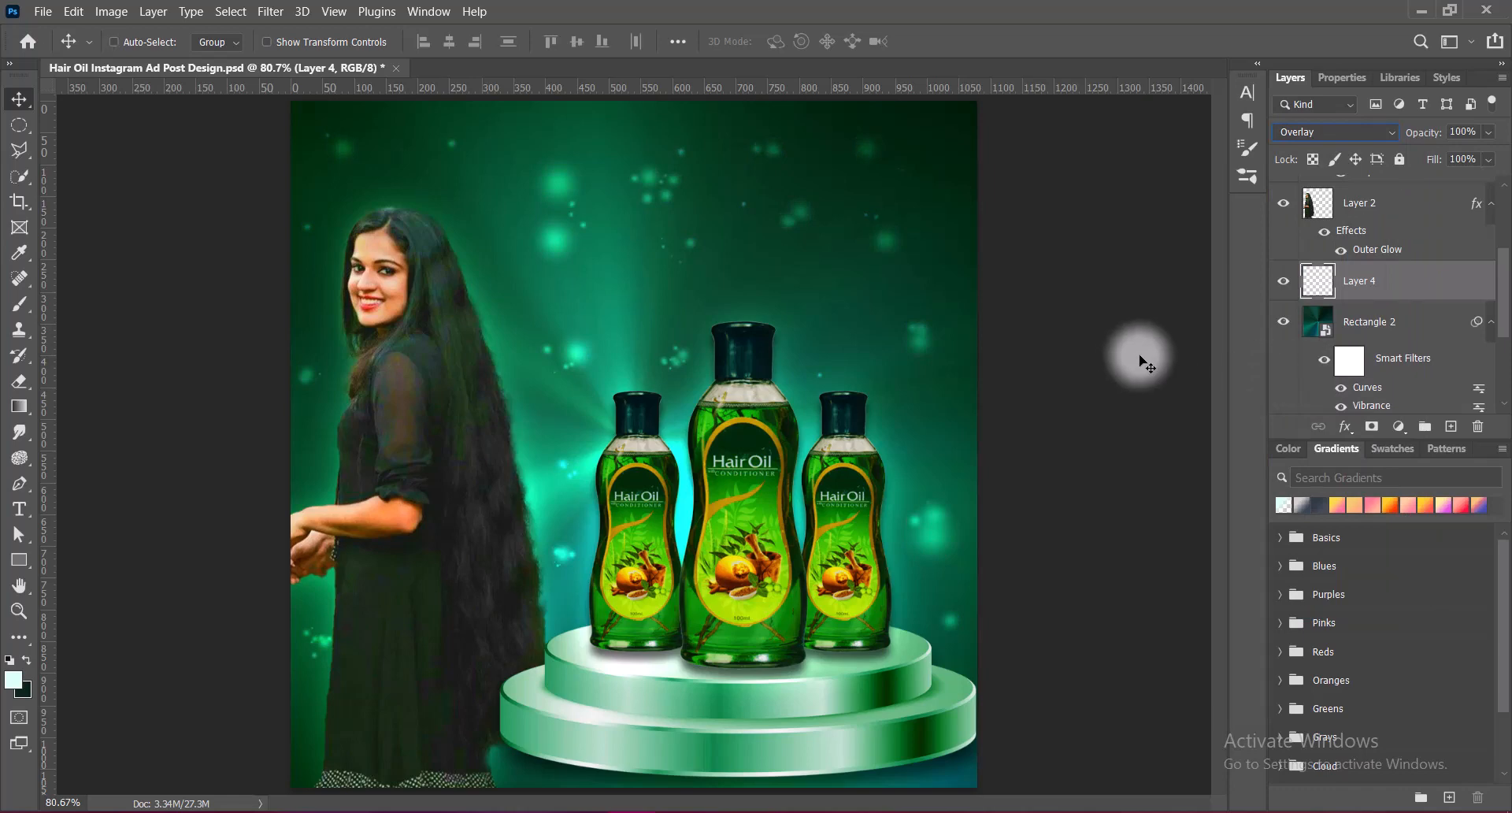
{"action": "left_click", "coordinate": [1134, 361]}
Apply the Strong Saturation preset to the particle layer with a Hue/Saturation adjustment.
{"action": "left_click", "coordinate": [1417, 281]}
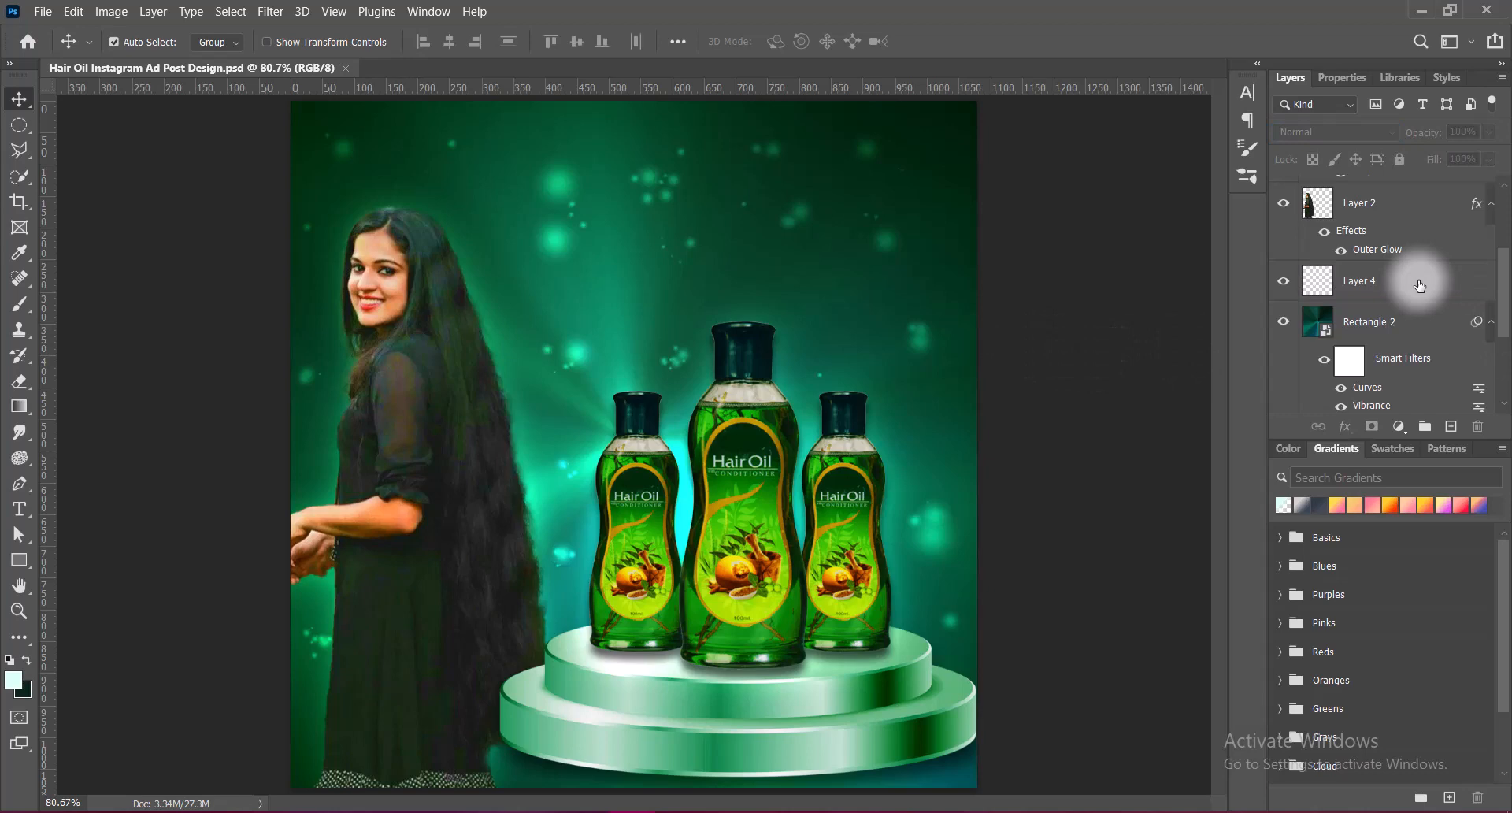
{"action": "left_click", "coordinate": [111, 11]}
{"action": "mouse_move", "coordinate": [196, 58]}
{"action": "left_click", "coordinate": [347, 171]}
{"action": "left_click", "coordinate": [1210, 158]}
{"action": "left_click", "coordinate": [1137, 312]}
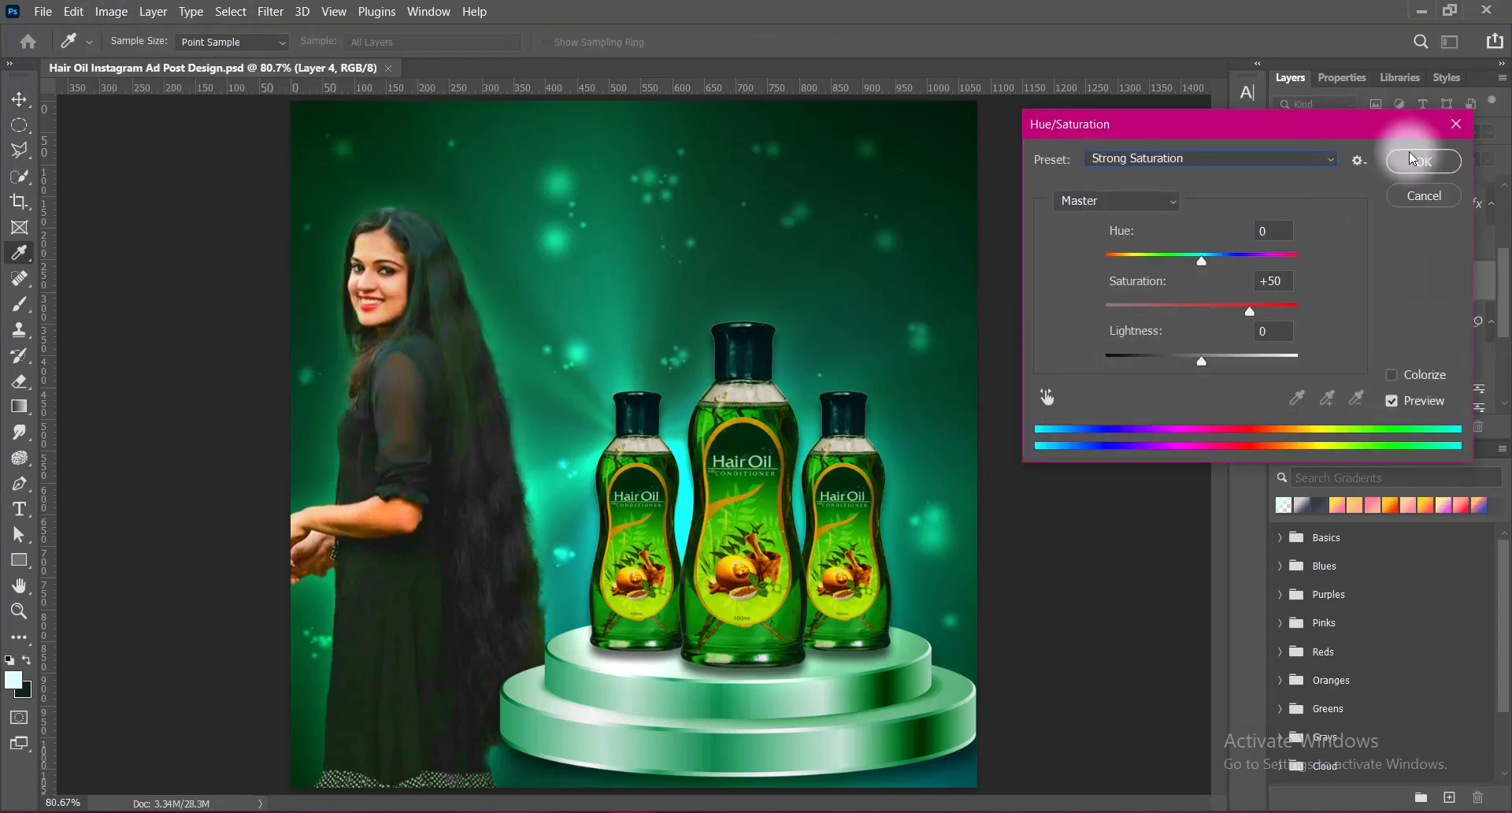
{"action": "left_click", "coordinate": [1410, 153]}
Add the palm leaf image to the upper-right corner, flip it horizontally and rotate it so the fronds spread toward the centre.
{"action": "left_click_drag", "start_coordinate": [1093, 315], "coordinate": [847, 250]}
{"action": "key", "text": "ctrl+t"}
{"action": "right_click", "coordinate": [852, 251]}
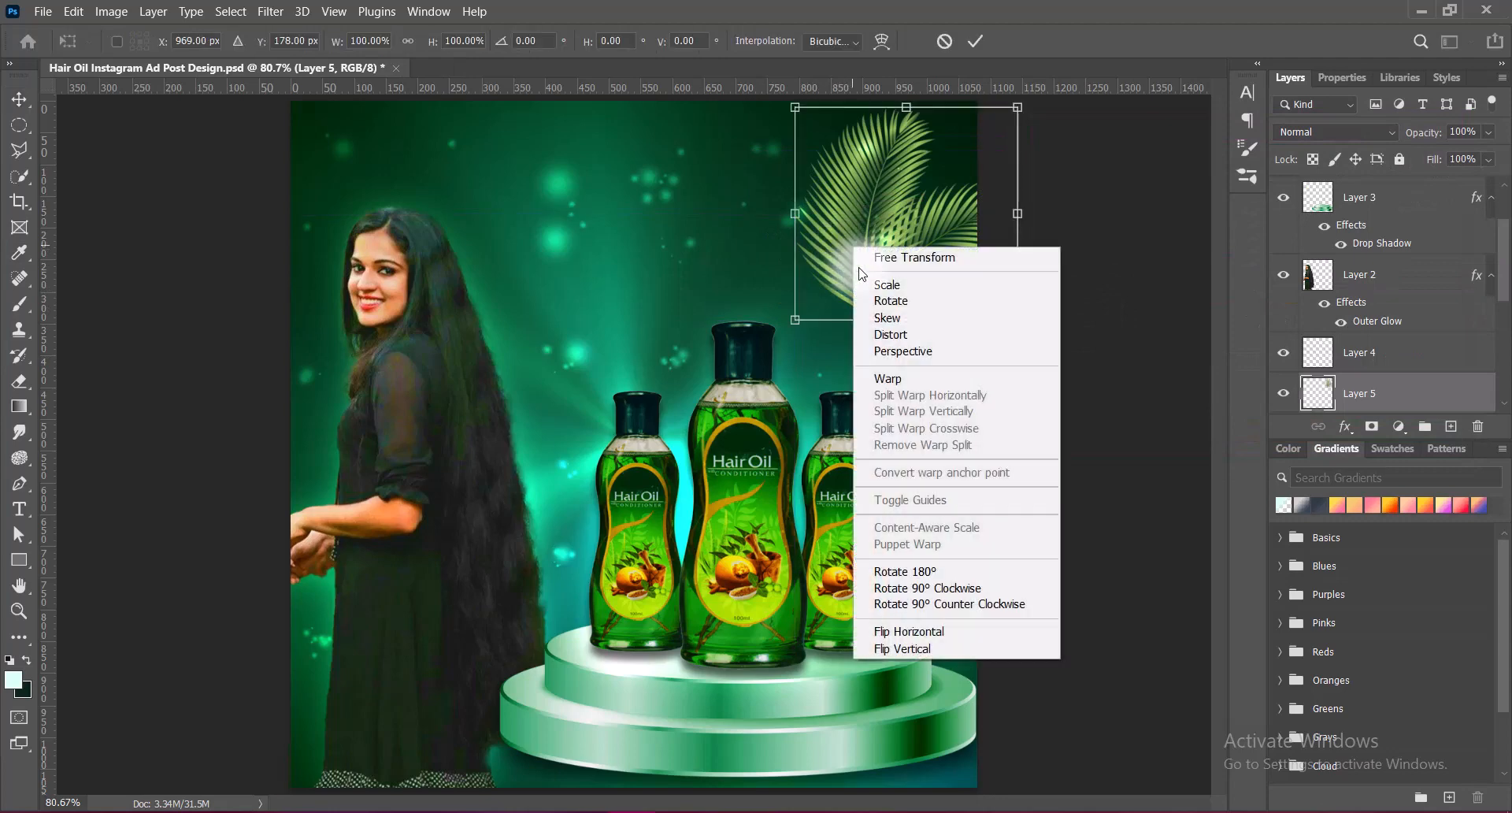
{"action": "left_click", "coordinate": [913, 630]}
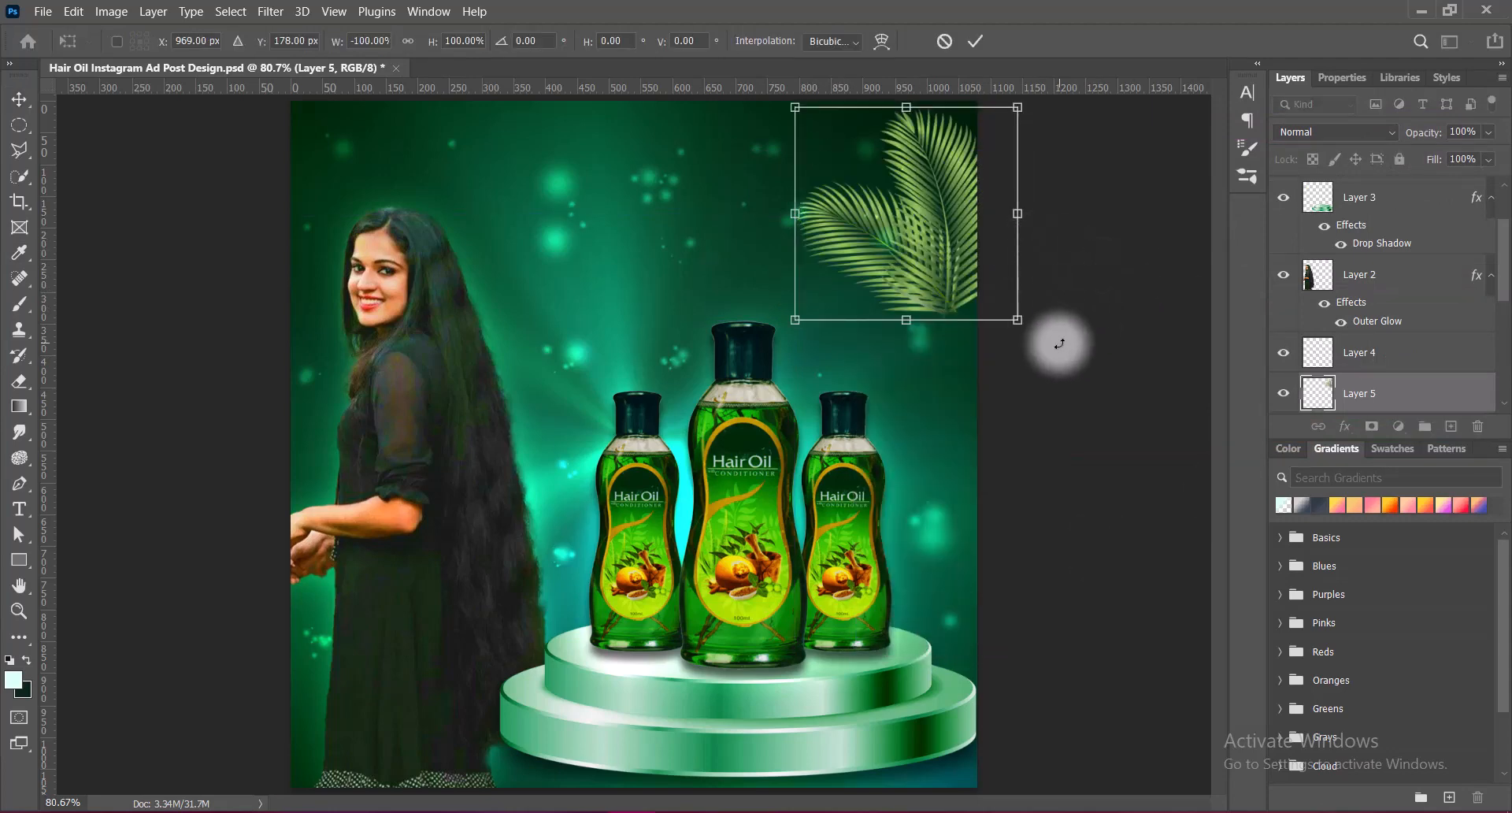
{"action": "left_click_drag", "start_coordinate": [1056, 338], "coordinate": [1092, 68]}
{"action": "left_click_drag", "start_coordinate": [923, 194], "coordinate": [909, 221]}
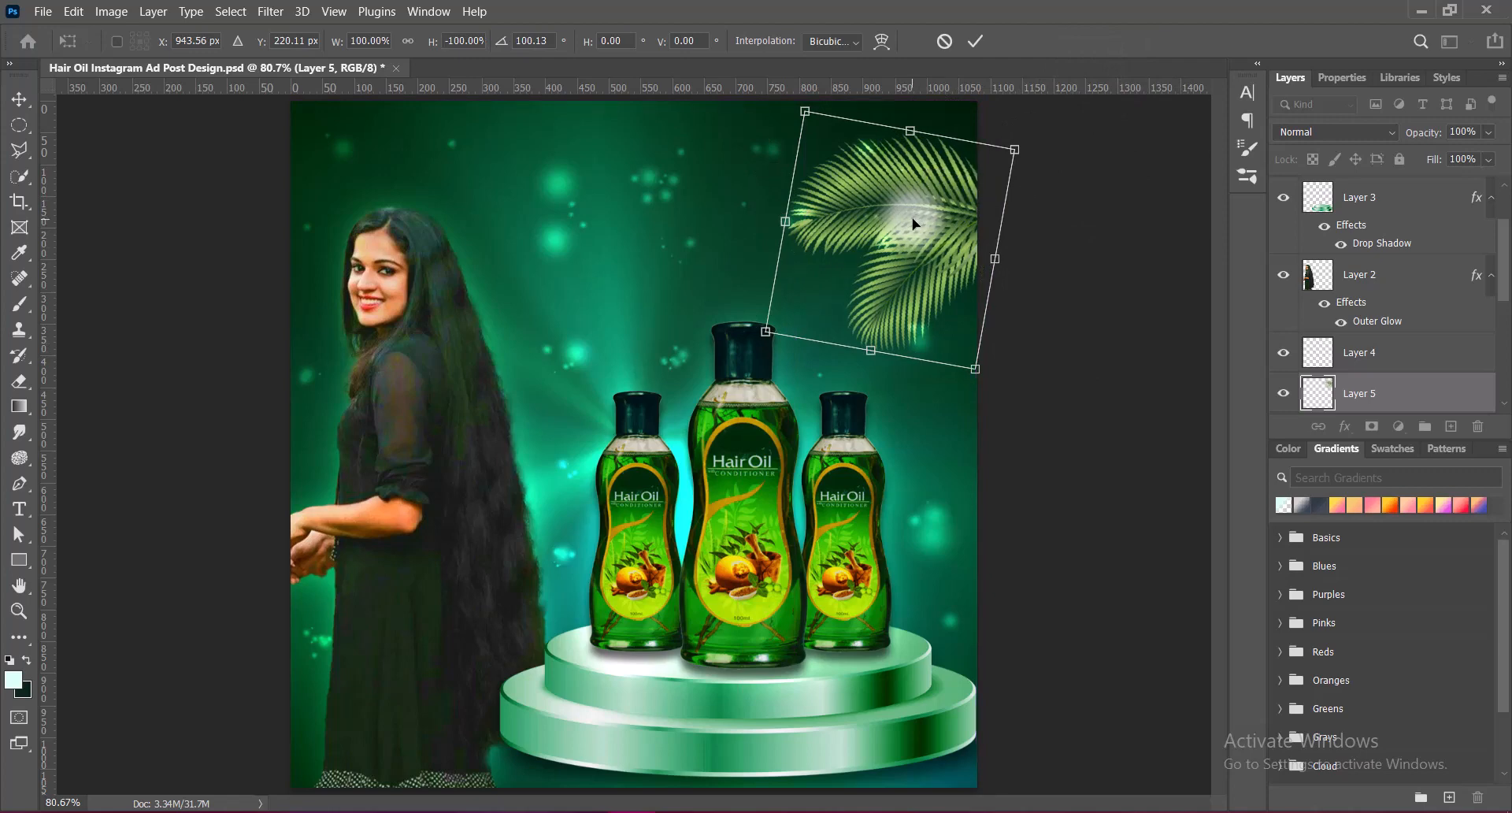
Scale the palm leaf to about 90%, adjust its rotation to about 90° and place it at the canvas's right edge above the right bottle.
{"action": "left_click_drag", "start_coordinate": [785, 222], "coordinate": [819, 234]}
{"action": "left_click_drag", "start_coordinate": [1053, 177], "coordinate": [1054, 147]}
{"action": "left_click_drag", "start_coordinate": [935, 225], "coordinate": [932, 279]}
{"action": "left_click_drag", "start_coordinate": [812, 389], "coordinate": [792, 395]}
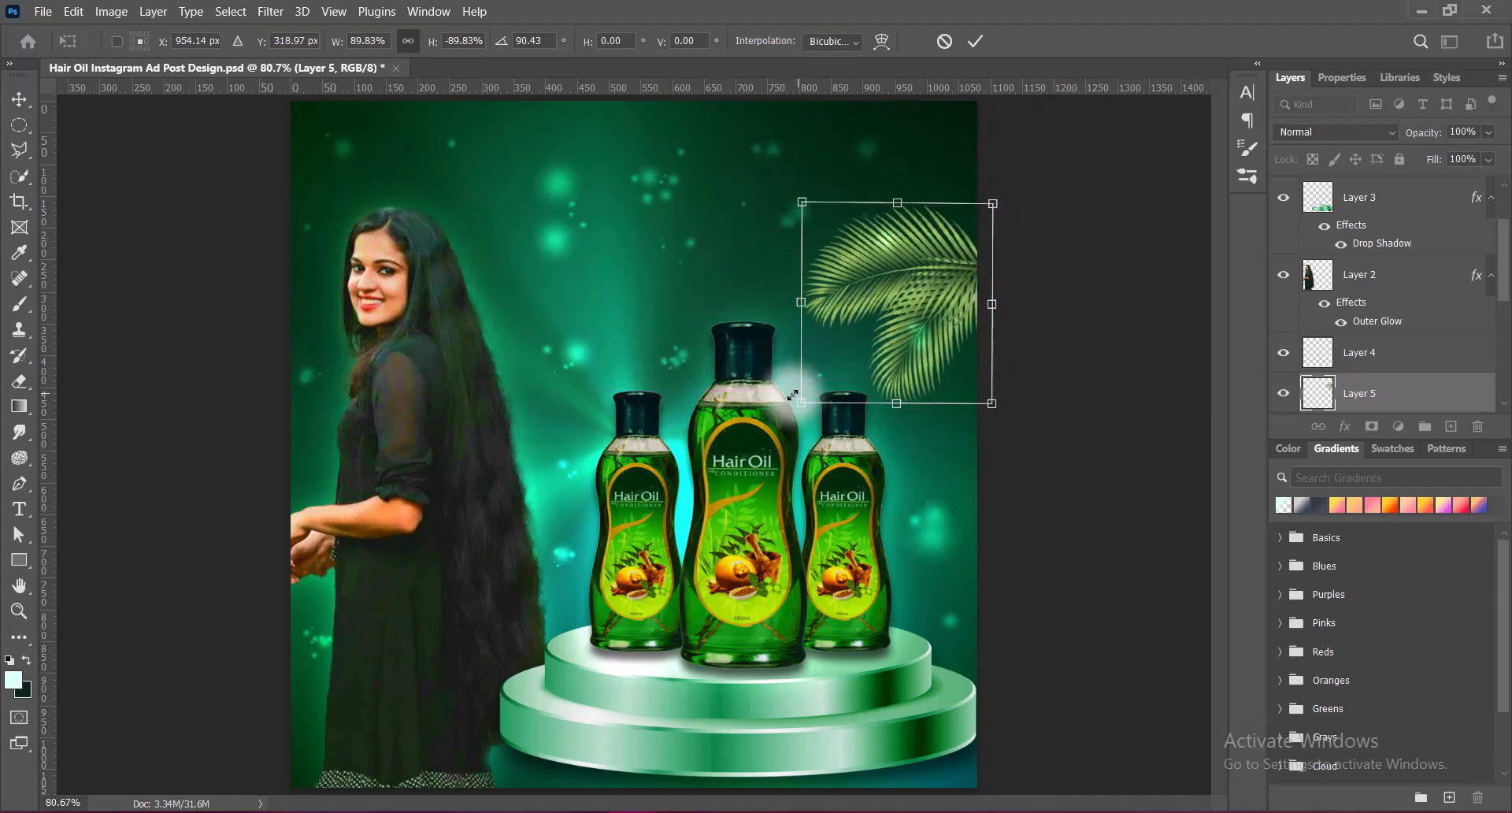
{"action": "key", "text": "Return"}
Apply a Vibrance adjustment and a Brightness/Contrast adjustment to the palm leaf layer.
{"action": "left_click", "coordinate": [111, 11]}
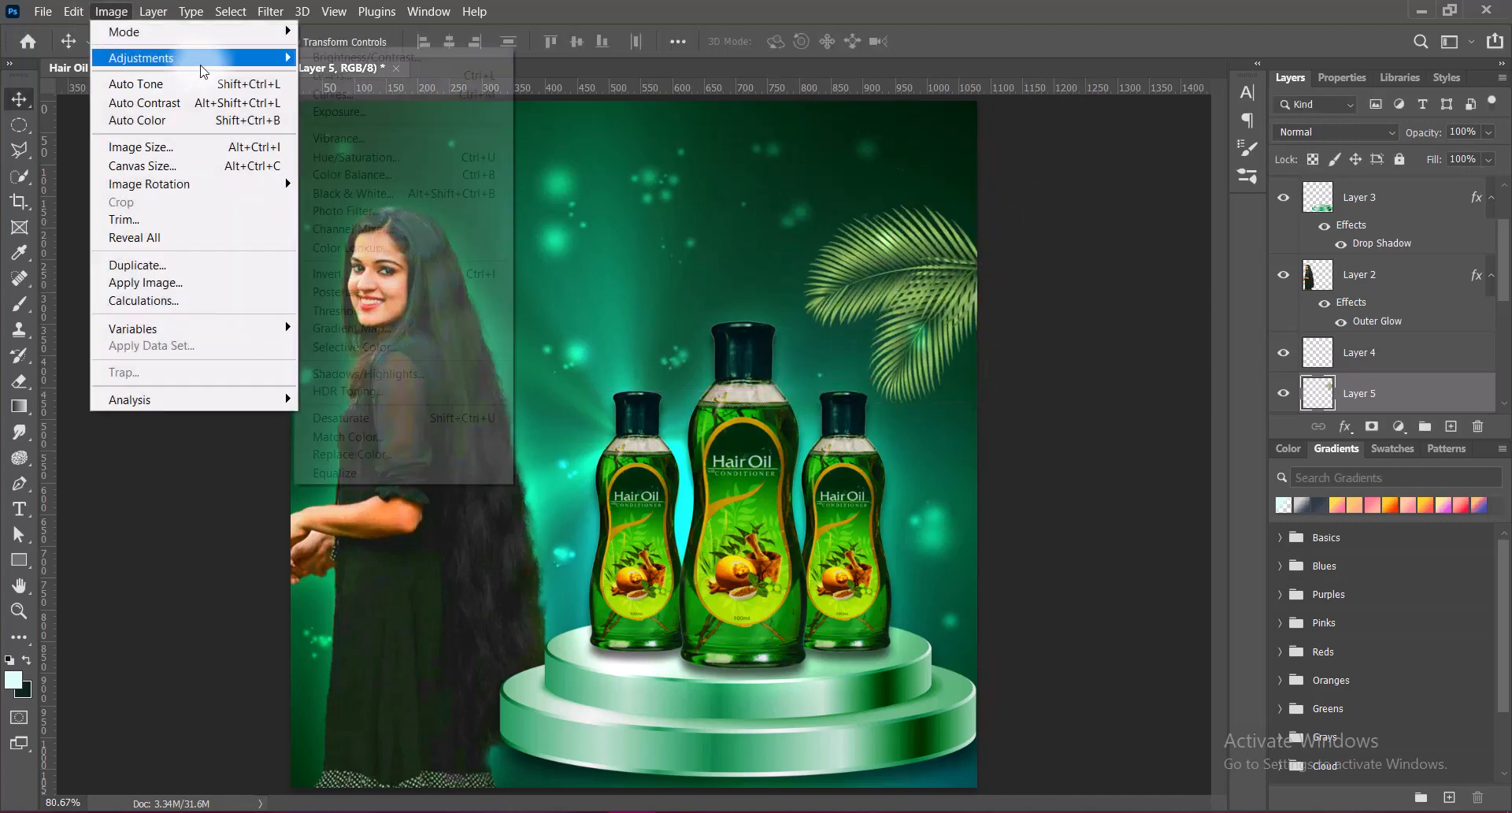
{"action": "mouse_move", "coordinate": [203, 57]}
{"action": "left_click", "coordinate": [339, 140]}
{"action": "left_click", "coordinate": [1245, 136]}
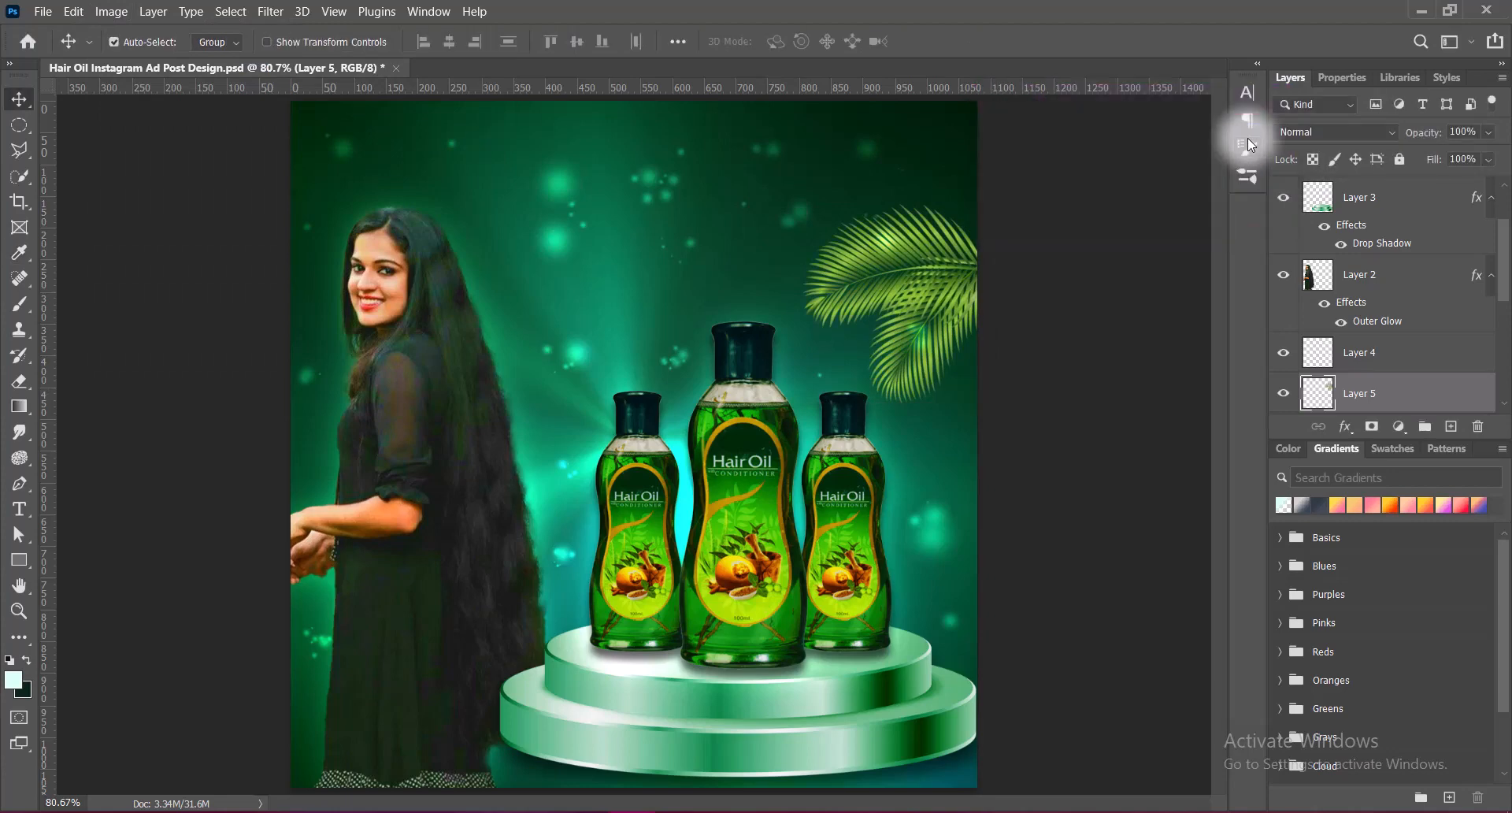
{"action": "left_click", "coordinate": [105, 12]}
{"action": "mouse_move", "coordinate": [200, 58]}
{"action": "left_click", "coordinate": [336, 58]}
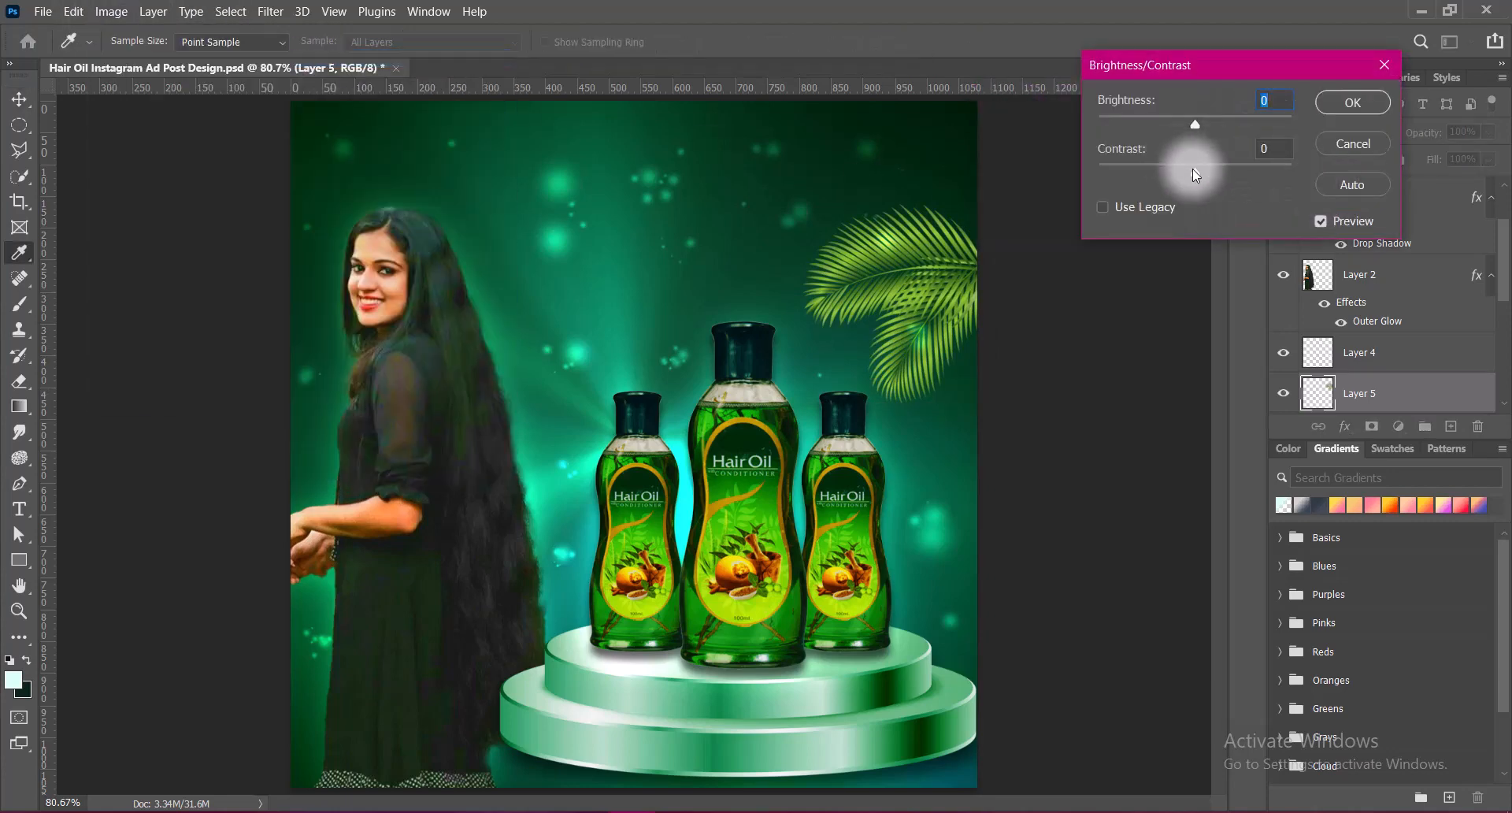
{"action": "left_click", "coordinate": [1352, 102]}
{"action": "left_click", "coordinate": [111, 11]}
{"action": "mouse_move", "coordinate": [248, 69]}
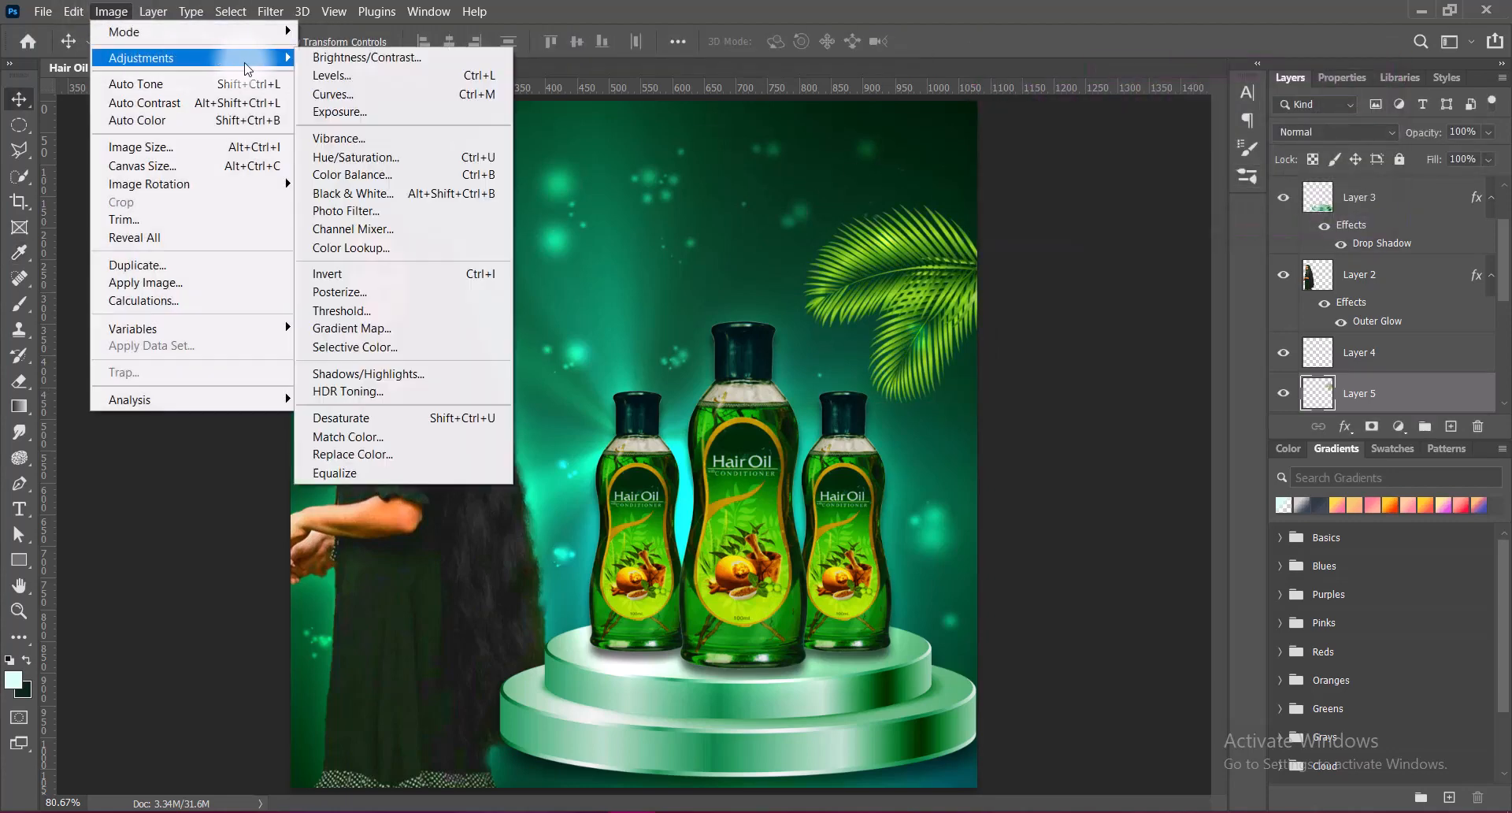
{"action": "left_click", "coordinate": [354, 93]}
{"action": "left_click_drag", "start_coordinate": [959, 94], "coordinate": [1271, 31]}
{"action": "mouse_move", "coordinate": [1244, 251]}
{"action": "left_mouse_down"}
{"action": "mouse_move", "coordinate": [1244, 273]}
{"action": "mouse_move", "coordinate": [1242, 214]}
{"action": "mouse_move", "coordinate": [1242, 270]}
{"action": "left_mouse_up"}
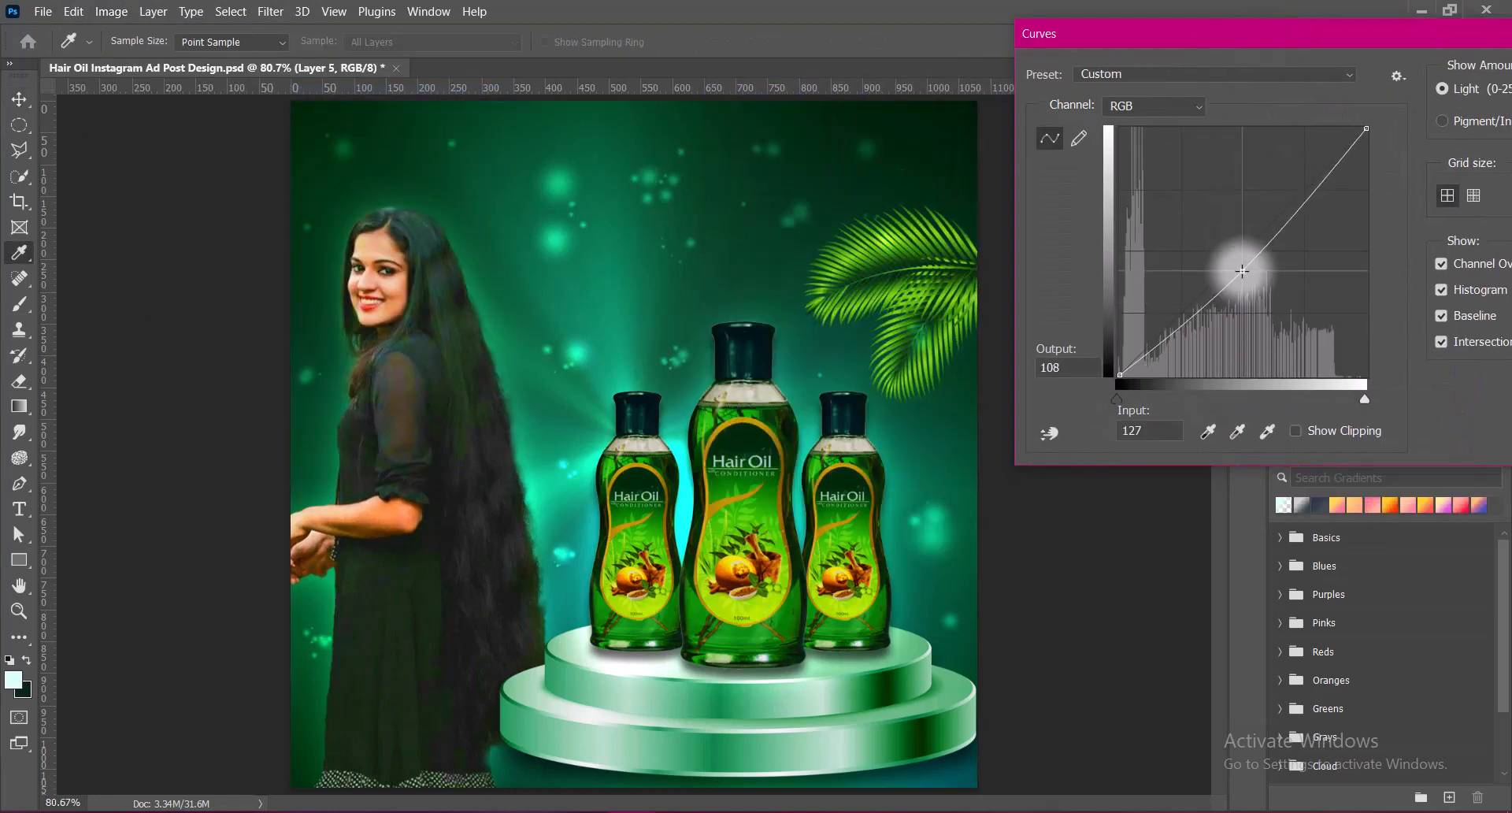
{"action": "left_click_drag", "start_coordinate": [1258, 34], "coordinate": [1106, 34]}
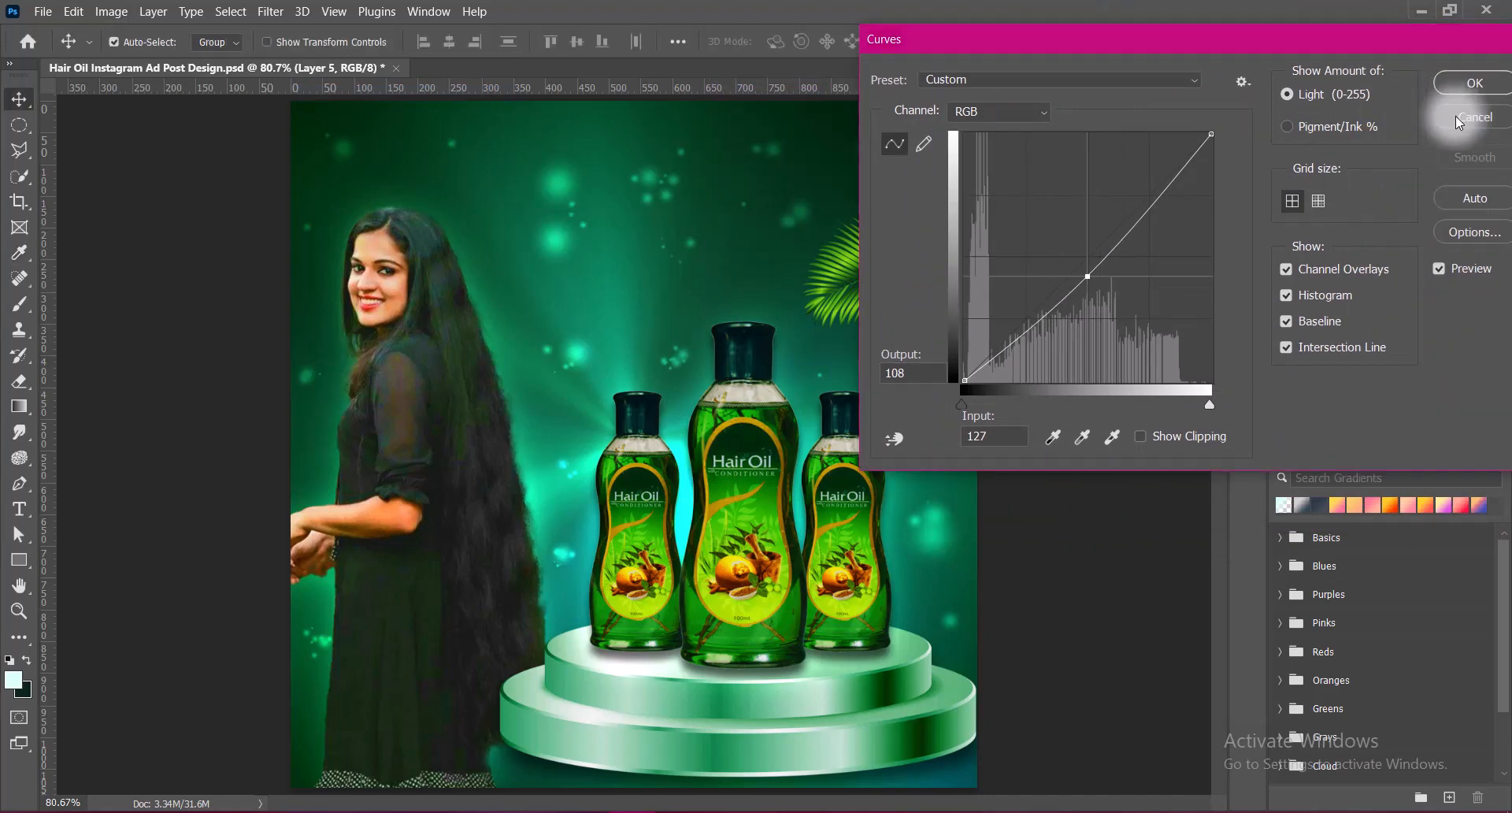
{"action": "left_click", "coordinate": [1458, 111]}
Compare Hue/Saturation presets on the palm leaf layer, including Red Boost, and apply one for a more vivid green.
{"action": "left_click", "coordinate": [111, 11]}
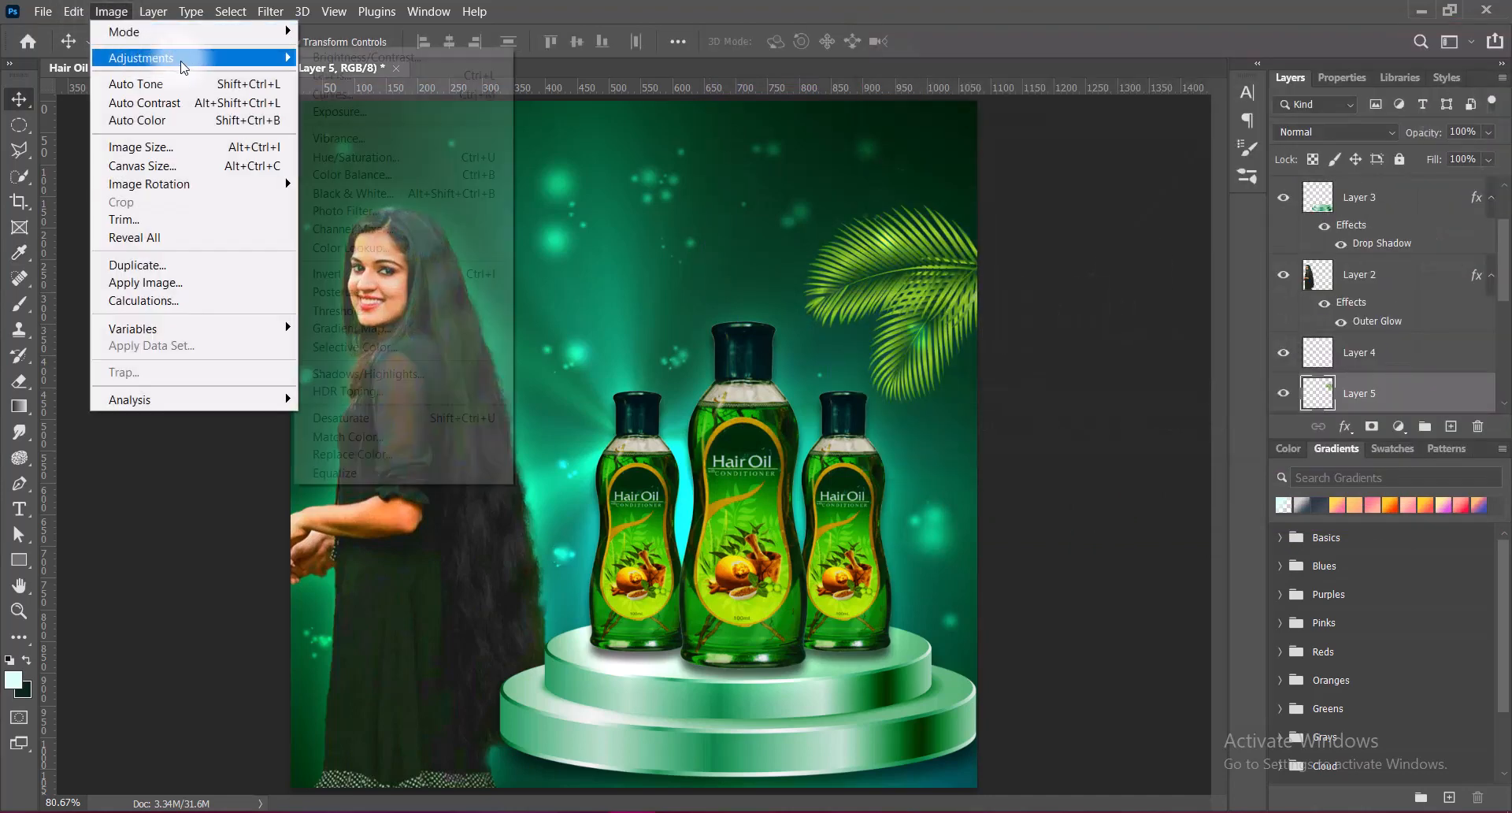
{"action": "mouse_move", "coordinate": [186, 58]}
{"action": "left_click", "coordinate": [383, 163]}
{"action": "left_click", "coordinate": [1159, 159]}
{"action": "left_click", "coordinate": [1134, 286]}
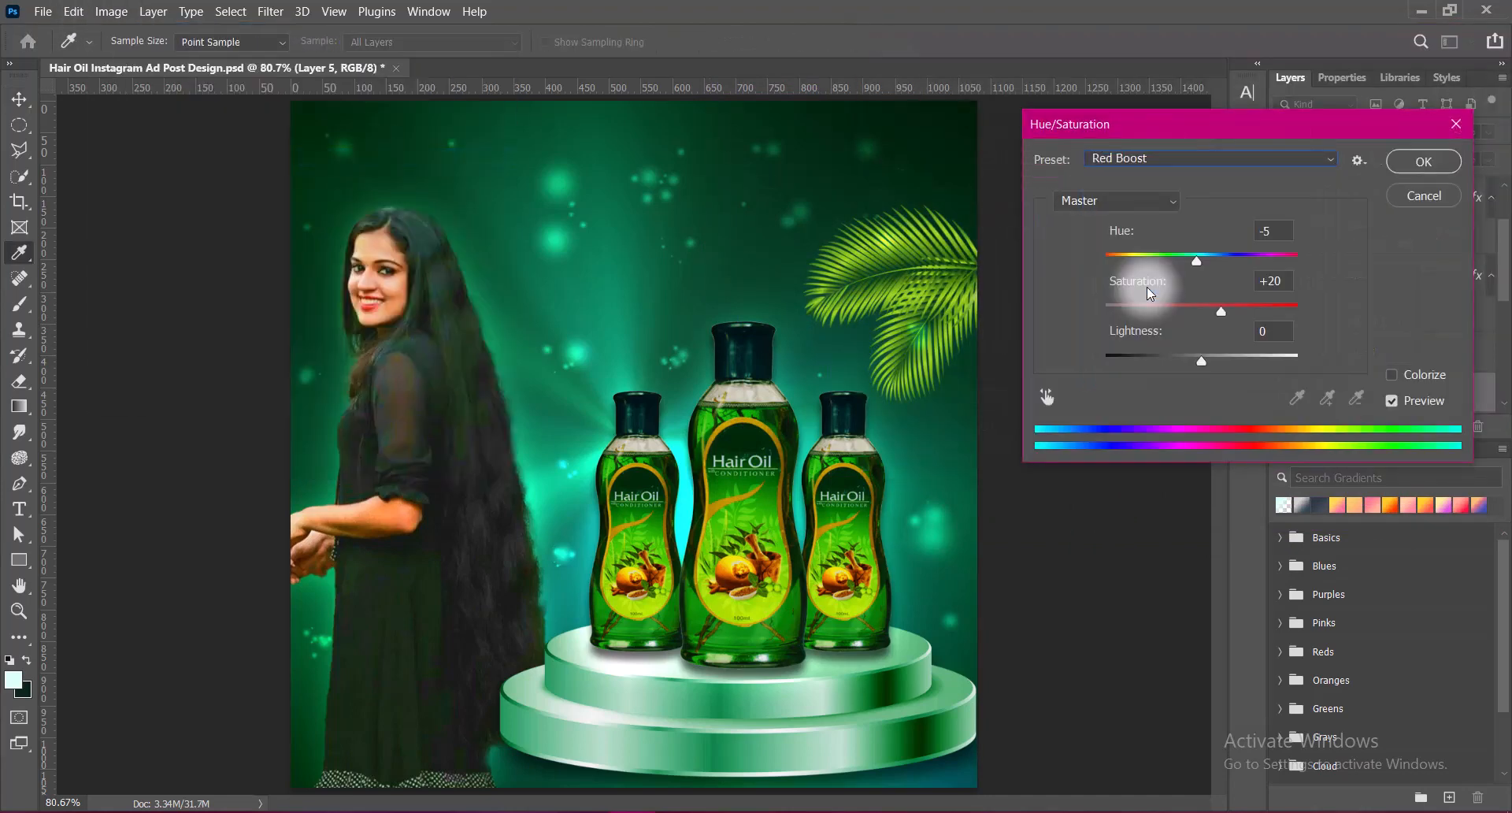
{"action": "left_click", "coordinate": [1147, 158]}
{"action": "left_click", "coordinate": [1142, 322]}
{"action": "left_click", "coordinate": [1151, 167]}
{"action": "left_click", "coordinate": [1134, 244]}
{"action": "left_click", "coordinate": [1409, 160]}
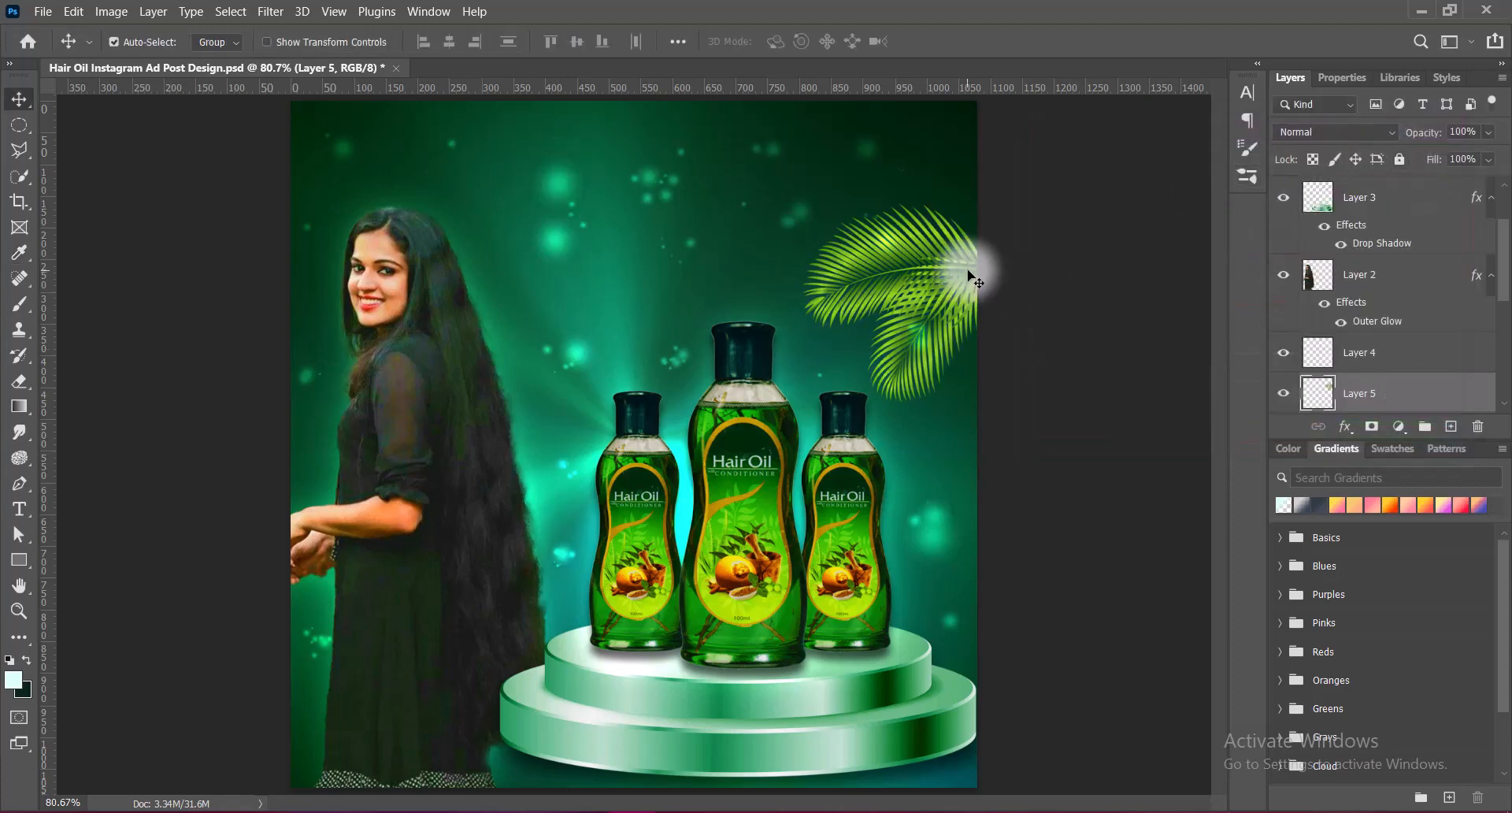
Rotate the palm leaf slightly clockwise and reposition it against the canvas's right edge.
{"action": "key", "text": "ctrl+t"}
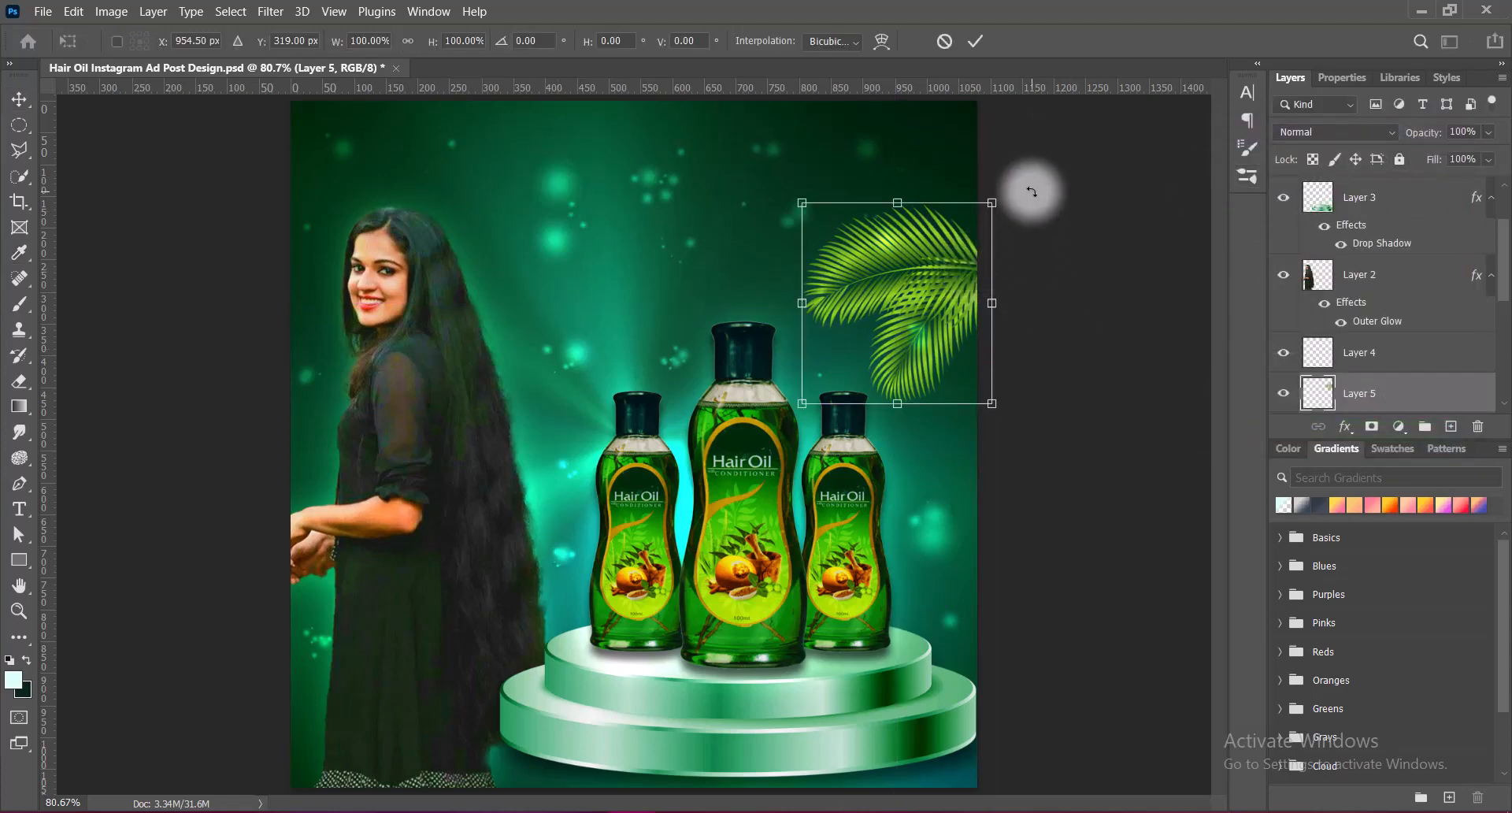
{"action": "left_click_drag", "start_coordinate": [1031, 192], "coordinate": [941, 261]}
{"action": "key", "text": "Return"}
{"action": "key", "text": "Left"}
{"action": "key", "text": "Left"}
{"action": "key", "text": "Left"}
{"action": "key", "text": "Left"}
{"action": "key", "text": "Left"}
{"action": "key", "text": "Left"}
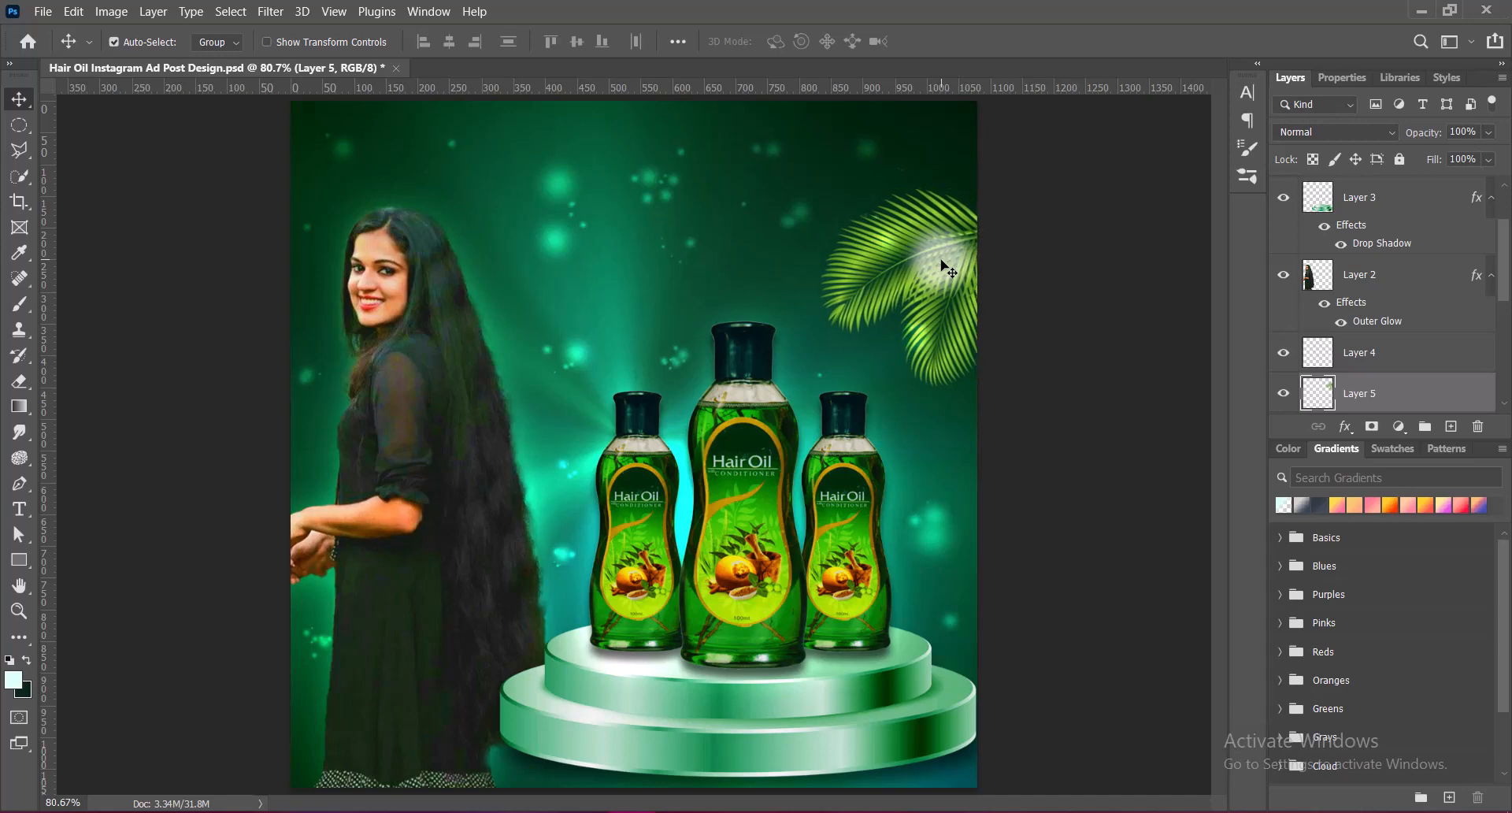
Duplicate the palm leaf into the upper-left corner above the model and flip the copy horizontally.
{"action": "left_click_drag", "start_coordinate": [939, 259], "coordinate": [696, 230]}
{"action": "key", "text": "ctrl+z"}
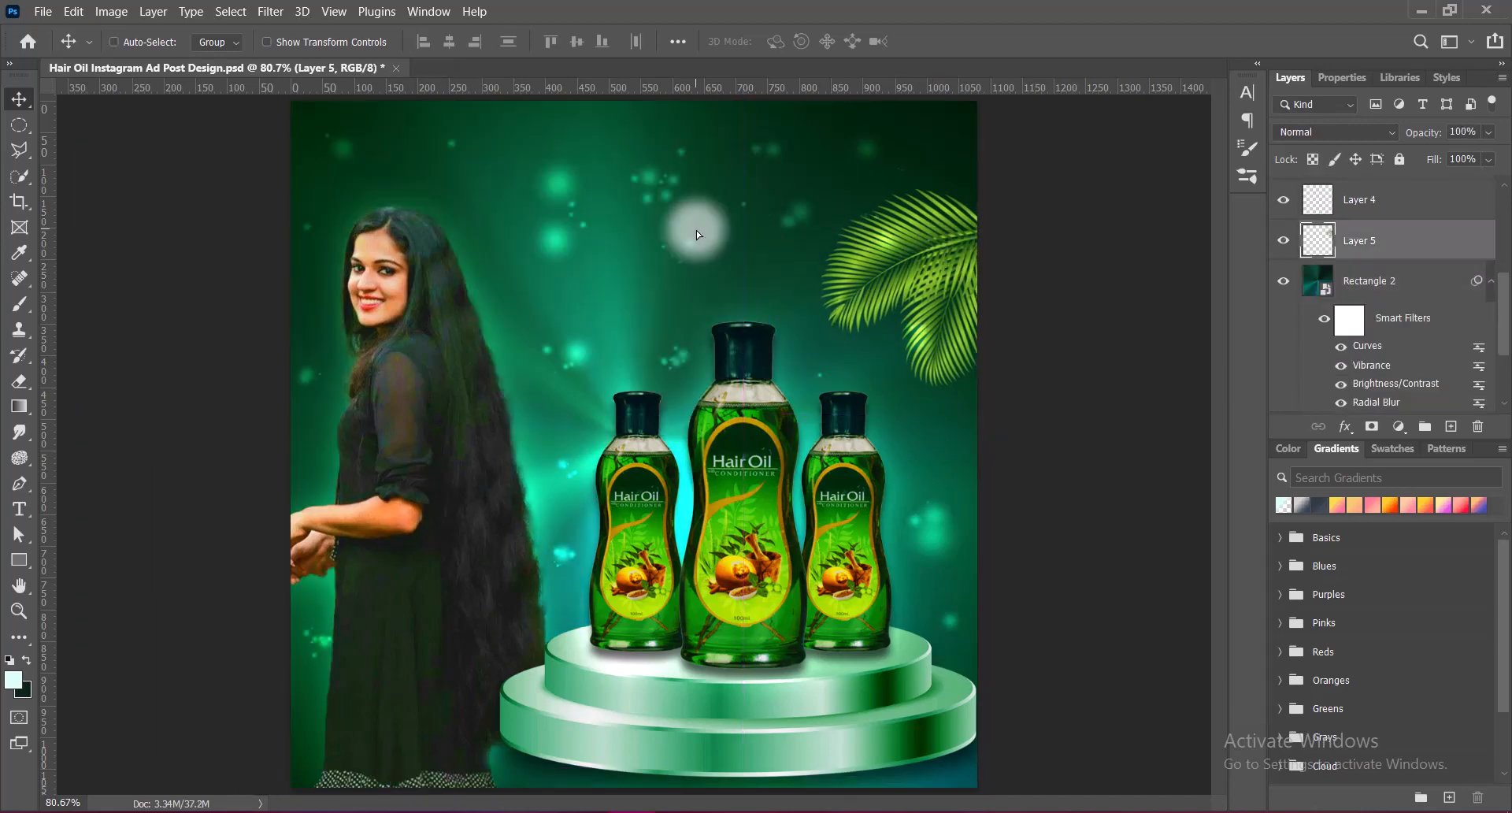
{"action": "left_click_drag", "start_coordinate": [913, 288], "coordinate": [327, 174], "text": "alt"}
{"action": "key", "text": "ctrl+t"}
{"action": "right_click", "coordinate": [602, 220]}
{"action": "left_click", "coordinate": [661, 604]}
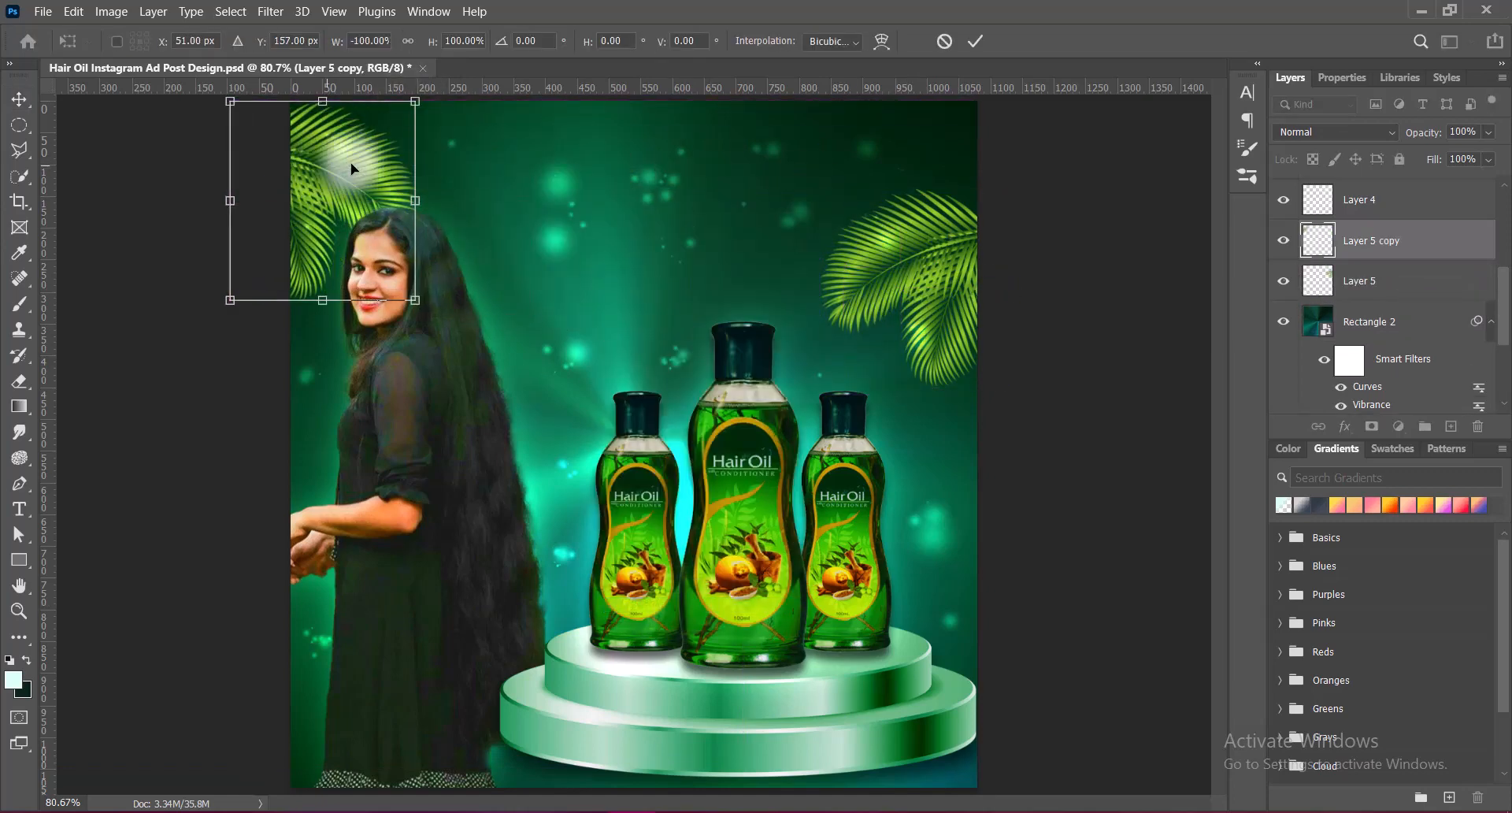
Scale the upper-left leaf copy down slightly and nudge it into place in the corner above the model's head.
{"action": "left_click_drag", "start_coordinate": [413, 101], "coordinate": [404, 113]}
{"action": "left_click_drag", "start_coordinate": [312, 186], "coordinate": [320, 180]}
{"action": "key", "text": "Return"}
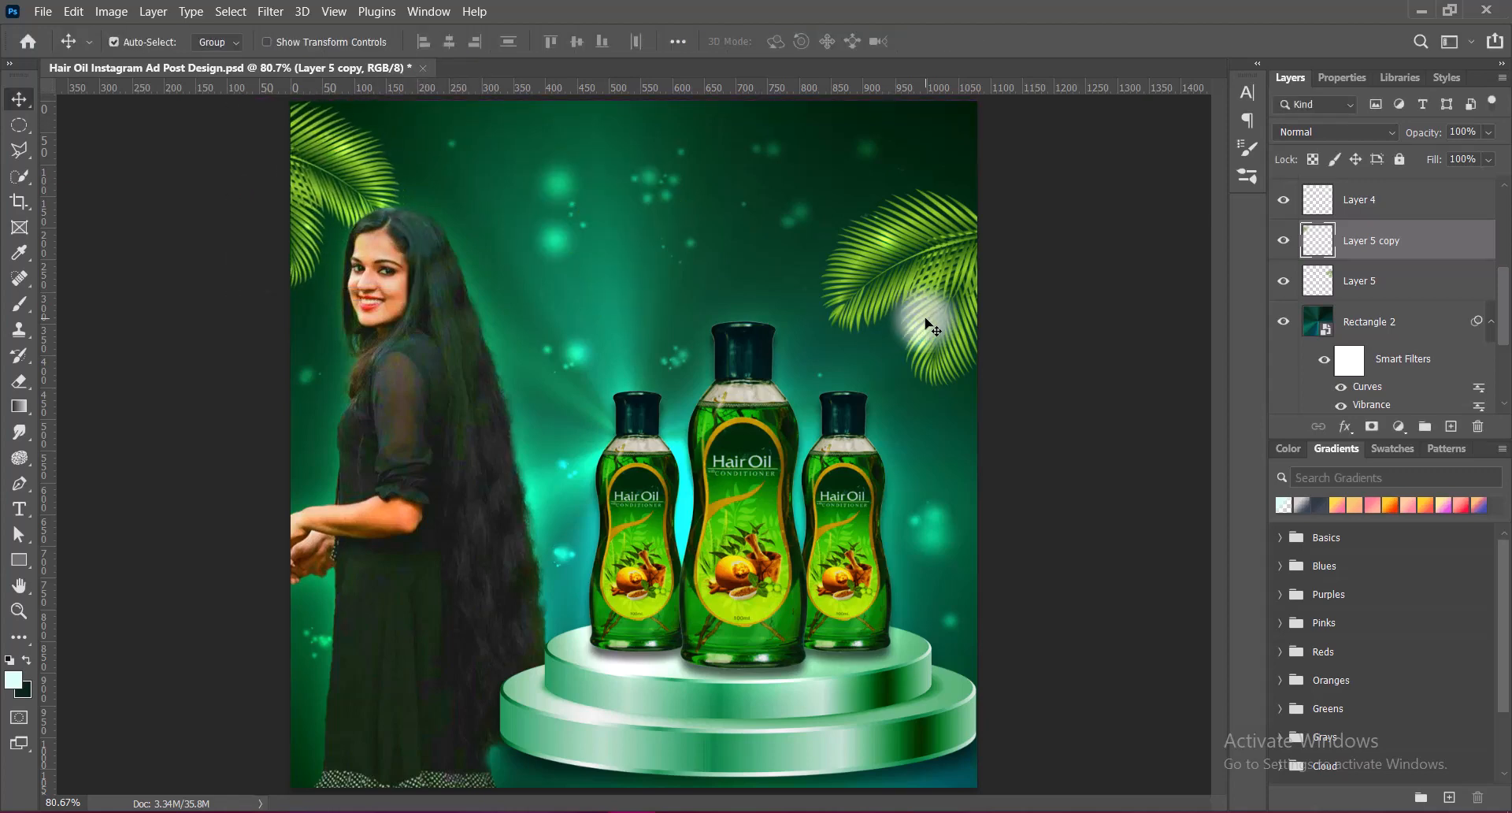
{"action": "key", "text": "ctrl"}
{"action": "key", "text": "Up"}
{"action": "key", "text": "Up"}
{"action": "key", "text": "Up"}
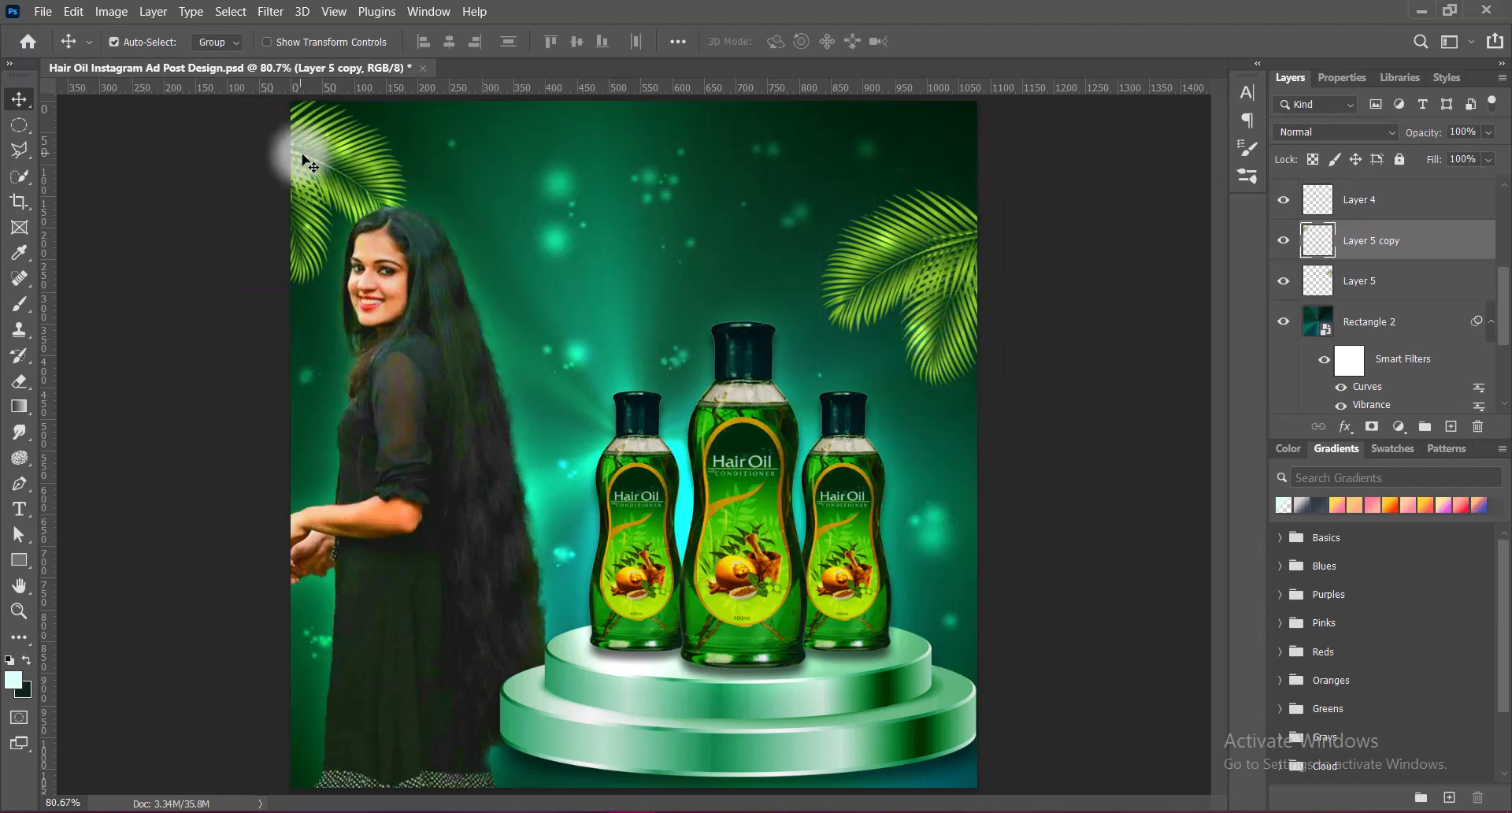
Duplicate the upper-left leaf to the right edge beside the right bottle and flip the copy horizontally and vertically.
{"action": "left_click_drag", "start_coordinate": [309, 163], "coordinate": [902, 571]}
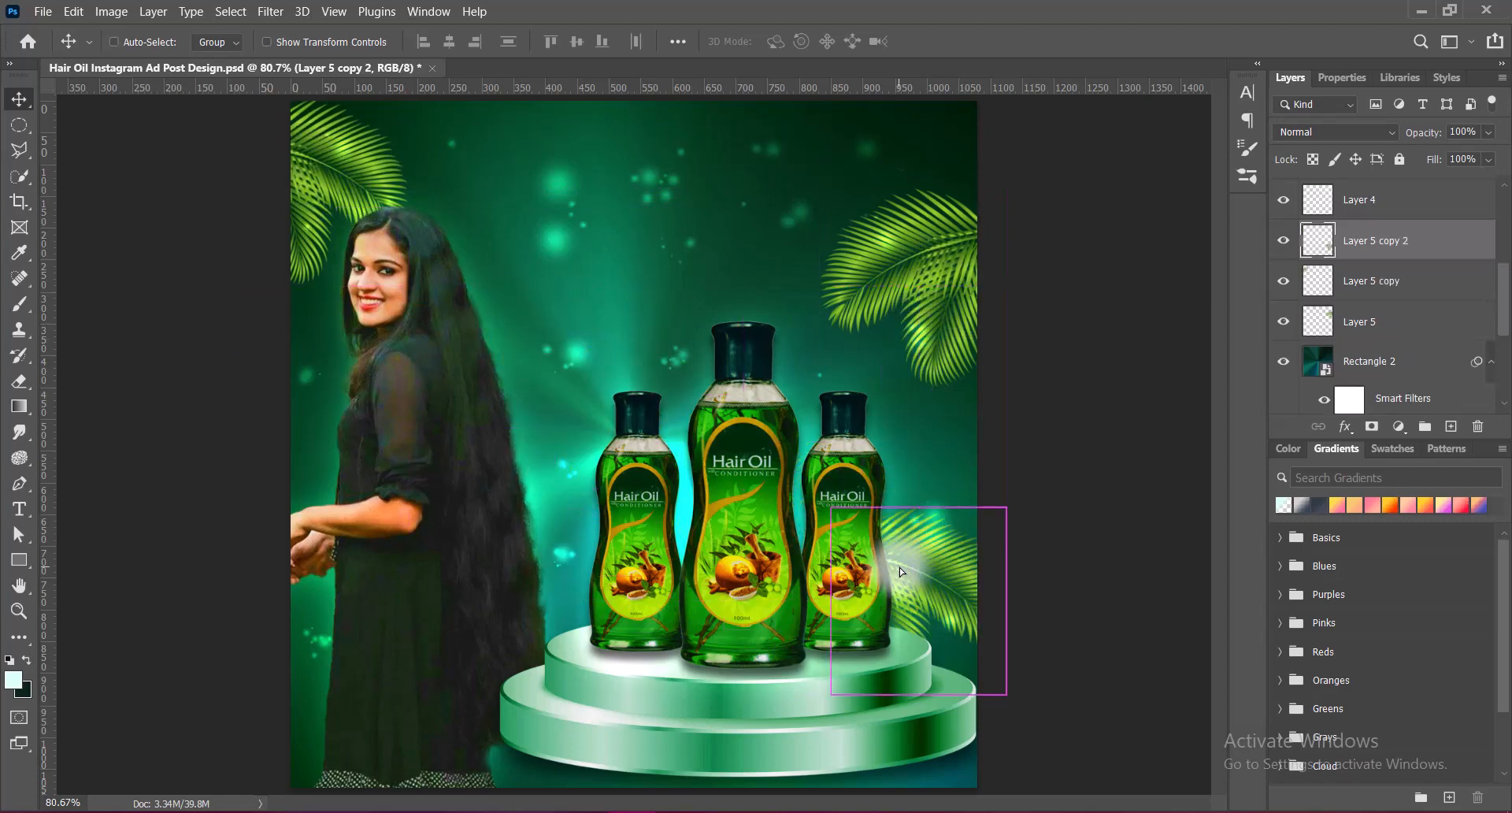
{"action": "key", "text": "ctrl+t"}
{"action": "right_click", "coordinate": [901, 571]}
{"action": "left_click", "coordinate": [973, 718]}
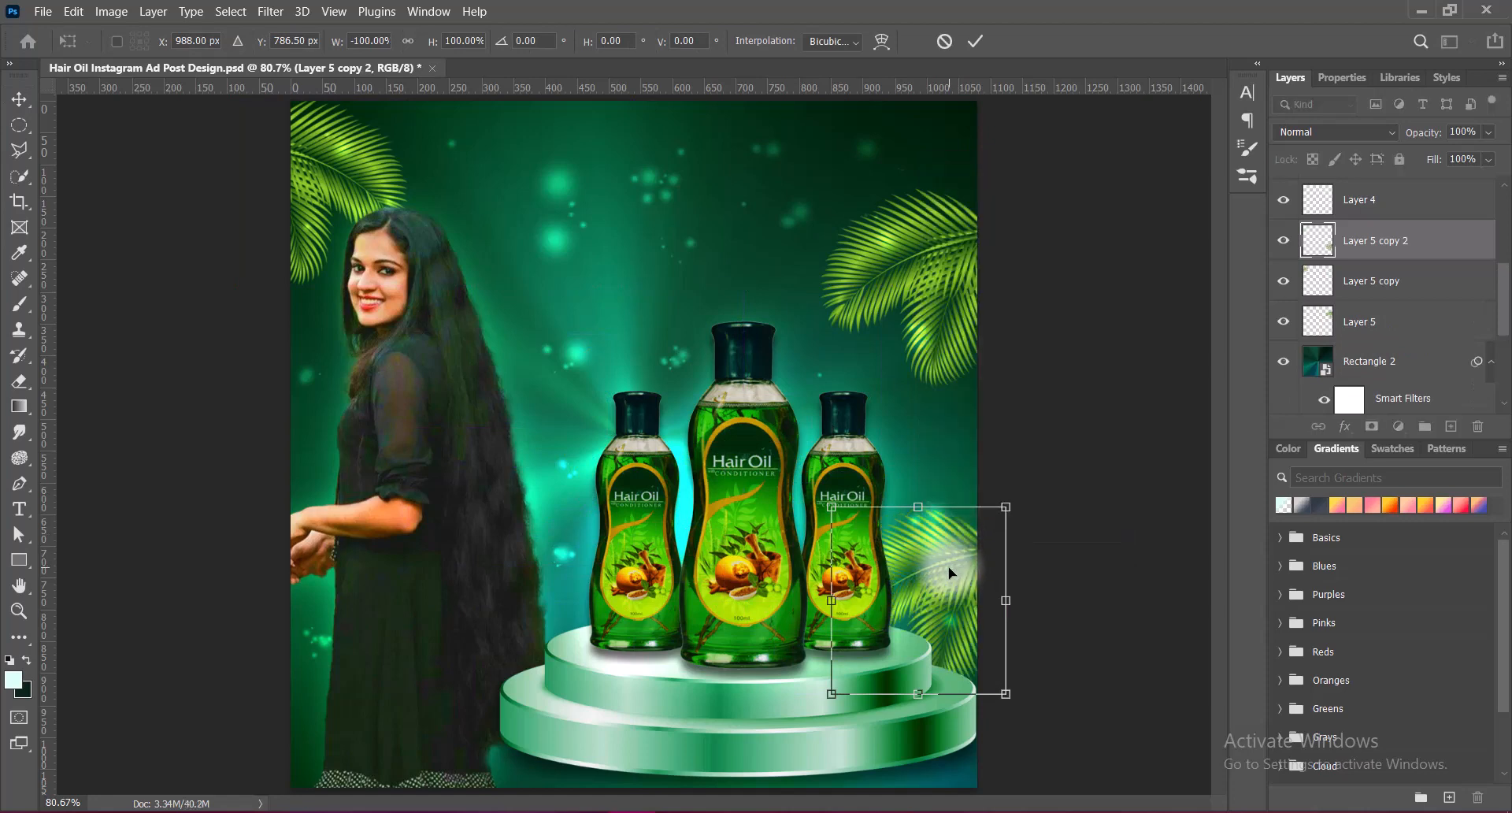
{"action": "right_click", "coordinate": [950, 573]}
{"action": "left_click", "coordinate": [961, 559]}
Fine-tune the size and position of the lower-right leaf copy behind the podium, then save the document.
{"action": "left_click_drag", "start_coordinate": [951, 622], "coordinate": [968, 610]}
{"action": "mouse_move", "coordinate": [834, 499]}
{"action": "left_mouse_down"}
{"action": "mouse_move", "coordinate": [800, 467]}
{"action": "mouse_move", "coordinate": [832, 498]}
{"action": "left_mouse_up"}
{"action": "left_click_drag", "start_coordinate": [949, 595], "coordinate": [955, 614]}
{"action": "left_click", "coordinate": [1165, 635]}
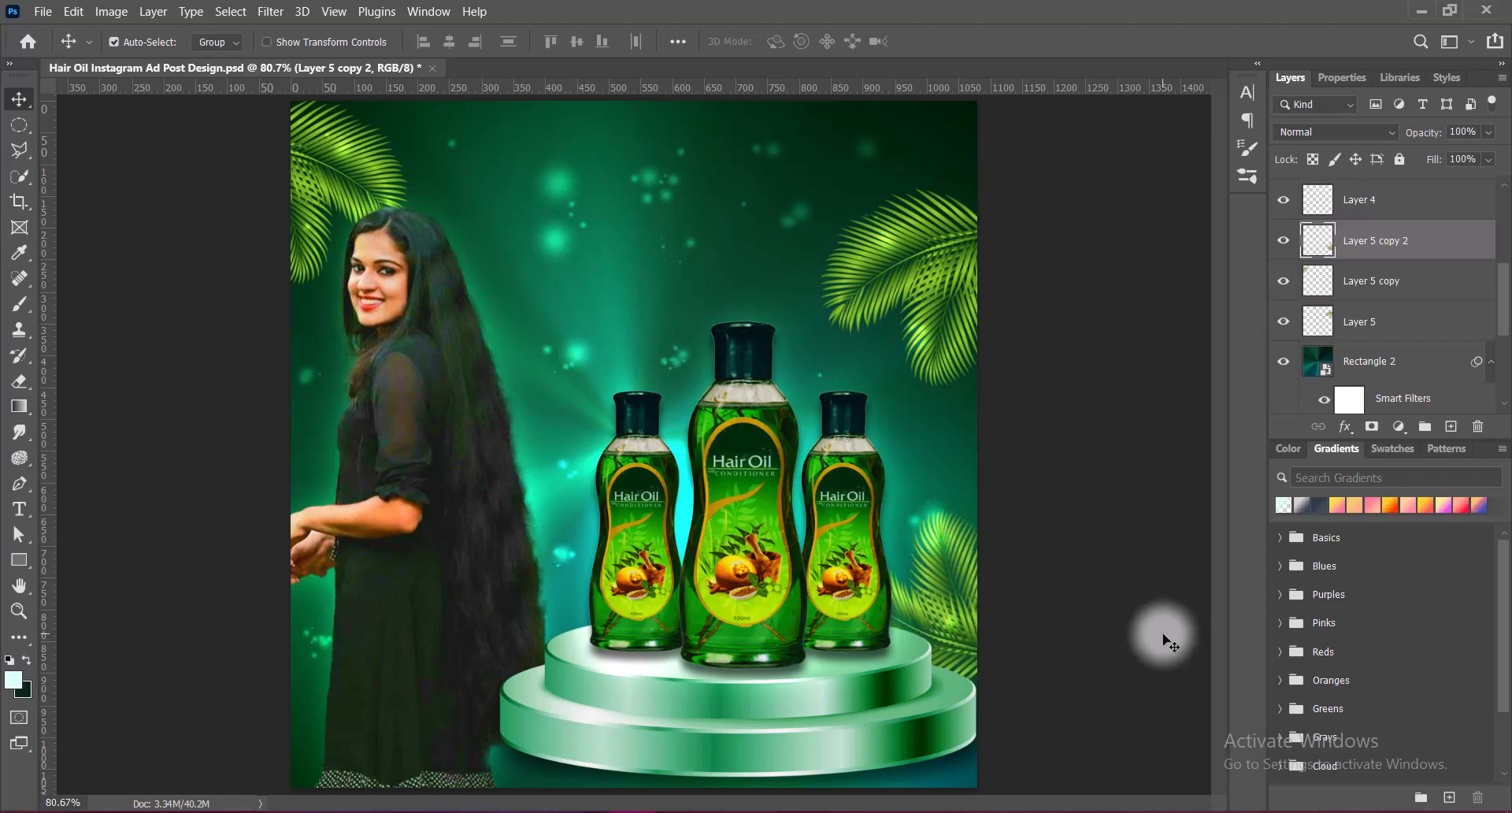
{"action": "left_click", "coordinate": [1112, 637]}
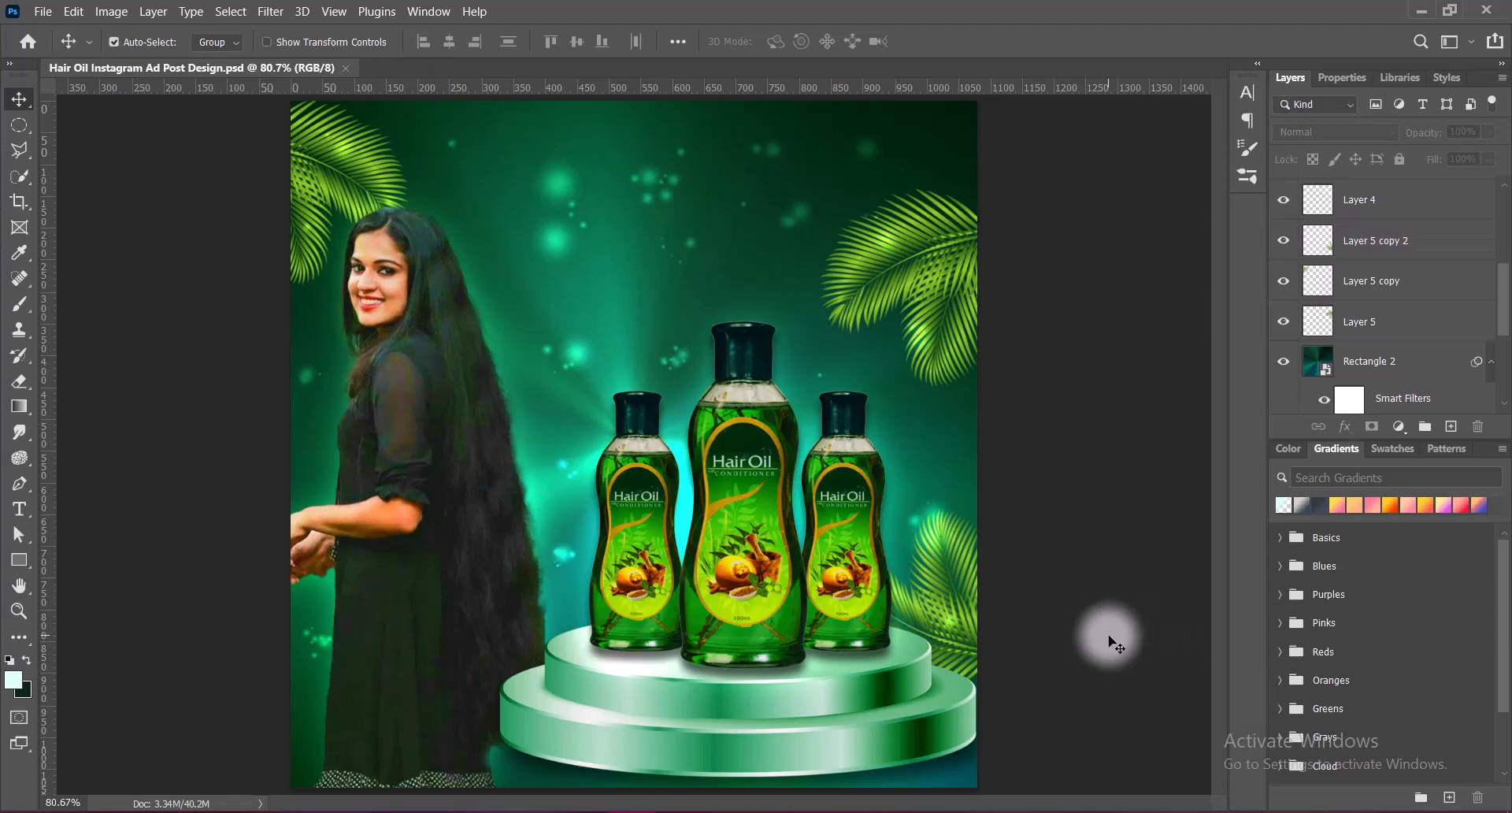
Move the upper-right palm leaf slightly right and lower it along the canvas edge, then save the document.
{"action": "left_click", "coordinate": [937, 255]}
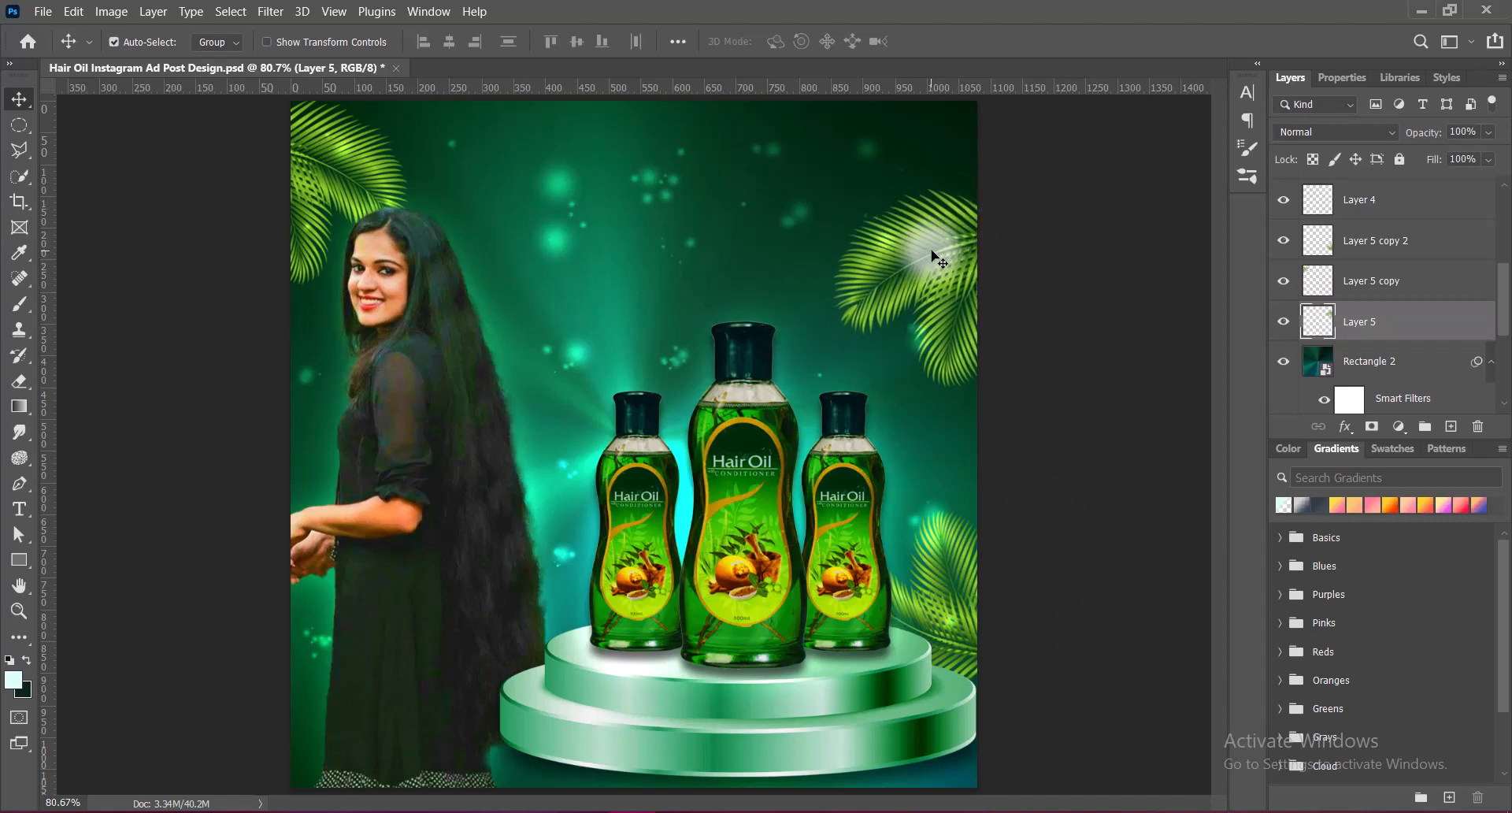
{"action": "key", "text": "shift+Down"}
{"action": "key", "text": "shift+Down"}
{"action": "key", "text": "shift+Down"}
{"action": "key", "text": "shift+Down"}
{"action": "key", "text": "shift+Down"}
{"action": "key", "text": "Up"}
{"action": "key", "text": "Up"}
{"action": "key", "text": "Up"}
{"action": "key", "text": "Up"}
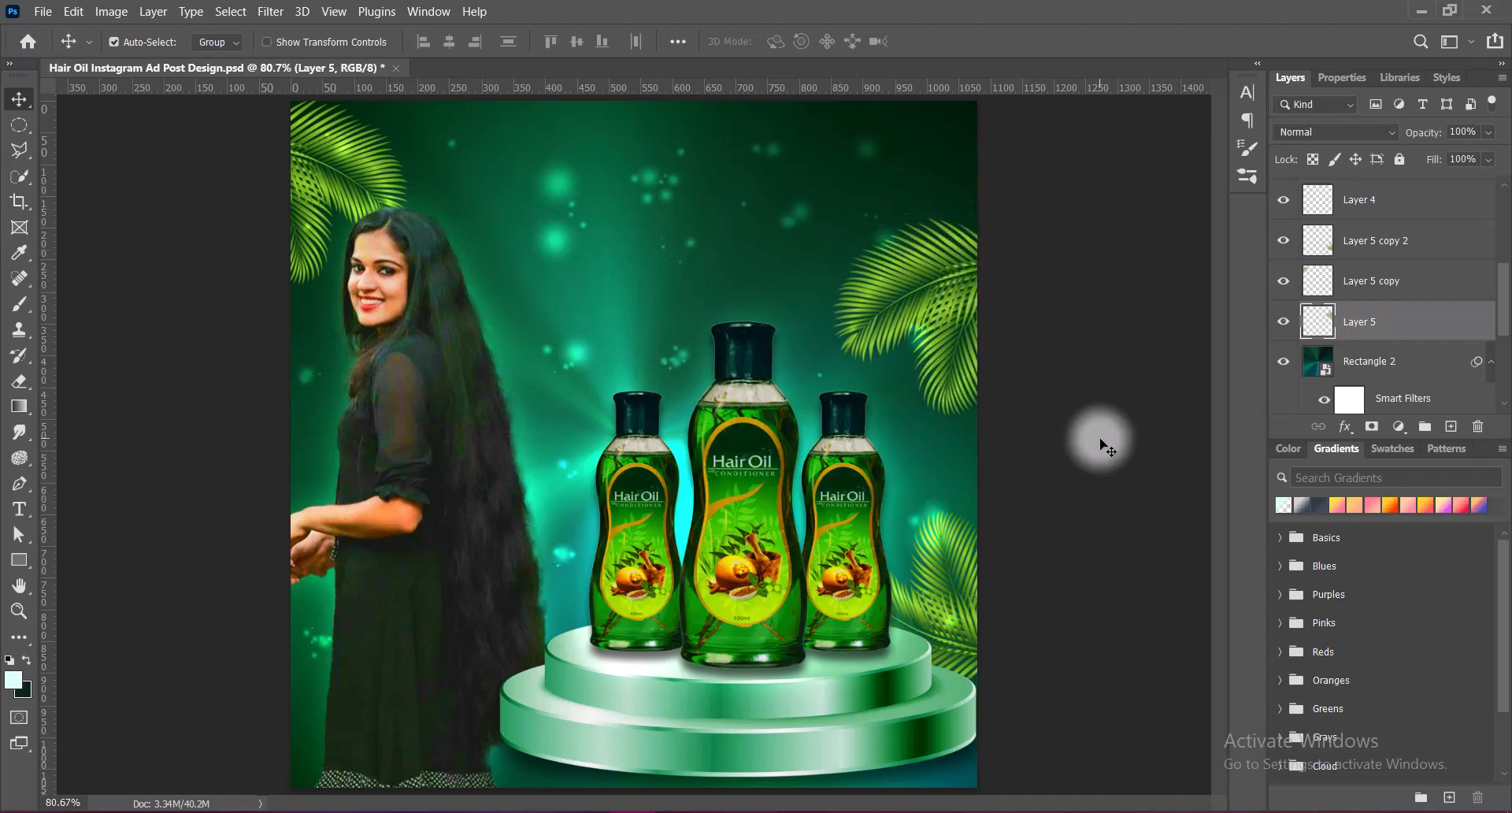
{"action": "left_click", "coordinate": [1107, 446]}
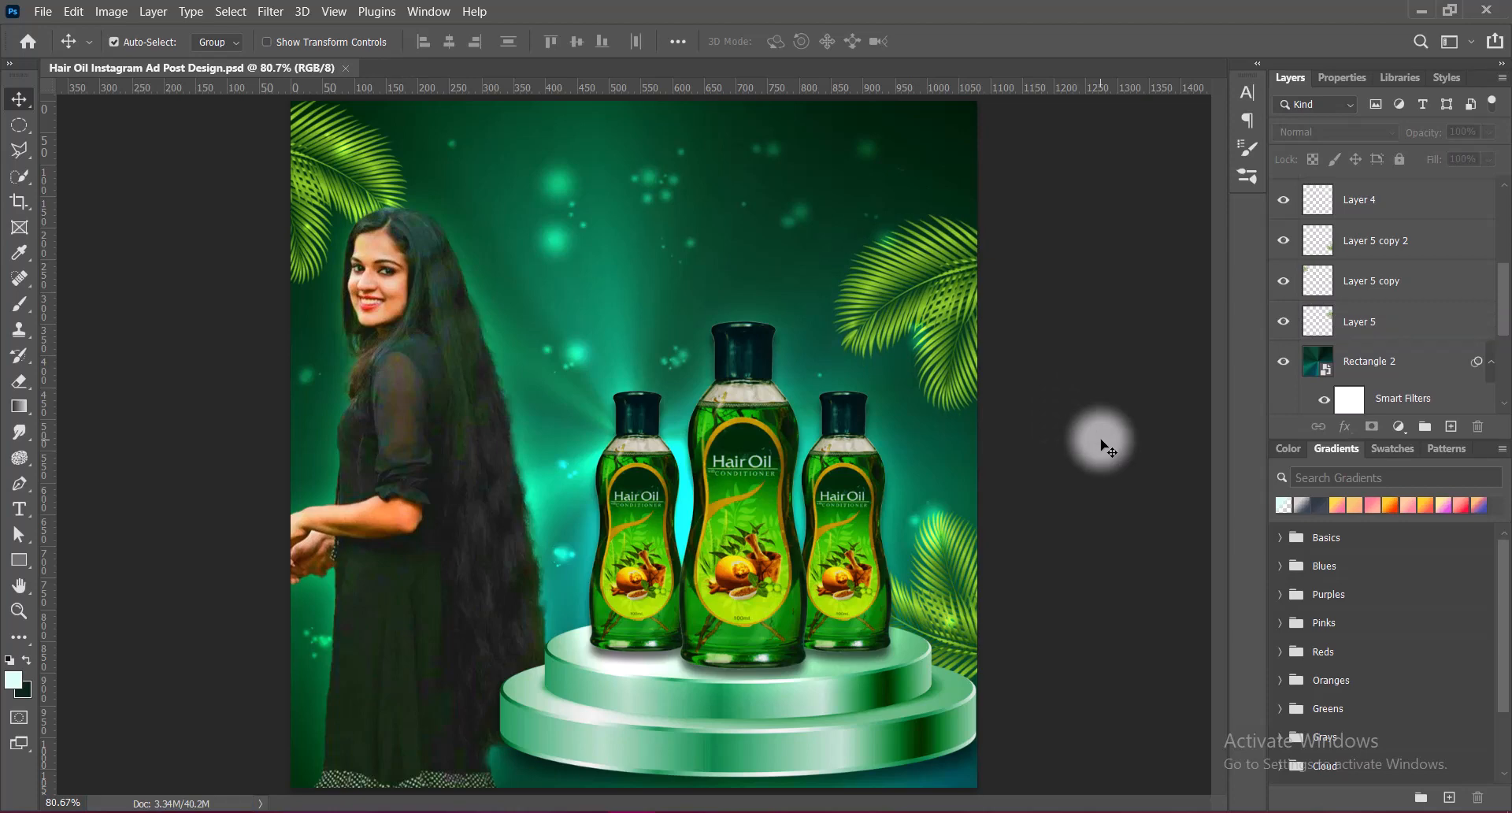
Add the two-line headline "EMBRACE YOUR HAIR WITH" / "REAL STRENGTH OF VITAMIN-C" as a new text layer above Group 1.
{"action": "left_click_drag", "start_coordinate": [1501, 297], "coordinate": [1501, 230]}
{"action": "left_click", "coordinate": [1362, 187]}
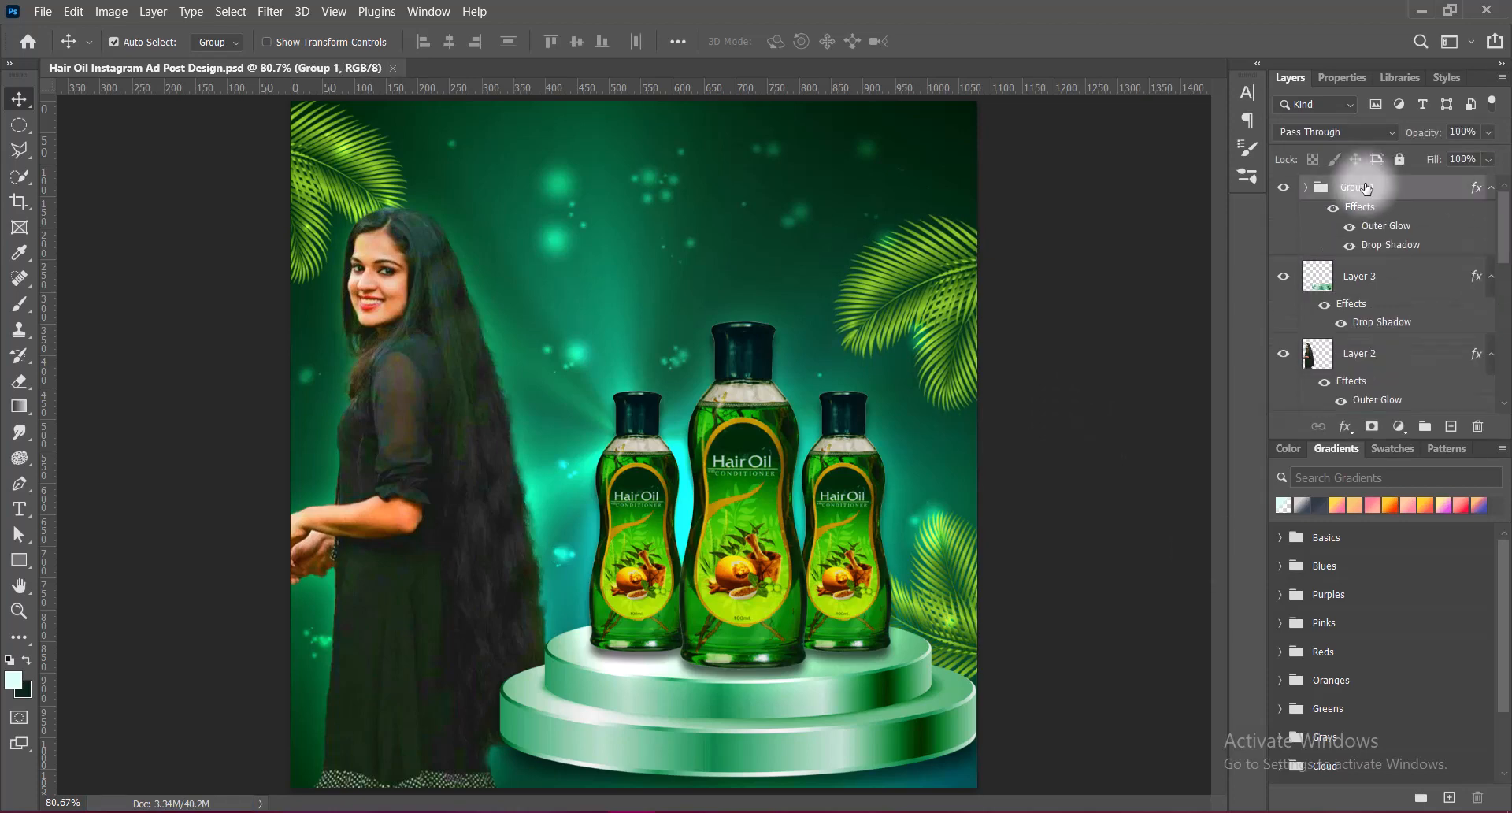
{"action": "left_click", "coordinate": [1452, 429]}
{"action": "left_click", "coordinate": [19, 508]}
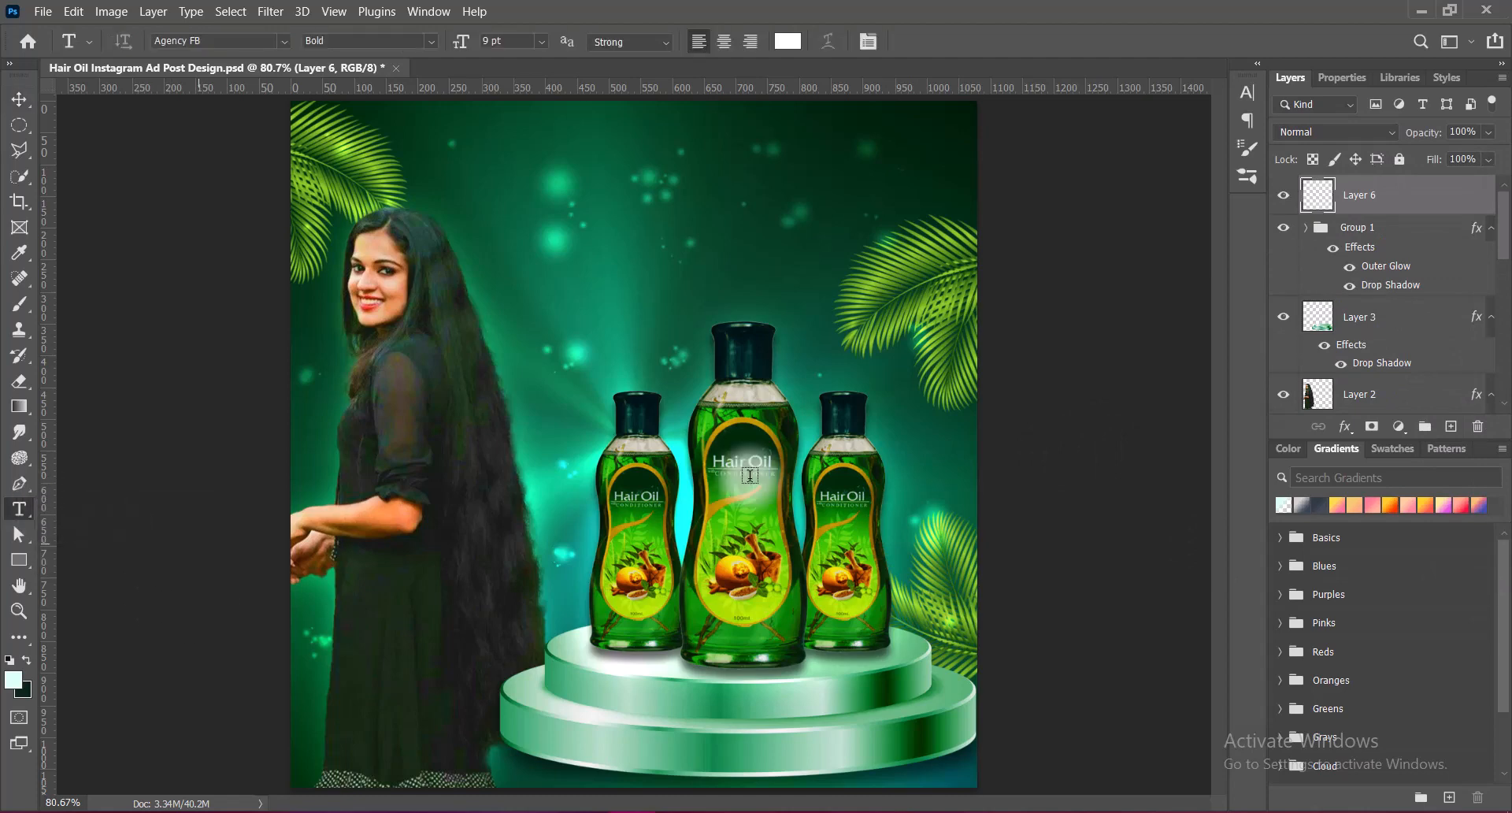
{"action": "left_click", "coordinate": [558, 161]}
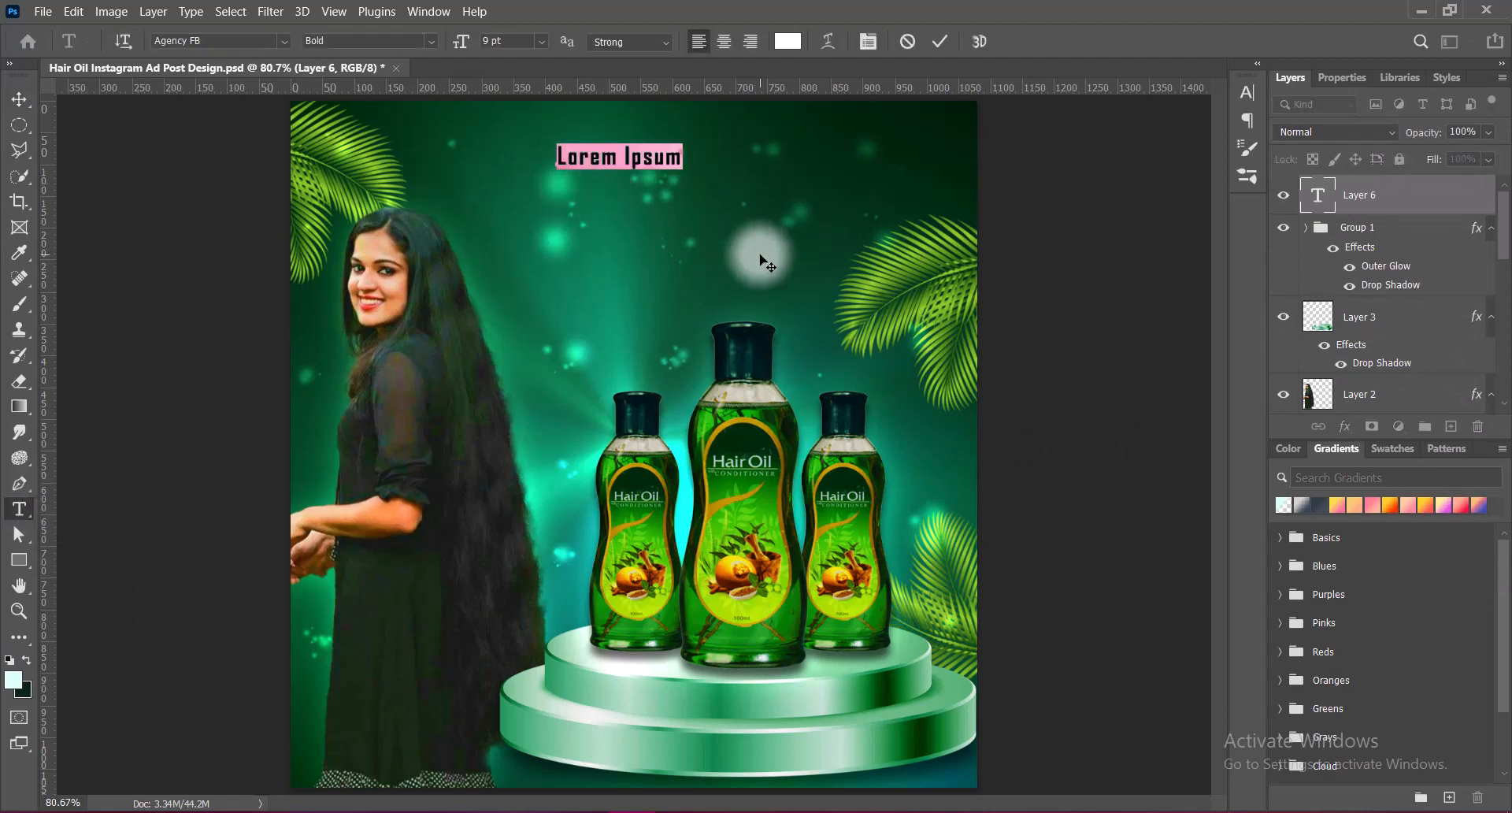
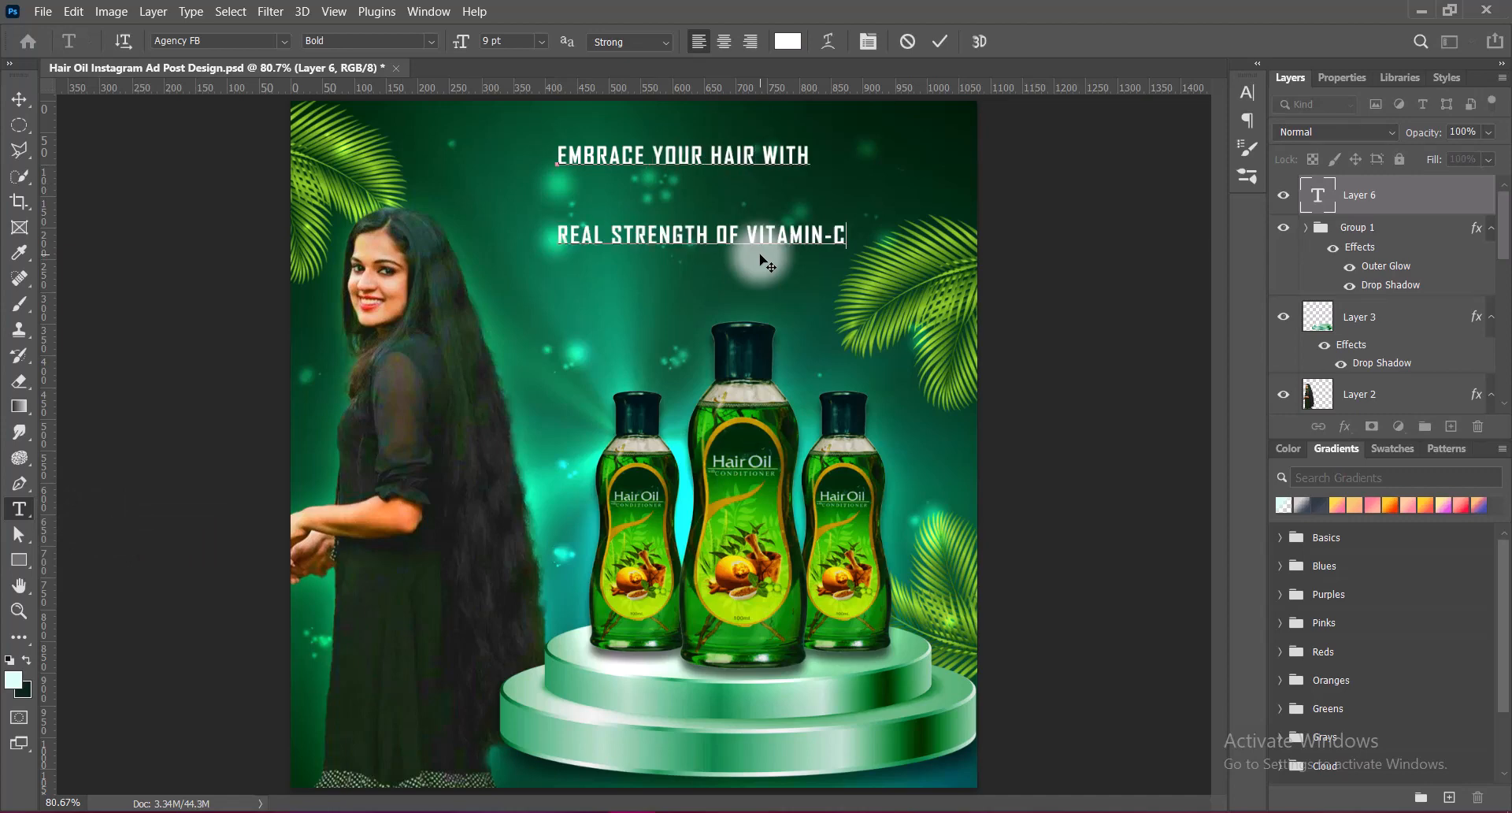
Set the headline's first line in an Arial typeface and its second line in LEMON MILK.
{"action": "triple_click", "coordinate": [557, 155]}
{"action": "left_click", "coordinate": [280, 41]}
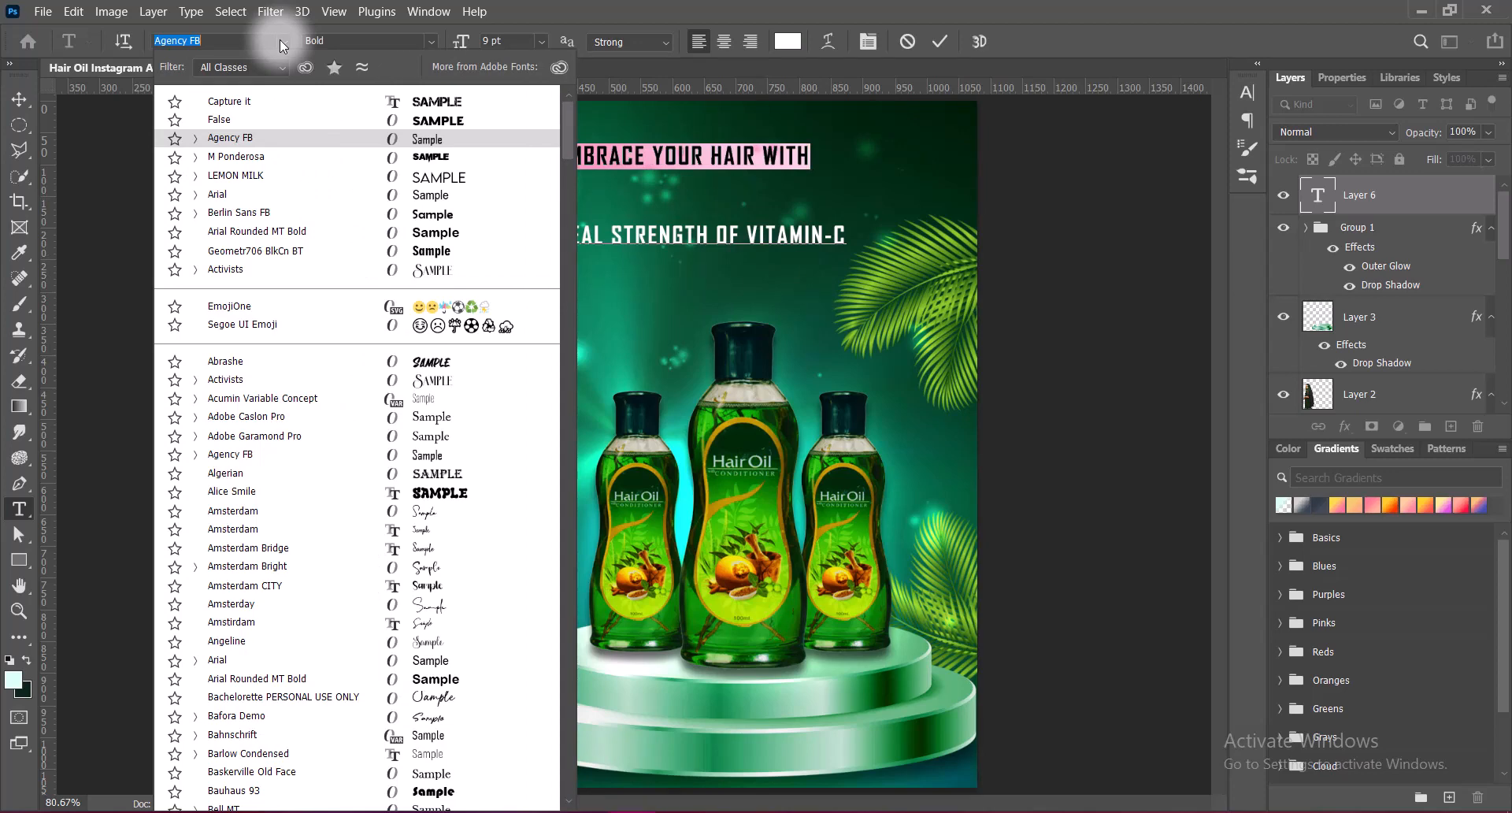
{"action": "left_click", "coordinate": [256, 232]}
{"action": "triple_click", "coordinate": [626, 235]}
{"action": "left_click", "coordinate": [280, 40]}
{"action": "left_click", "coordinate": [236, 194]}
Set the second headline line to the Regular style and make "VITAMIN-C" a heavier italic style.
{"action": "left_click", "coordinate": [1254, 95]}
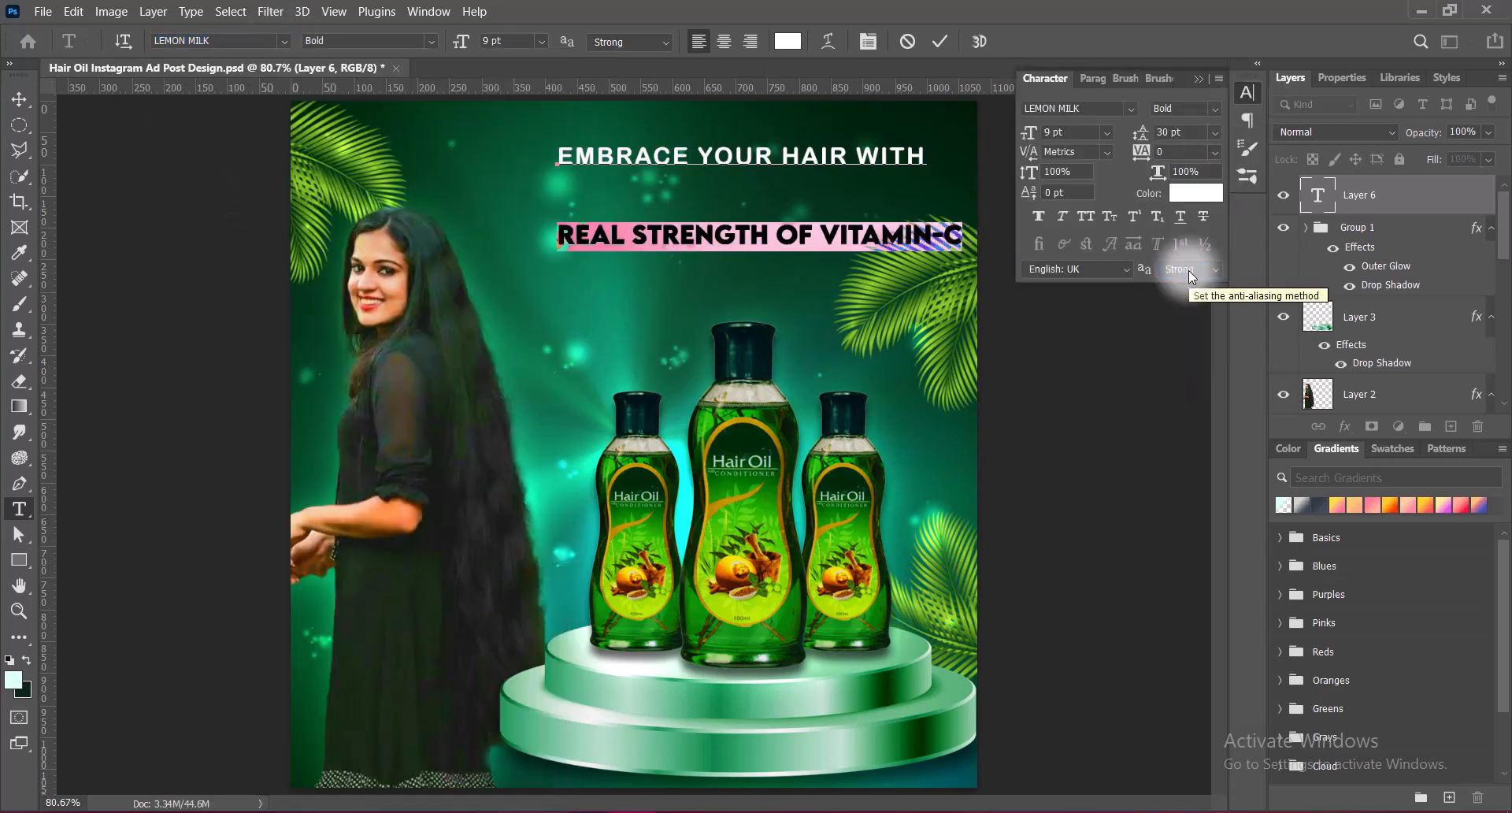
{"action": "left_click", "coordinate": [432, 41]}
{"action": "left_click", "coordinate": [413, 87]}
{"action": "left_click", "coordinate": [431, 41]}
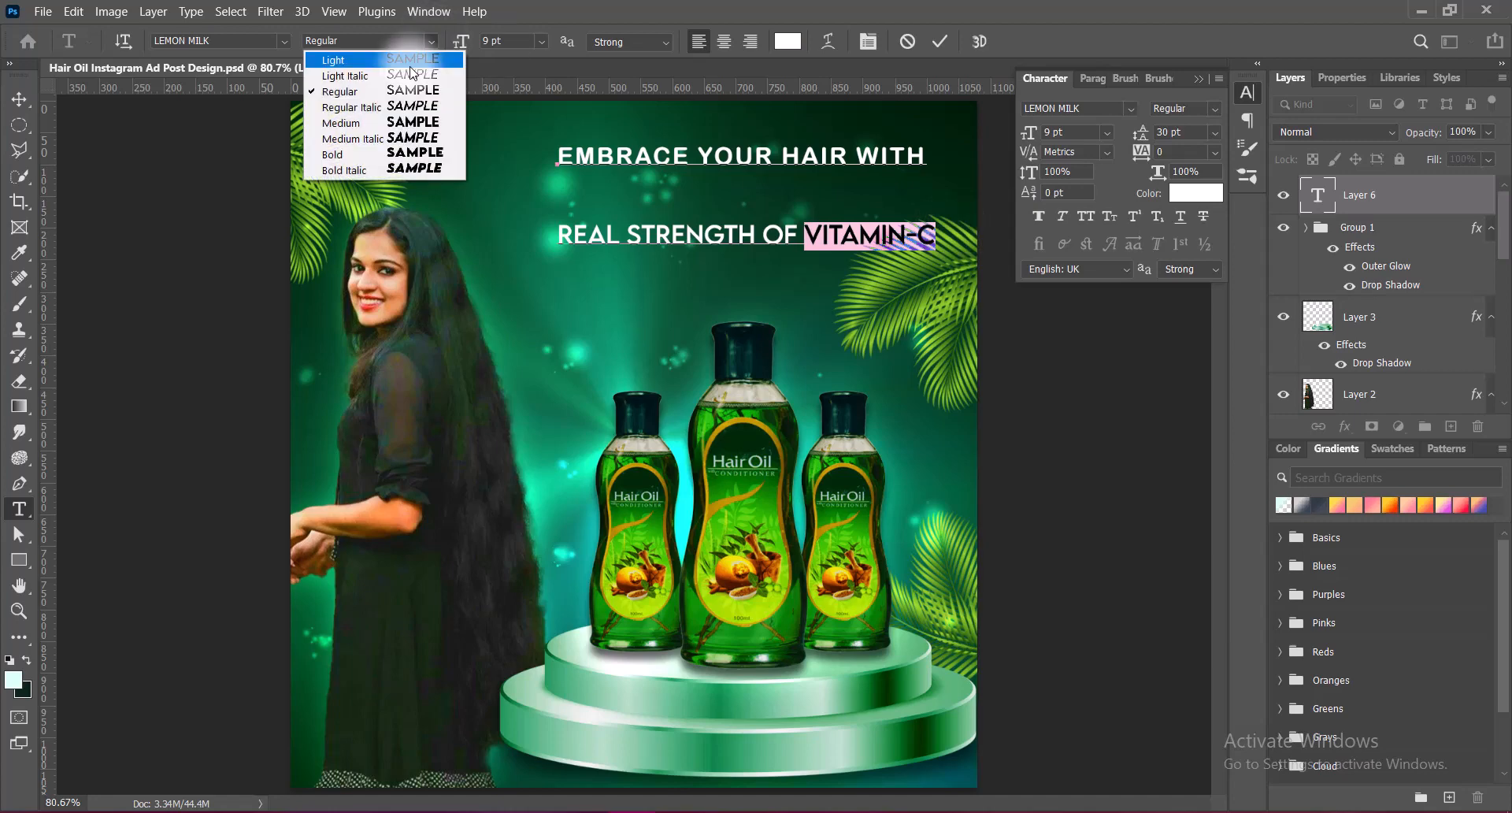
{"action": "left_click", "coordinate": [347, 126]}
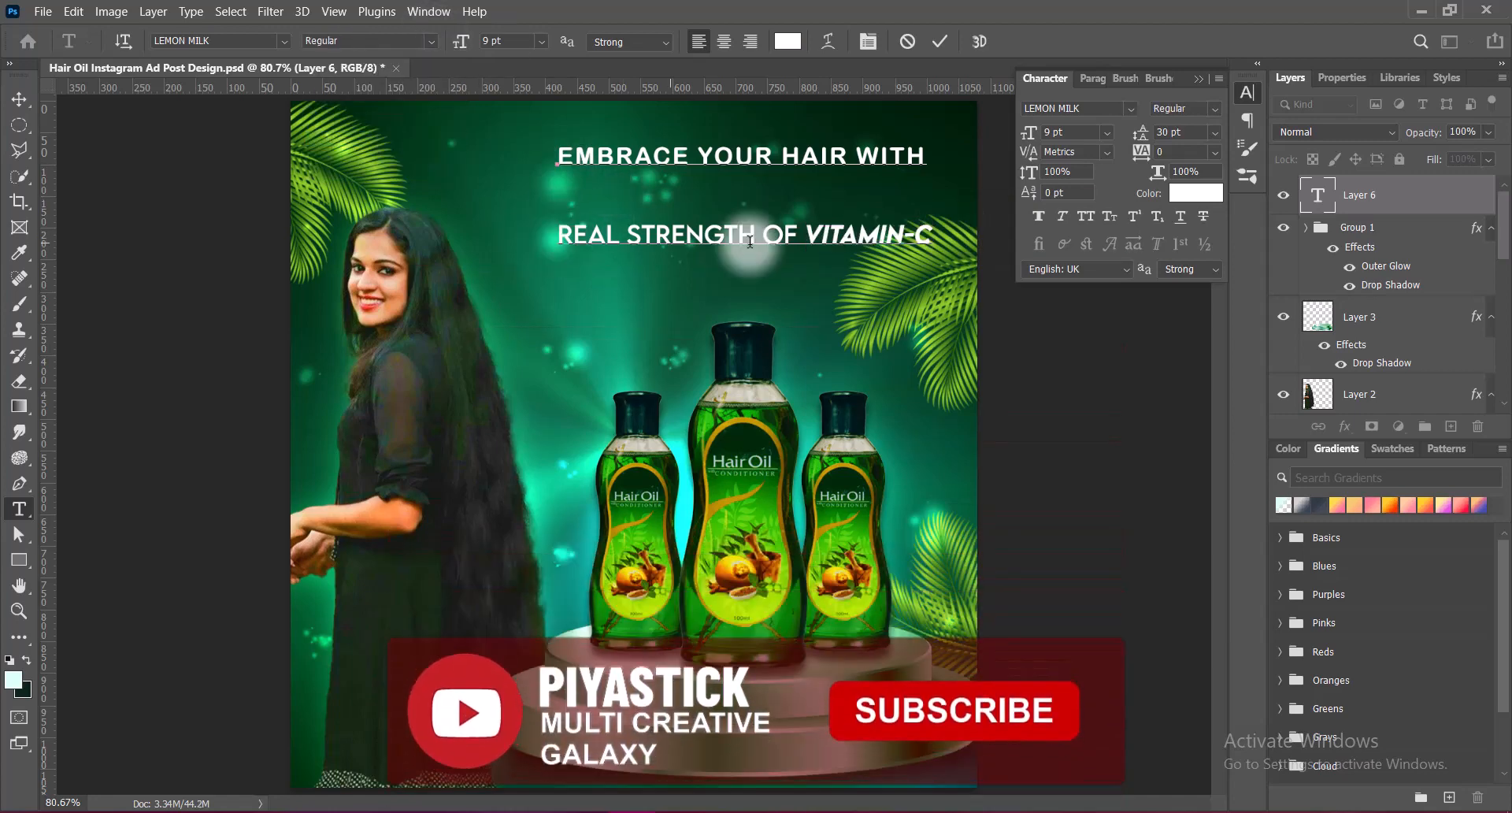
Enlarge "VITAMIN-C" and set the second headline line's leading to 18 pt.
{"action": "triple_click", "coordinate": [923, 235]}
{"action": "left_click", "coordinate": [1215, 132]}
{"action": "left_click", "coordinate": [1188, 280]}
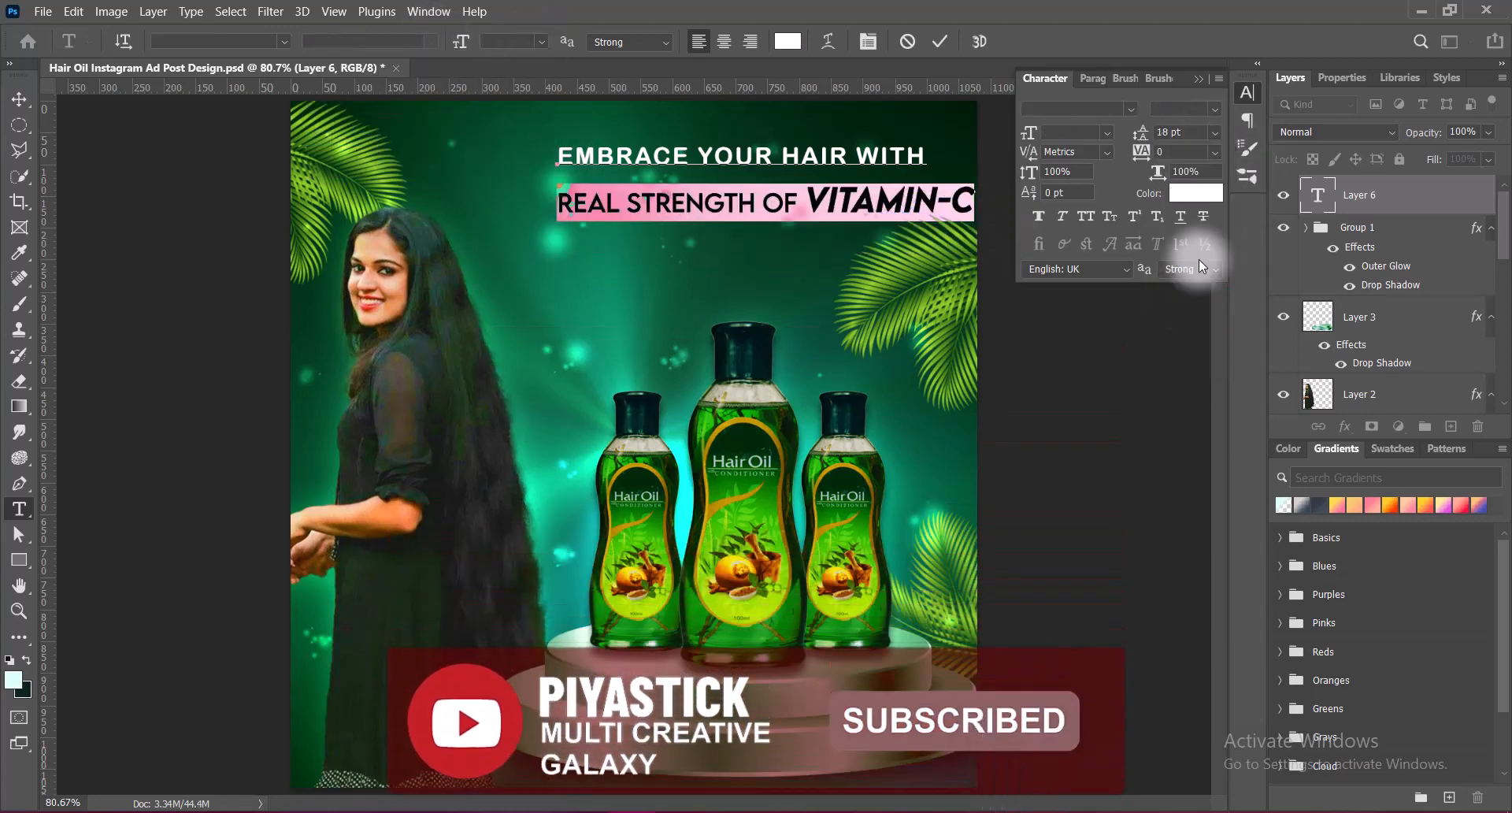
Adjust the second headline line's leading and move the whole headline left so it begins above the model's hair.
{"action": "left_click", "coordinate": [1215, 132]}
{"action": "left_click", "coordinate": [1188, 263]}
{"action": "left_click", "coordinate": [1200, 79]}
{"action": "key", "text": "ctrl+Return"}
{"action": "key", "text": "v"}
{"action": "left_click_drag", "start_coordinate": [869, 205], "coordinate": [776, 202]}
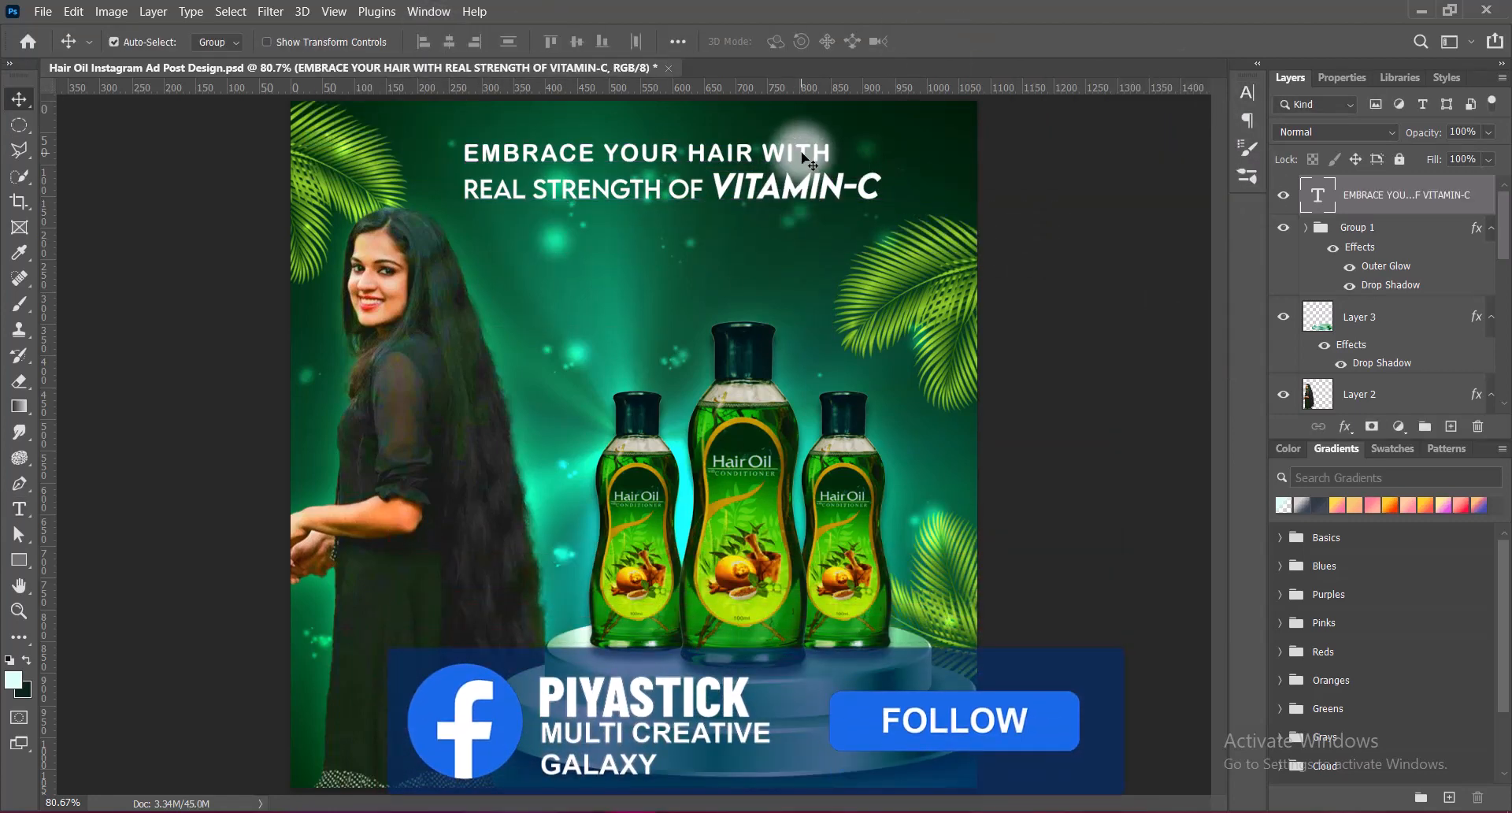
Tighten the tracking of "EMBRACE YOUR HAIR WITH" and adjust its font size so the line becomes narrower.
{"action": "double_click", "coordinate": [800, 153]}
{"action": "left_click_drag", "start_coordinate": [464, 154], "coordinate": [831, 154]}
{"action": "left_click", "coordinate": [1246, 93]}
{"action": "left_click", "coordinate": [1215, 152]}
{"action": "left_click", "coordinate": [1187, 339]}
{"action": "left_click", "coordinate": [541, 41]}
{"action": "left_click", "coordinate": [512, 77]}
{"action": "left_click", "coordinate": [1199, 79]}
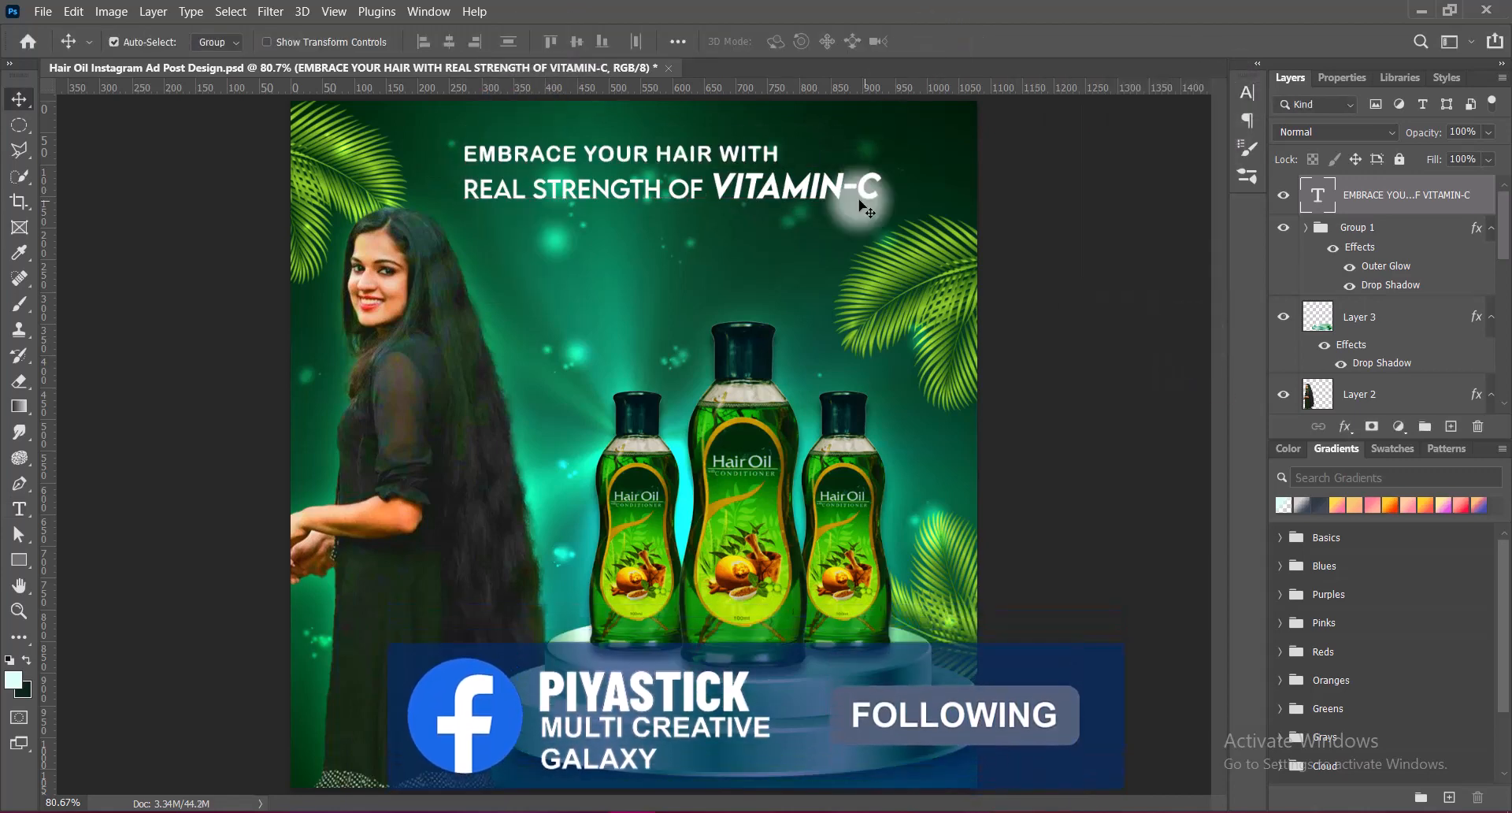
{"action": "key", "text": "ctrl+Return"}
{"action": "key", "text": "v"}
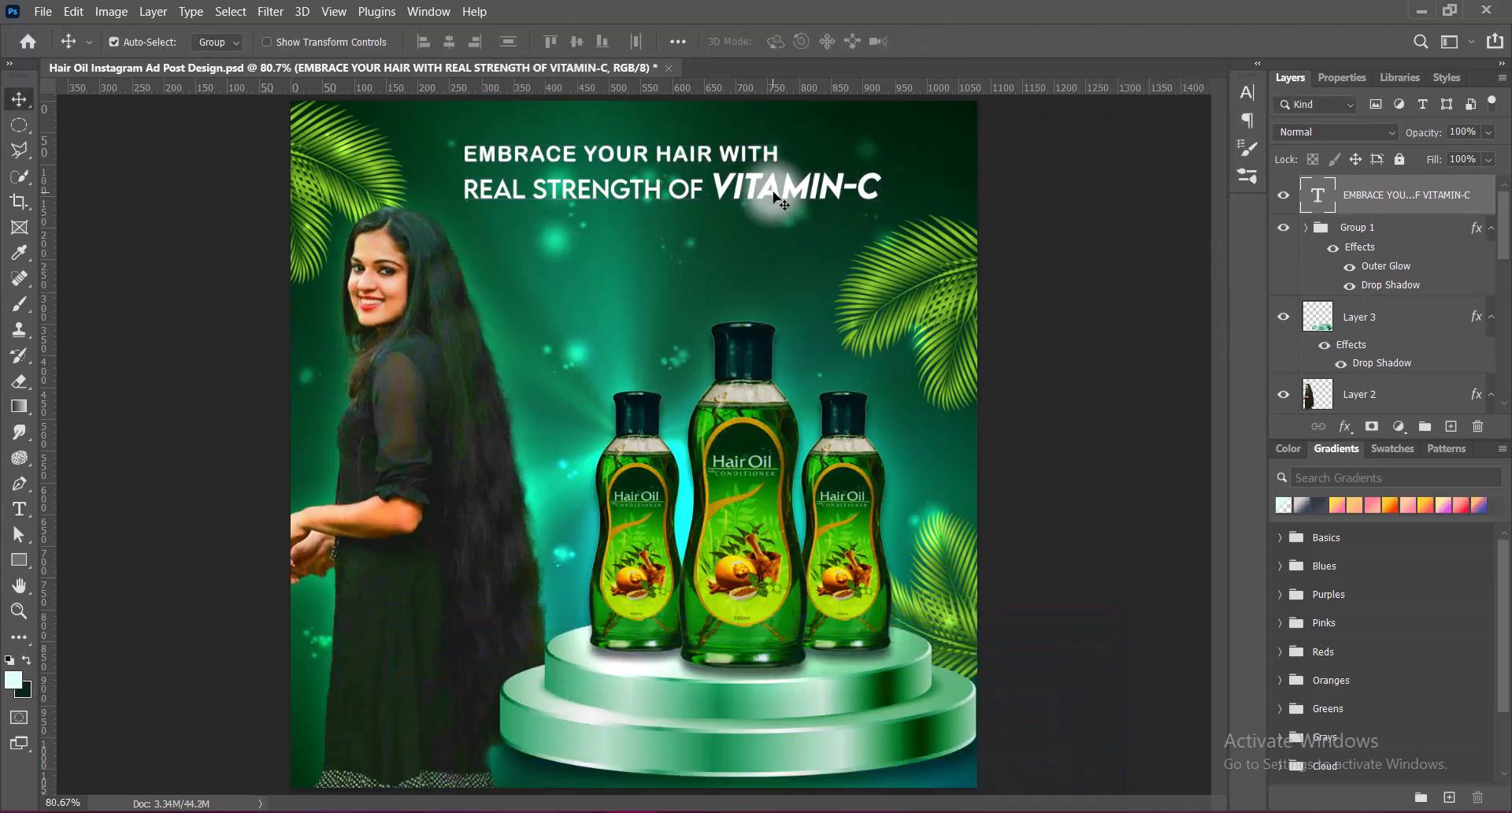
Set "VITAMIN-C" to 14 pt and "REAL STRENGTH OF" to 10 pt.
{"action": "double_click", "coordinate": [773, 193]}
{"action": "double_click", "coordinate": [752, 189]}
{"action": "left_click", "coordinate": [541, 41]}
{"action": "left_click", "coordinate": [512, 175]}
{"action": "left_click_drag", "start_coordinate": [464, 189], "coordinate": [702, 203]}
{"action": "left_click", "coordinate": [541, 41]}
{"action": "left_click", "coordinate": [522, 130]}
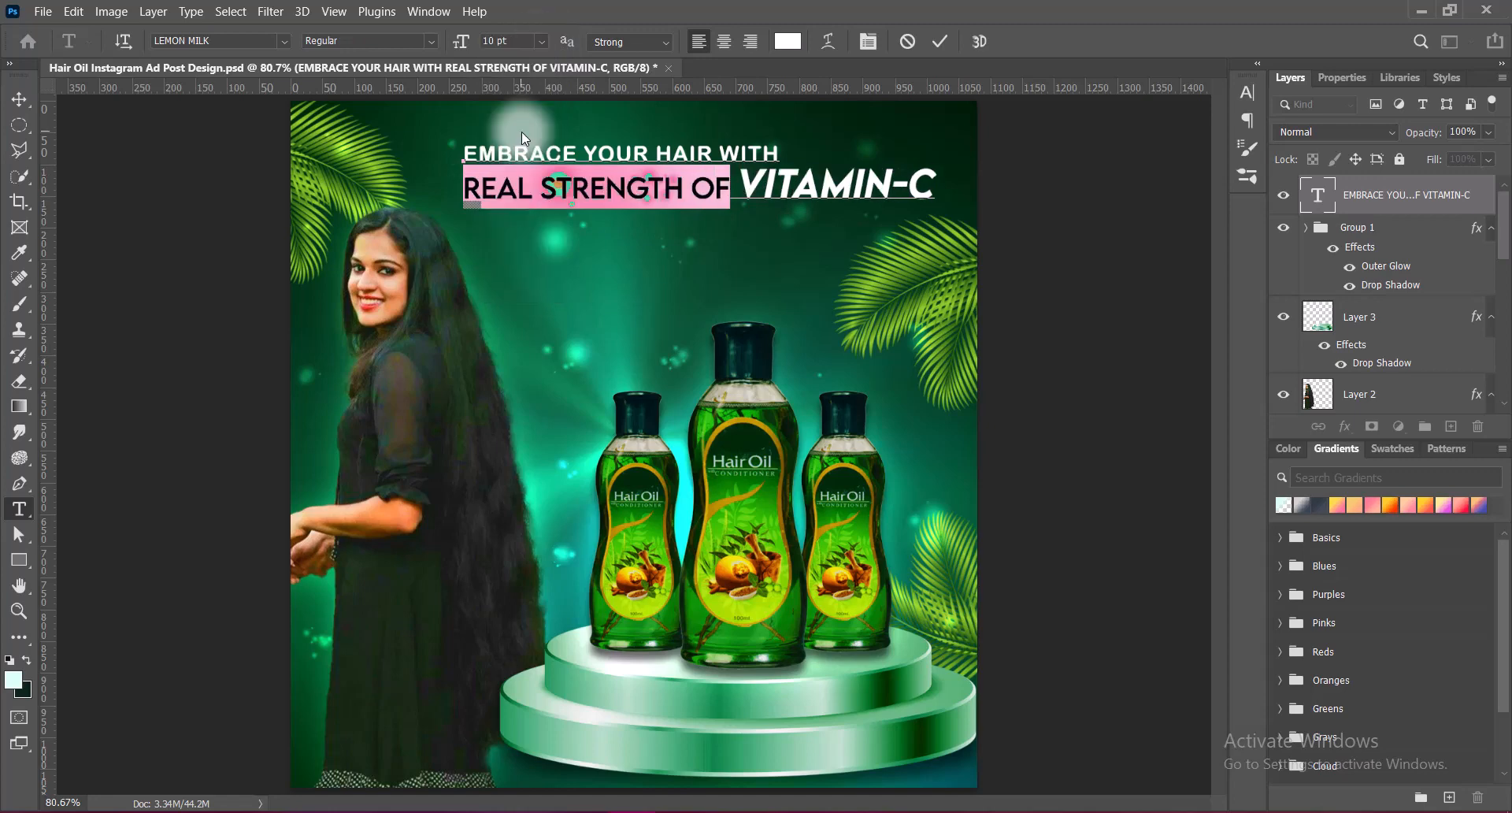
Adjust the leading of the second headline line to suit its larger text.
{"action": "triple_click", "coordinate": [599, 189]}
{"action": "left_click", "coordinate": [1246, 92]}
{"action": "left_click", "coordinate": [1216, 131]}
{"action": "left_click", "coordinate": [1189, 272]}
{"action": "left_click", "coordinate": [1200, 78]}
{"action": "key", "text": "ctrl+Return"}
{"action": "key", "text": "v"}
Right-align both headline lines and position the headline in the canvas's top-right corner, close to the right edge.
{"action": "double_click", "coordinate": [572, 183]}
{"action": "left_click", "coordinate": [749, 41]}
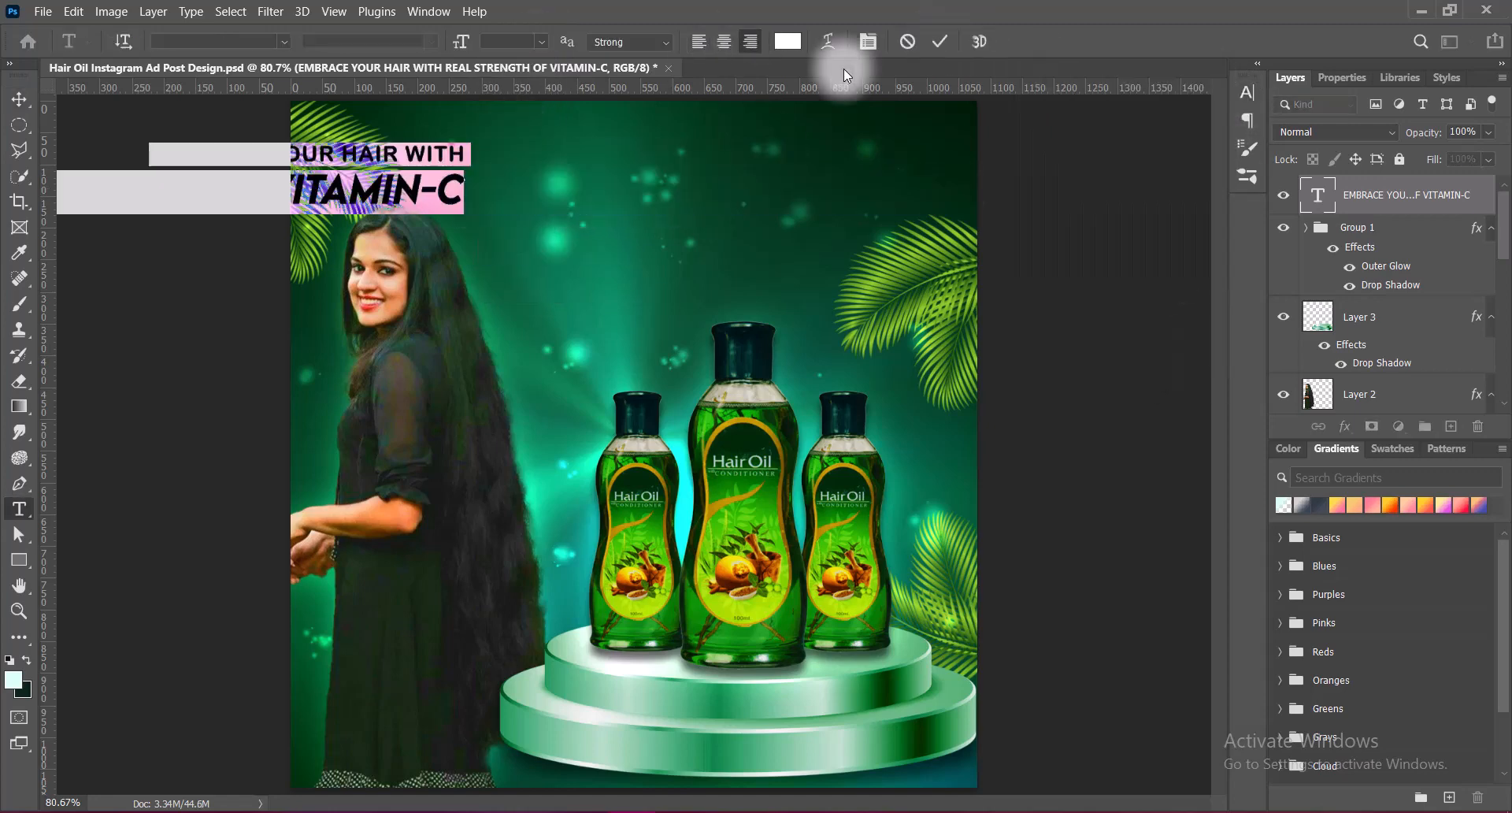
{"action": "key", "text": "ctrl+Return"}
{"action": "key", "text": "v"}
{"action": "left_click_drag", "start_coordinate": [437, 196], "coordinate": [931, 180]}
{"action": "key", "text": "shift+Right"}
{"action": "key", "text": "shift+Right"}
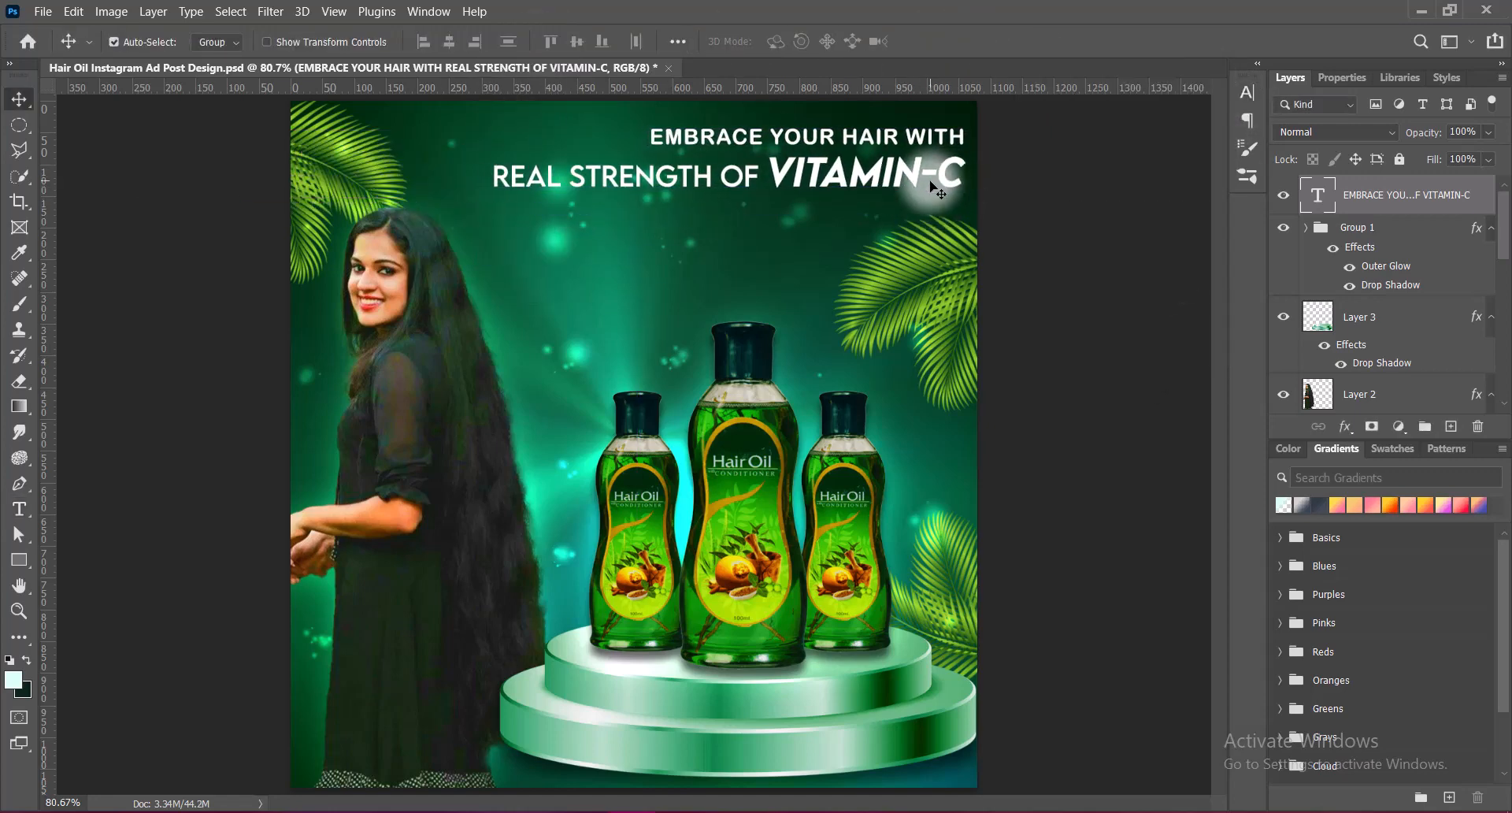
{"action": "key", "text": "Down"}
{"action": "key", "text": "Down"}
{"action": "key", "text": "Down"}
{"action": "key", "text": "Down"}
{"action": "key", "text": "Down"}
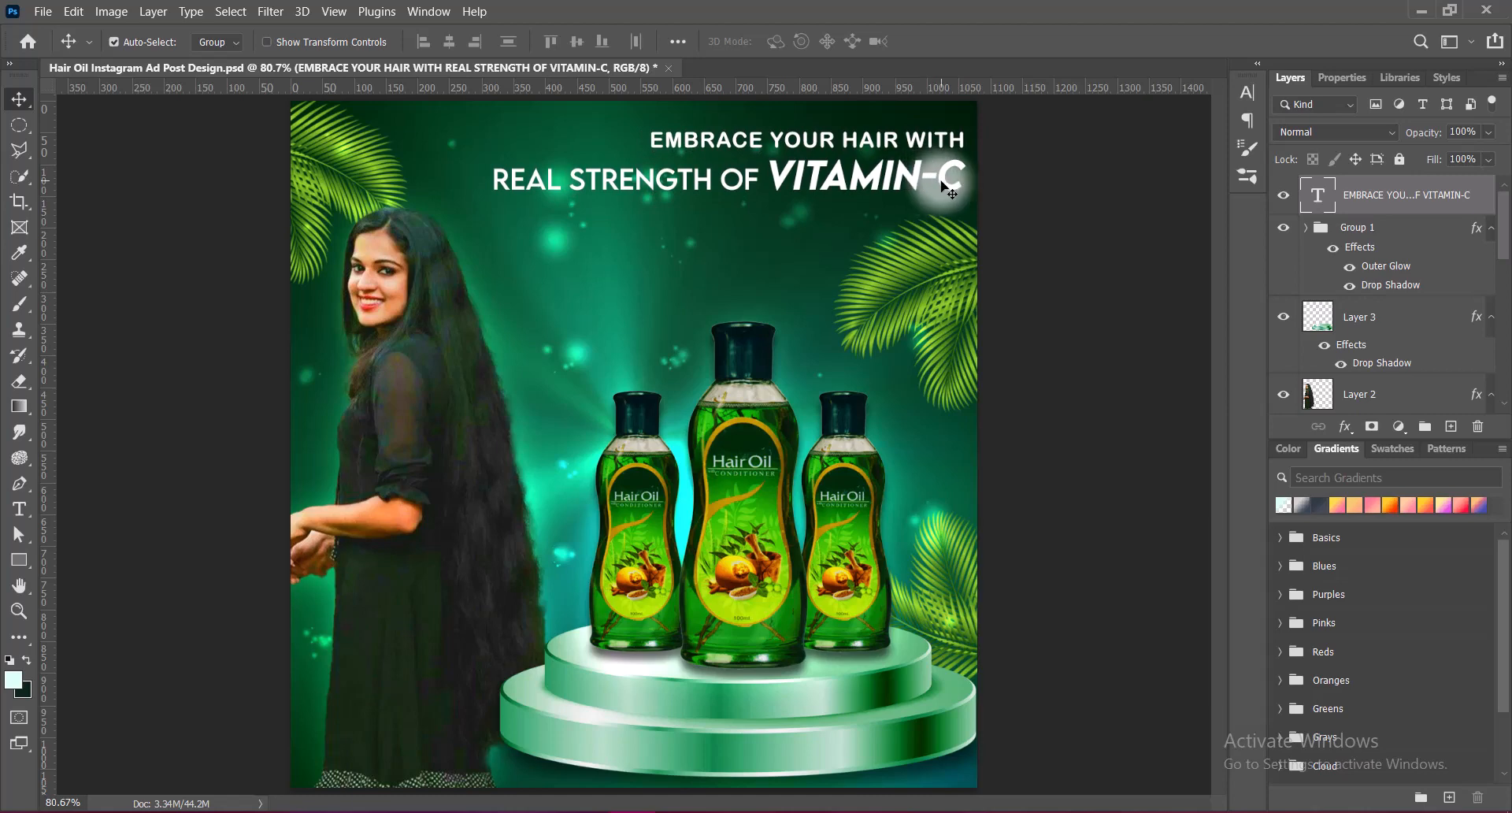
Recolour "VITAMIN-C" with the lime green sampled from the middle bottle's label.
{"action": "double_click", "coordinate": [941, 181]}
{"action": "left_click_drag", "start_coordinate": [963, 183], "coordinate": [768, 179]}
{"action": "left_click", "coordinate": [785, 41]}
{"action": "left_click", "coordinate": [756, 610]}
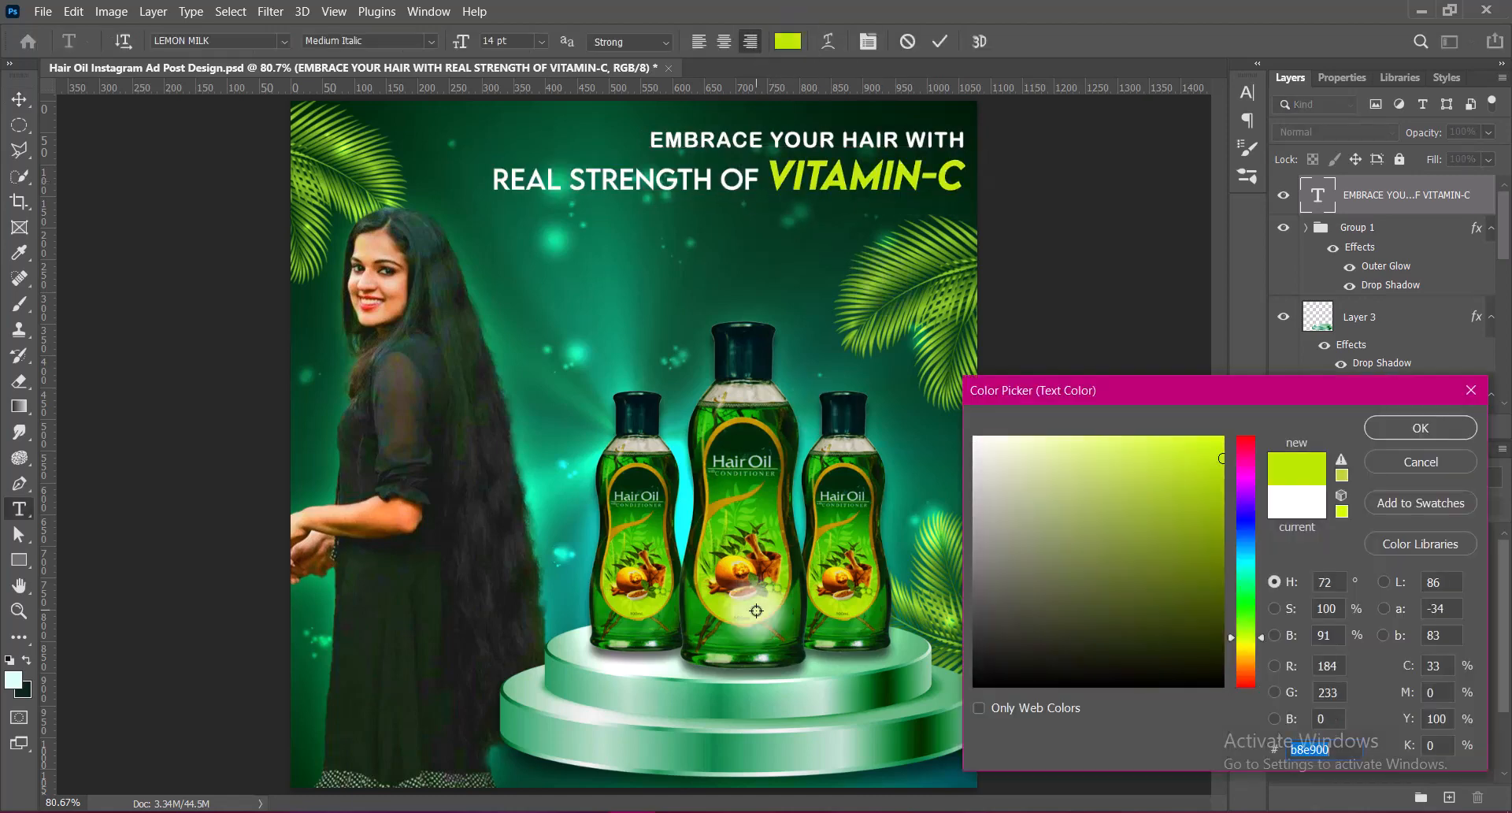
{"action": "key", "text": "Return"}
{"action": "left_click", "coordinate": [939, 43]}
Give the headline two 75% black drop shadows at 90°: one with distance and size 6 px, one with distance 0 and size 54 px.
{"action": "double_click", "coordinate": [1409, 201]}
{"action": "left_click_drag", "start_coordinate": [866, 15], "coordinate": [1150, 15]}
{"action": "scroll", "coordinate": [933, 395], "scroll_direction": "down", "scroll_amount": 1}
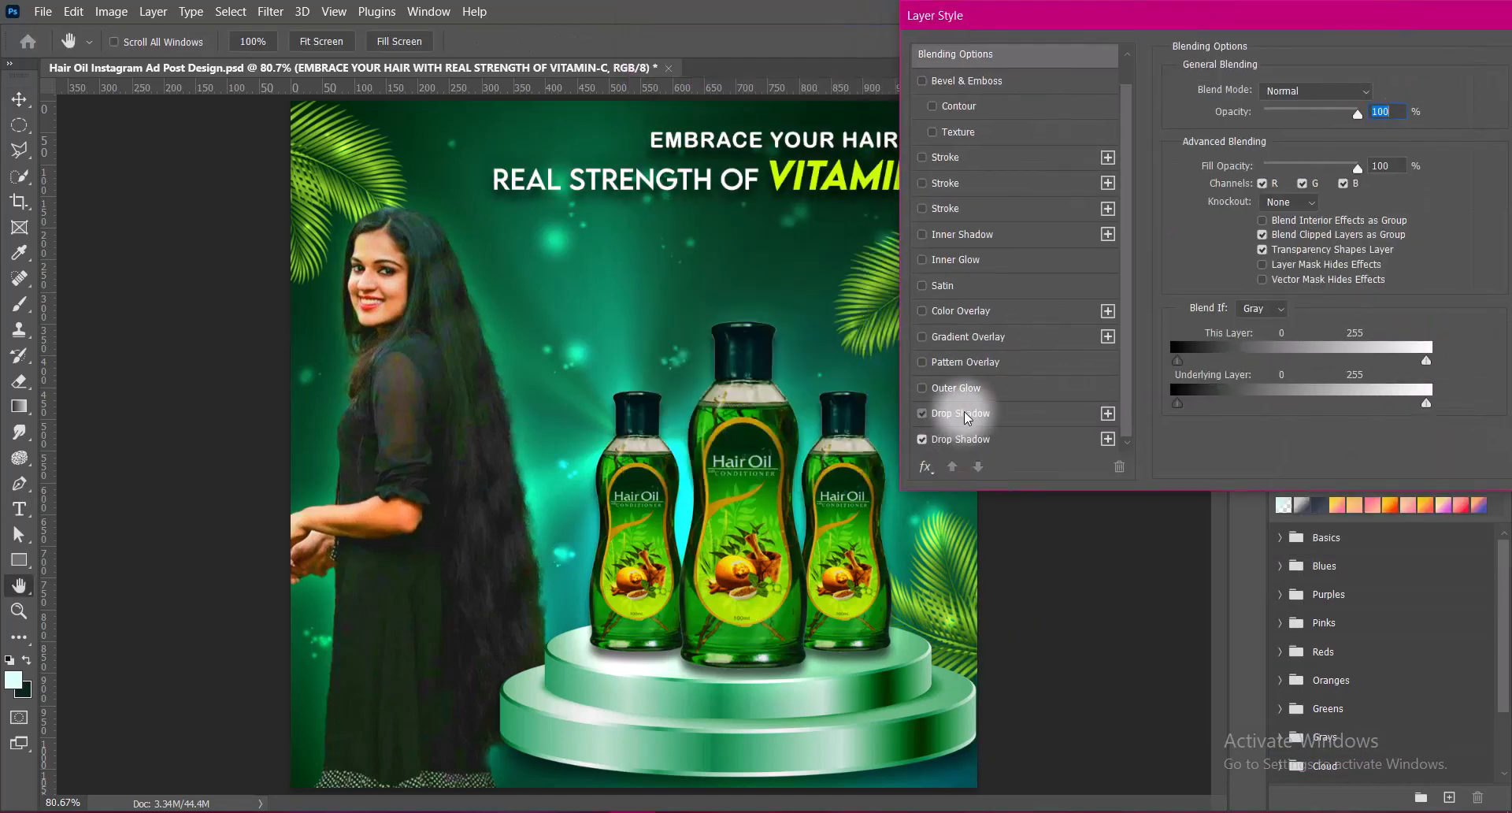
{"action": "left_click", "coordinate": [964, 413]}
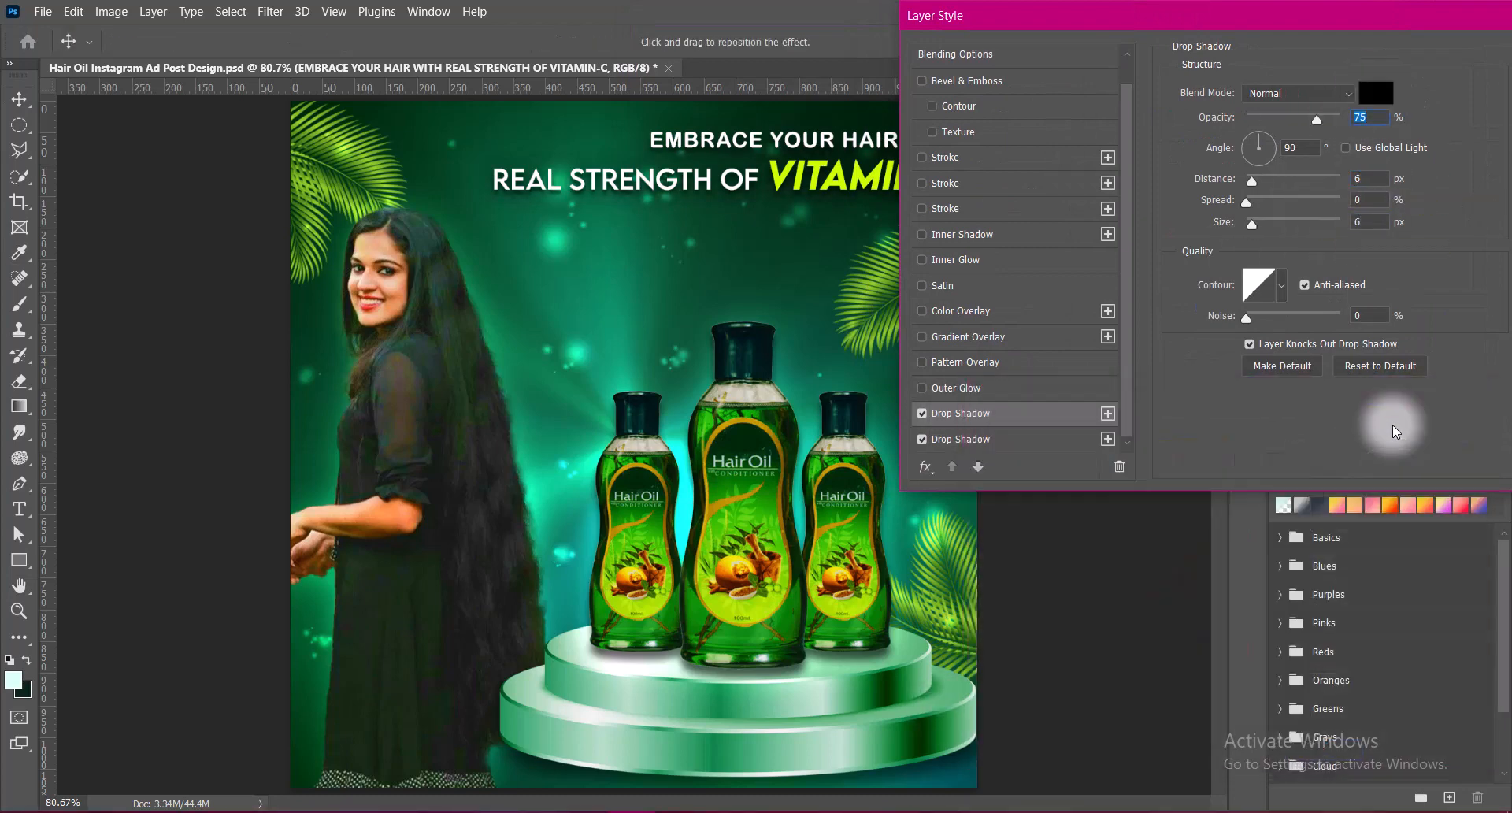
{"action": "left_click_drag", "start_coordinate": [1251, 180], "coordinate": [1218, 208]}
{"action": "left_click_drag", "start_coordinate": [1308, 20], "coordinate": [1041, 41]}
{"action": "left_click", "coordinate": [709, 459]}
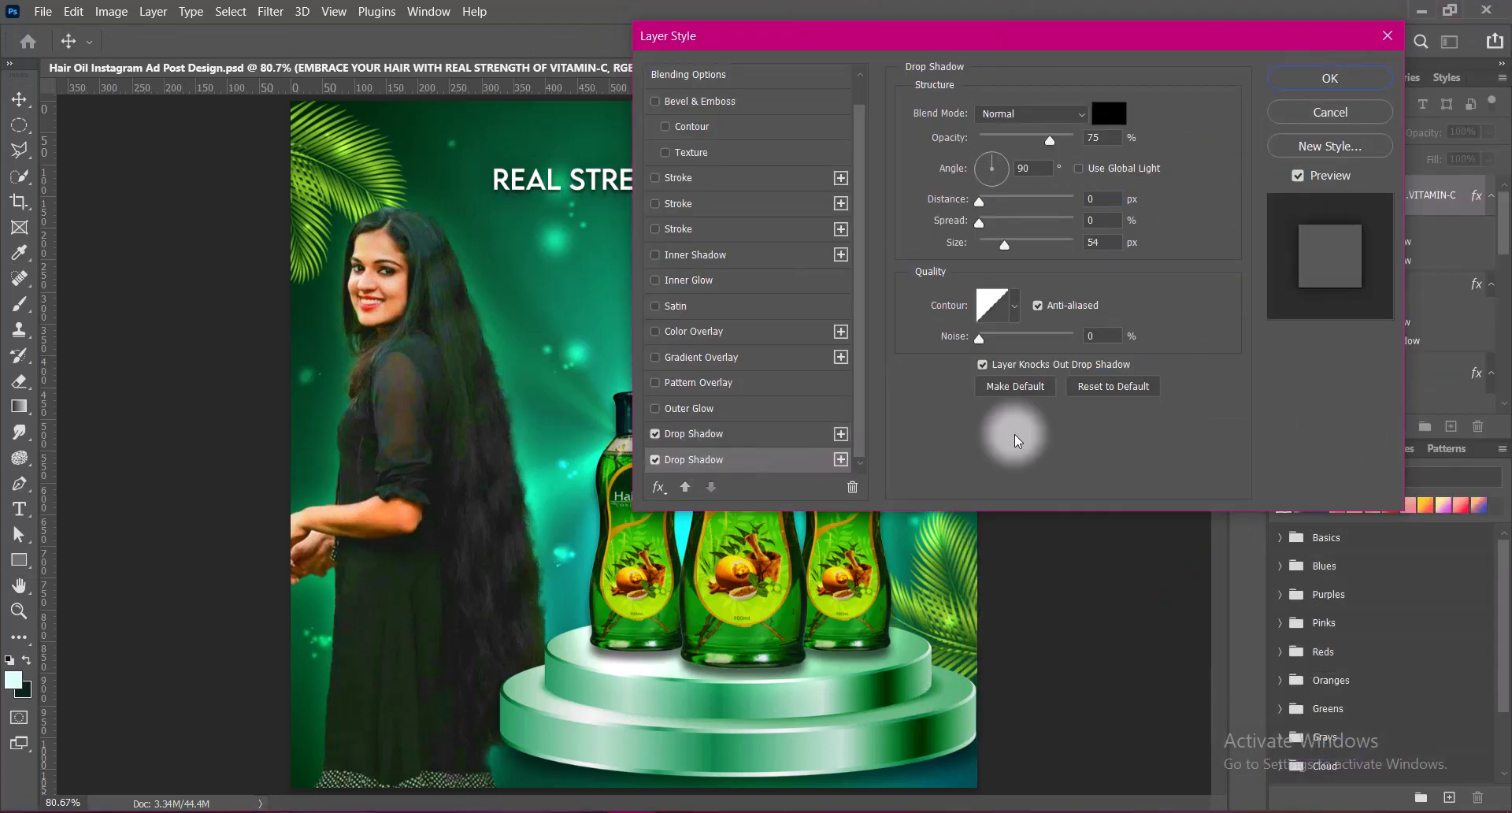
{"action": "left_click", "coordinate": [1307, 81]}
{"action": "right_click", "coordinate": [1313, 197]}
{"action": "left_click", "coordinate": [1304, 211]}
{"action": "scroll", "coordinate": [717, 450], "scroll_direction": "down", "scroll_amount": 1}
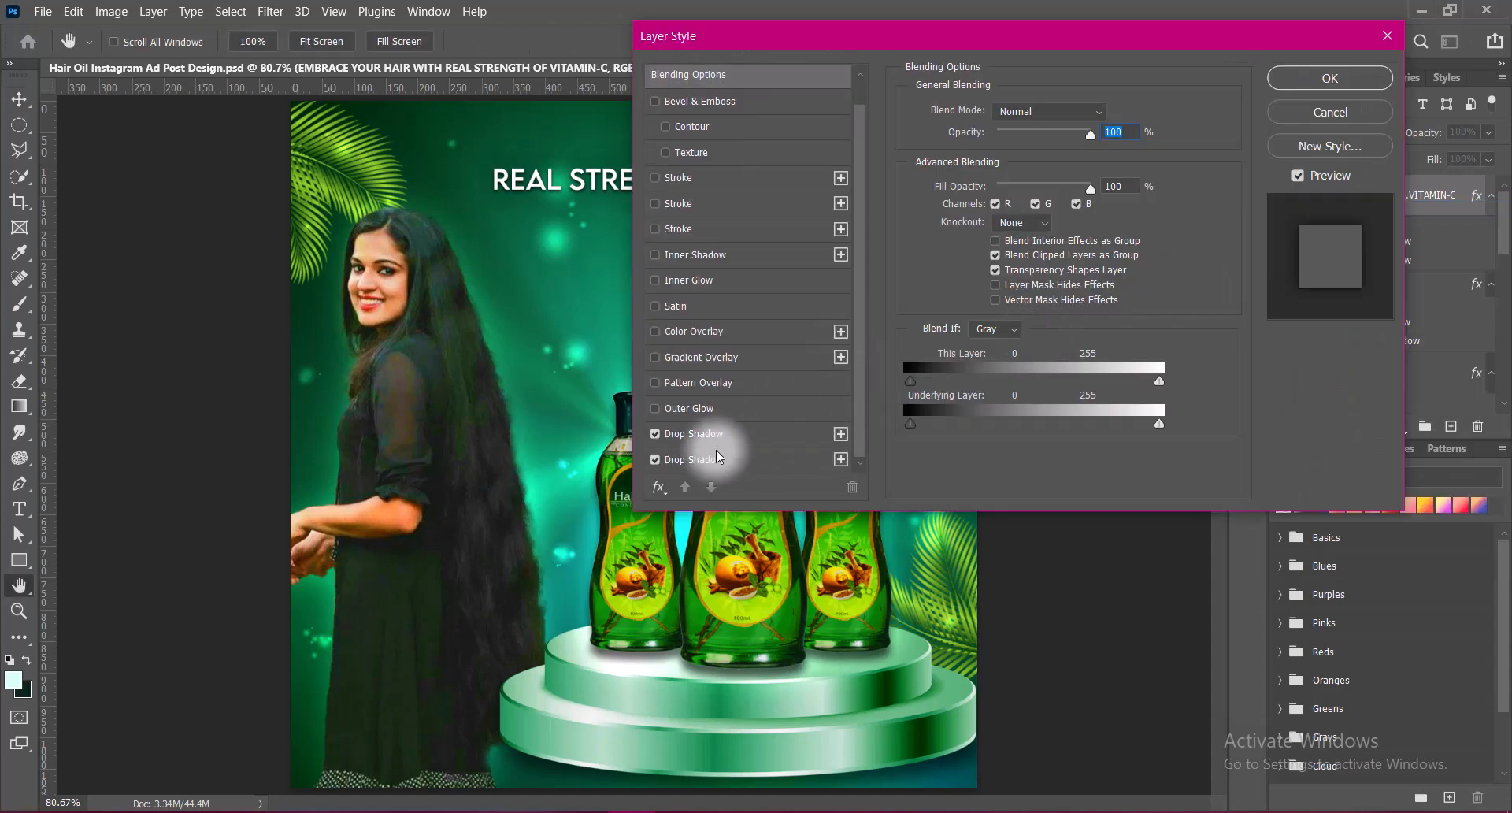
{"action": "left_click", "coordinate": [717, 459]}
{"action": "left_click", "coordinate": [1330, 78]}
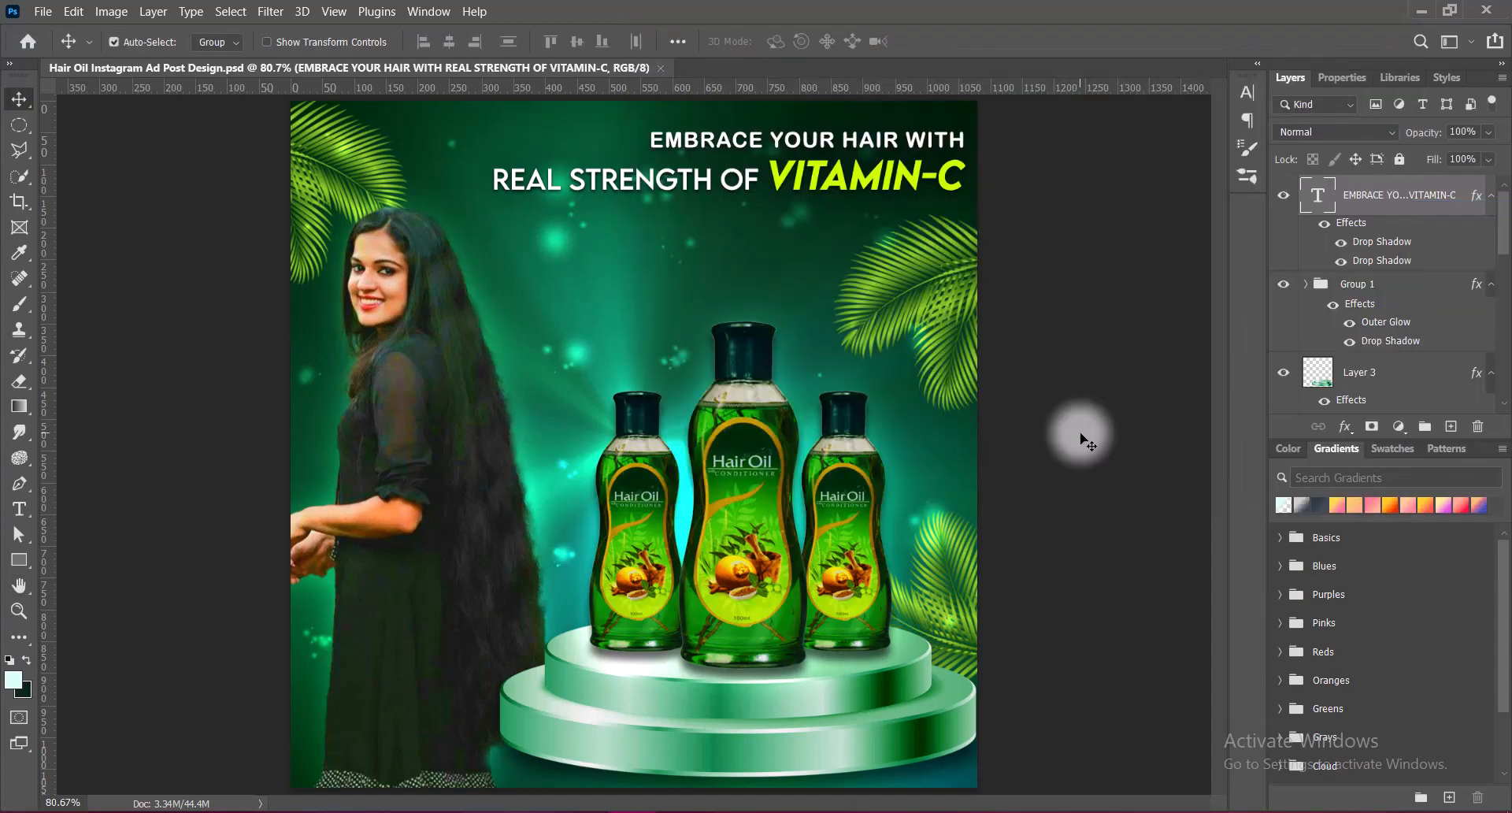
Reposition the long-haired model slightly higher at the canvas's left edge, adjust her scale with Free Transform, and save the document.
{"action": "mouse_move", "coordinate": [396, 299]}
{"action": "left_mouse_down"}
{"action": "mouse_move", "coordinate": [392, 155]}
{"action": "mouse_move", "coordinate": [397, 305]}
{"action": "left_mouse_up"}
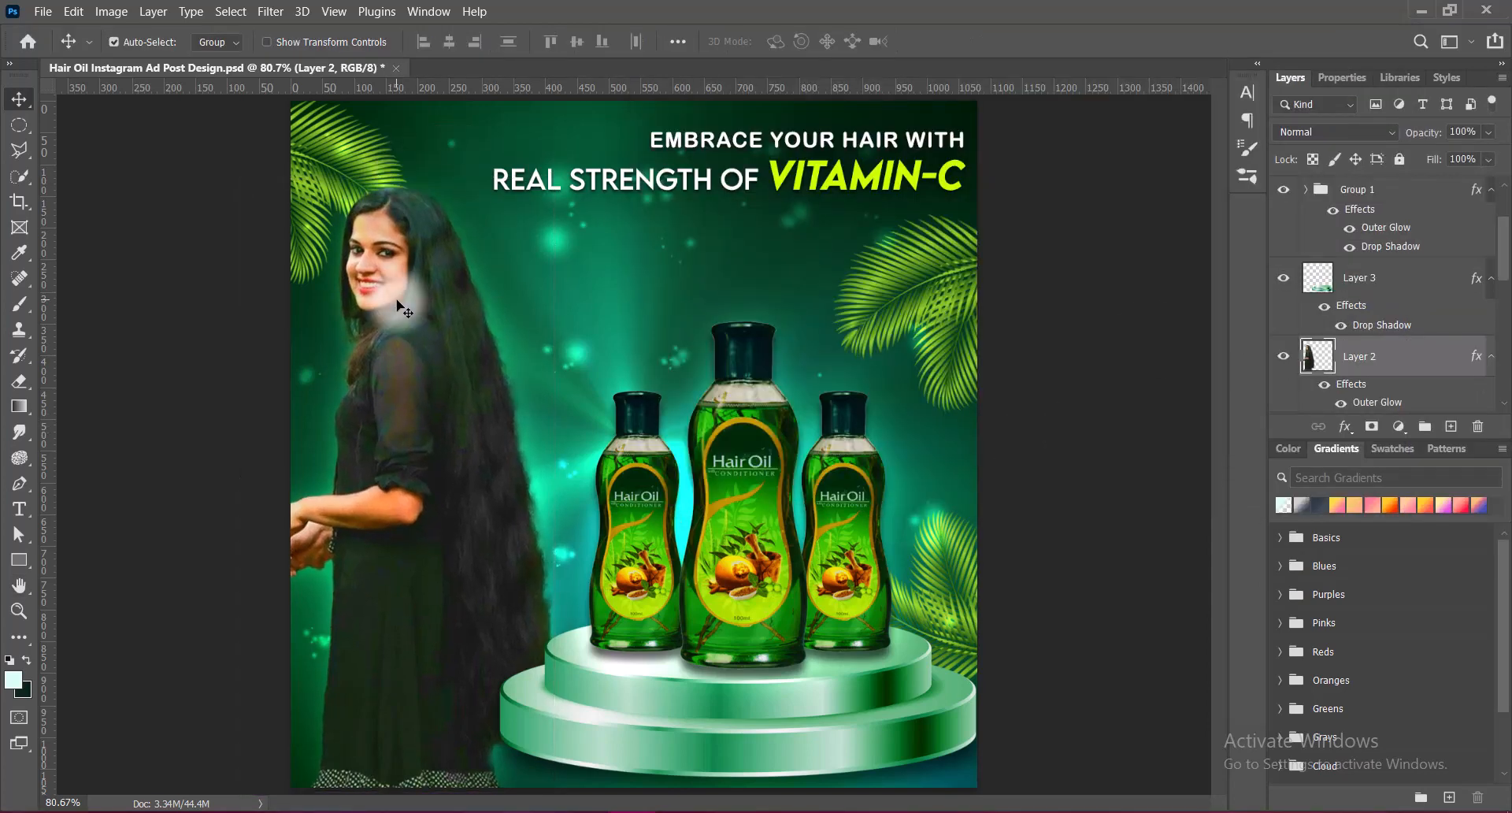
{"action": "key", "text": "ctrl+t"}
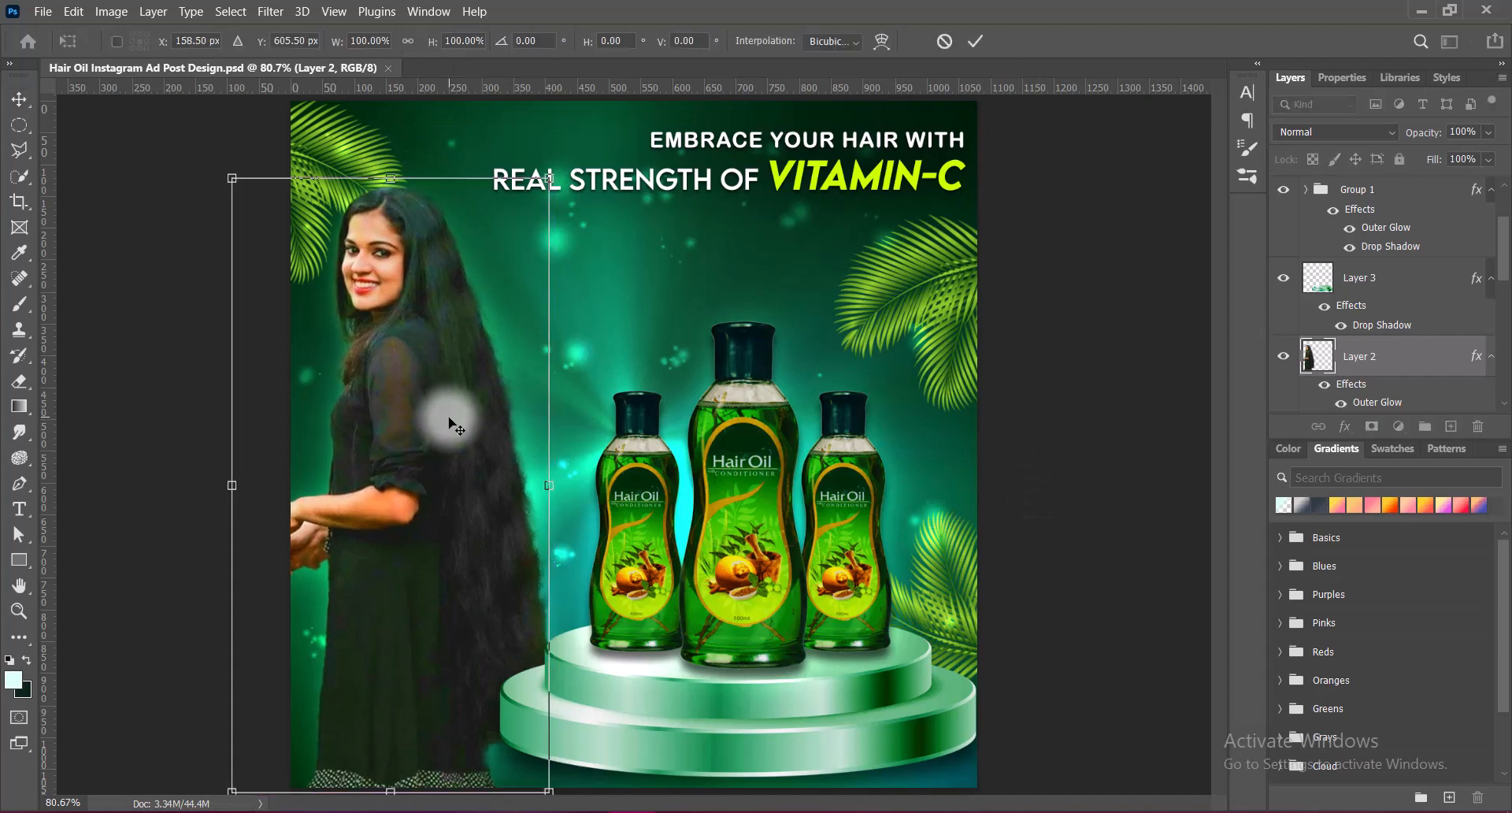
{"action": "key", "text": "Return"}
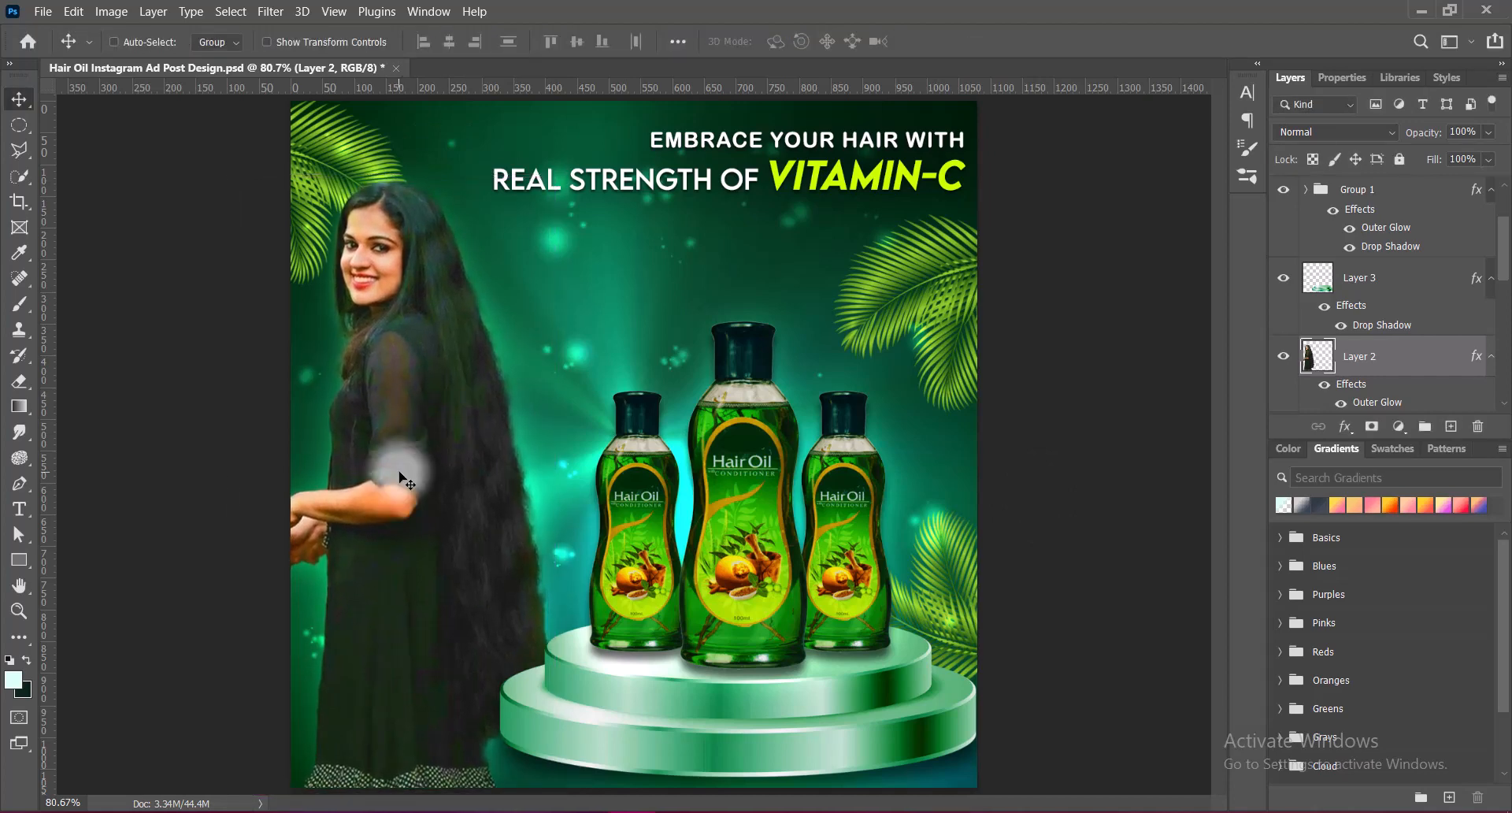
{"action": "key", "text": "ctrl+t"}
{"action": "left_click_drag", "start_coordinate": [392, 171], "coordinate": [392, 180]}
{"action": "key", "text": "Return"}
{"action": "key", "text": "ctrl+s"}
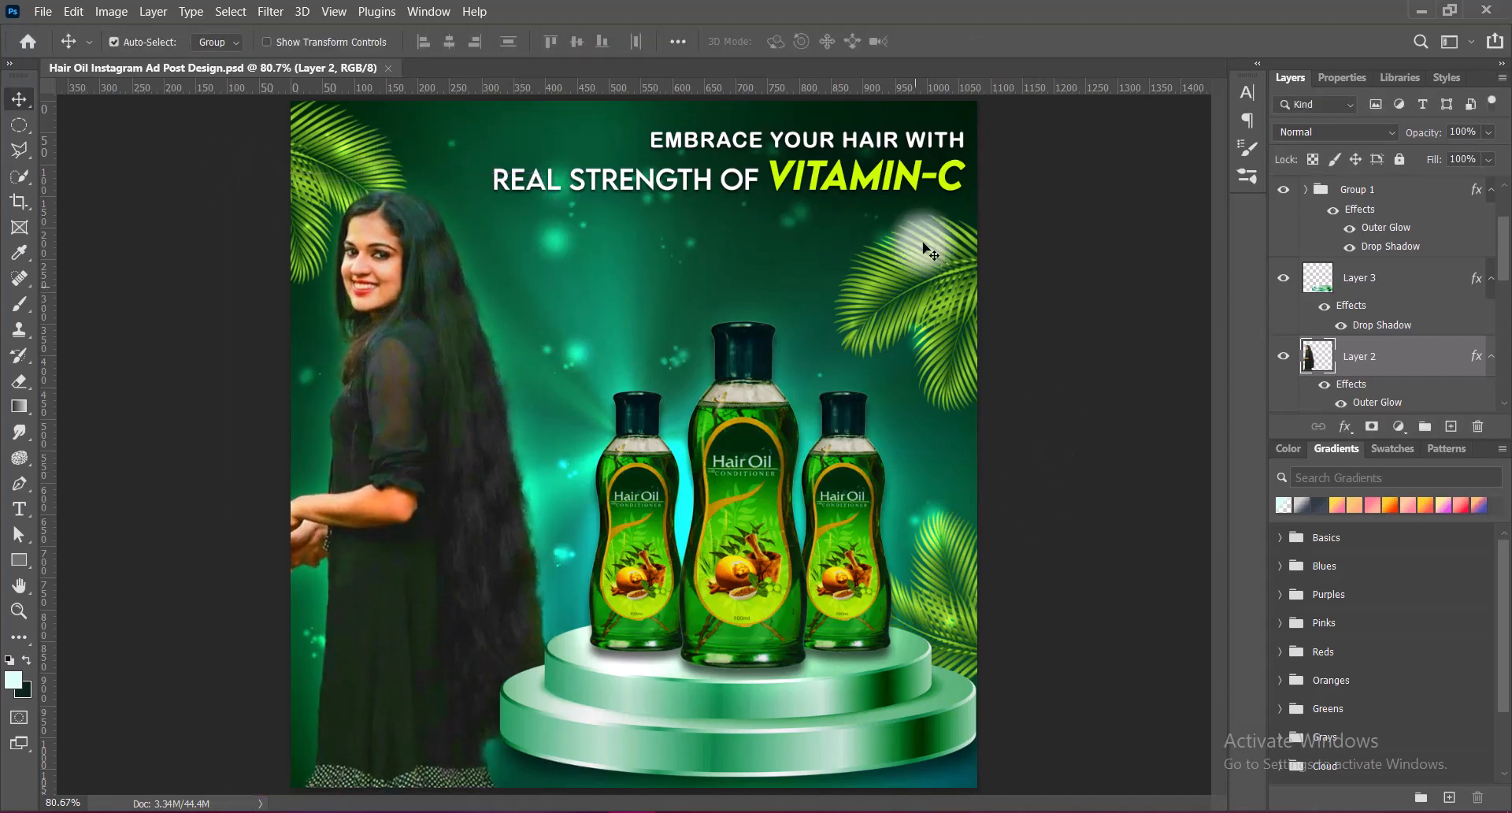
Enlarge the headline slightly towards the left and save the document.
{"action": "left_click", "coordinate": [882, 179]}
{"action": "key", "text": "ctrl+t"}
{"action": "left_click_drag", "start_coordinate": [489, 201], "coordinate": [458, 208]}
{"action": "key", "text": "Return"}
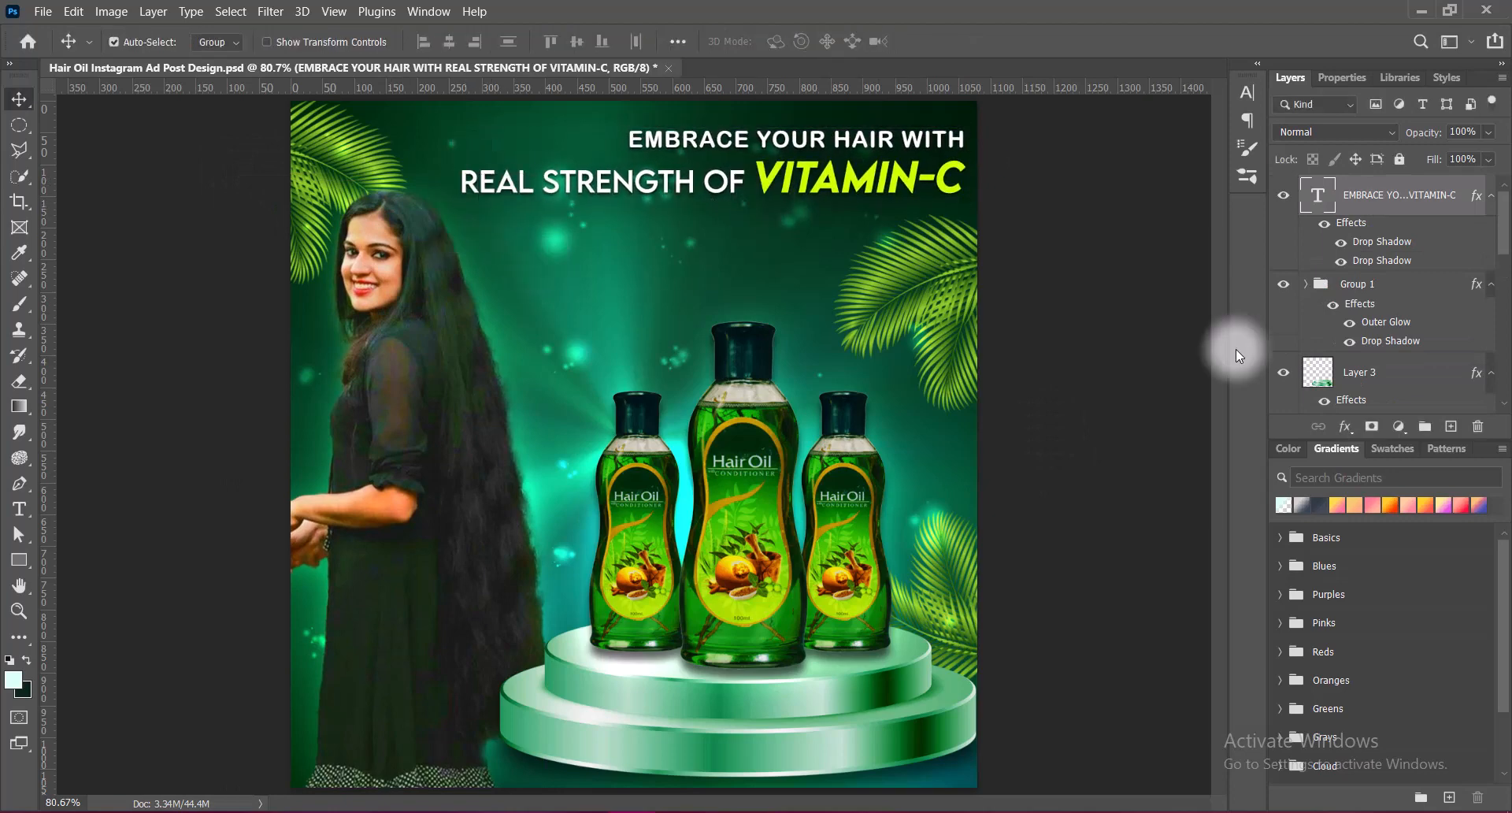
{"action": "left_click", "coordinate": [1103, 398]}
{"action": "key", "text": "ctrl+s"}
Move the headline down and slightly left, and scale it to about 94%.
{"action": "left_click_drag", "start_coordinate": [905, 180], "coordinate": [899, 190]}
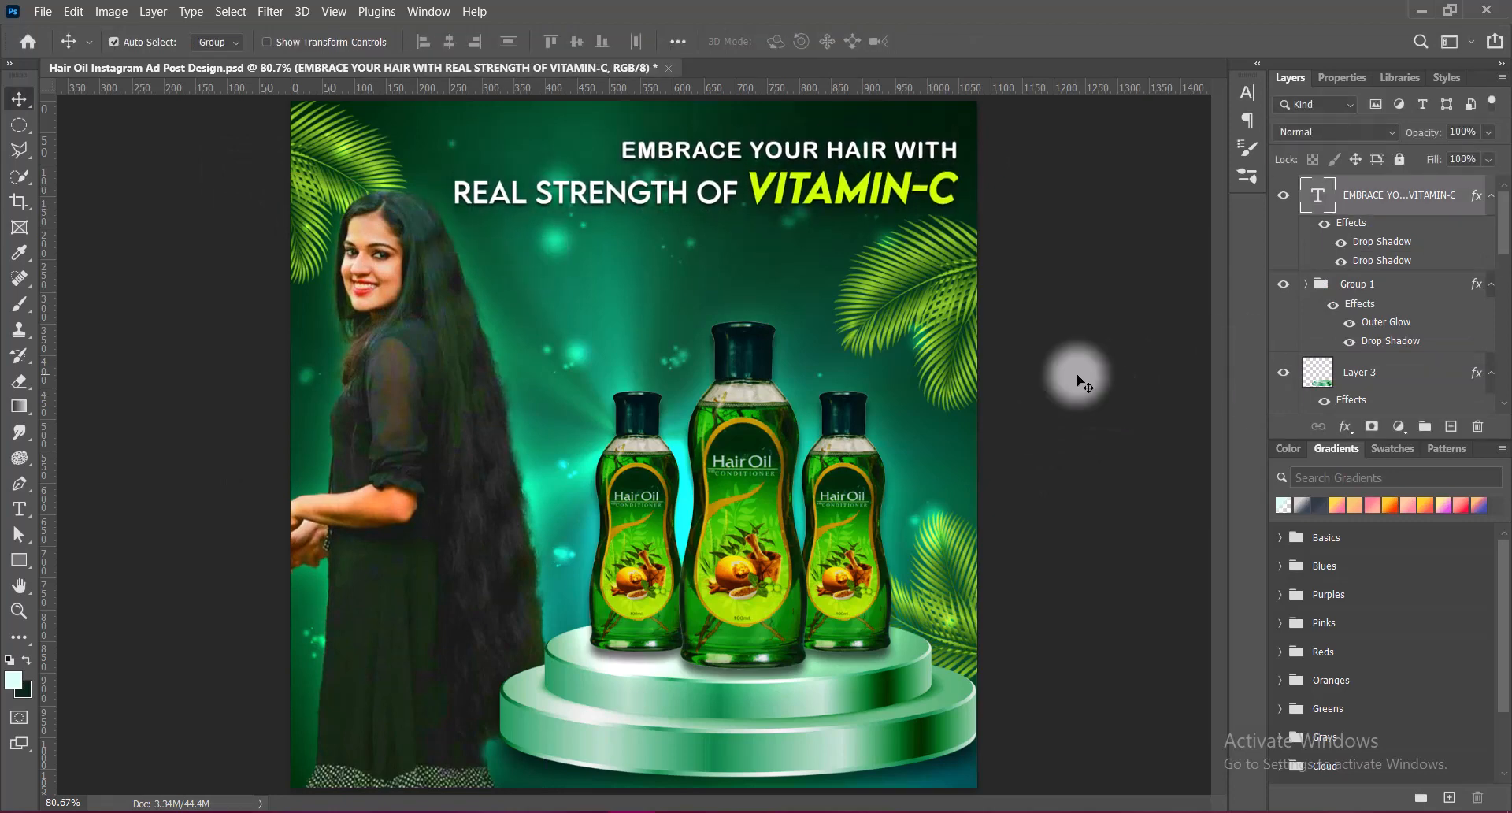
{"action": "key", "text": "shift+Down"}
{"action": "key", "text": "shift+Down"}
{"action": "key", "text": "shift+Down"}
{"action": "key", "text": "shift+Down"}
{"action": "key", "text": "shift+Down"}
{"action": "key", "text": "ctrl+t"}
{"action": "left_click_drag", "start_coordinate": [452, 206], "coordinate": [479, 206]}
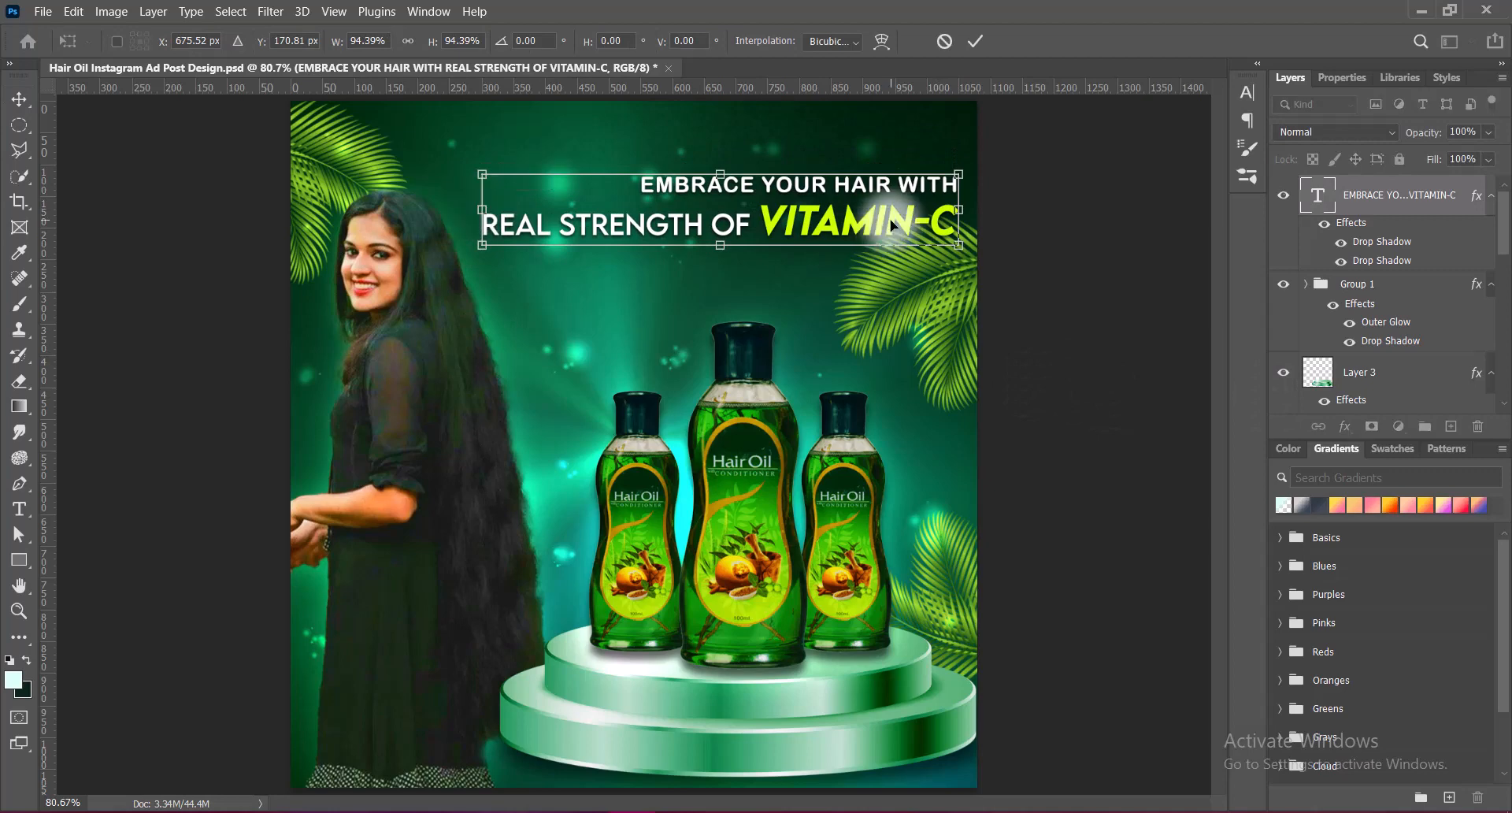
{"action": "key", "text": "Return"}
Move the upper-right palm leaf down to leave more room below the headline.
{"action": "left_click", "coordinate": [945, 354]}
{"action": "key", "text": "shift+Down"}
{"action": "key", "text": "shift+Down"}
{"action": "key", "text": "shift+Down"}
{"action": "key", "text": "shift+Down"}
{"action": "key", "text": "Up"}
{"action": "key", "text": "Up"}
{"action": "key", "text": "Up"}
{"action": "key", "text": "Up"}
Nudge the headline right and enlarge it slightly towards the model.
{"action": "left_click", "coordinate": [938, 222]}
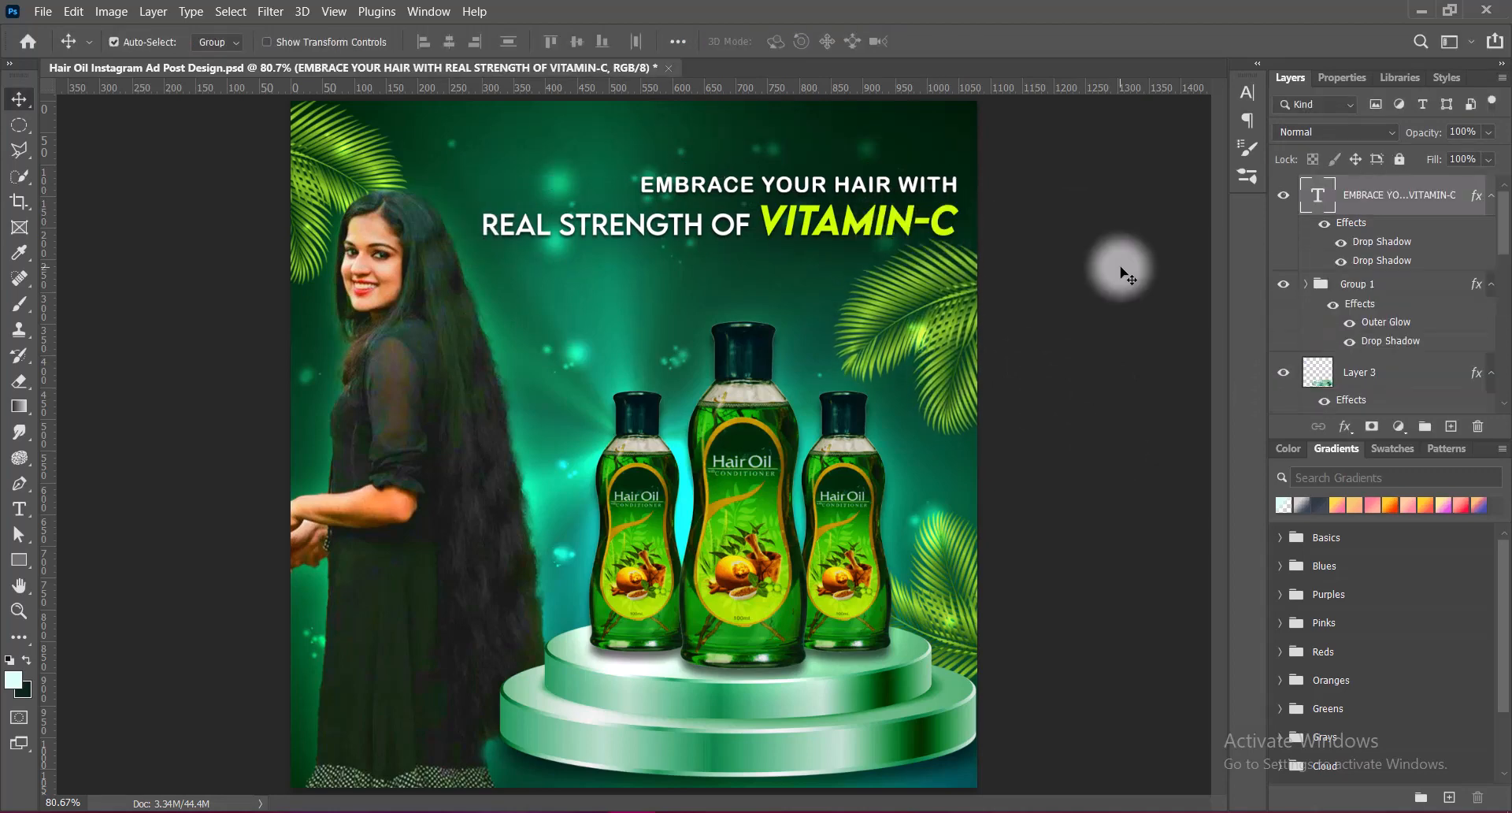
{"action": "key", "text": "shift+Right"}
{"action": "key", "text": "ctrl+t"}
{"action": "left_click_drag", "start_coordinate": [474, 214], "coordinate": [457, 215]}
{"action": "left_click", "coordinate": [1182, 270]}
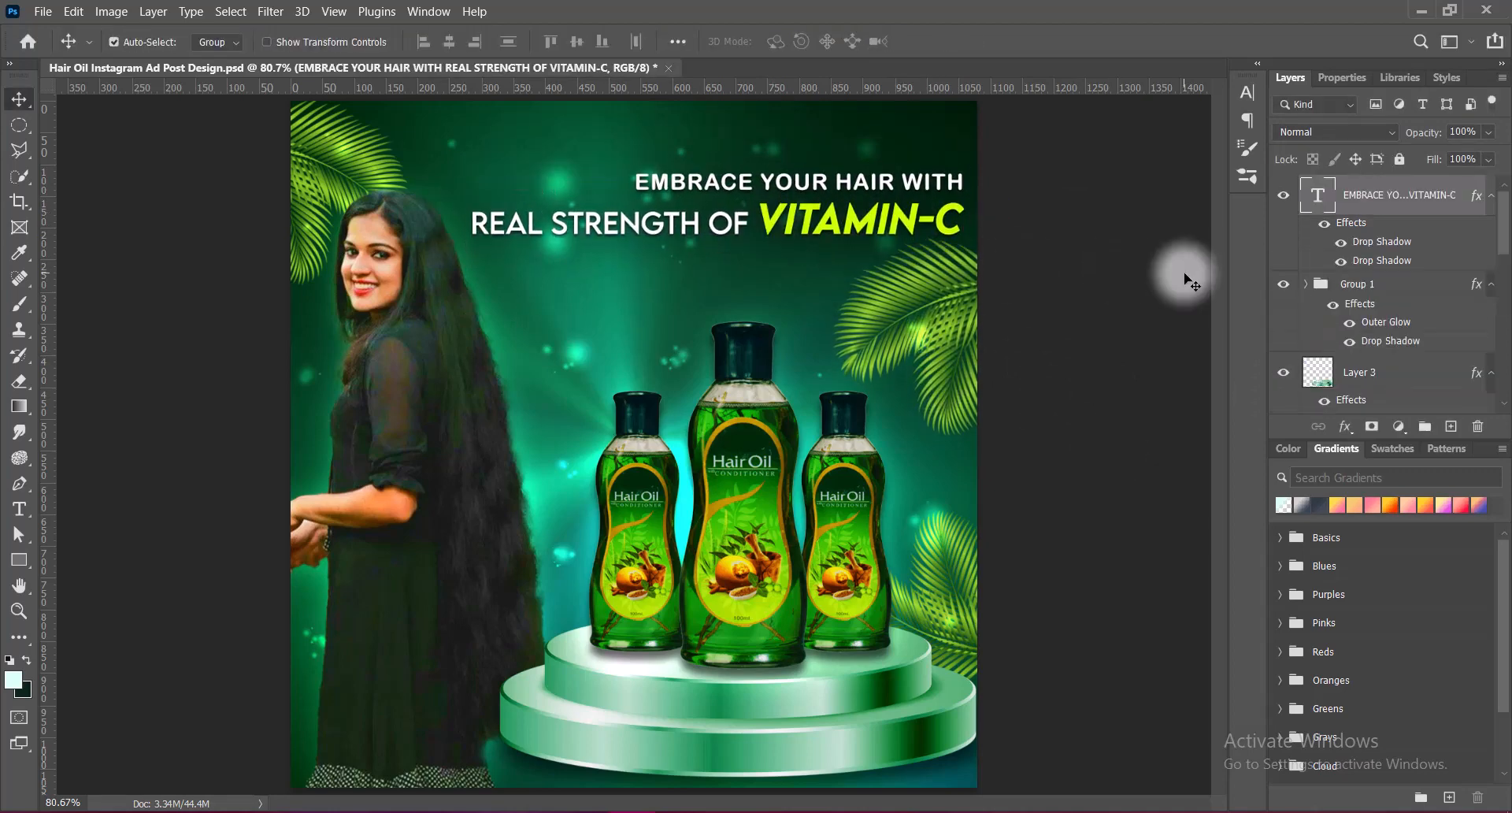
{"action": "left_click", "coordinate": [1097, 423]}
Add the two-line text "LONG, STRONG &" / "THICK HAIR" on a new layer above the headline layer, placed below the headline.
{"action": "left_click", "coordinate": [1410, 194]}
{"action": "left_click", "coordinate": [1451, 426]}
{"action": "right_click", "coordinate": [18, 508]}
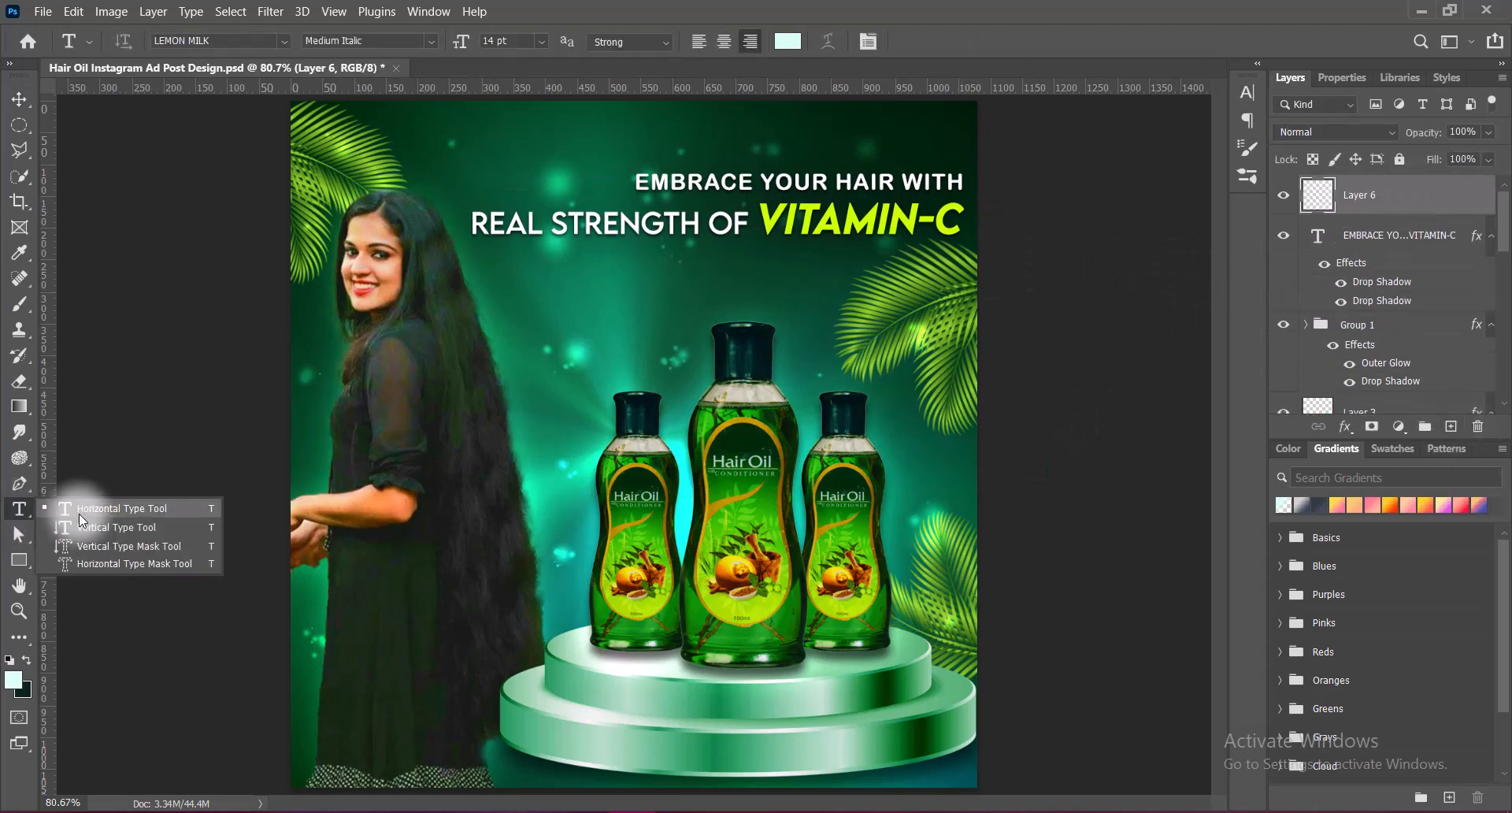
{"action": "left_click", "coordinate": [118, 505]}
{"action": "left_click", "coordinate": [525, 303]}
{"action": "left_click_drag", "start_coordinate": [444, 301], "coordinate": [698, 301]}
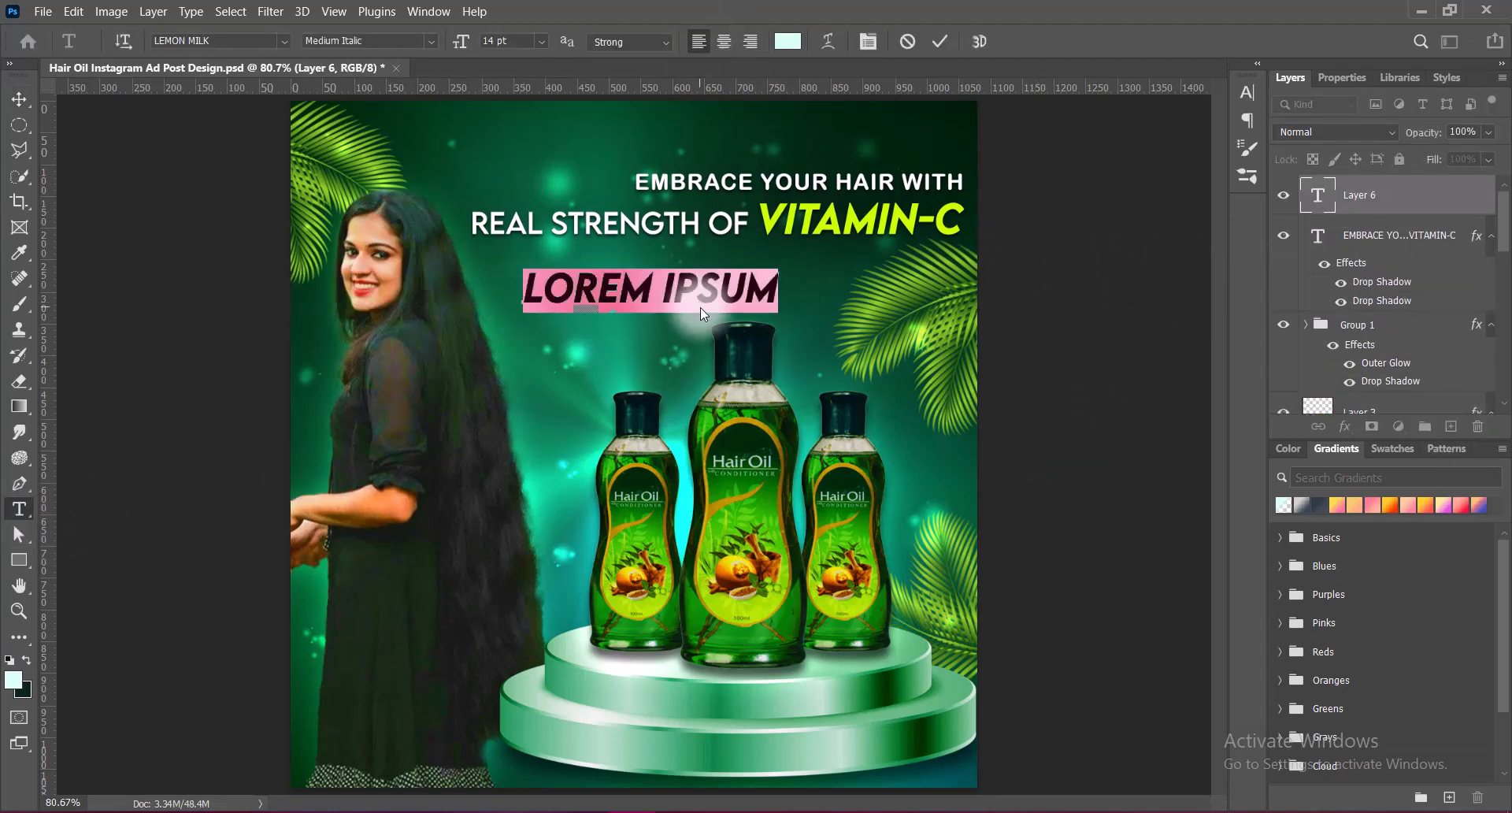
{"action": "type", "text": "LONG, STRONG"}
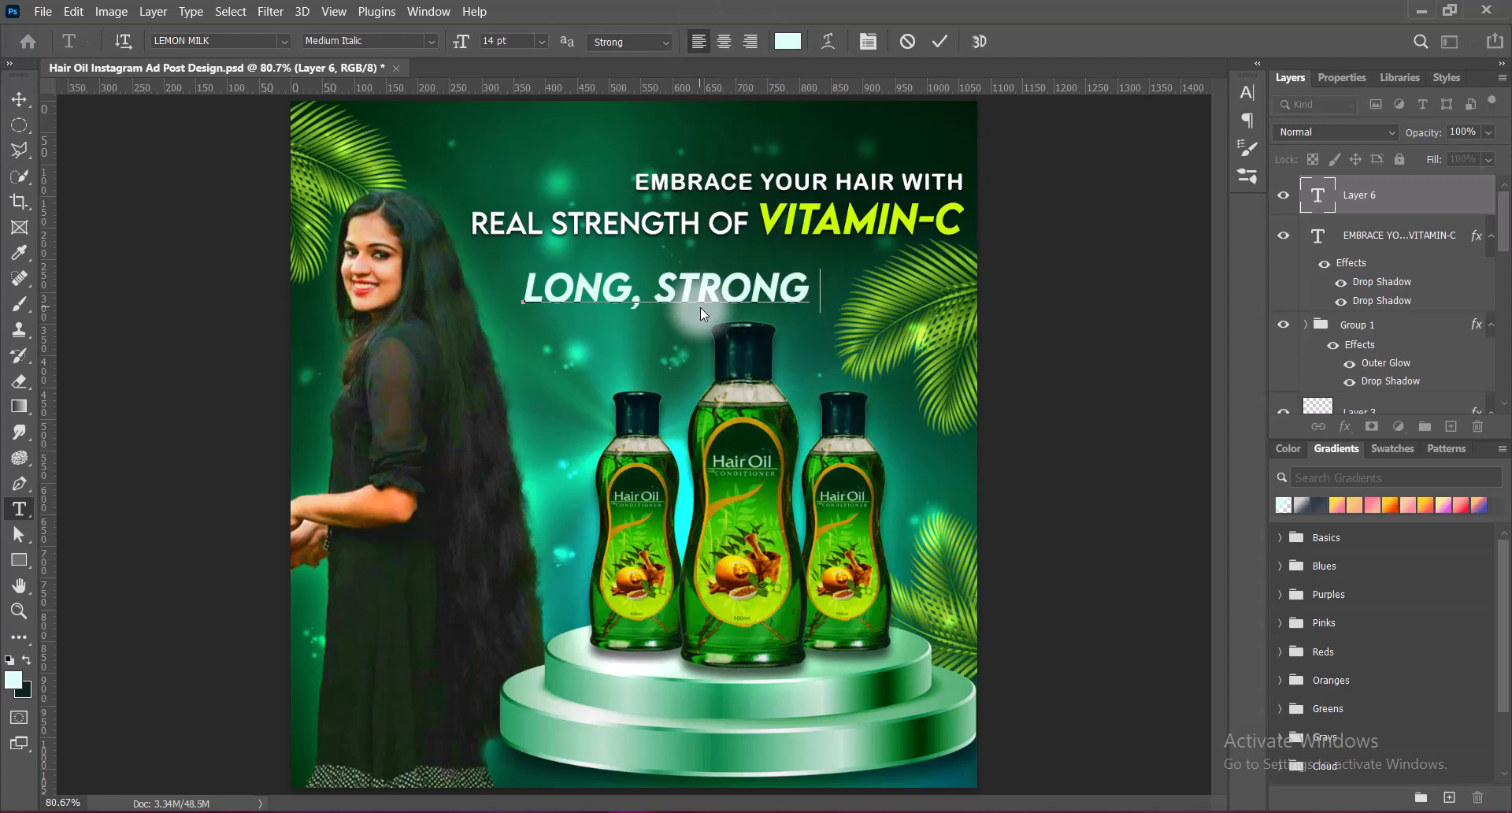
{"action": "type", "text": " &"}
{"action": "key", "text": "Return"}
{"action": "type", "text": "THICK HAIR"}
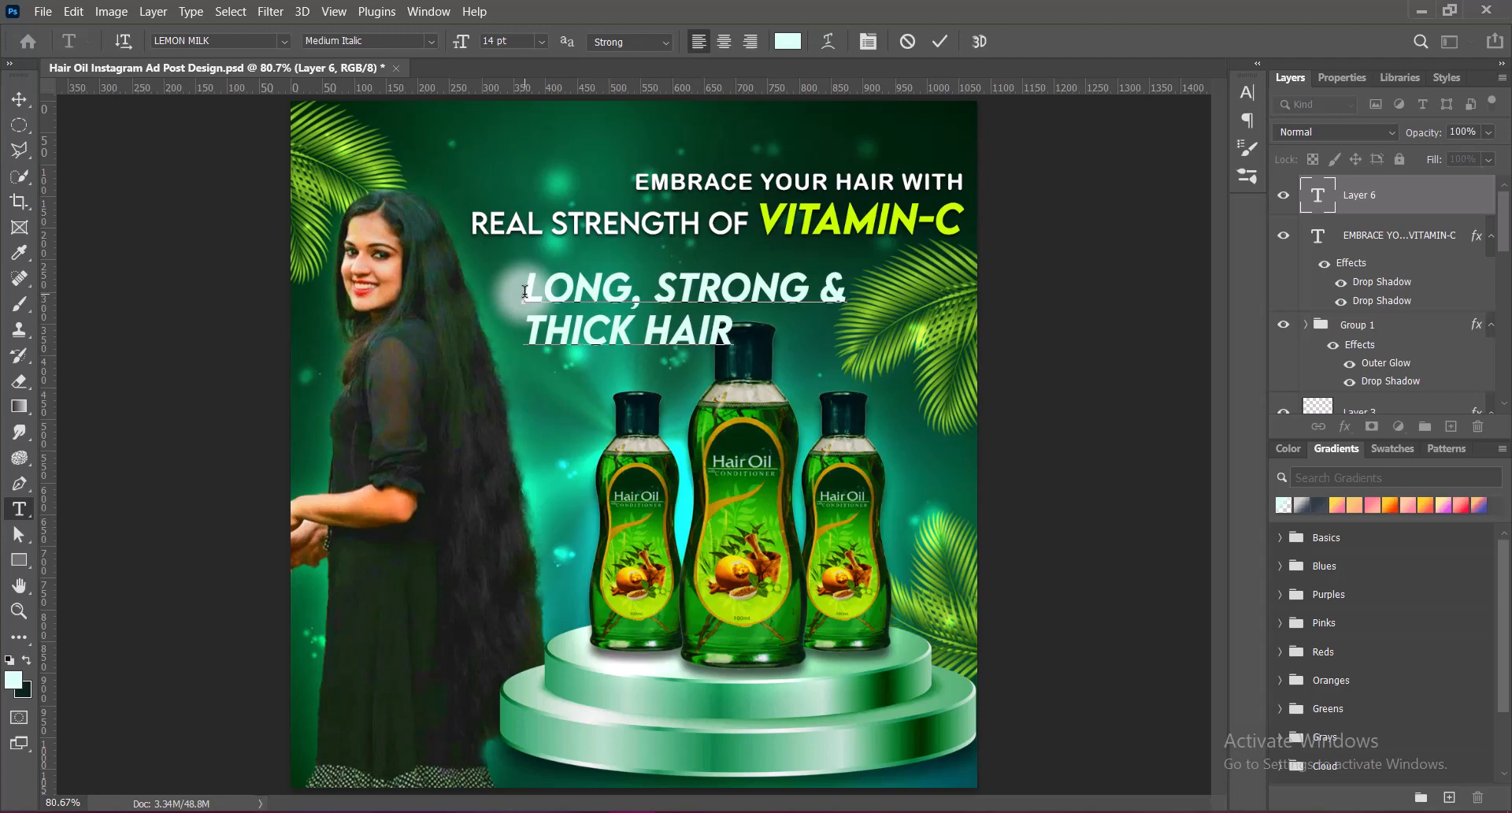
Set "LONG, STRONG" in the Alice Smile font with Smooth anti-aliasing.
{"action": "left_click_drag", "start_coordinate": [523, 286], "coordinate": [807, 299]}
{"action": "left_click", "coordinate": [284, 41]}
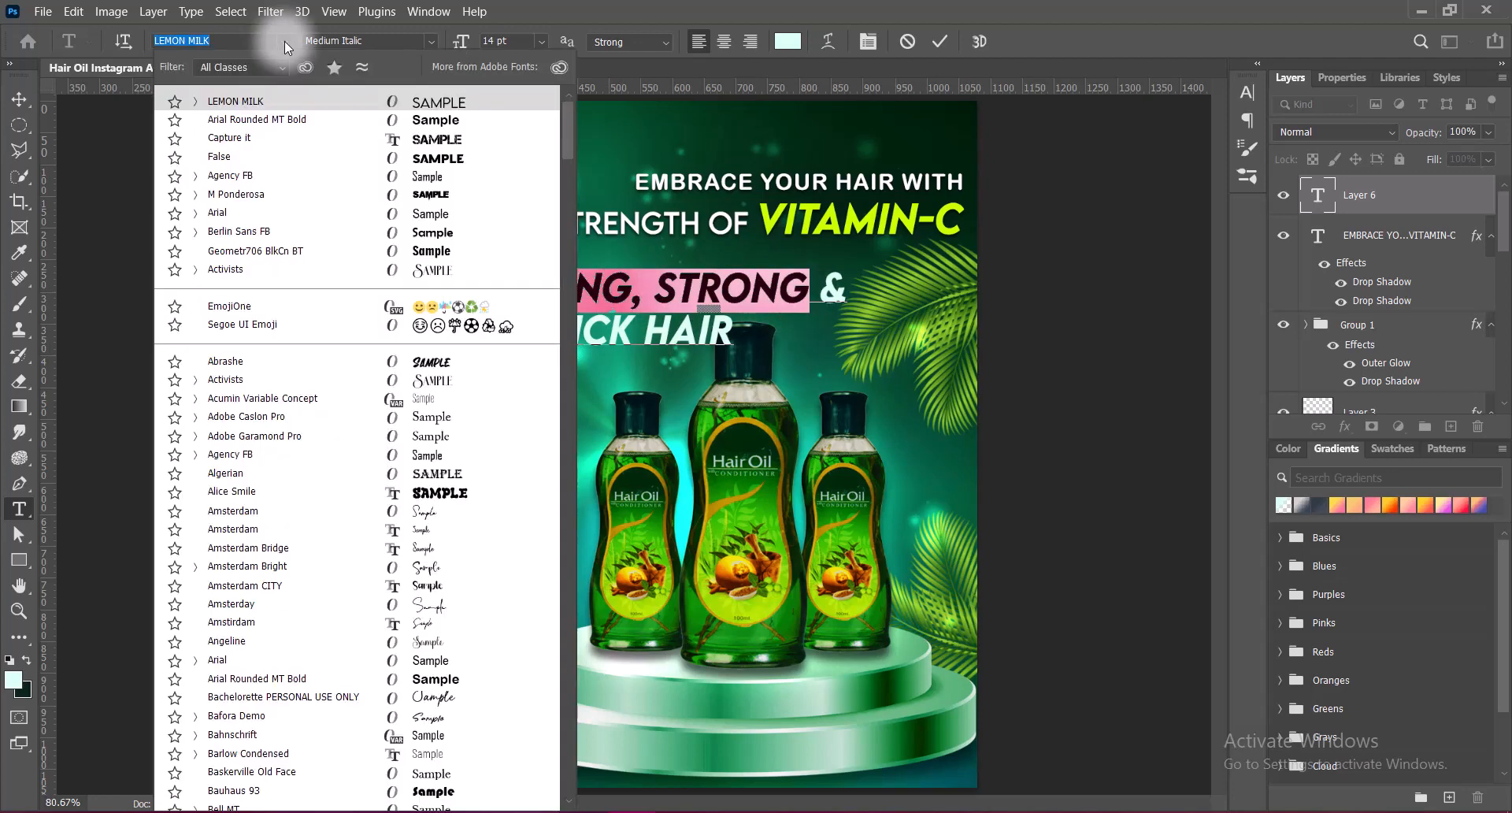
{"action": "left_click", "coordinate": [425, 492]}
{"action": "left_click", "coordinate": [630, 42]}
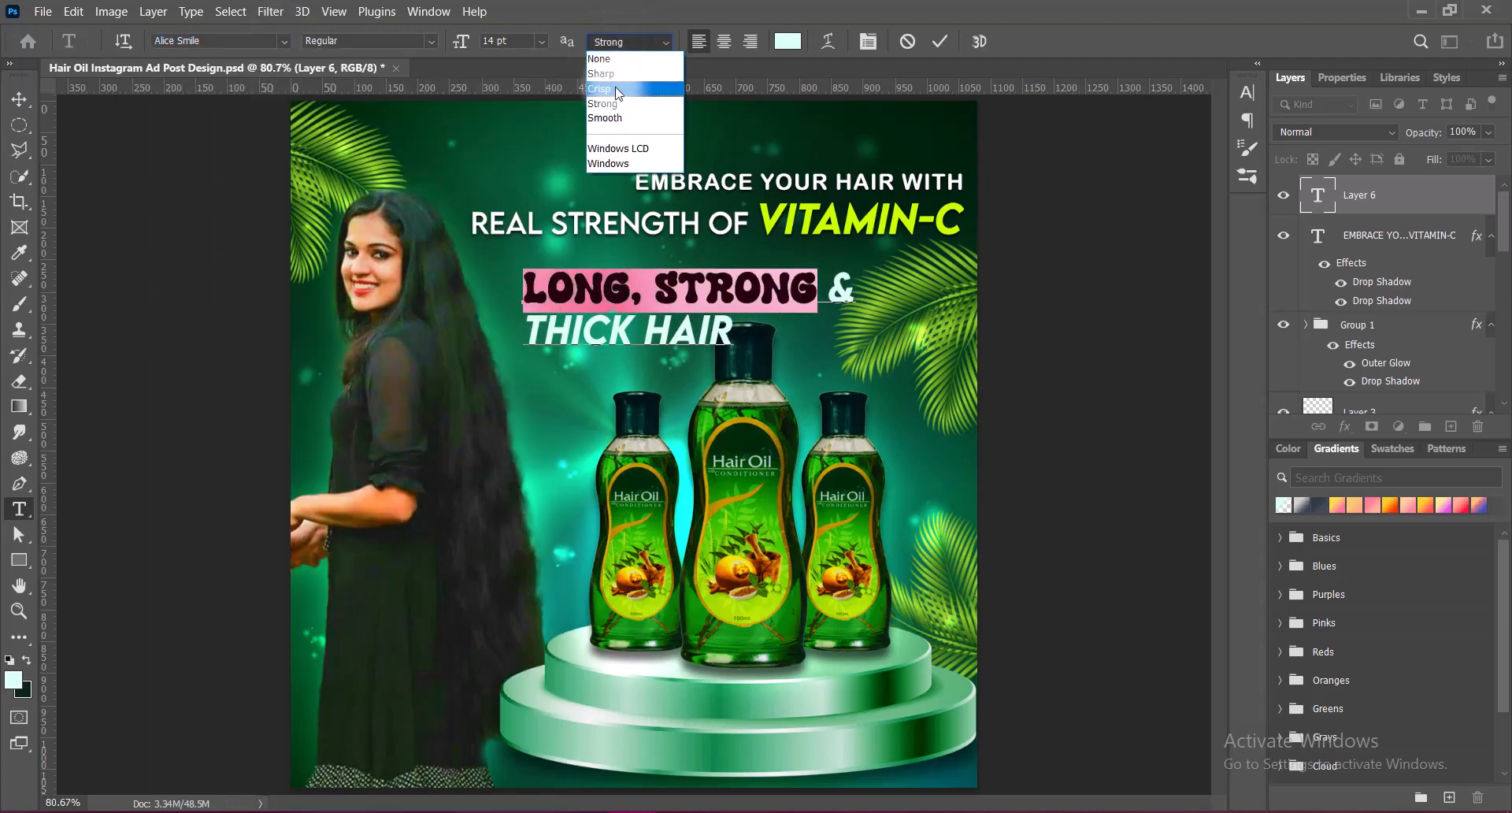
{"action": "left_click", "coordinate": [611, 116]}
Set "& THICK HAIR" to the Medium style of LEMON MILK.
{"action": "left_click_drag", "start_coordinate": [827, 290], "coordinate": [734, 334]}
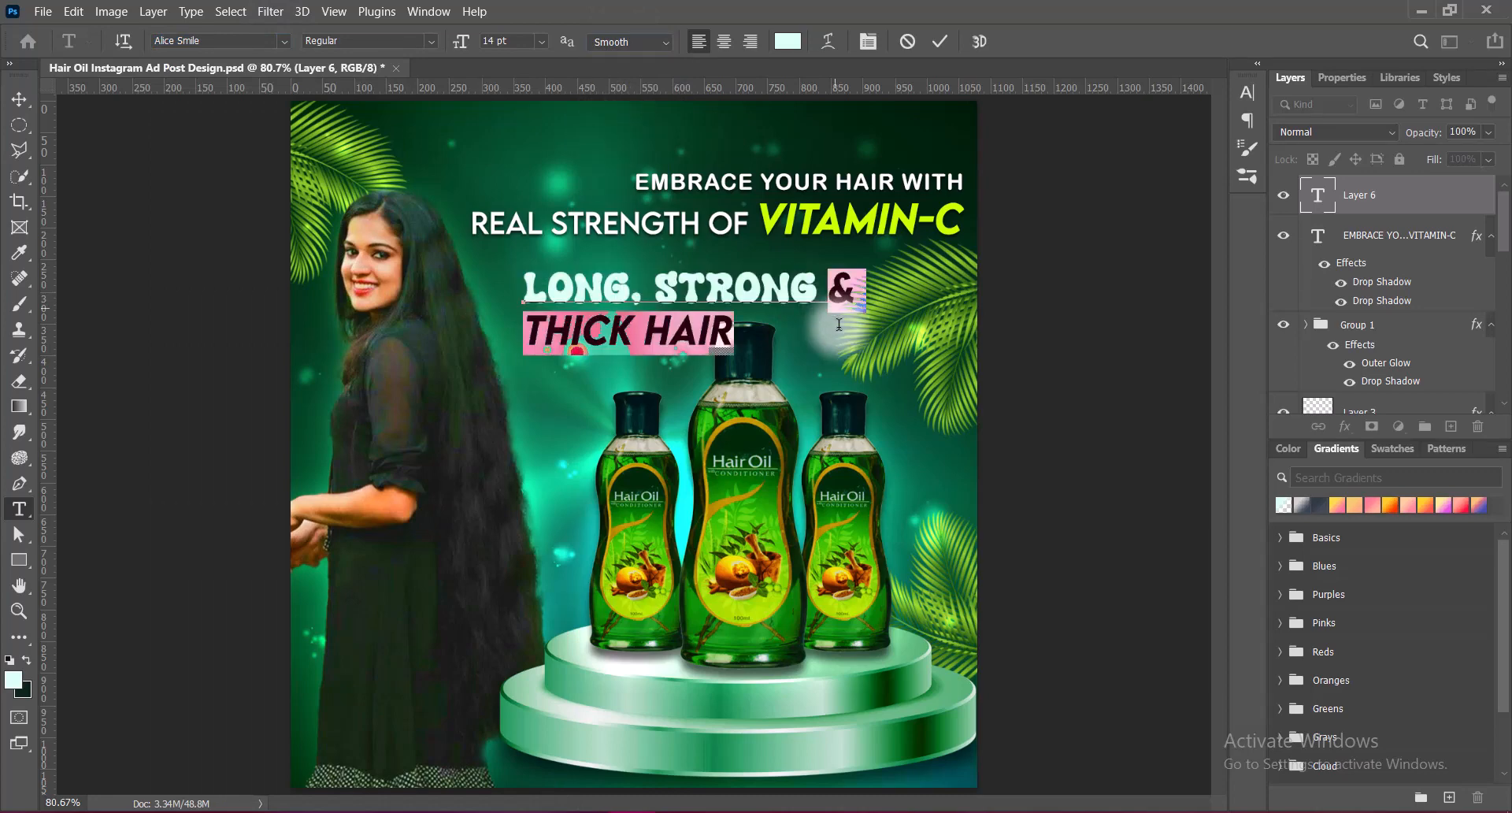
{"action": "left_click", "coordinate": [431, 41]}
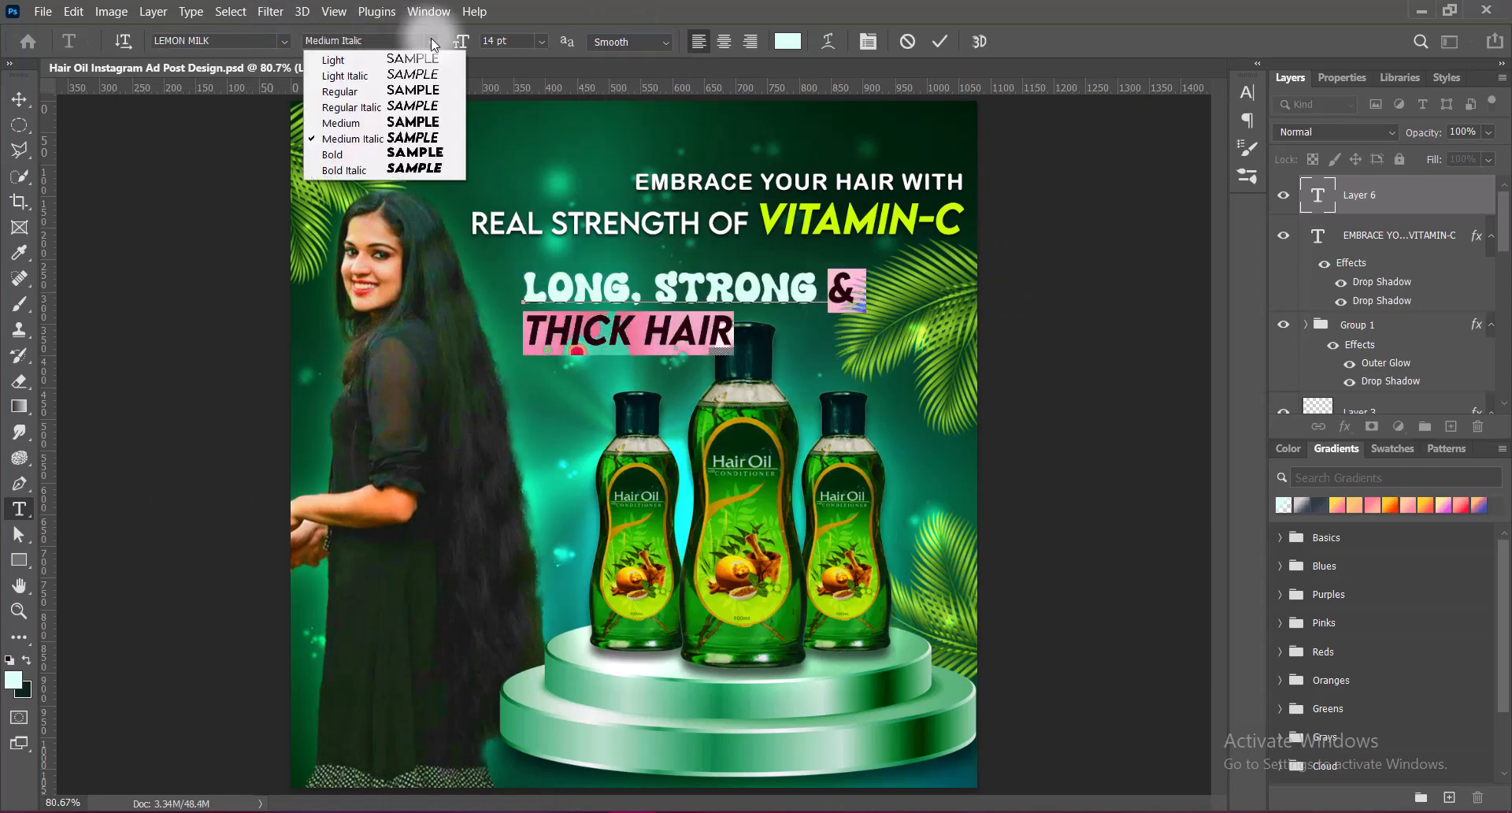
{"action": "left_click", "coordinate": [416, 122]}
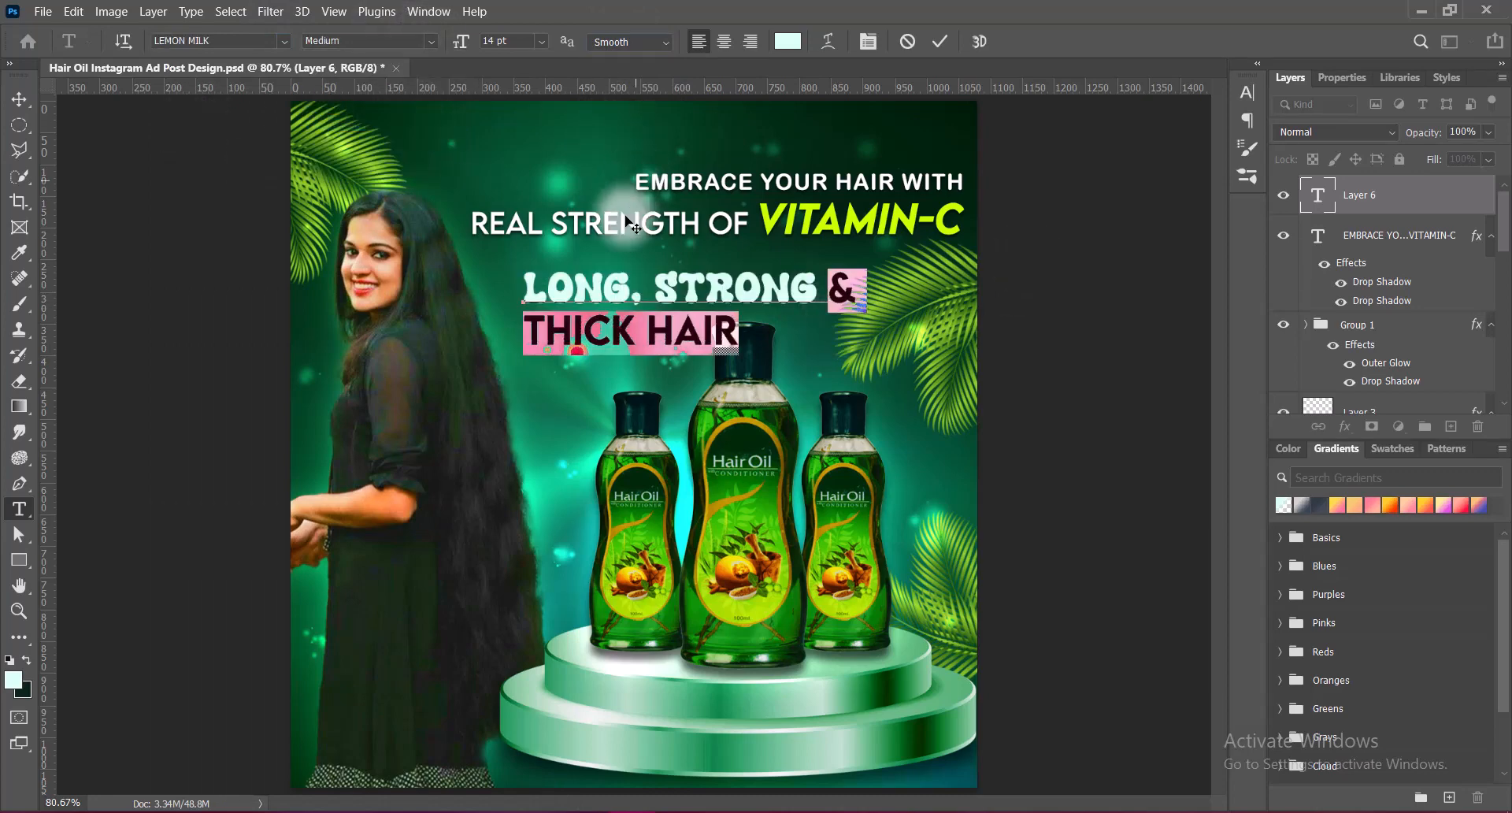
Recolour "LONG, STRONG" lime caff00, sampled from "VITAMIN-C".
{"action": "left_click_drag", "start_coordinate": [523, 287], "coordinate": [819, 291]}
{"action": "left_click", "coordinate": [788, 41]}
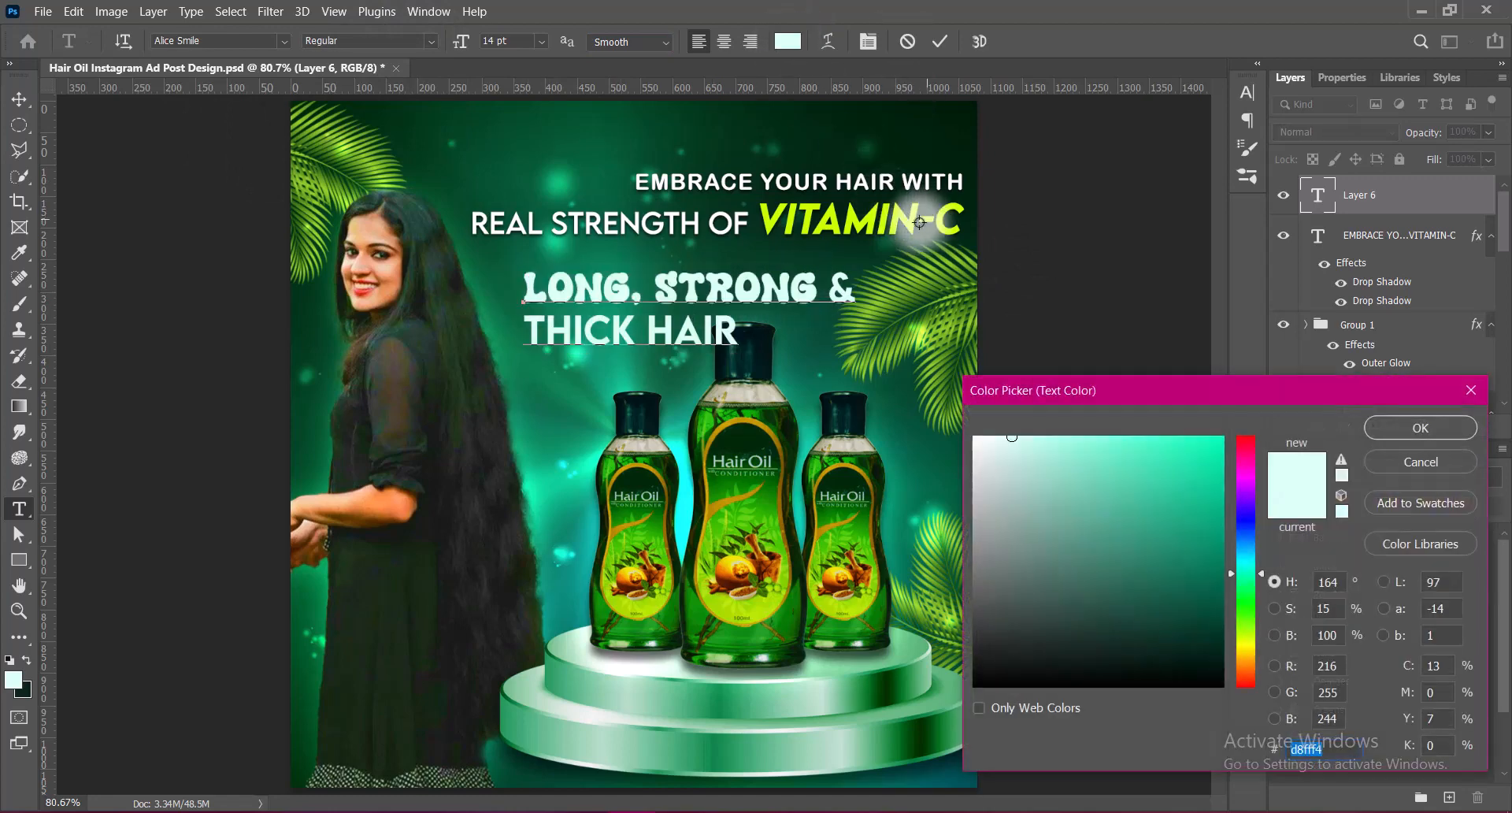
{"action": "left_click", "coordinate": [911, 224]}
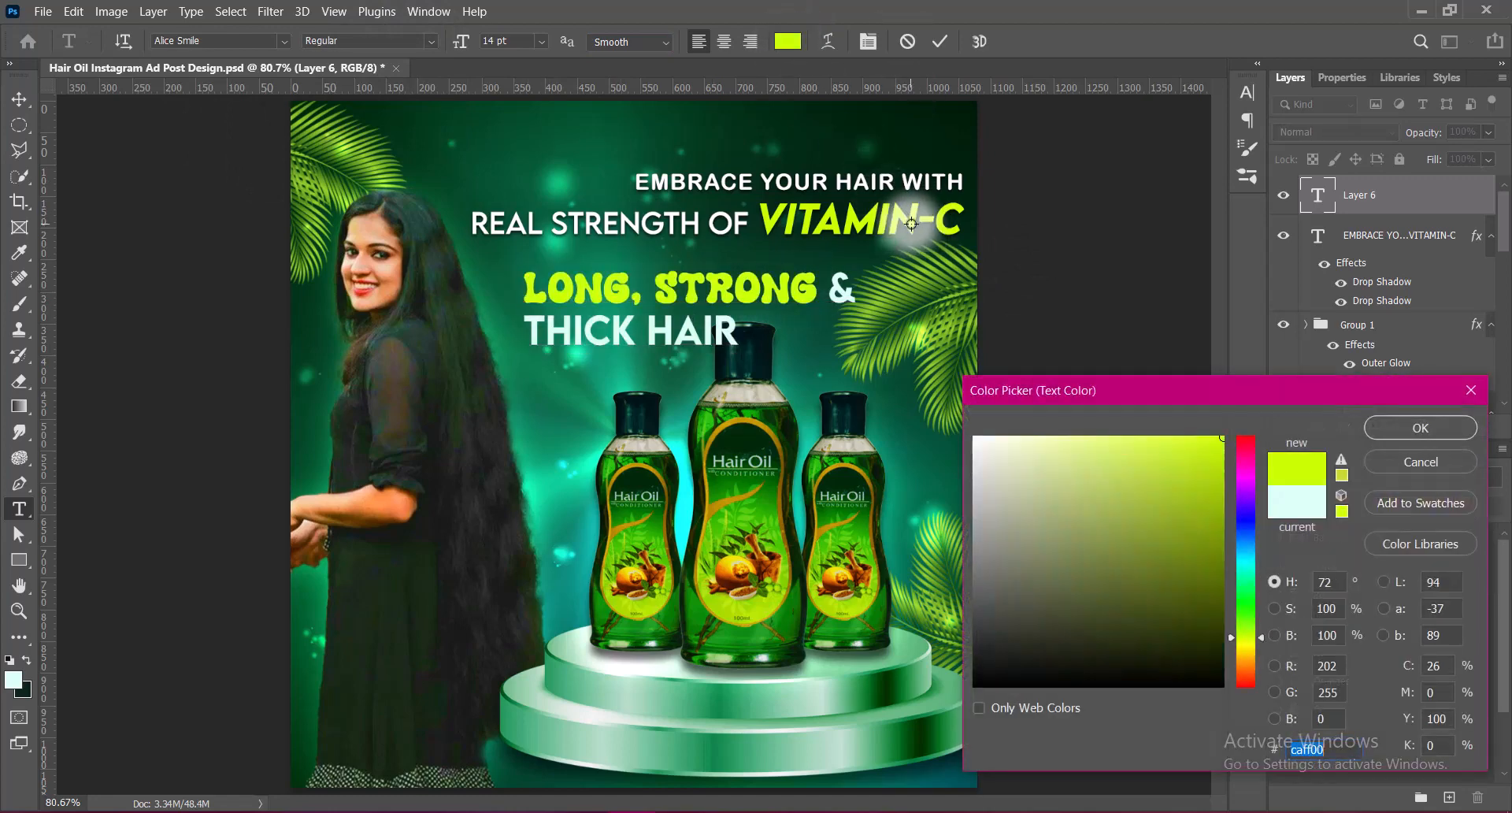
{"action": "left_click", "coordinate": [1434, 437]}
Confirm pale mint d8fff4 as the text colour of "& THICK HAIR".
{"action": "left_click_drag", "start_coordinate": [822, 289], "coordinate": [740, 331]}
{"action": "left_click", "coordinate": [788, 41]}
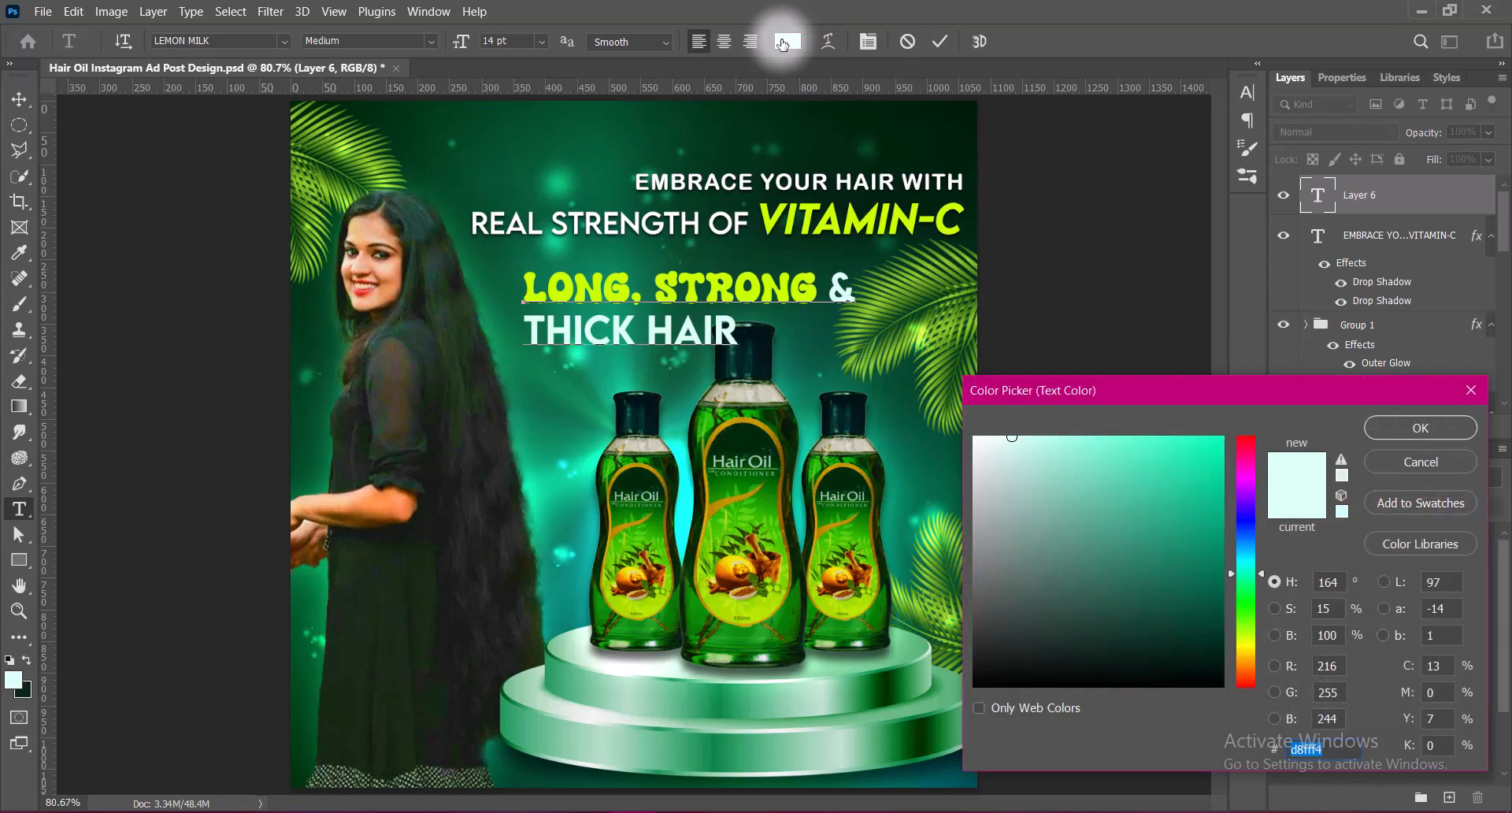
{"action": "left_click", "coordinate": [1410, 428]}
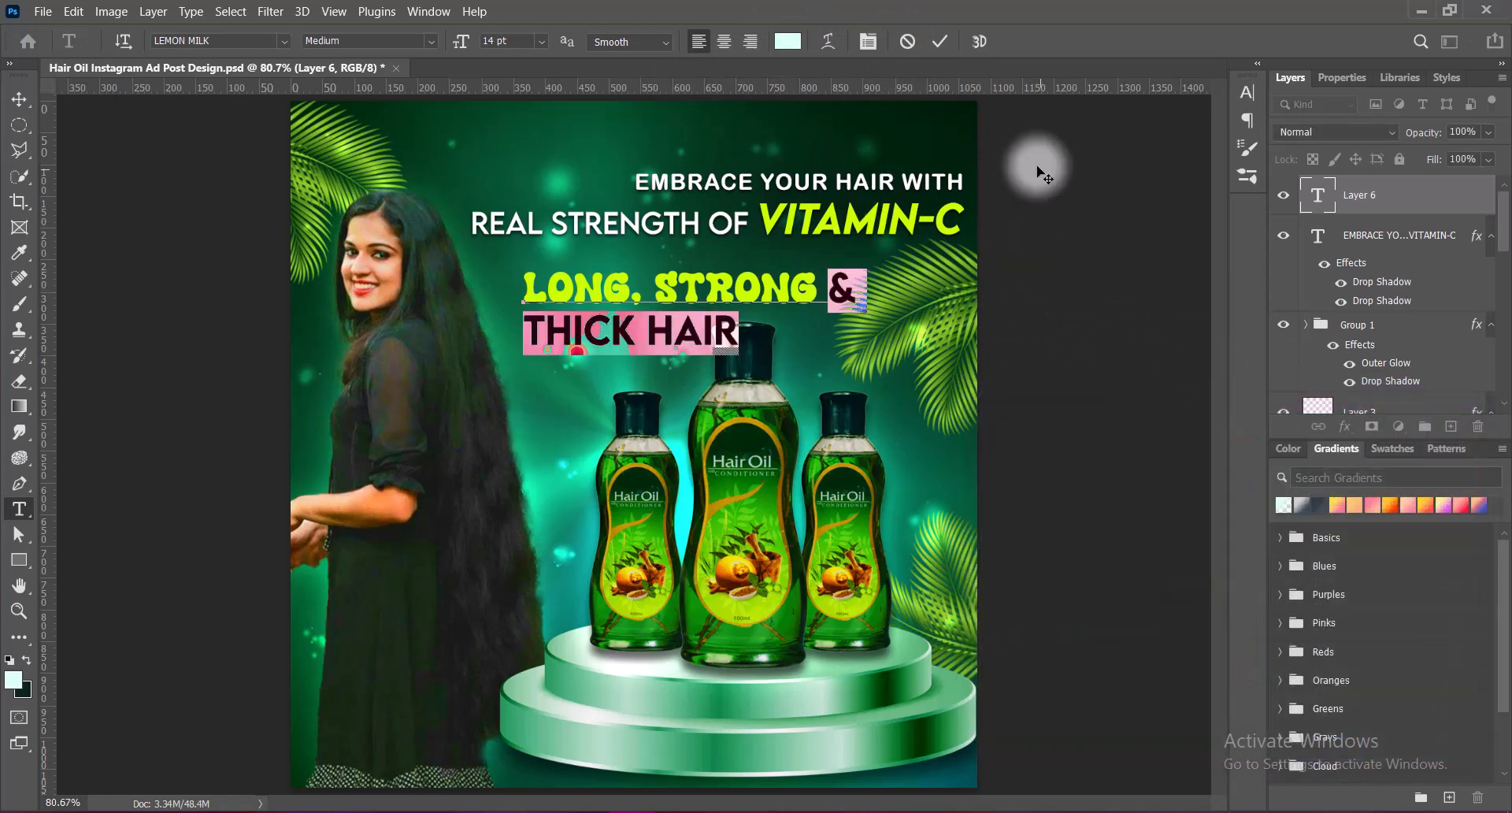
Commit the tagline text and move "LONG, STRONG & THICK HAIR" up and left, beneath the headline.
{"action": "left_click", "coordinate": [939, 46]}
{"action": "key", "text": "v"}
{"action": "left_click_drag", "start_coordinate": [789, 299], "coordinate": [766, 290]}
{"action": "right_click", "coordinate": [765, 289]}
{"action": "left_click", "coordinate": [762, 284]}
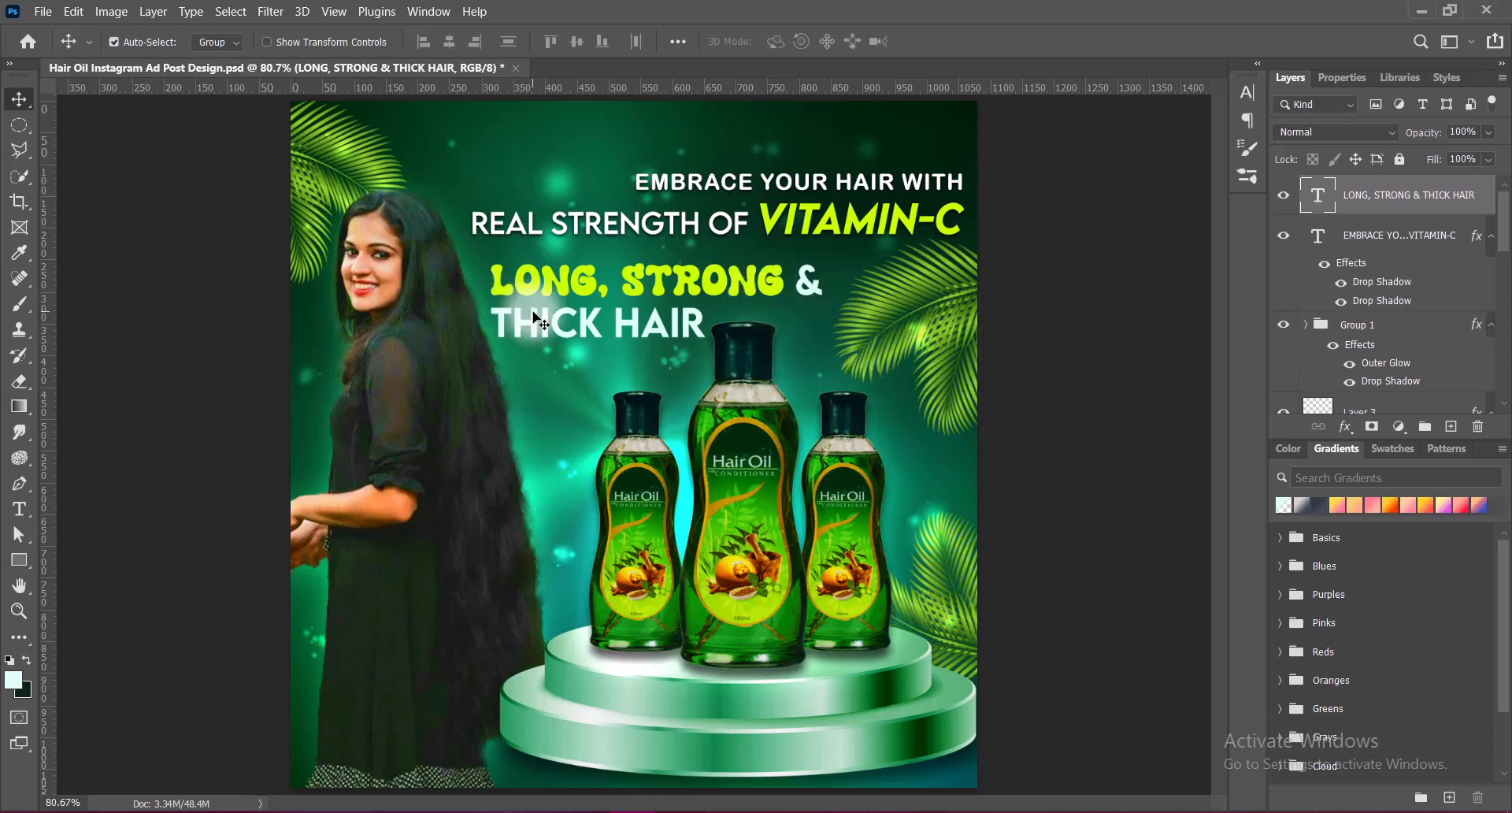
Set "THICK HAIR" in the tagline to the Bold style of LEMON MILK.
{"action": "double_click", "coordinate": [690, 324]}
{"action": "left_click_drag", "start_coordinate": [493, 325], "coordinate": [690, 326]}
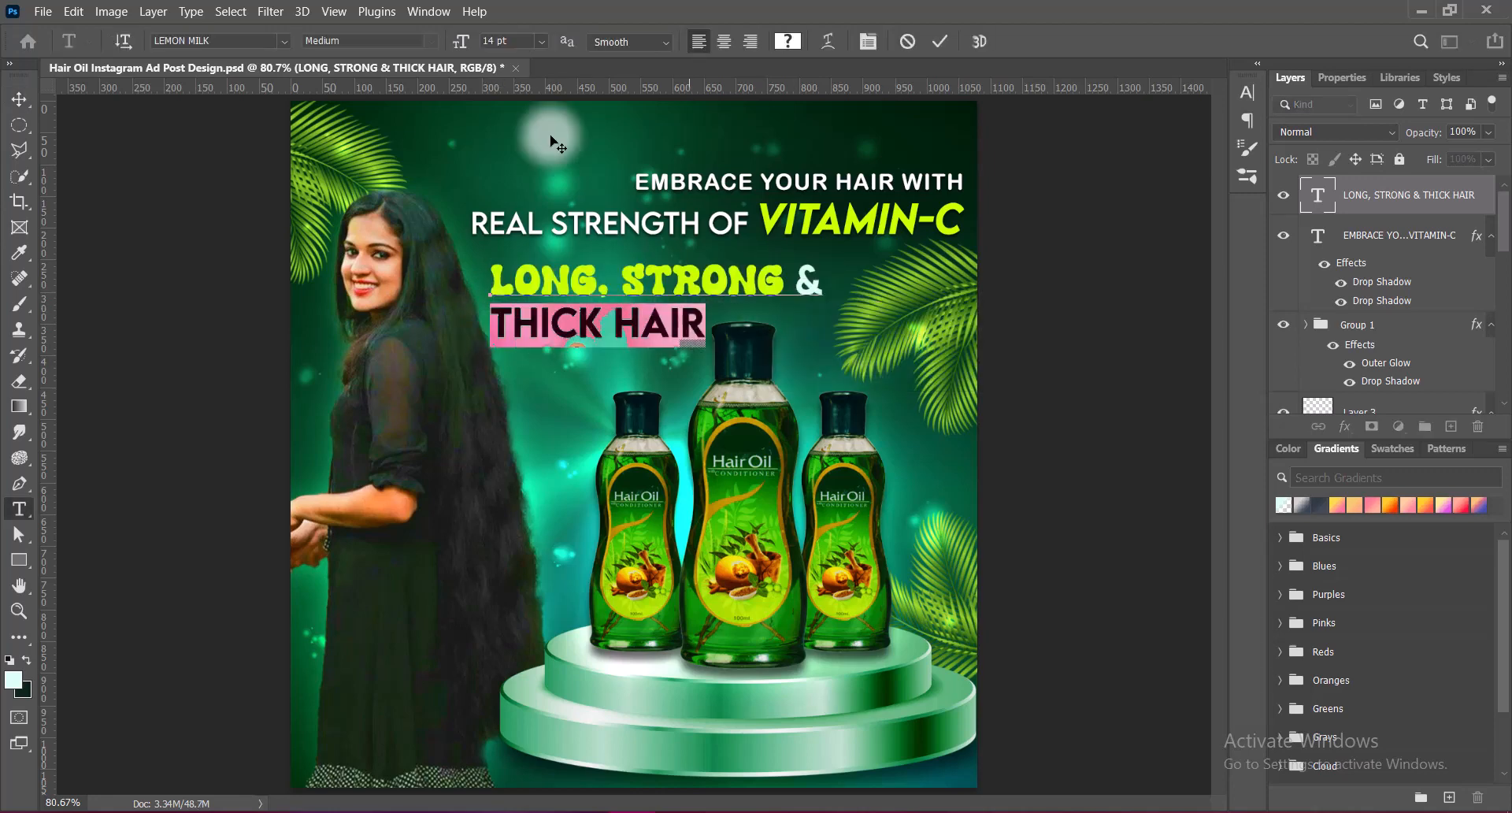
{"action": "left_click", "coordinate": [431, 41]}
{"action": "left_click", "coordinate": [423, 148]}
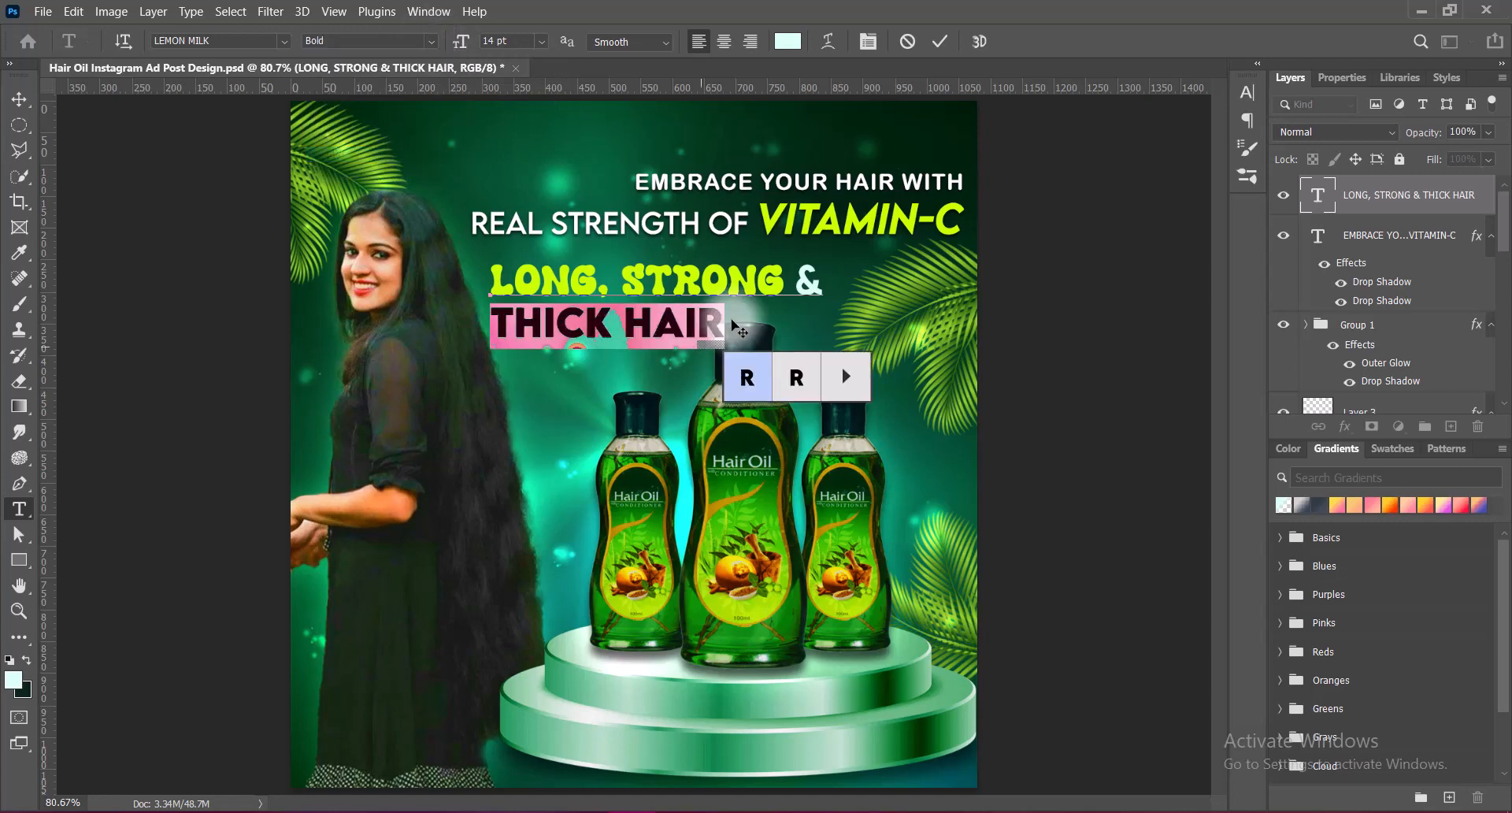
Set the "LONG, STRONG &" line to 11 pt and shift the tagline slightly up and left.
{"action": "left_click_drag", "start_coordinate": [492, 281], "coordinate": [823, 282]}
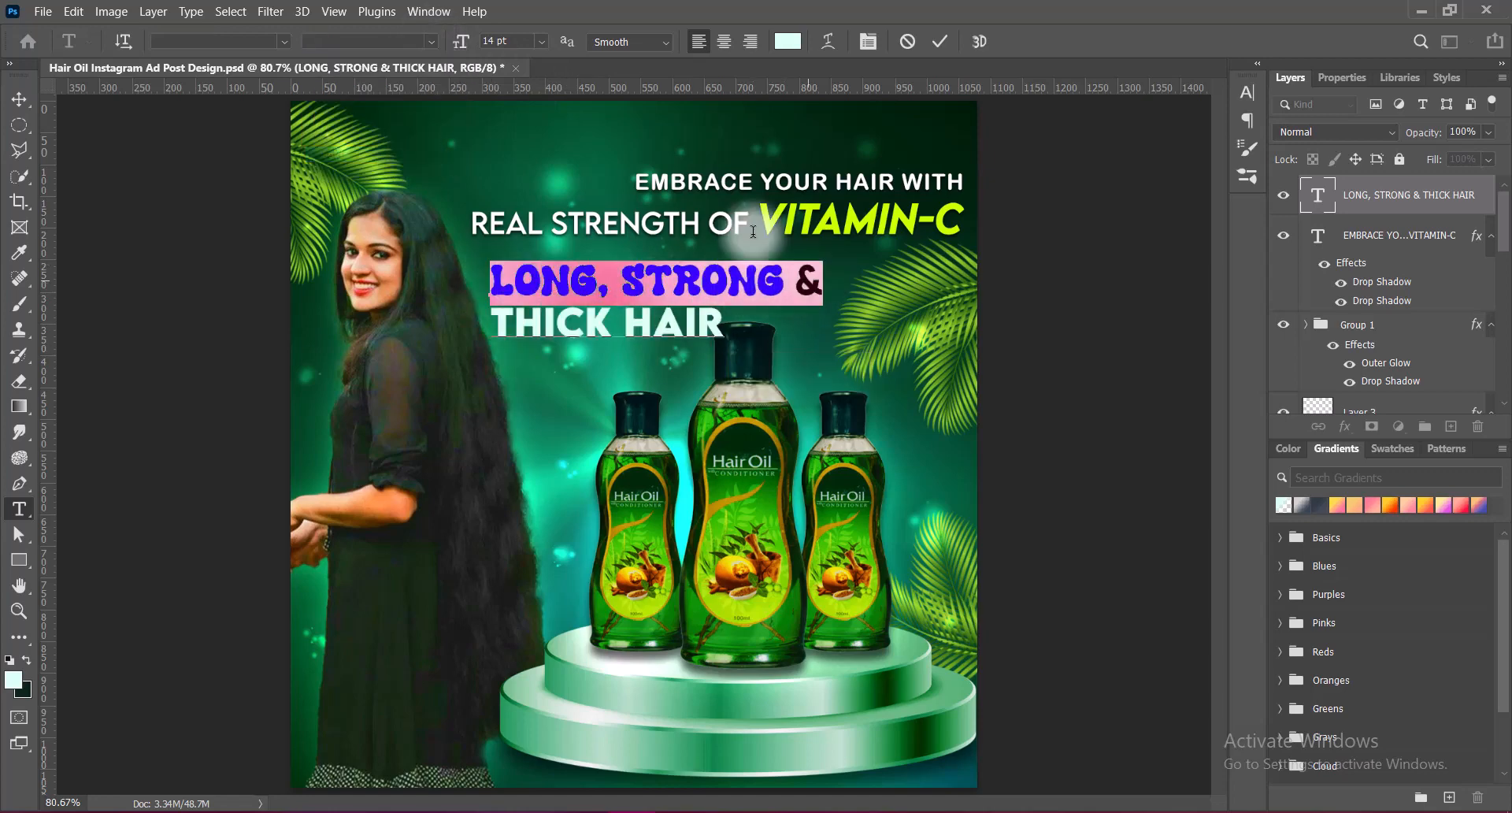
{"action": "left_click", "coordinate": [541, 41]}
{"action": "left_click", "coordinate": [527, 121]}
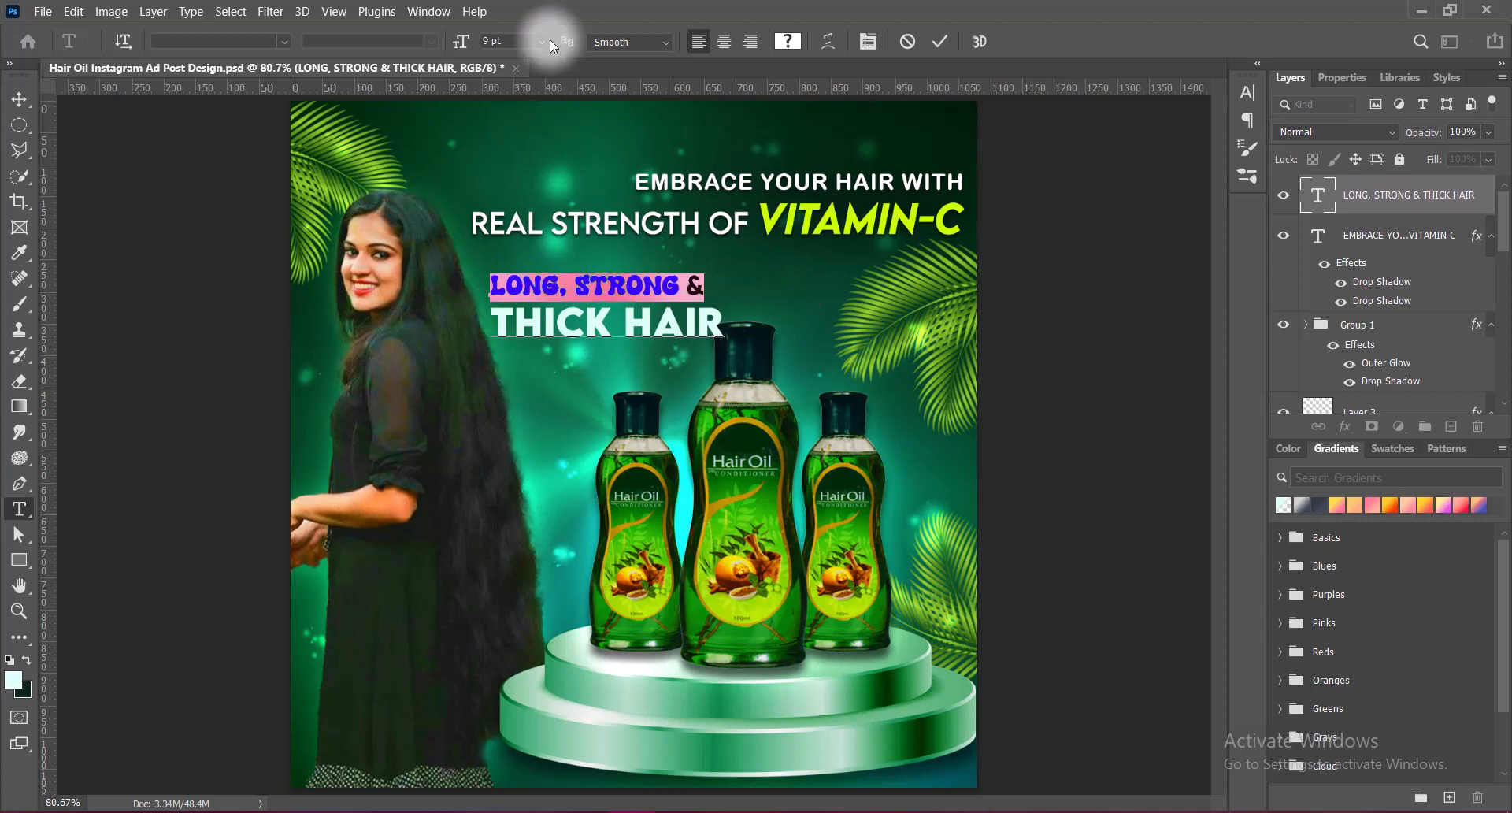
{"action": "left_click", "coordinate": [541, 41]}
{"action": "left_click", "coordinate": [527, 140]}
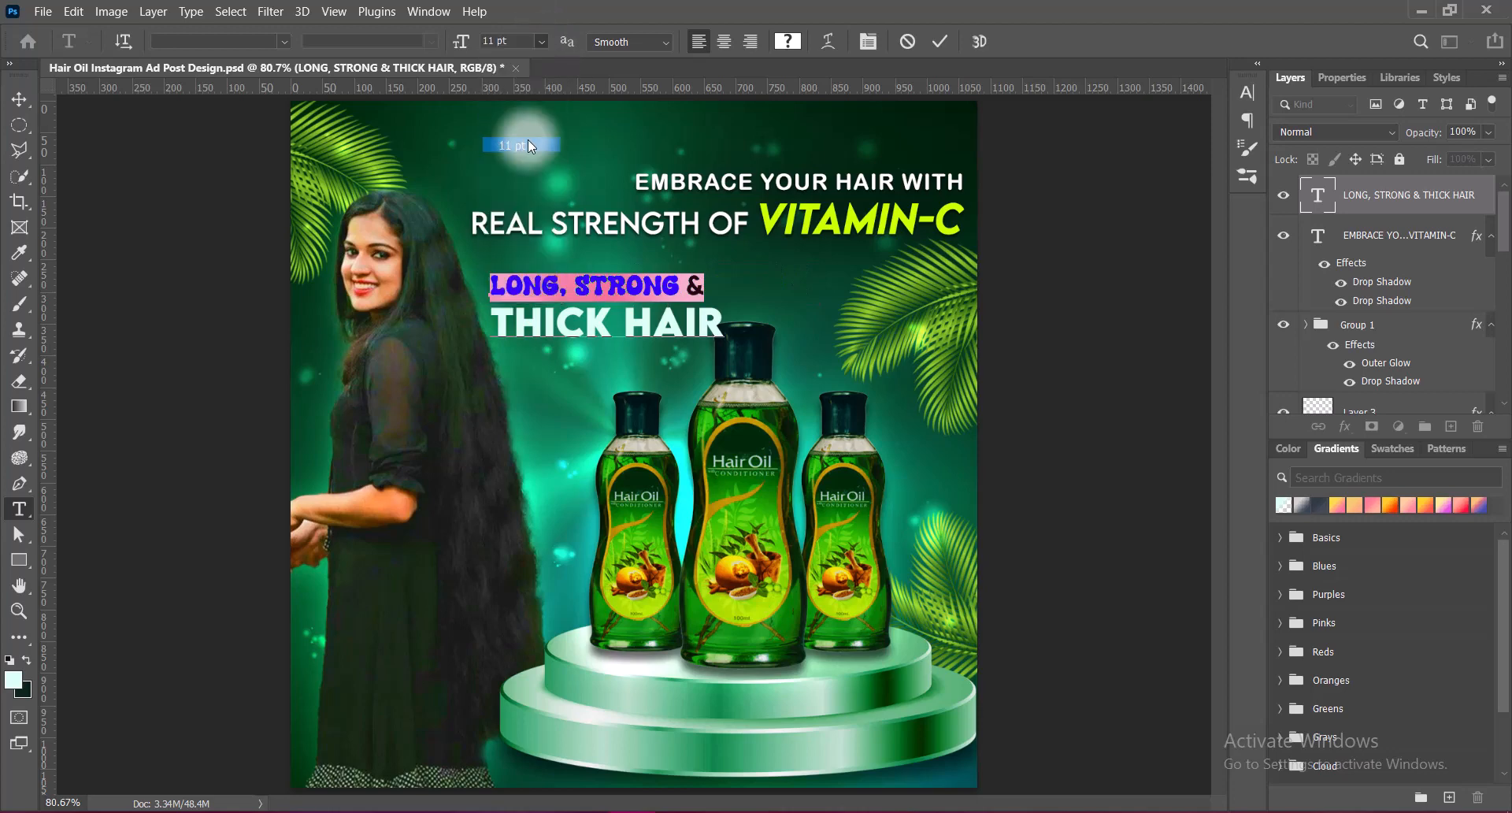
{"action": "left_click", "coordinate": [939, 41]}
{"action": "key", "text": "v"}
{"action": "left_click_drag", "start_coordinate": [704, 328], "coordinate": [697, 318]}
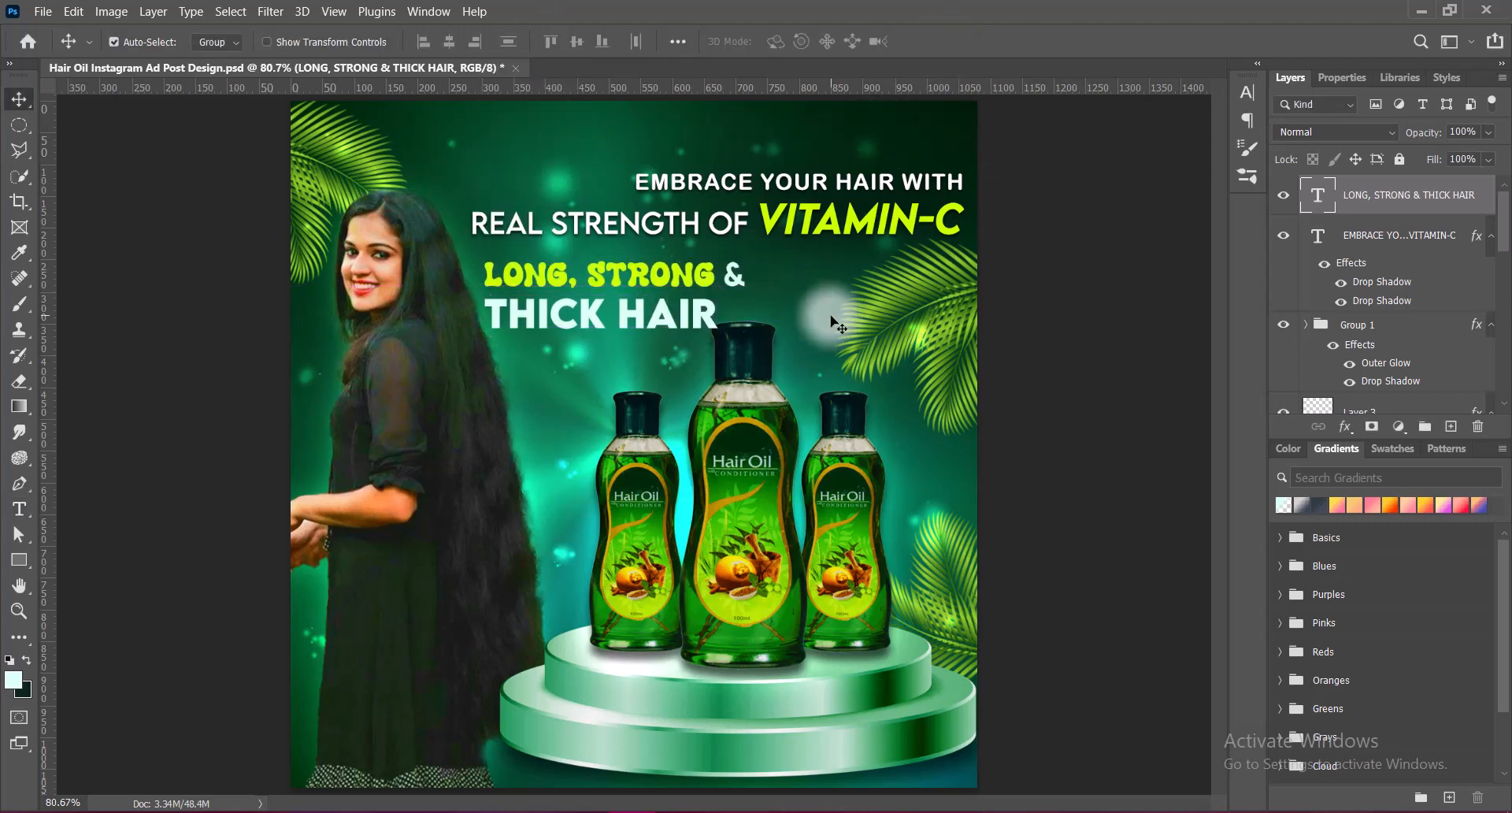
Set the letter tracking of "THICK HAIR" to 100.
{"action": "double_click", "coordinate": [704, 323]}
{"action": "left_click_drag", "start_coordinate": [489, 315], "coordinate": [798, 317]}
{"action": "left_click", "coordinate": [1246, 92]}
{"action": "left_click", "coordinate": [1214, 151]}
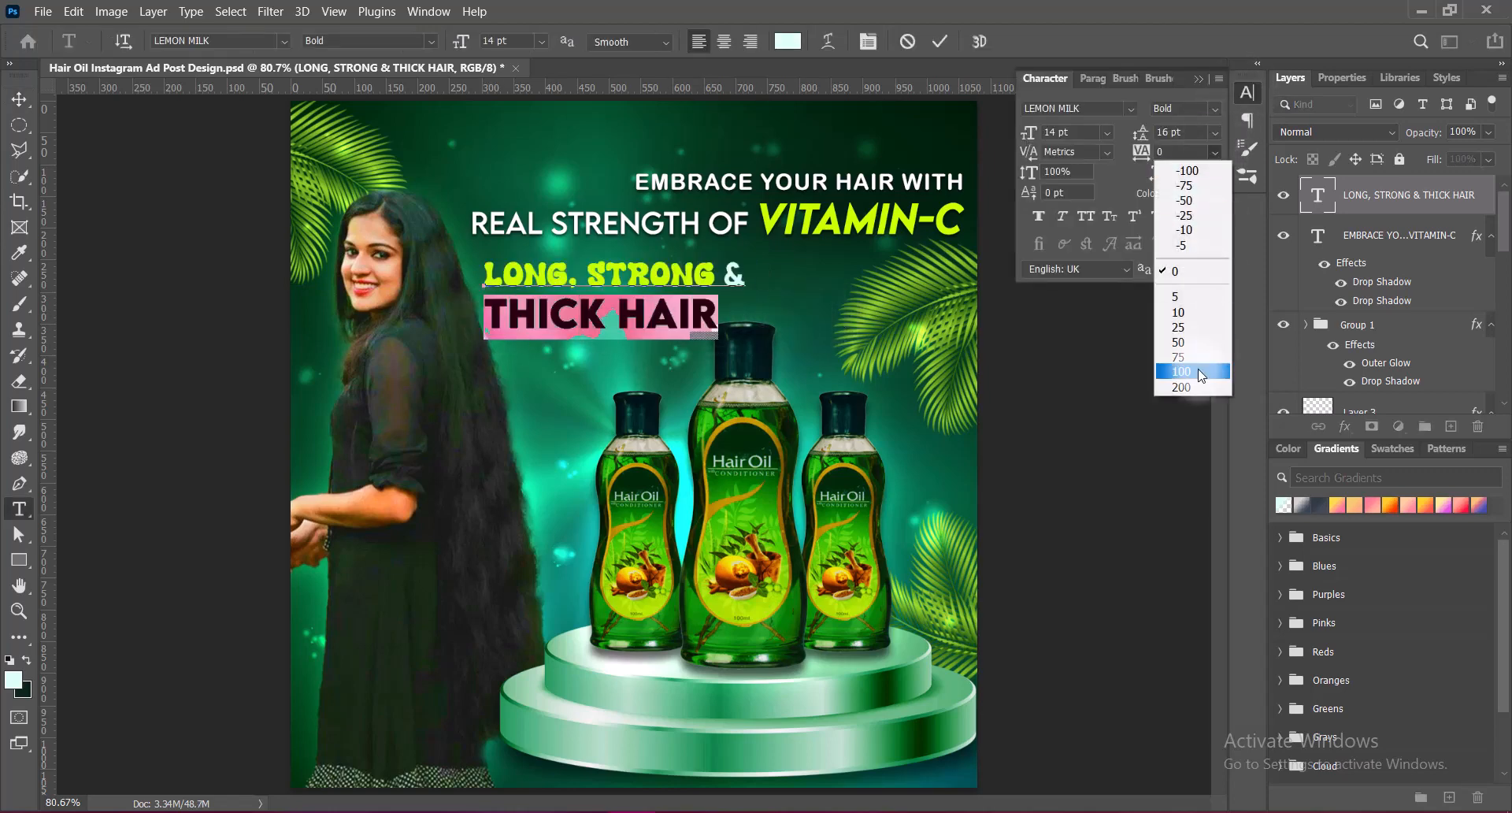
{"action": "left_click", "coordinate": [1199, 371]}
{"action": "left_click", "coordinate": [1197, 76]}
{"action": "left_click", "coordinate": [938, 41]}
{"action": "key", "text": "v"}
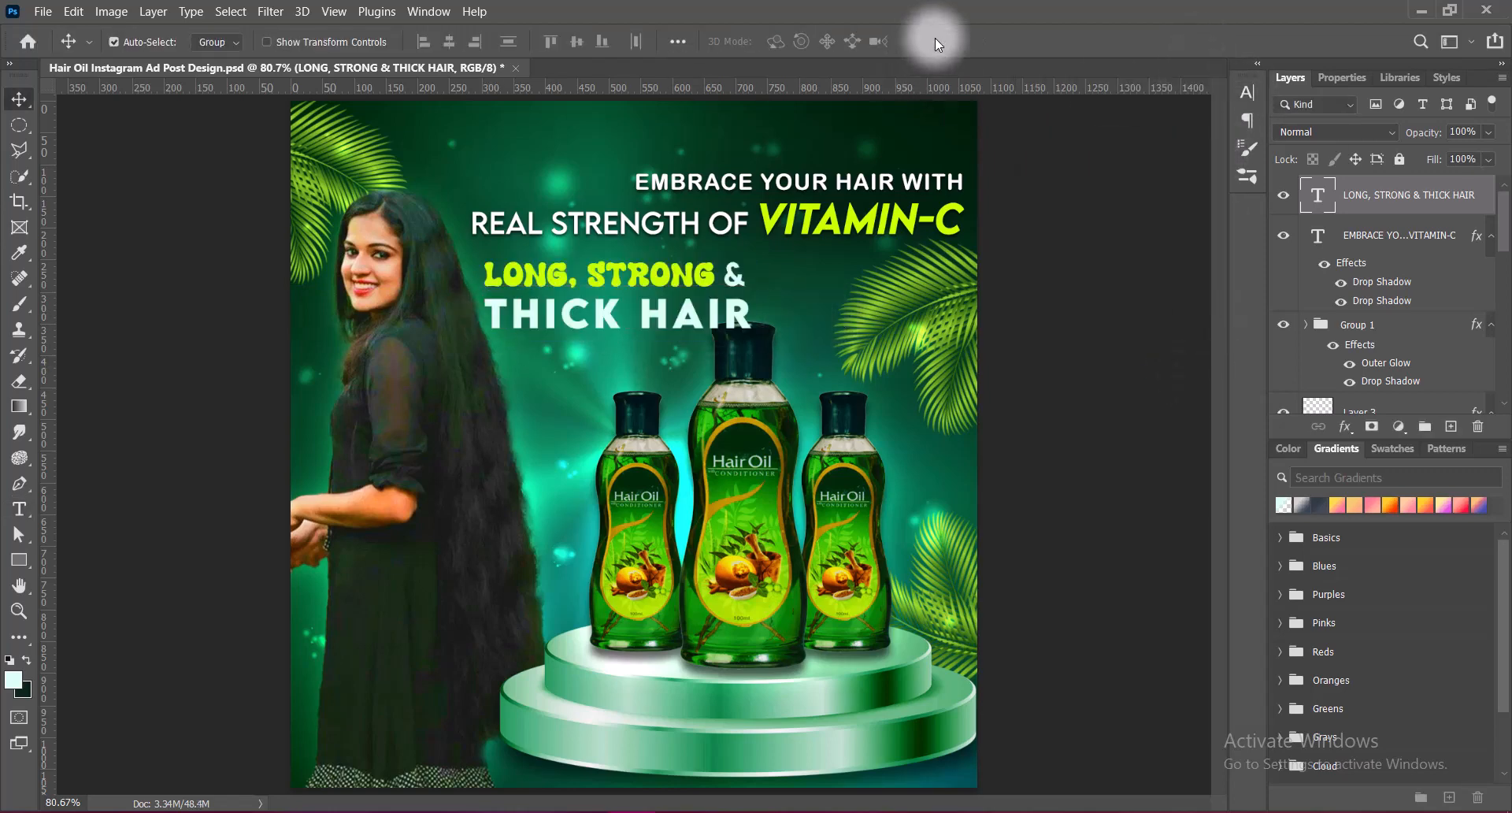
Move the tagline layer below Group 1 so it sits behind the bottles, and scale it to about 404 × 119 px.
{"action": "left_click", "coordinate": [1356, 197]}
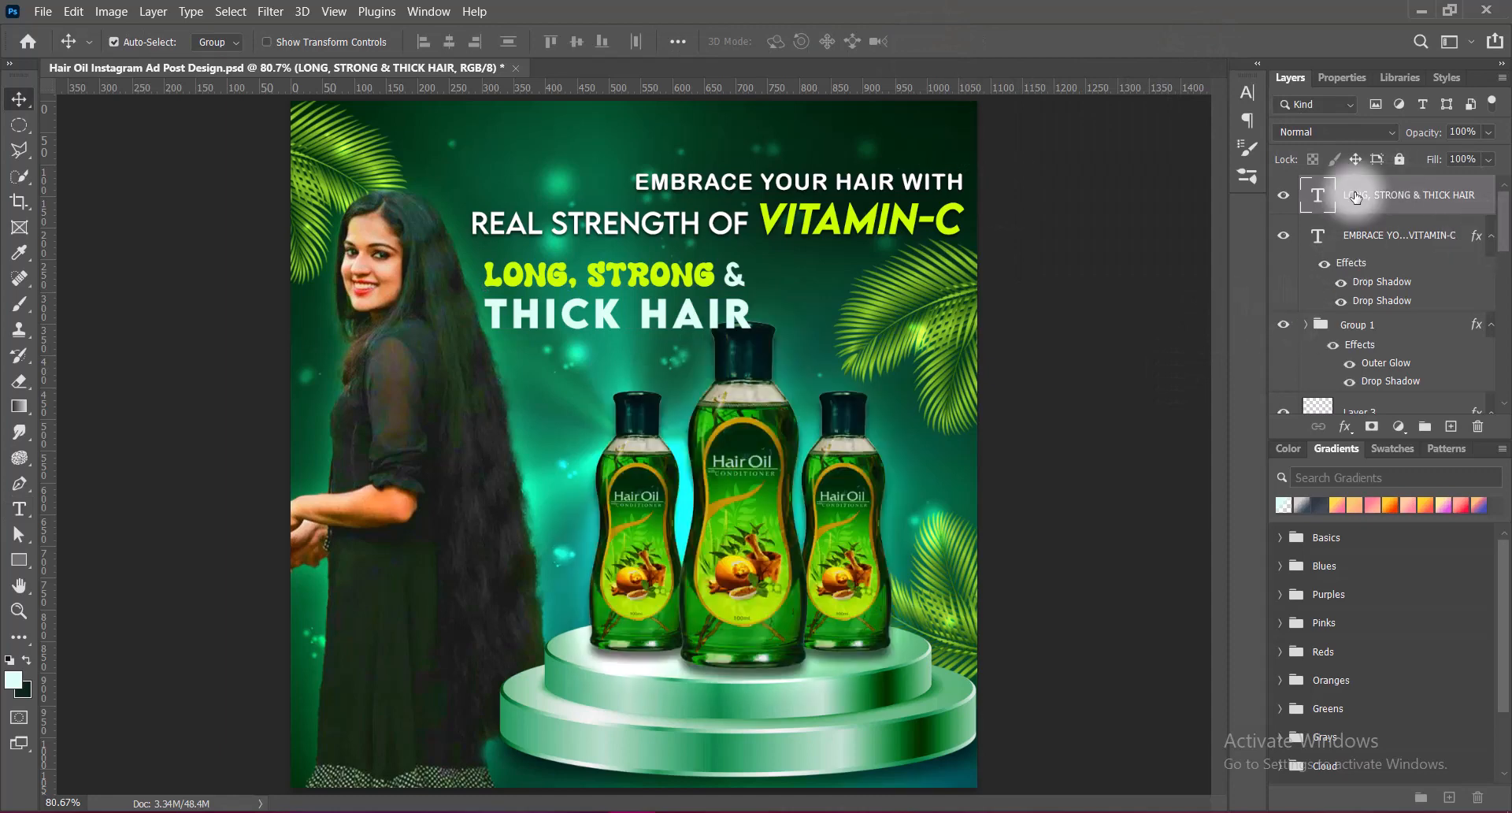
{"action": "left_click_drag", "start_coordinate": [1356, 197], "coordinate": [1344, 393]}
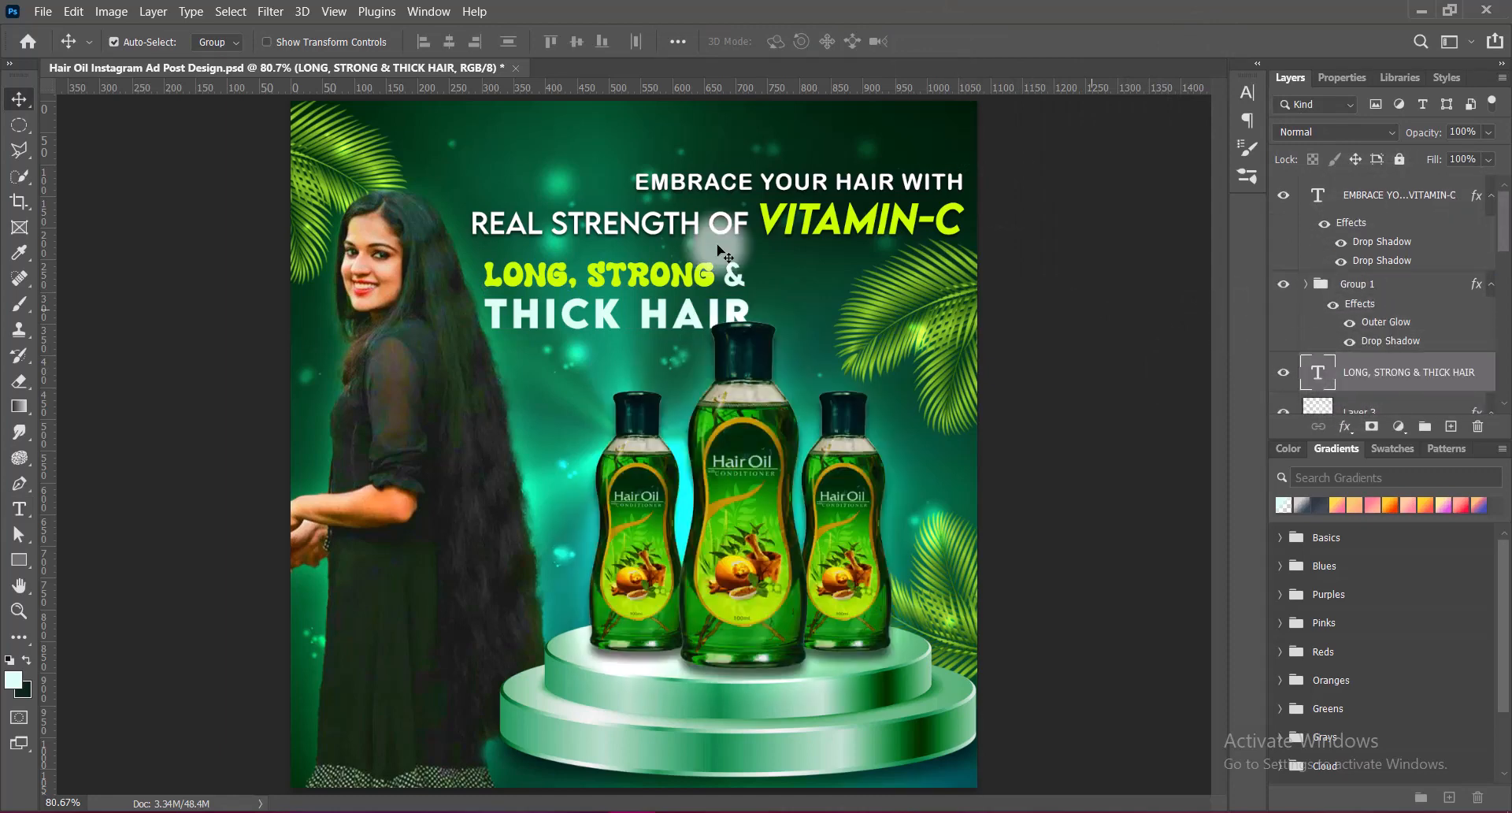
{"action": "key", "text": "ctrl+t"}
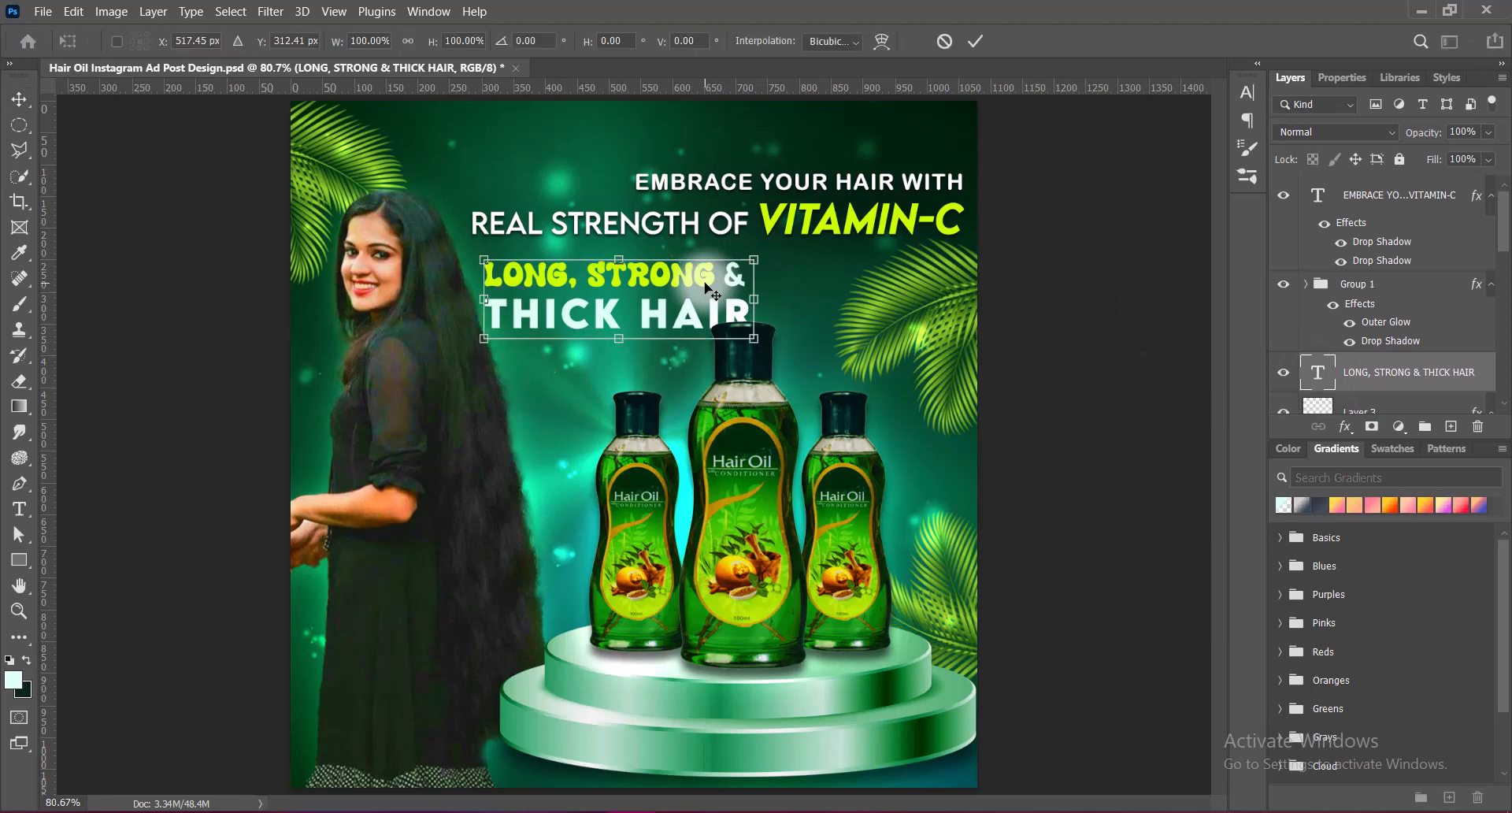
{"action": "left_click_drag", "start_coordinate": [754, 338], "coordinate": [740, 331]}
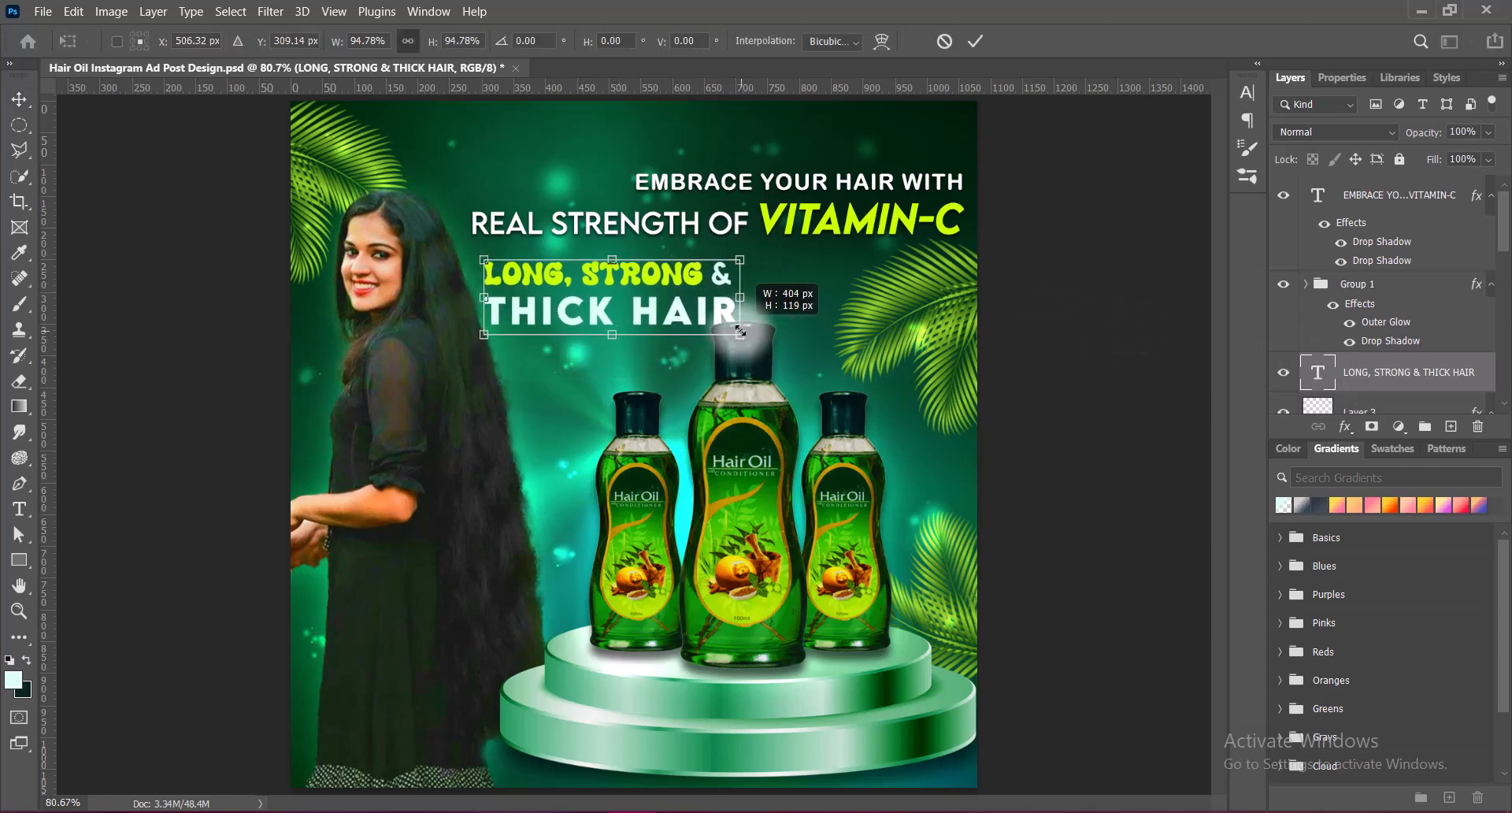
{"action": "key", "text": "Return"}
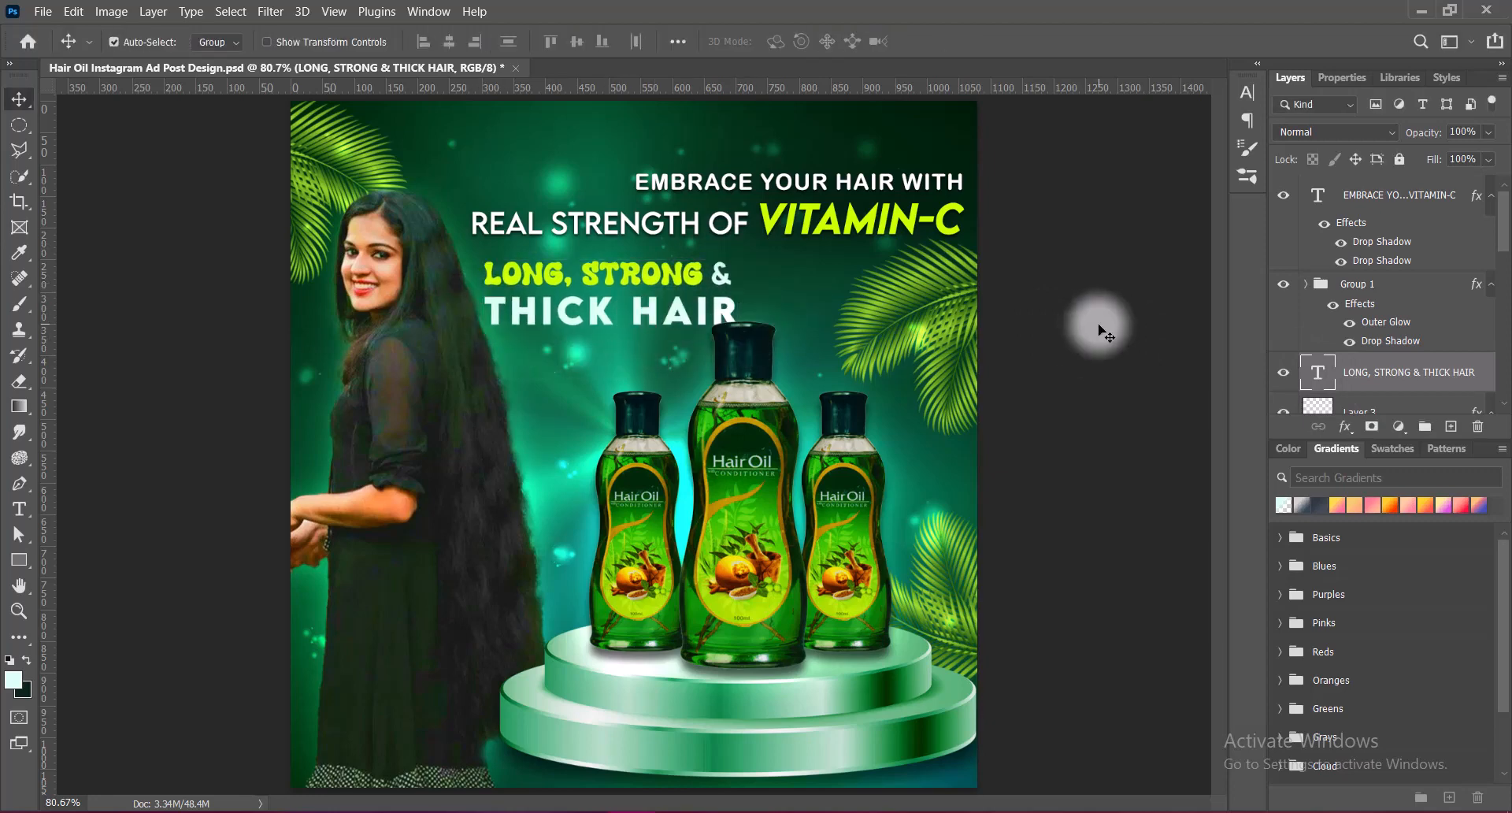
Nudge the tagline about 12 px to the right and slightly up.
{"action": "key", "text": "Right"}
{"action": "key", "text": "Right"}
{"action": "key", "text": "Right"}
{"action": "key", "text": "Right"}
{"action": "key", "text": "Right"}
{"action": "key", "text": "Right"}
{"action": "key", "text": "Right"}
{"action": "key", "text": "Right"}
{"action": "key", "text": "Right"}
{"action": "key", "text": "Right"}
{"action": "key", "text": "Right"}
{"action": "key", "text": "Right"}
{"action": "key", "text": "Up"}
{"action": "key", "text": "Up"}
{"action": "key", "text": "Up"}
{"action": "key", "text": "Up"}
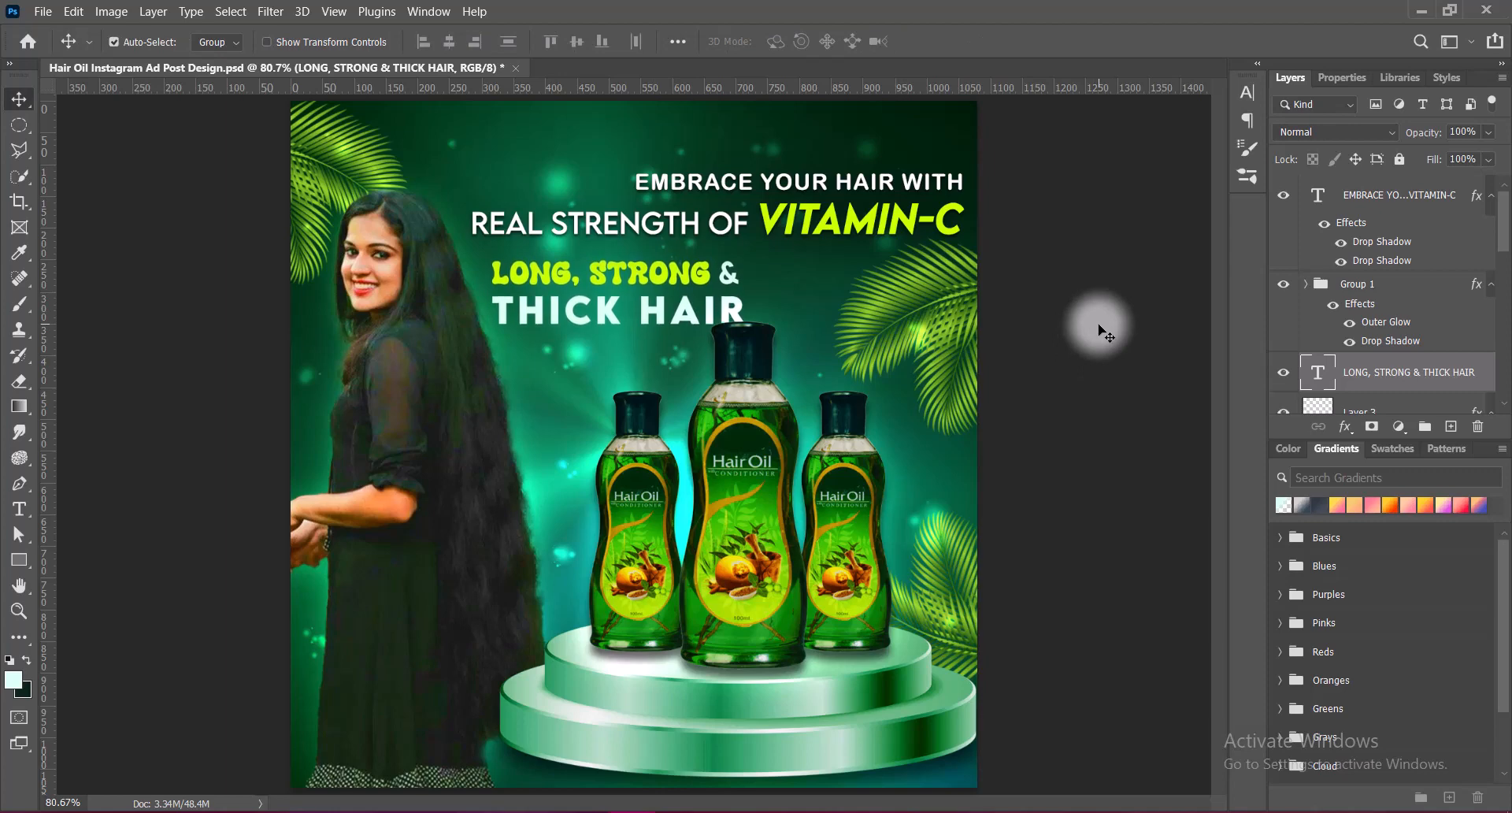
Select the "EMBRACE YOUR HAIR WITH REAL STRENGTH OF VITAMIN-C" headline layer and nudge it up about 3 px.
{"action": "key", "text": "alt+bracketright"}
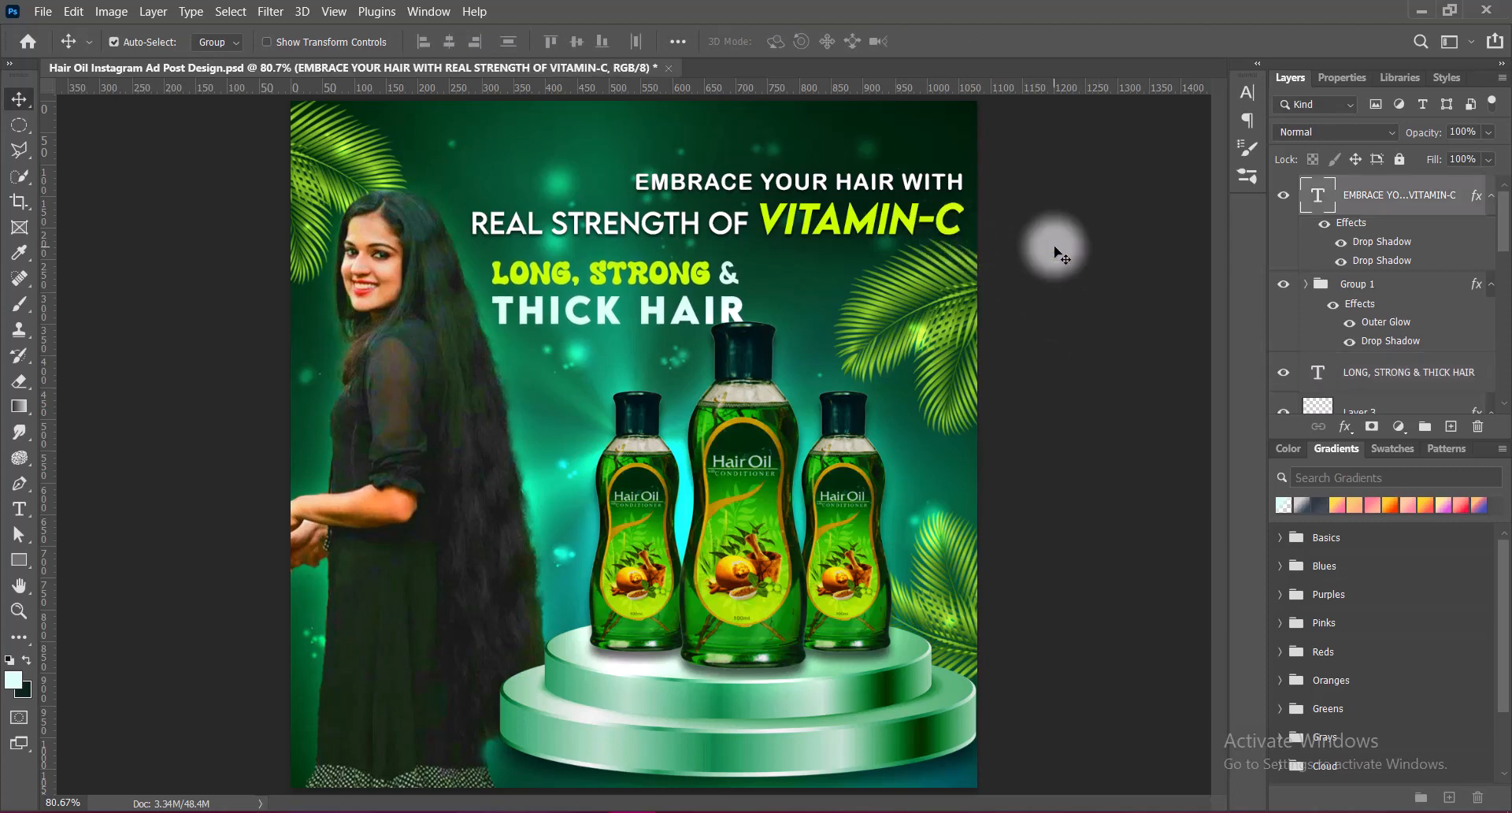
{"action": "key", "text": "Up"}
{"action": "key", "text": "Up"}
{"action": "key", "text": "Up"}
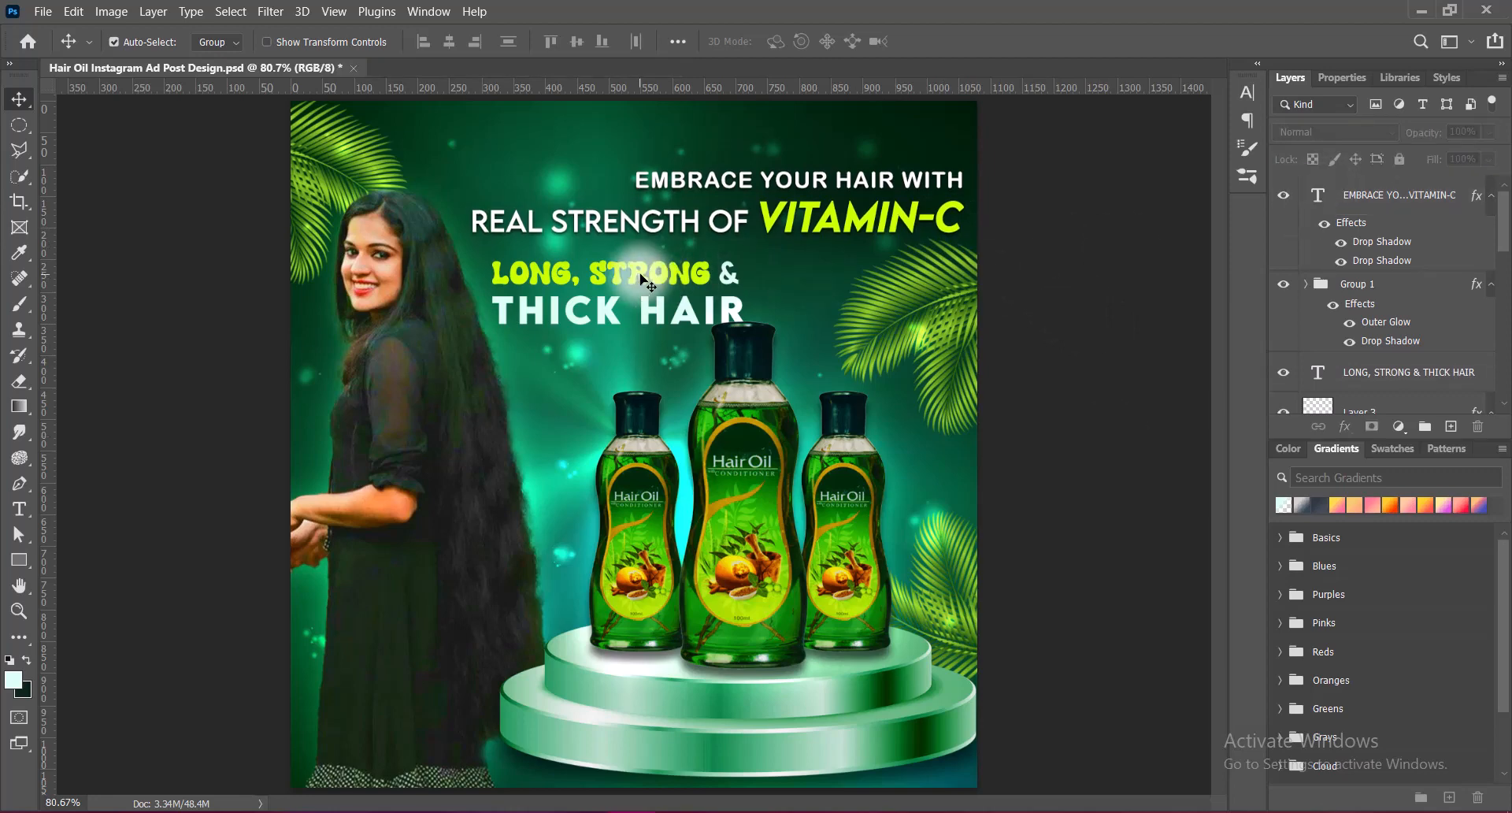
Add two drop shadows to the tagline layer, one with 3 px distance and 6 px size.
{"action": "key", "text": "alt+bracketleft"}
{"action": "right_click", "coordinate": [1318, 370]}
{"action": "left_click", "coordinate": [1311, 378]}
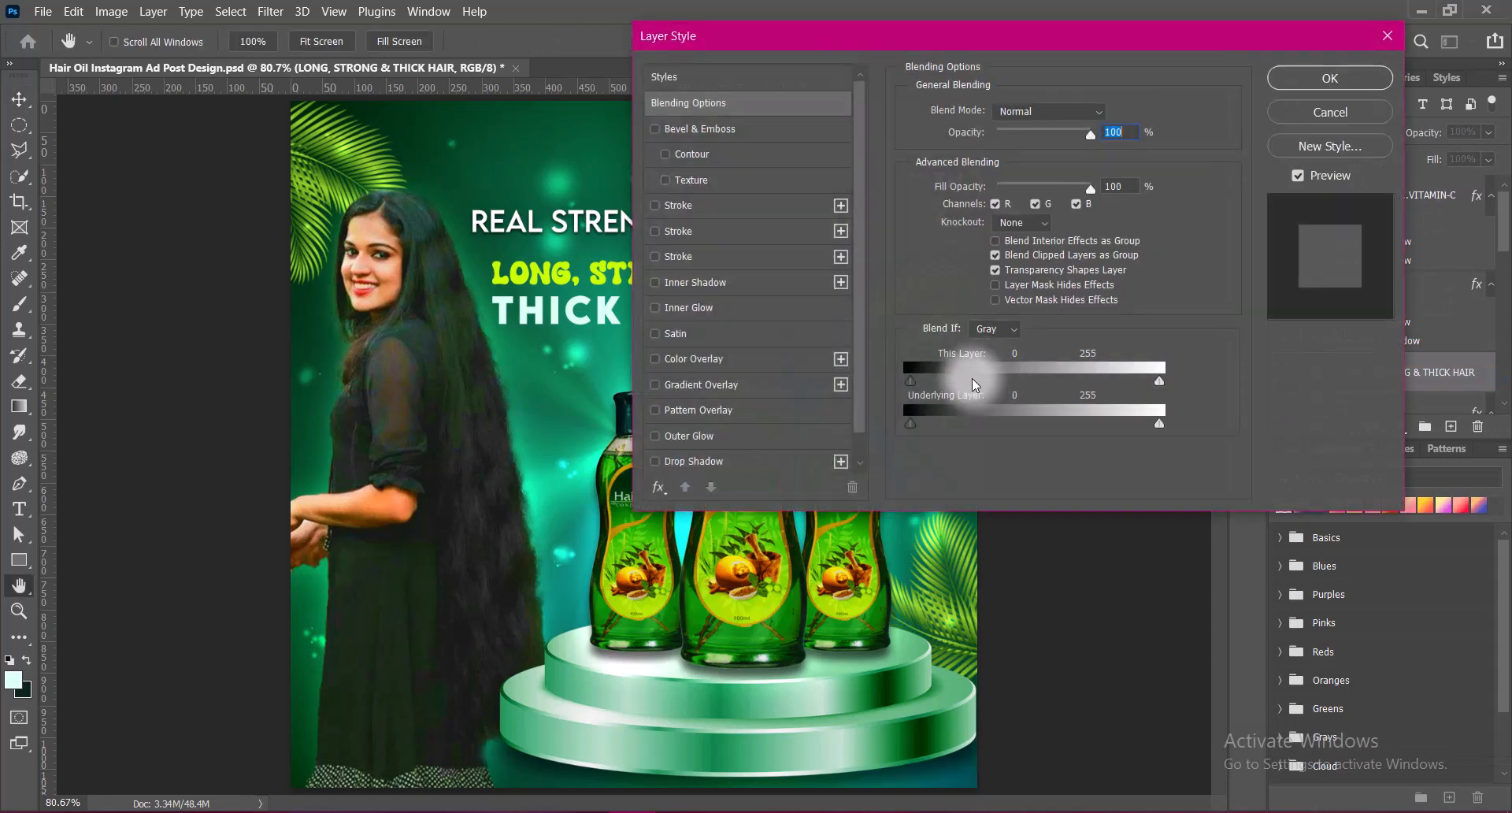
{"action": "scroll", "coordinate": [862, 391], "scroll_direction": "down", "scroll_amount": 1}
{"action": "left_click", "coordinate": [651, 461]}
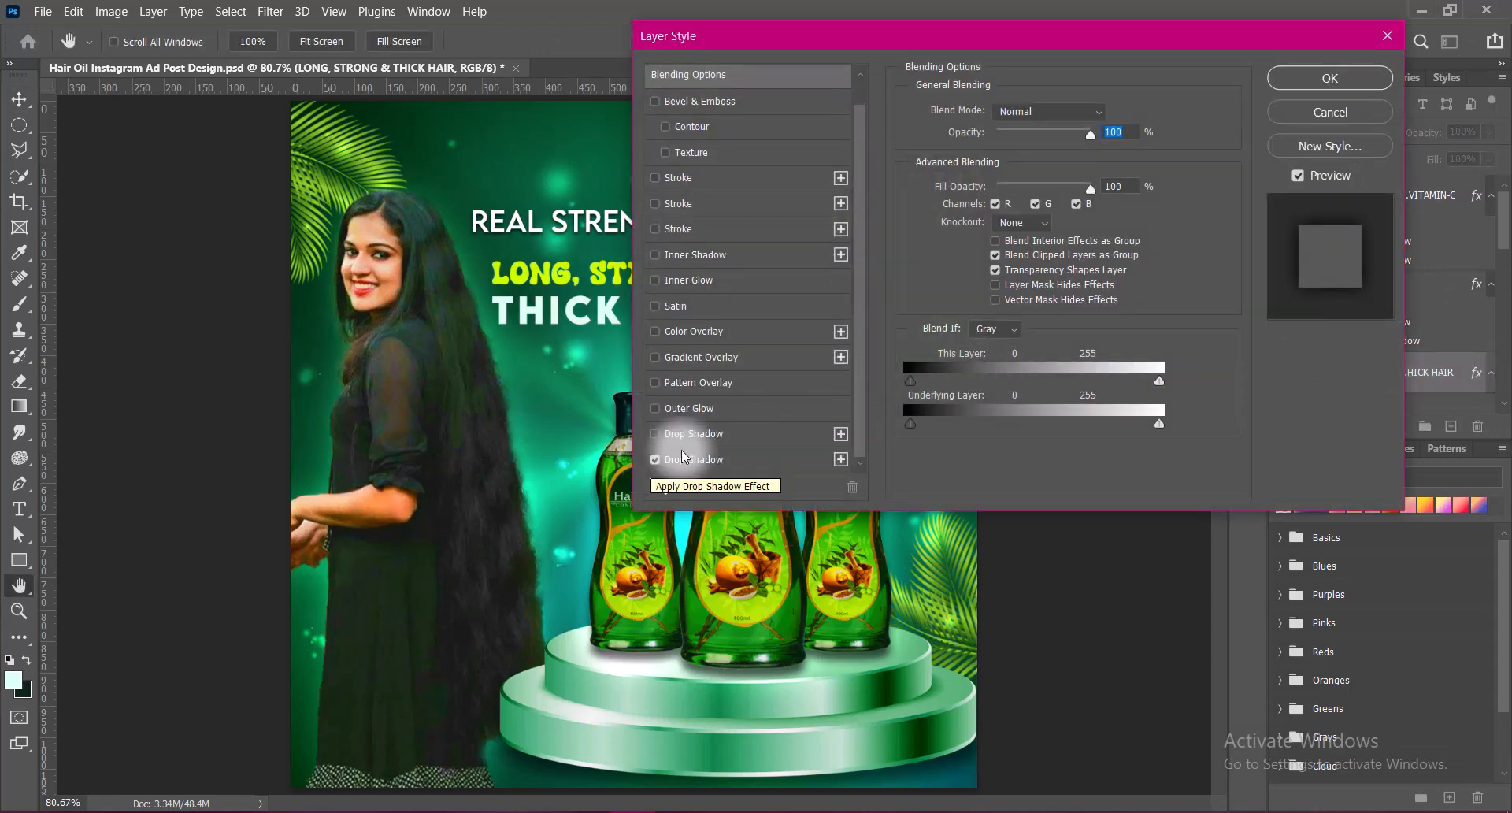
{"action": "left_click", "coordinate": [657, 436]}
{"action": "left_click", "coordinate": [683, 434]}
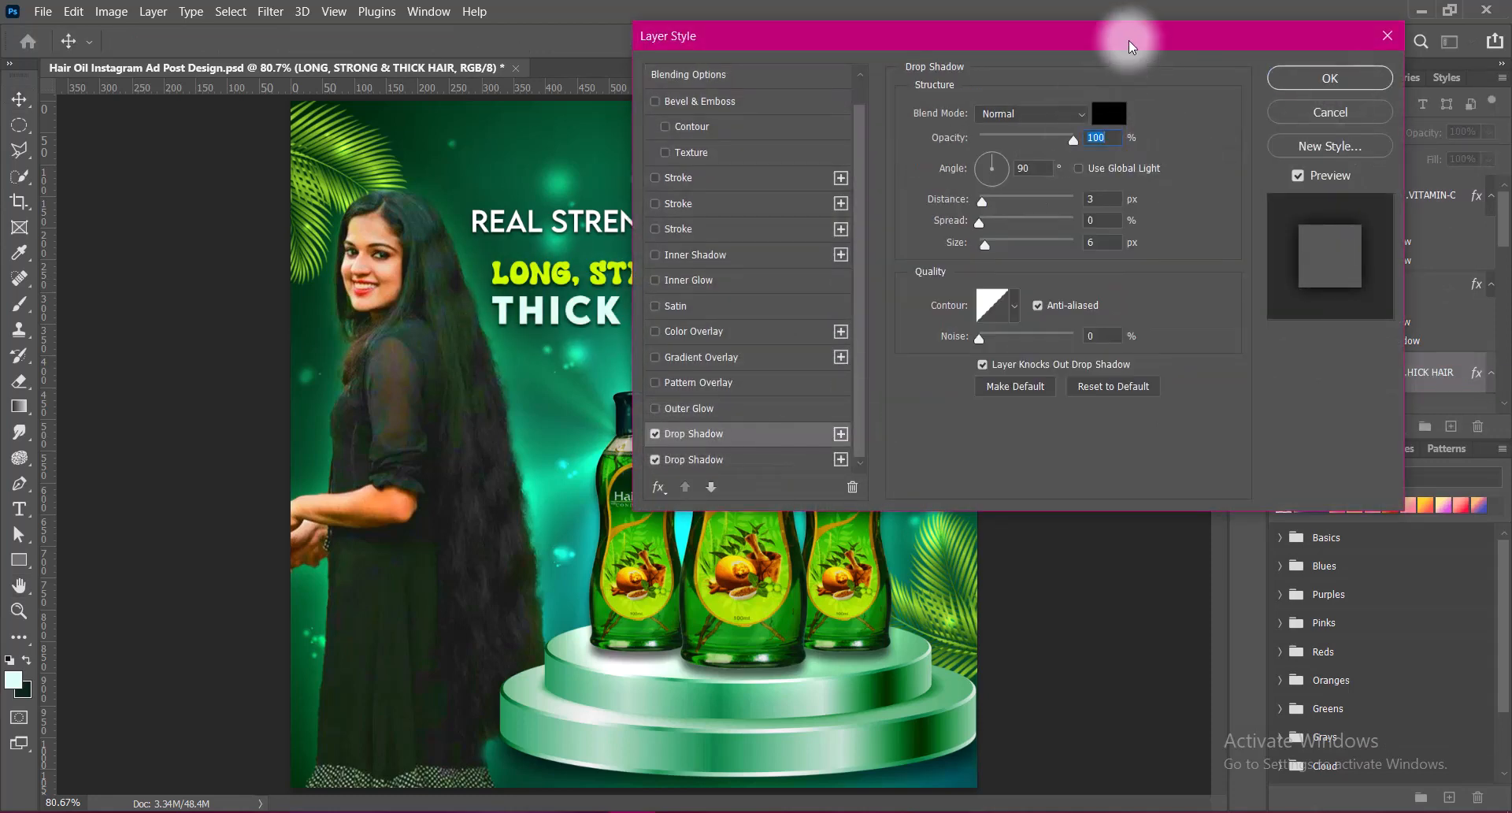
Set the tagline's second drop shadow to 54 px size with 0 px distance and apply the layer style.
{"action": "left_click_drag", "start_coordinate": [1130, 38], "coordinate": [1323, 24]}
{"action": "left_click", "coordinate": [906, 439]}
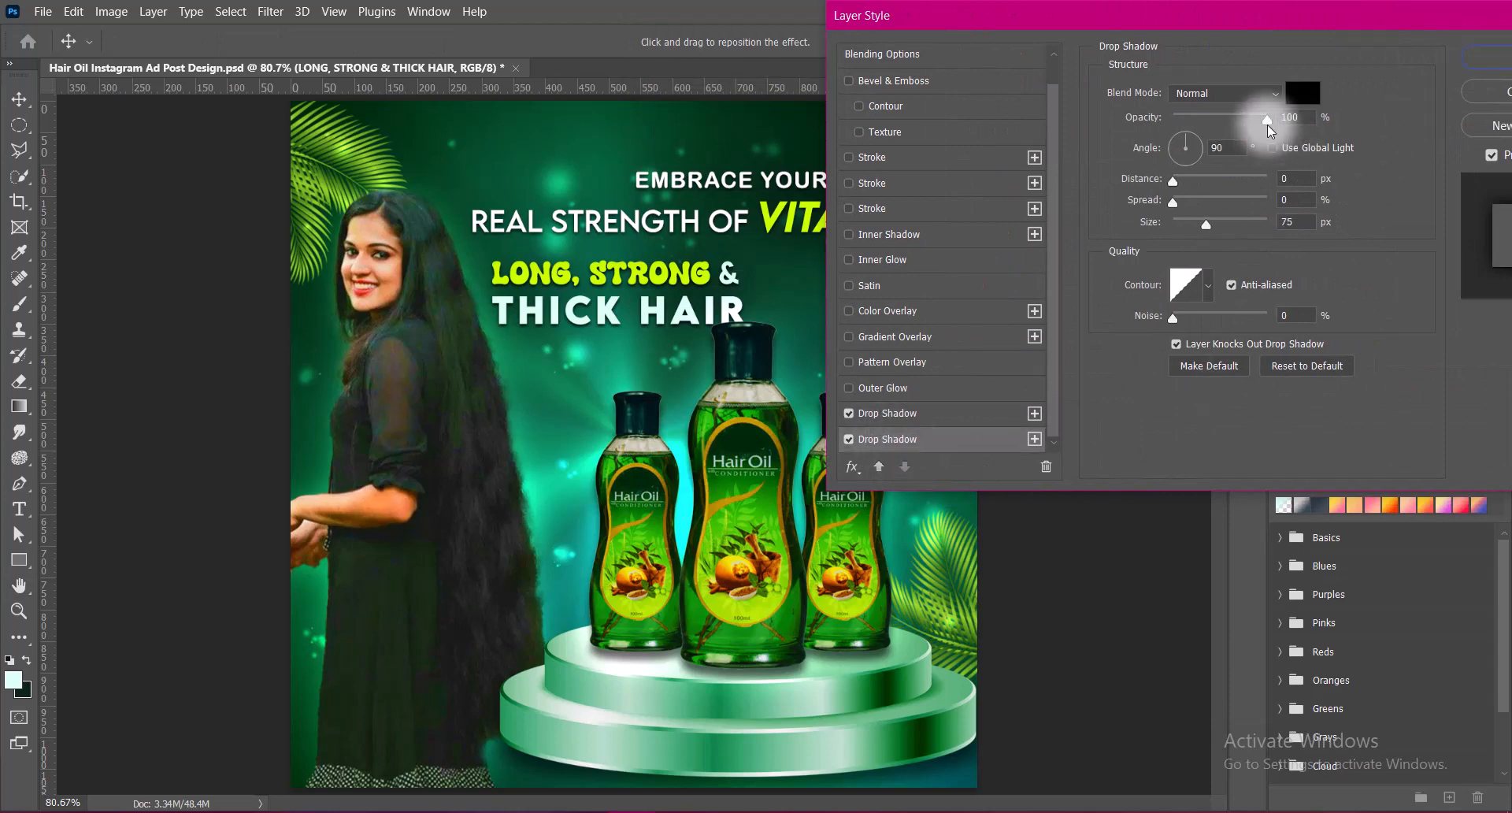
{"action": "left_click_drag", "start_coordinate": [1176, 229], "coordinate": [1198, 226]}
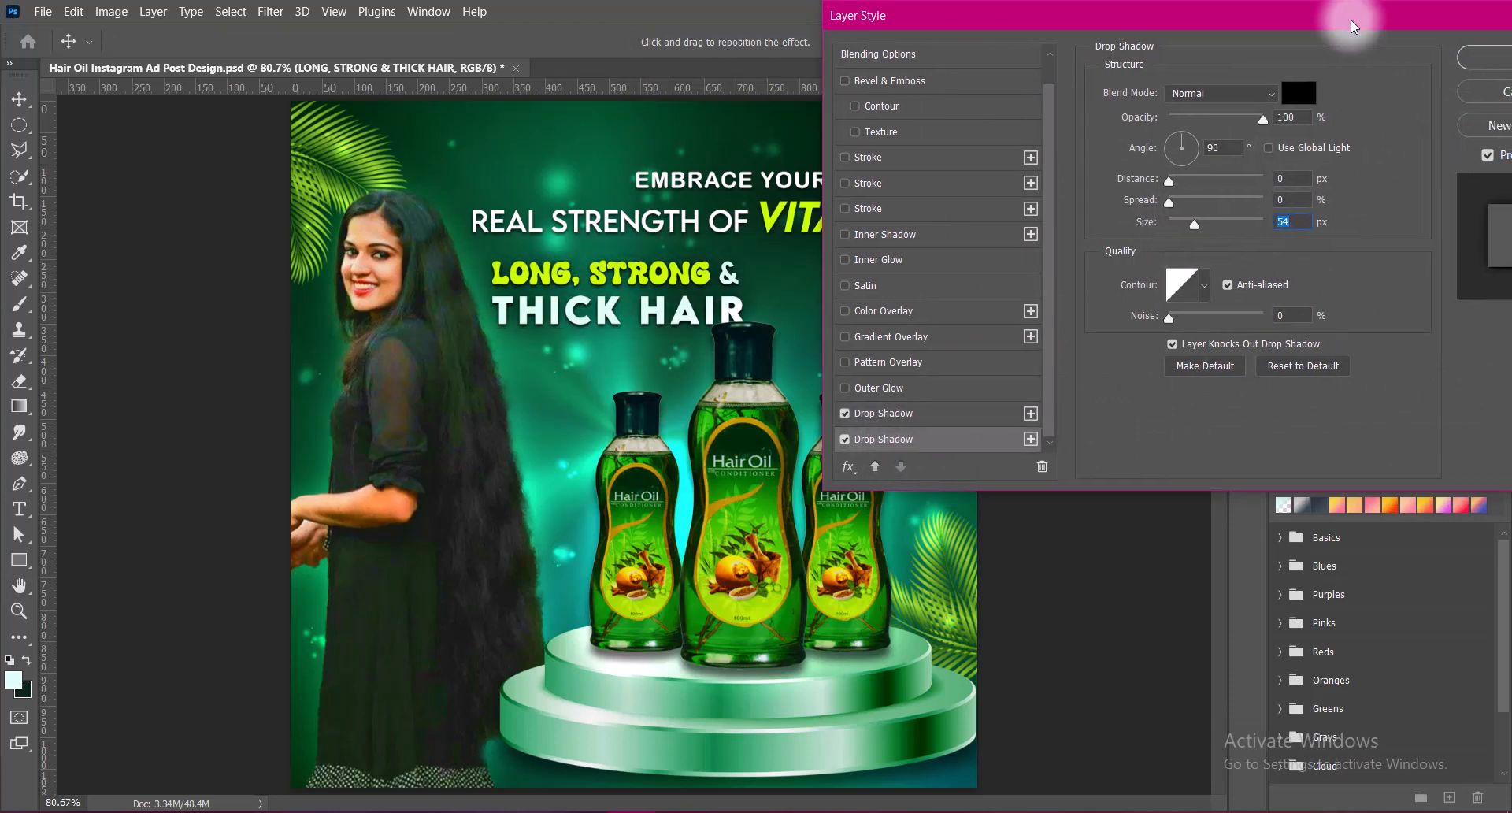
{"action": "left_click_drag", "start_coordinate": [1351, 22], "coordinate": [1268, 24]}
{"action": "left_click", "coordinate": [1428, 70]}
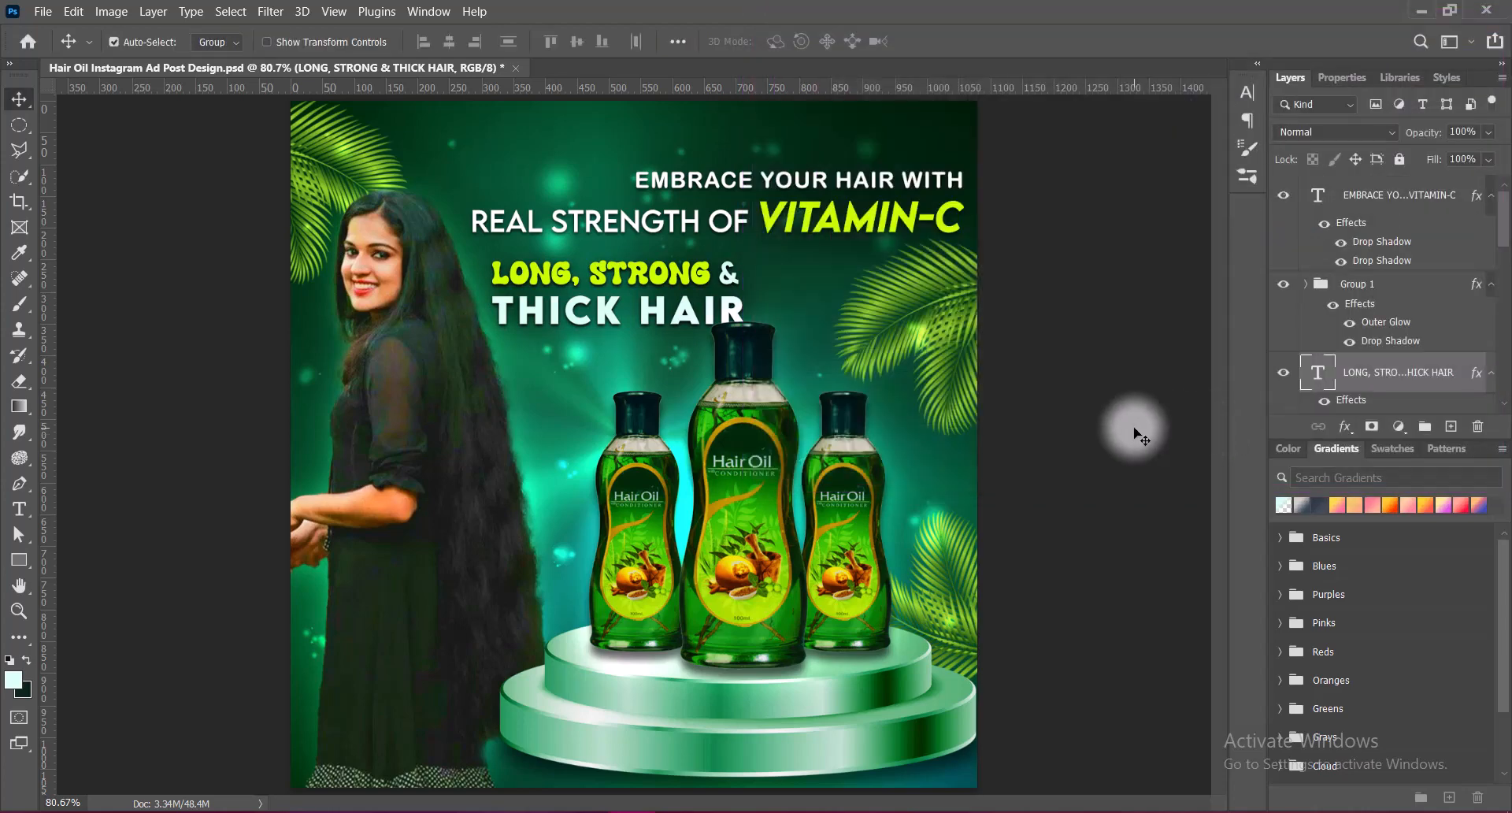
Scale the tagline down slightly and deselect its layer.
{"action": "key", "text": "ctrl+t"}
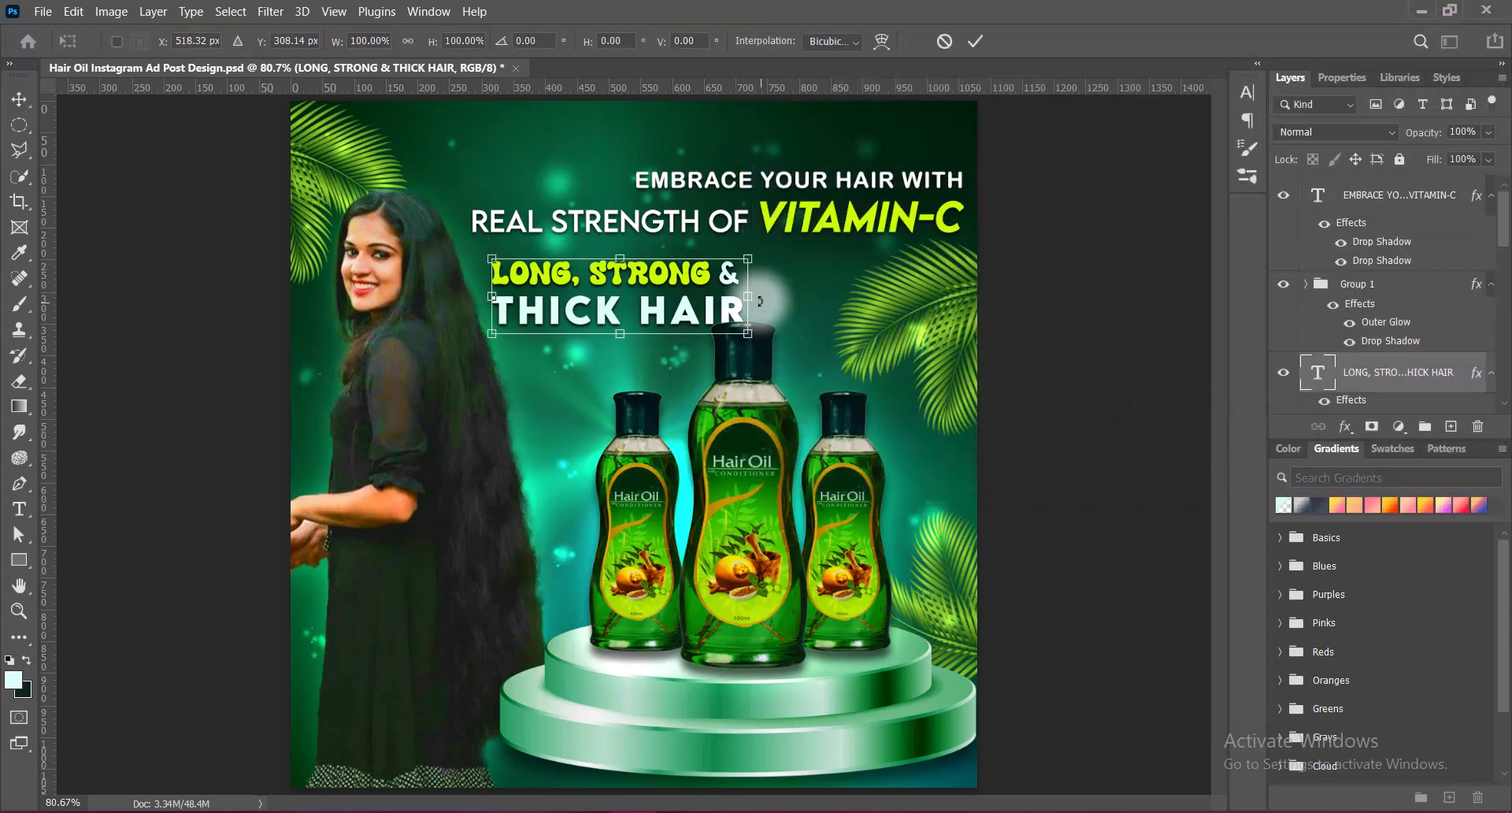
{"action": "left_click_drag", "start_coordinate": [745, 292], "coordinate": [736, 292]}
{"action": "key", "text": "Return"}
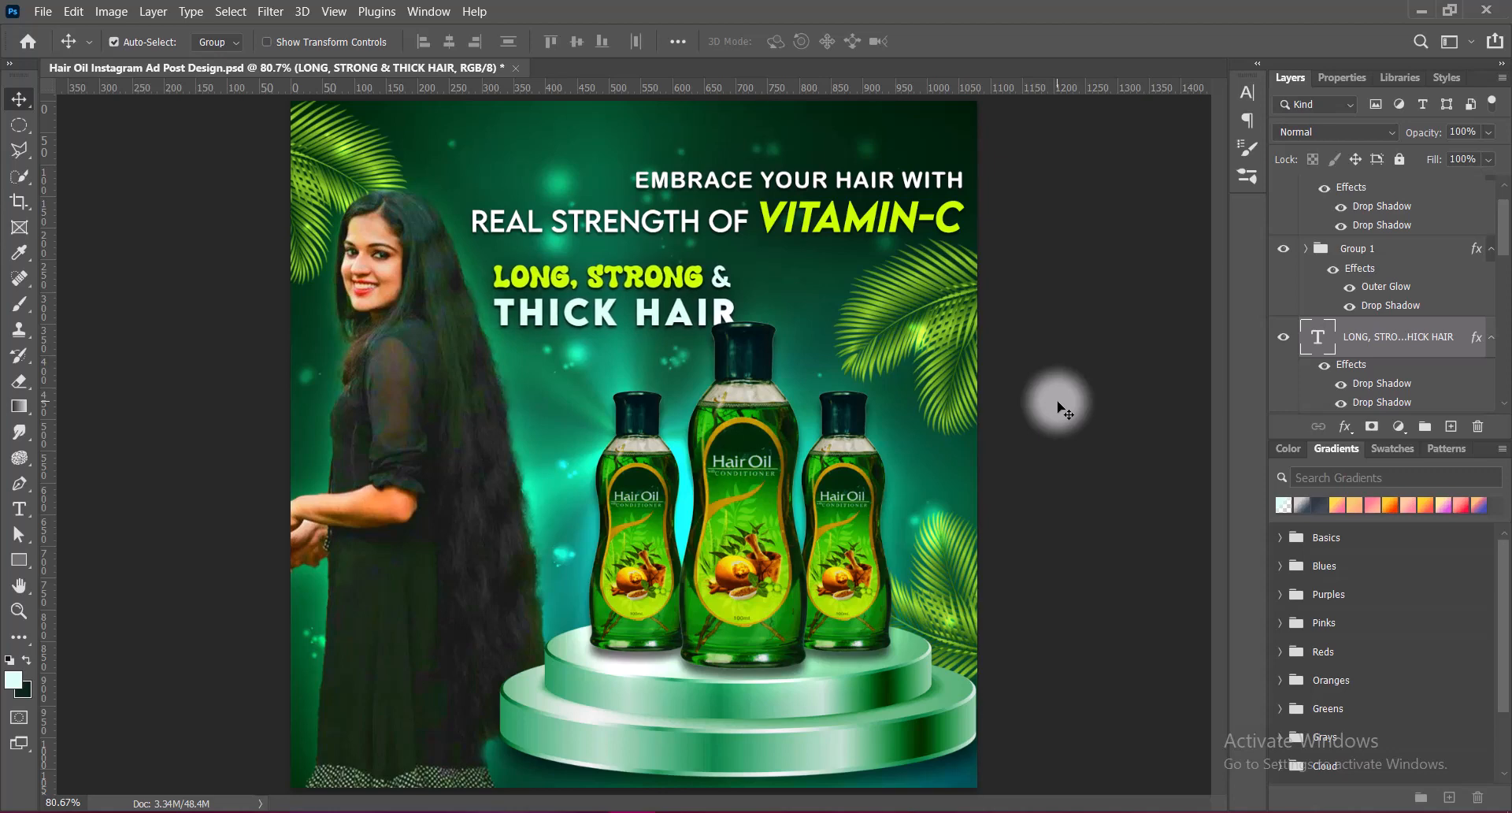
{"action": "left_click", "coordinate": [1115, 456]}
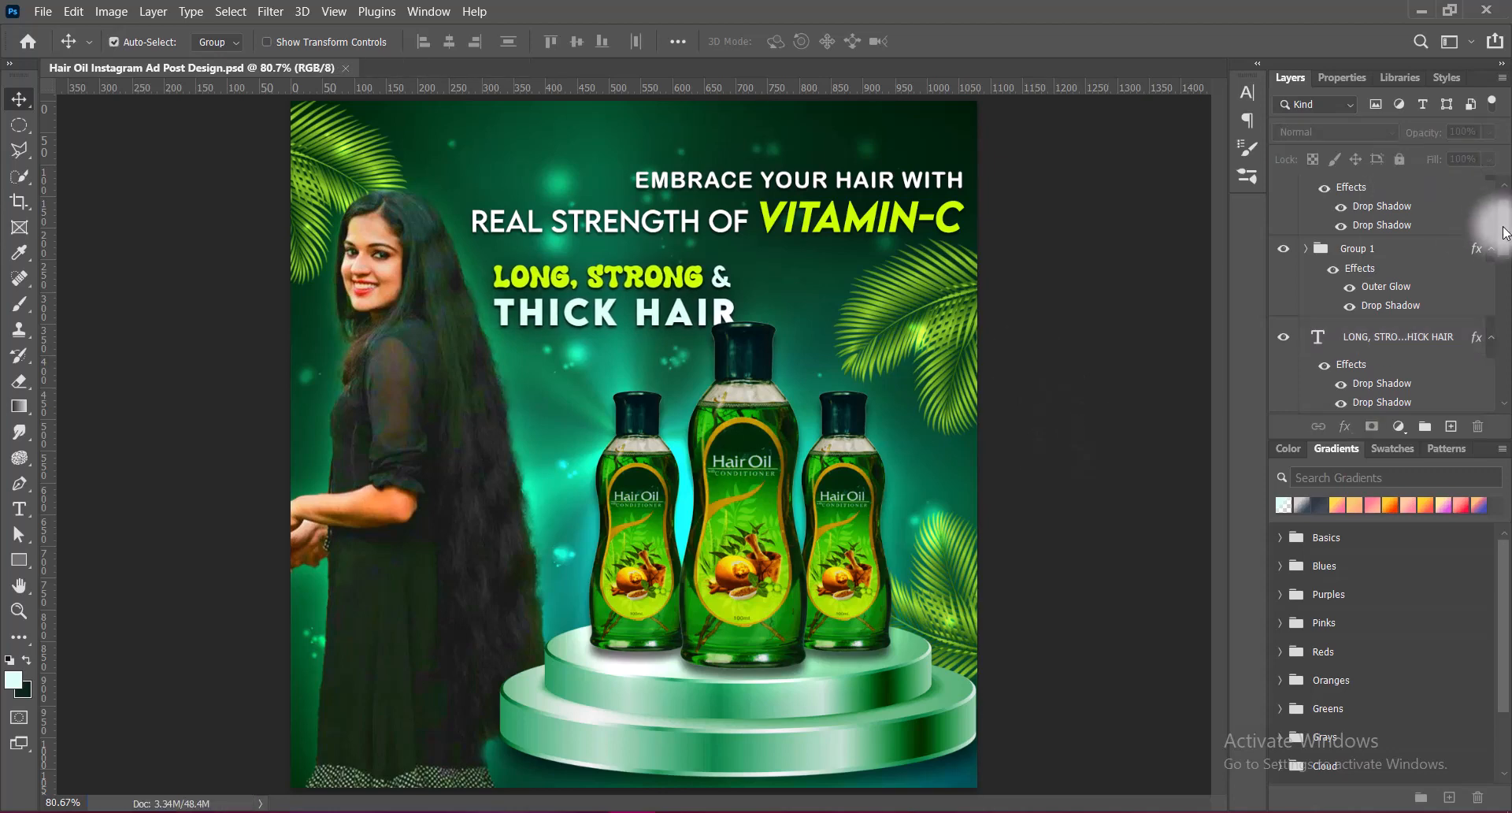
Add a new layer above the headline and start a left-aligned text line at the model's feet.
{"action": "scroll", "coordinate": [1386, 236], "scroll_direction": "up", "scroll_amount": 1}
{"action": "left_click", "coordinate": [1386, 195]}
{"action": "left_click", "coordinate": [1450, 426]}
{"action": "left_click", "coordinate": [18, 505]}
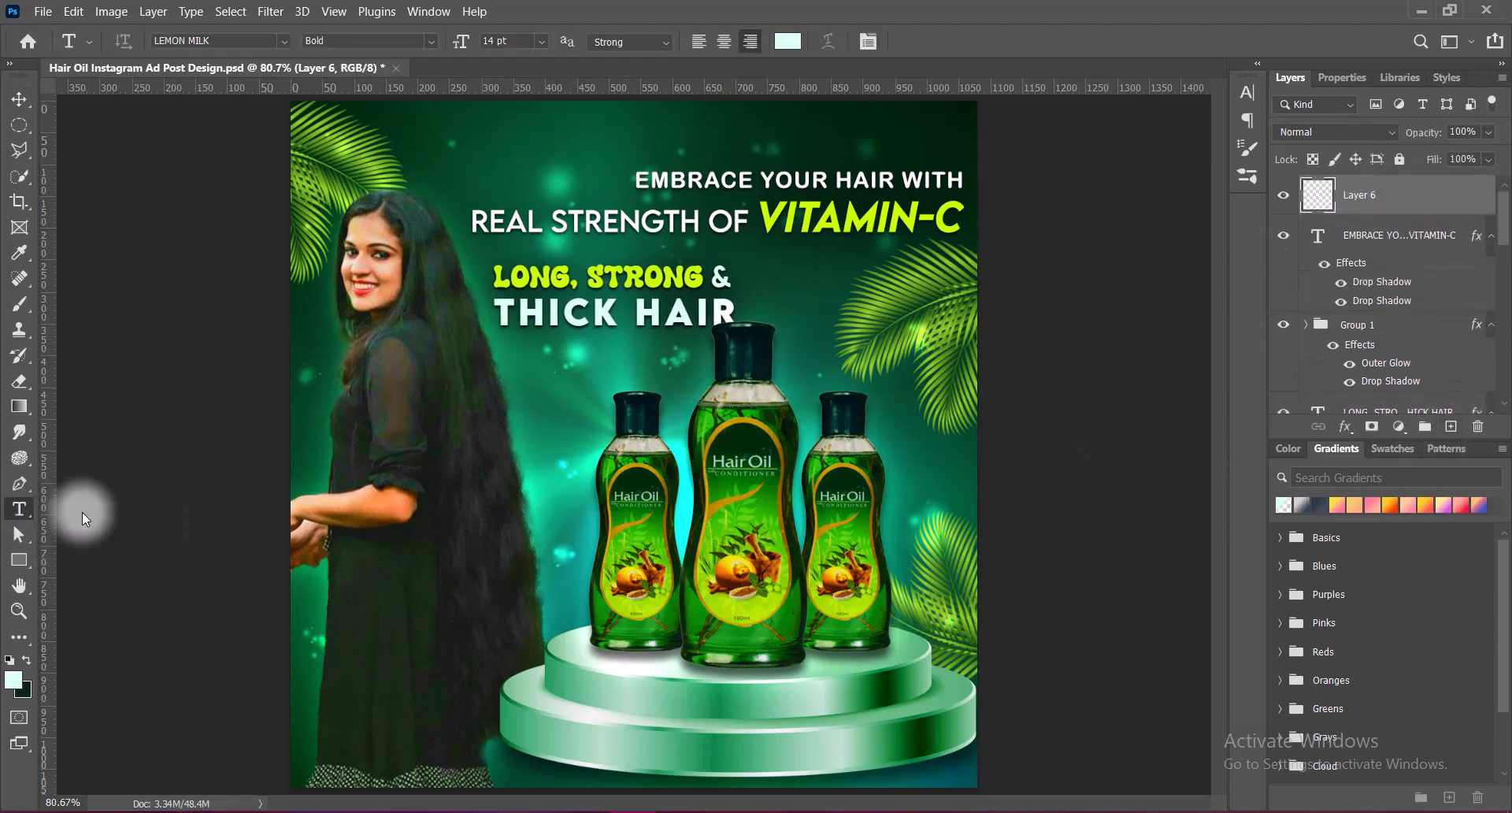
{"action": "left_click", "coordinate": [328, 741]}
{"action": "left_click", "coordinate": [699, 41]}
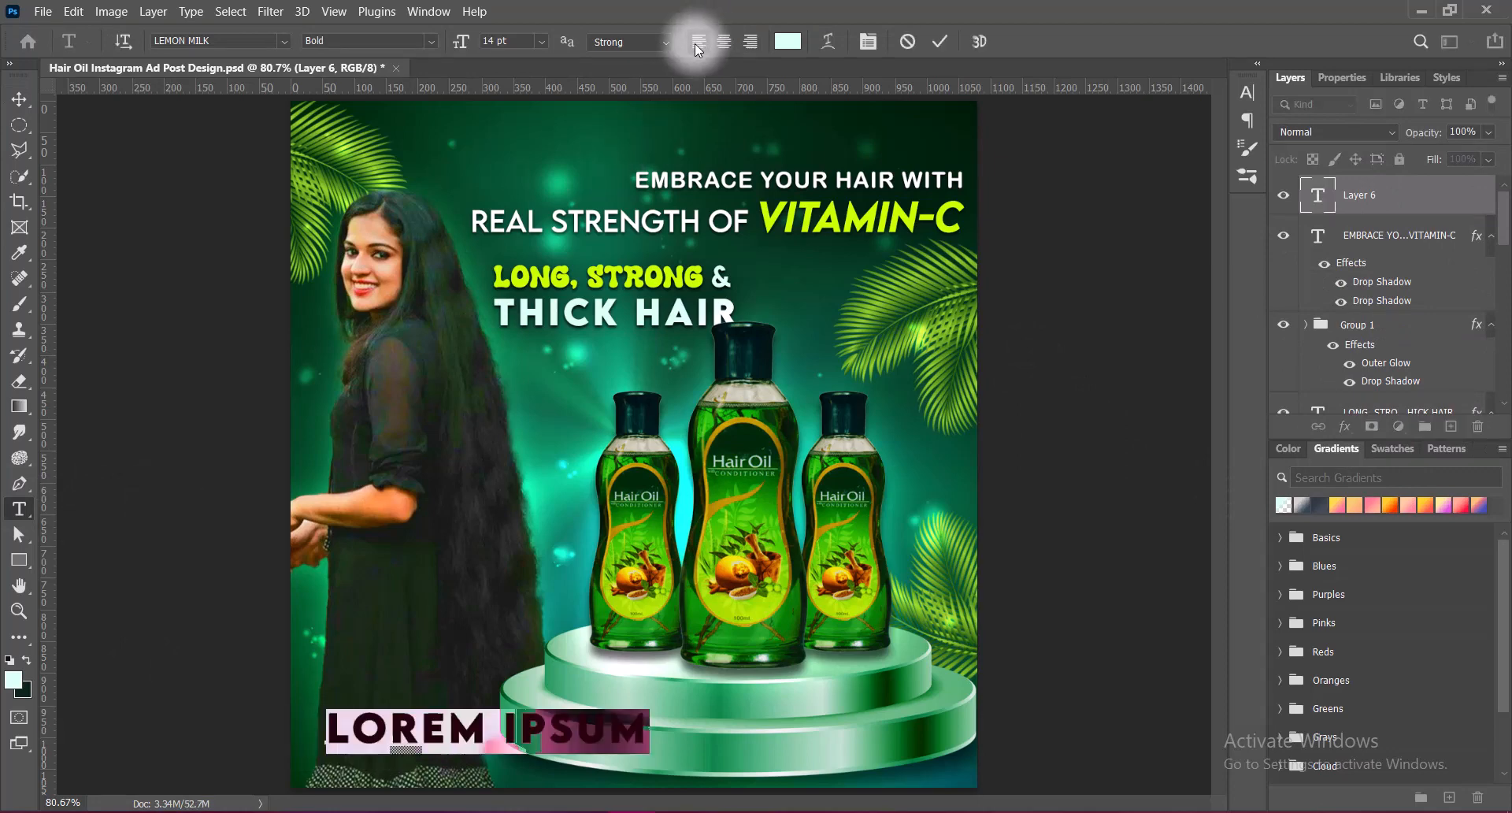
Set the new text to LEMON MILK Regular with tracking 0 and Smooth anti-aliasing.
{"action": "left_click", "coordinate": [1247, 92]}
{"action": "left_click", "coordinate": [1215, 152]}
{"action": "left_click", "coordinate": [1175, 269]}
{"action": "left_click", "coordinate": [630, 42]}
{"action": "left_click", "coordinate": [622, 129]}
{"action": "left_click", "coordinate": [436, 41]}
{"action": "left_click", "coordinate": [425, 75]}
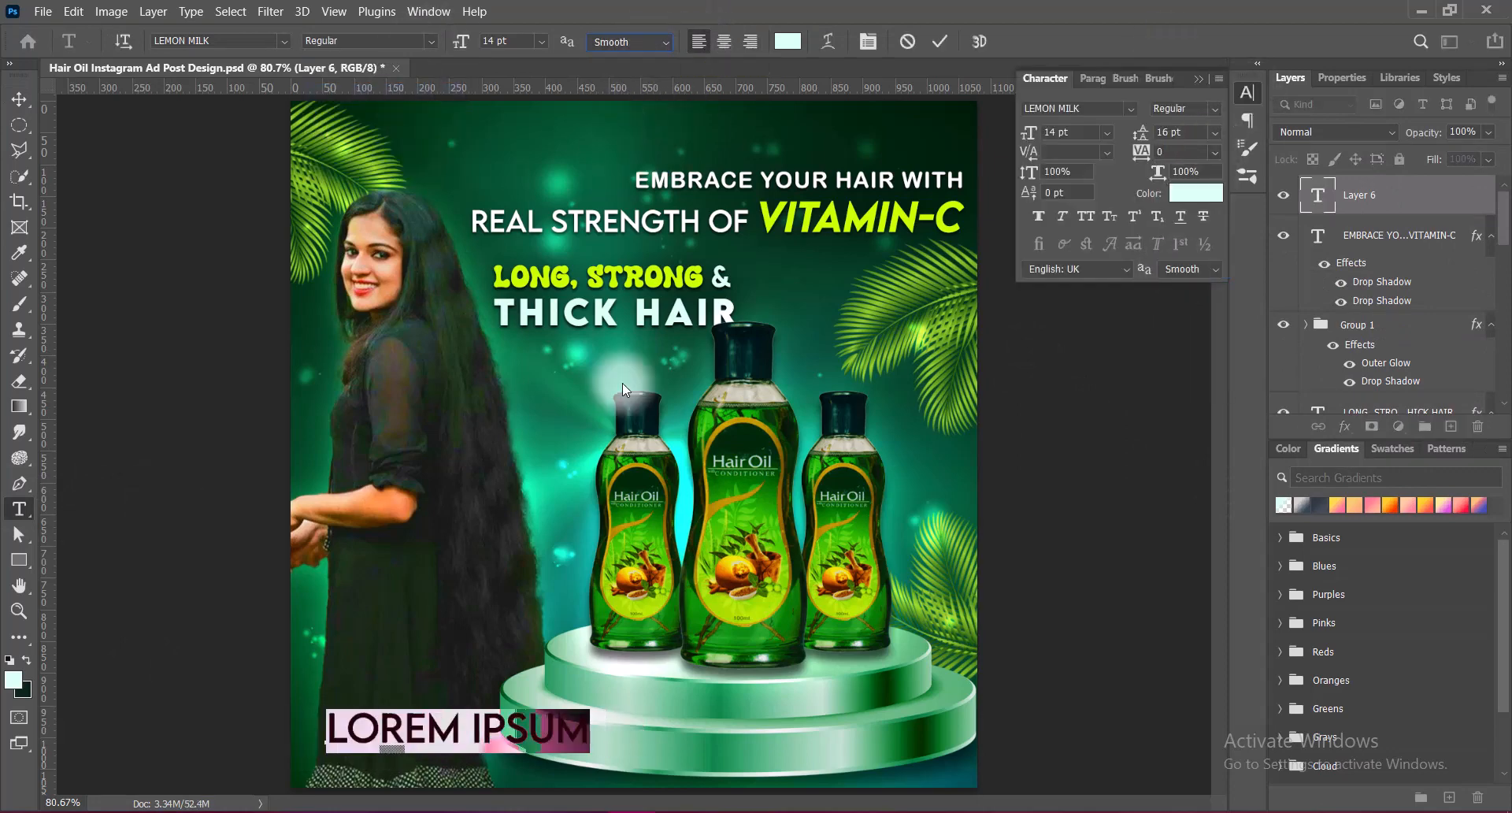
{"action": "left_click", "coordinate": [541, 41]}
{"action": "left_click", "coordinate": [522, 97]}
{"action": "type", "text": "VISIT OUR WEBSITE:"}
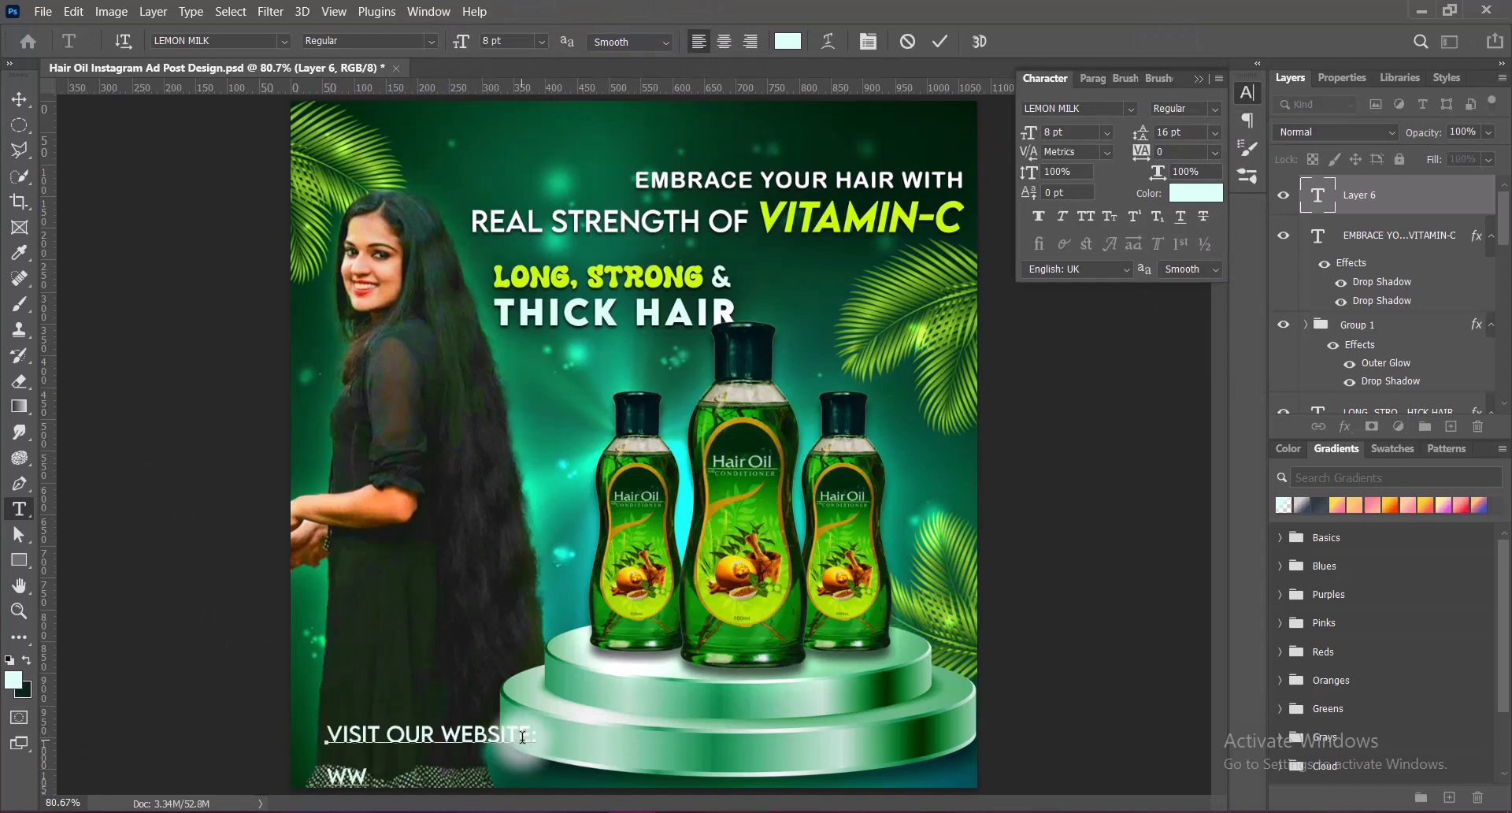
{"action": "type", "text": "M"}
{"action": "left_click_drag", "start_coordinate": [327, 777], "coordinate": [679, 786]}
{"action": "left_click", "coordinate": [432, 41]}
{"action": "left_click", "coordinate": [402, 136]}
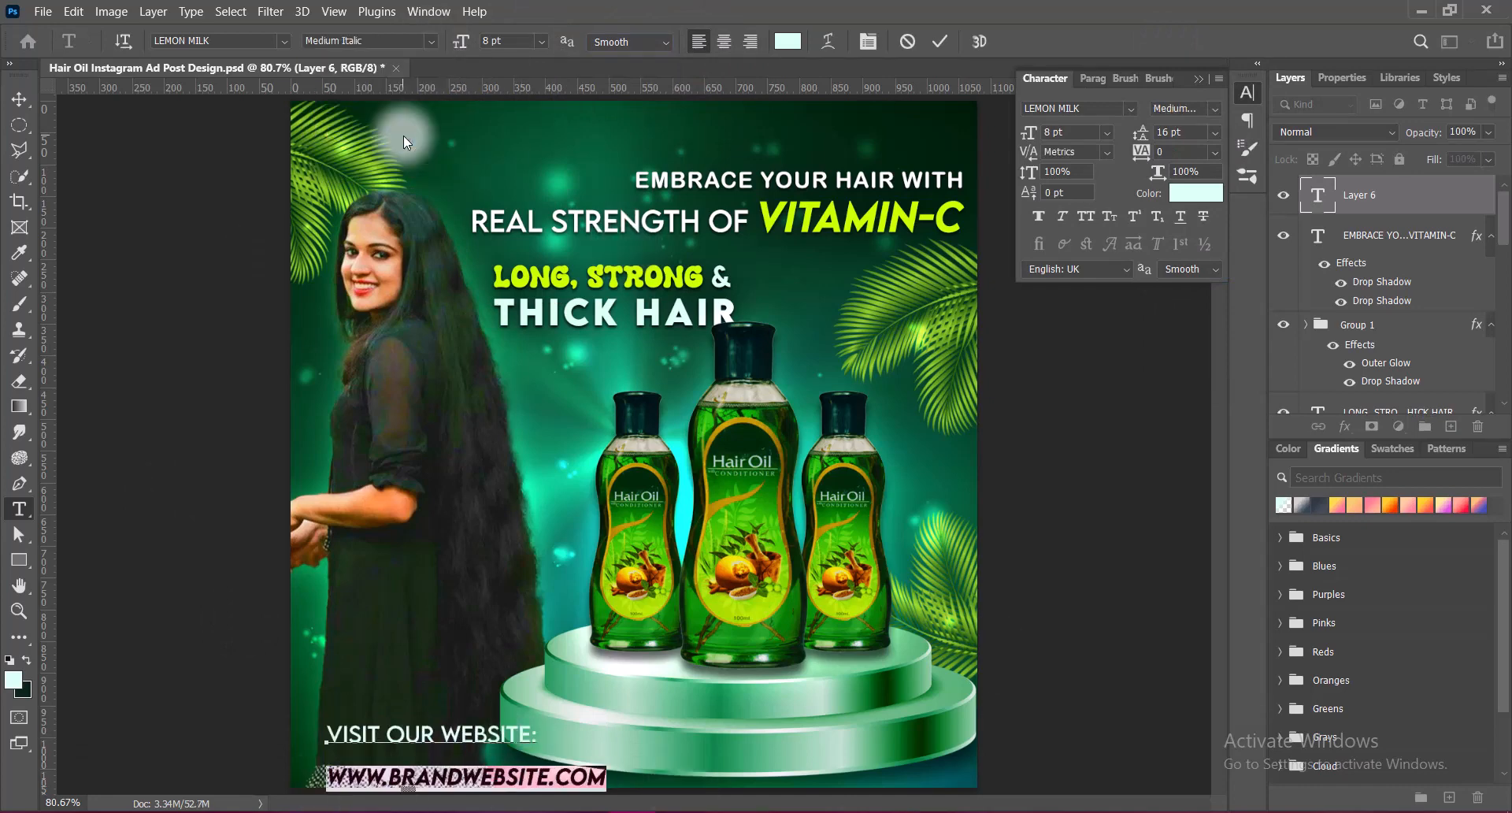
{"action": "left_click", "coordinate": [1214, 132]}
{"action": "left_click", "coordinate": [1190, 219]}
Reduce "VISIT OUR WEBSITE:" to 6 pt and make the web address slightly smaller.
{"action": "left_click_drag", "start_coordinate": [328, 738], "coordinate": [551, 738]}
{"action": "left_click_drag", "start_coordinate": [465, 42], "coordinate": [458, 42]}
{"action": "left_click_drag", "start_coordinate": [329, 761], "coordinate": [606, 762]}
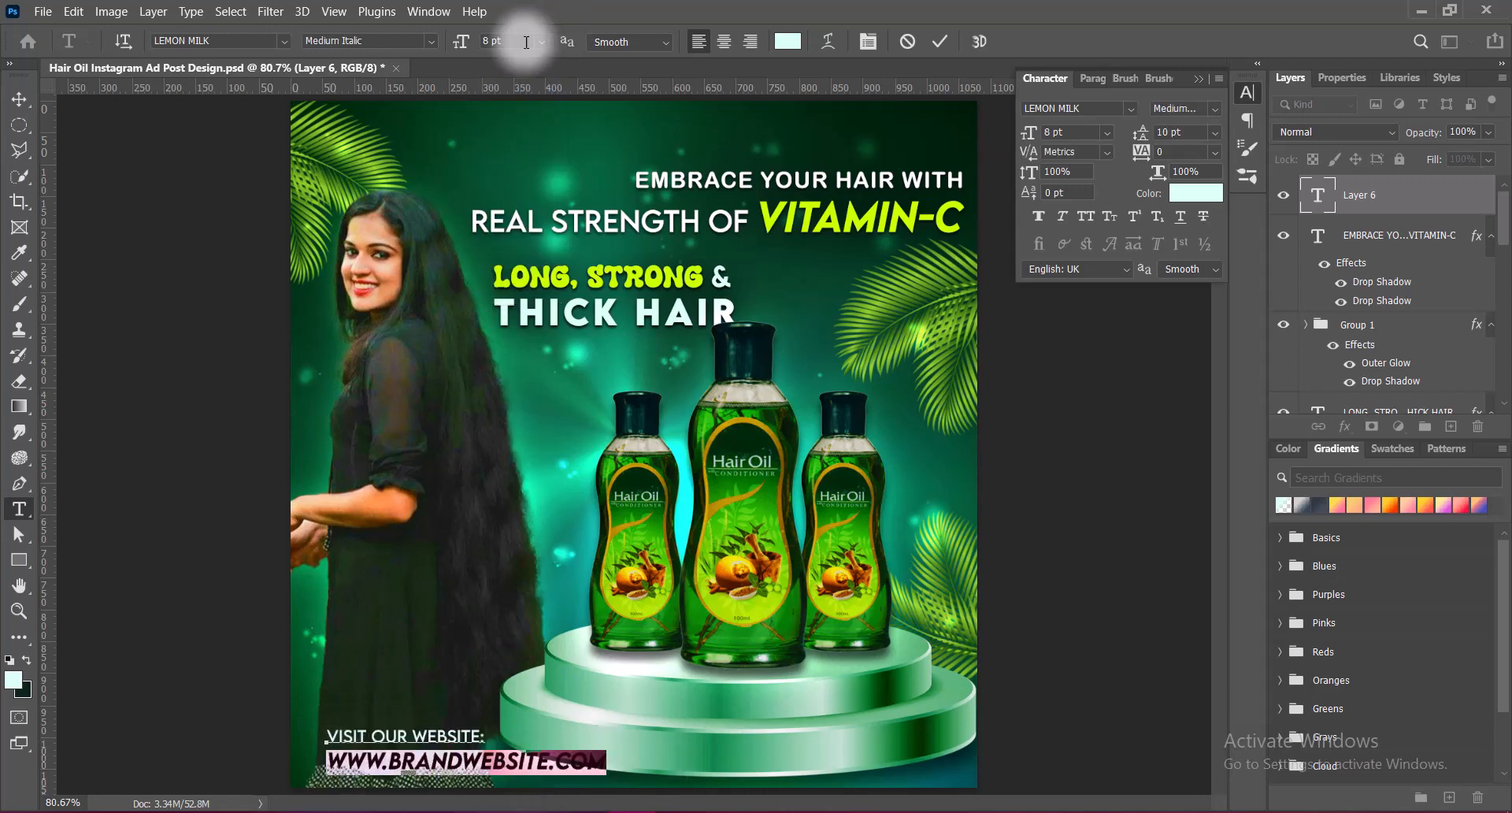
{"action": "left_click_drag", "start_coordinate": [468, 42], "coordinate": [463, 43]}
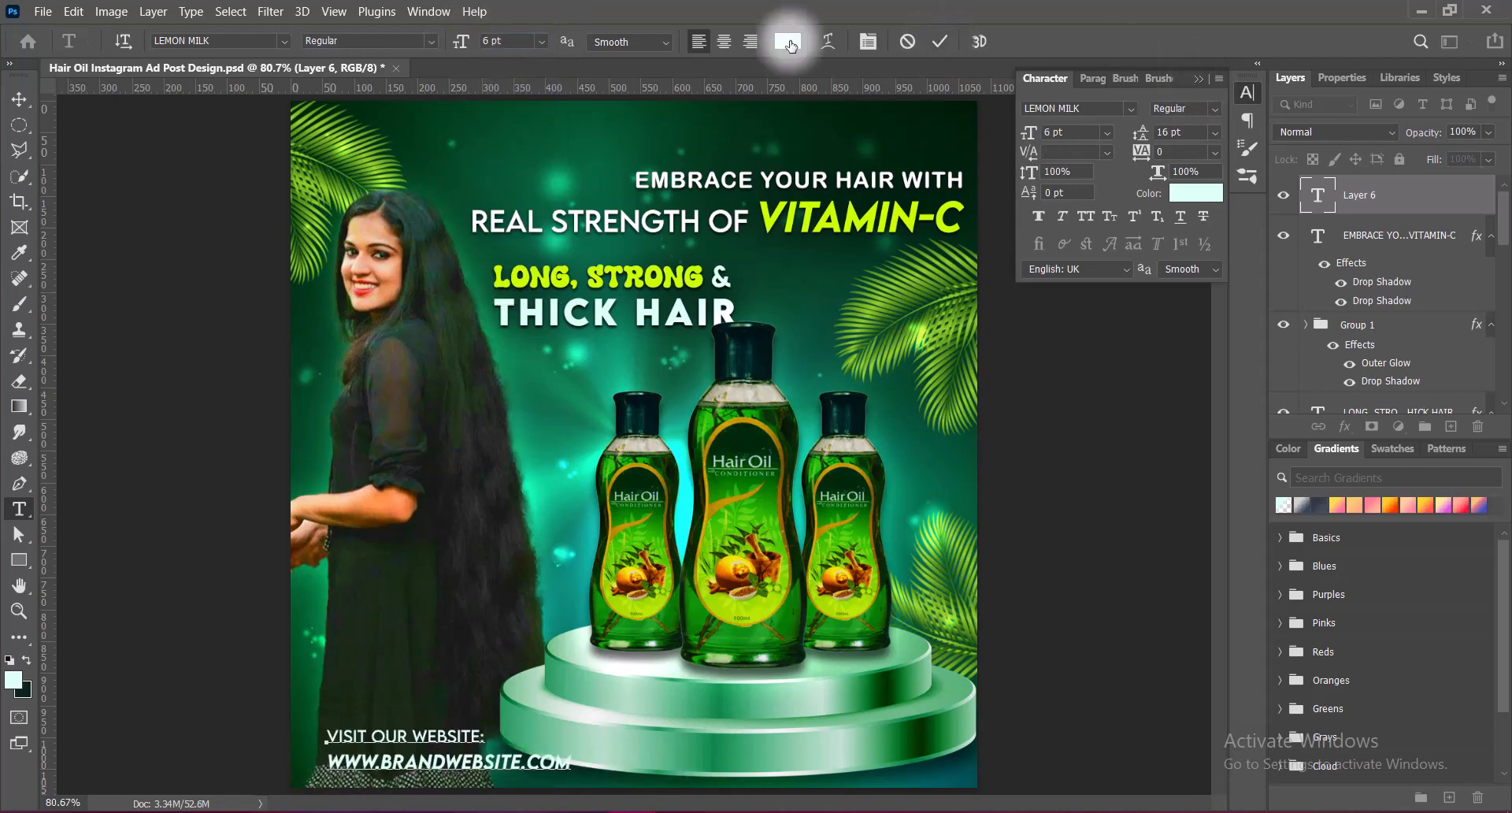
Commit the website text and position it in the lower-left corner of the ad.
{"action": "left_click", "coordinate": [942, 41]}
{"action": "key", "text": "v"}
{"action": "mouse_move", "coordinate": [533, 765]}
{"action": "left_mouse_down"}
{"action": "mouse_move", "coordinate": [510, 767]}
{"action": "mouse_move", "coordinate": [530, 756]}
{"action": "left_mouse_up"}
{"action": "key", "text": "shift+Down"}
{"action": "key", "text": "Up"}
{"action": "key", "text": "ctrl+t"}
{"action": "key", "text": "Return"}
{"action": "key", "text": "Up"}
{"action": "key", "text": "Up"}
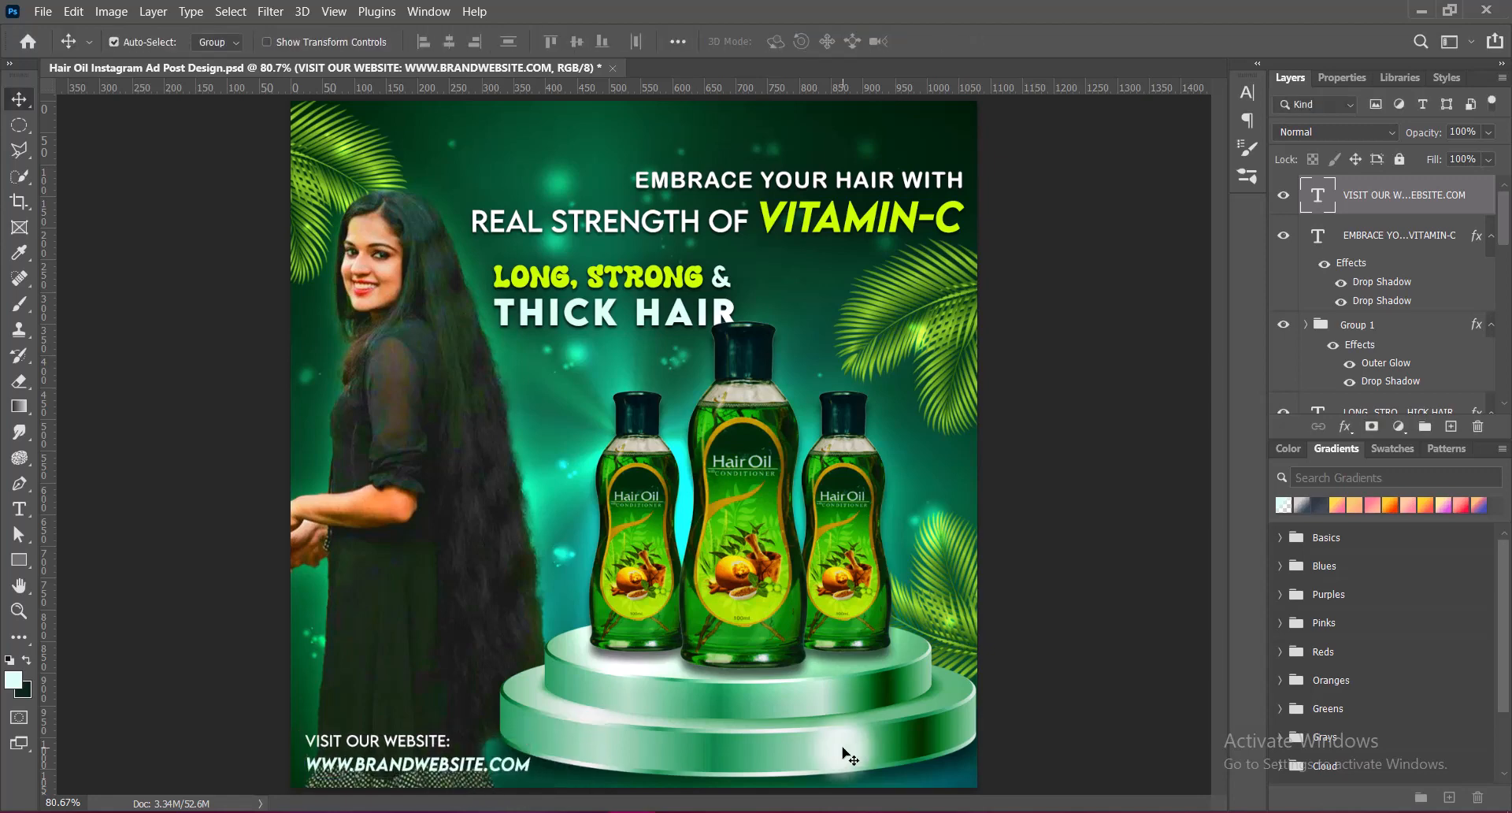
{"action": "double_click", "coordinate": [1317, 195]}
{"action": "left_click_drag", "start_coordinate": [300, 766], "coordinate": [532, 765]}
{"action": "left_click", "coordinate": [787, 42]}
{"action": "left_click", "coordinate": [774, 214]}
{"action": "left_click", "coordinate": [1414, 430]}
{"action": "key", "text": "ctrl+Return"}
{"action": "key", "text": "v"}
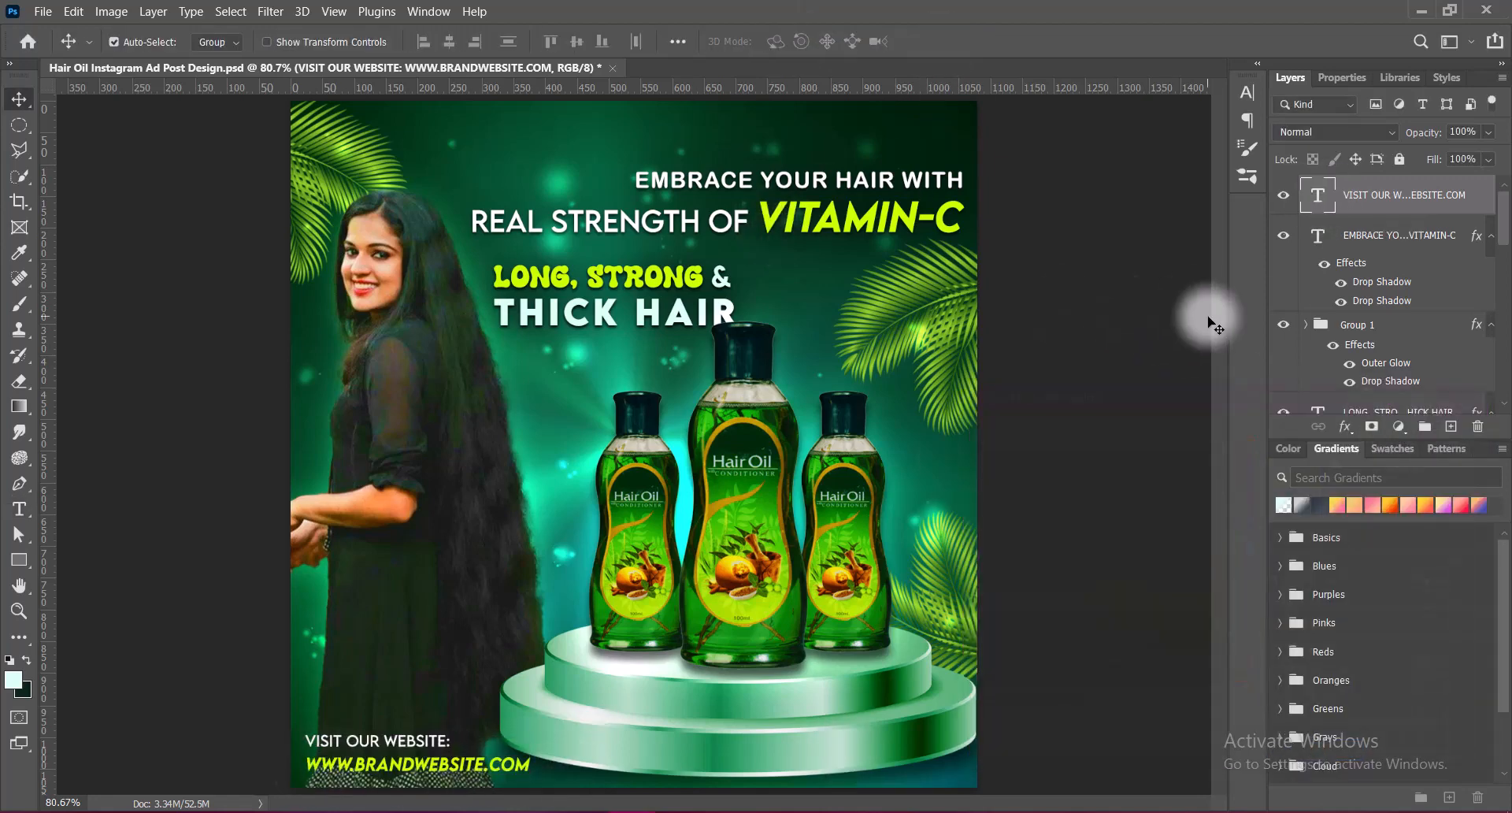
Add two drop shadows to the website text, giving one 100% opacity, 90° angle, 3 px distance, 6% spread and 6 px size.
{"action": "double_click", "coordinate": [1479, 194]}
{"action": "left_click", "coordinate": [754, 415]}
{"action": "left_click", "coordinate": [755, 441]}
{"action": "left_click", "coordinate": [793, 440]}
{"action": "left_click", "coordinate": [835, 414]}
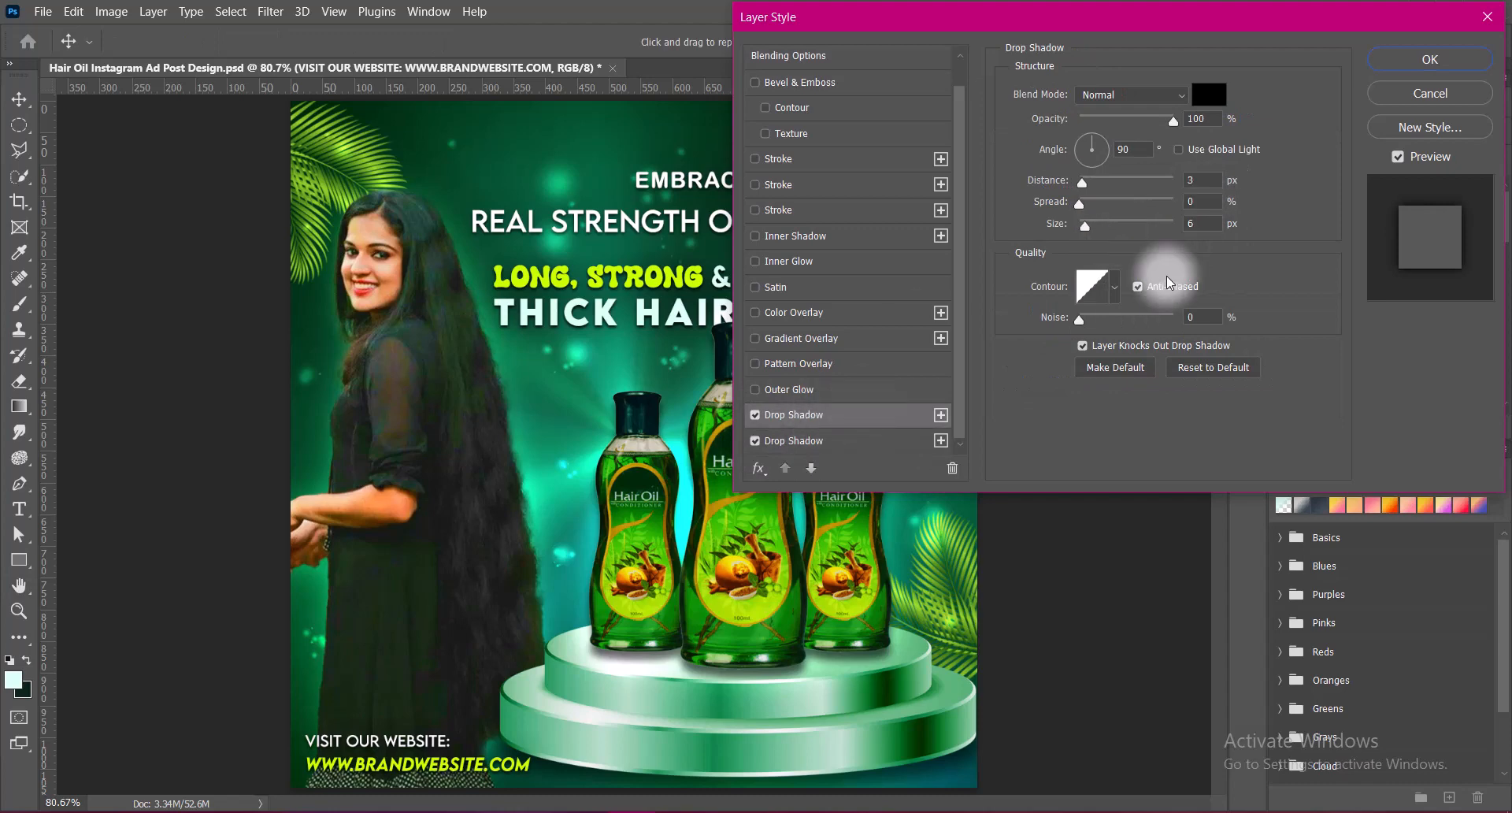
{"action": "left_click_drag", "start_coordinate": [1079, 204], "coordinate": [1088, 204]}
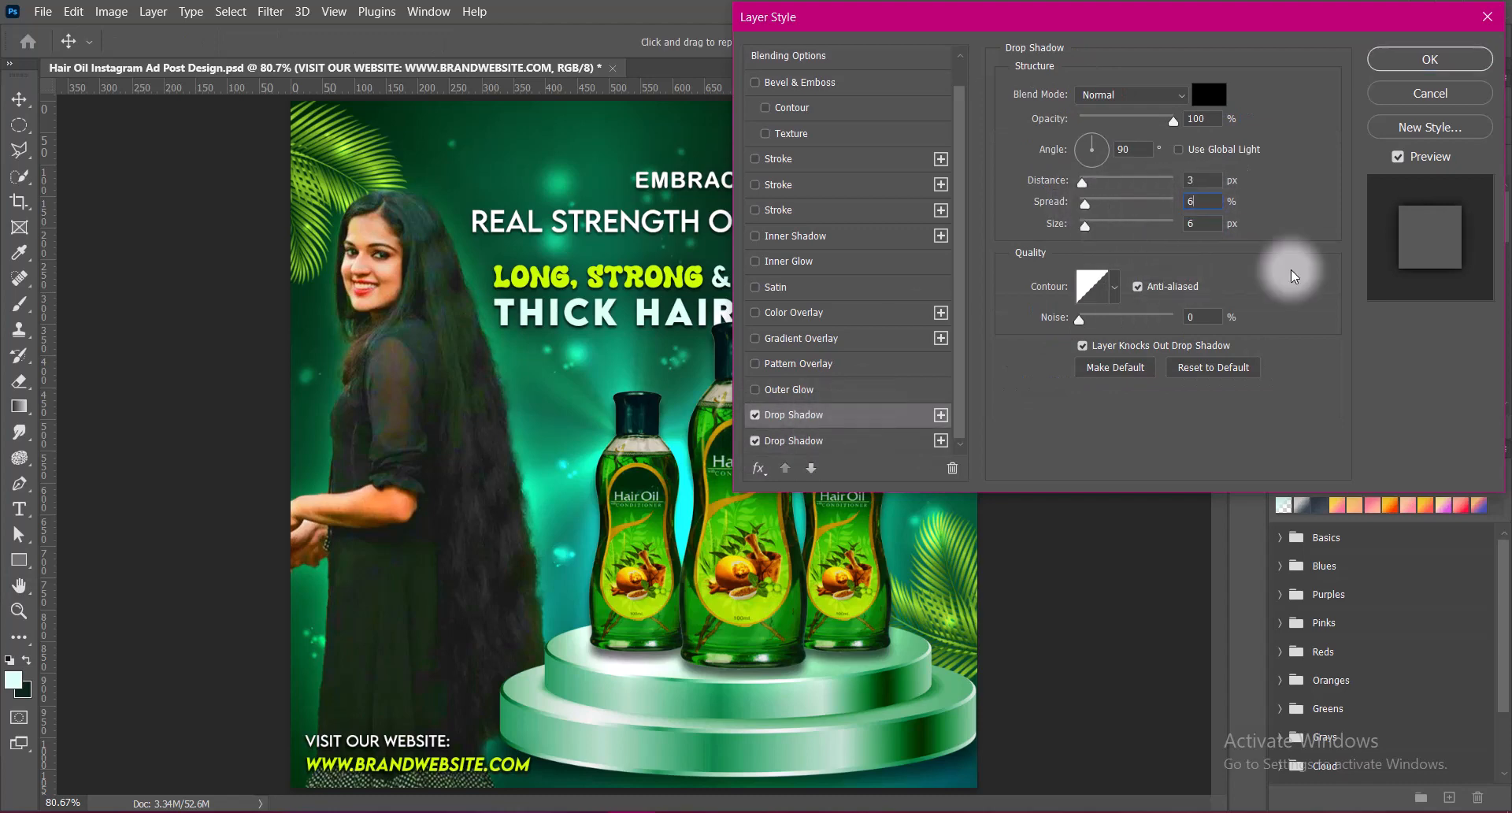
{"action": "key", "text": "Return"}
Nudge the website text slightly to the right and shift the three bottles slightly to the left on the podium.
{"action": "key", "text": "Right"}
{"action": "key", "text": "Right"}
{"action": "key", "text": "Right"}
{"action": "key", "text": "Right"}
{"action": "key", "text": "Right"}
{"action": "key", "text": "Right"}
{"action": "key", "text": "Right"}
{"action": "key", "text": "Right"}
{"action": "key", "text": "Right"}
{"action": "key", "text": "Right"}
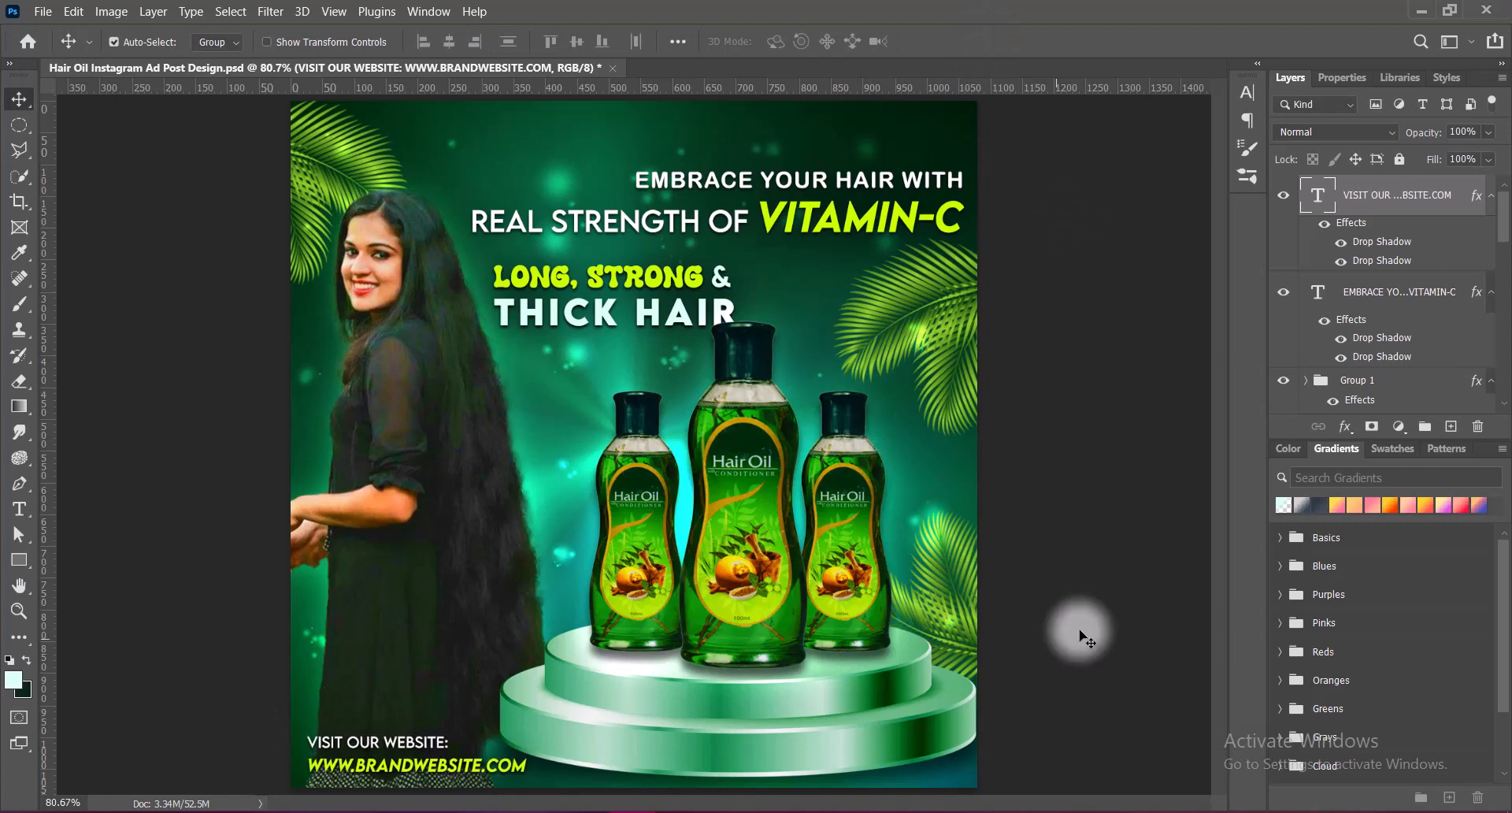
{"action": "left_click", "coordinate": [1091, 626]}
{"action": "left_click_drag", "start_coordinate": [756, 559], "coordinate": [752, 555]}
{"action": "left_click", "coordinate": [1047, 567]}
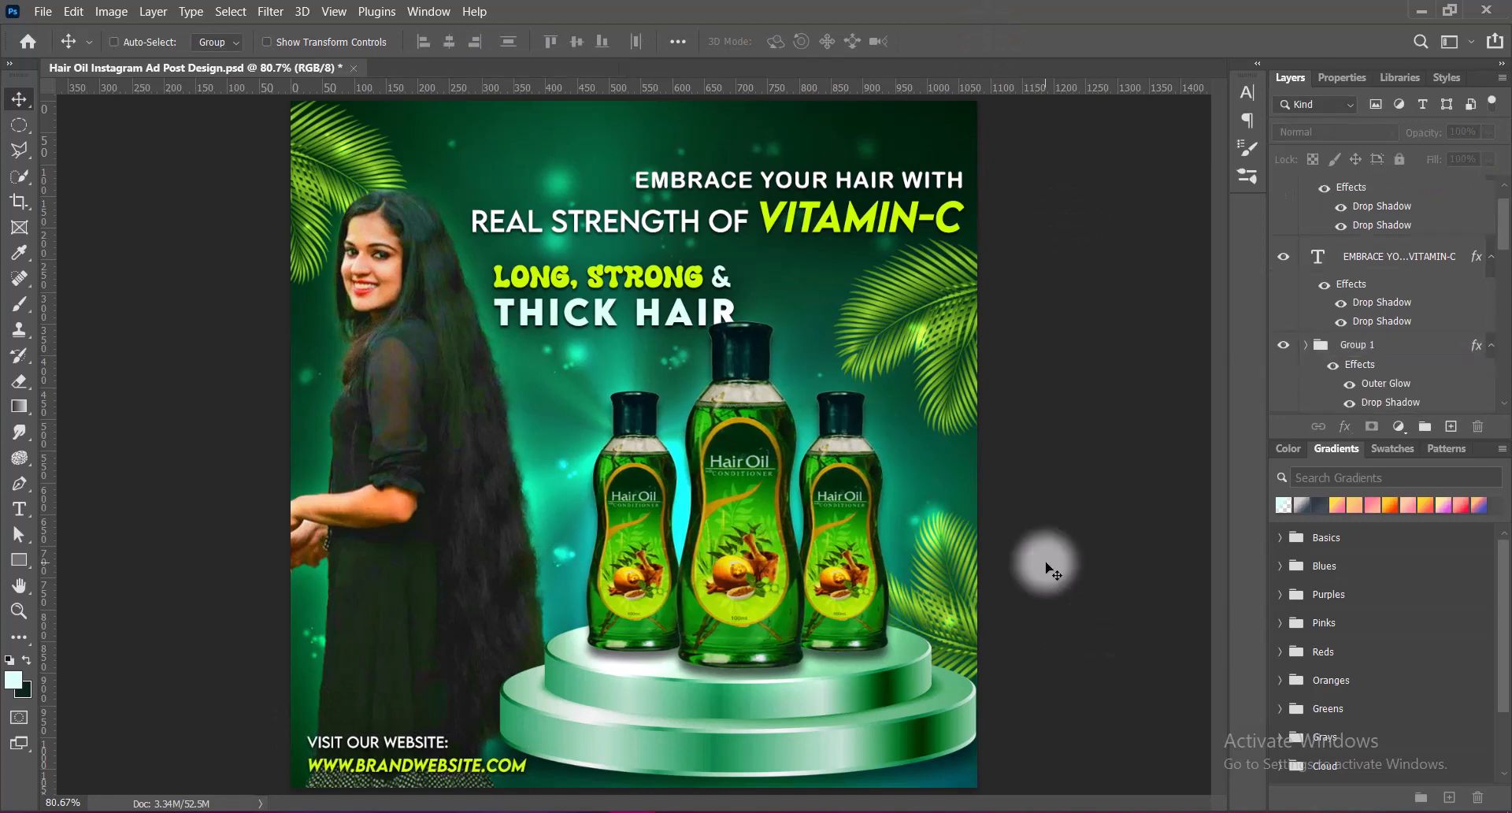
Paste the PMC GALAXY logo group, scale it to about 35%, and place it in the ad's upper-right corner.
{"action": "key", "text": "ctrl+v"}
{"action": "left_click_drag", "start_coordinate": [874, 303], "coordinate": [890, 201]}
{"action": "key", "text": "ctrl+t"}
{"action": "left_click_drag", "start_coordinate": [526, 268], "coordinate": [793, 199]}
{"action": "left_click_drag", "start_coordinate": [896, 174], "coordinate": [908, 117]}
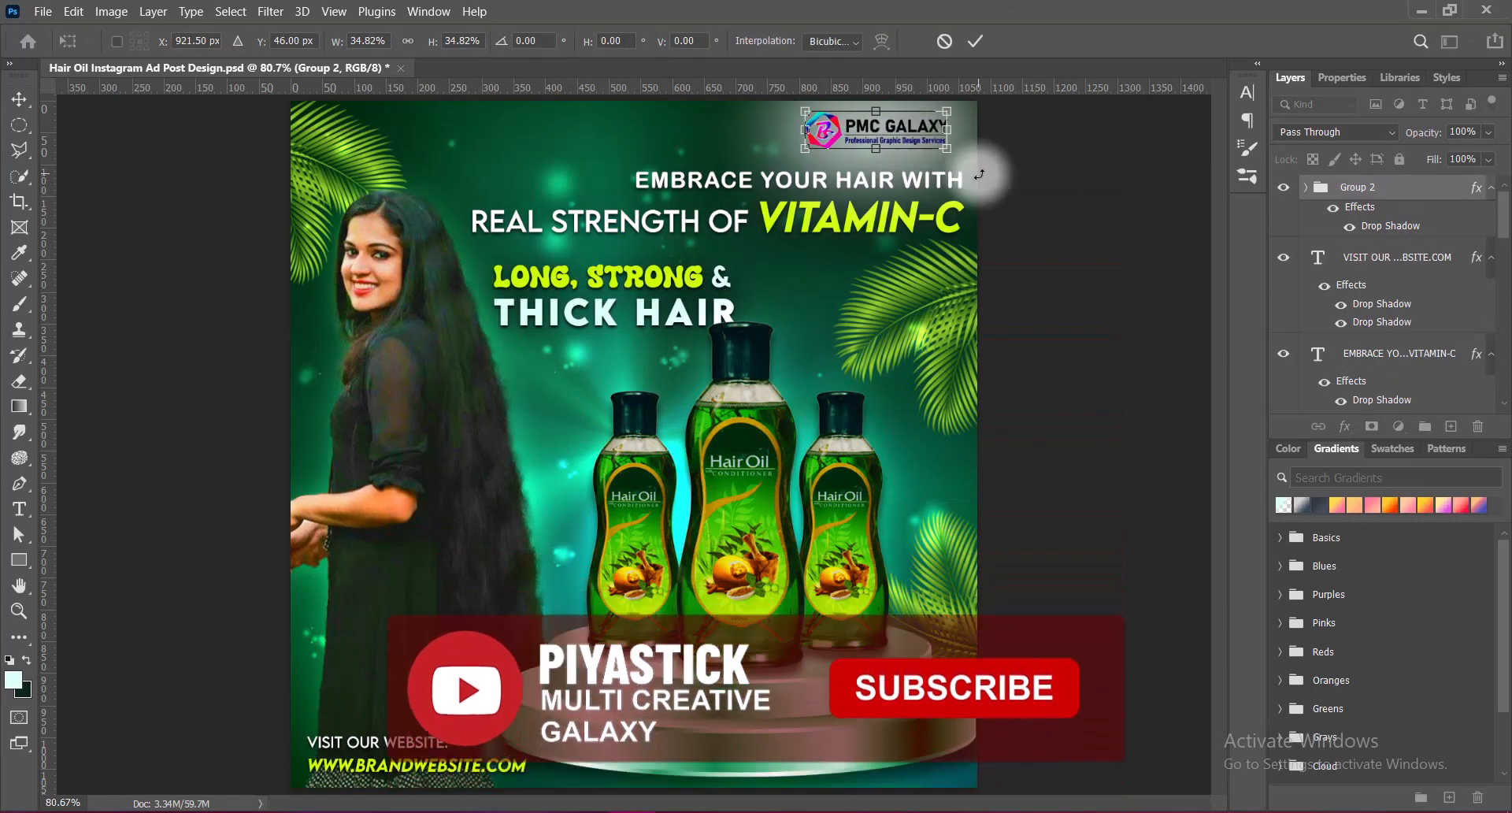
{"action": "key", "text": "Return"}
Hide the logo group's drop shadow effect and recolour the "PMC GALAXY Professional Graphic Design Services" text white (#ffffff).
{"action": "left_click", "coordinate": [1333, 207]}
{"action": "left_click", "coordinate": [1305, 188]}
{"action": "double_click", "coordinate": [1334, 257]}
{"action": "left_click", "coordinate": [788, 41]}
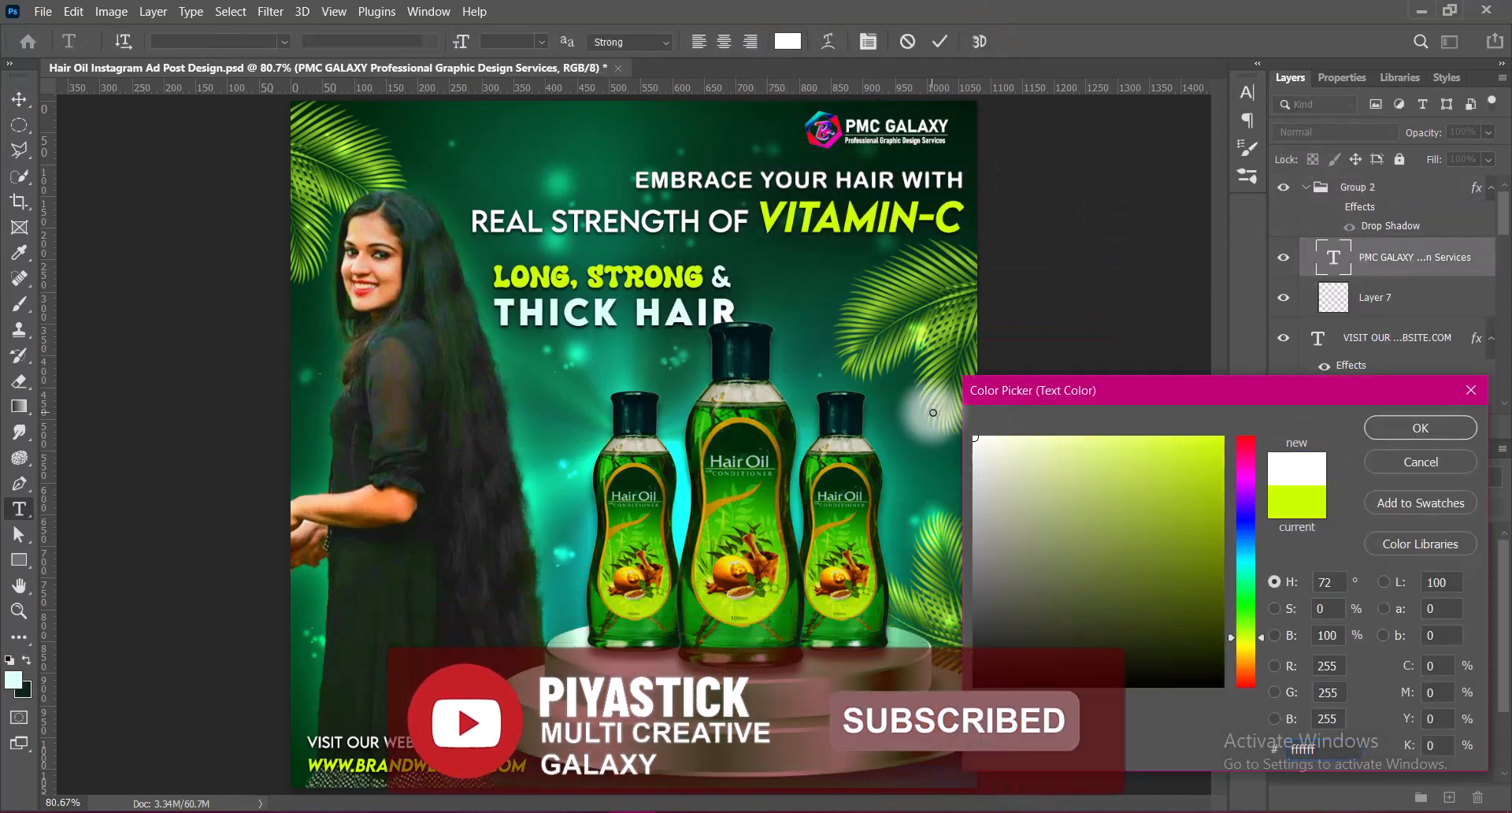
{"action": "left_click", "coordinate": [1417, 428]}
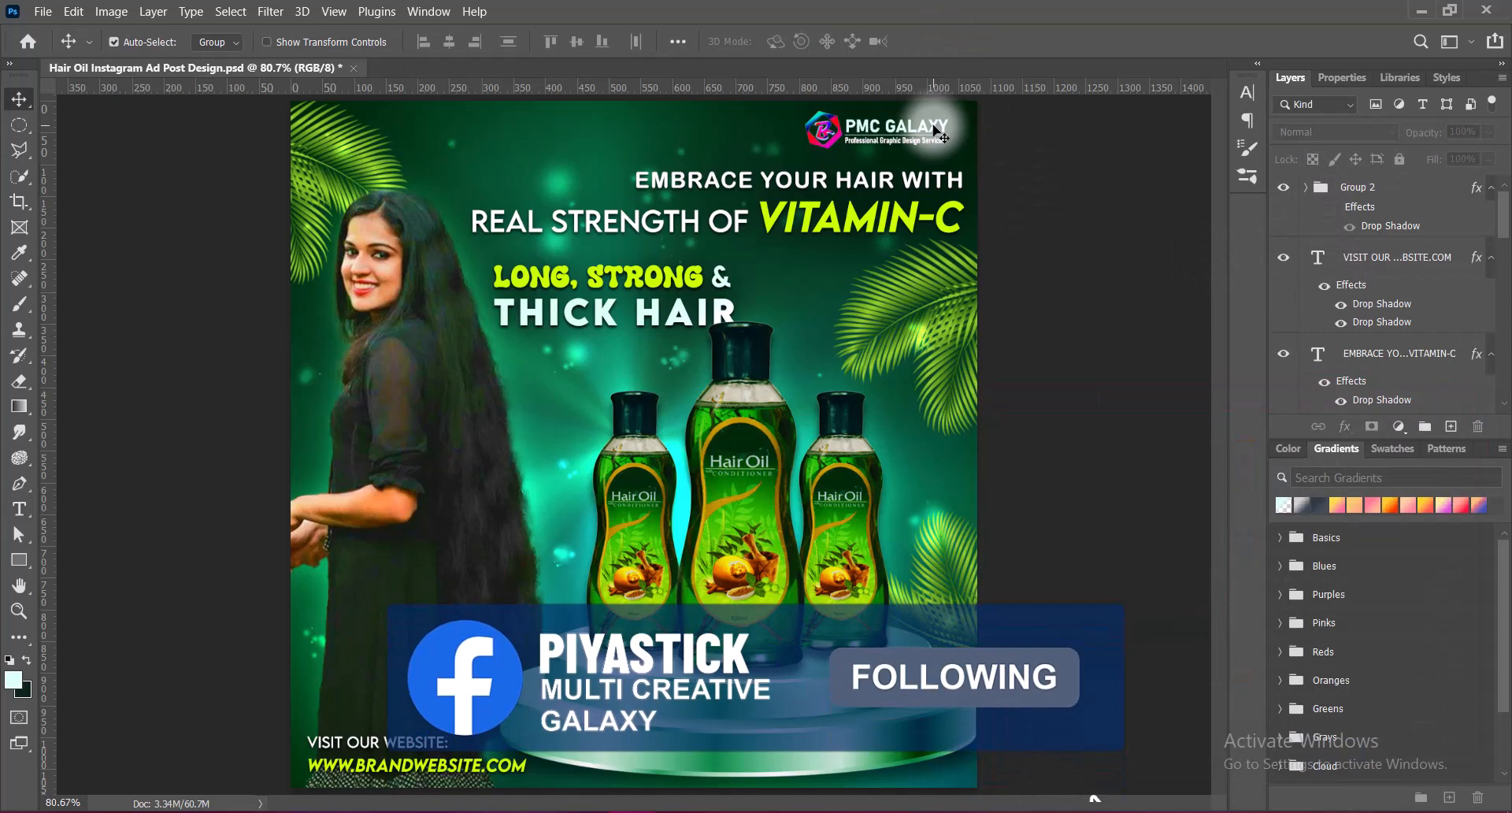
Align the logo's right edge with the "EMBRACE YOUR HAIR WITH" text and nudge that text block slightly down.
{"action": "left_click_drag", "start_coordinate": [933, 126], "coordinate": [948, 129]}
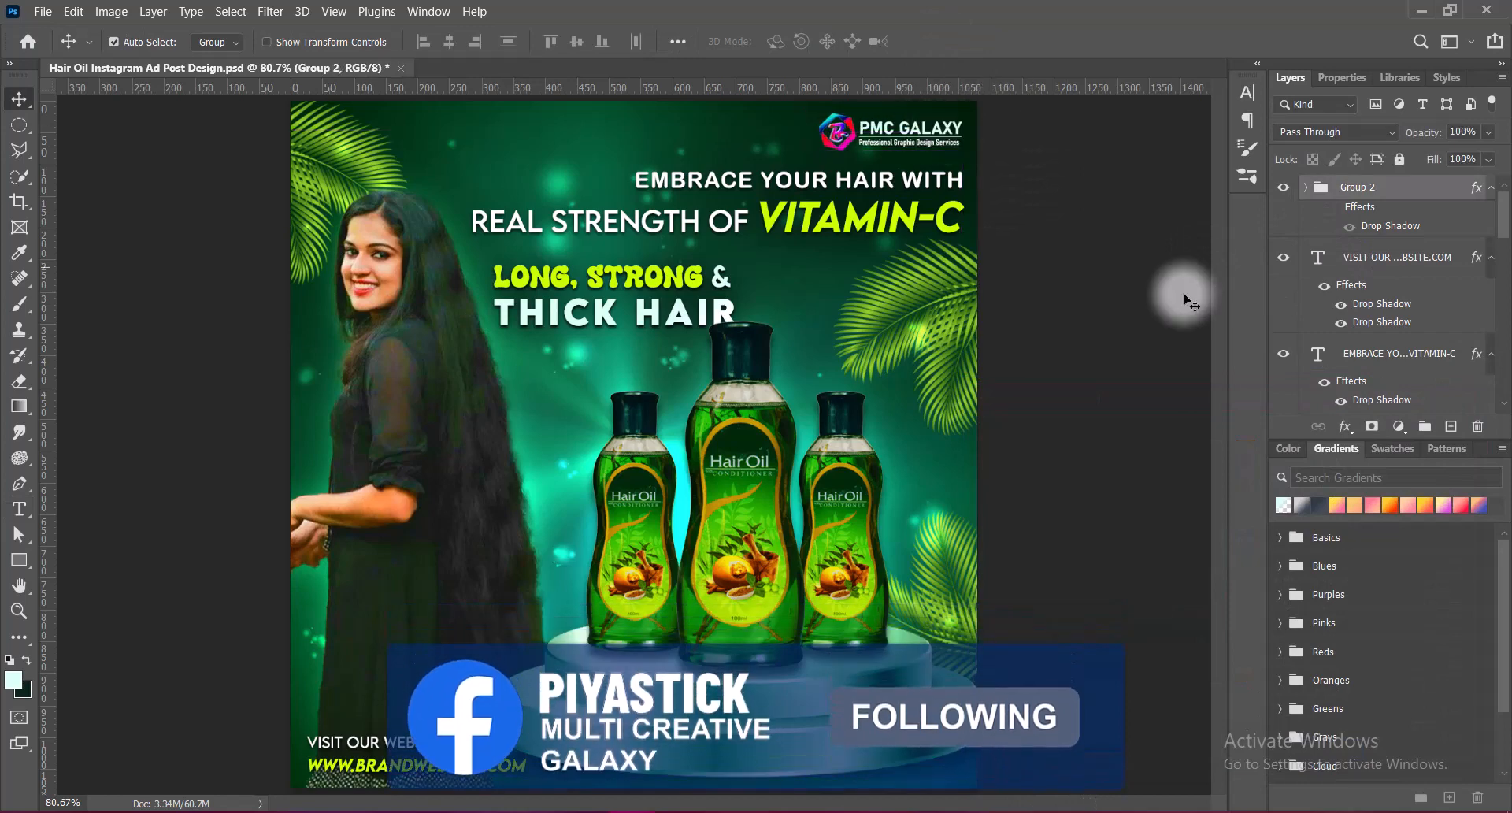
{"action": "left_click", "coordinate": [948, 228]}
{"action": "key", "text": "Down"}
{"action": "key", "text": "Down"}
{"action": "key", "text": "Down"}
{"action": "key", "text": "Down"}
{"action": "key", "text": "Down"}
{"action": "key", "text": "Down"}
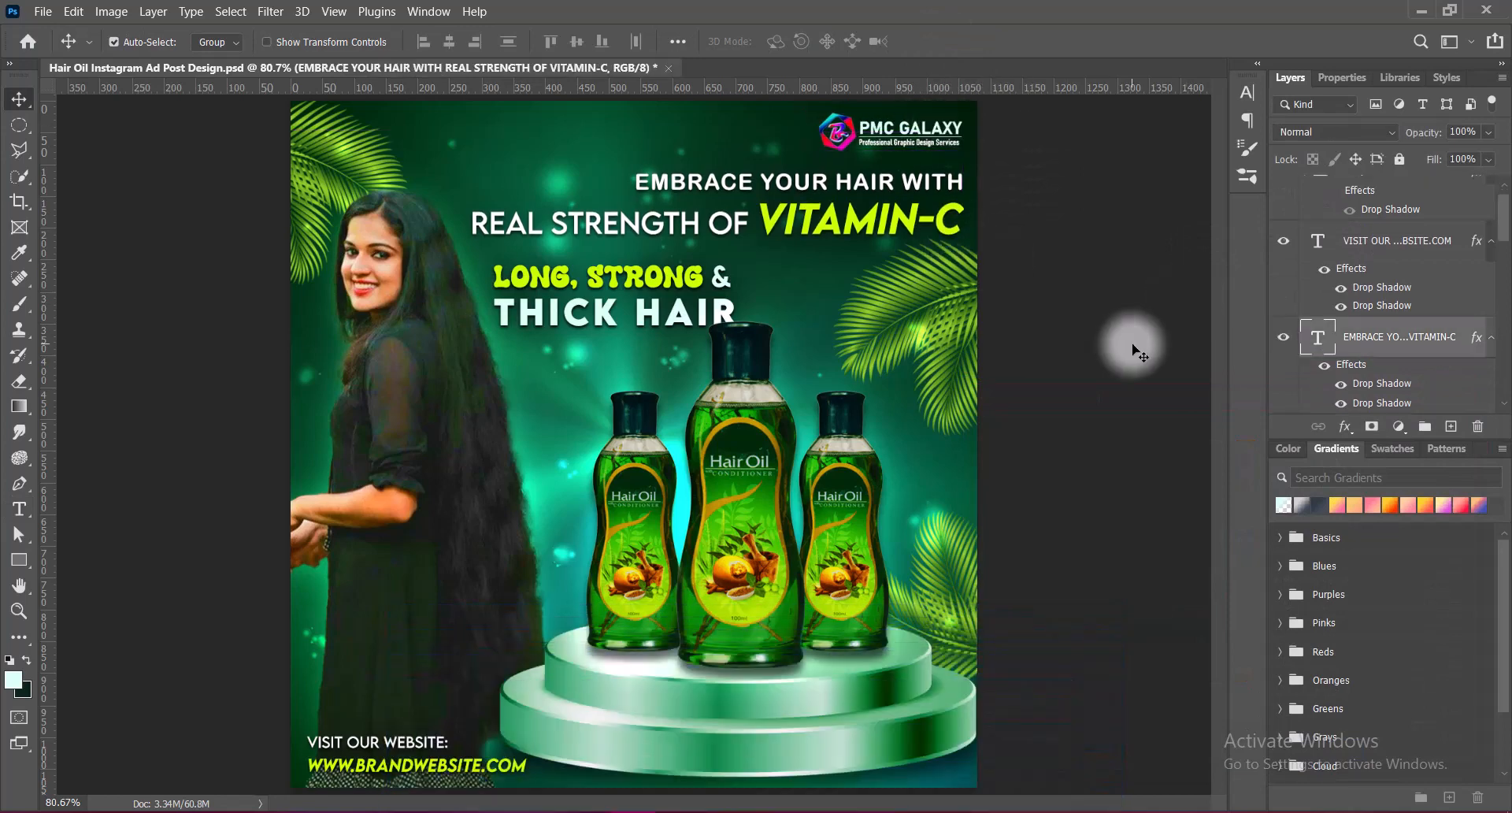
{"action": "left_click", "coordinate": [1136, 349]}
Scale the PMC GALAXY logo down slightly, keeping its right edge in place, and deselect it.
{"action": "left_click", "coordinate": [927, 134]}
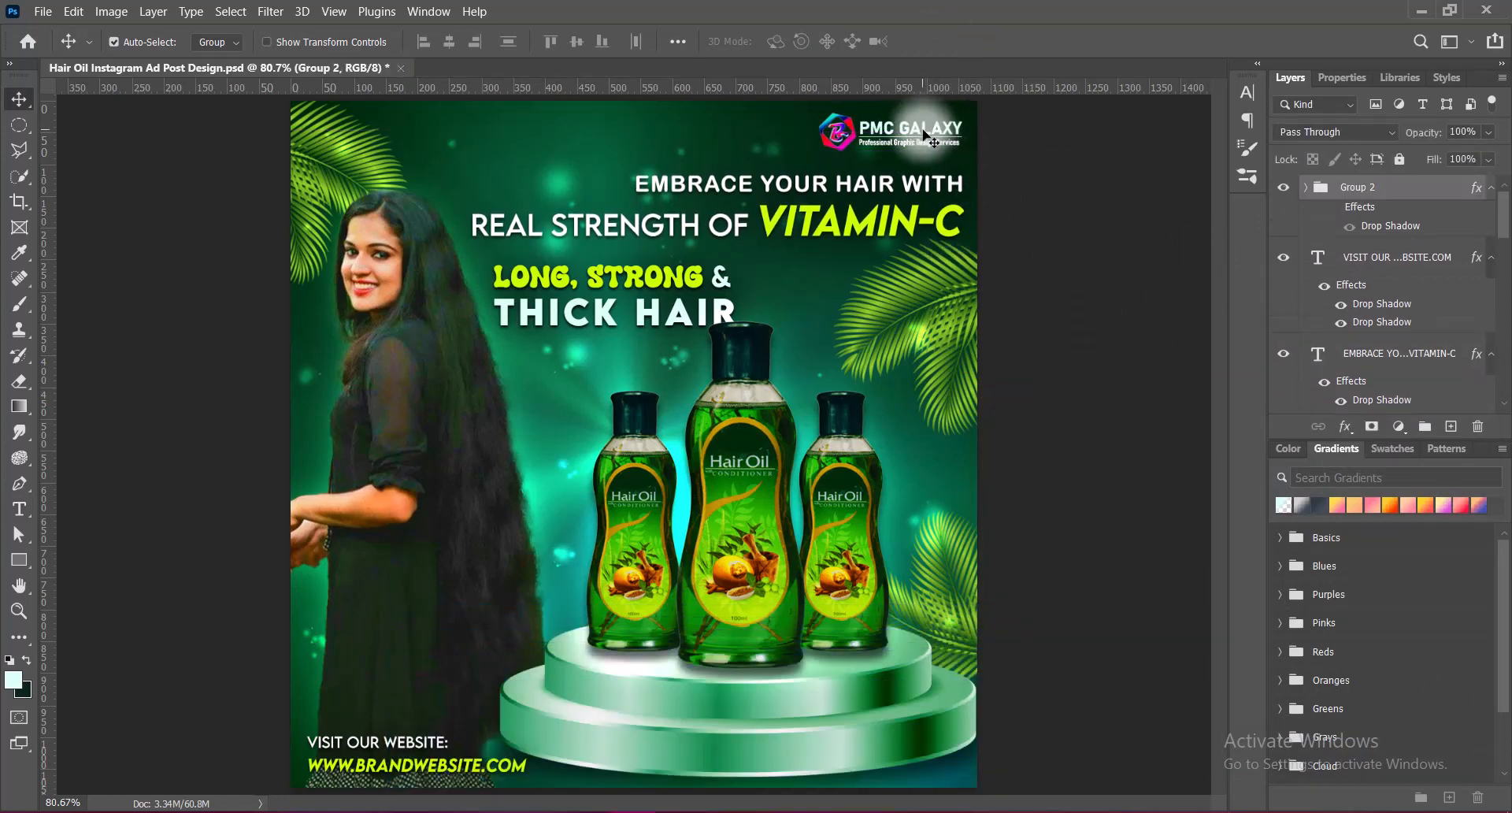
{"action": "key", "text": "ctrl+t"}
{"action": "left_click_drag", "start_coordinate": [818, 131], "coordinate": [833, 131]}
{"action": "left_click", "coordinate": [976, 41]}
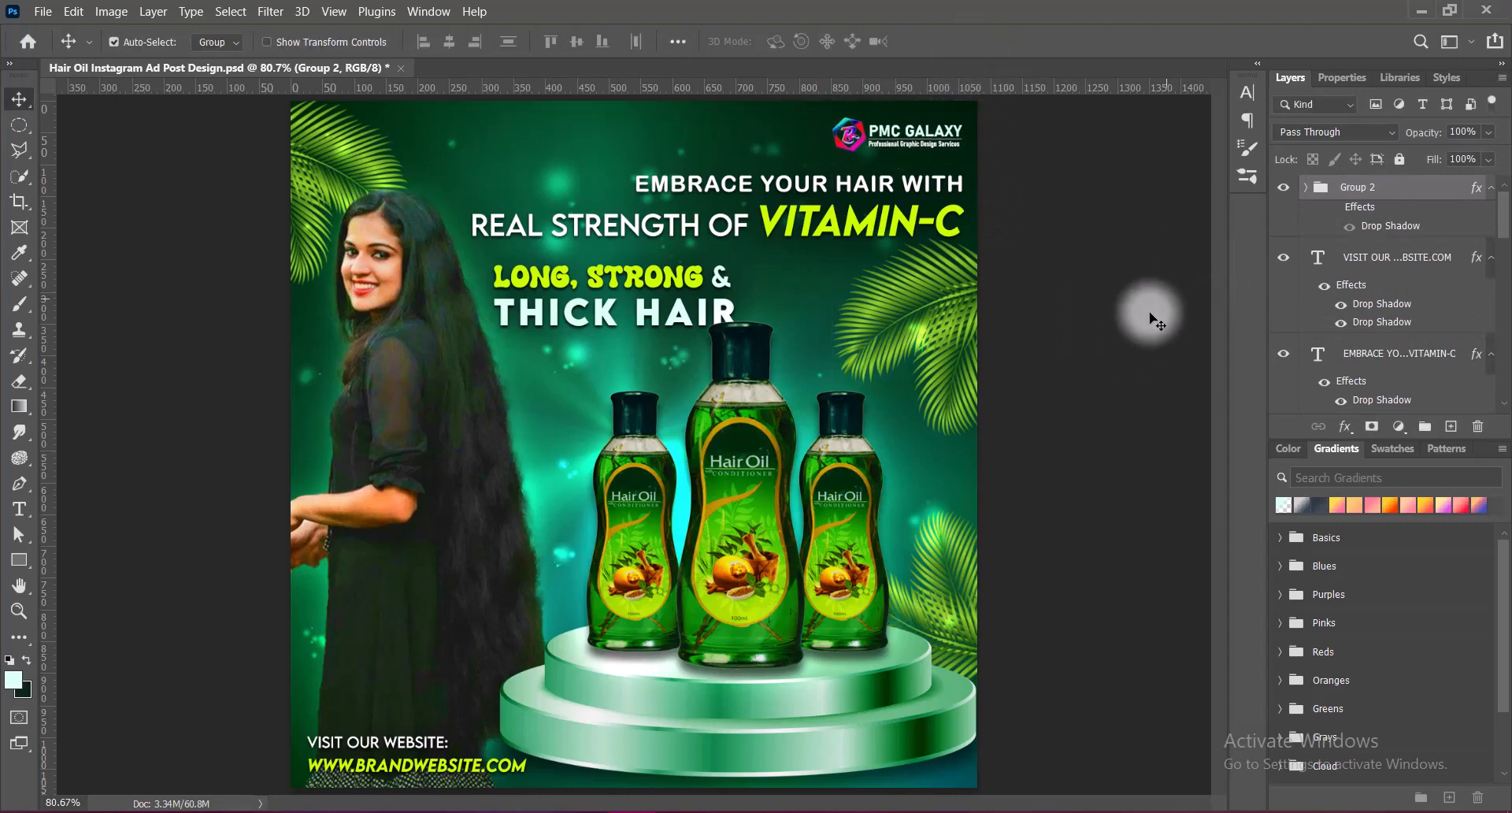
{"action": "left_click", "coordinate": [1129, 329]}
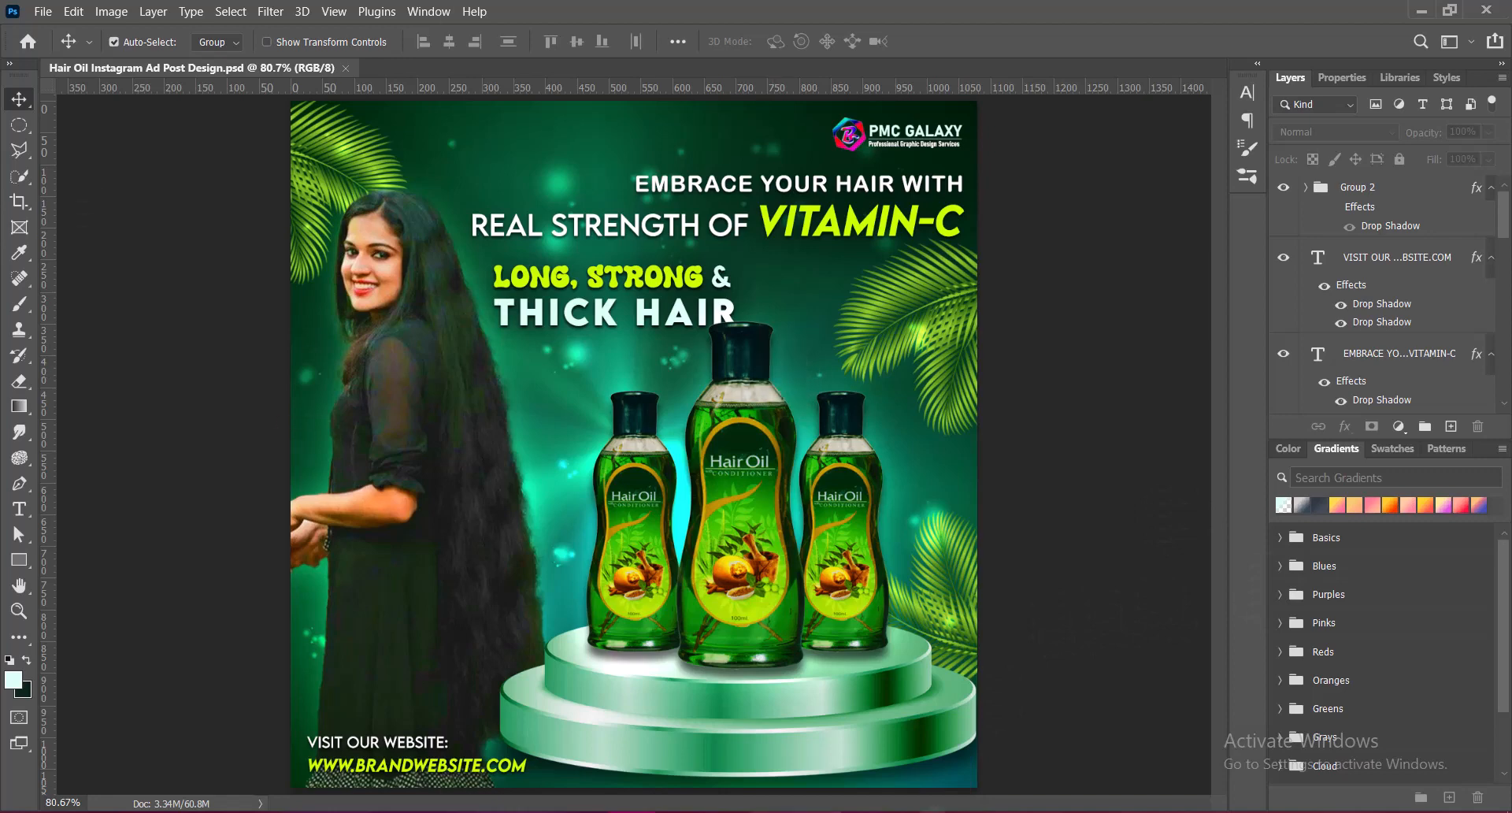
{"action": "scroll", "coordinate": [713, 560], "scroll_direction": "down", "scroll_amount": 1}
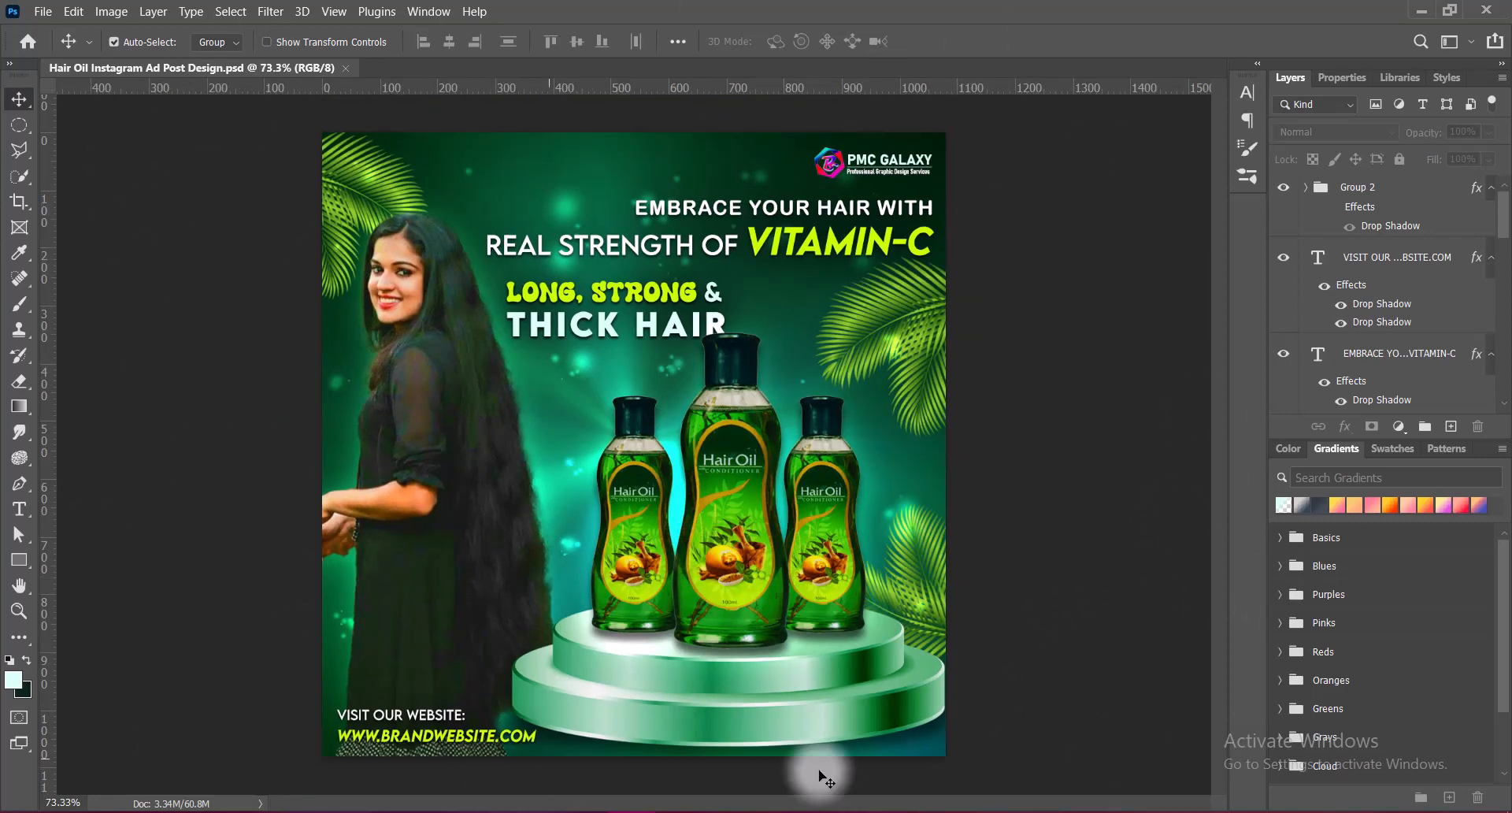
{"action": "scroll", "coordinate": [734, 405], "scroll_direction": "down", "scroll_amount": 1}
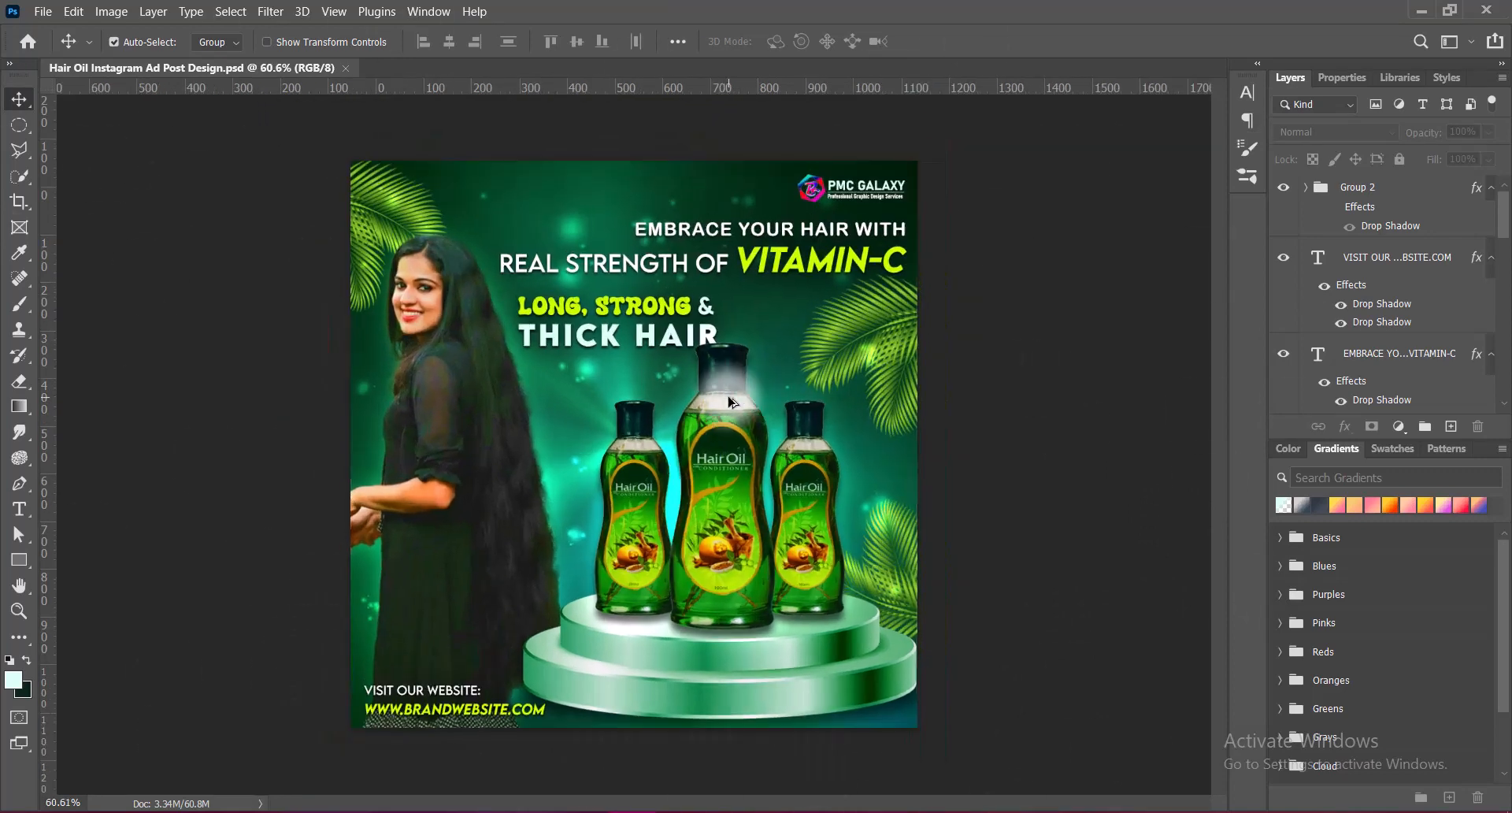
{"action": "scroll", "coordinate": [237, 539], "scroll_direction": "up", "scroll_amount": 2}
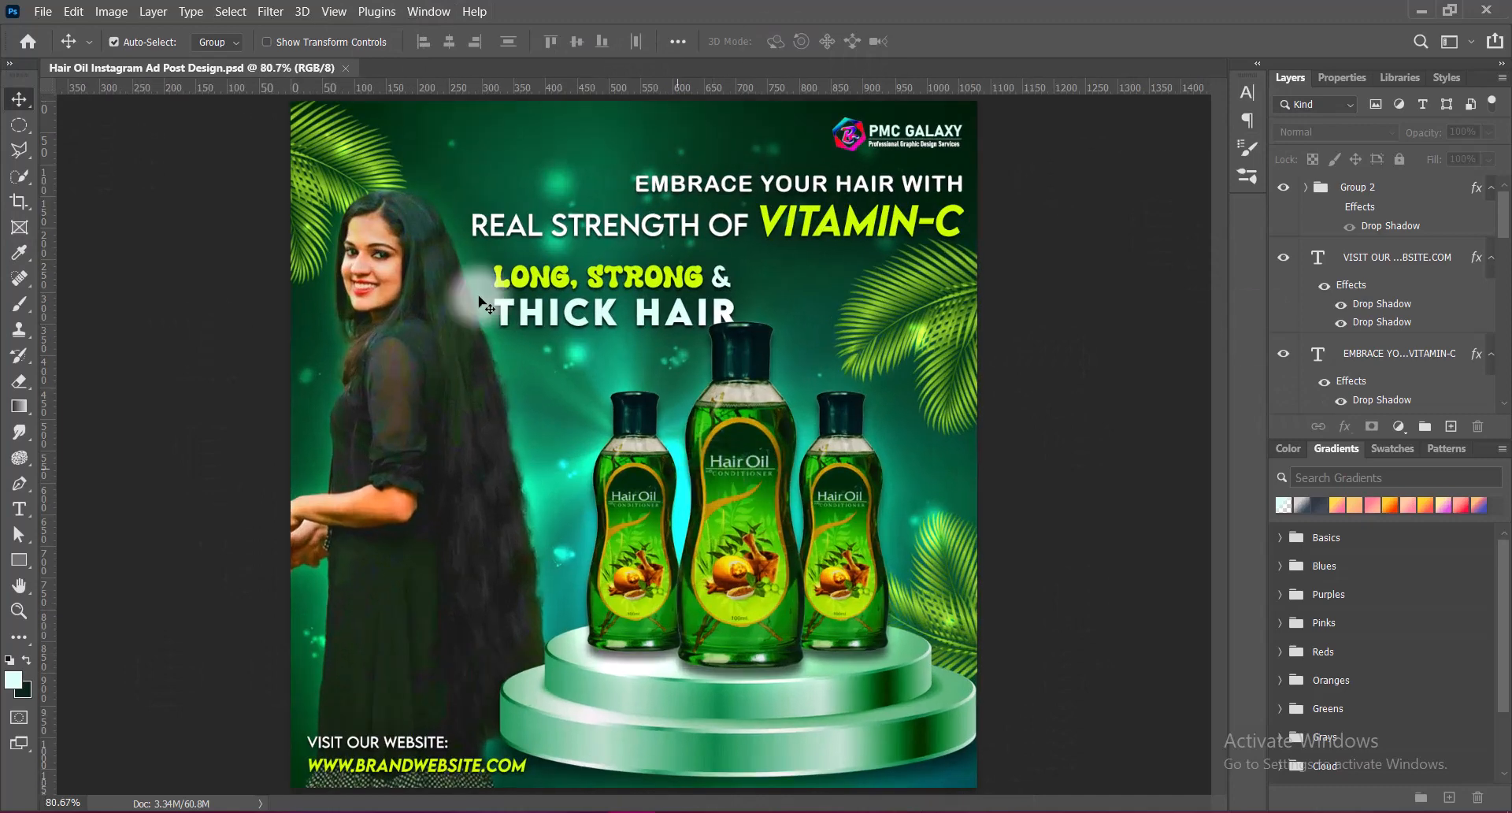
{"action": "scroll", "coordinate": [315, 557], "scroll_direction": "down", "scroll_amount": 1}
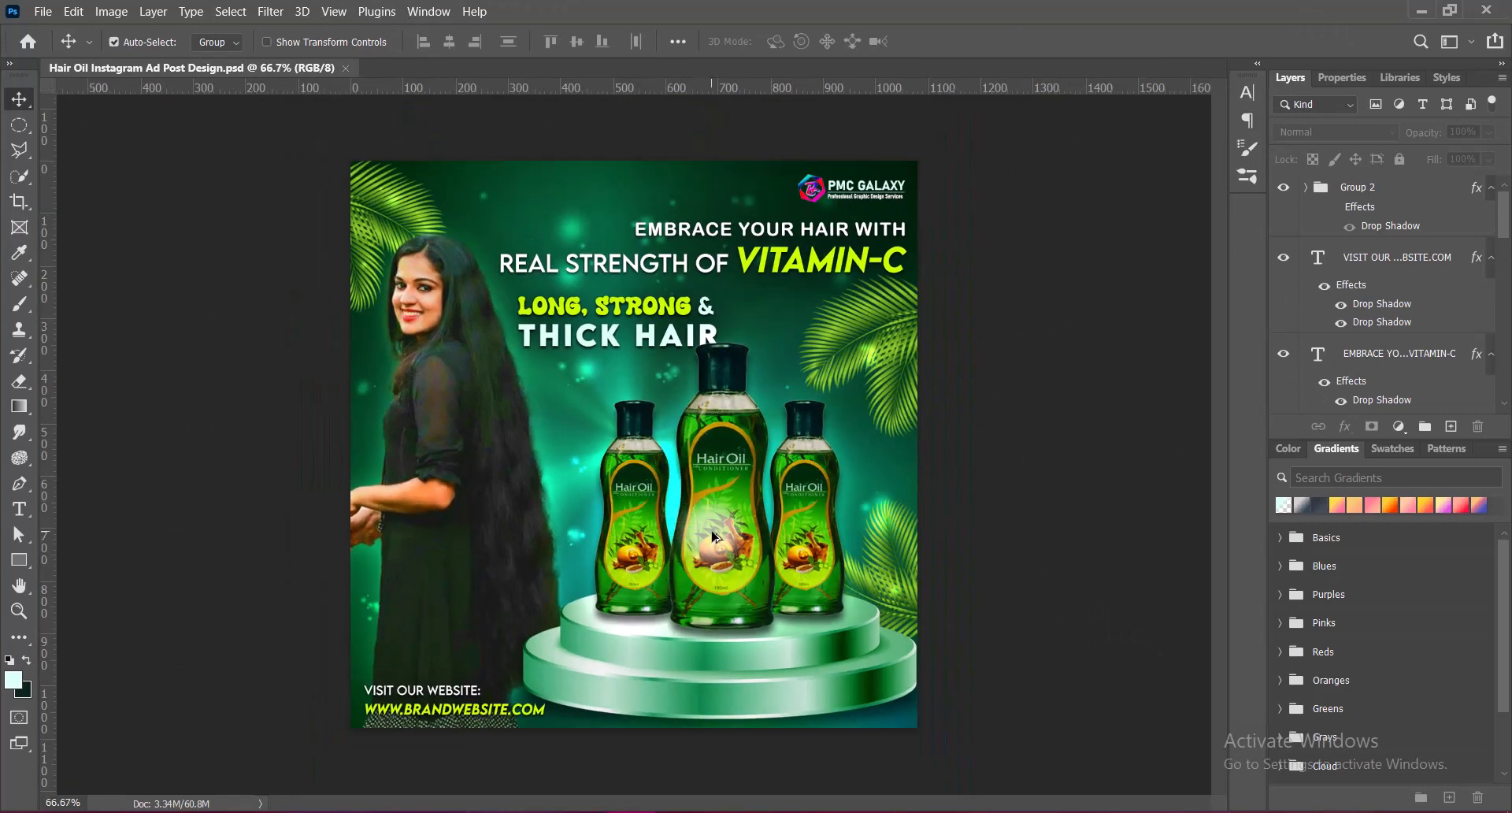